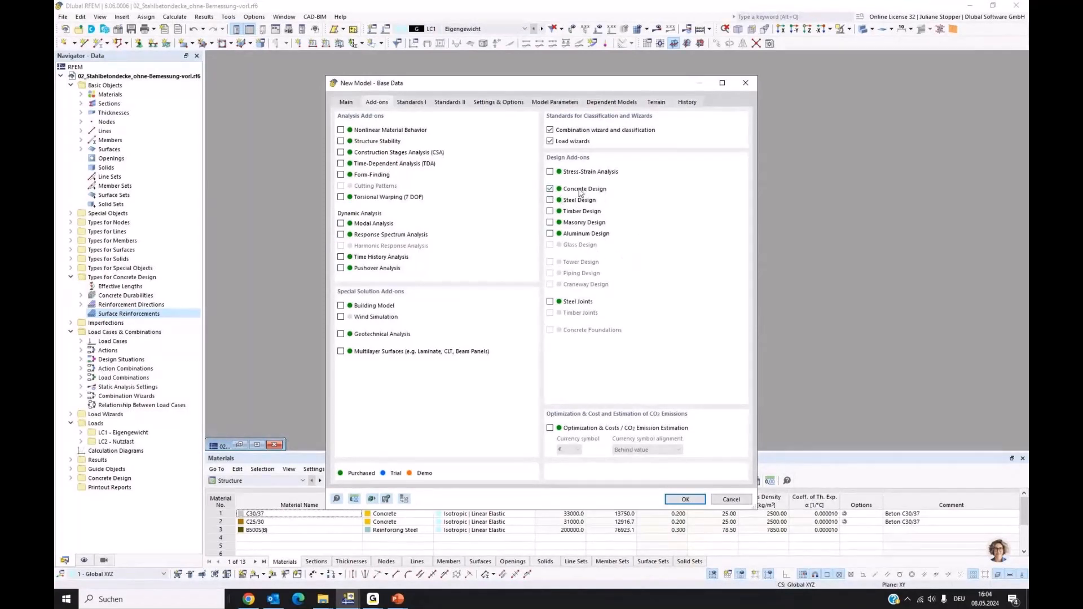
# - Activate the Concrete Design add-on, check its design standards, and create the new model
pyautogui.click(550, 189)
pyautogui.click(412, 104)
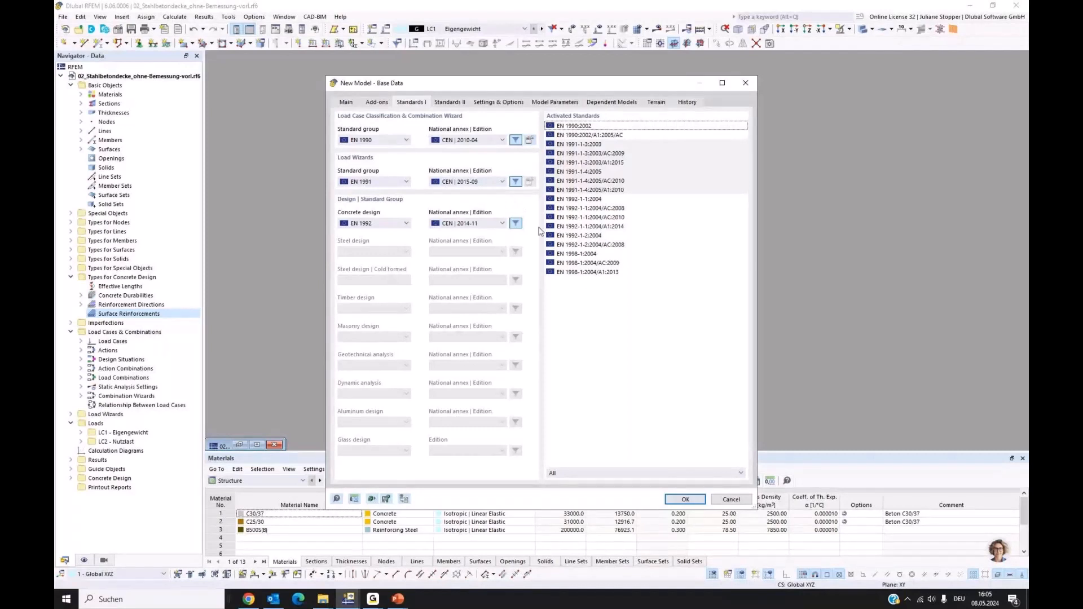
pyautogui.click(685, 500)
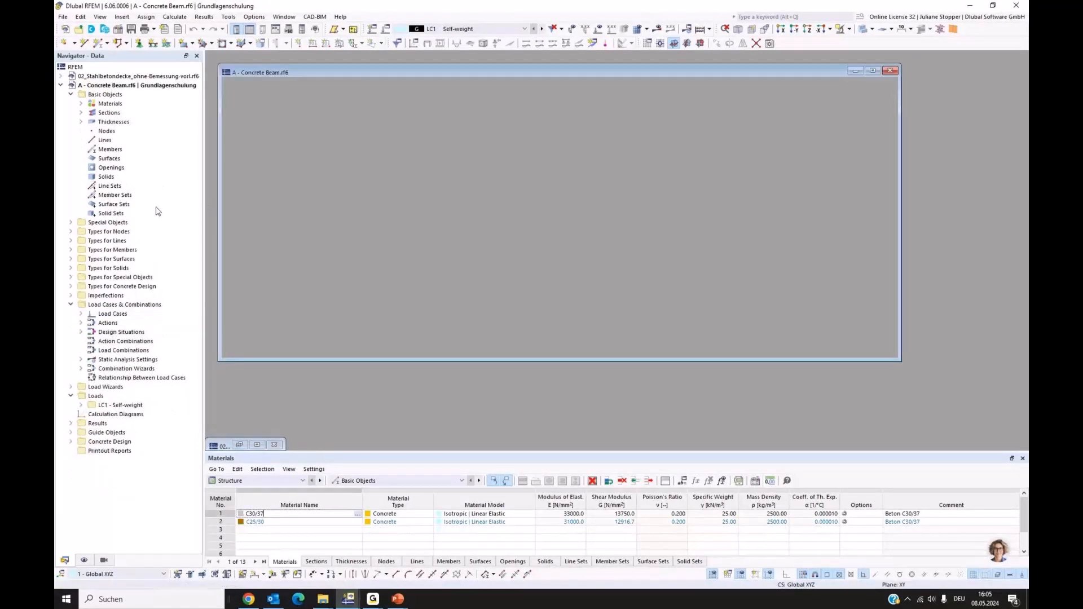
# - Maximize the new model's window and enlarge the materials table below the workspace
pyautogui.click(872, 70)
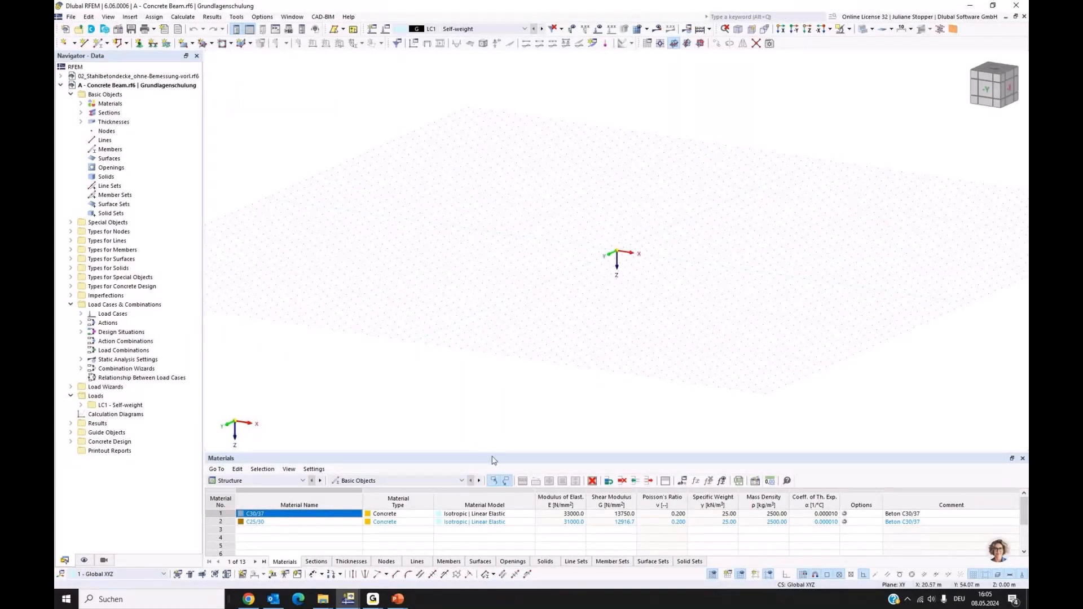
pyautogui.moveTo(495, 452); pyautogui.dragTo(496, 409)
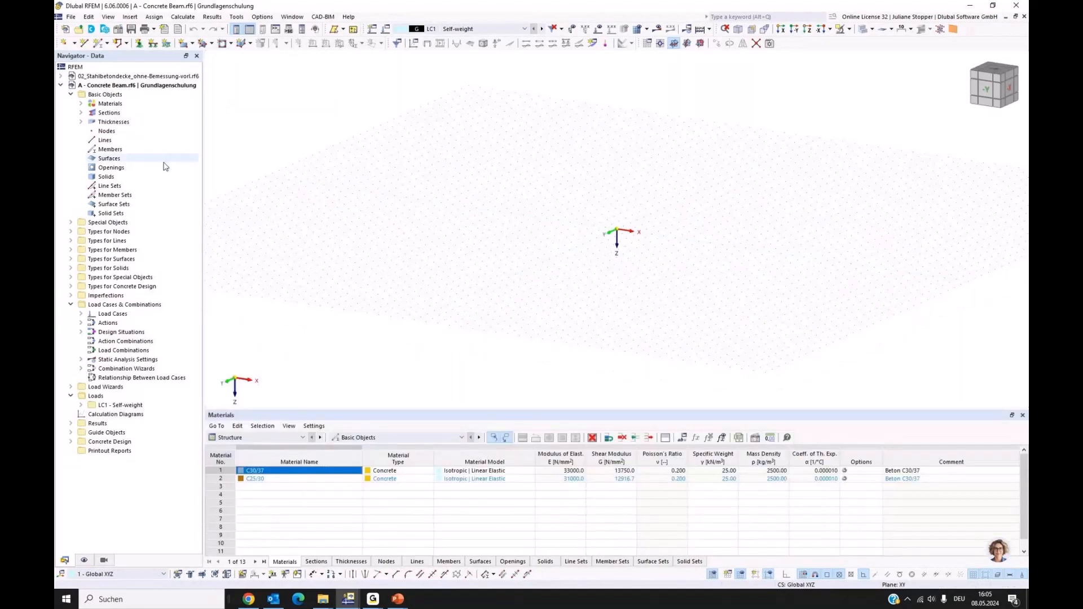
# - Delete all unassigned basic objects, including the remaining unassigned material, from the concrete beam model
pyautogui.click(80, 104)
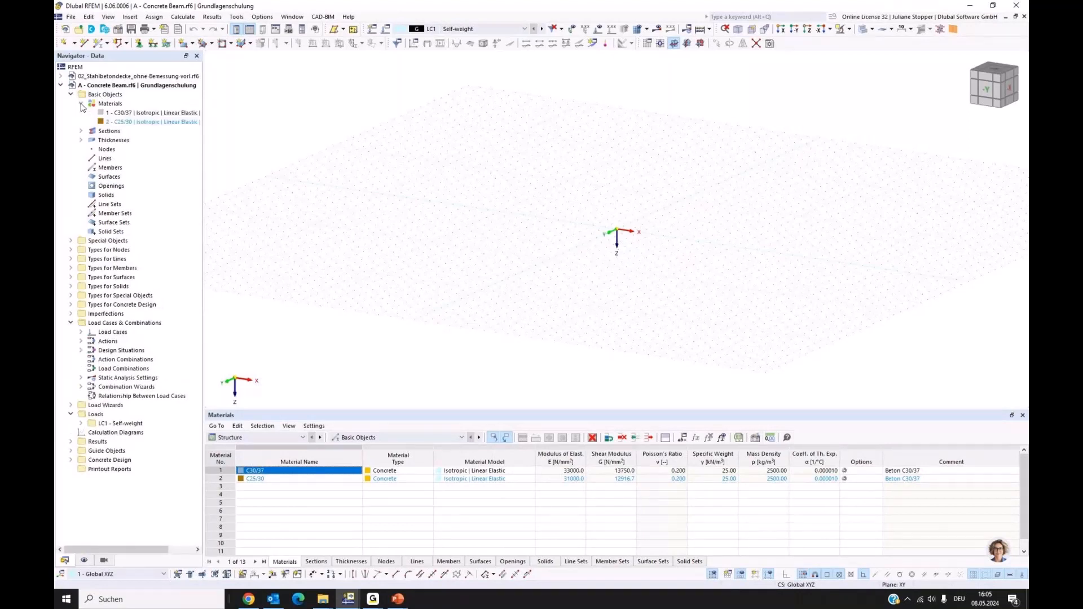
pyautogui.rightClick(113, 97)
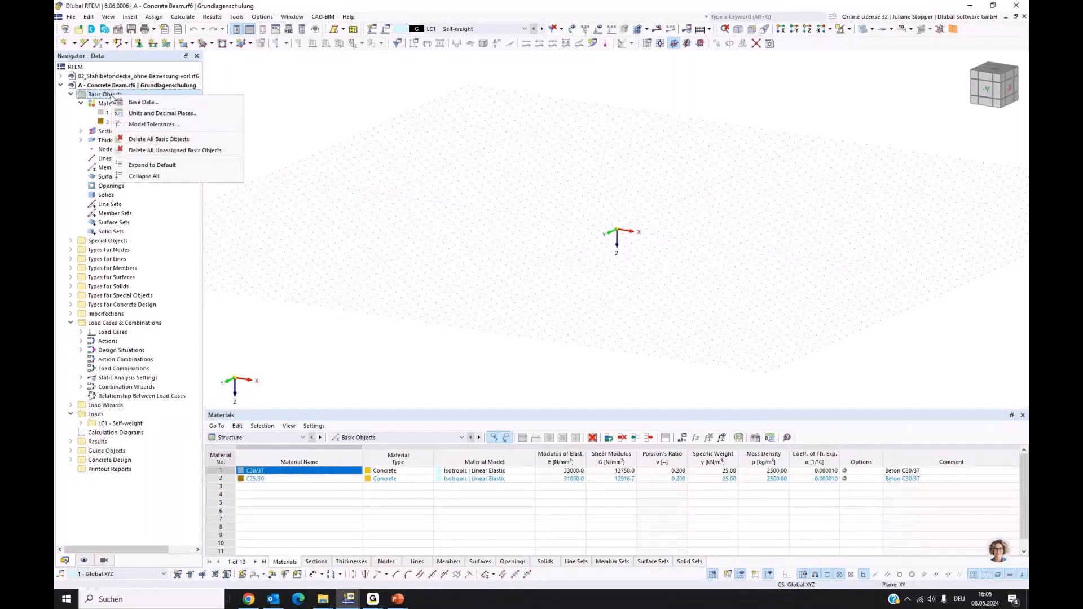
pyautogui.click(140, 151)
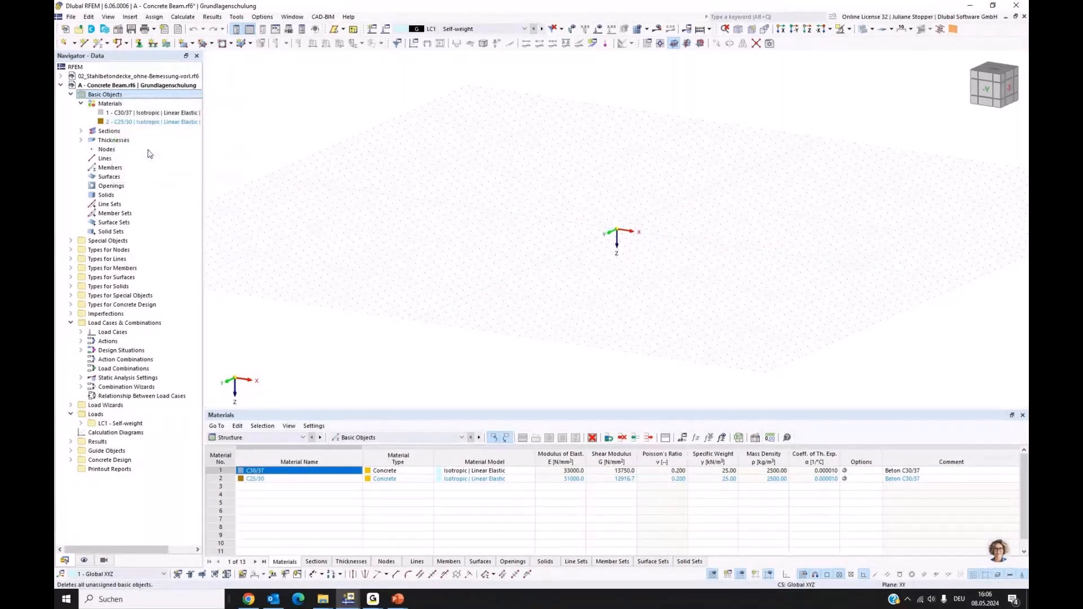
pyautogui.rightClick(115, 103)
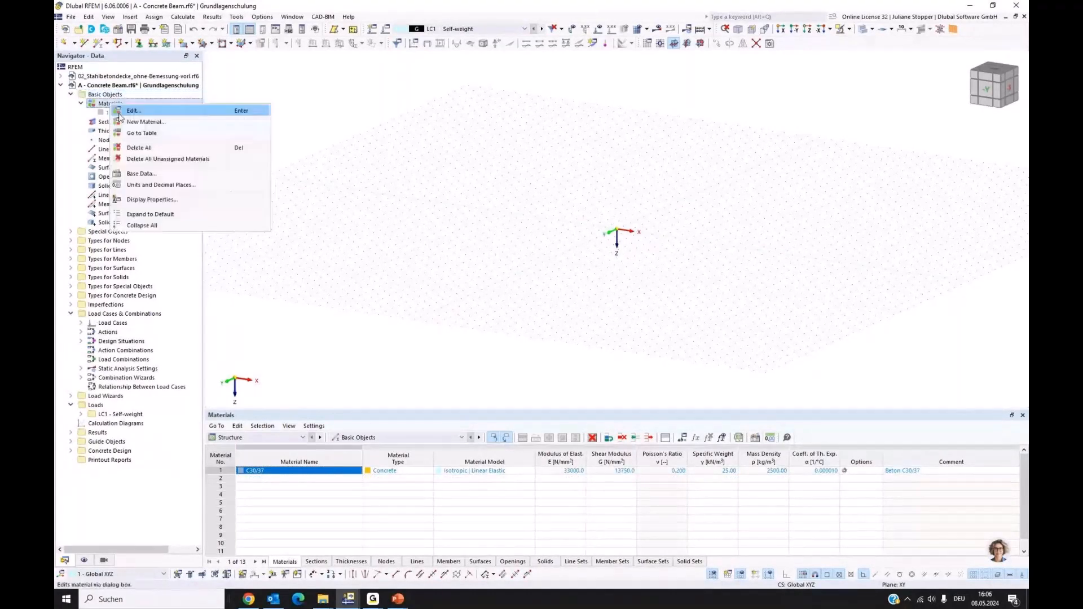
pyautogui.click(140, 159)
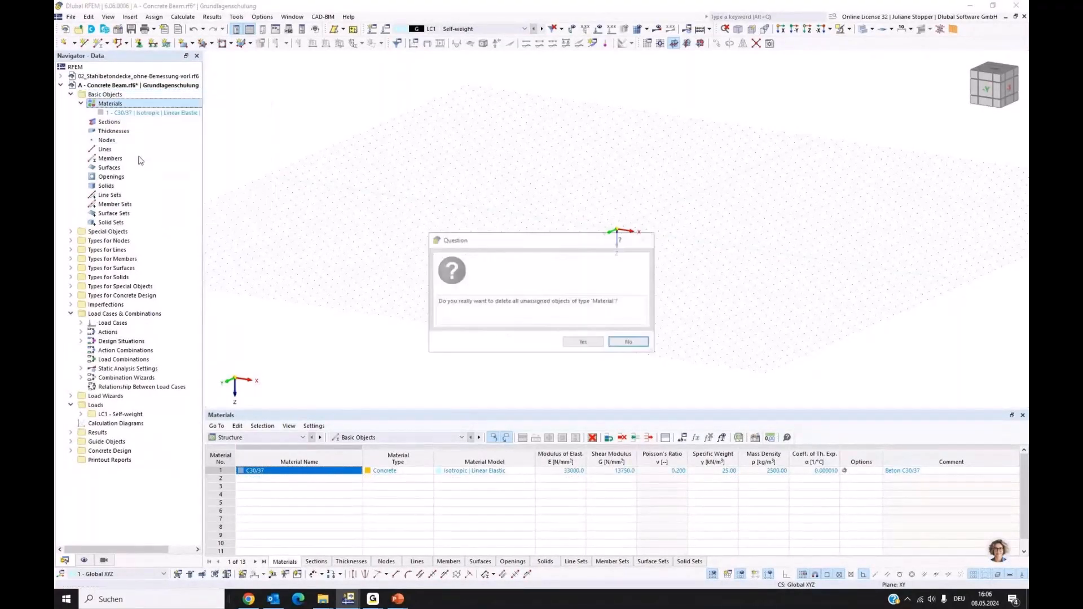
pyautogui.click(583, 343)
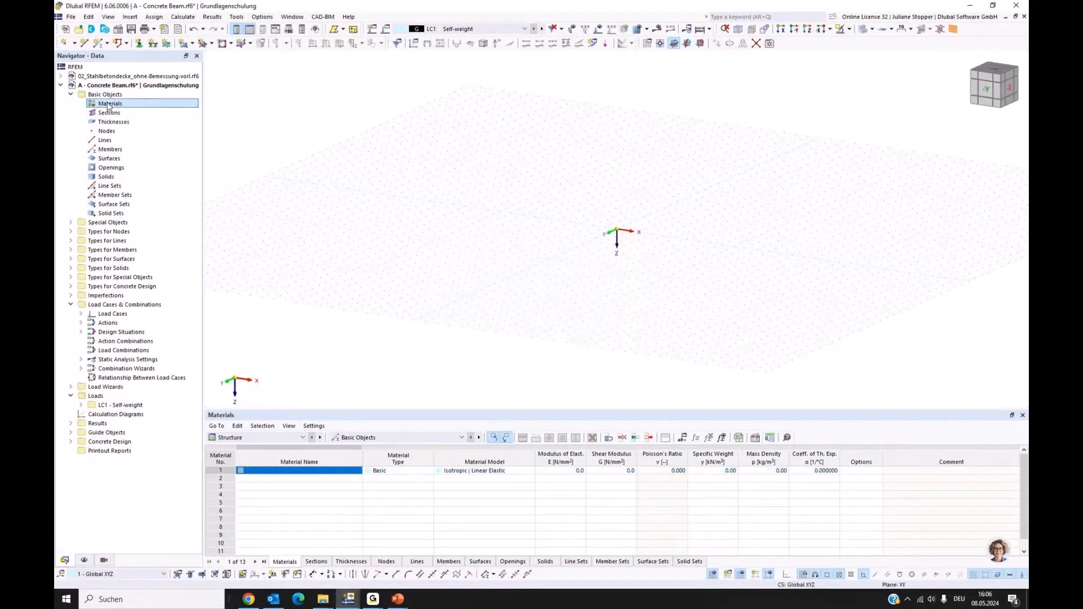
# - Create a material from the library using region European Union and material type Concrete, choosing grade C30/37
pyautogui.doubleClick(107, 104)
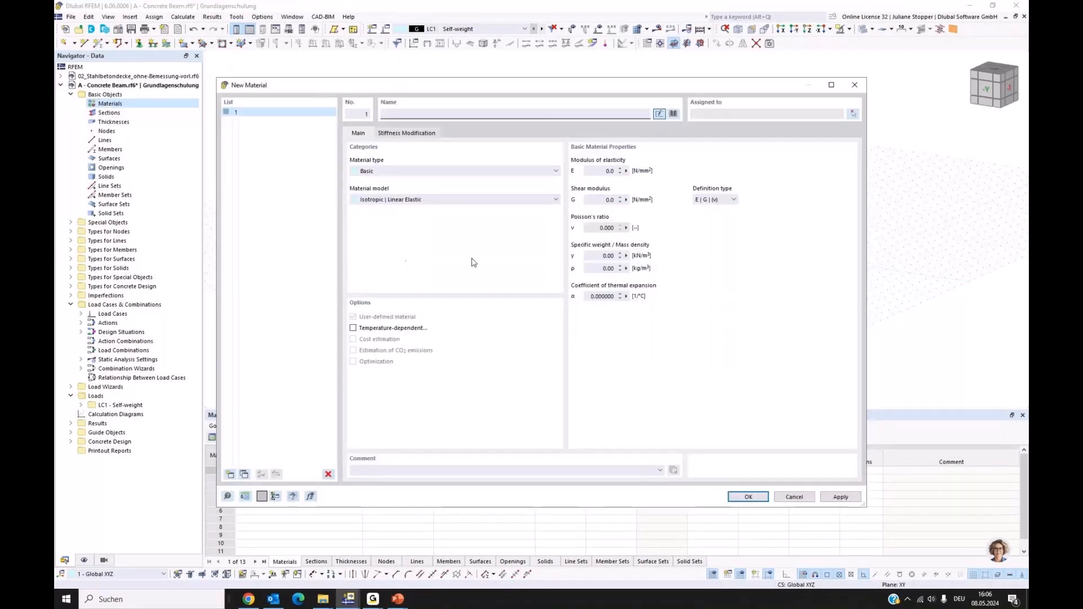
pyautogui.click(672, 114)
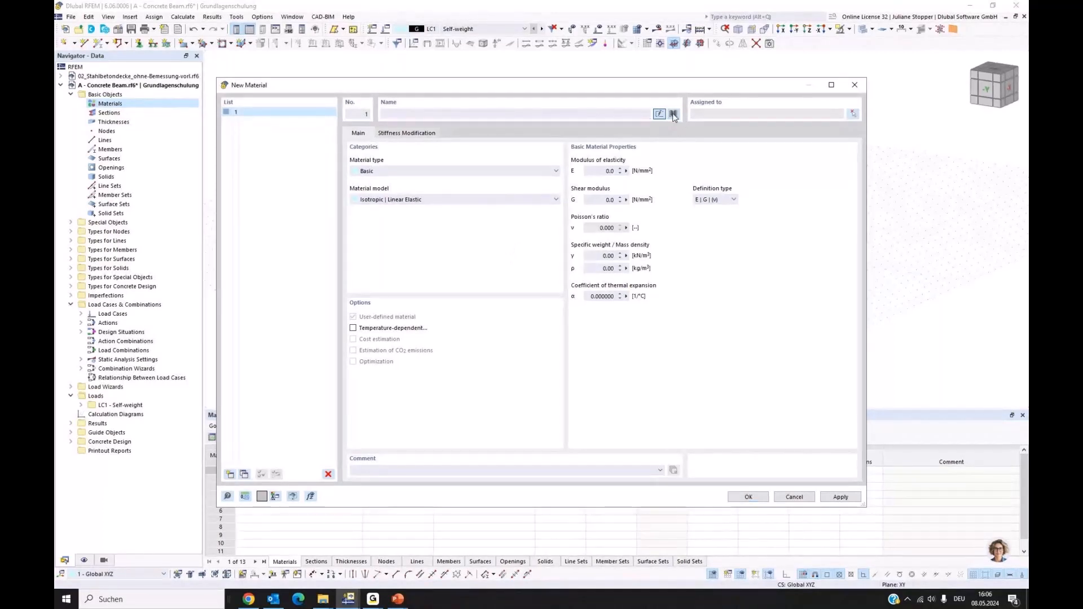
pyautogui.moveTo(636, 141); pyautogui.dragTo(640, 135)
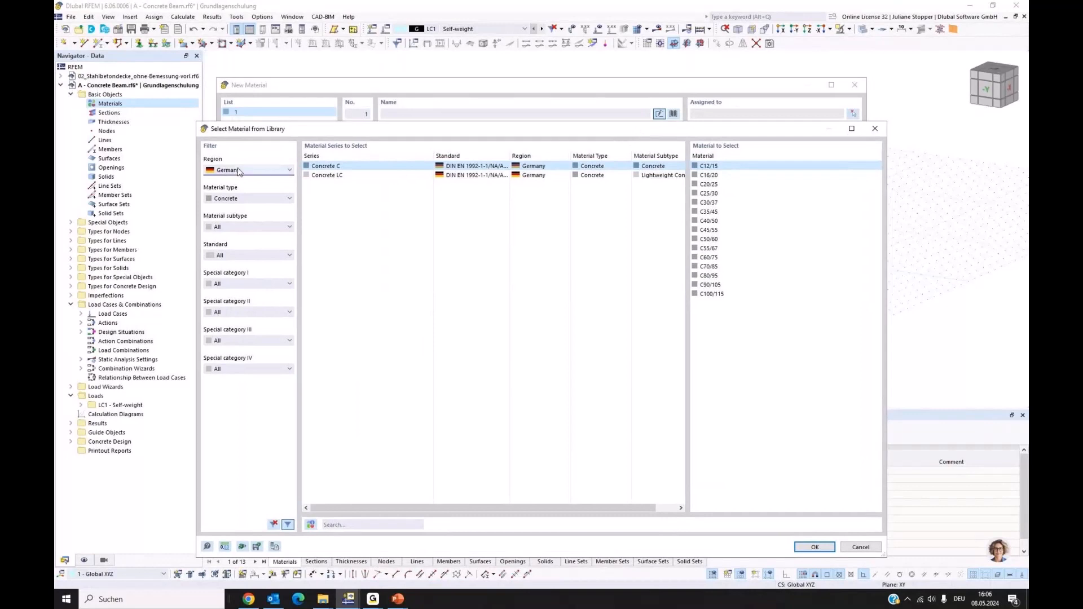
pyautogui.click(284, 171)
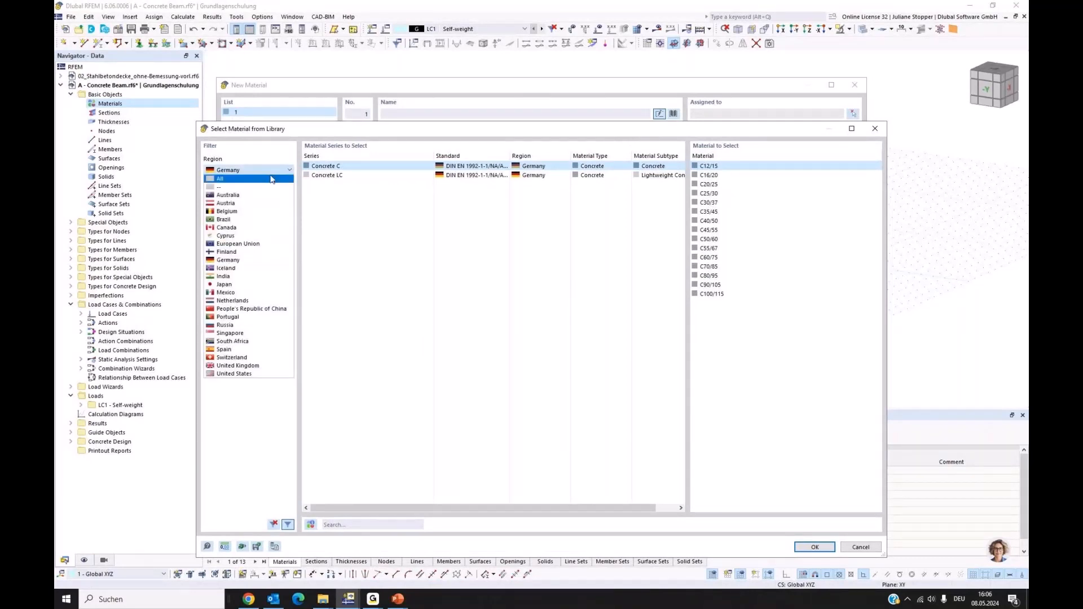
pyautogui.click(291, 244)
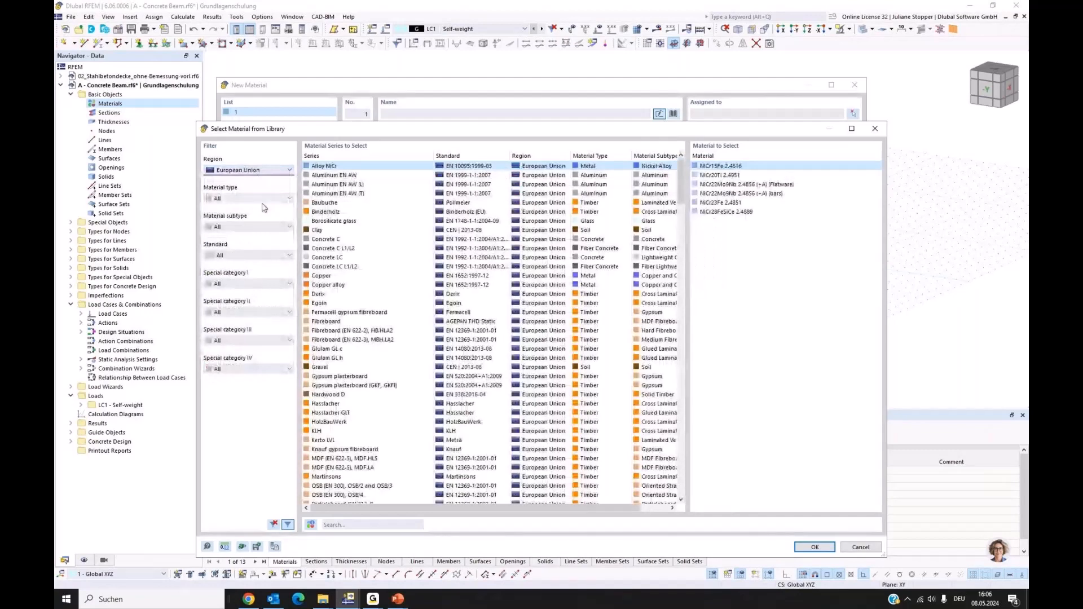
pyautogui.click(231, 199)
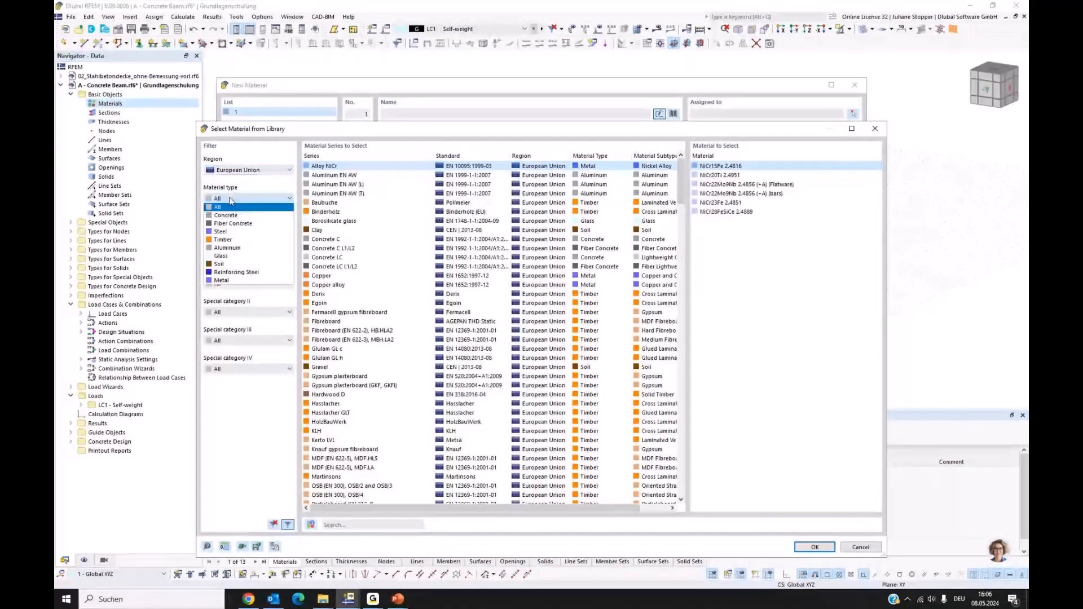
pyautogui.click(226, 215)
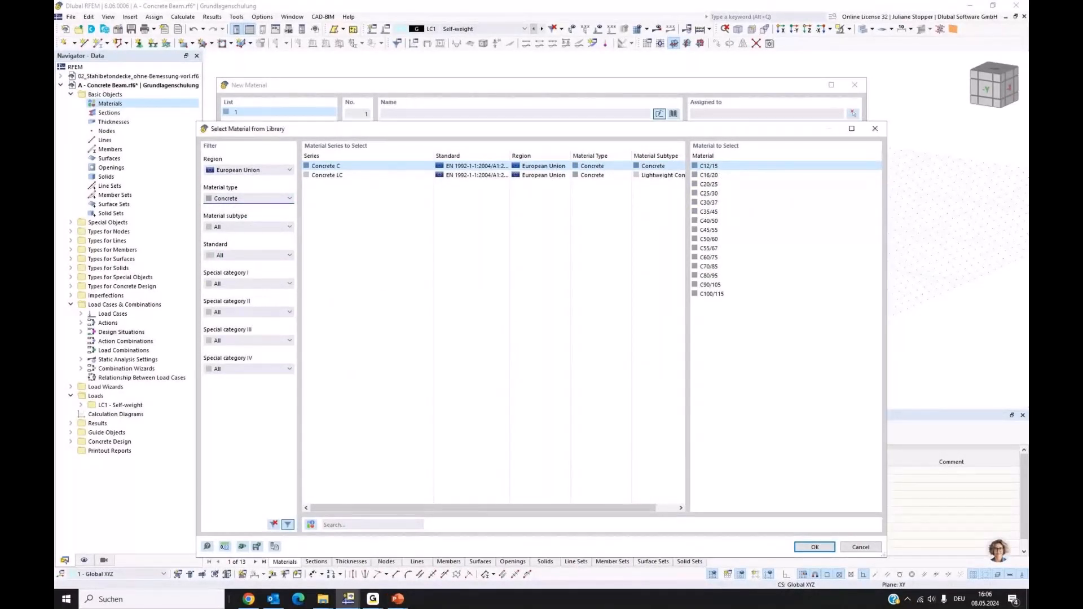
pyautogui.click(708, 201)
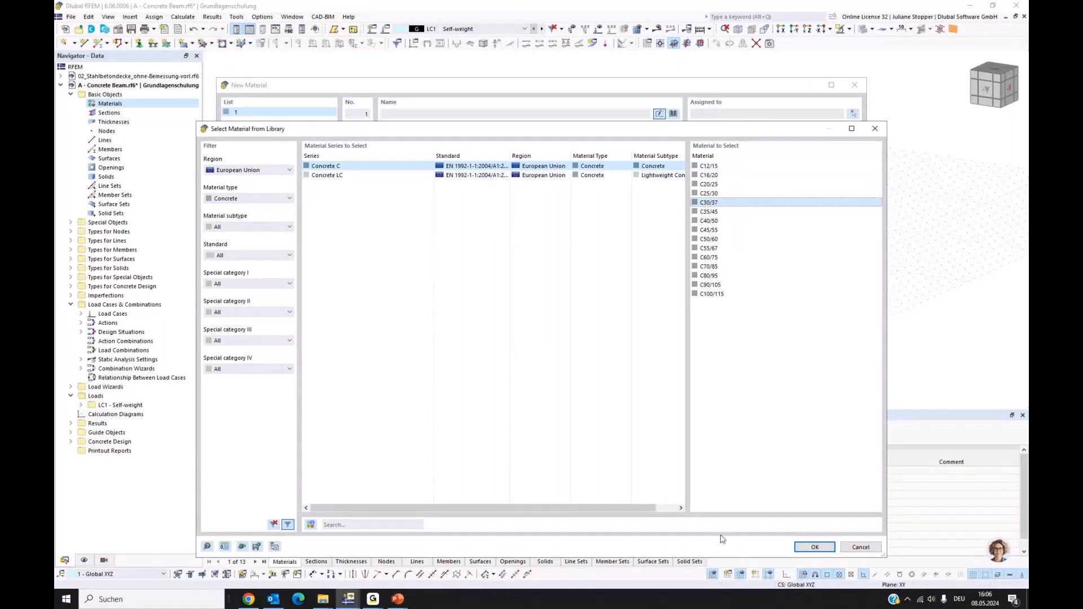
pyautogui.click(814, 547)
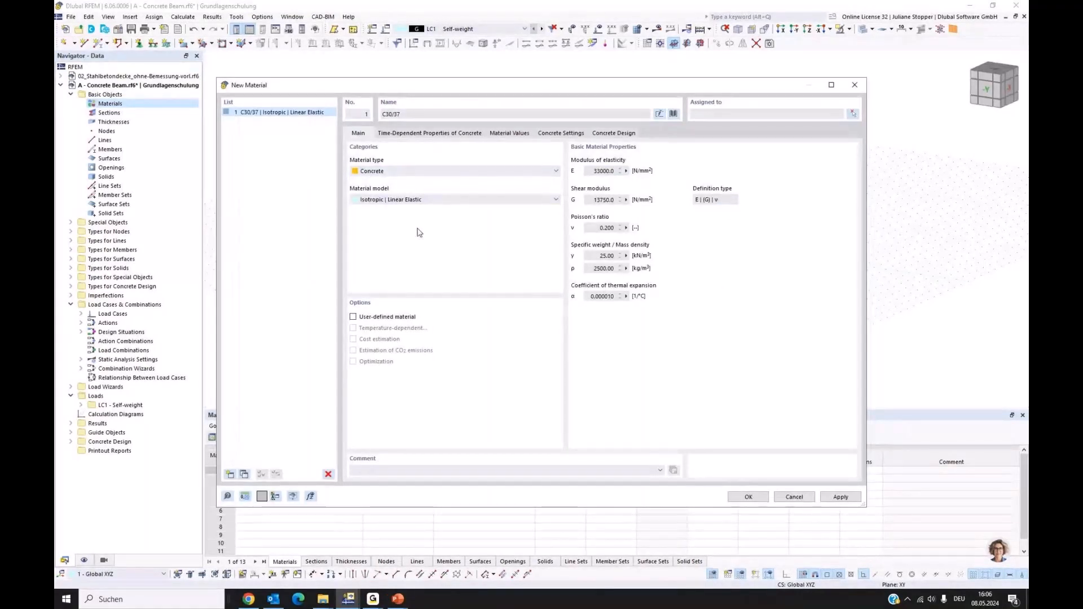
# - Add reinforcing steel B500S(A) | EN 1992-1-1:2004/A1:2014 as the second material and save both materials
pyautogui.click(230, 475)
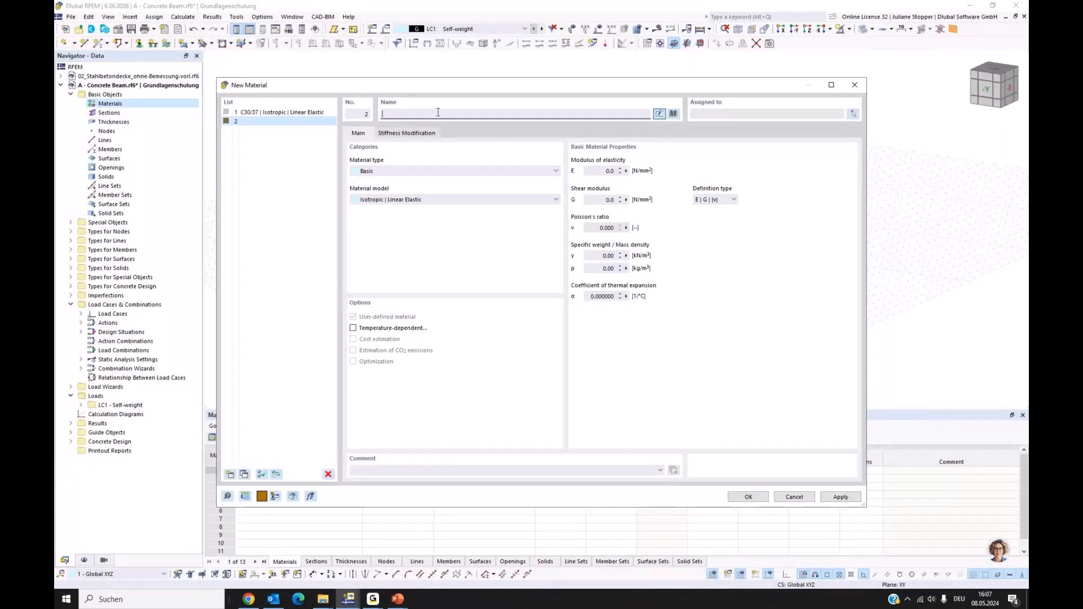
pyautogui.write('b5')
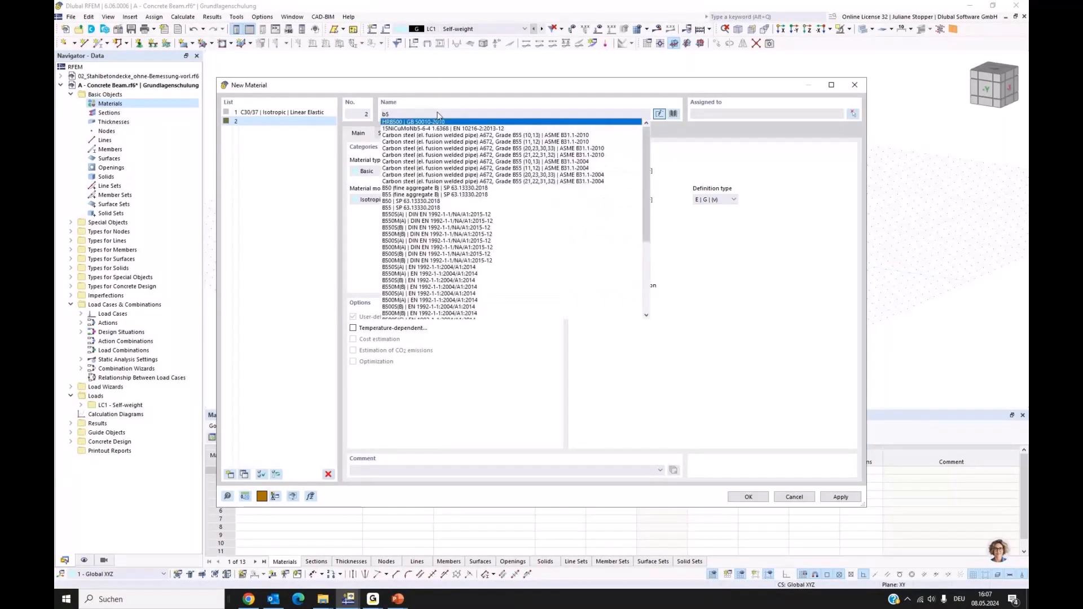
pyautogui.write('00s')
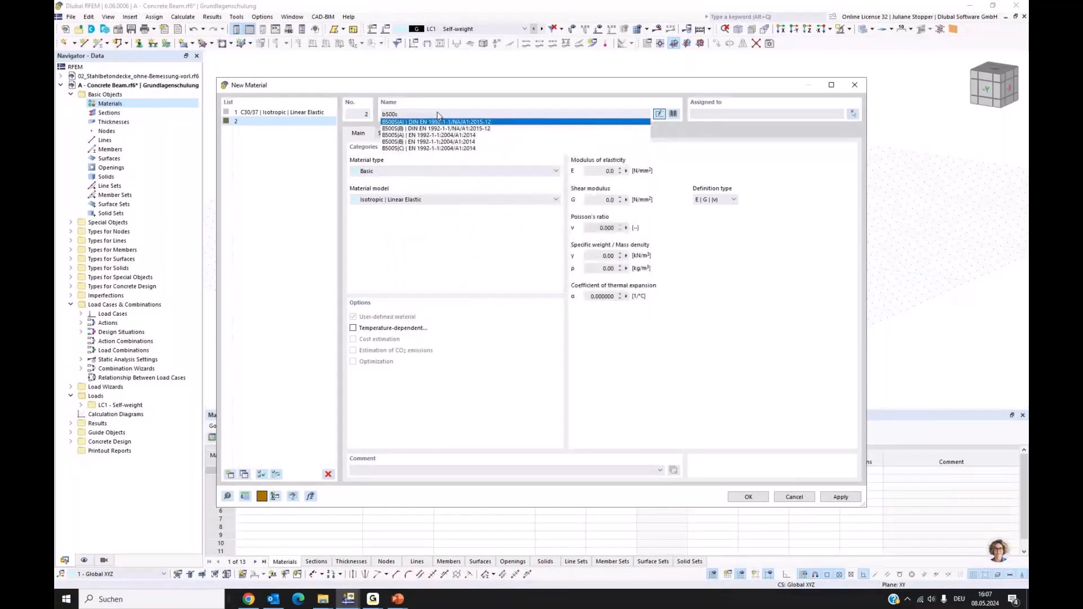
pyautogui.click(398, 136)
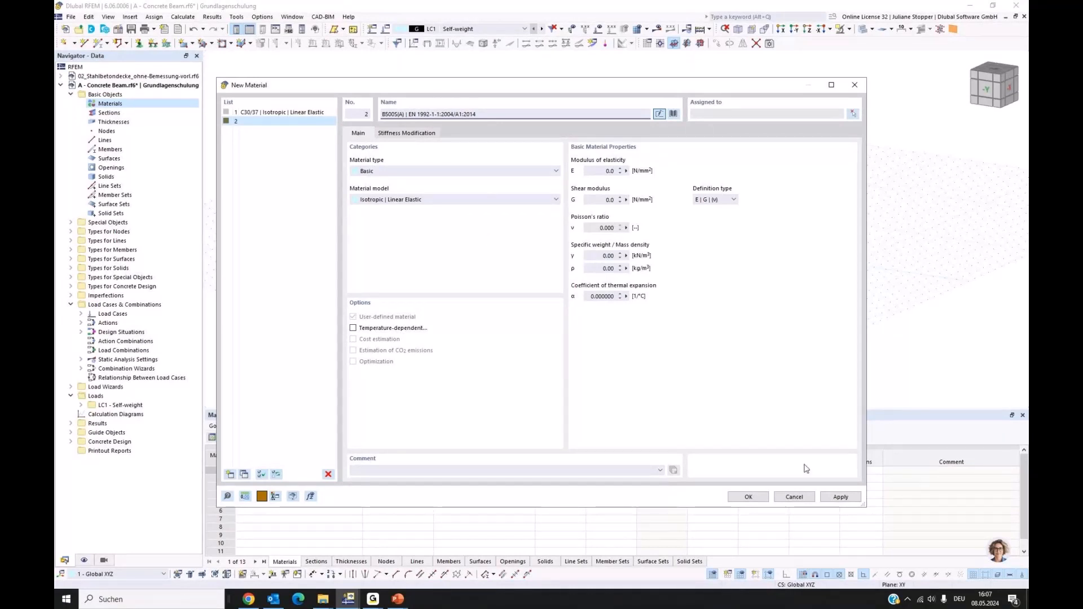
pyautogui.click(839, 499)
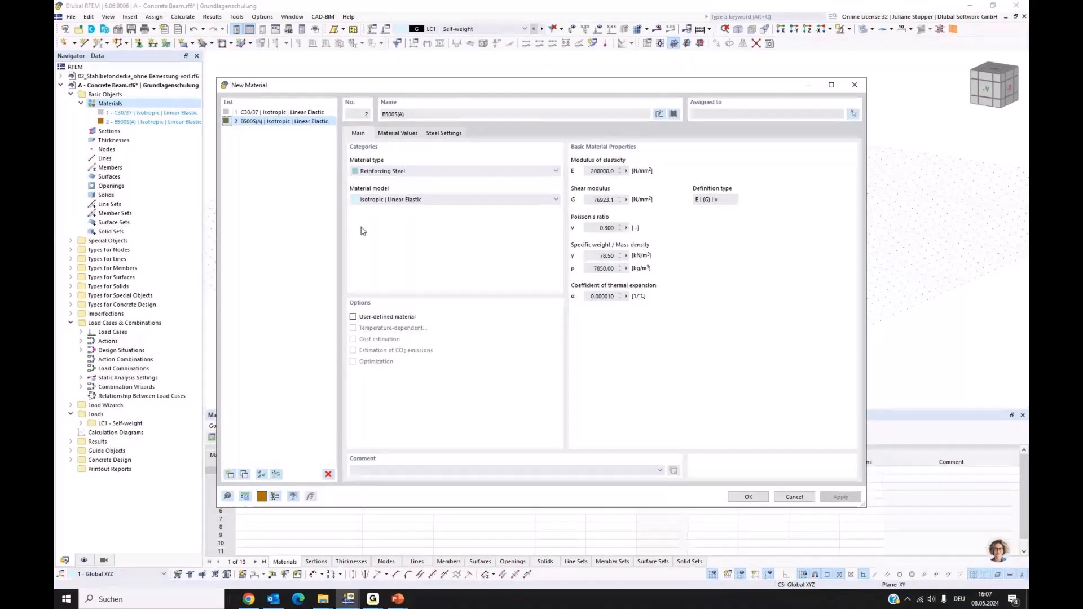
pyautogui.click(746, 497)
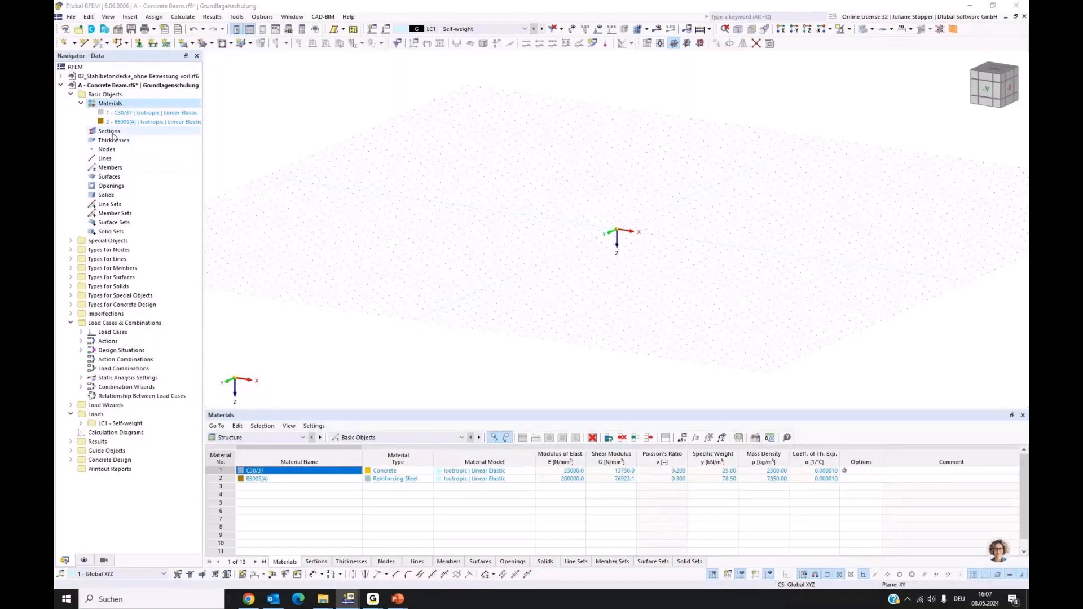
# - Start a new section with material C30/37 and view the available shapes in the section library
pyautogui.rightClick(112, 134)
pyautogui.click(285, 219)
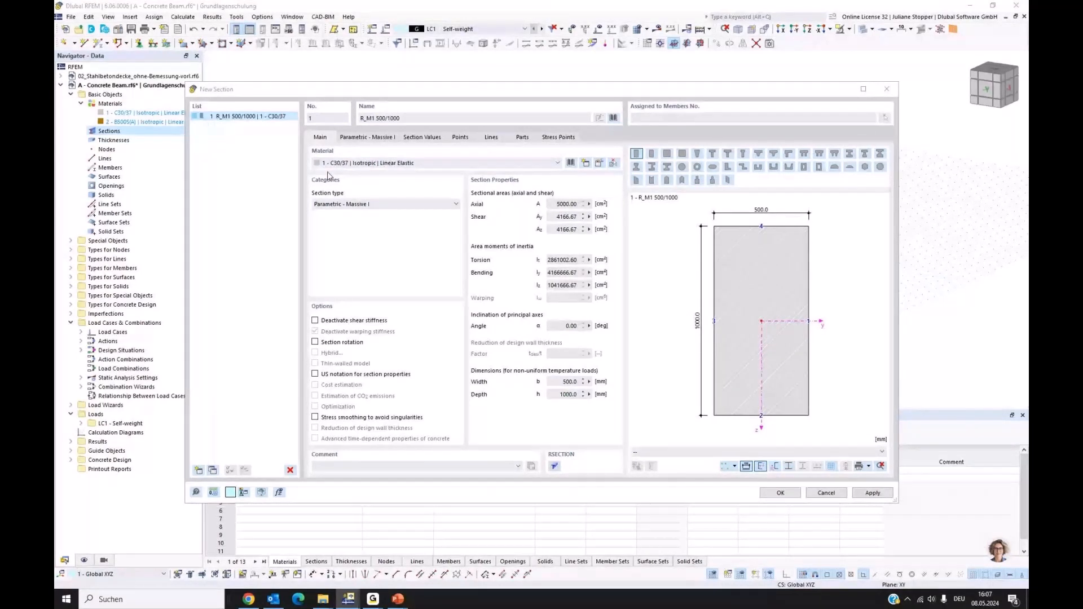
pyautogui.click(437, 164)
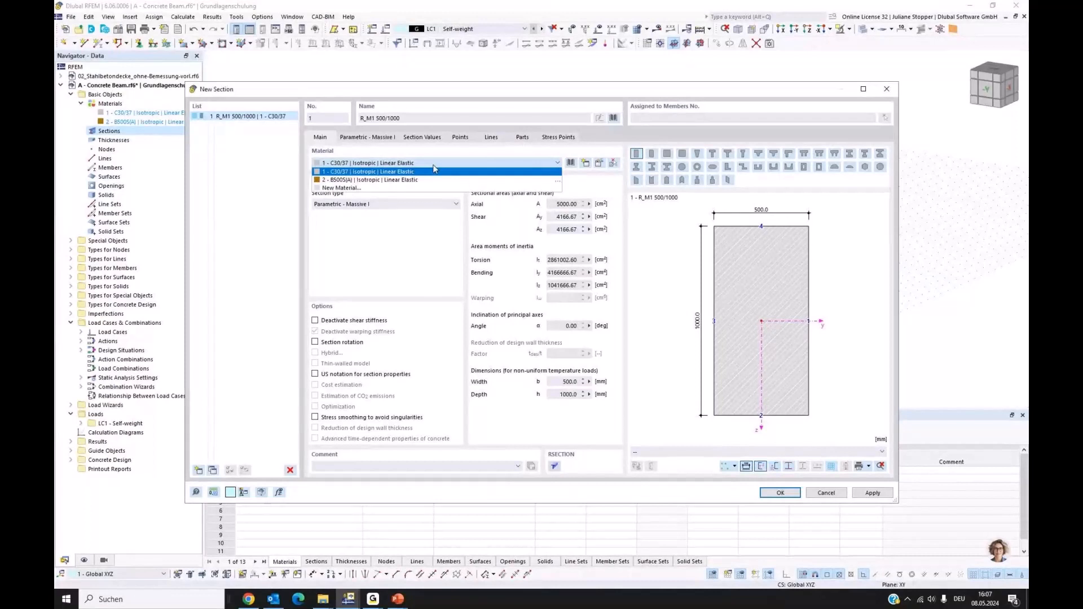
pyautogui.click(367, 171)
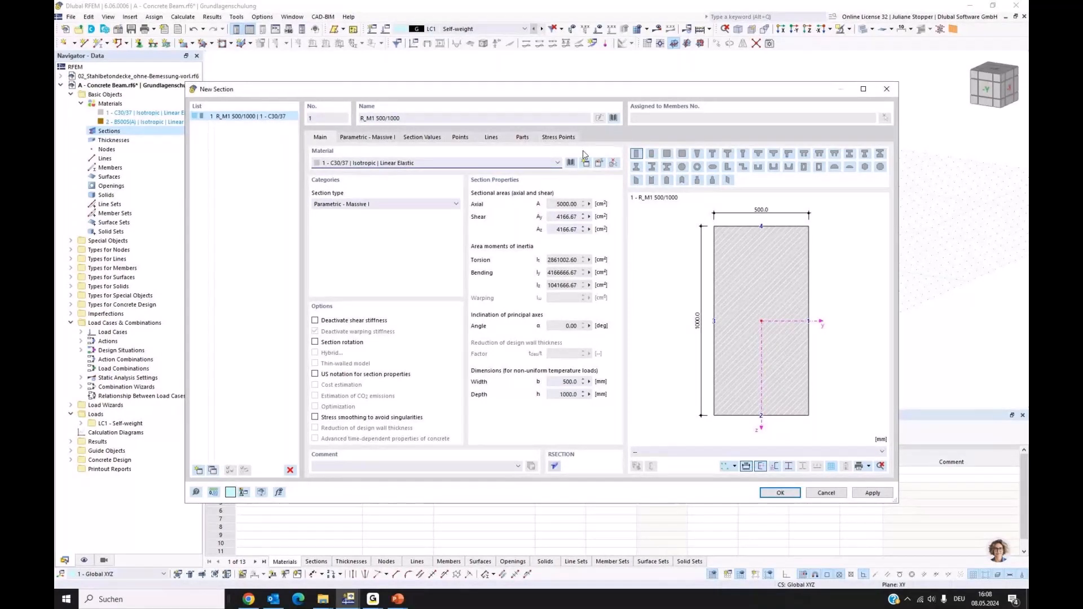
pyautogui.click(613, 118)
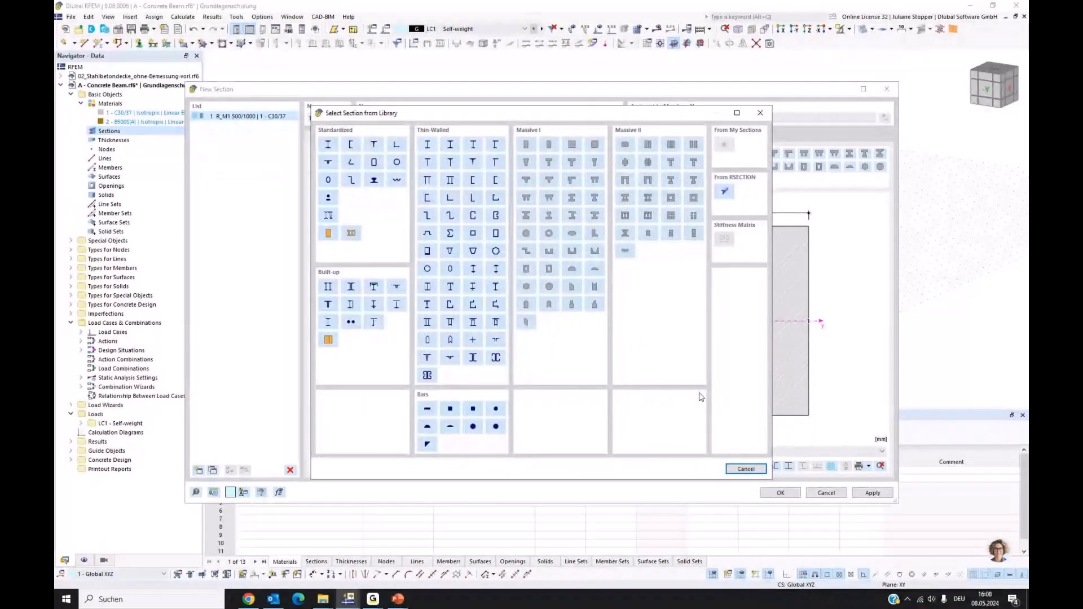
pyautogui.click(745, 469)
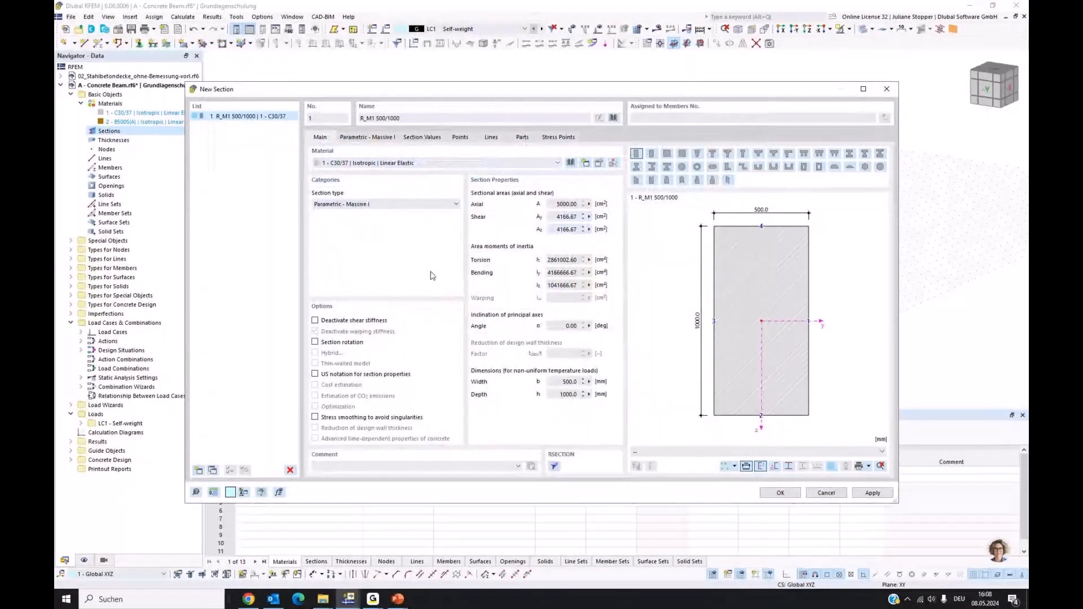
# - Set the massive rectangle section to width b 300 mm and height h 450 mm, apply it, and review its main properties
pyautogui.click(376, 139)
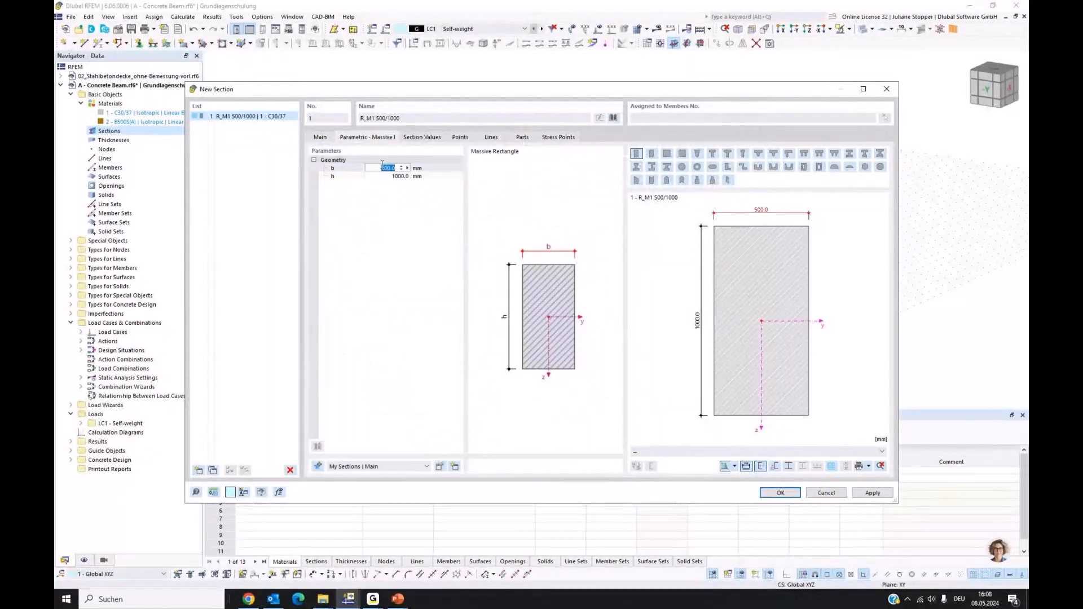
pyautogui.moveTo(389, 168); pyautogui.dragTo(383, 168)
pyautogui.press('BackSpace')
pyautogui.write('3')
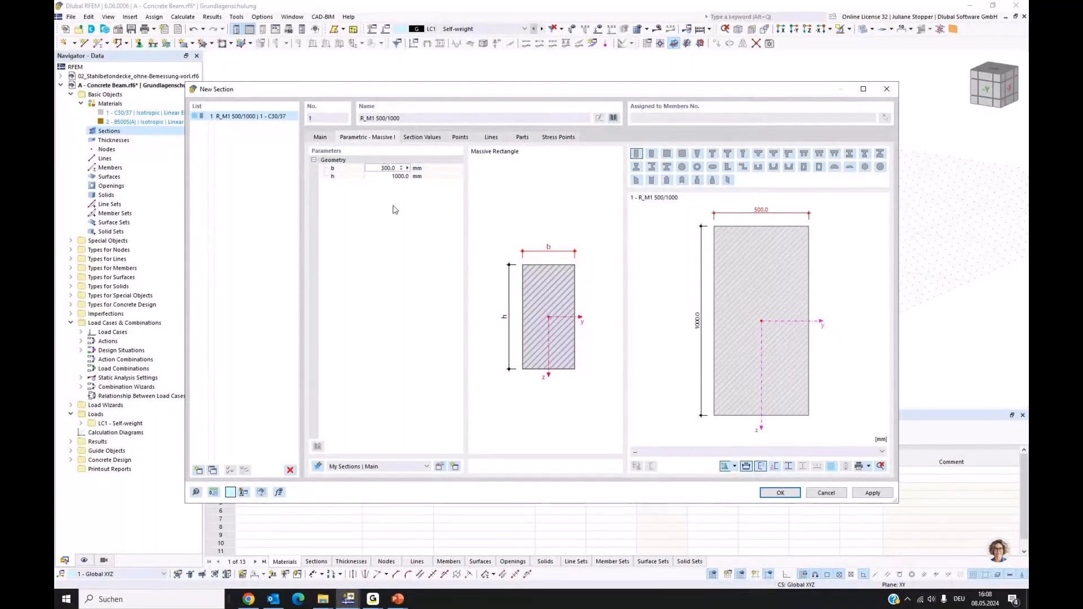
pyautogui.click(397, 176)
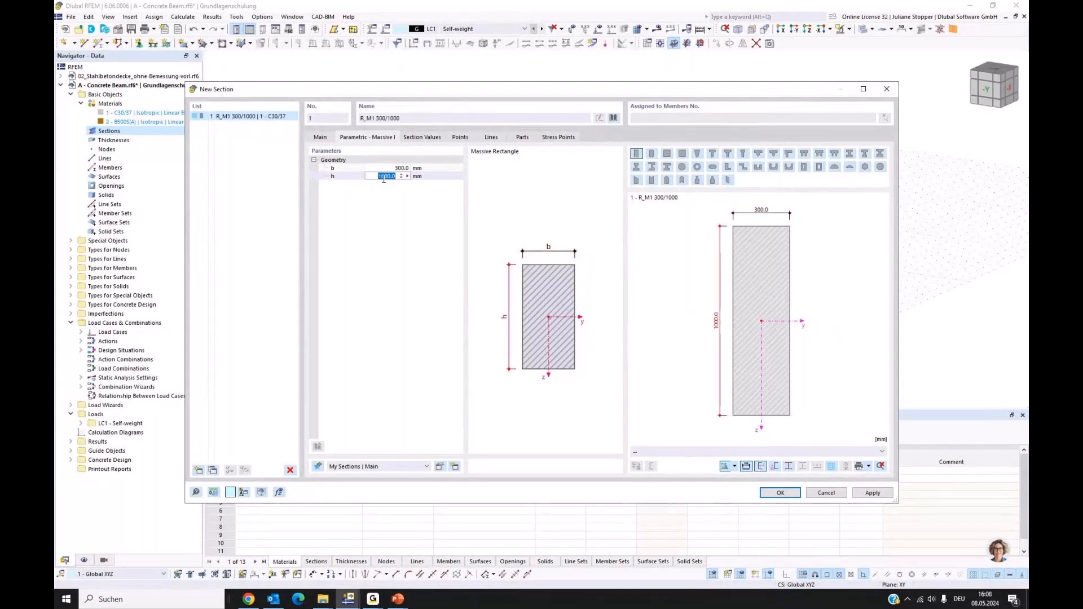
pyautogui.moveTo(387, 177); pyautogui.dragTo(380, 178)
pyautogui.write('45')
pyautogui.click(873, 493)
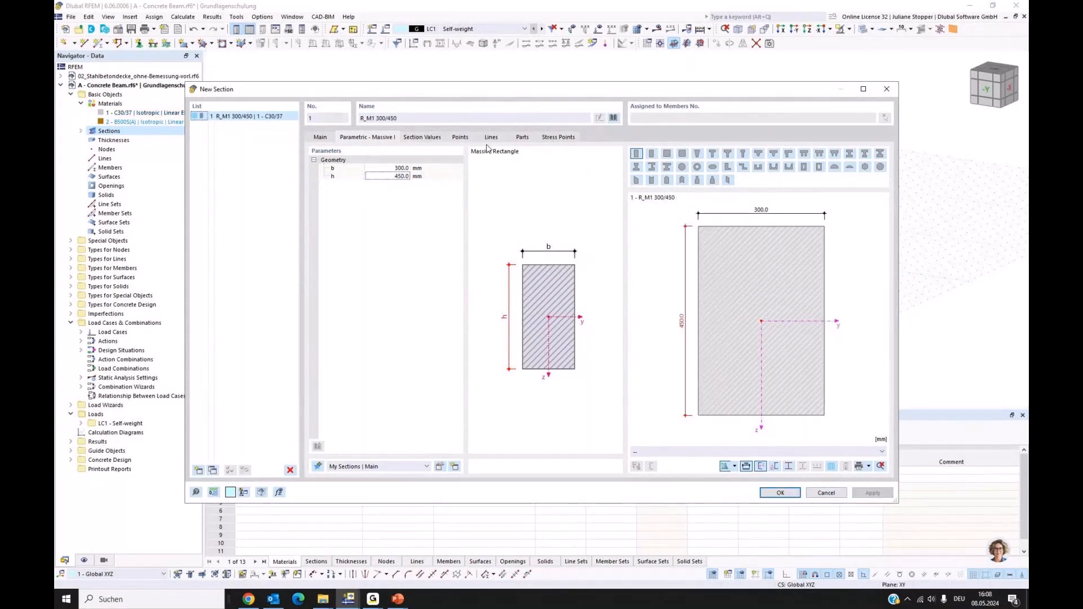
pyautogui.click(321, 138)
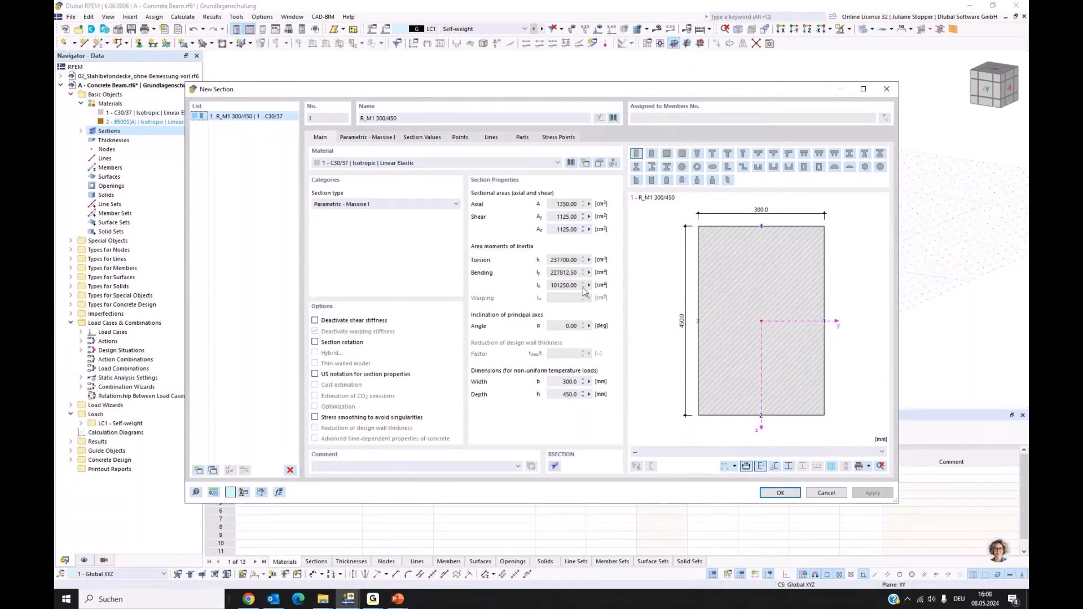
# - Review the 300/450 mm section's values, points and lines, save the section, and list the defined sections in the navigator
pyautogui.click(437, 137)
pyautogui.click(462, 137)
pyautogui.click(487, 137)
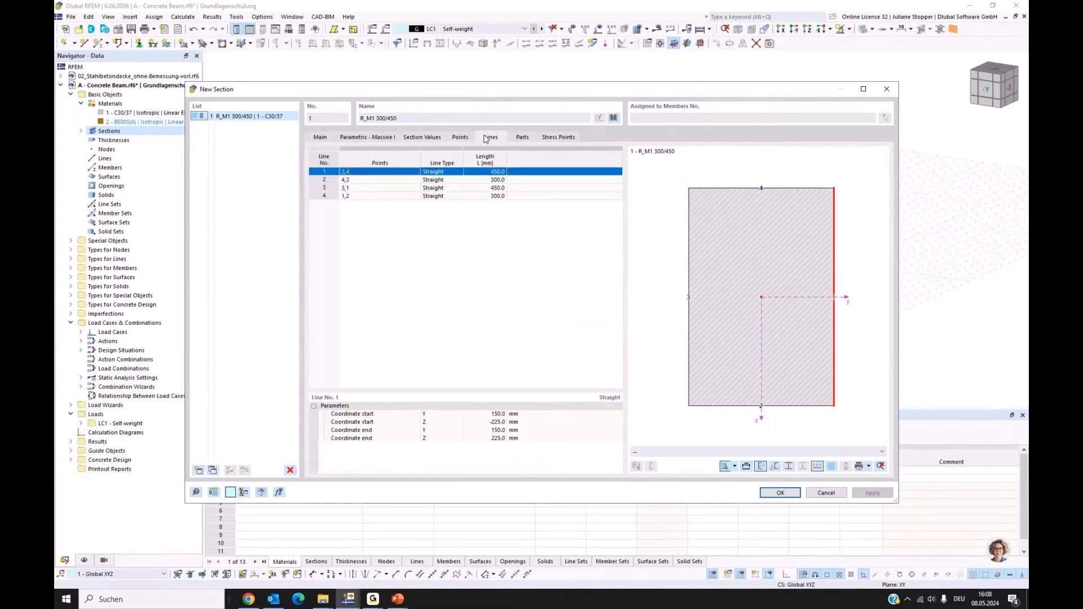
pyautogui.click(320, 138)
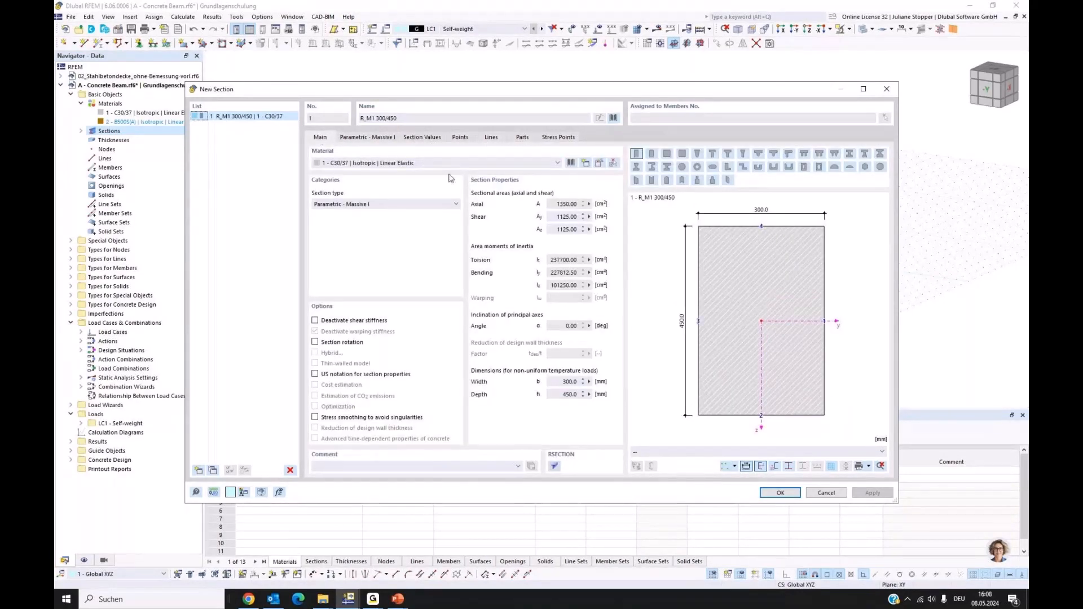
pyautogui.press('Escape')
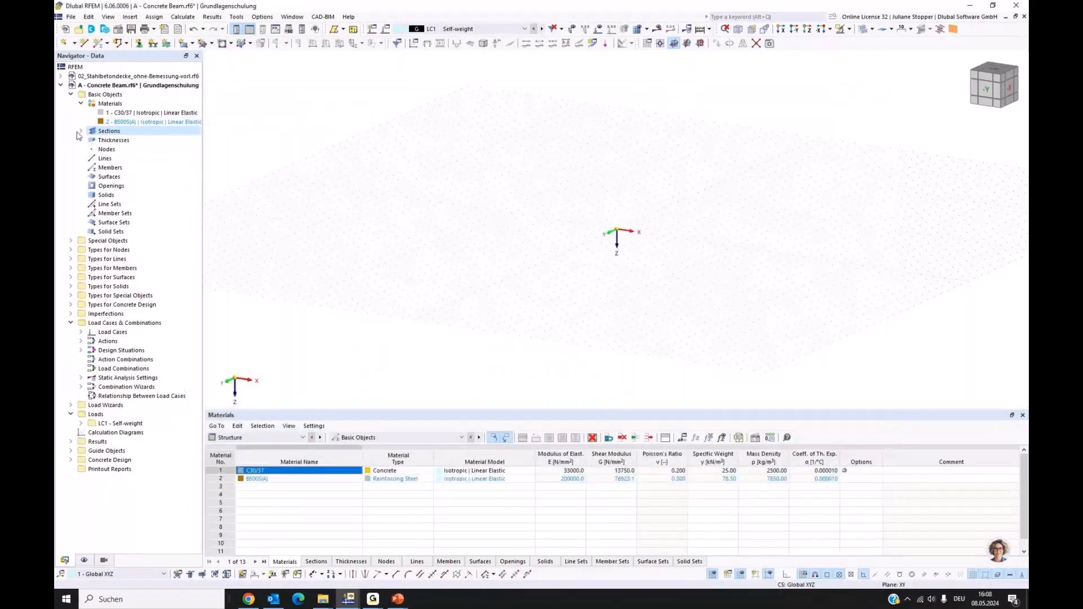
pyautogui.click(80, 131)
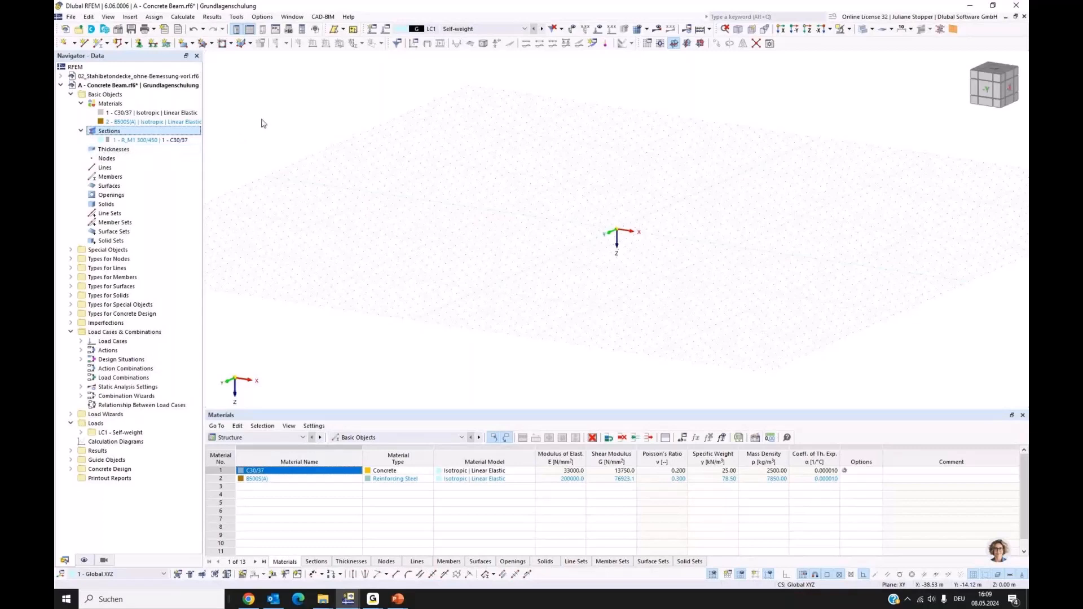
# - Set up a new member of type Beam with uniform section R_M1 300/450 in C30/37, after viewing the available member types
pyautogui.click(97, 45)
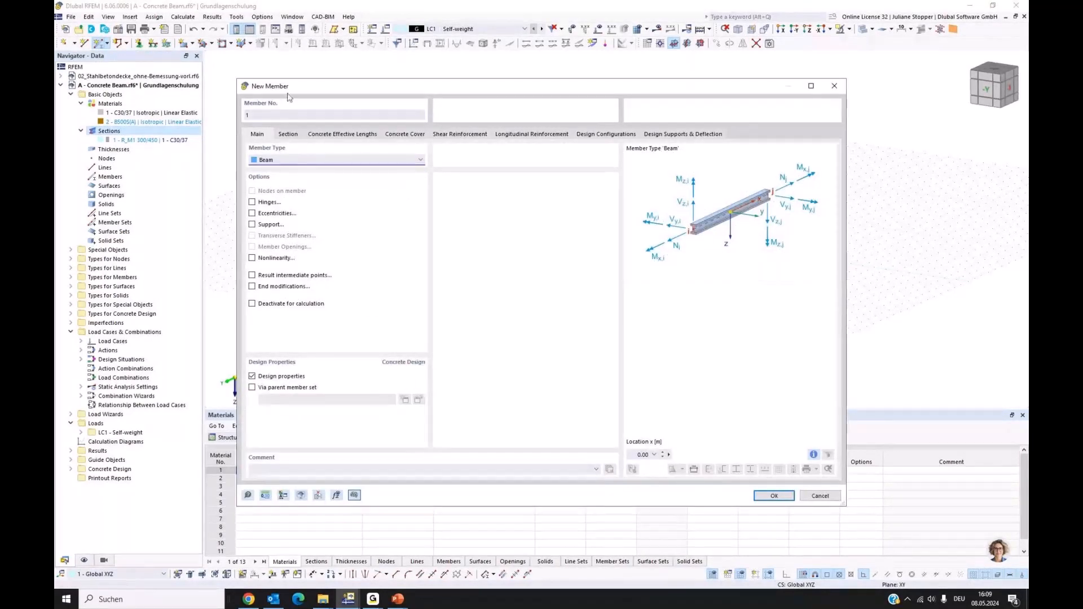
pyautogui.moveTo(306, 93); pyautogui.dragTo(330, 85)
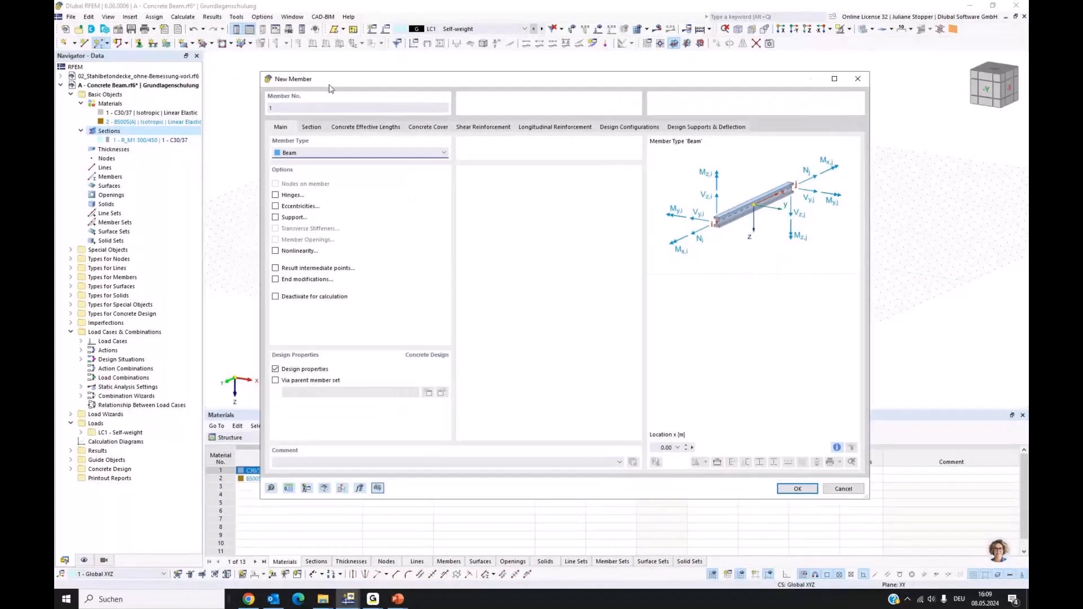
pyautogui.click(314, 157)
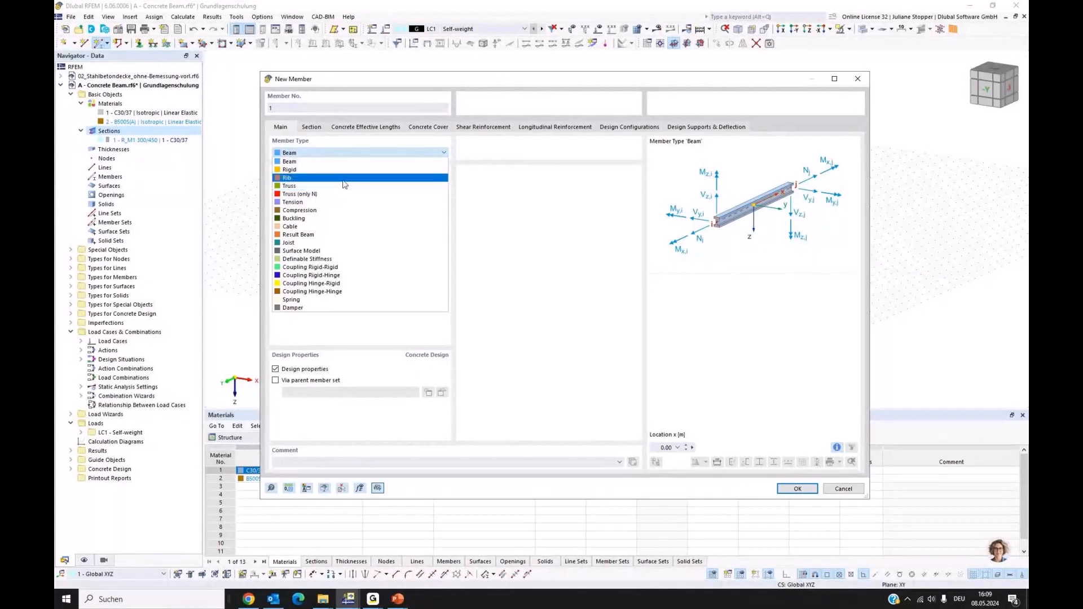
pyautogui.press('Escape')
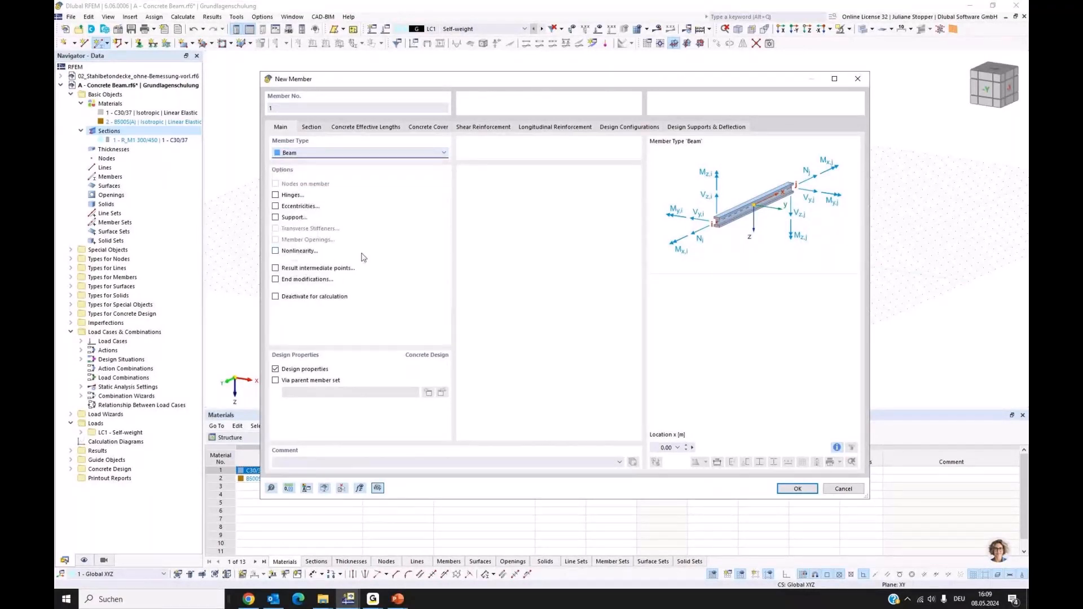
pyautogui.click(312, 128)
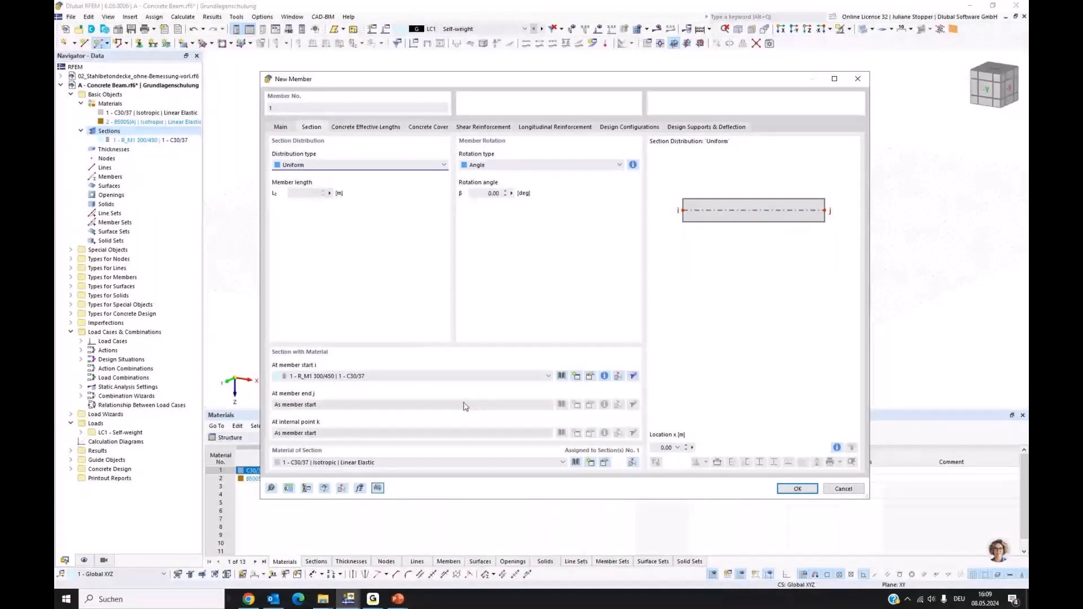
pyautogui.press('Return')
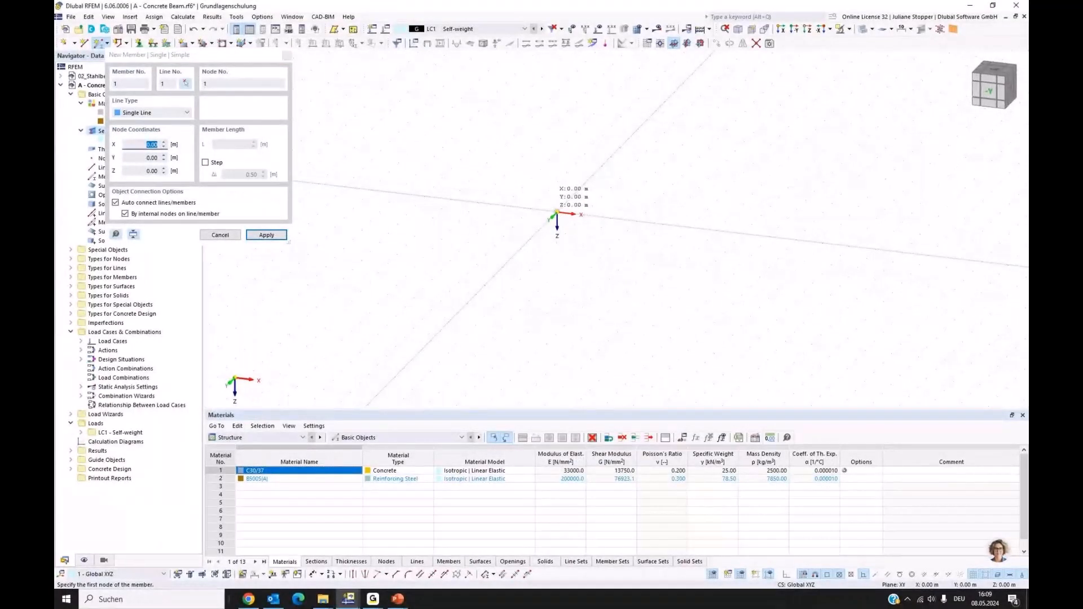
# - Place the beam as a single line from the origin to X 8.00 m along the X axis and finish member creation
pyautogui.click(557, 213)
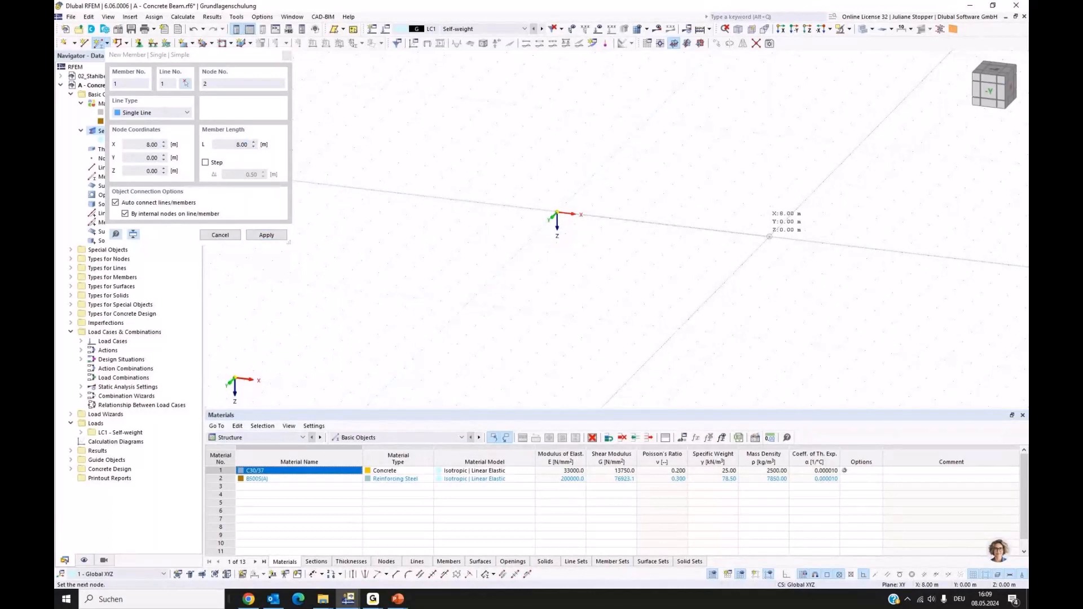
pyautogui.click(771, 238)
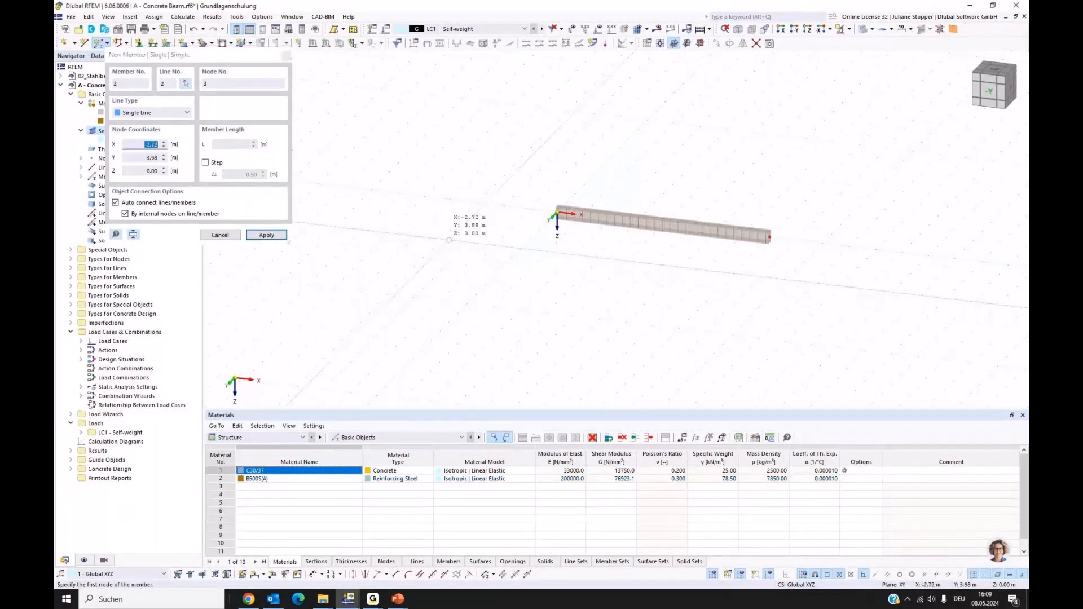
pyautogui.press('Escape')
pyautogui.press('Escape')
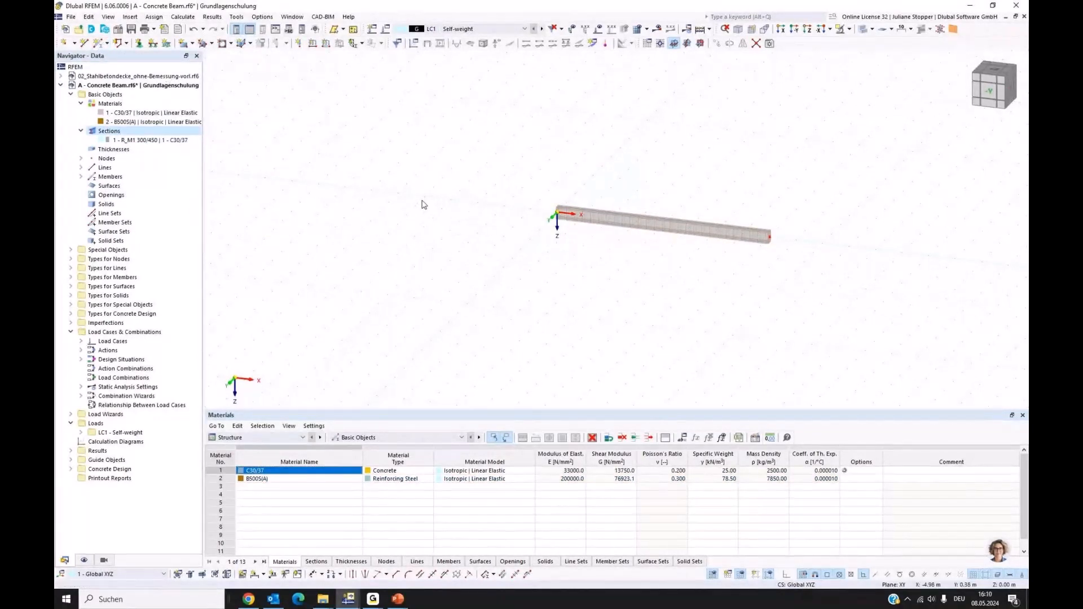
# - Assign the Fixed nodal support to the beam's start node at the origin, reviewing its support conditions before saving
pyautogui.moveTo(654, 289); pyautogui.dragTo(564, 294, button='middle')
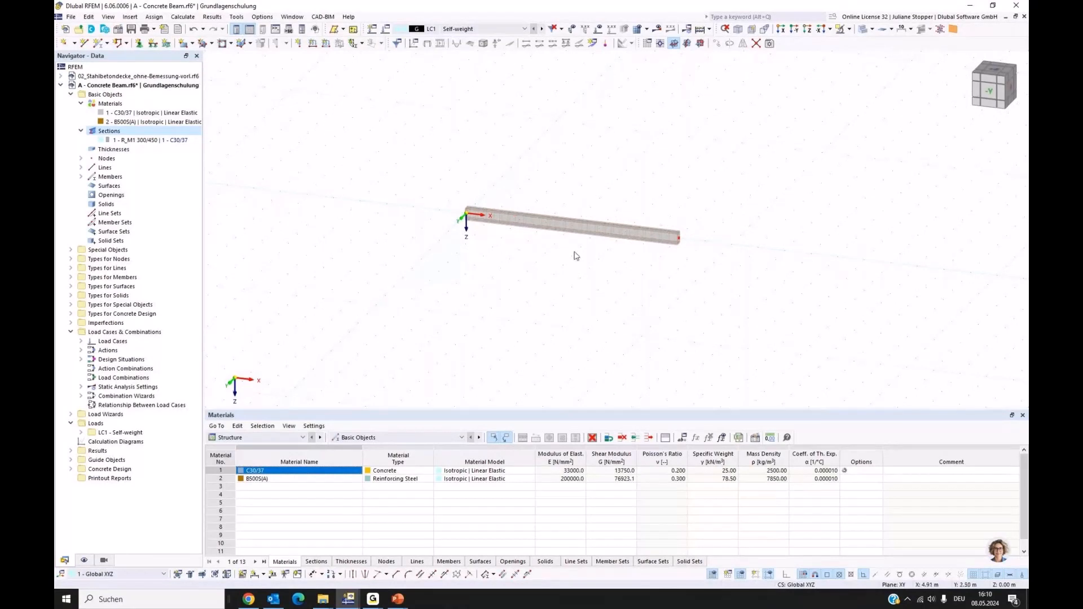
pyautogui.scroll(1, 575, 256)
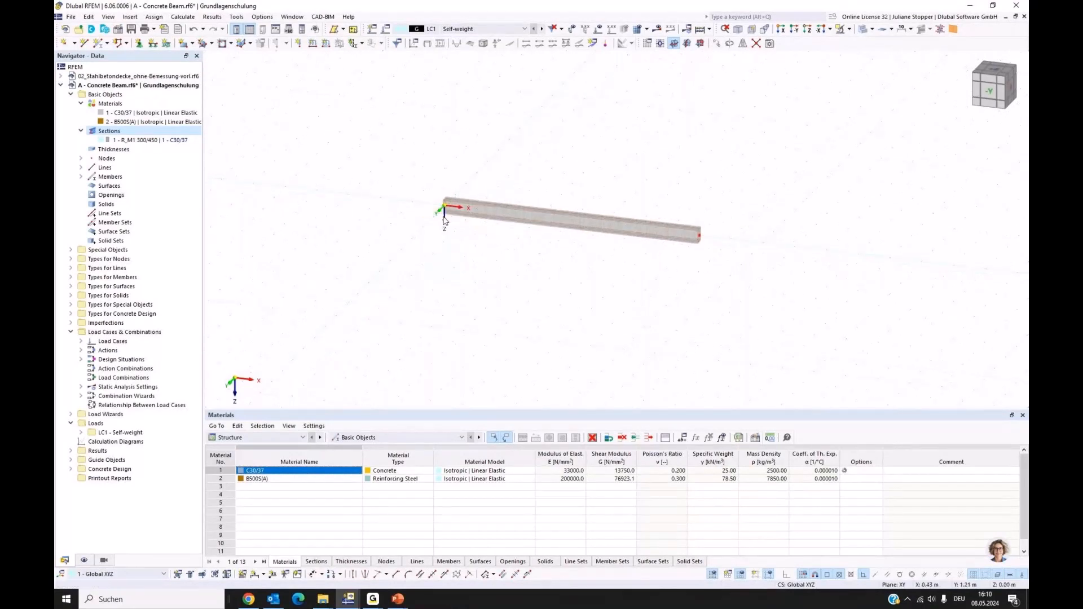
pyautogui.scroll(2, 447, 214)
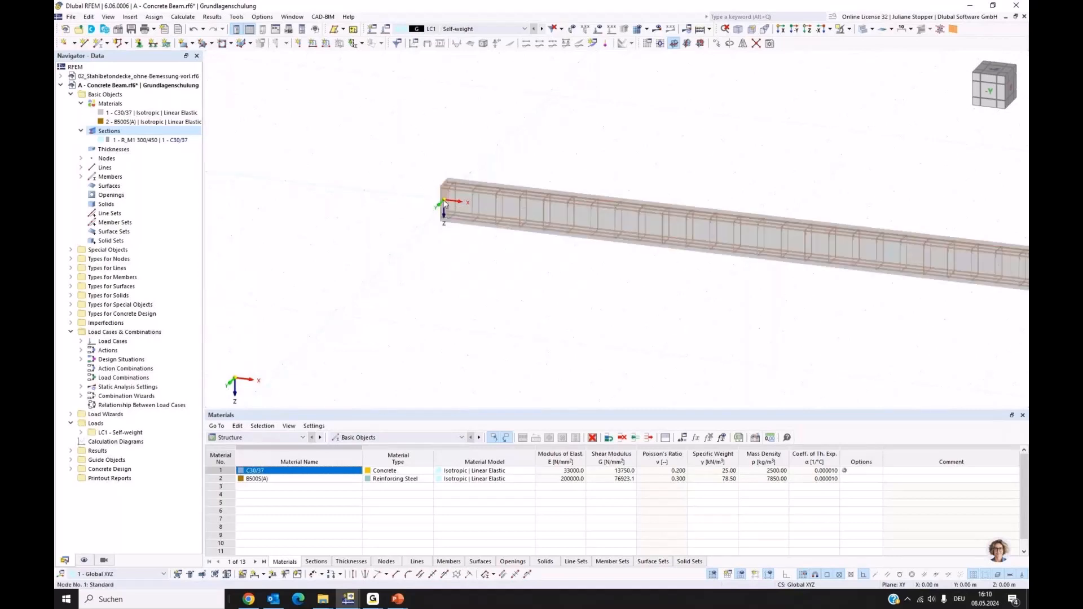
pyautogui.rightClick(443, 203)
pyautogui.click(479, 220)
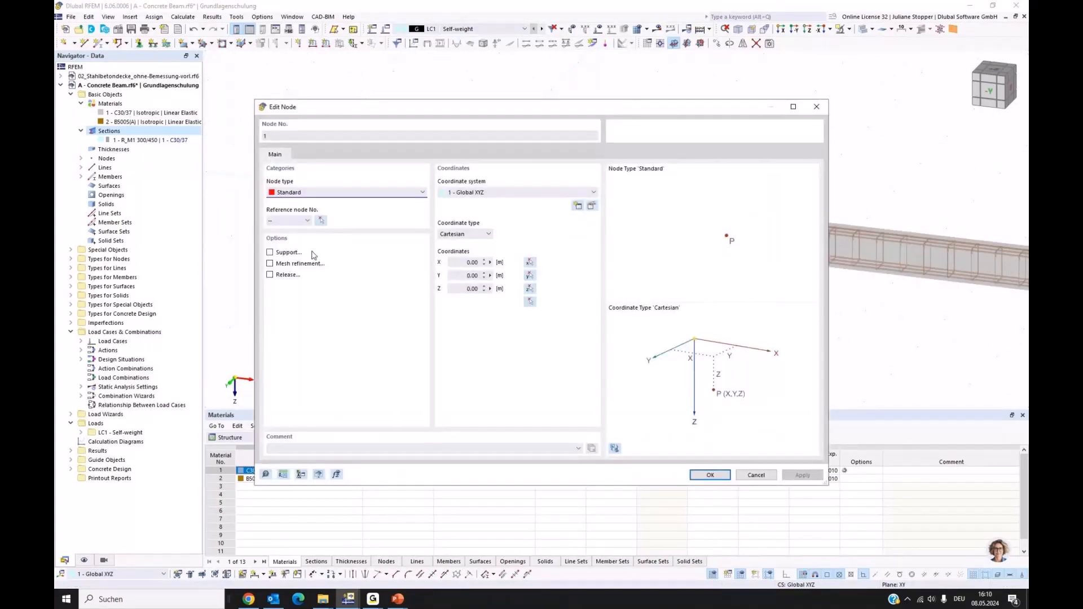
pyautogui.click(271, 252)
pyautogui.click(306, 154)
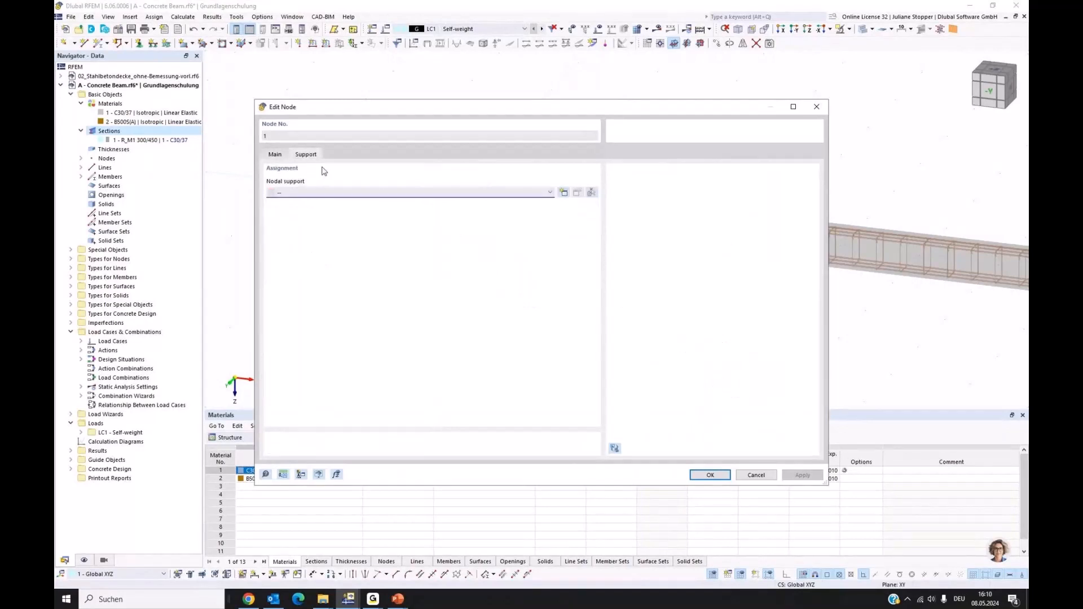
pyautogui.click(338, 192)
pyautogui.click(328, 217)
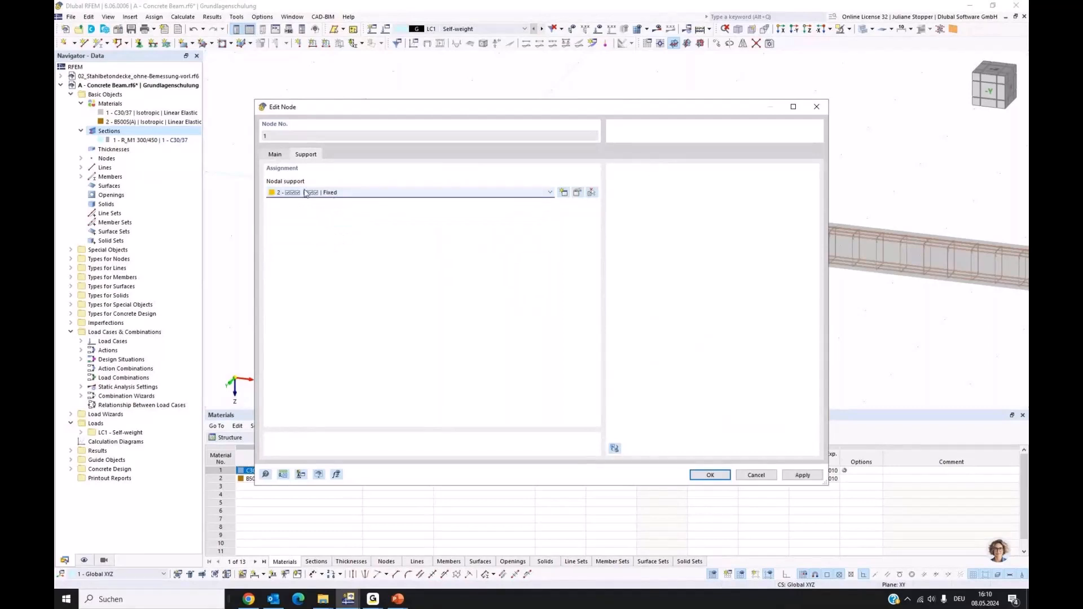
pyautogui.click(576, 195)
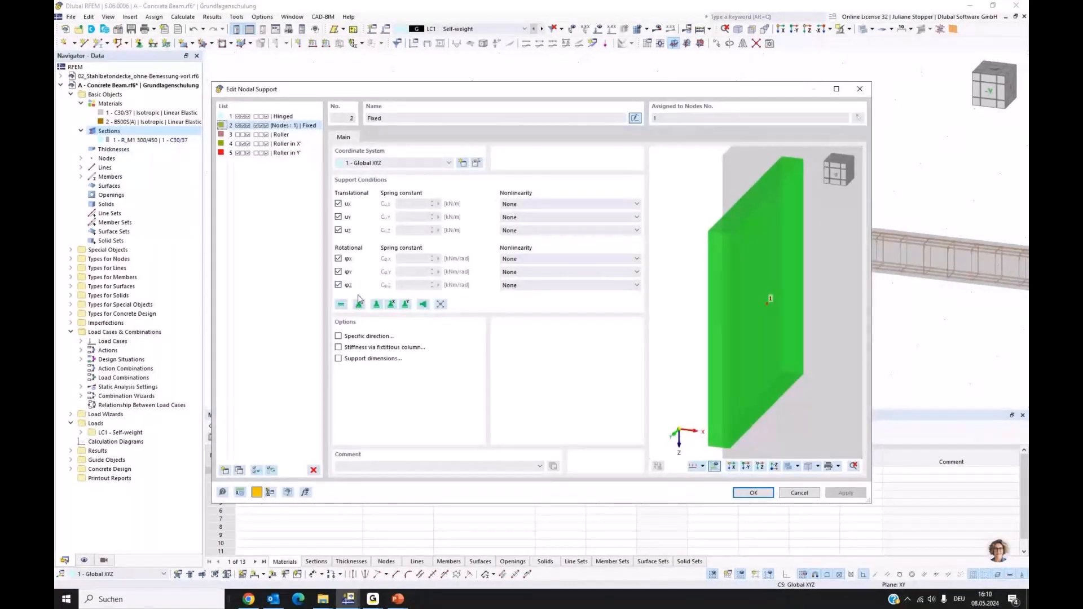
pyautogui.click(742, 492)
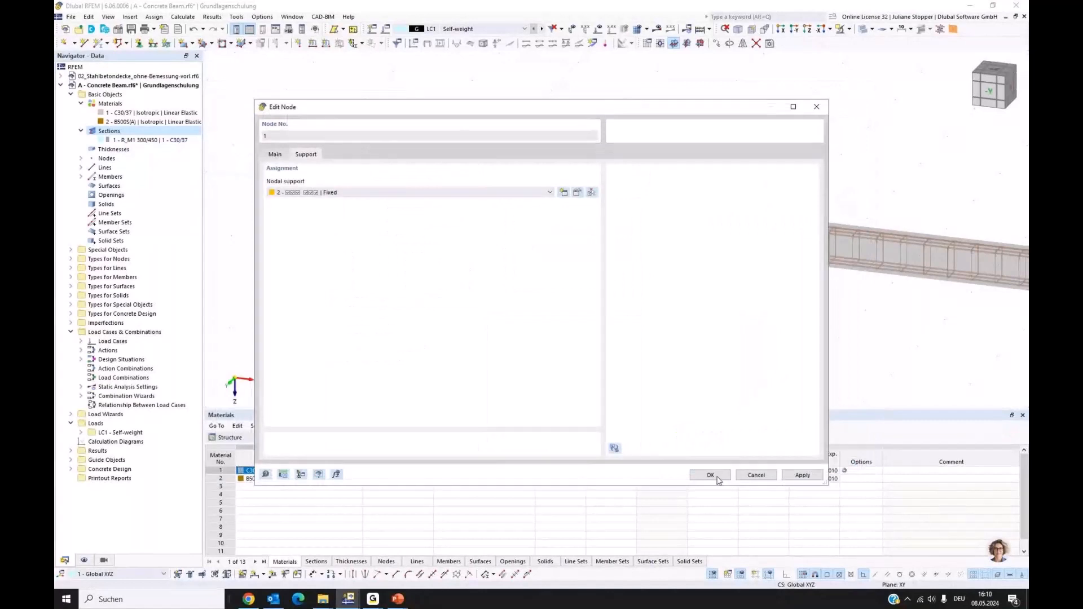
pyautogui.press('Return')
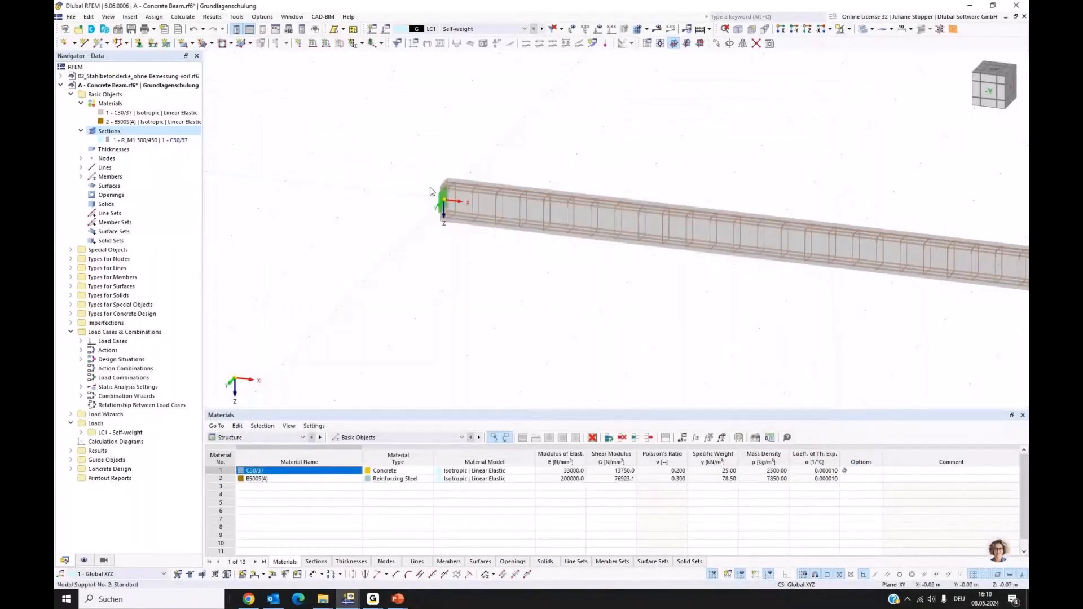
pyautogui.scroll(5, 437, 192)
pyautogui.scroll(-6, 456, 224)
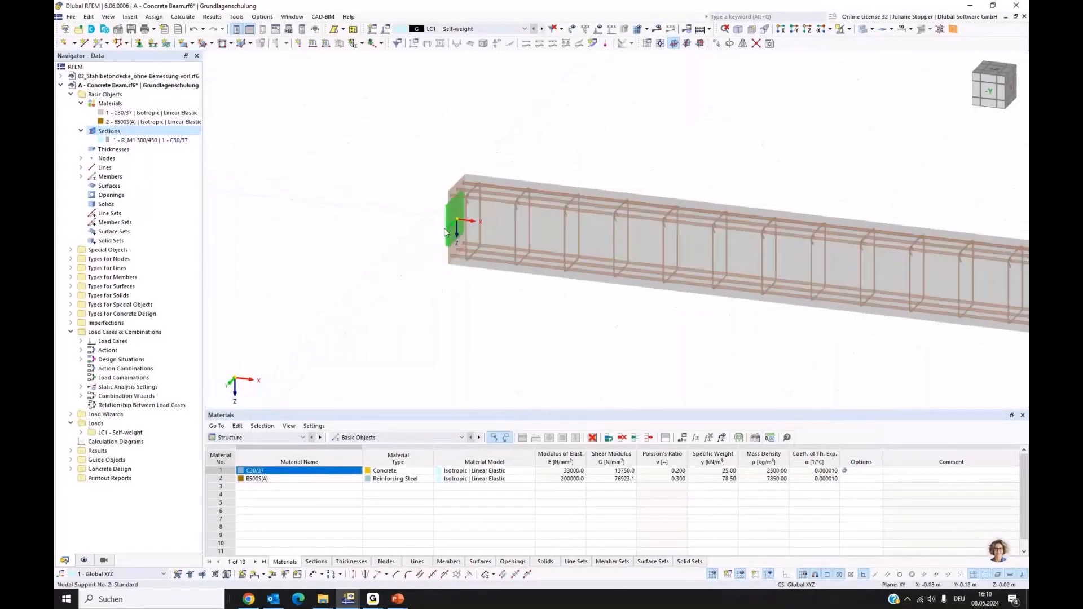
pyautogui.moveTo(841, 338); pyautogui.dragTo(747, 333, button='middle')
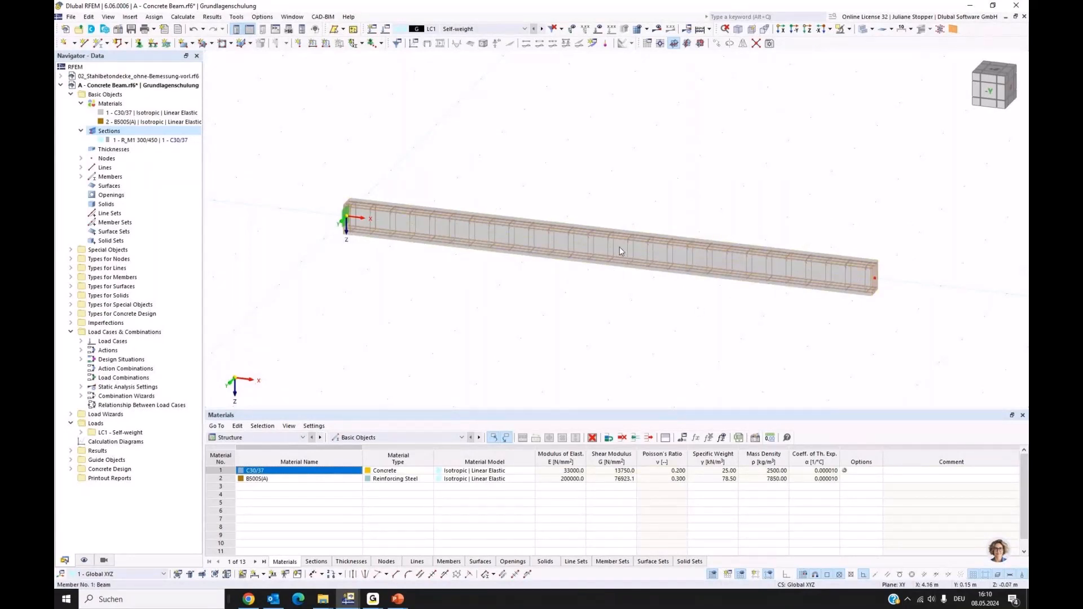
pyautogui.click(64, 42)
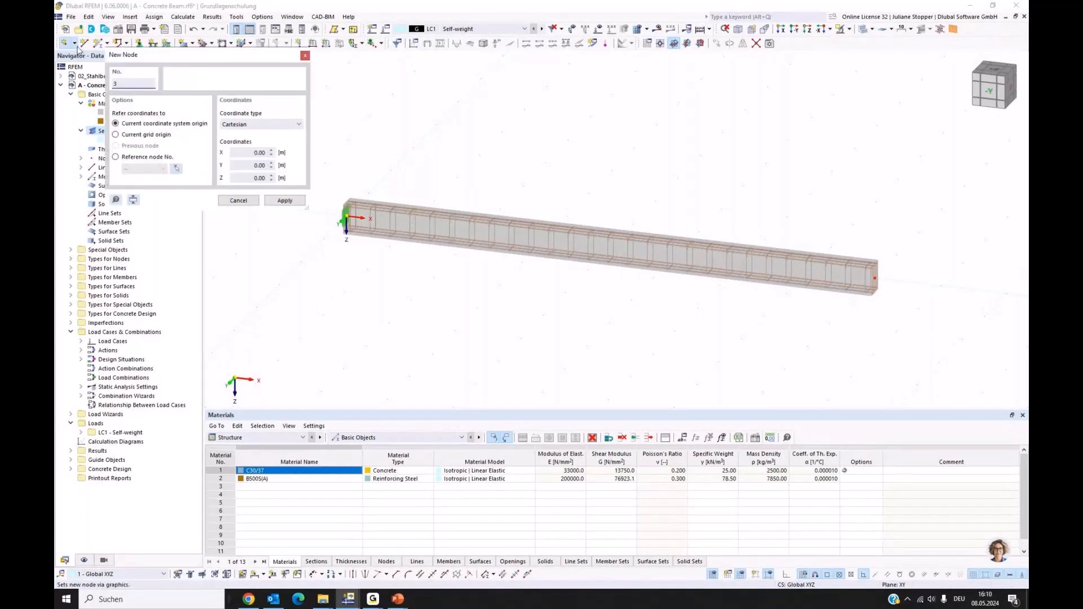
pyautogui.click(304, 56)
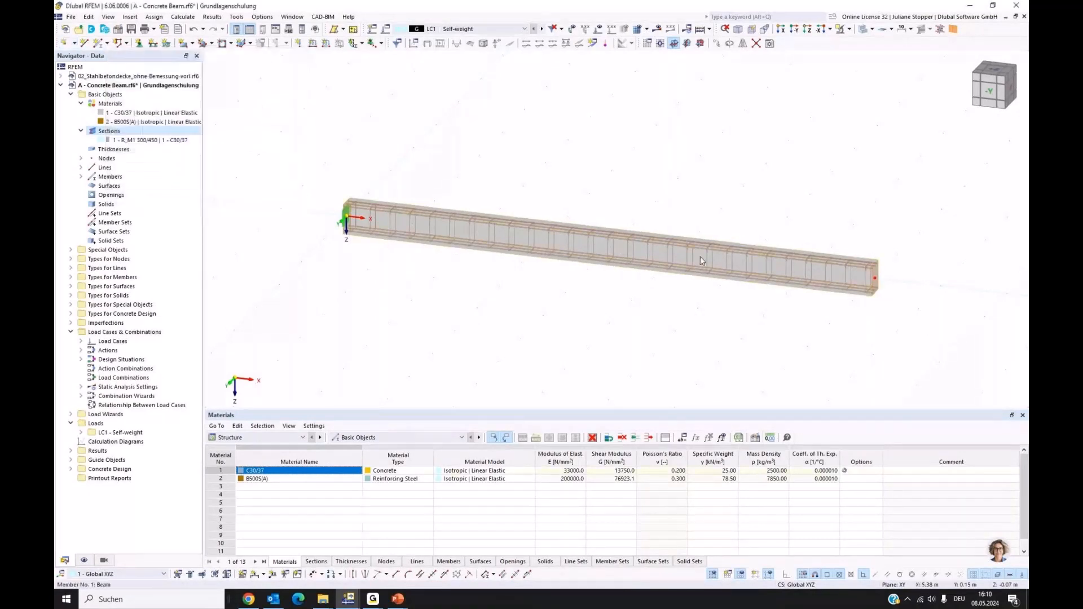
# - Add a node on the beam member 6 m from its start, with node distances given in metres instead of percent
pyautogui.rightClick(701, 260)
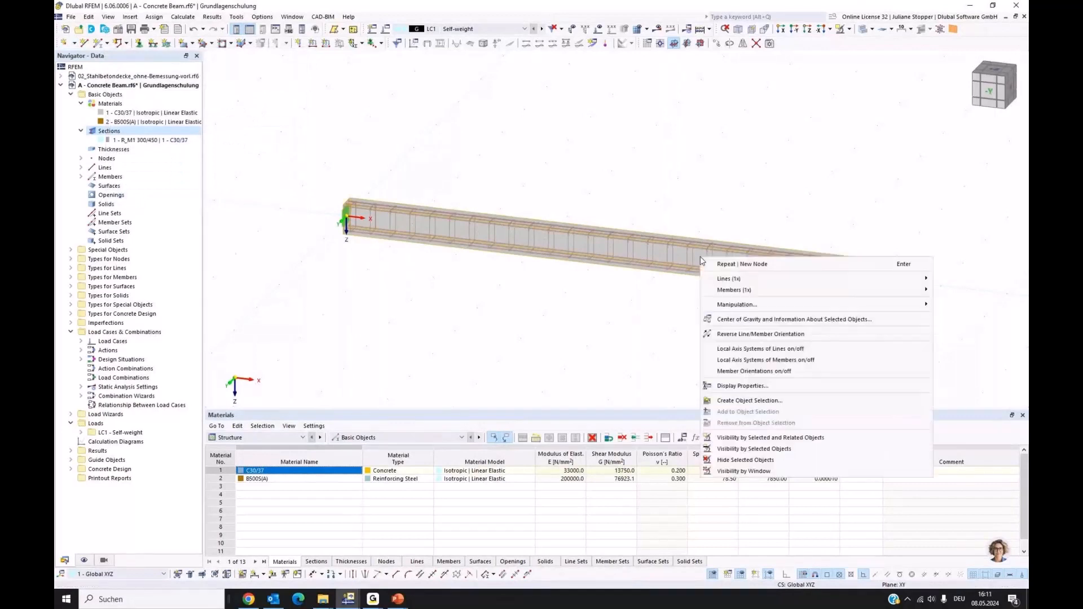
pyautogui.moveTo(722, 290)
pyautogui.click(587, 290)
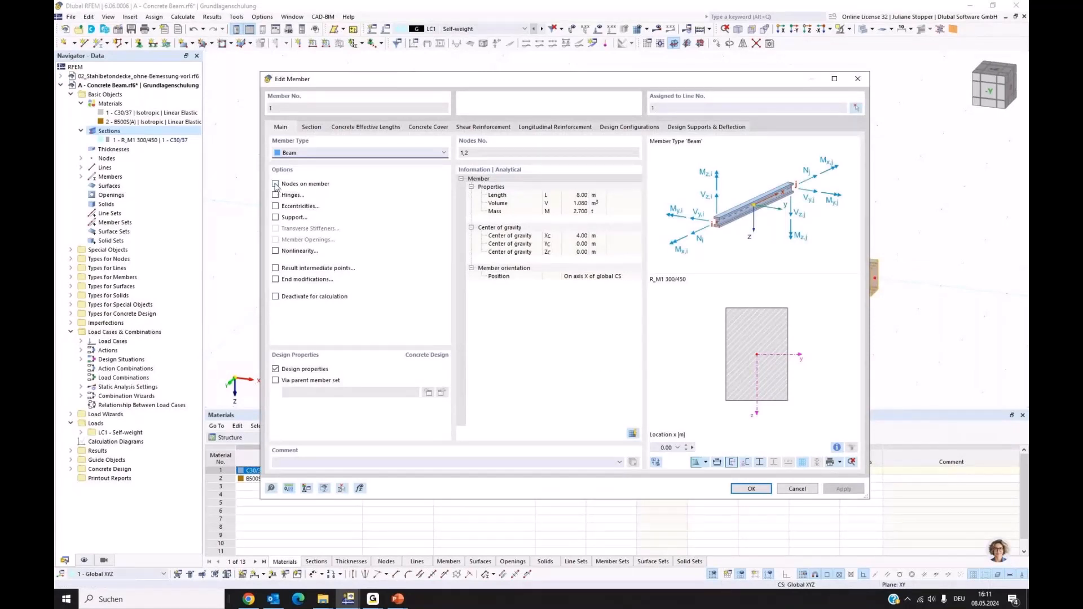
pyautogui.click(275, 184)
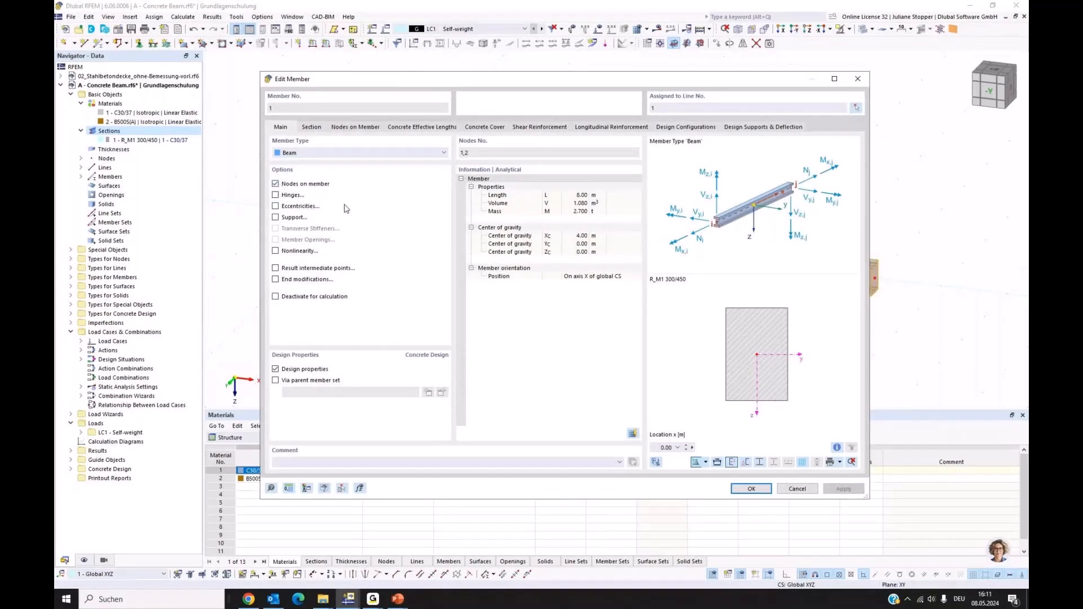
pyautogui.click(355, 128)
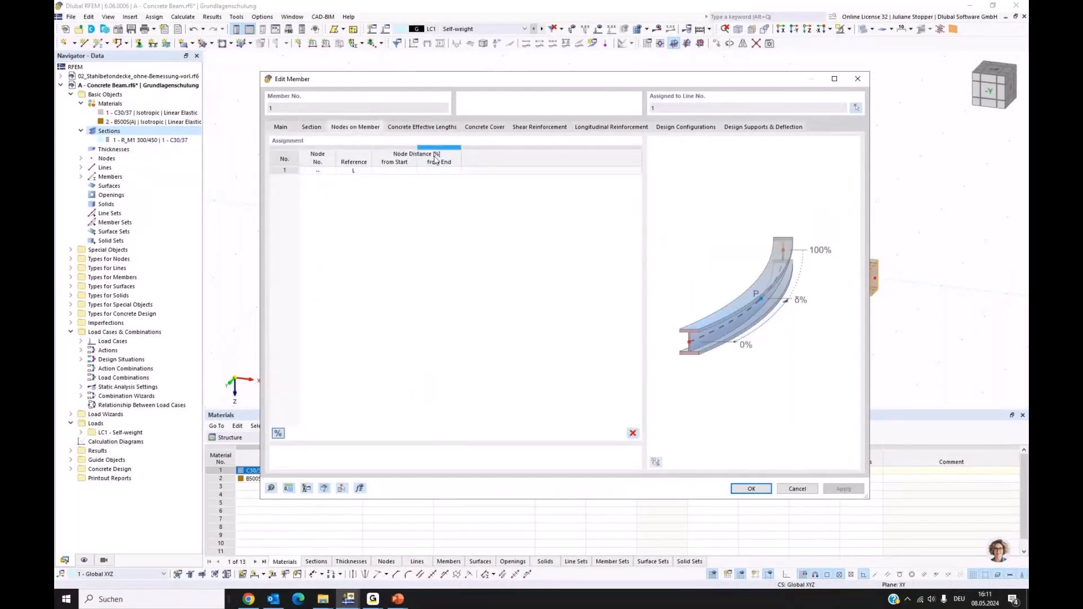
pyautogui.click(277, 433)
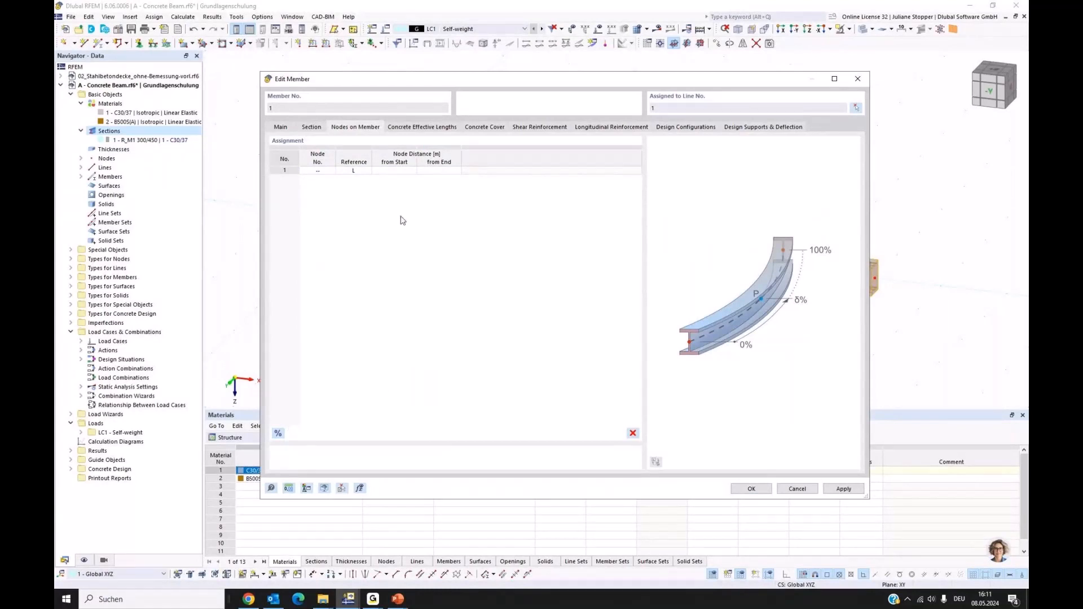
pyautogui.click(394, 170)
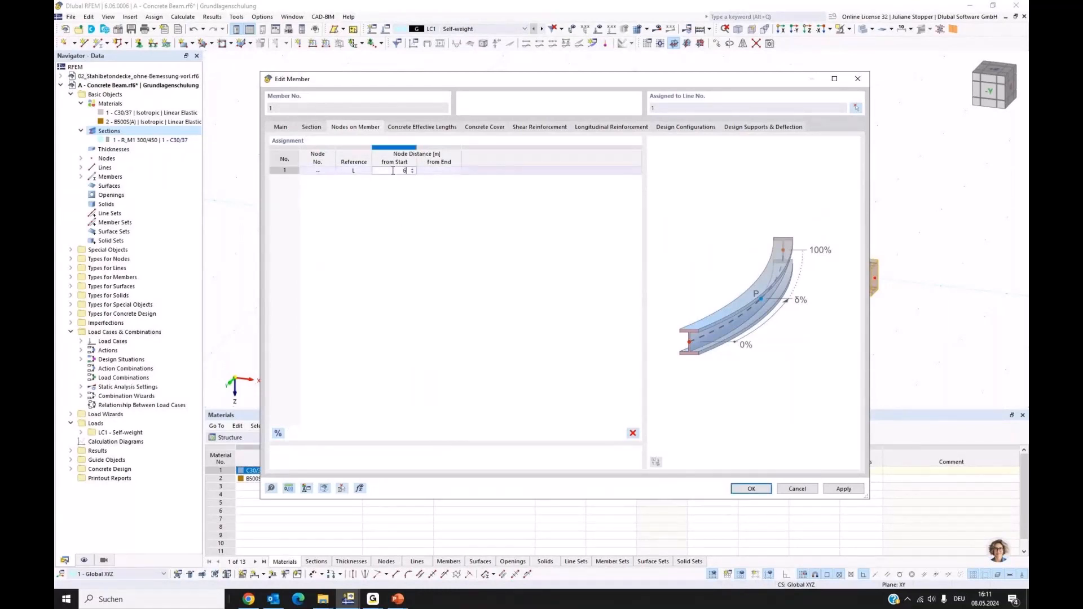
pyautogui.click(751, 489)
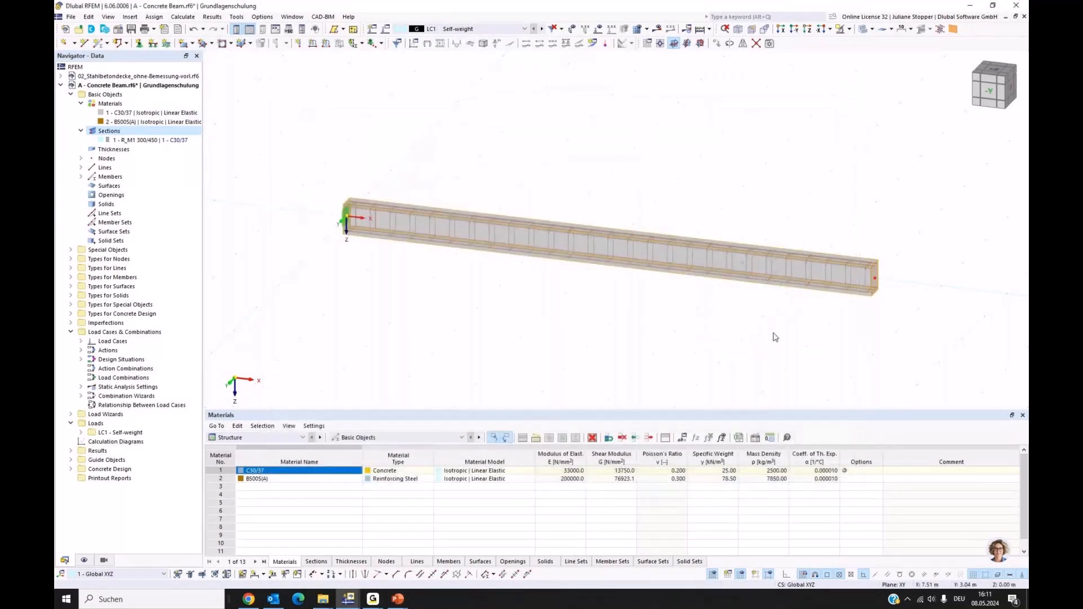
pyautogui.scroll(5, 773, 336)
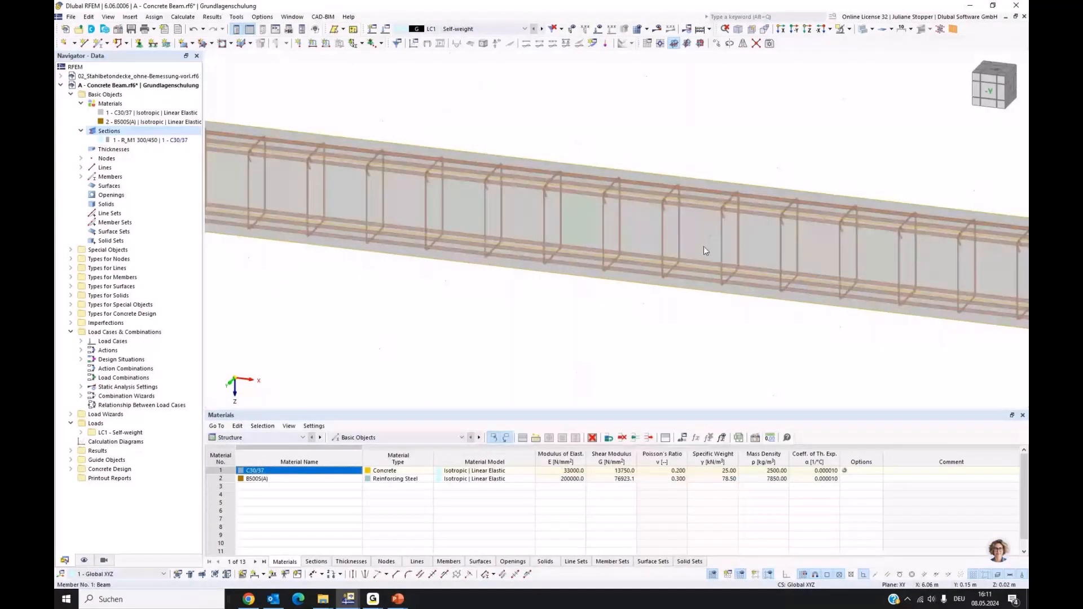
pyautogui.scroll(-5, 703, 246)
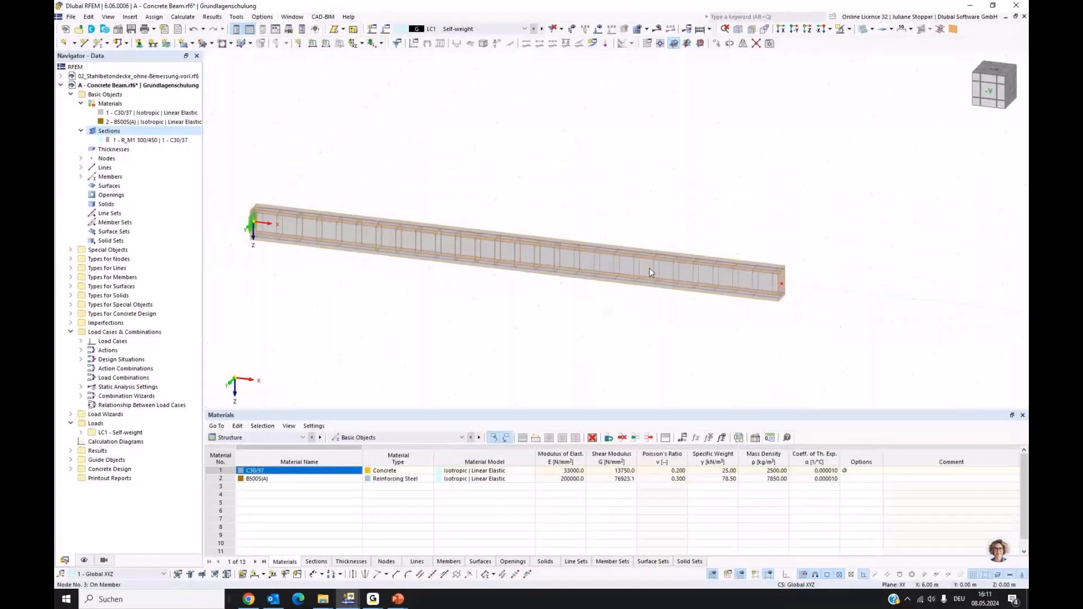
# - Assign a new nodal support, rolling in X with translation uX released, to the node at 6 m on the beam
pyautogui.rightClick(648, 269)
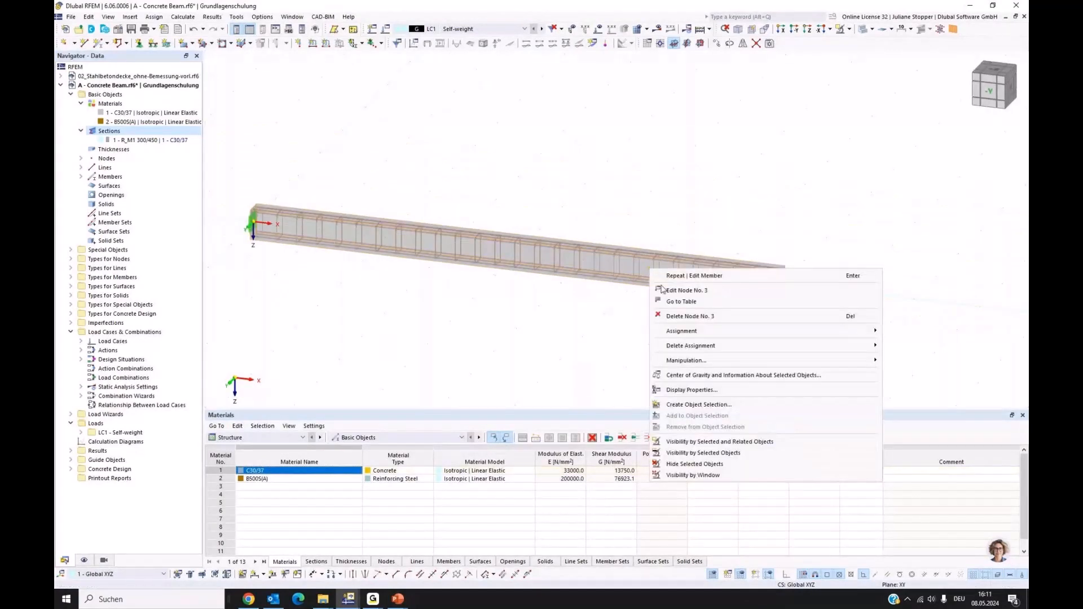
pyautogui.click(683, 289)
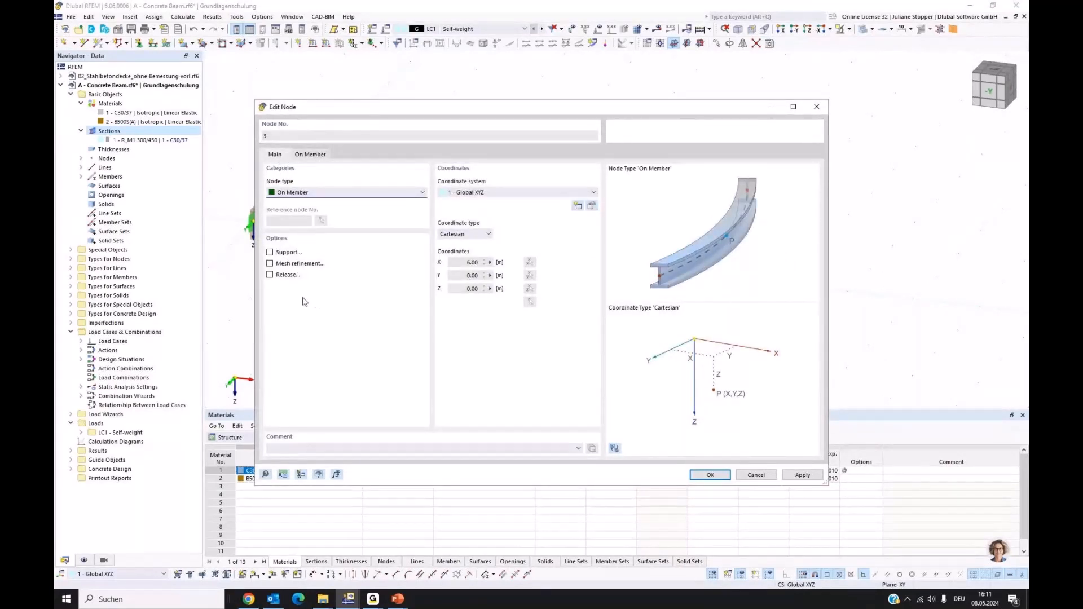
pyautogui.click(279, 251)
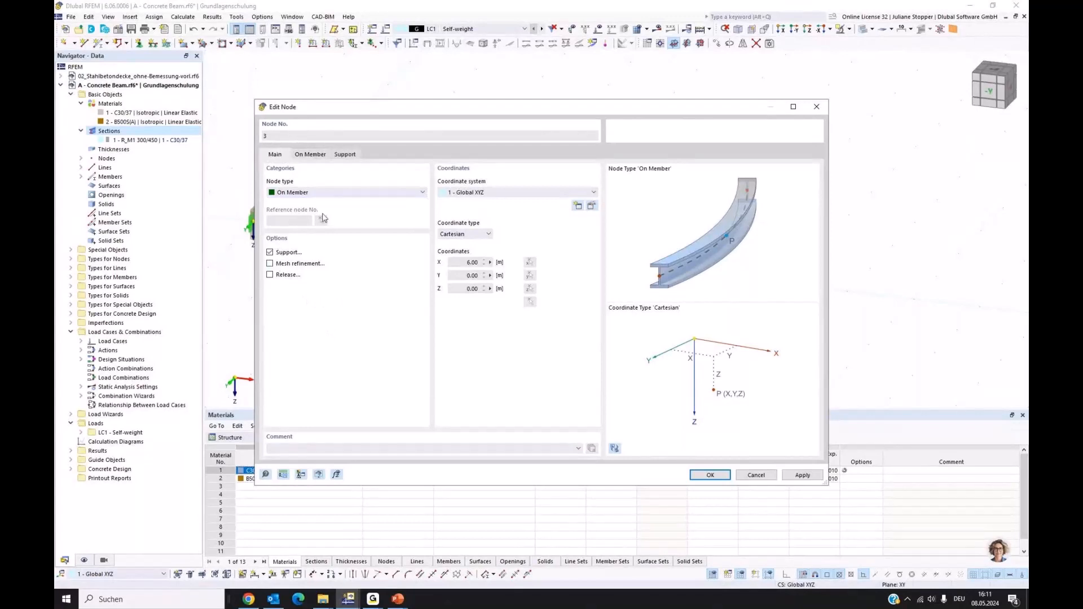
pyautogui.click(346, 155)
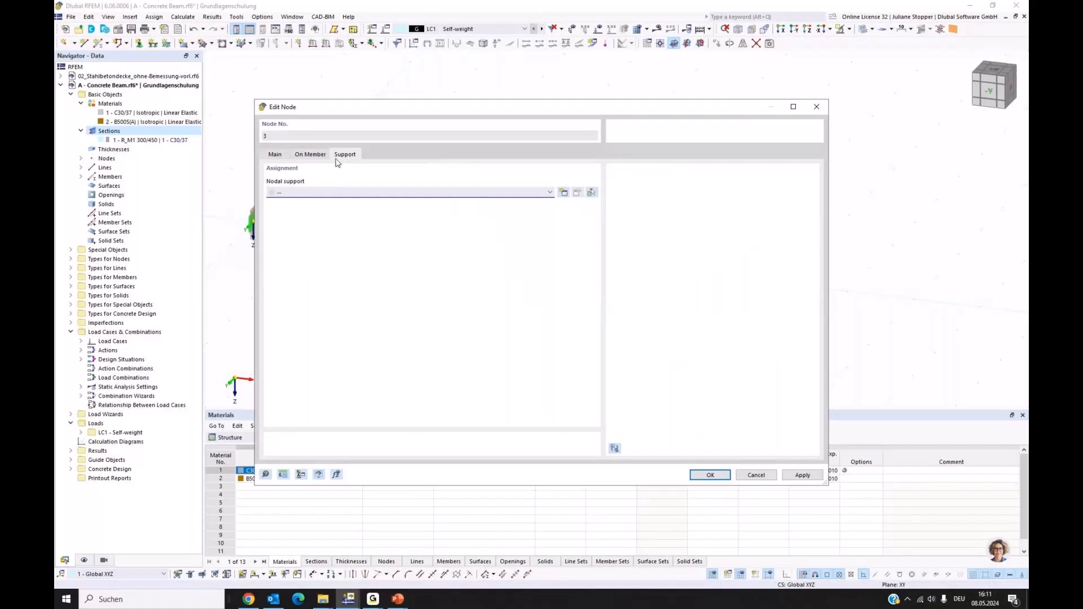
pyautogui.click(563, 192)
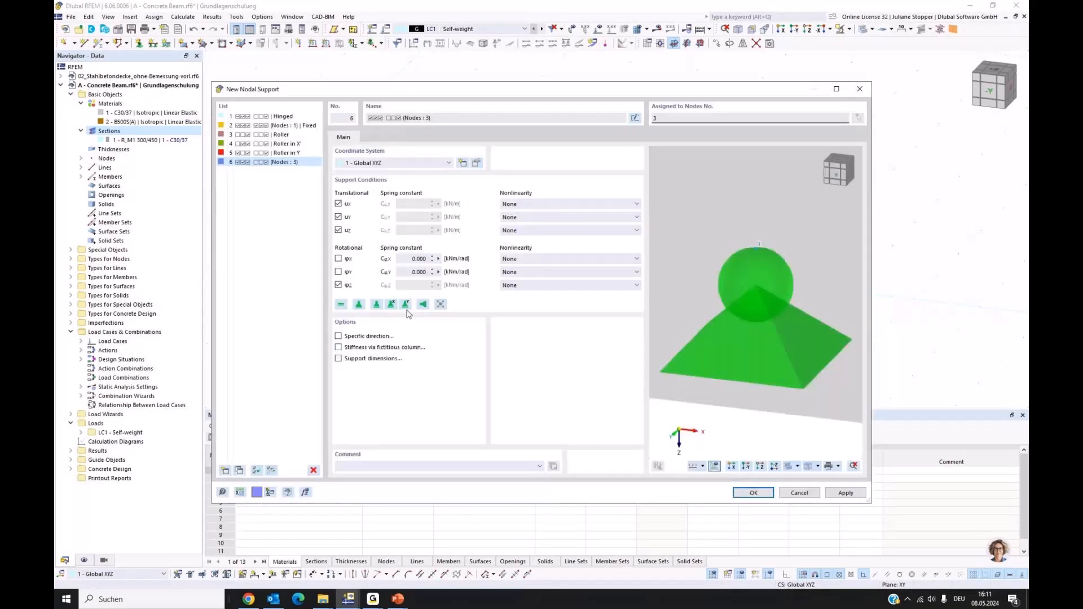
pyautogui.moveTo(424, 91); pyautogui.dragTo(493, 96)
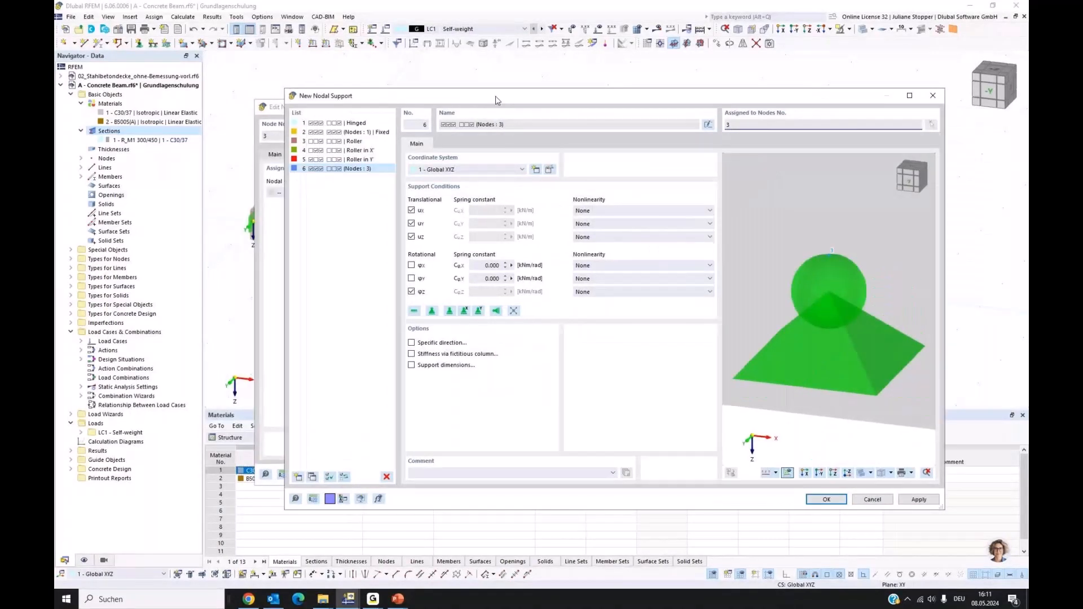
pyautogui.click(460, 307)
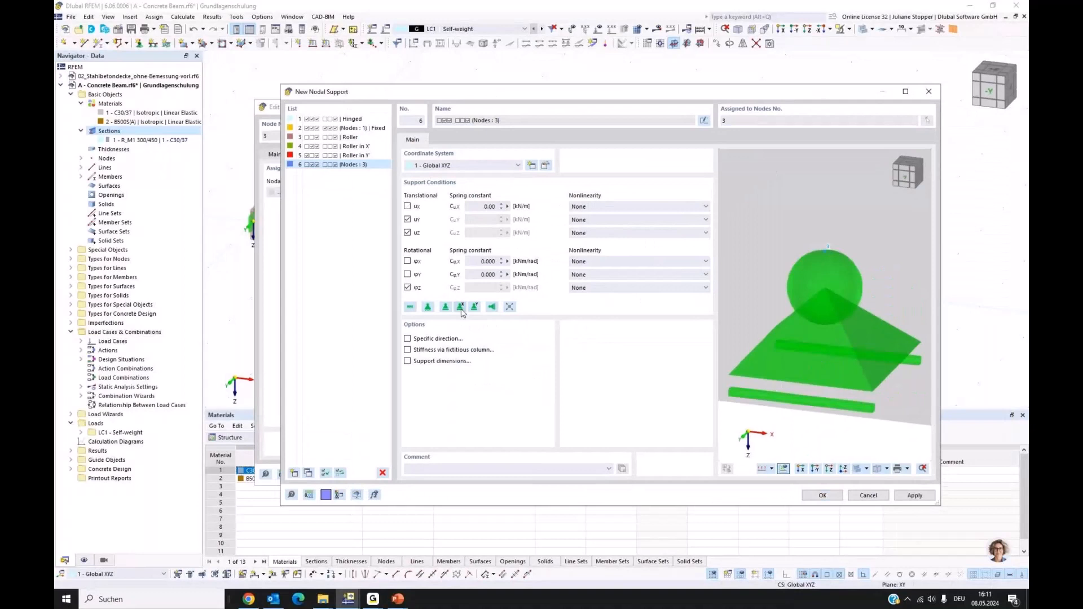
pyautogui.click(821, 496)
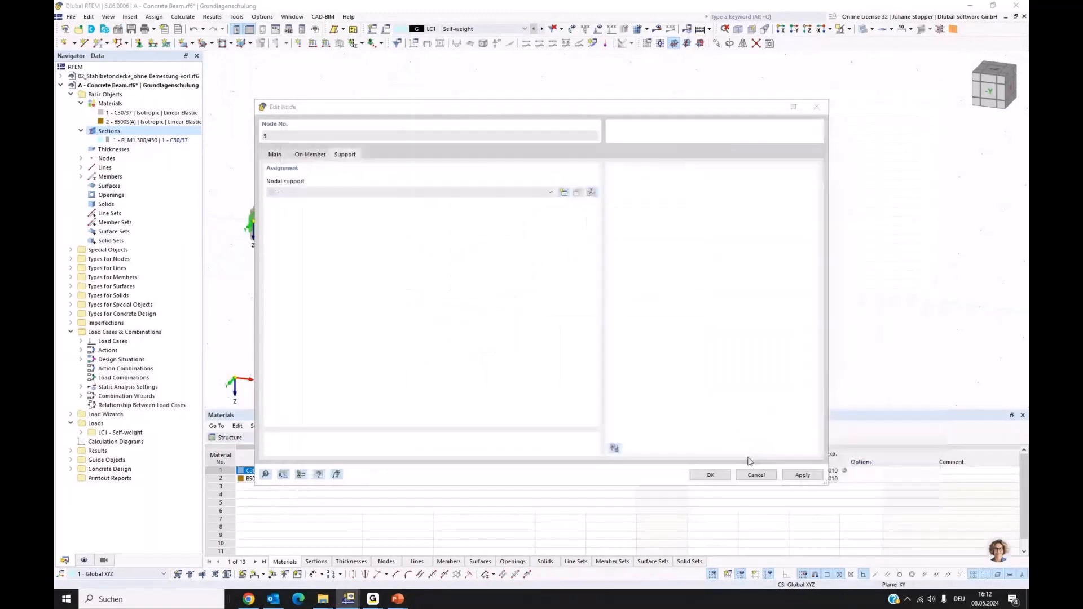
pyautogui.click(711, 476)
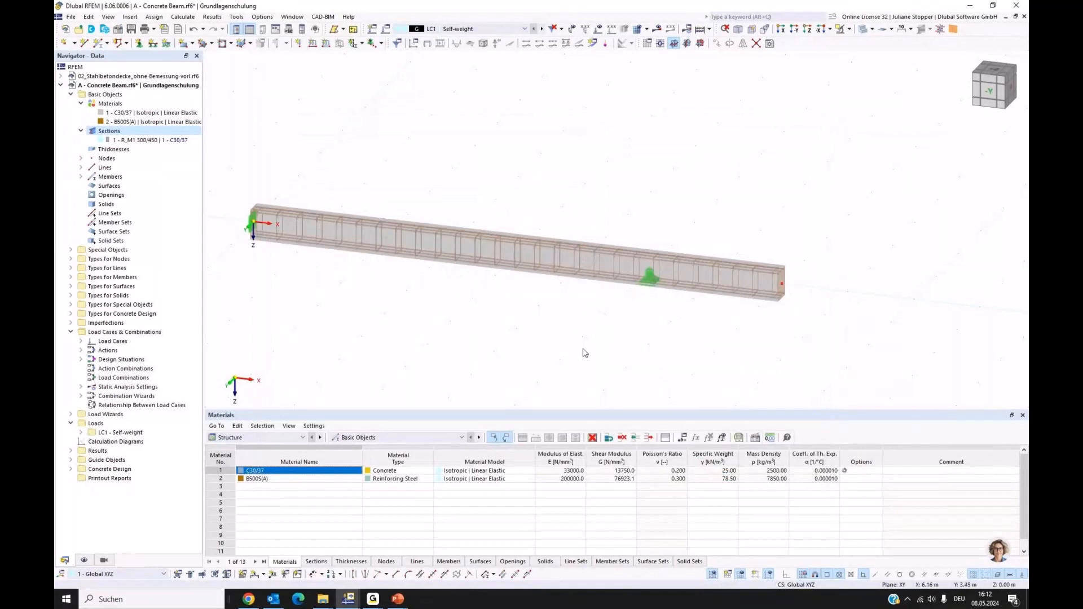
pyautogui.keyDown('ctrl'); pyautogui.moveTo(585, 353); pyautogui.dragTo(525, 330, button='middle'); pyautogui.keyUp('ctrl')
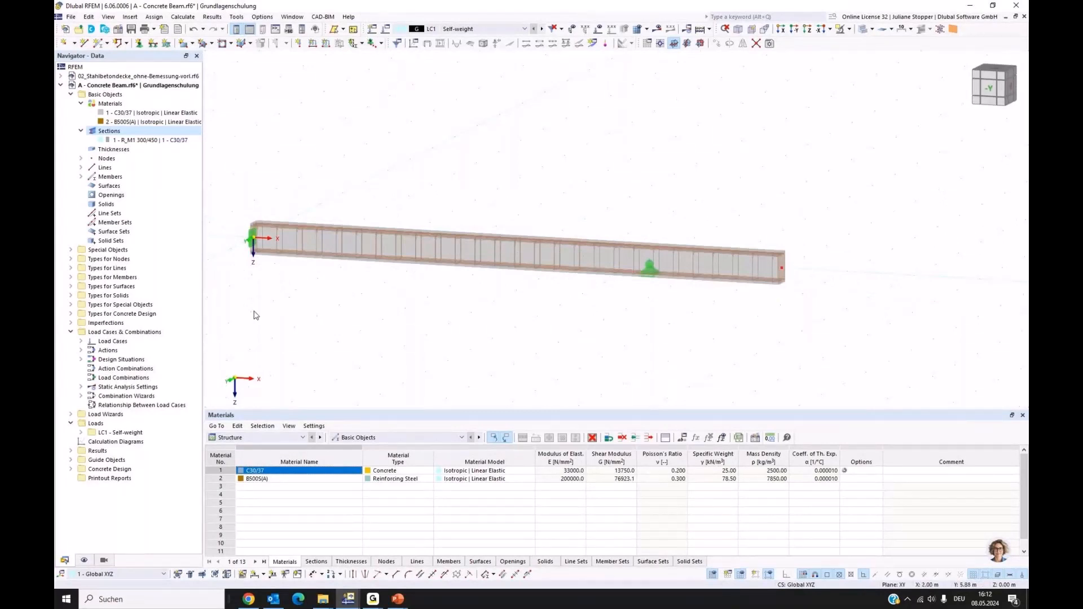
pyautogui.moveTo(256, 314); pyautogui.dragTo(283, 304, button='middle')
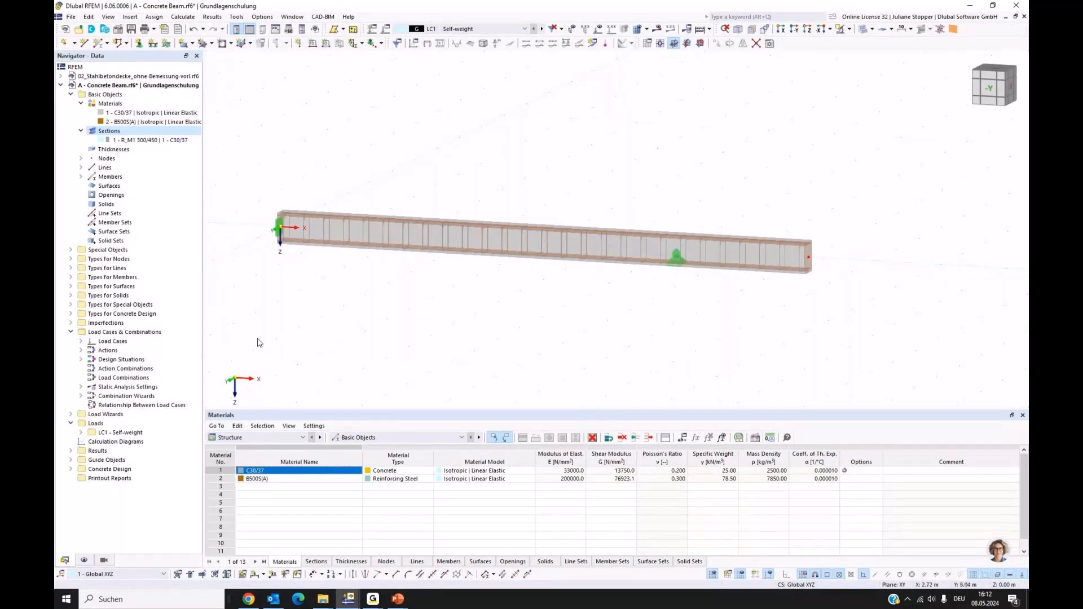
# - Create load case LC2 named Live Load - 1 with action category Imposed loads - category B: office areas
pyautogui.click(109, 334)
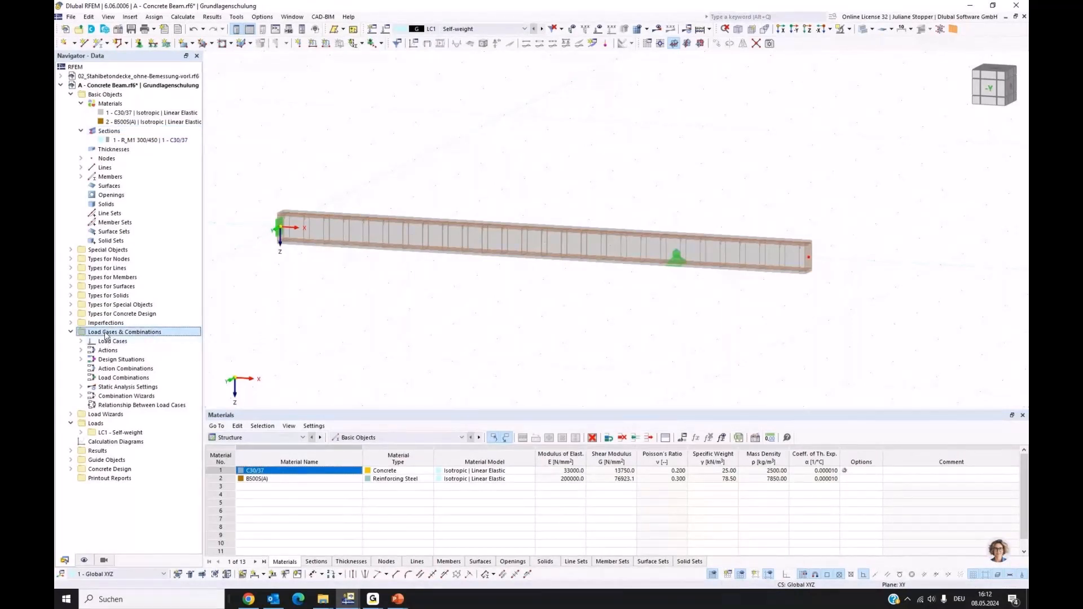
pyautogui.rightClick(106, 334)
pyautogui.click(153, 339)
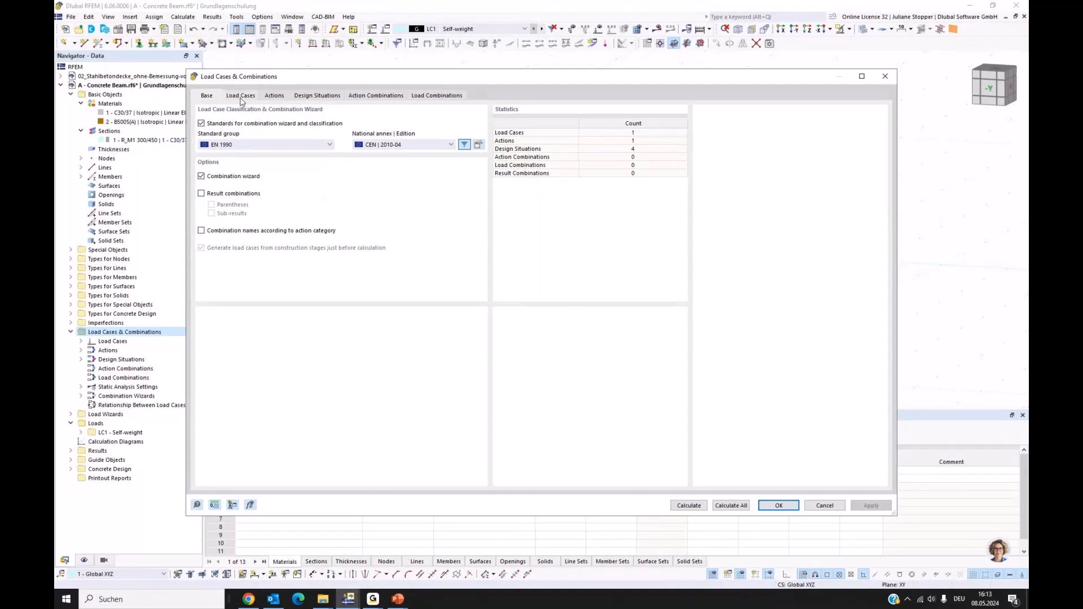
pyautogui.hotkey('ctrl', 'Tab')
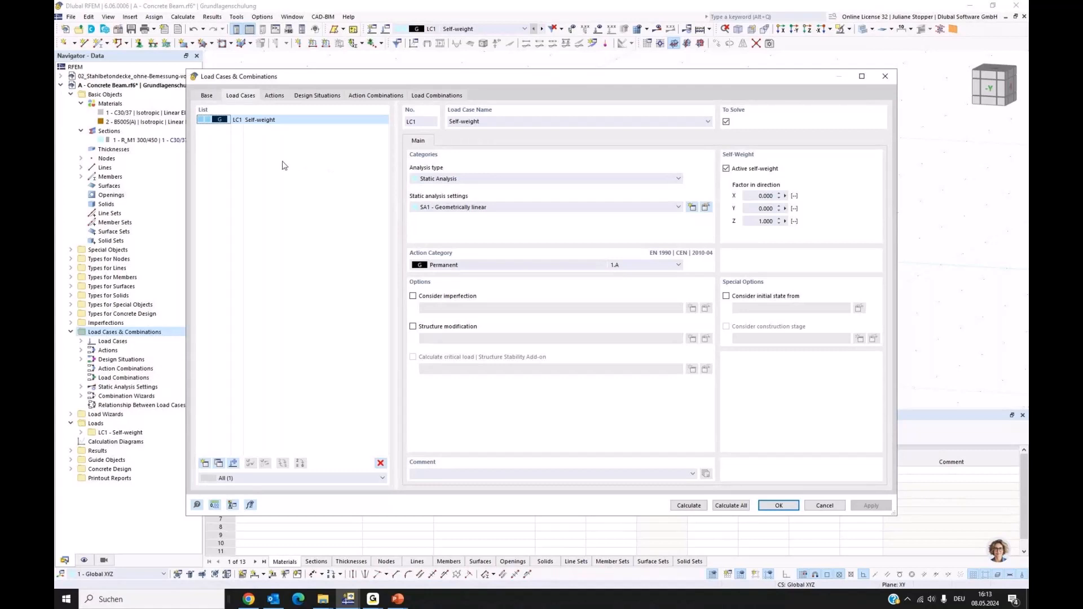
pyautogui.click(205, 463)
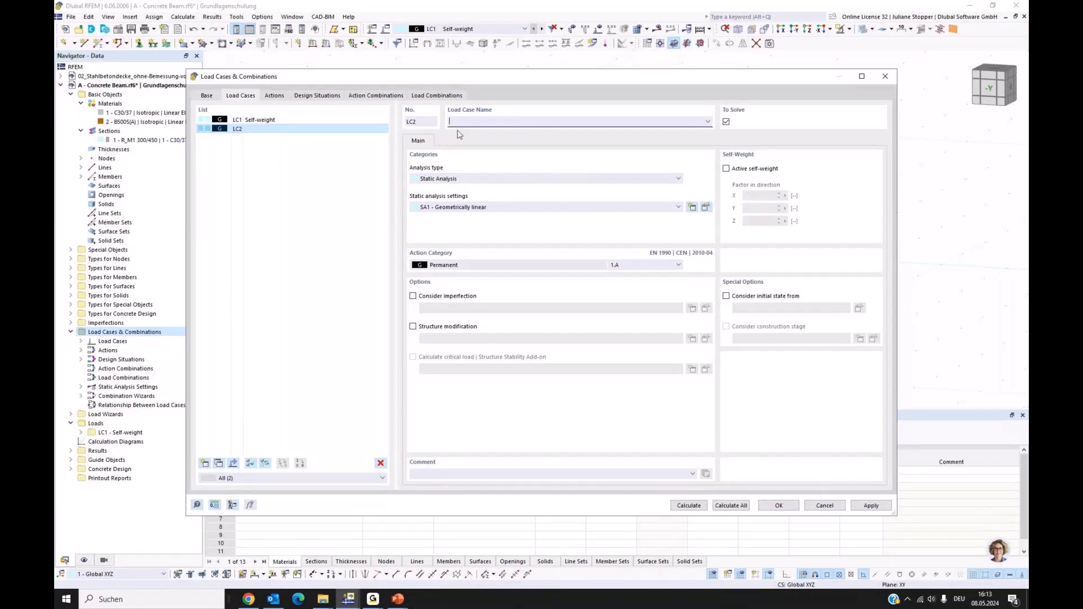
pyautogui.write('Liv')
pyautogui.write('e Load - 1')
pyautogui.click(870, 506)
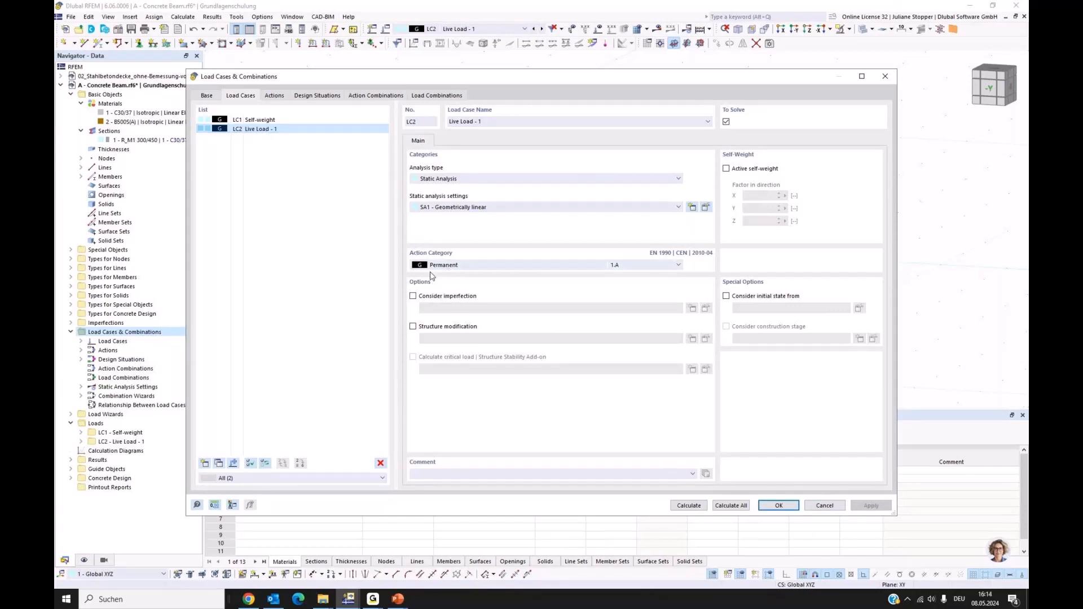
pyautogui.click(480, 266)
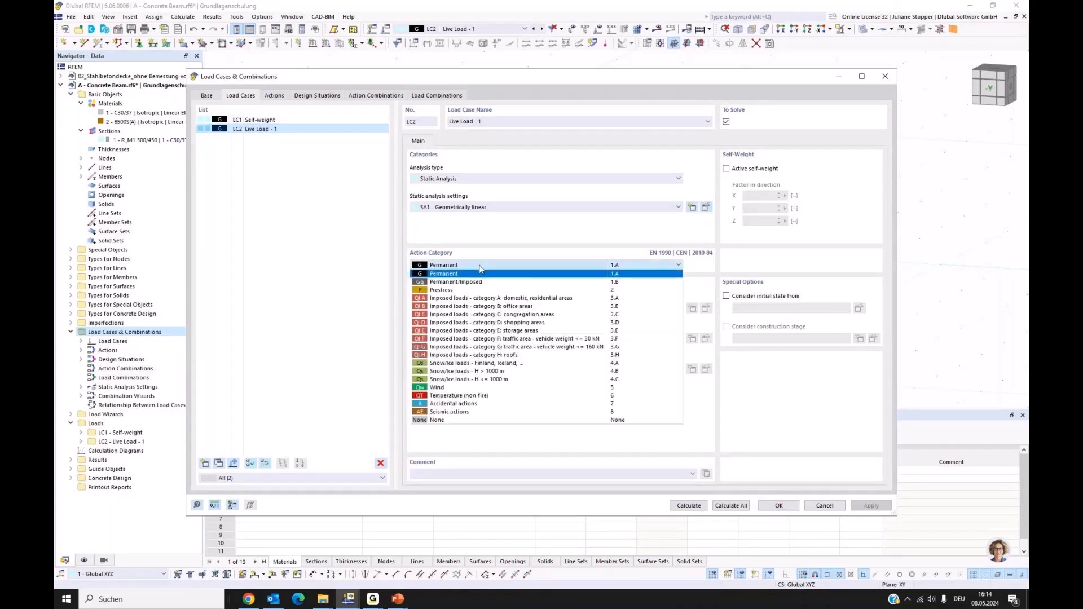
pyautogui.click(478, 307)
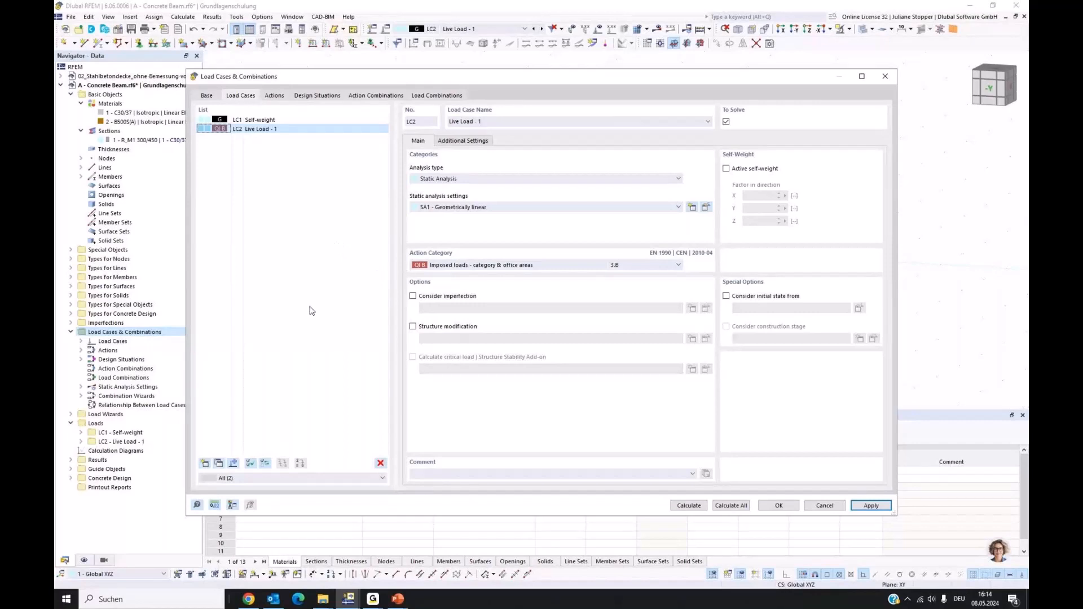
# - Copy load case LC2 as LC3 and rename the copy Live Load - 2
pyautogui.click(219, 464)
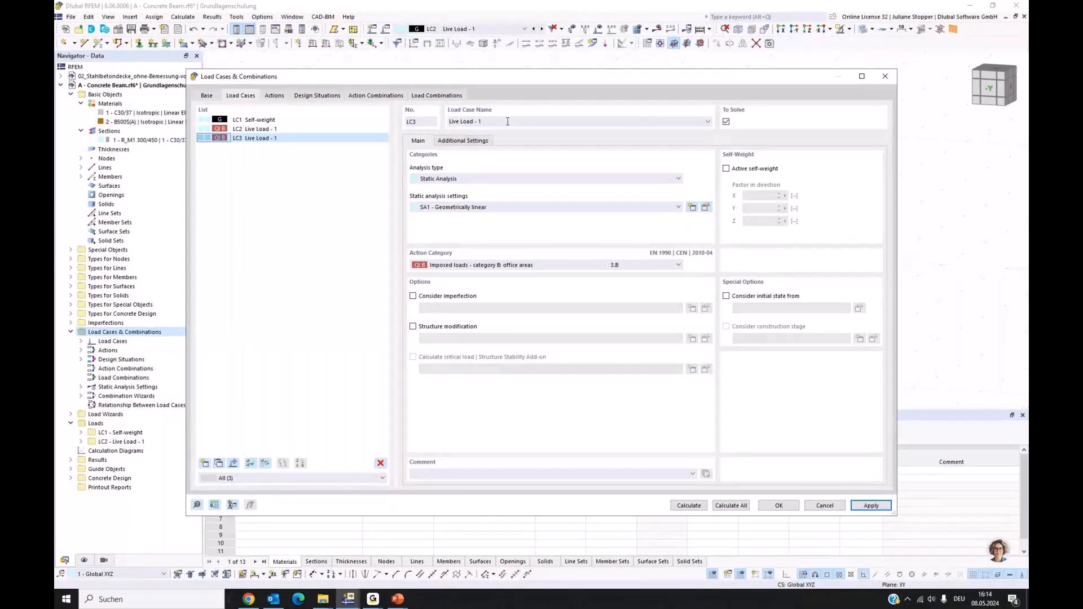
pyautogui.write('2')
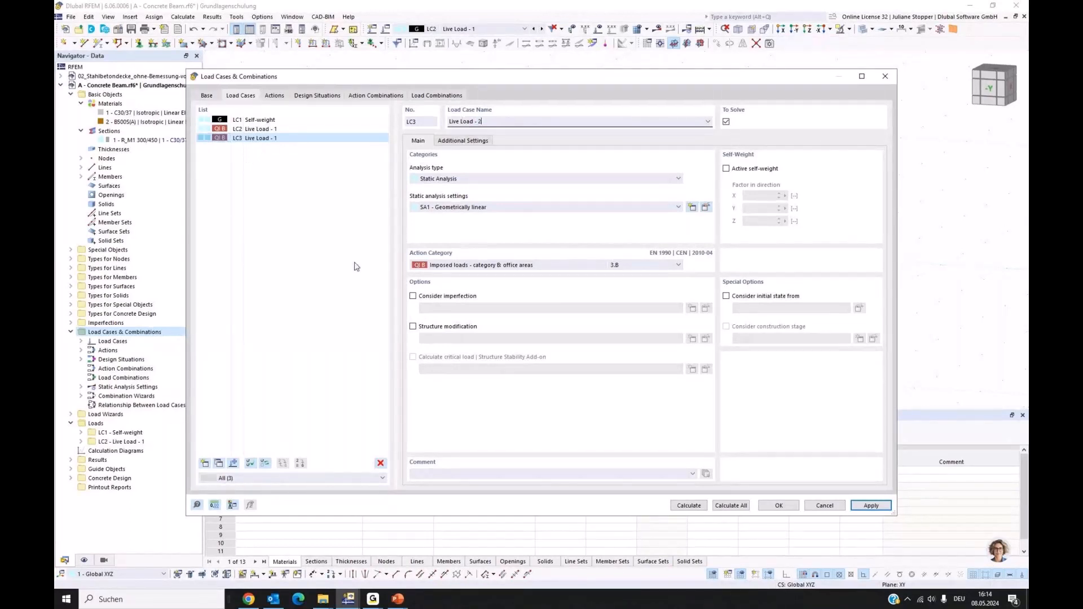
pyautogui.click(351, 263)
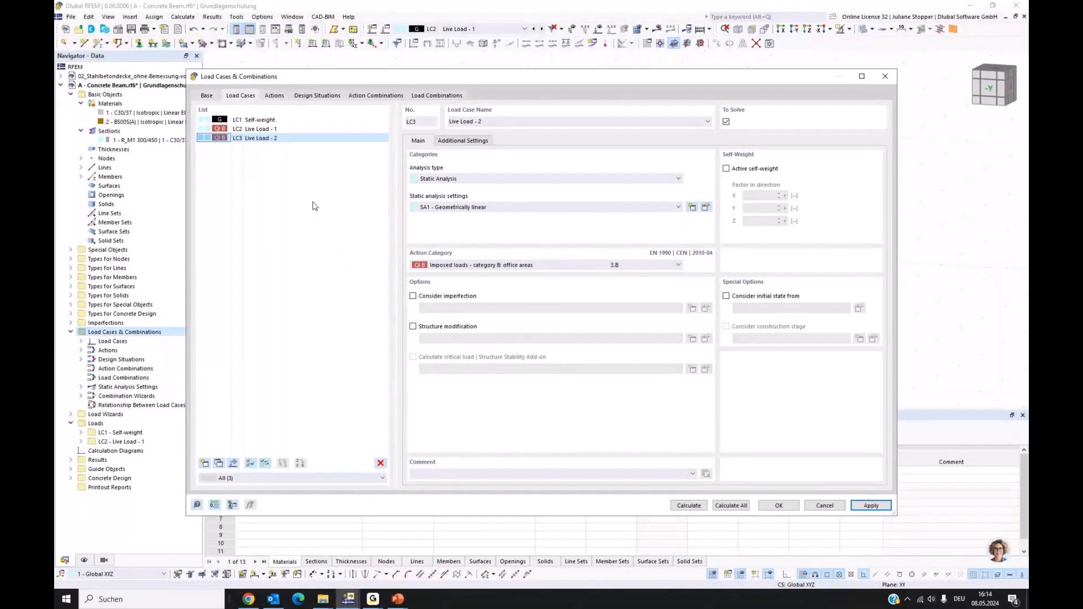
# - Review the actions and the combination rules of the ULS (STR/GEO) permanent and transient design situation
pyautogui.click(274, 96)
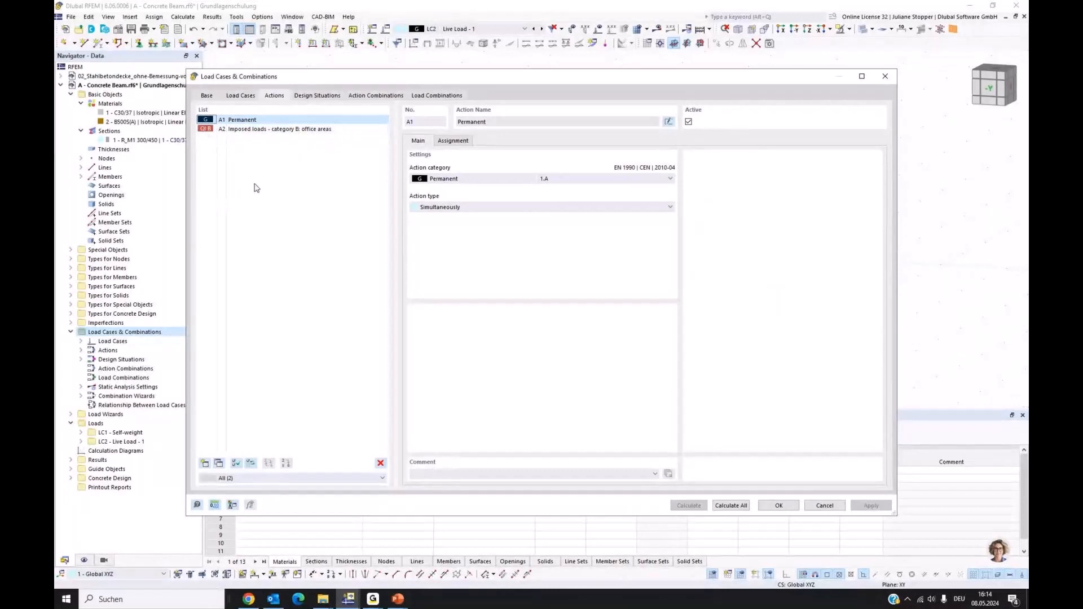
pyautogui.click(313, 97)
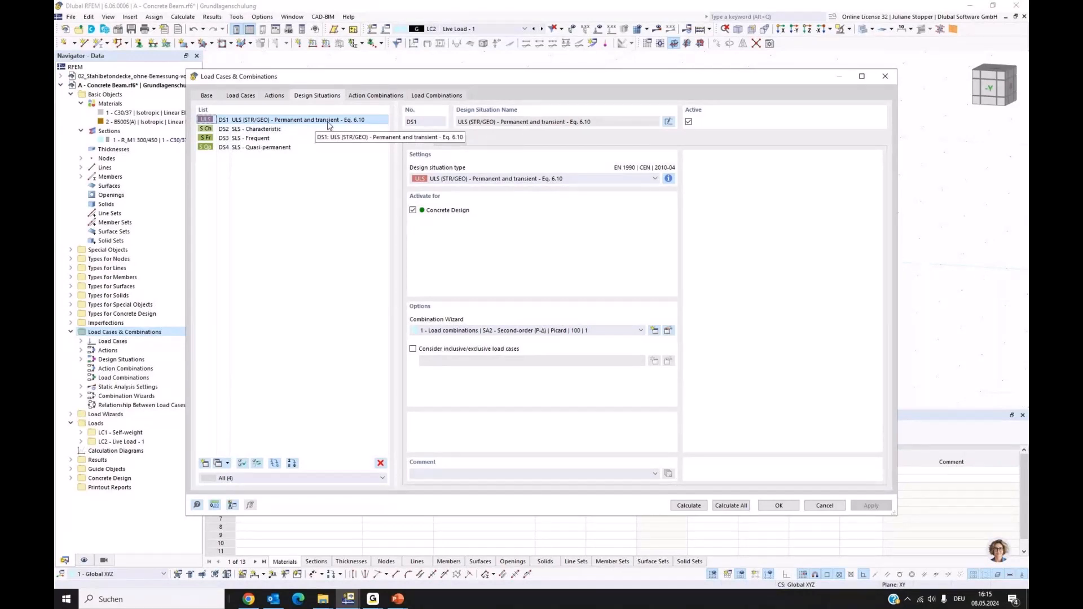
pyautogui.click(668, 178)
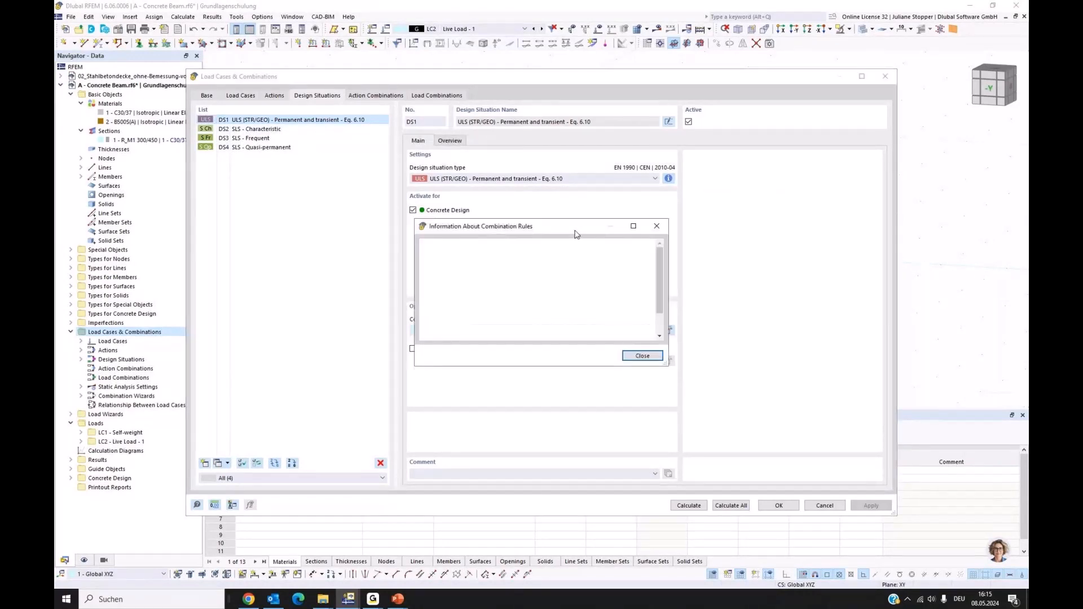
pyautogui.moveTo(574, 231); pyautogui.dragTo(759, 221)
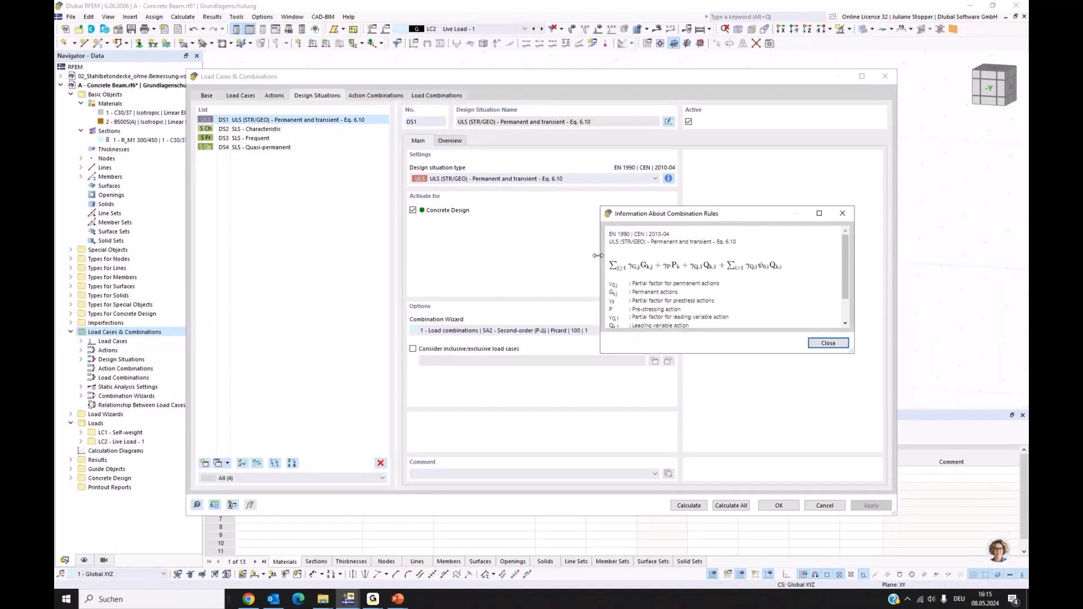
pyautogui.click(828, 344)
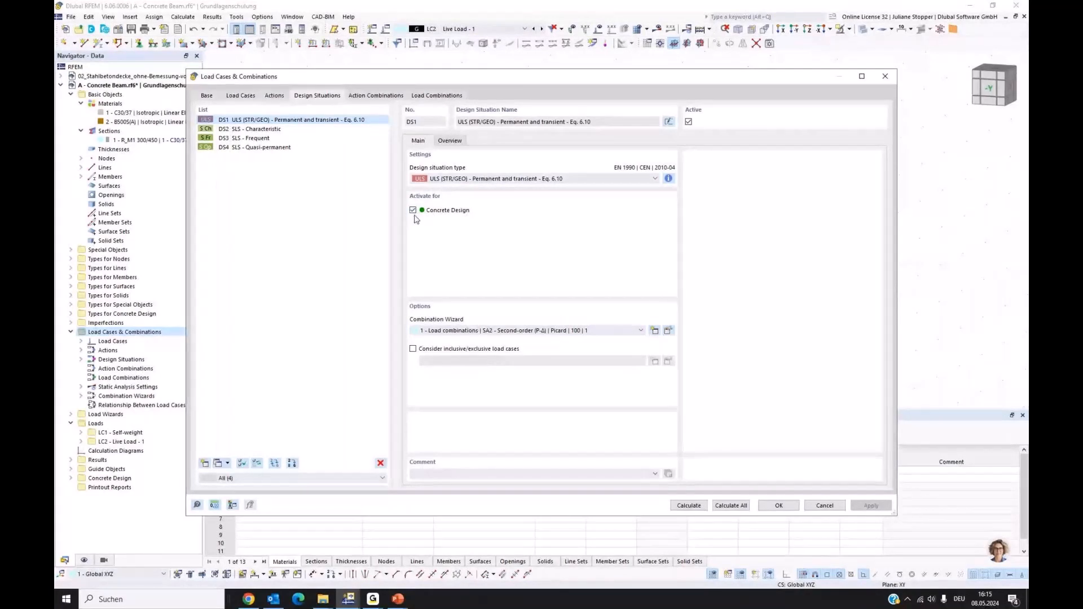
# - Deactivate the SLS - Frequent design situation, generate the load combinations and save the load cases and combinations
pyautogui.click(258, 140)
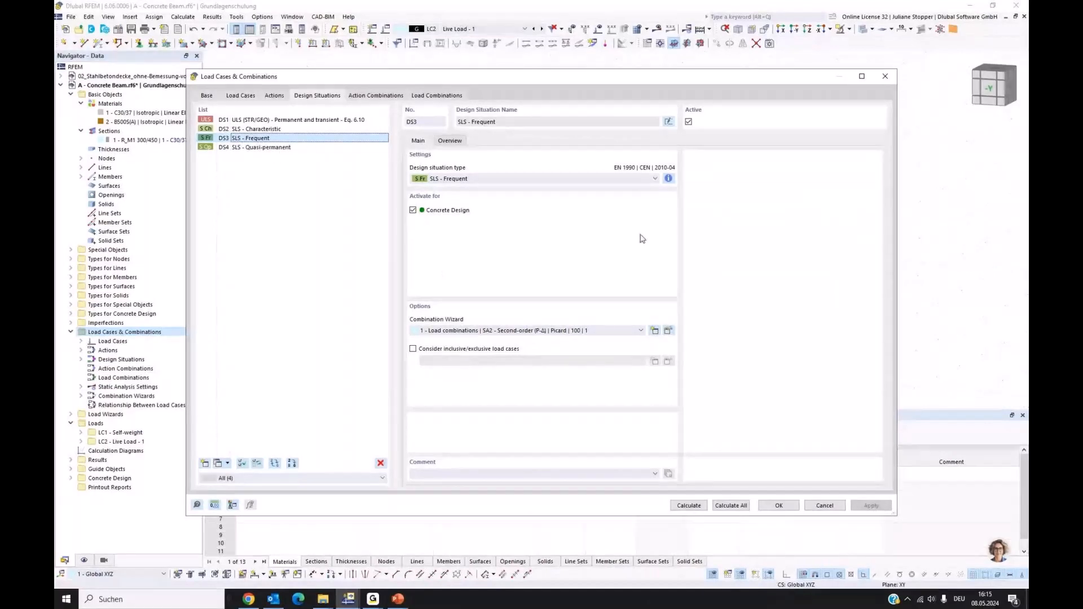
pyautogui.click(688, 122)
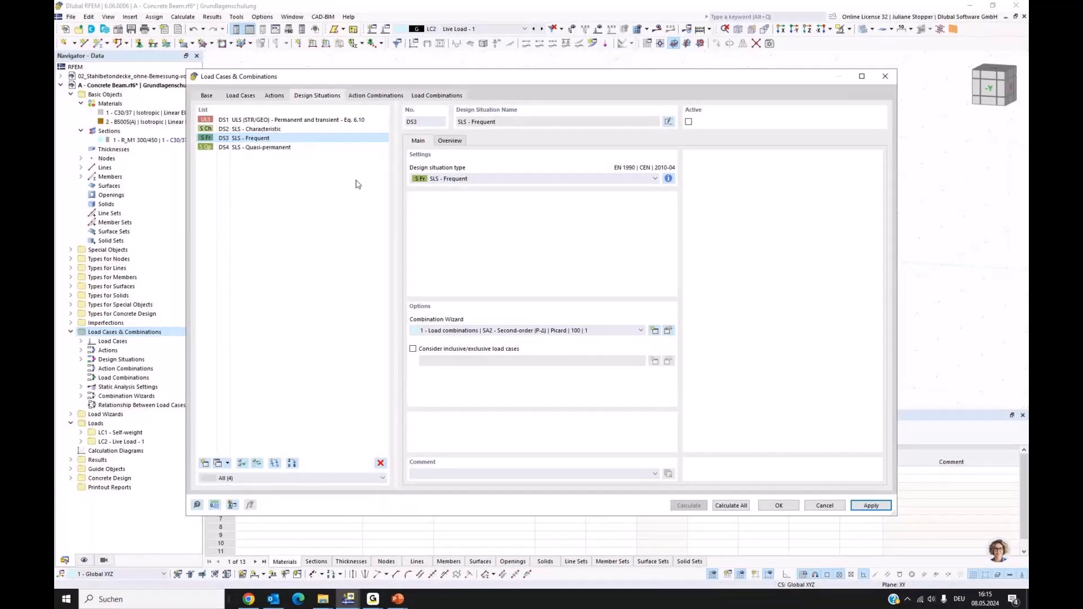
pyautogui.click(375, 96)
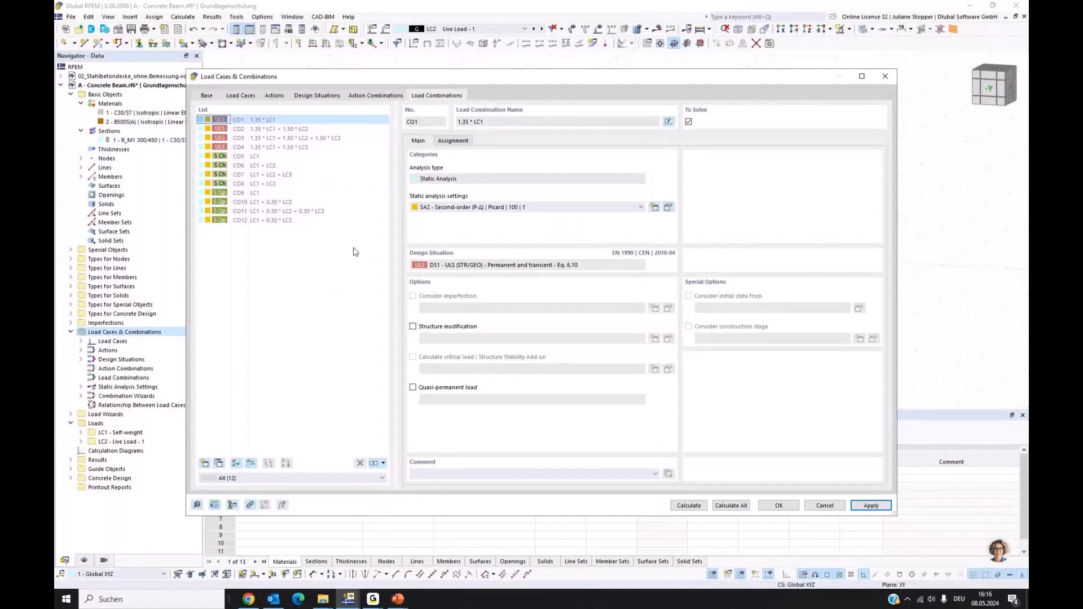
pyautogui.click(774, 504)
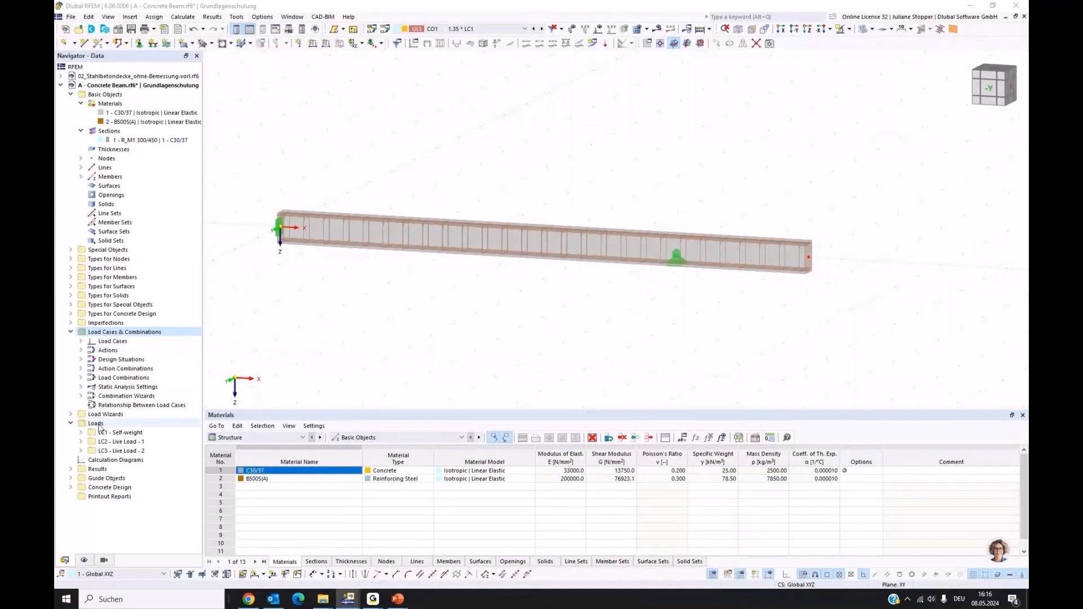
# - Expand the load types of LC1 - Self-weight, make it the active load case and turn on the load display in the model
pyautogui.click(71, 332)
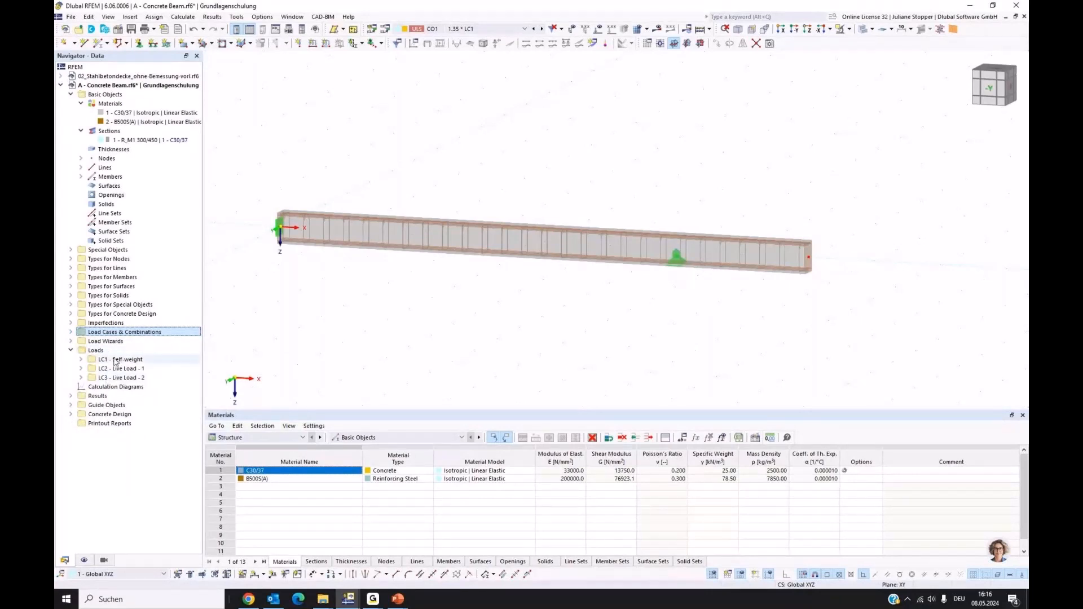
pyautogui.click(81, 361)
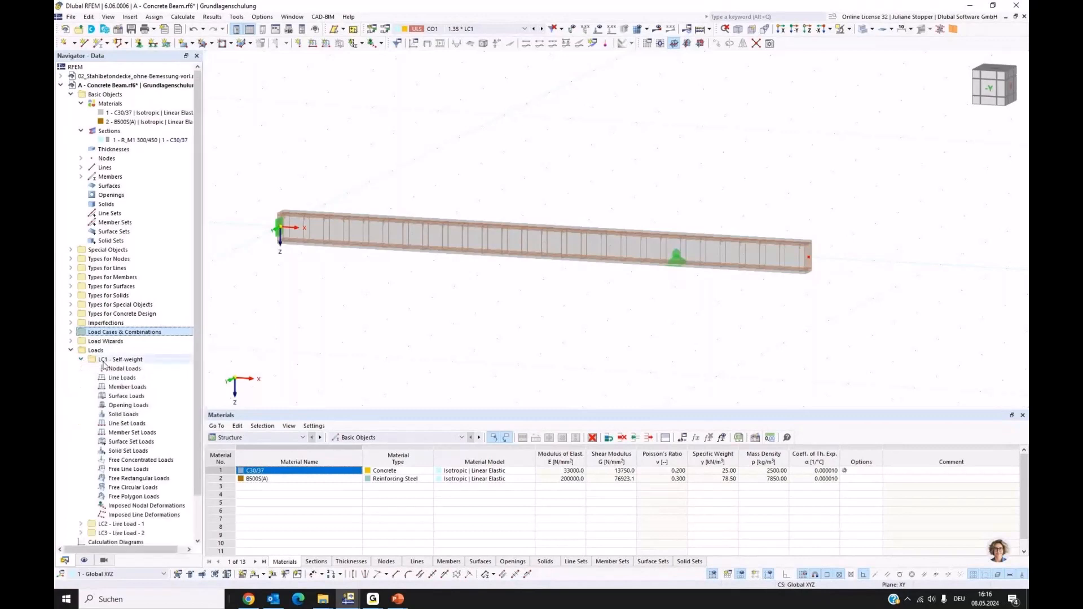
pyautogui.scroll(-2, 198, 369)
pyautogui.scroll(-3, 199, 369)
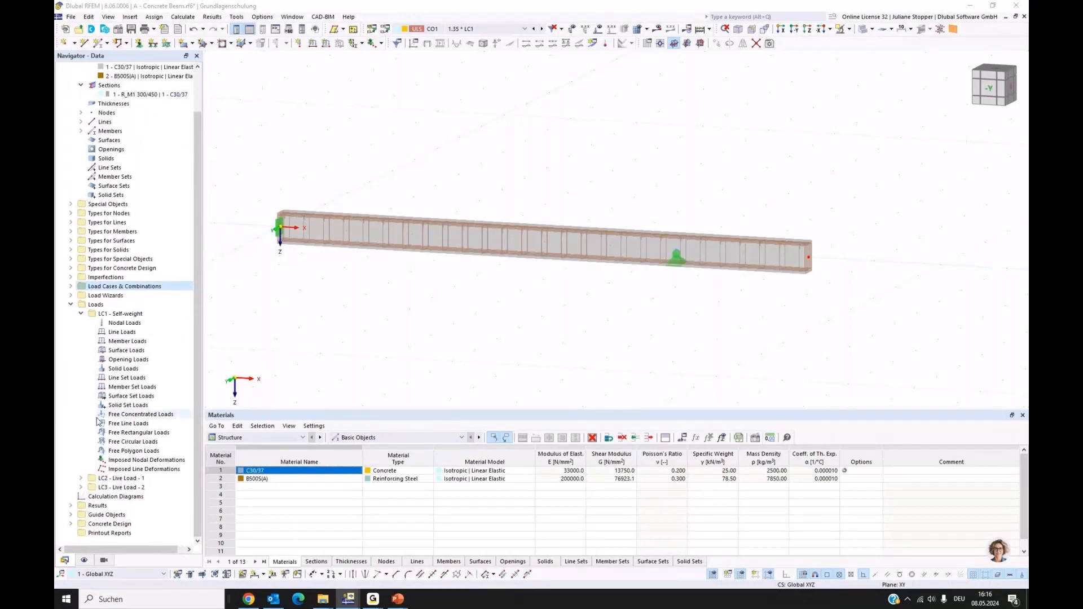
pyautogui.click(126, 315)
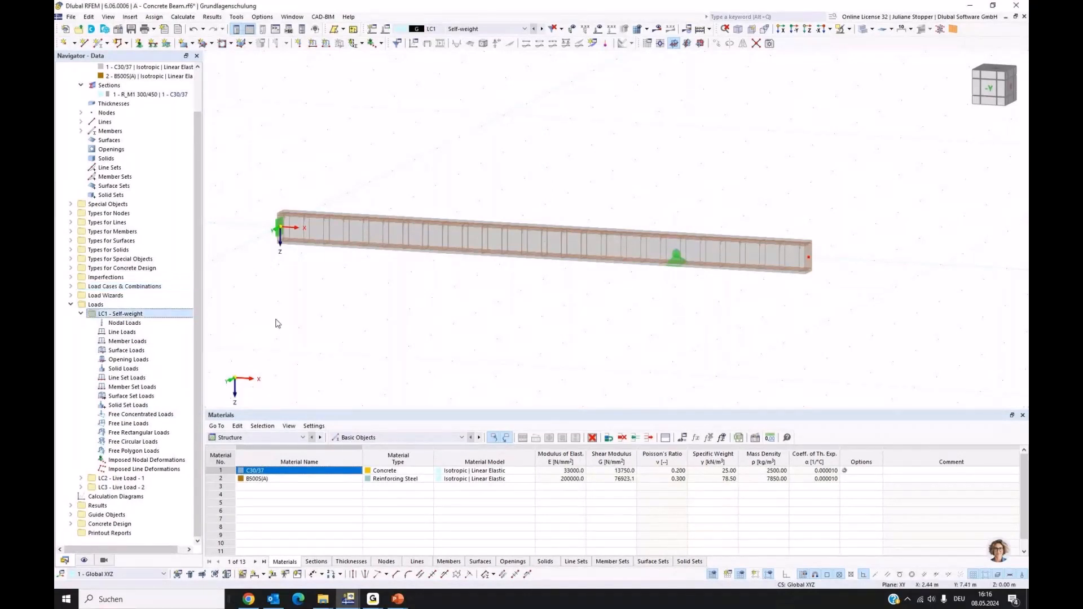
pyautogui.click(598, 30)
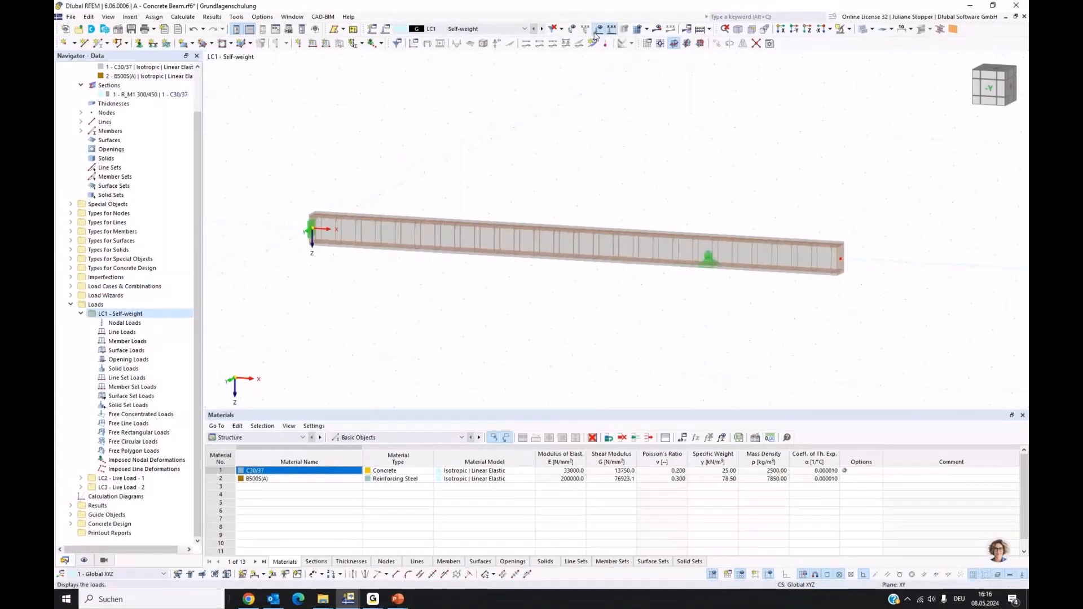
# - Turn on the self-weight display among the load display options so it is drawn on the beam
pyautogui.moveTo(583, 173); pyautogui.dragTo(576, 217, button='middle')
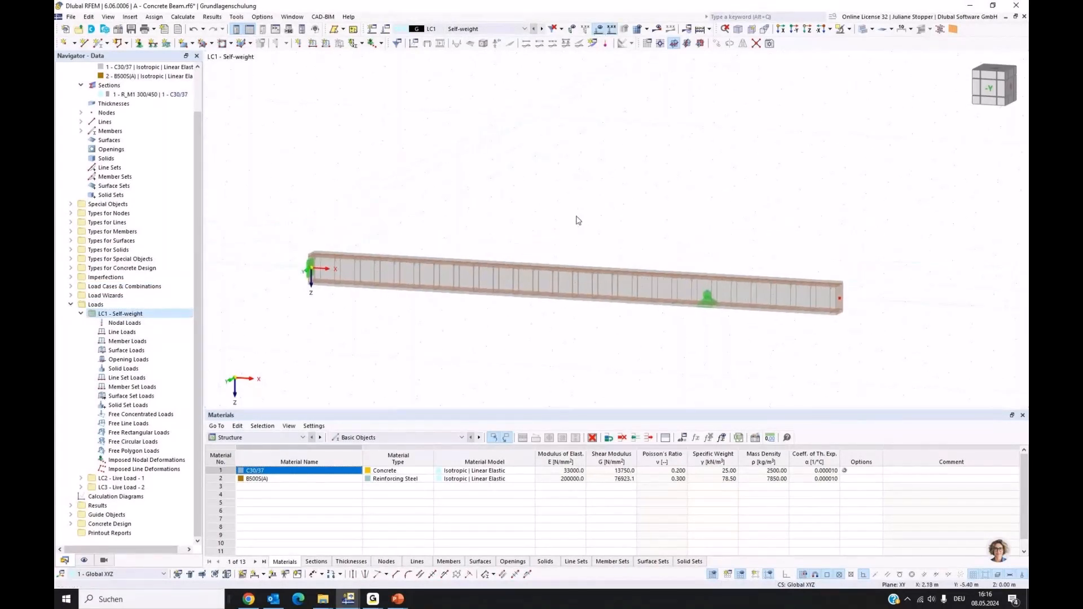
pyautogui.click(84, 561)
pyautogui.scroll(-3, 104, 373)
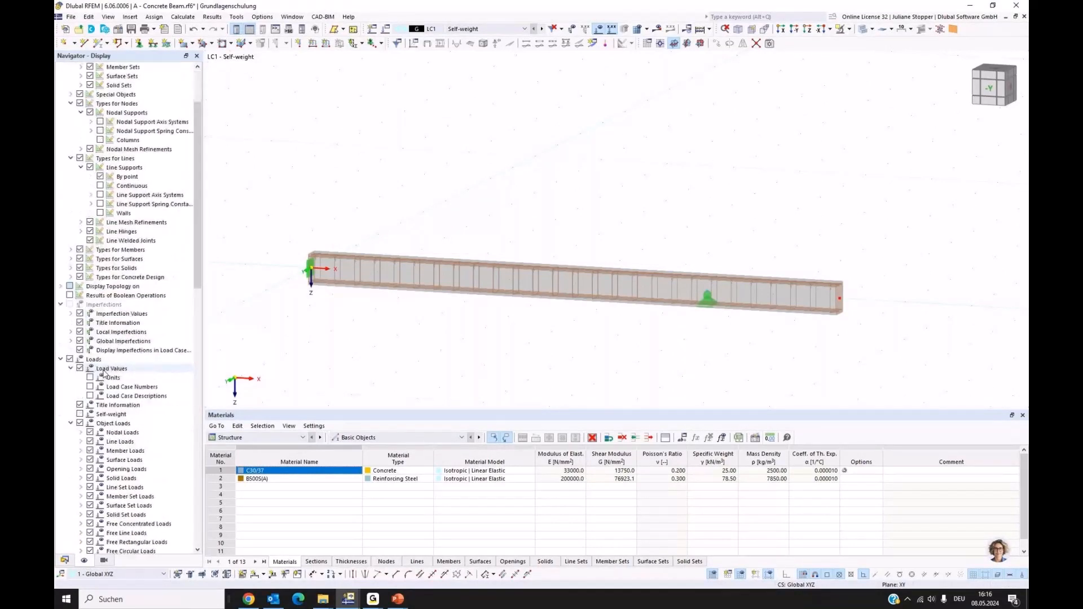
pyautogui.scroll(-1, 104, 374)
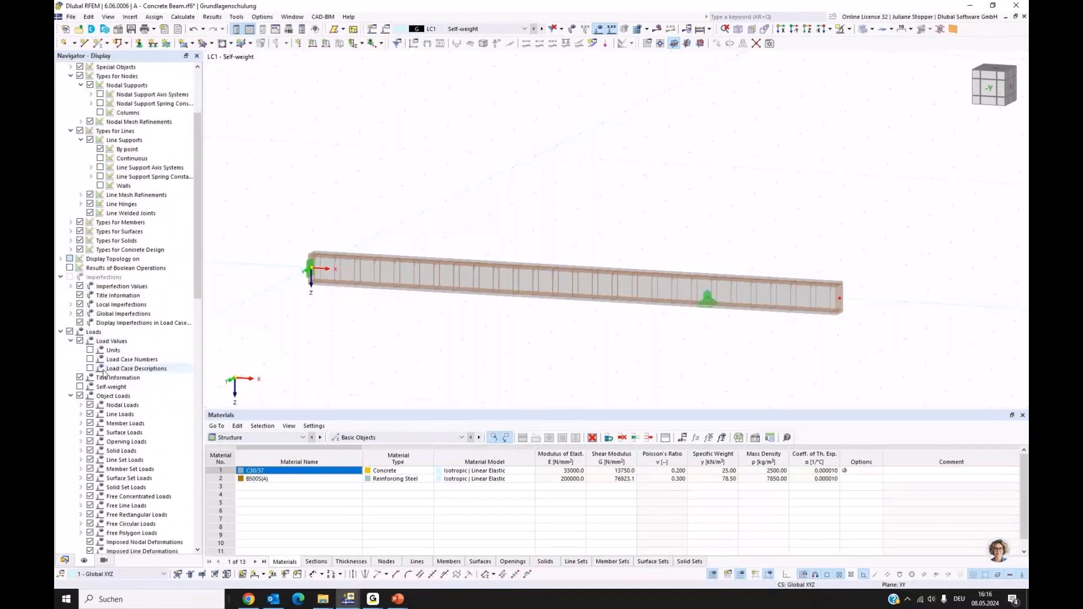
pyautogui.scroll(-4, 104, 374)
pyautogui.click(80, 276)
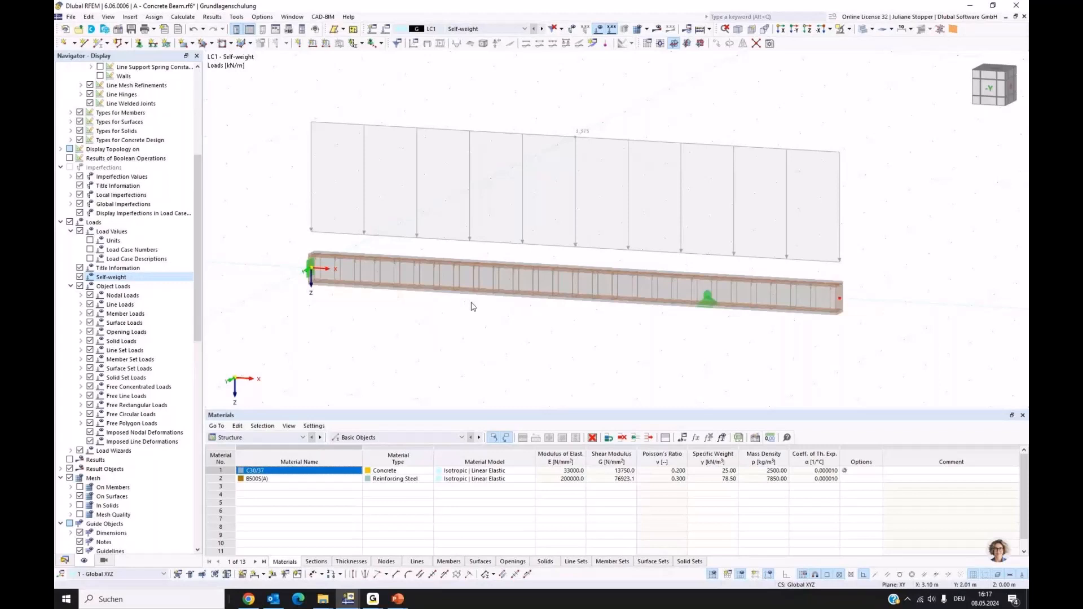
pyautogui.click(65, 560)
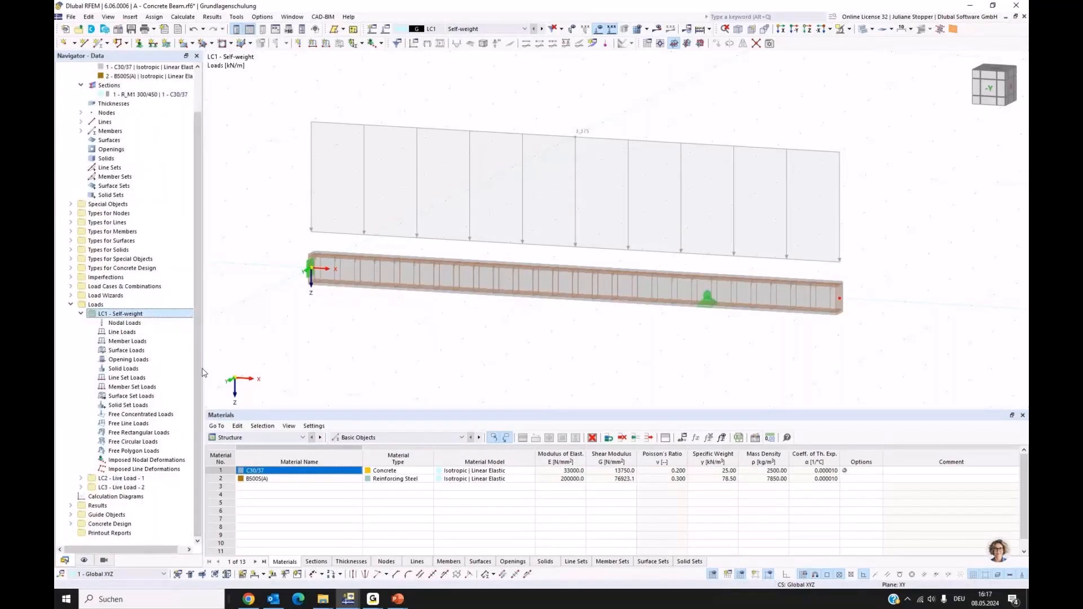
# - Create a uniform member load of 1.5 kN/m on member 1 in LC1 - Self-weight and continue with a new load
pyautogui.rightClick(116, 343)
pyautogui.click(148, 361)
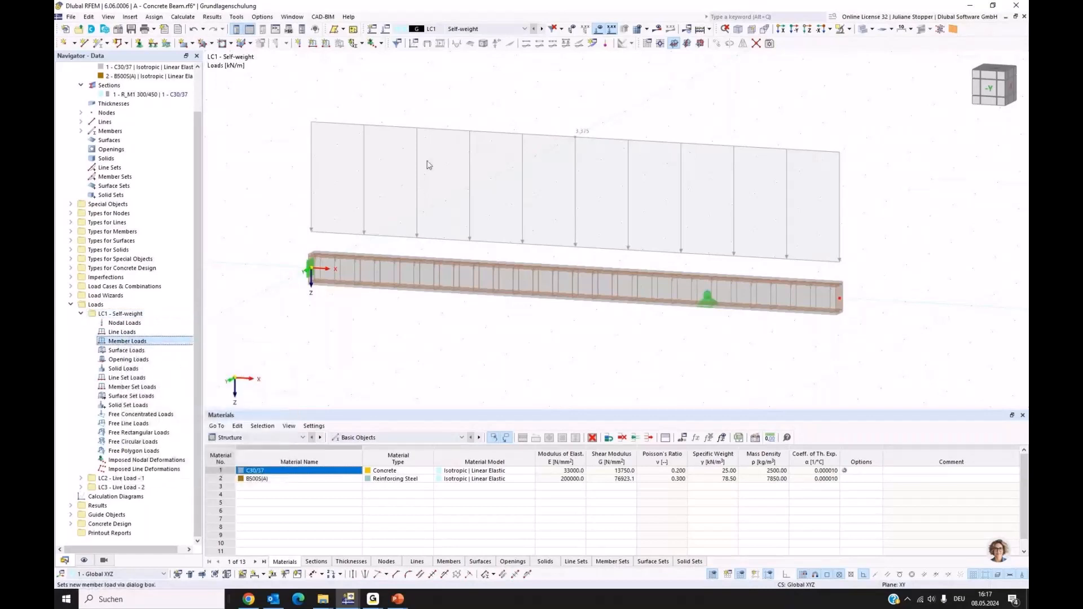
pyautogui.moveTo(425, 124); pyautogui.dragTo(450, 270)
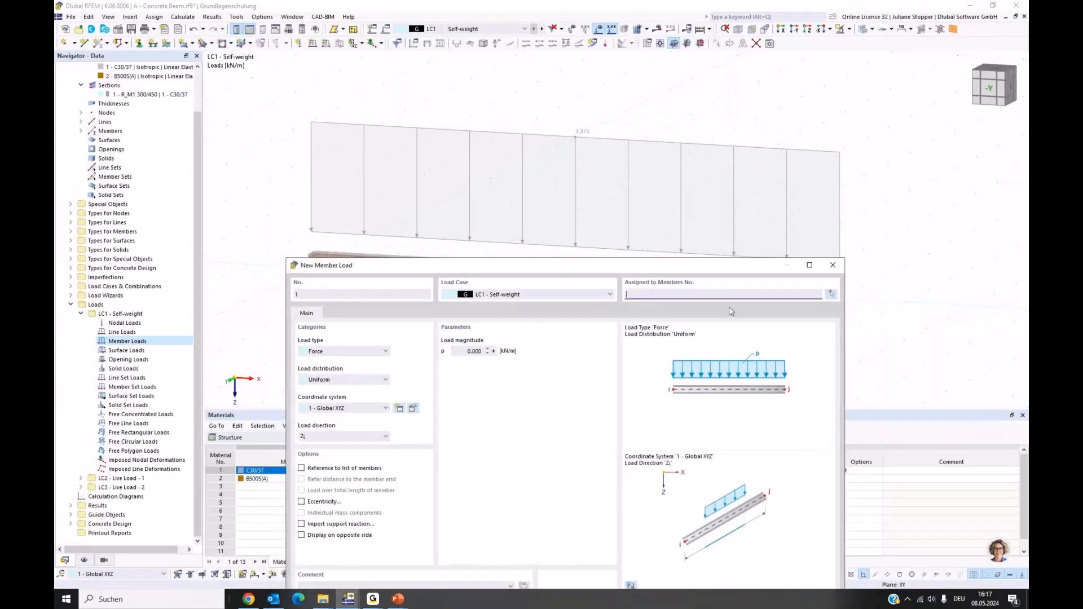
pyautogui.click(830, 295)
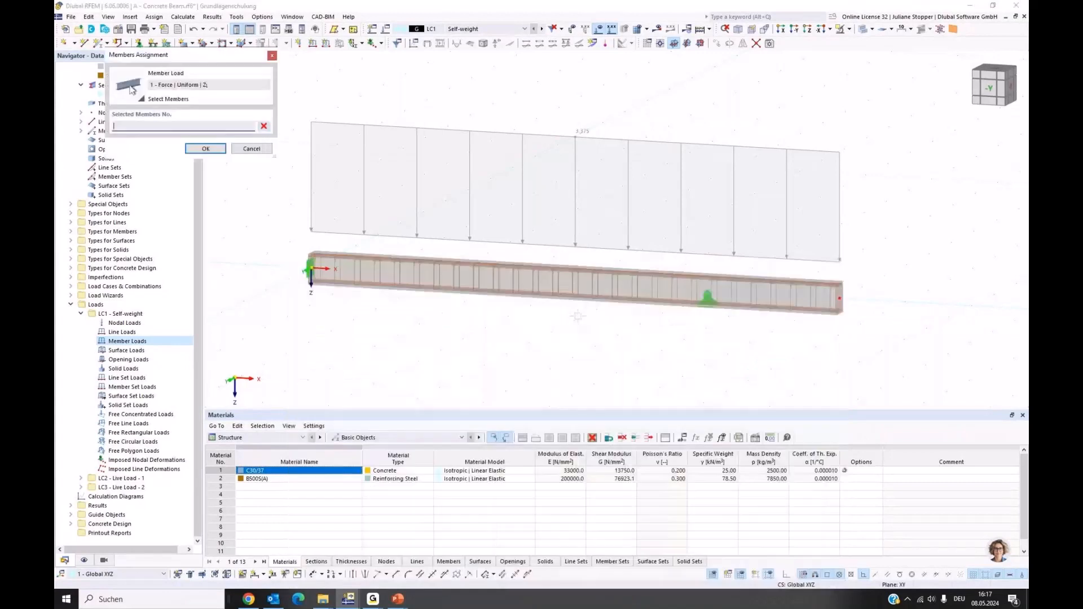
pyautogui.click(486, 279)
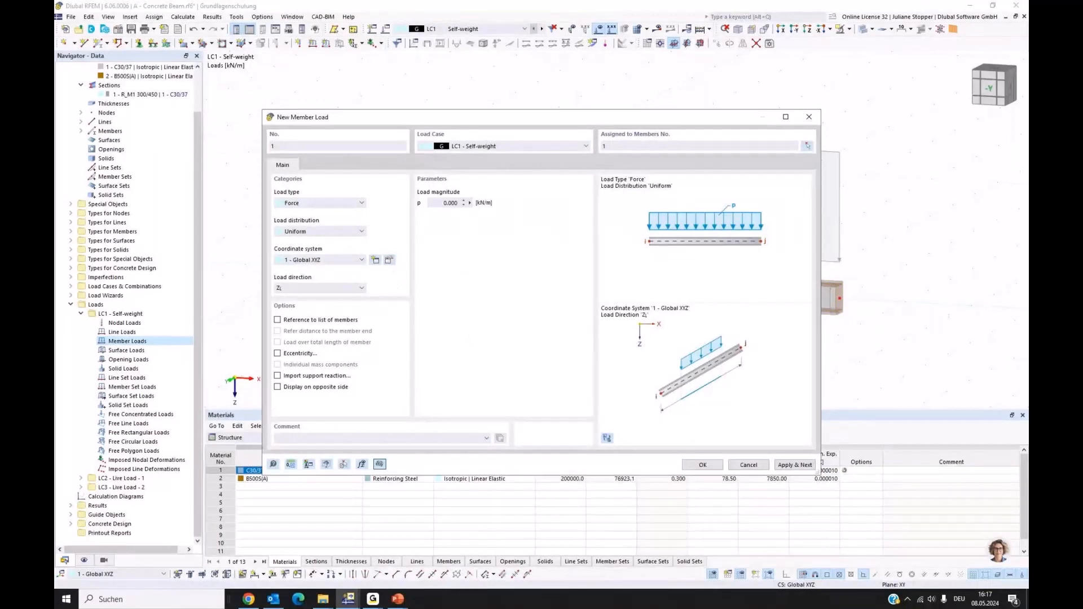
pyautogui.press('Tab')
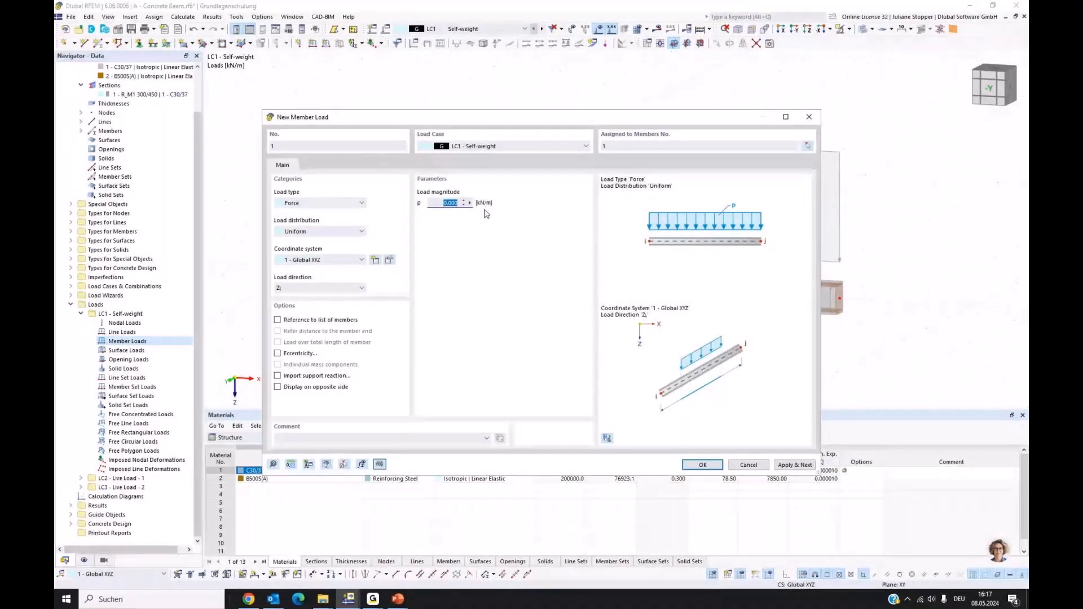
pyautogui.write('1,5')
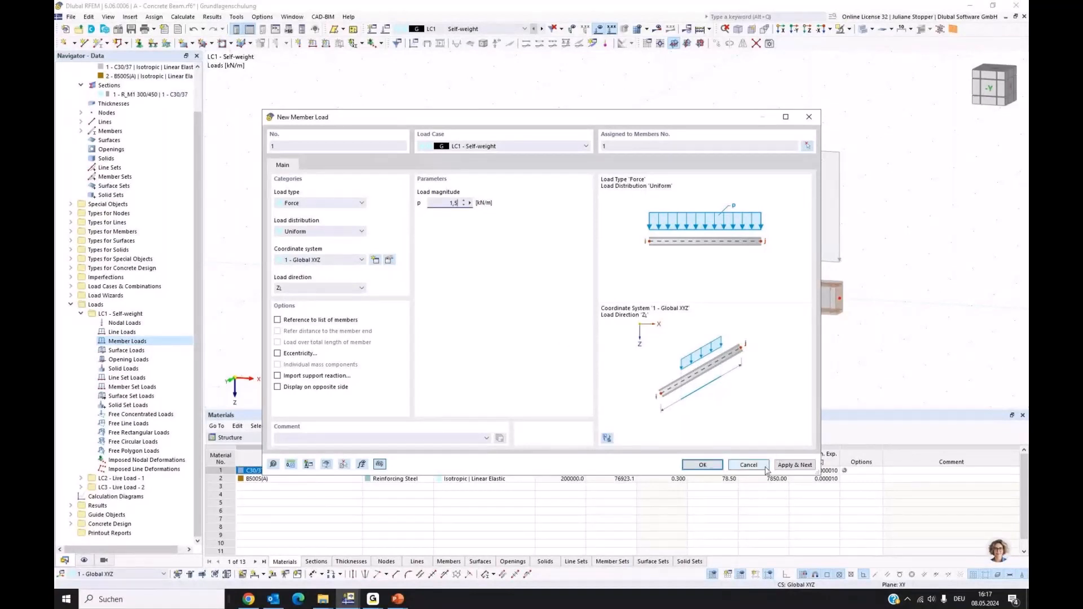
pyautogui.click(795, 464)
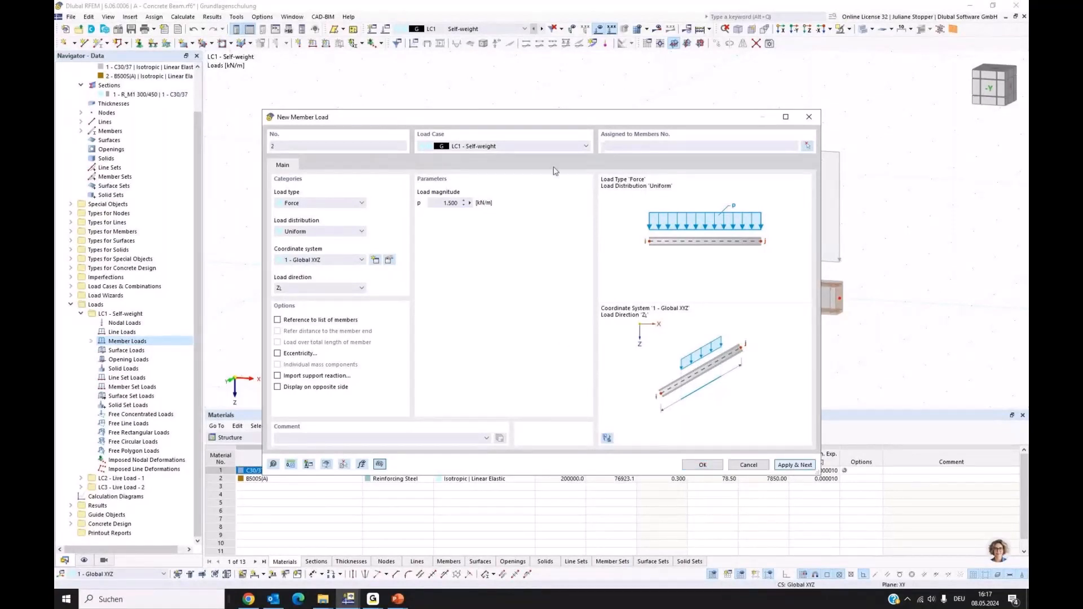
# - Assign the new member load to LC2 - Live Load - 1 and member 1 with a magnitude of 20 kN/m
pyautogui.moveTo(515, 123); pyautogui.dragTo(547, 189)
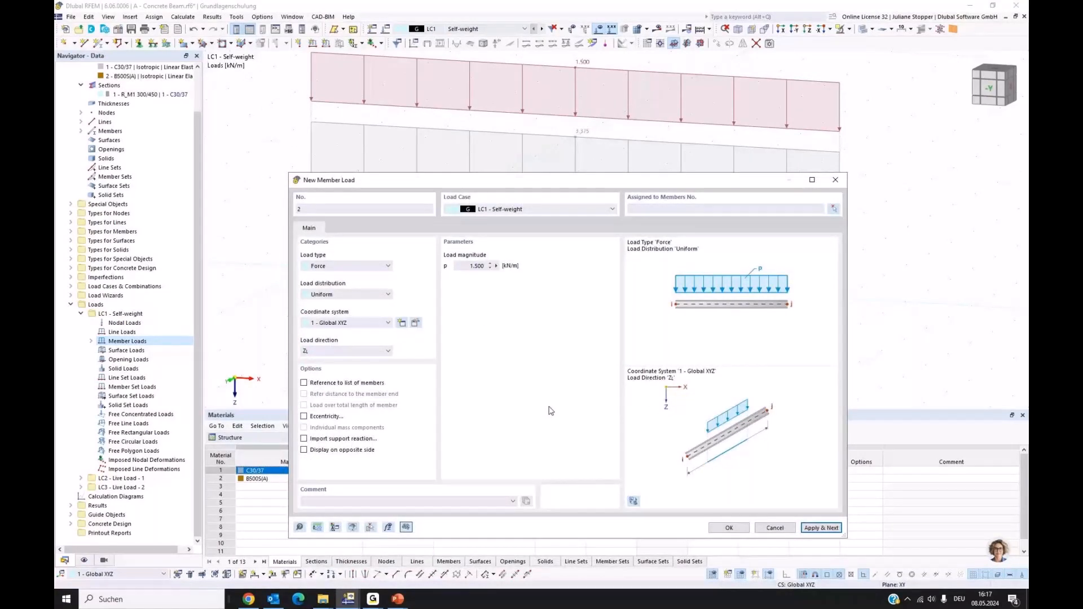
pyautogui.click(575, 210)
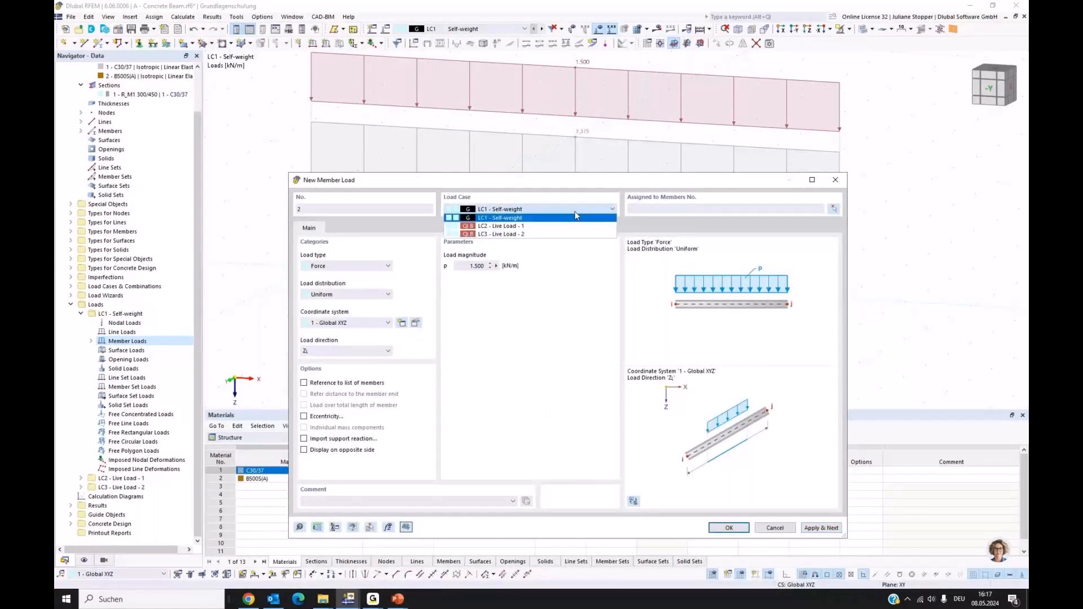
pyautogui.click(483, 227)
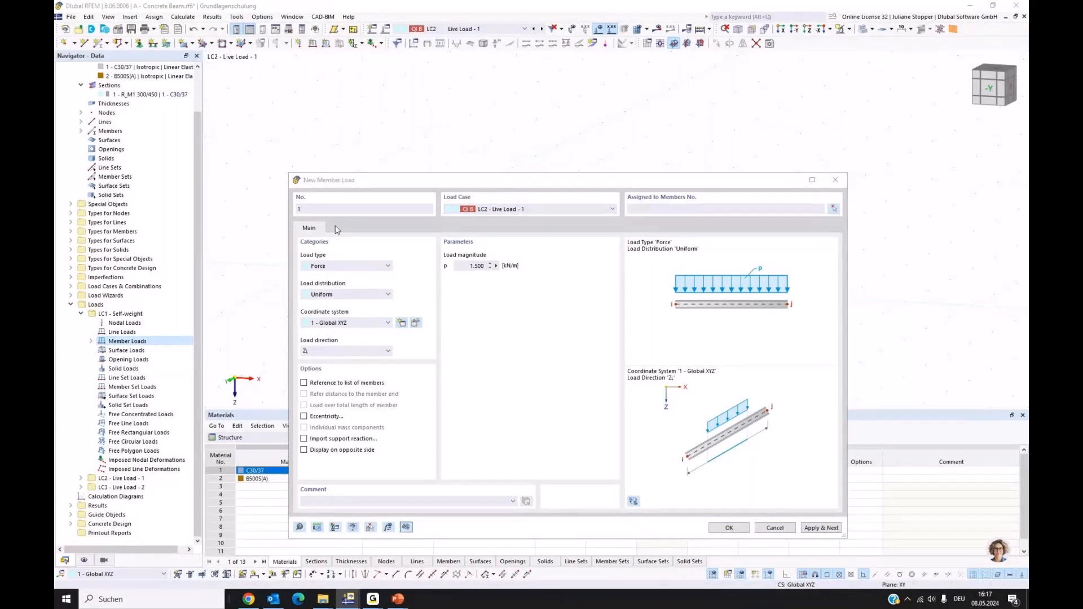
pyautogui.click(672, 209)
pyautogui.moveTo(470, 265); pyautogui.dragTo(527, 277)
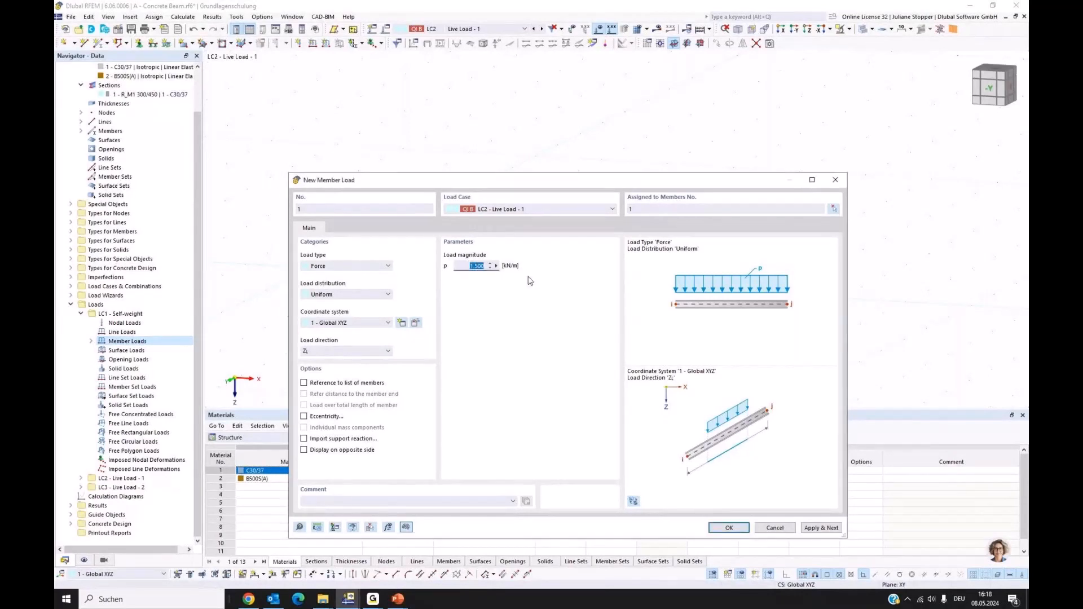
pyautogui.write('20')
# - Make the LC2 load trapezoidal with p2 of 20 kN/m and distance B of 6 m, and apply it
pyautogui.click(388, 295)
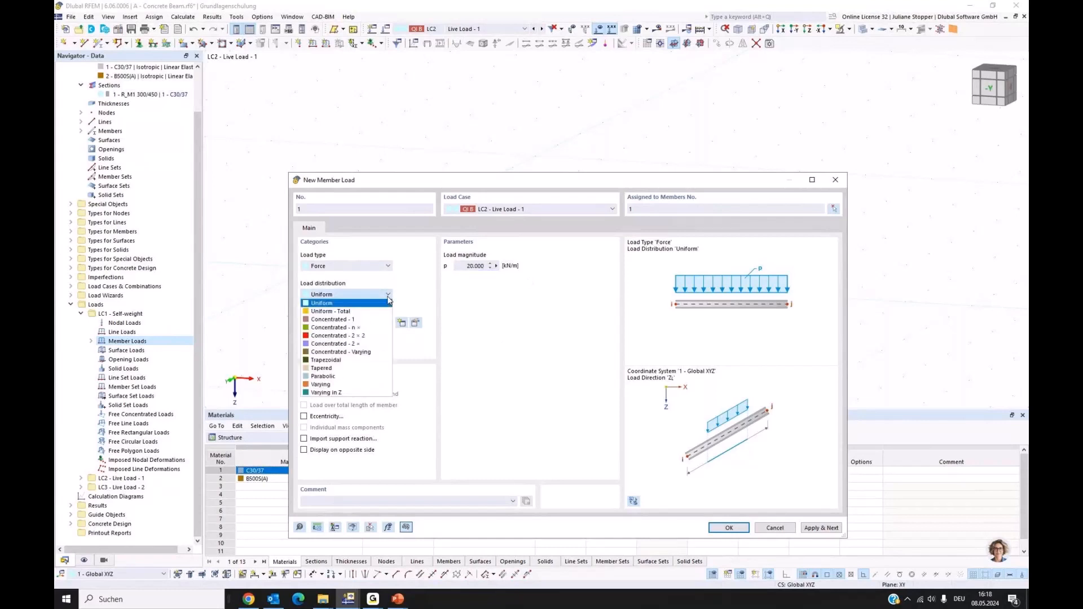
pyautogui.click(337, 361)
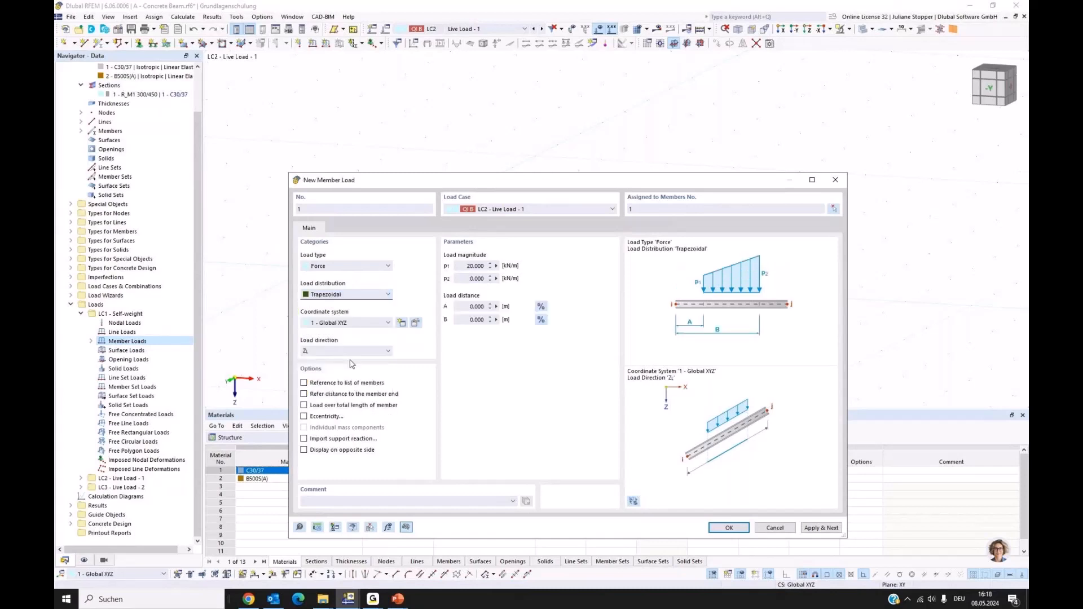
pyautogui.click(465, 279)
pyautogui.write('20')
pyautogui.click(463, 306)
pyautogui.click(468, 320)
pyautogui.write('6')
pyautogui.click(824, 528)
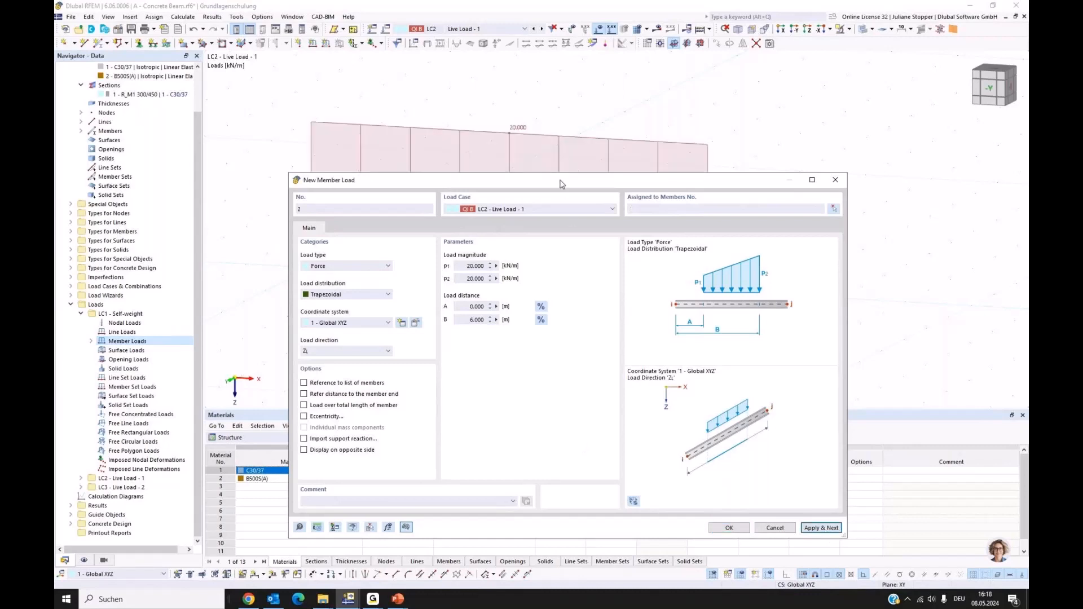
# - Create a trapezoidal 20 kN/m member load on member 1 in LC3 - Live Load - 2, from 6 m to 8 m
pyautogui.moveTo(560, 180); pyautogui.dragTo(561, 354)
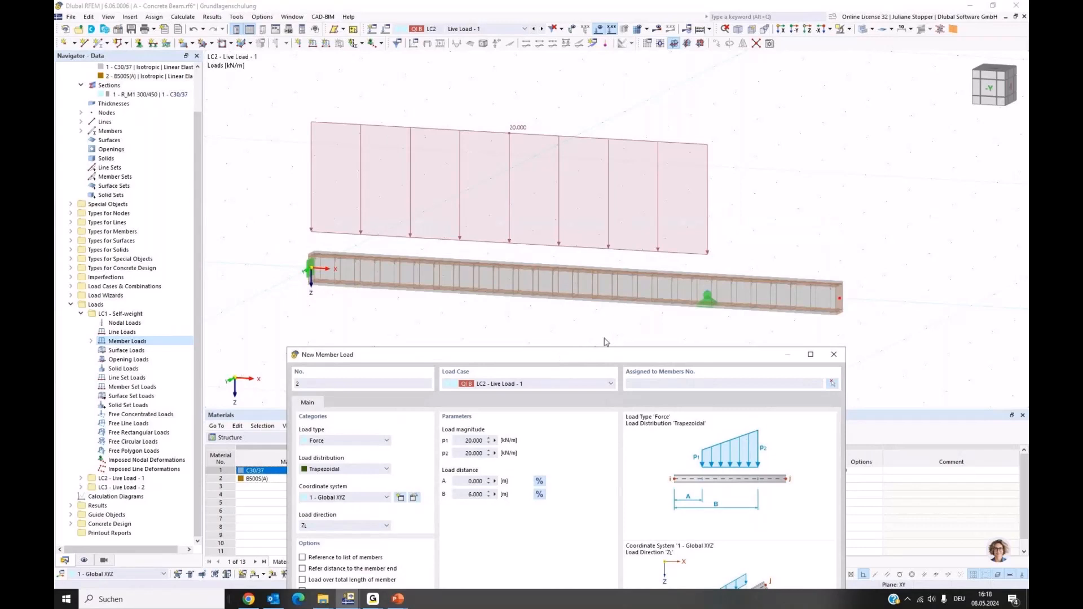
pyautogui.moveTo(505, 357); pyautogui.dragTo(593, 343)
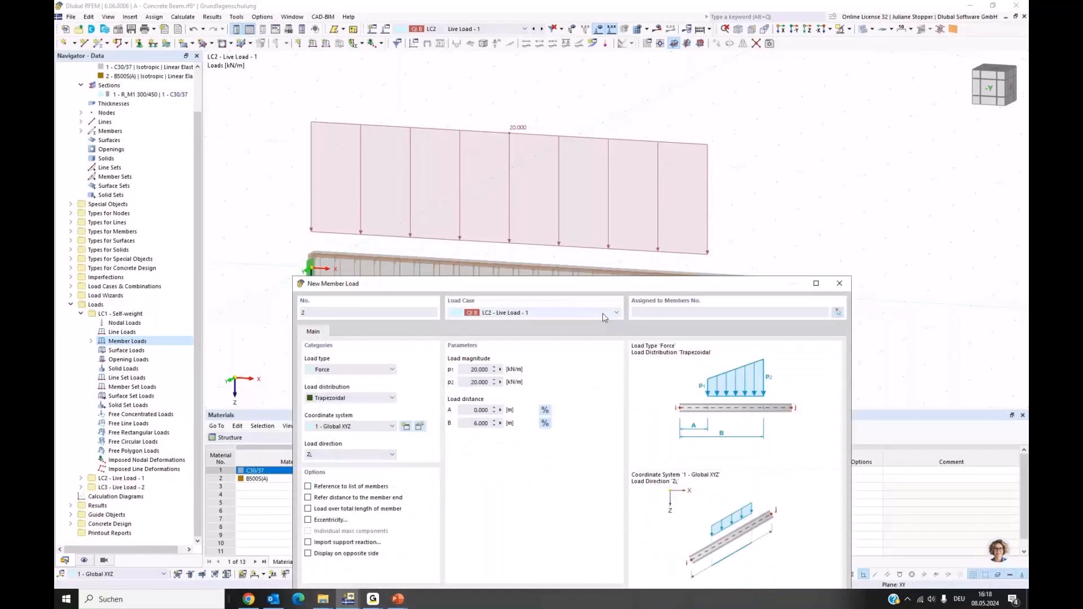
pyautogui.click(602, 313)
pyautogui.click(553, 340)
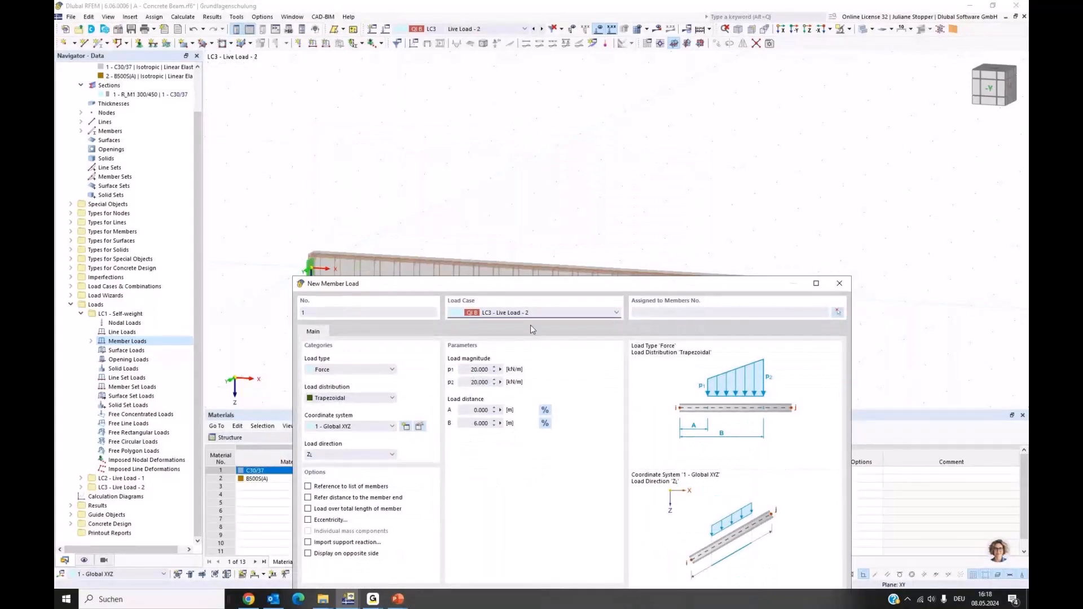
pyautogui.click(501, 310)
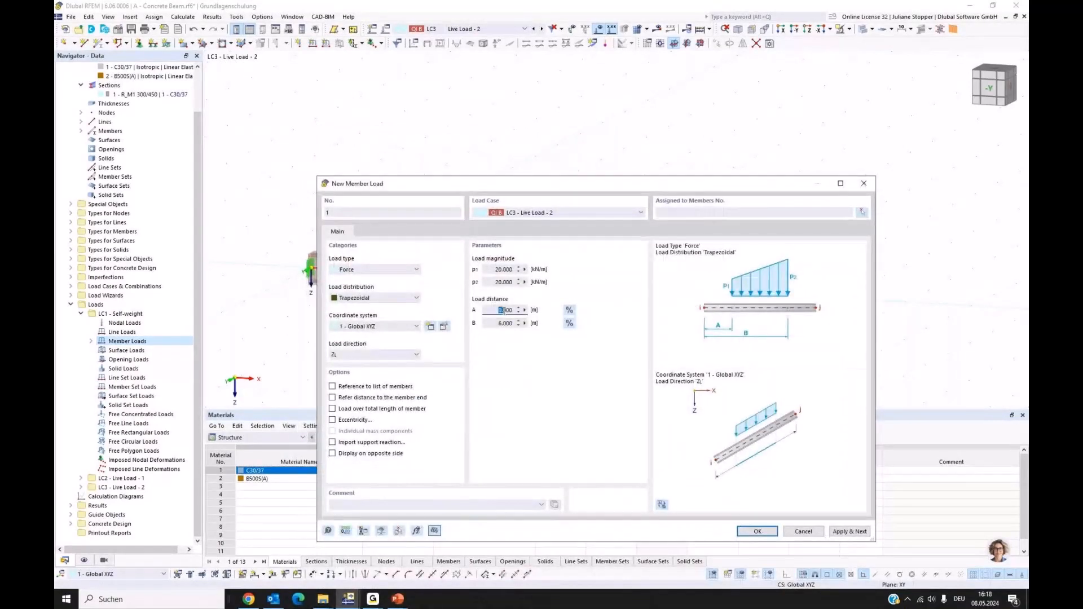
pyautogui.write('6')
pyautogui.click(498, 323)
pyautogui.write('8')
pyautogui.click(670, 212)
pyautogui.write('1')
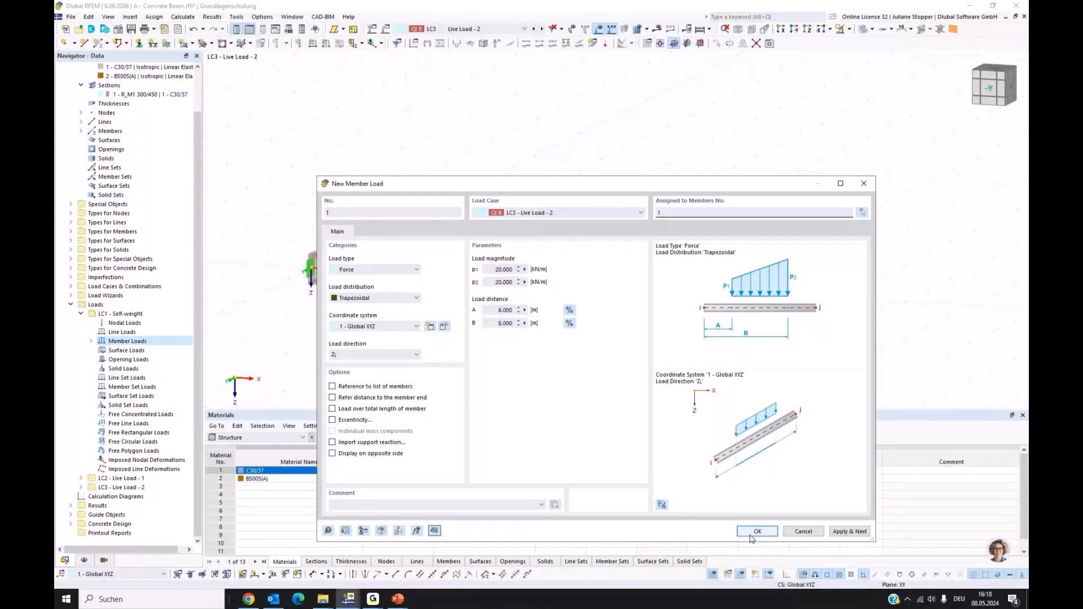
pyautogui.click(756, 531)
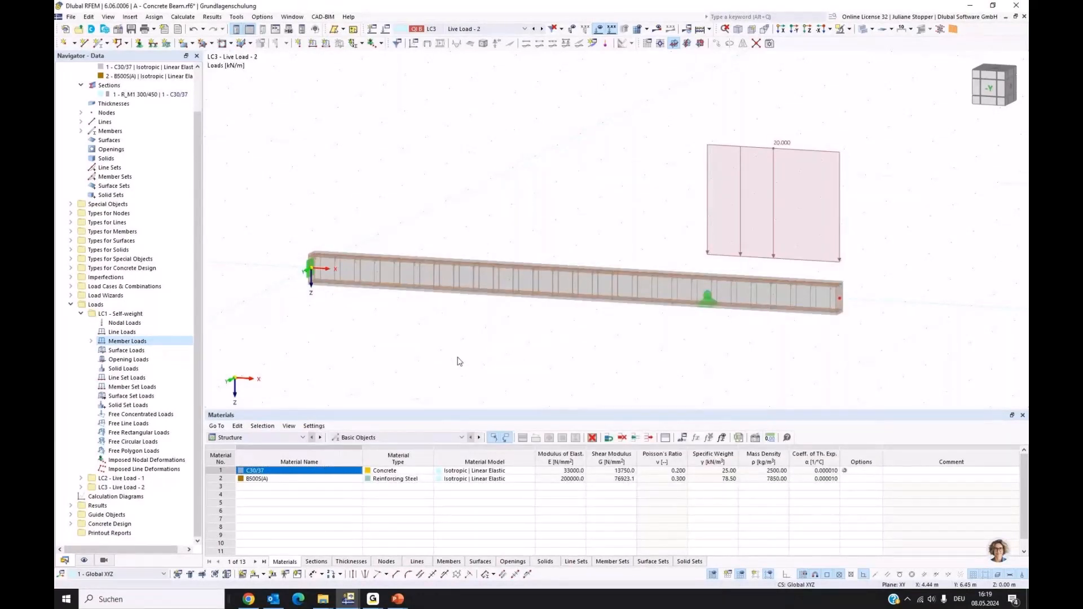
# - Go through the load cases, design situations and load combinations up to CO2 and examine the loads shown on the beam
pyautogui.click(82, 314)
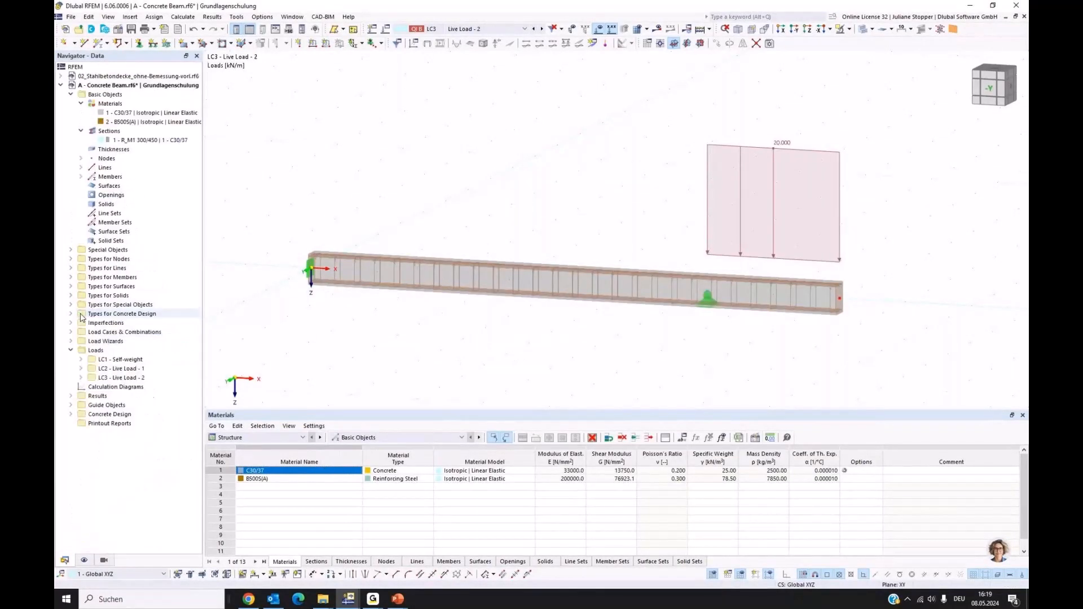
pyautogui.click(533, 29)
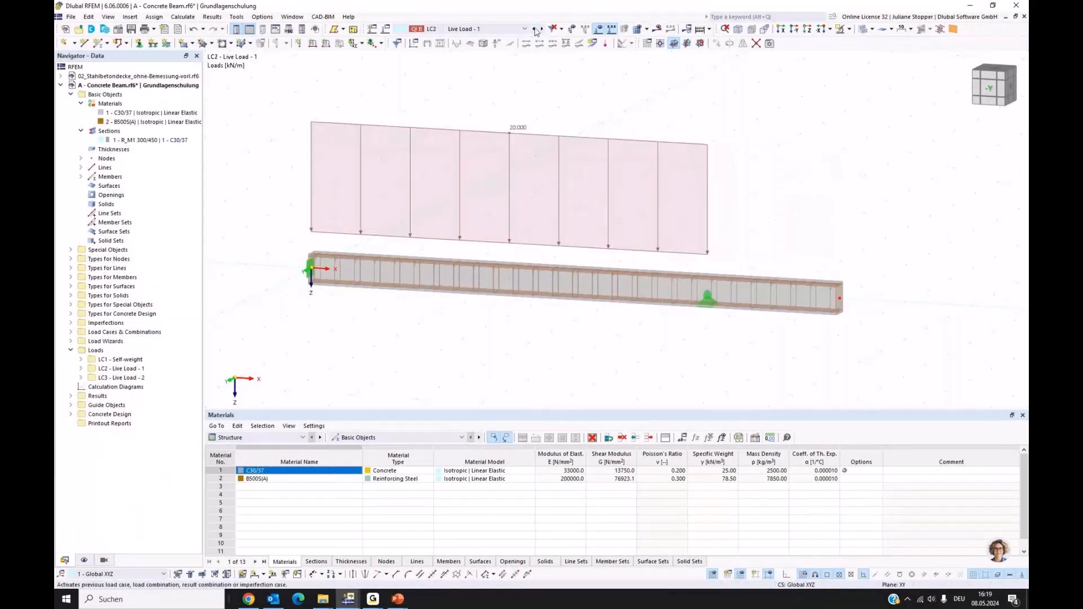
pyautogui.click(542, 28)
pyautogui.click(542, 29)
pyautogui.click(542, 29)
pyautogui.click(542, 29)
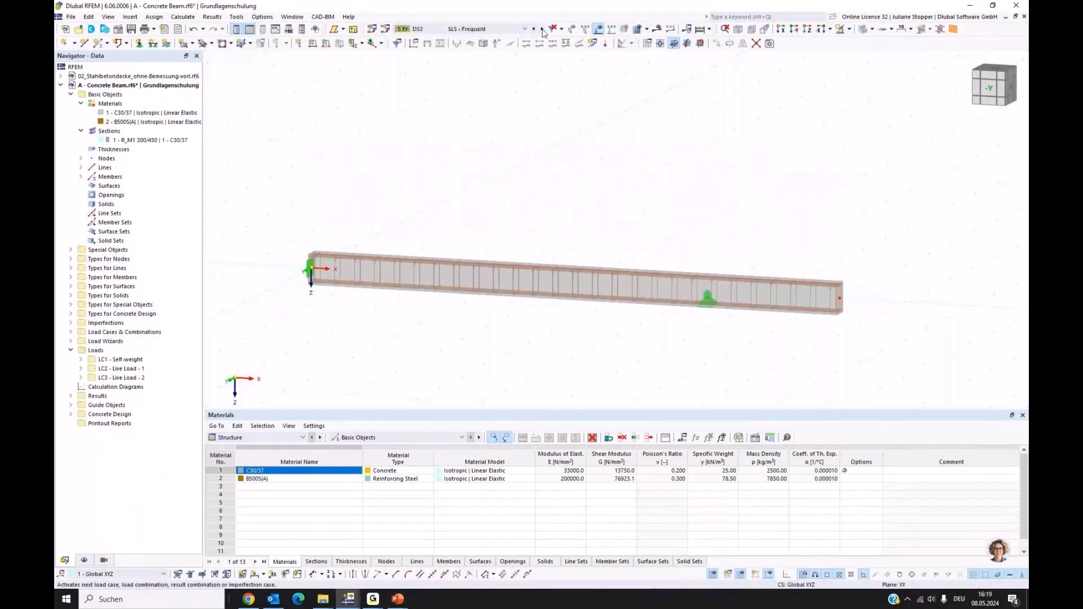
pyautogui.click(542, 28)
pyautogui.click(542, 29)
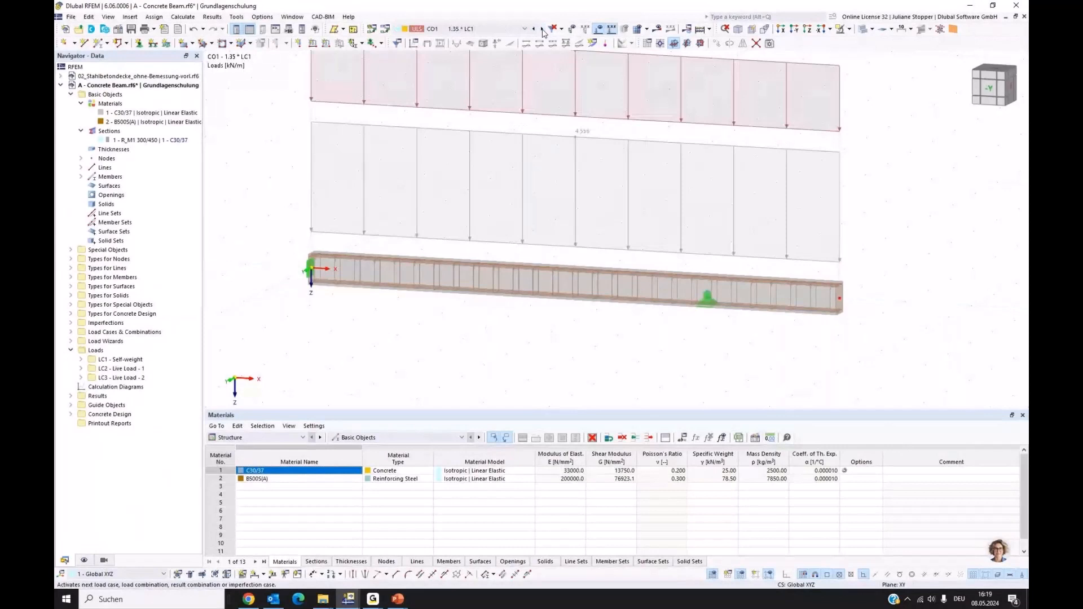
pyautogui.click(542, 29)
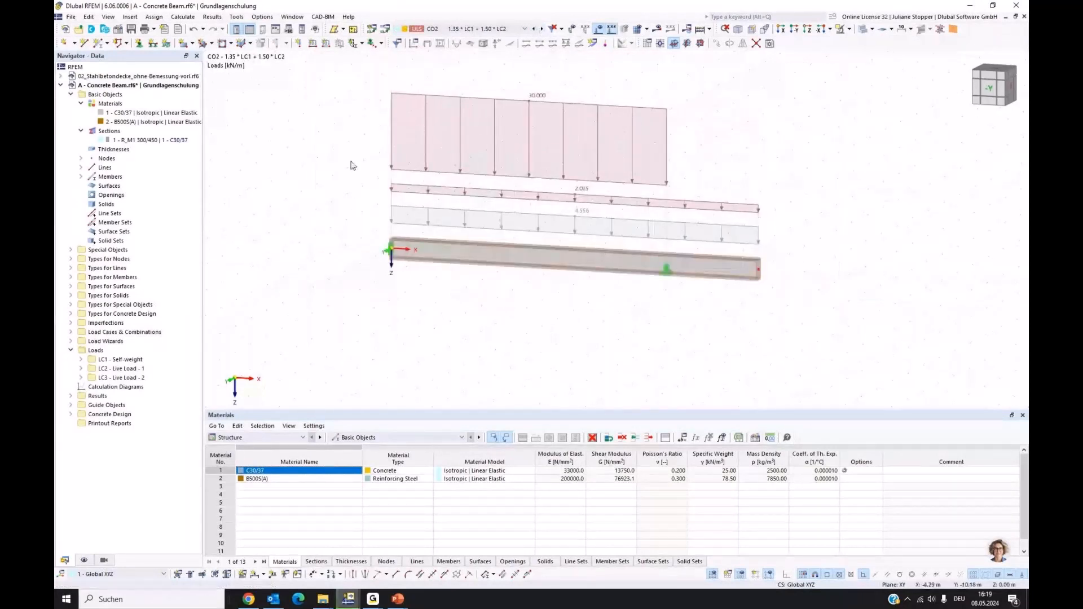
pyautogui.moveTo(319, 249); pyautogui.dragTo(303, 270, button='middle')
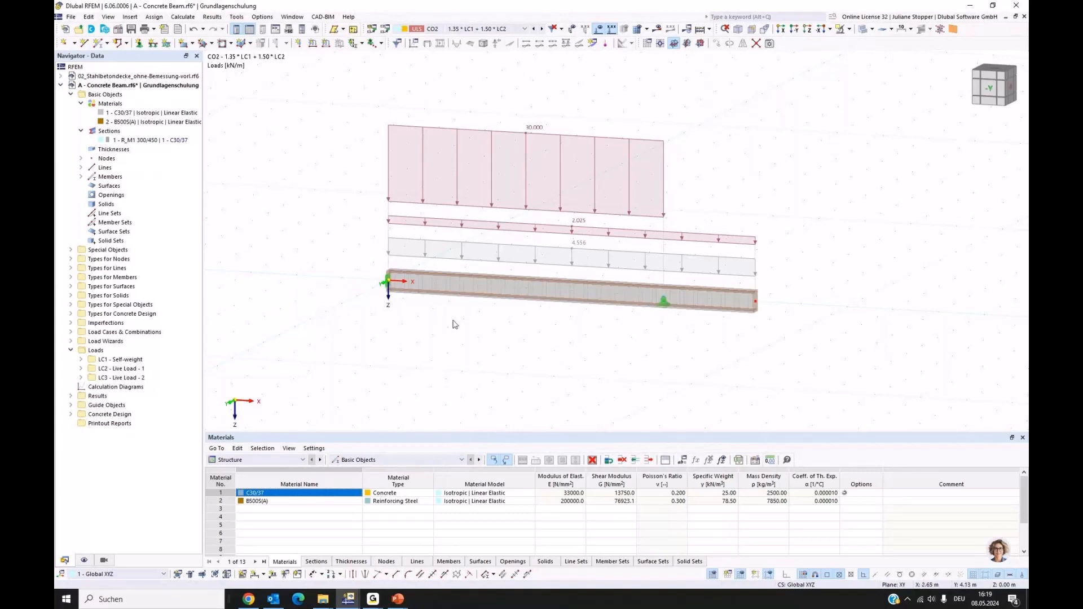
# - Open member 1 for editing, switch its design properties off and back on, and check its section and material
pyautogui.doubleClick(566, 291)
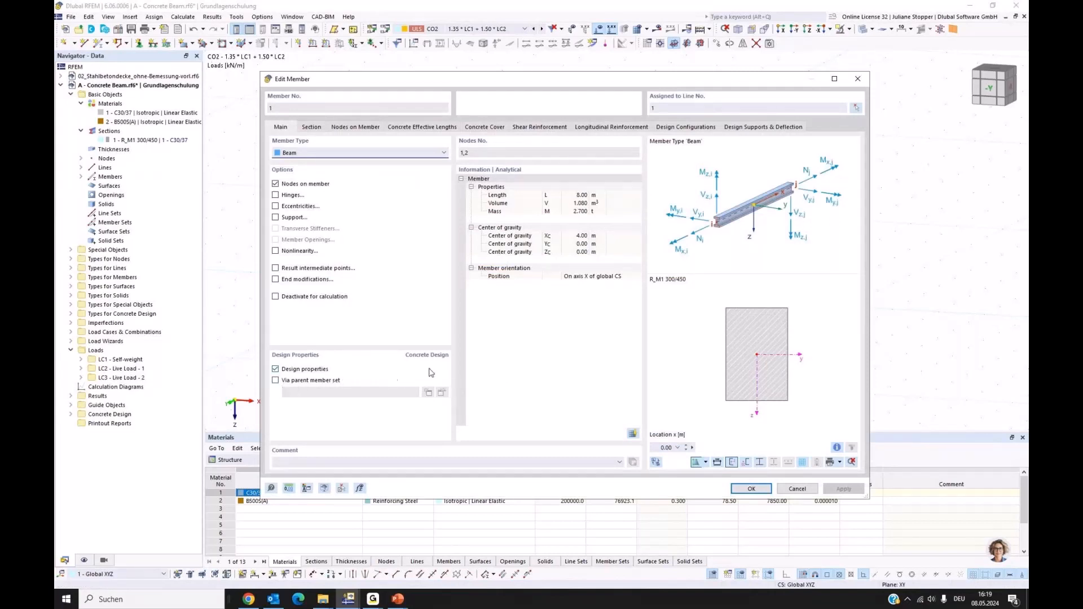
pyautogui.click(275, 370)
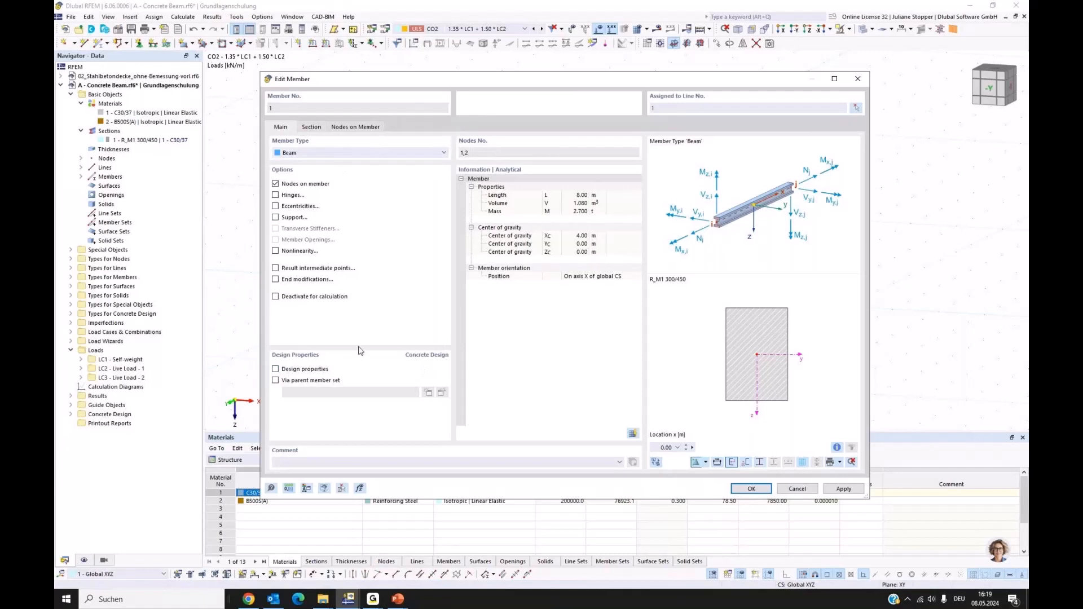
pyautogui.click(311, 128)
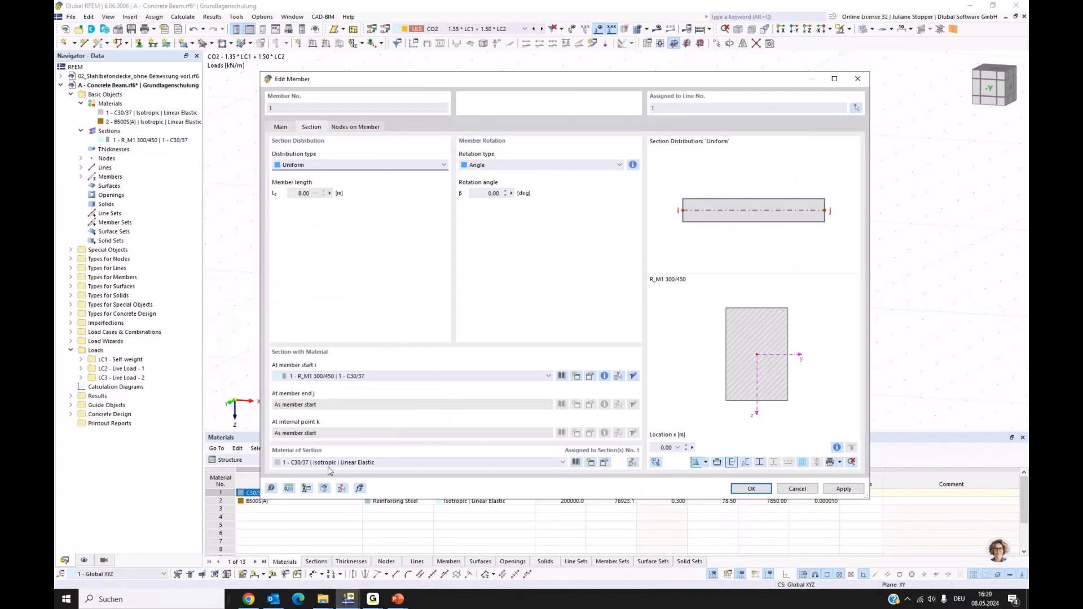
pyautogui.click(280, 127)
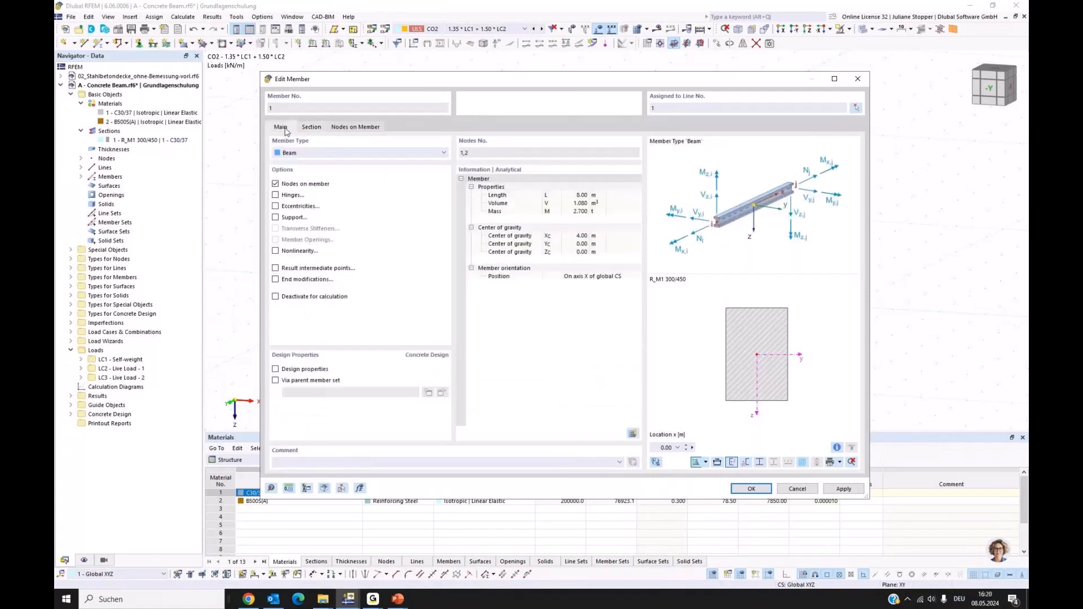
pyautogui.click(276, 370)
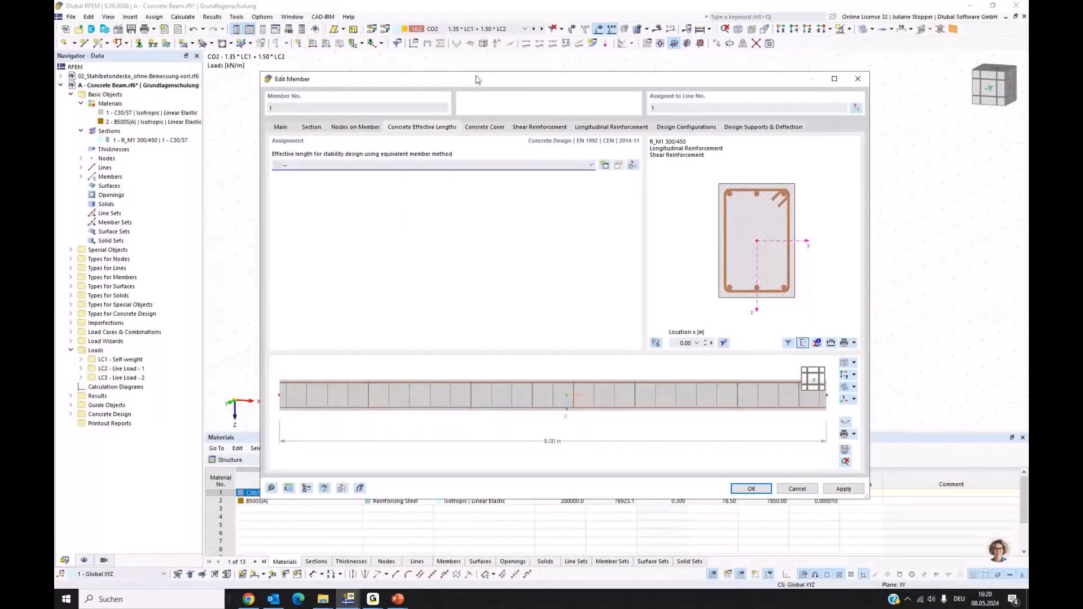
# - Examine the exposure classes in the member's XC1 concrete durability, trying freeze/thaw attack on and off, and keep XC1 - Dry or permanently wet
pyautogui.moveTo(475, 79); pyautogui.dragTo(434, 79)
pyautogui.click(438, 129)
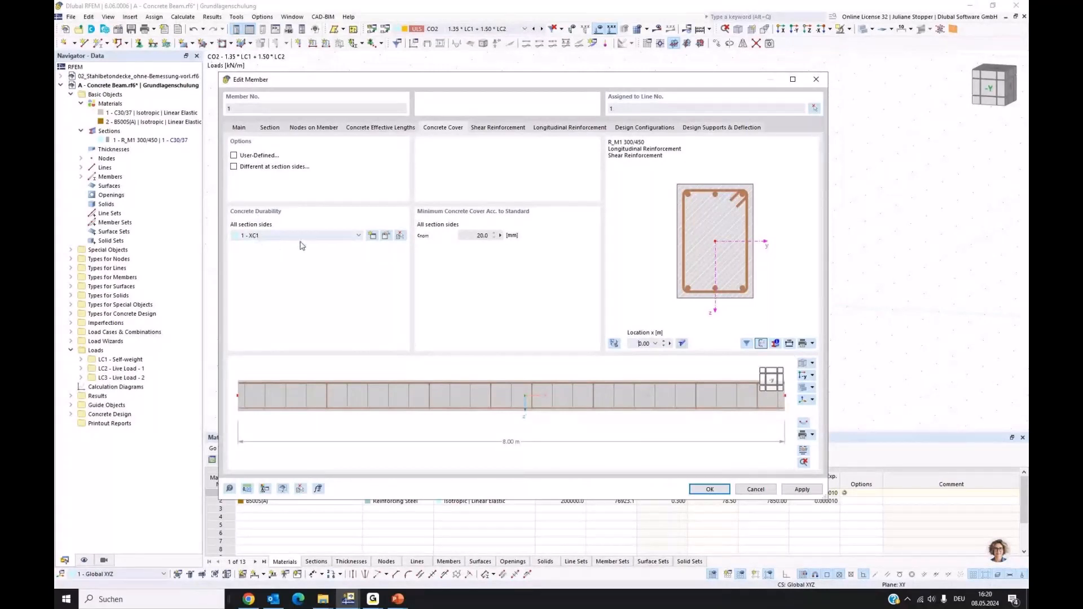
pyautogui.click(386, 236)
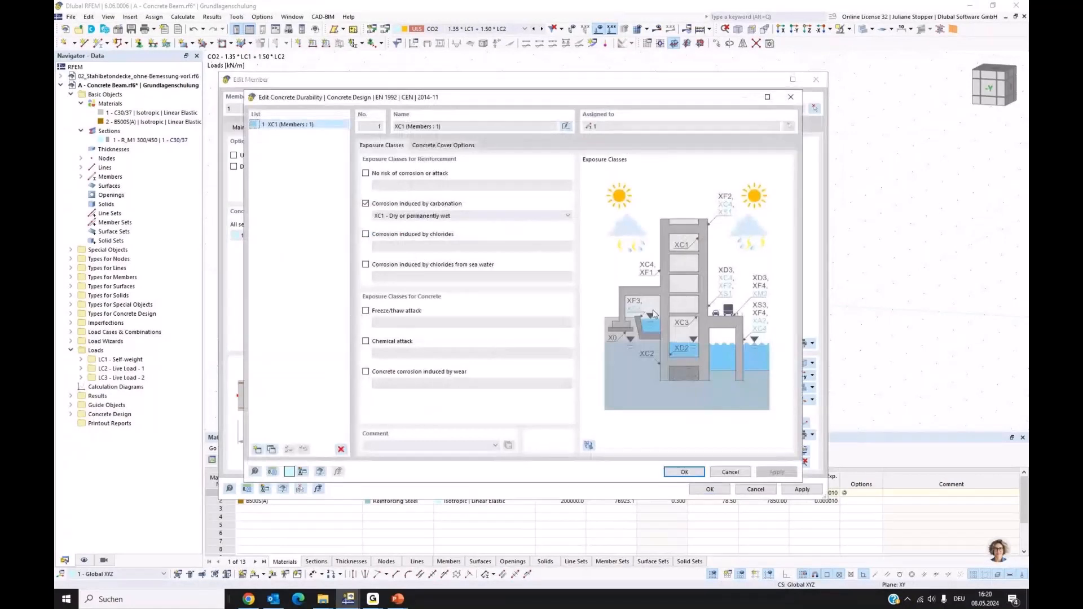
pyautogui.click(567, 217)
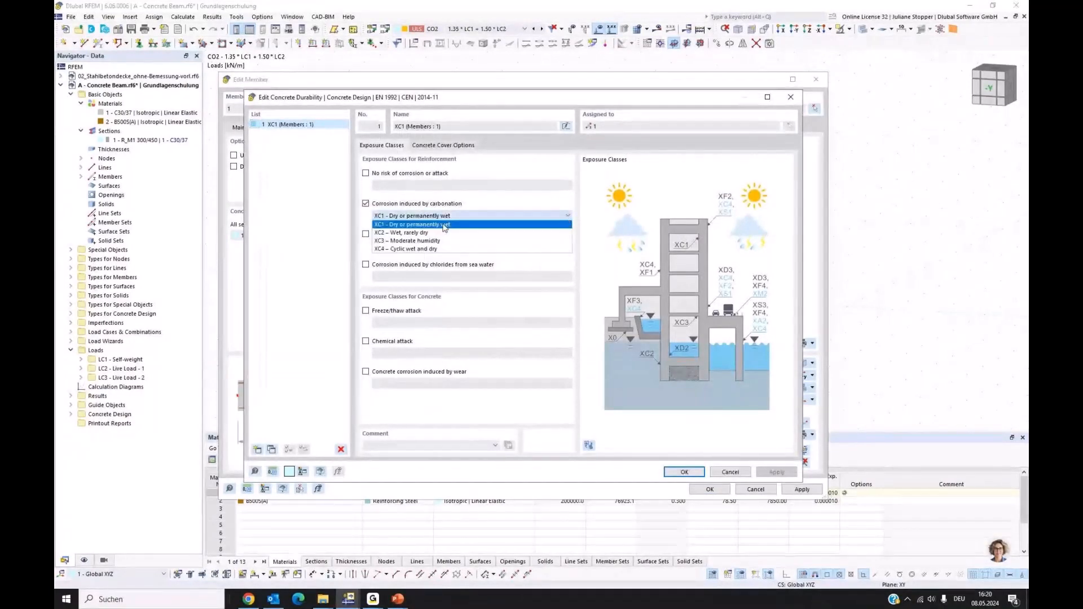
pyautogui.click(359, 221)
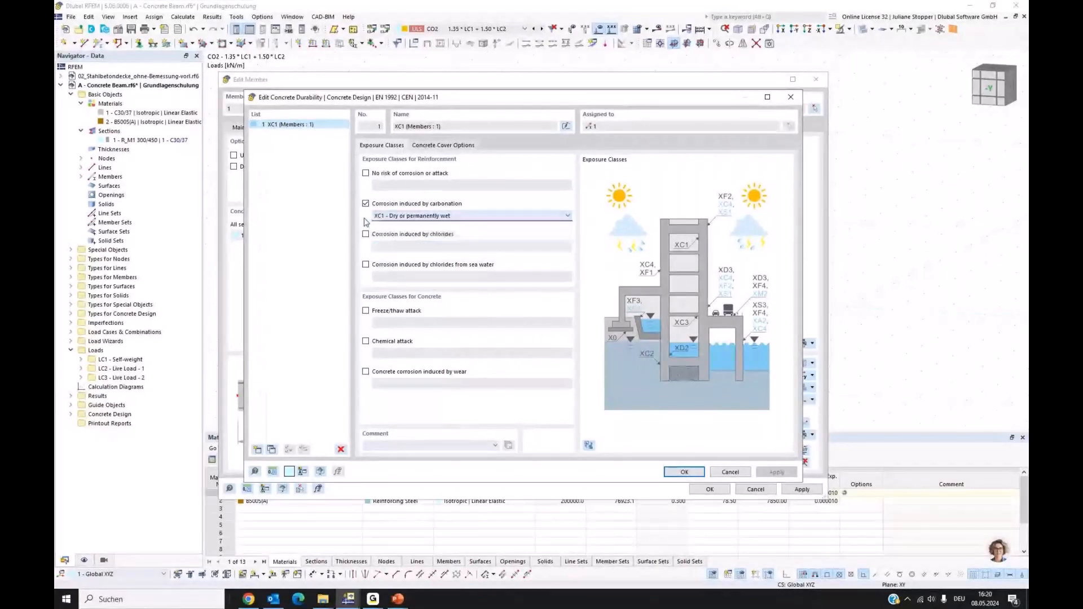
pyautogui.click(365, 311)
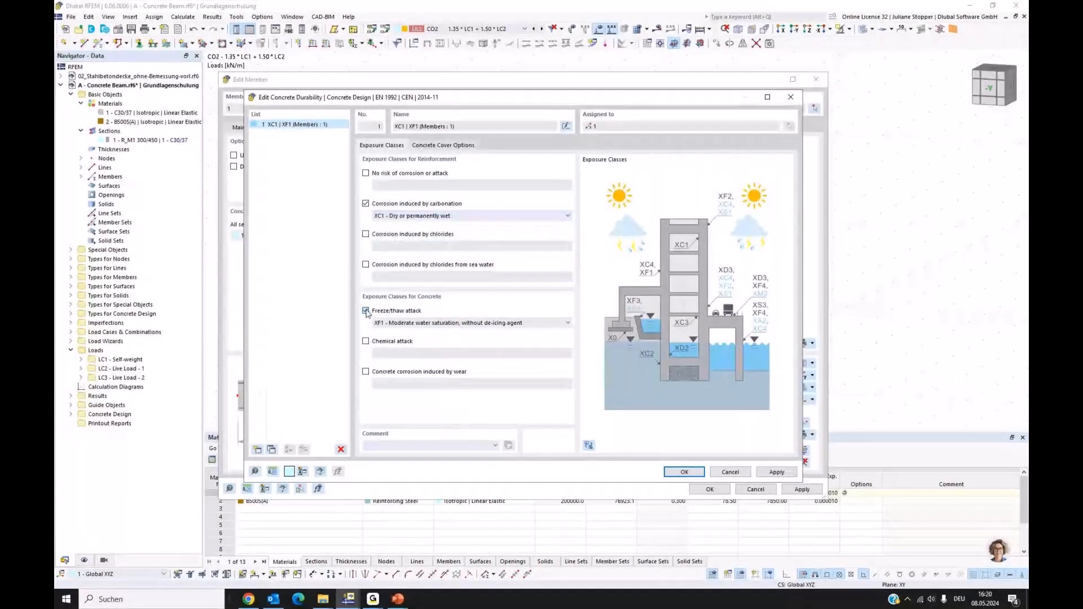
pyautogui.click(365, 311)
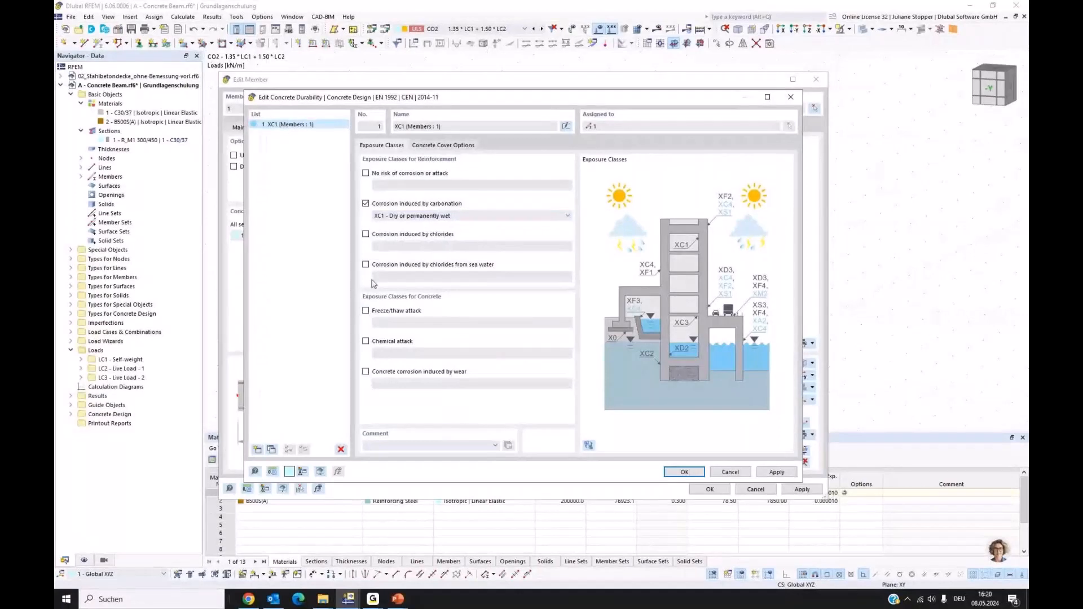
pyautogui.click(684, 472)
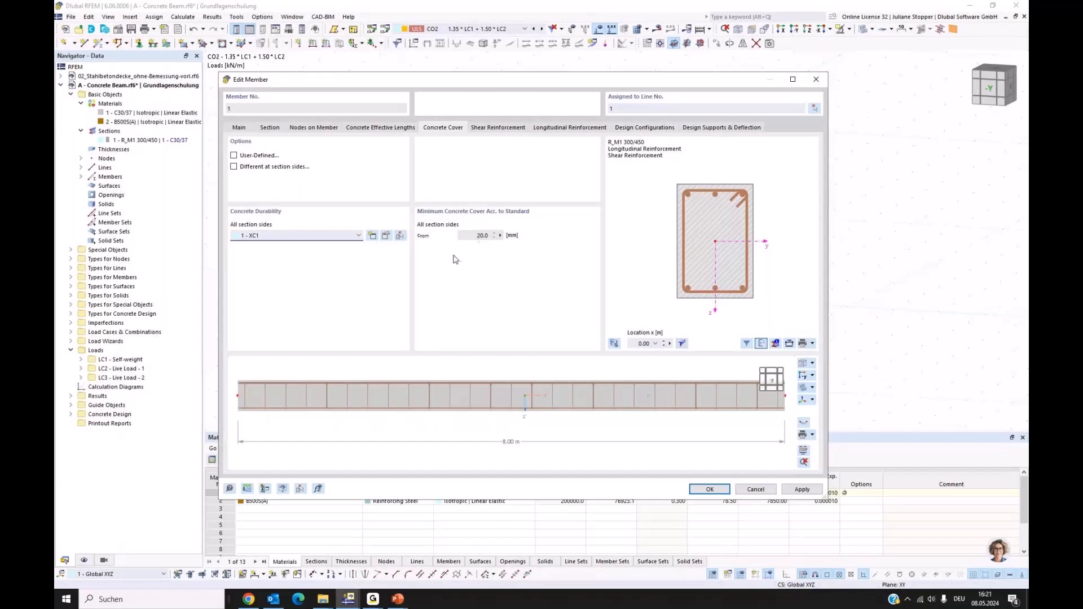
# - Try a user-defined concrete cover that differs at the section sides, and switch both options off again
pyautogui.click(234, 156)
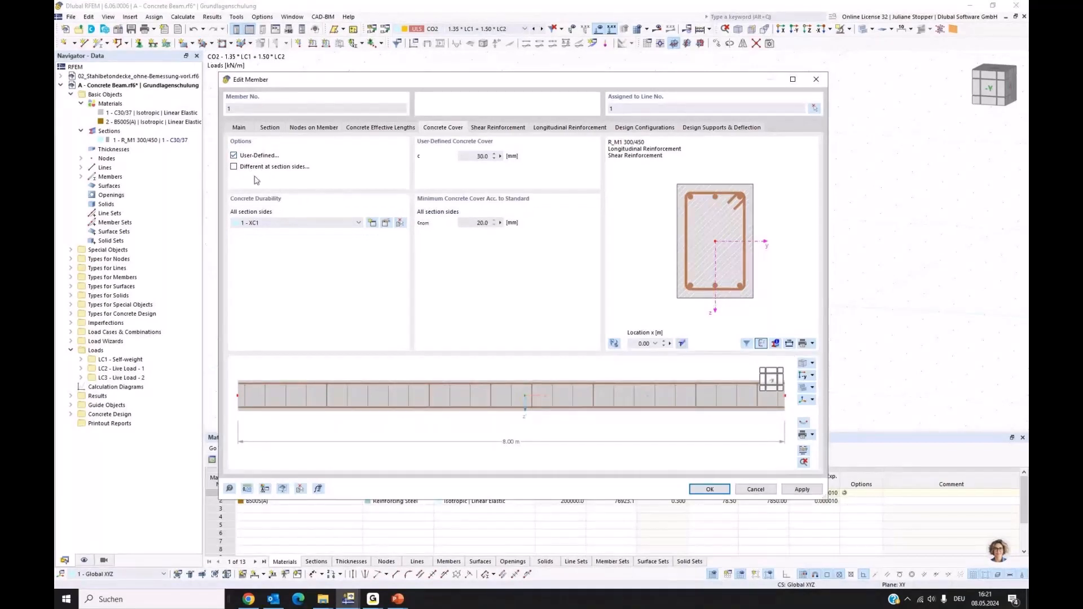
pyautogui.click(233, 167)
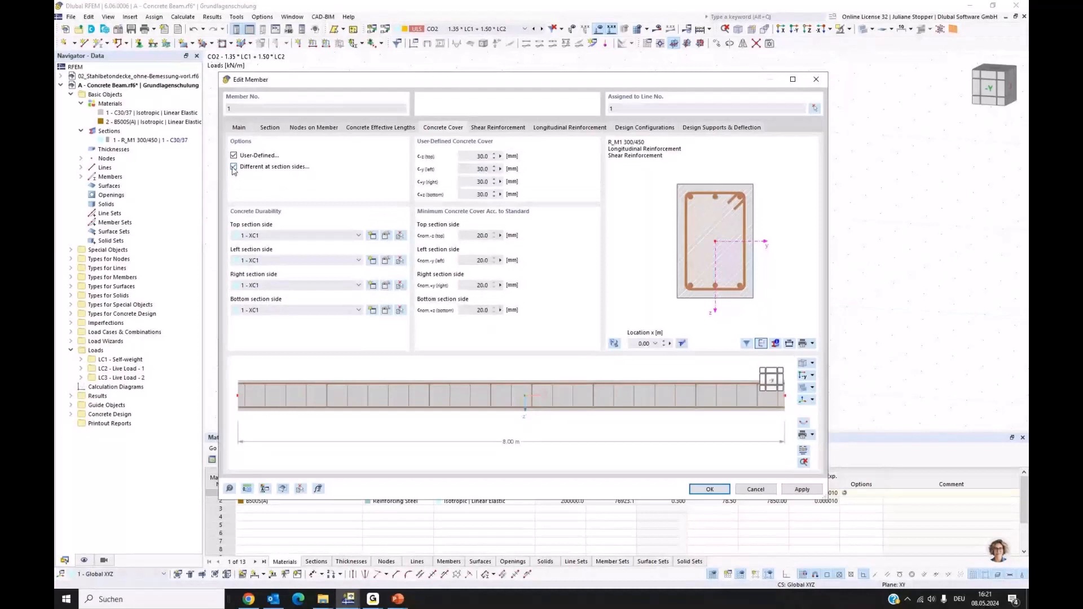
pyautogui.click(233, 168)
pyautogui.click(234, 156)
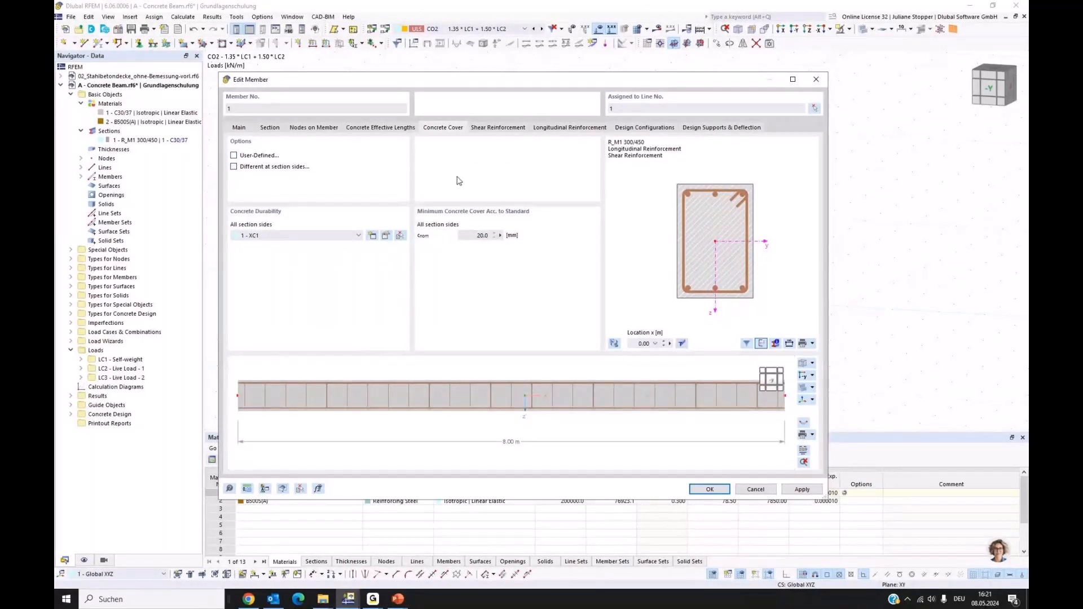
# - Examine the available stirrup types and the stirrup material in the member's shear reinforcement
pyautogui.click(504, 128)
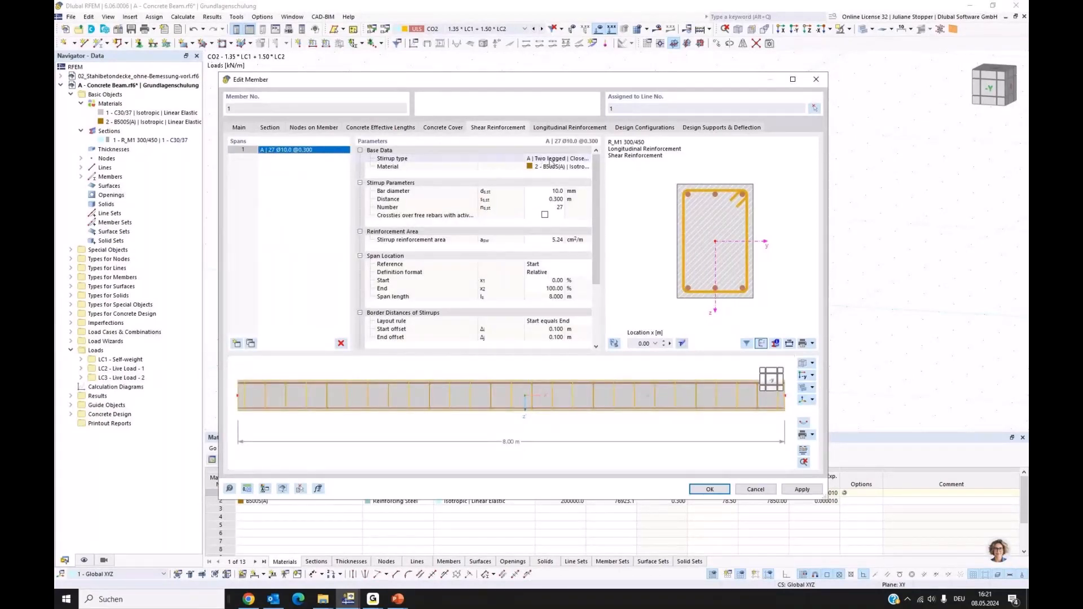
pyautogui.click(578, 163)
pyautogui.click(585, 161)
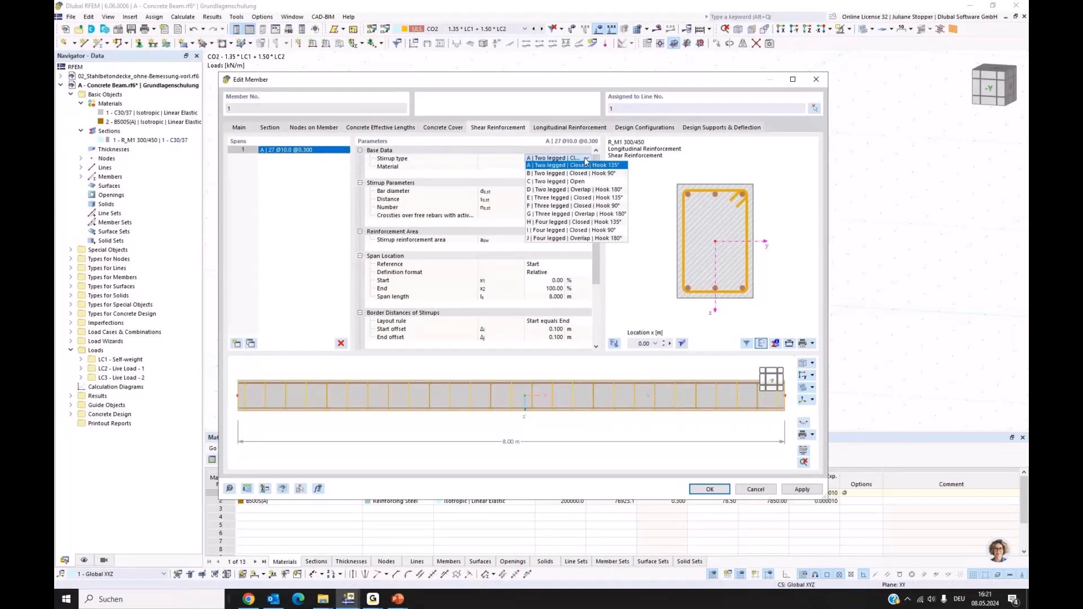
pyautogui.click(585, 160)
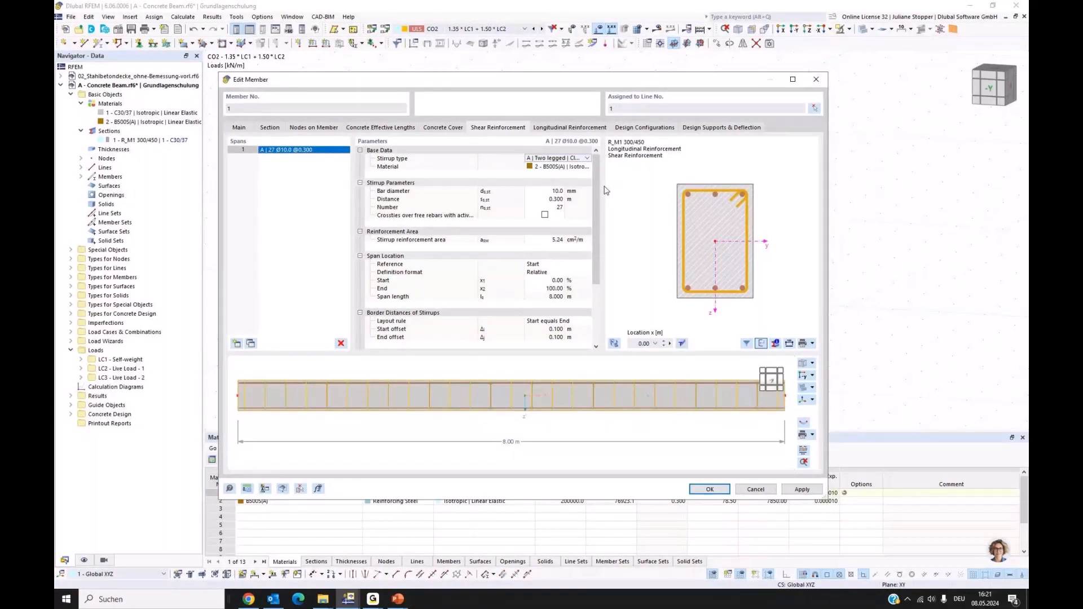
pyautogui.click(558, 168)
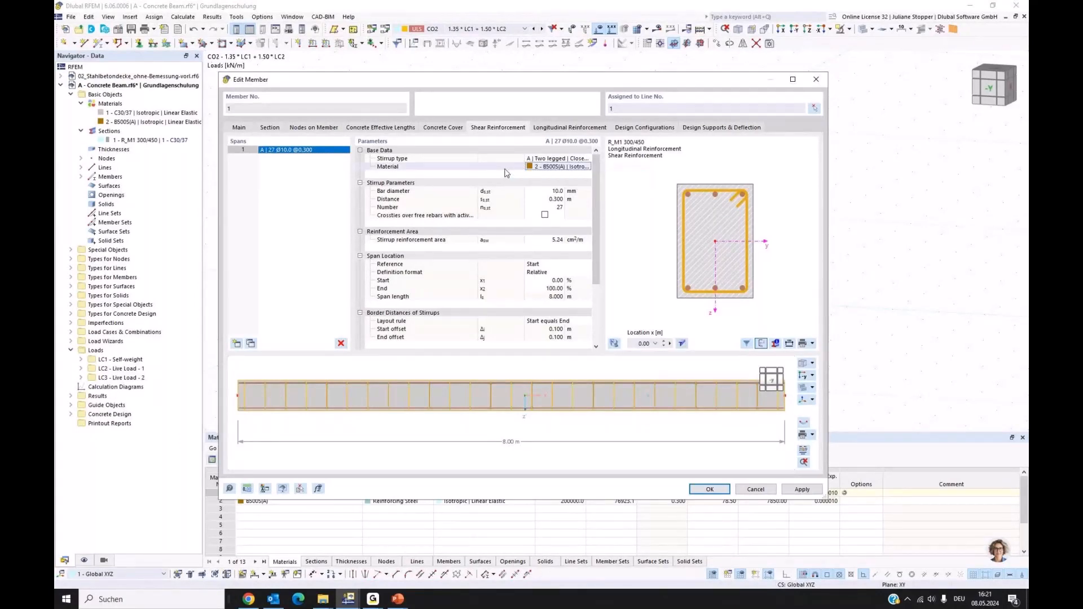
pyautogui.click(560, 173)
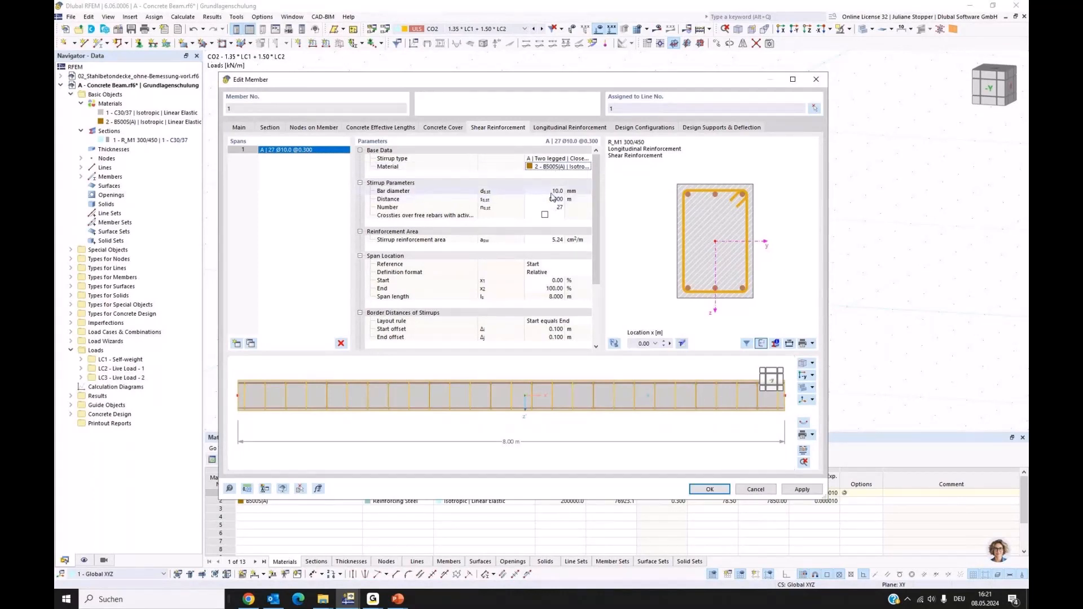
# - Set the stirrups' bar diameter to 8 mm and their distance to 0.200 m, and apply the shear reinforcement
pyautogui.click(550, 192)
pyautogui.click(561, 194)
pyautogui.click(587, 194)
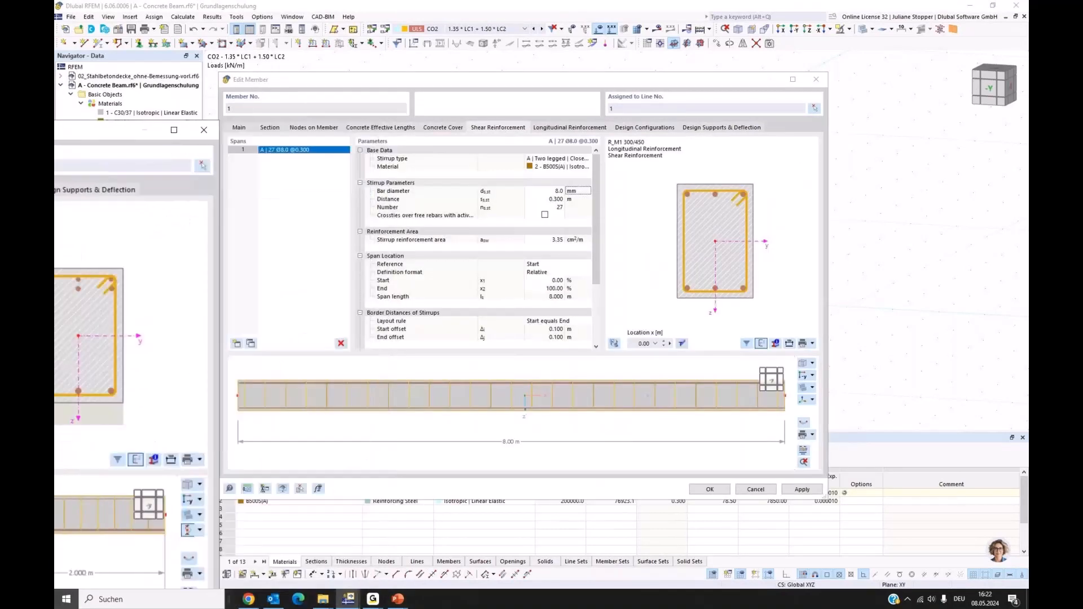
pyautogui.click(549, 200)
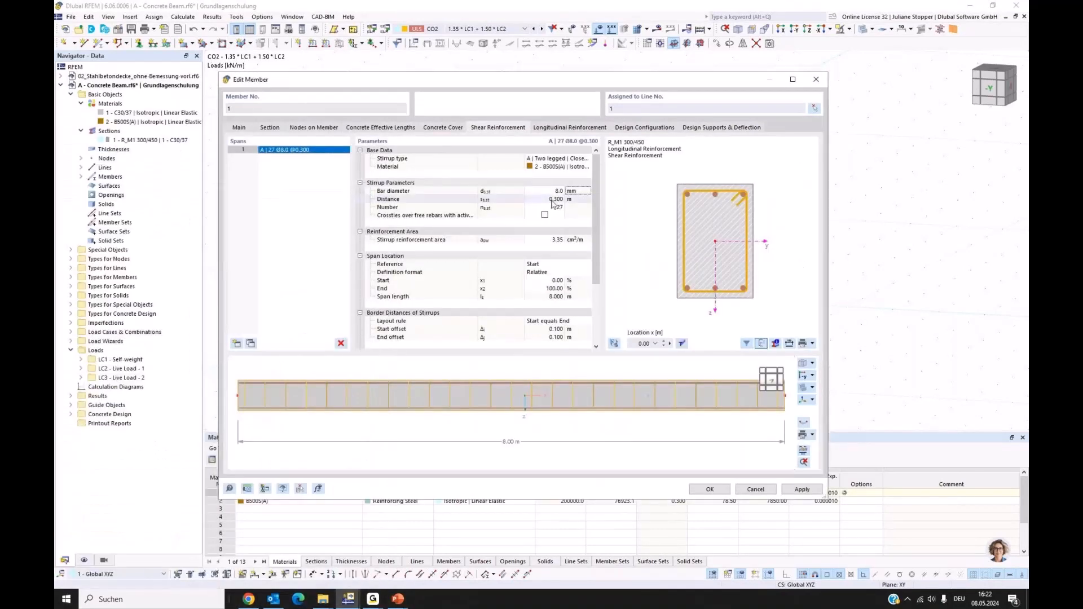
pyautogui.click(561, 202)
pyautogui.click(562, 202)
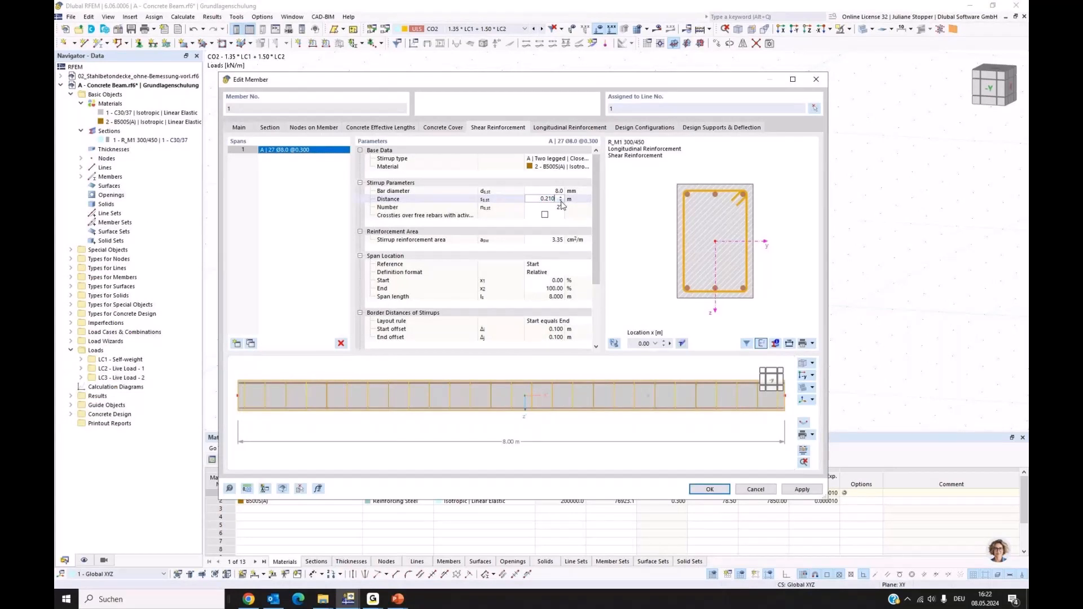
pyautogui.click(561, 201)
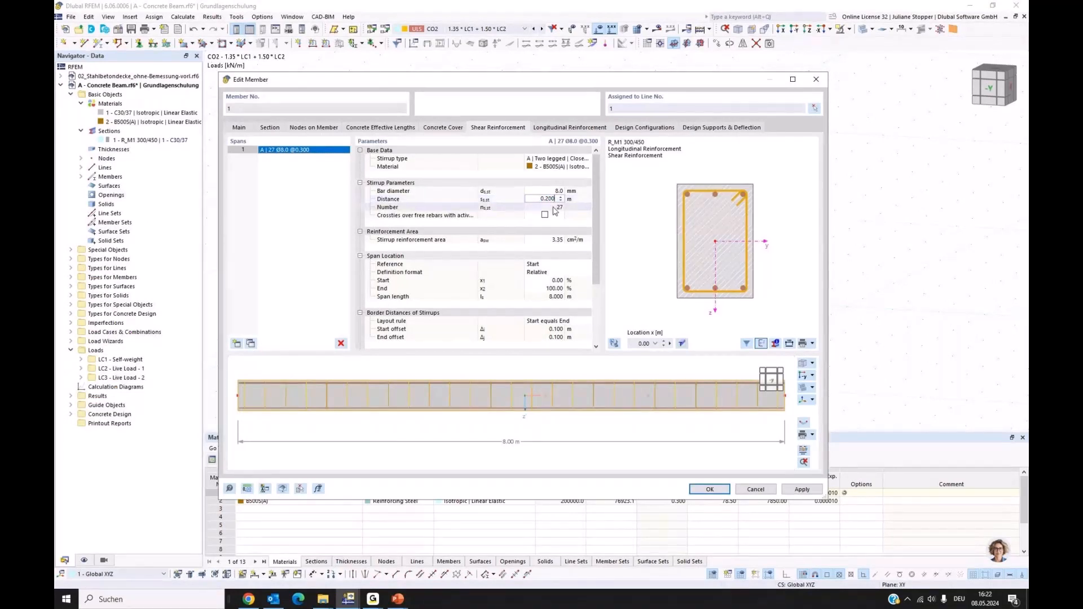
pyautogui.click(553, 208)
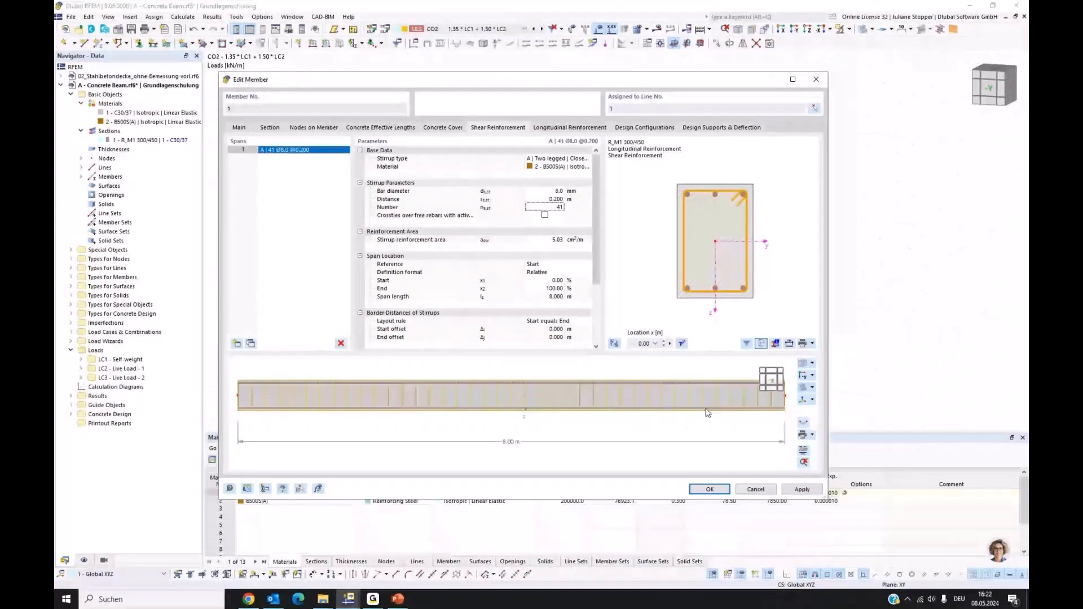
pyautogui.click(802, 488)
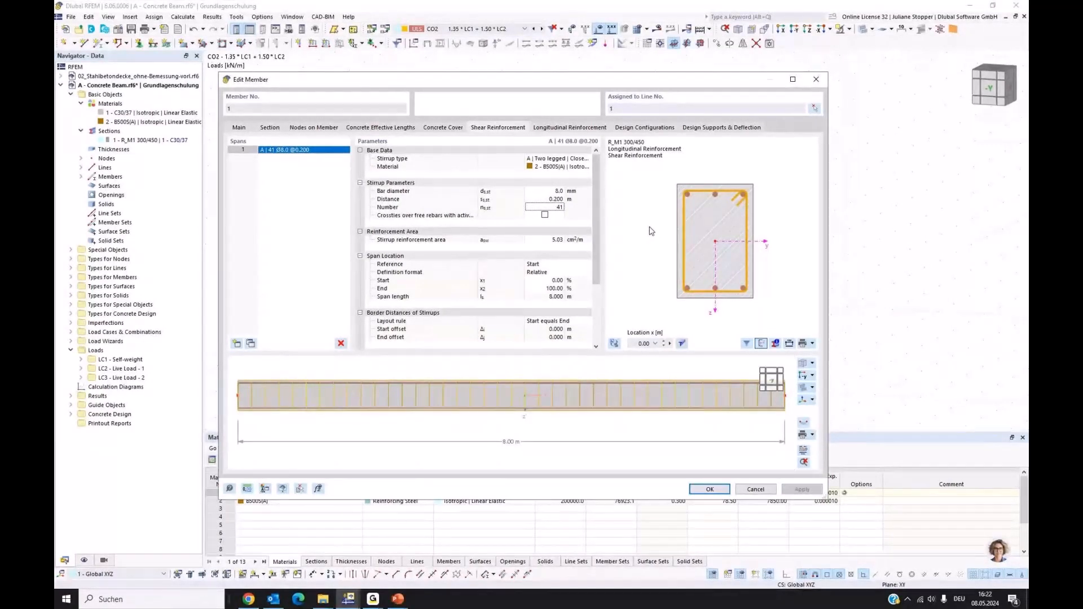
# - Change the longitudinal reinforcement's rebar type to B | Unsymmetrical and set the top side bar diameter to 14 mm
pyautogui.click(575, 129)
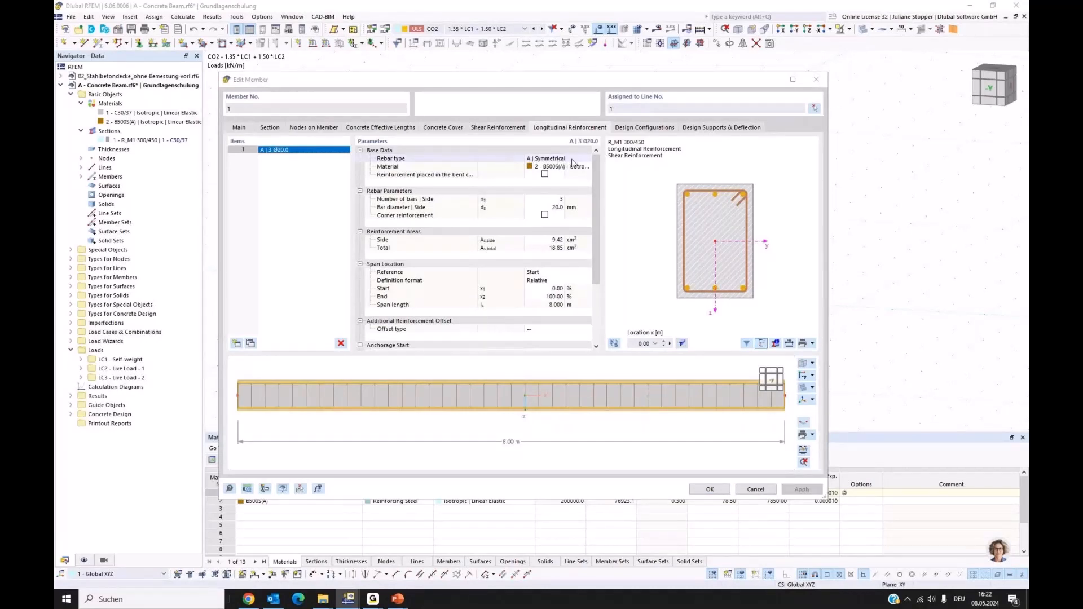
pyautogui.click(581, 161)
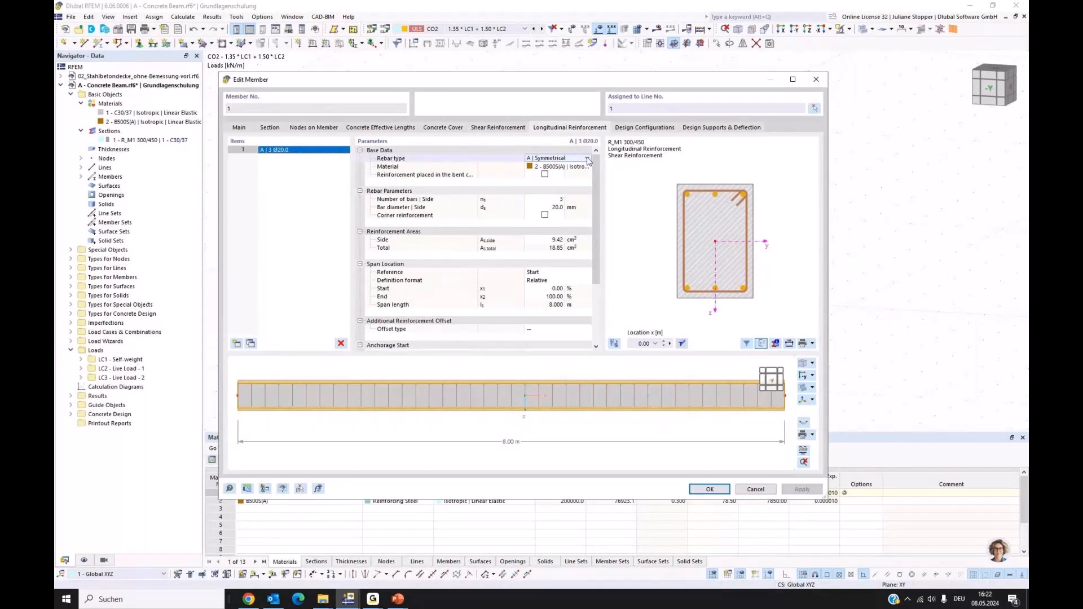
pyautogui.click(587, 160)
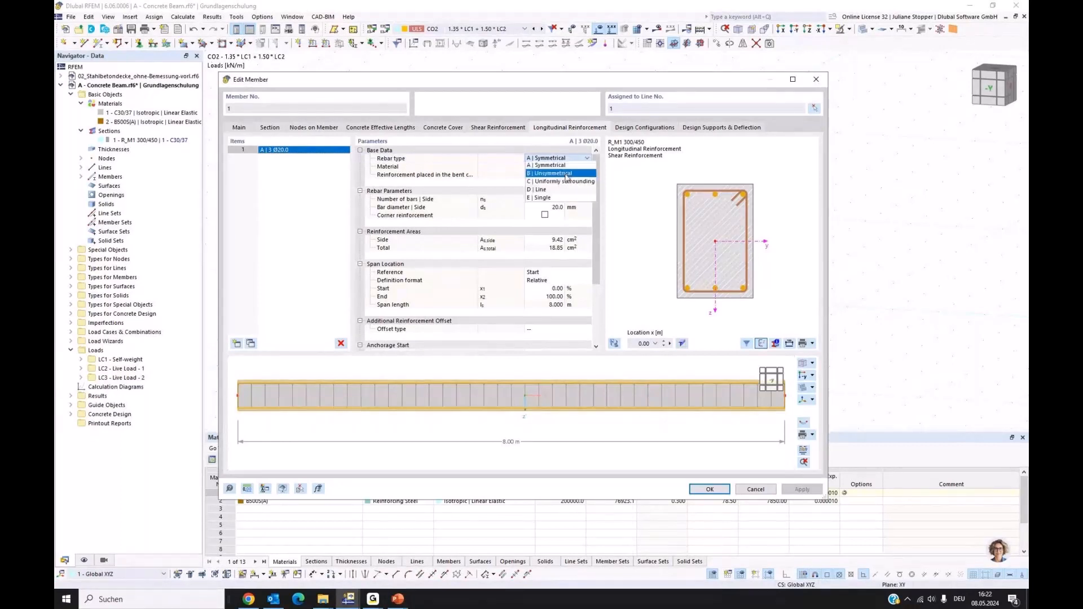
pyautogui.click(567, 179)
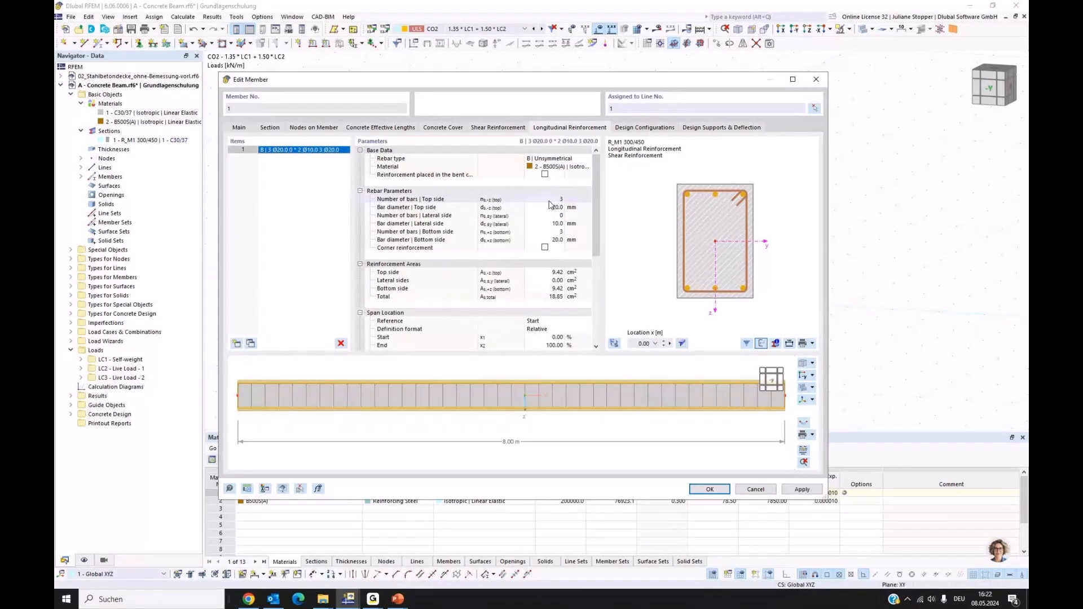
pyautogui.click(551, 207)
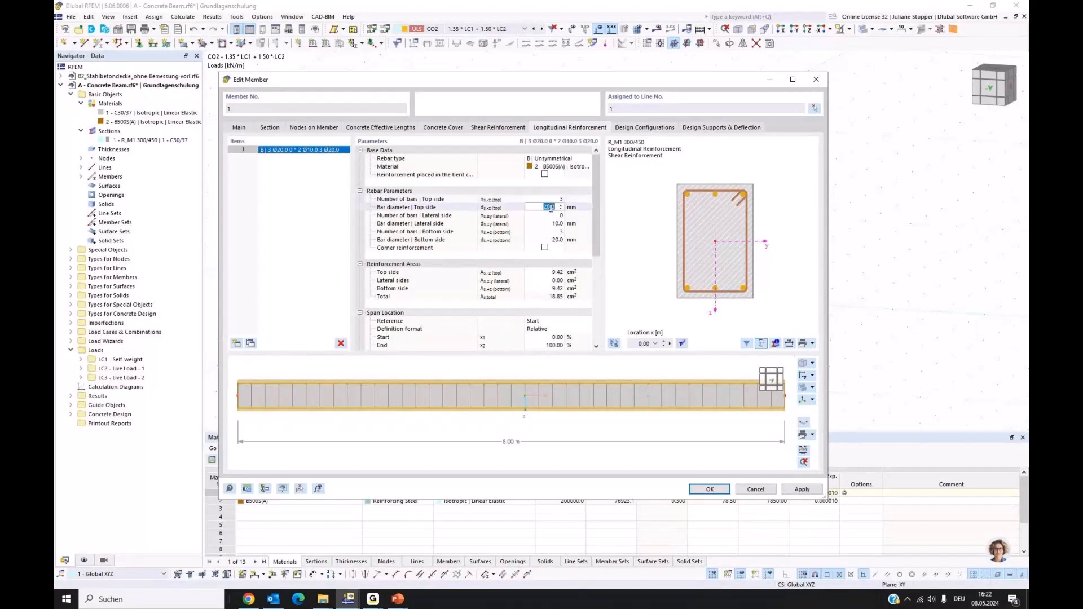
pyautogui.write('14')
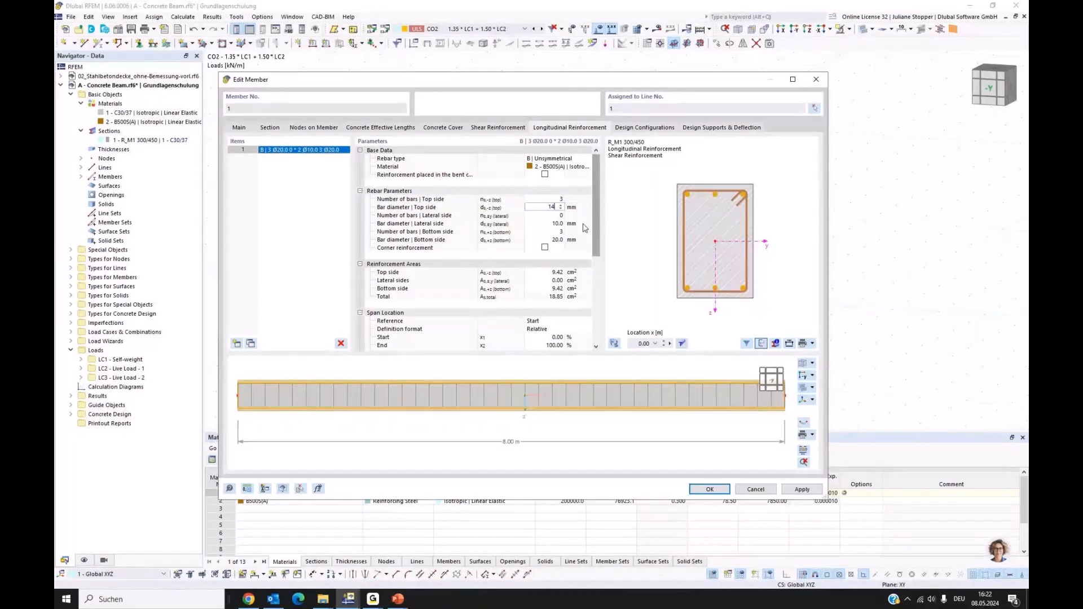
pyautogui.press('Return')
# - Set the number of lateral side bars in the longitudinal reinforcement to 1
pyautogui.click(558, 239)
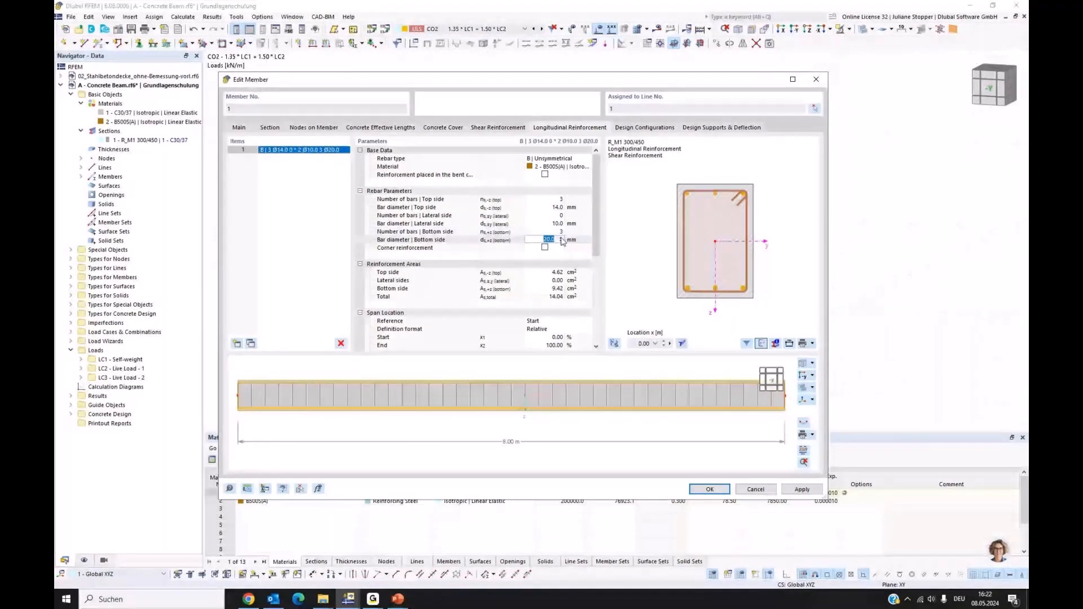
pyautogui.click(558, 215)
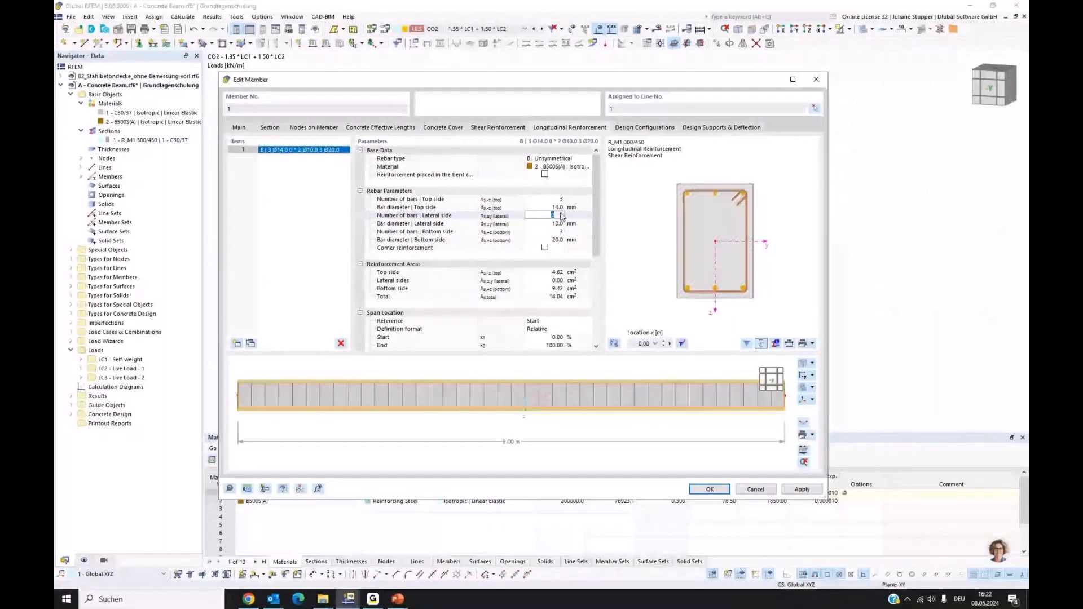
pyautogui.write('1')
pyautogui.click(559, 226)
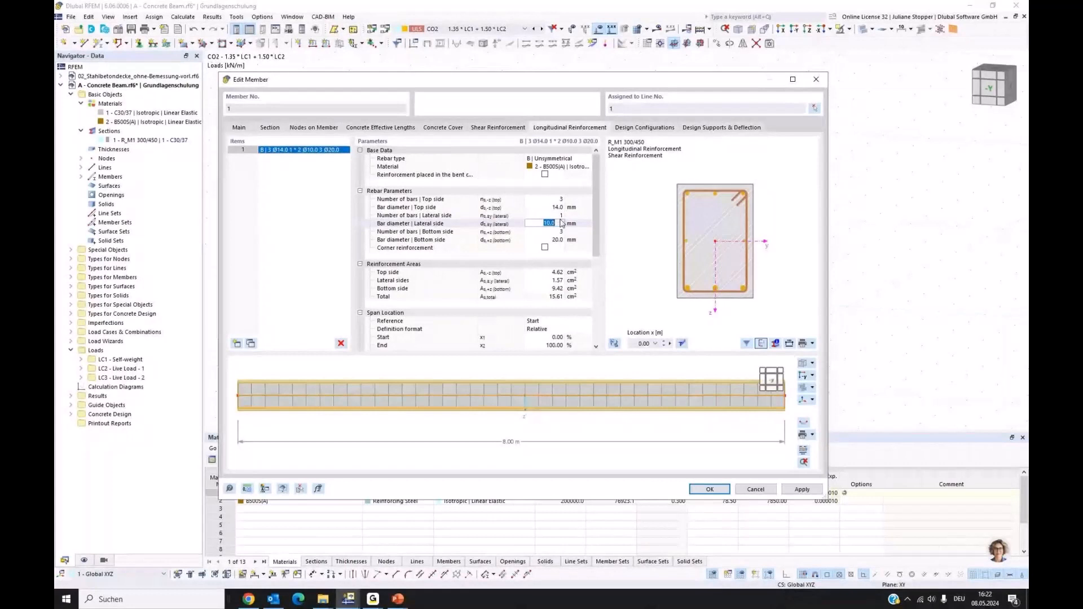
# - Set the number of lateral side bars in the longitudinal reinforcement to 0
pyautogui.click(560, 219)
pyautogui.write('0')
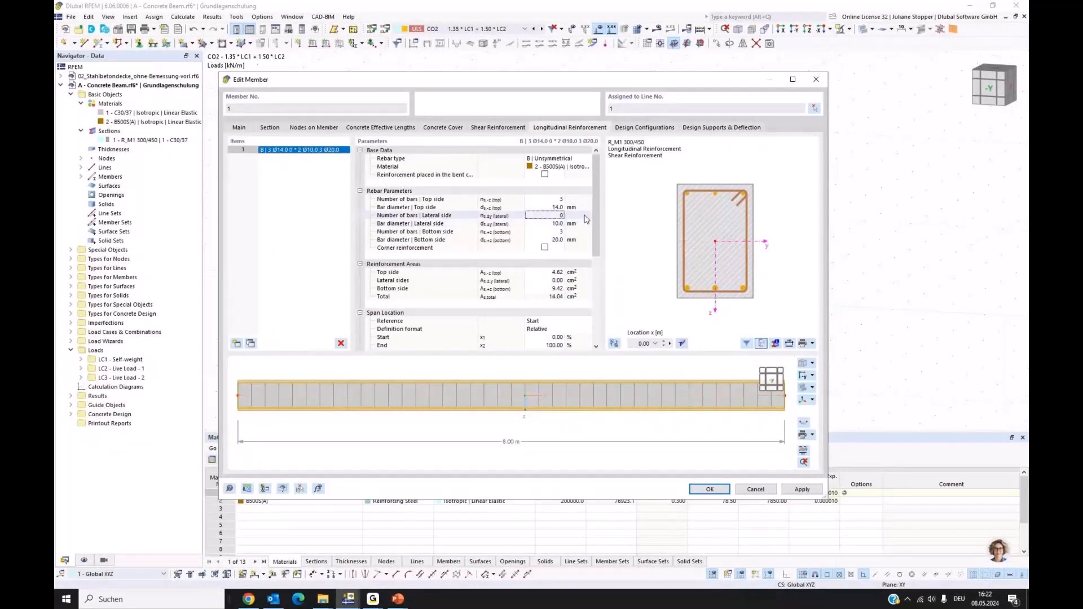
pyautogui.press('Return')
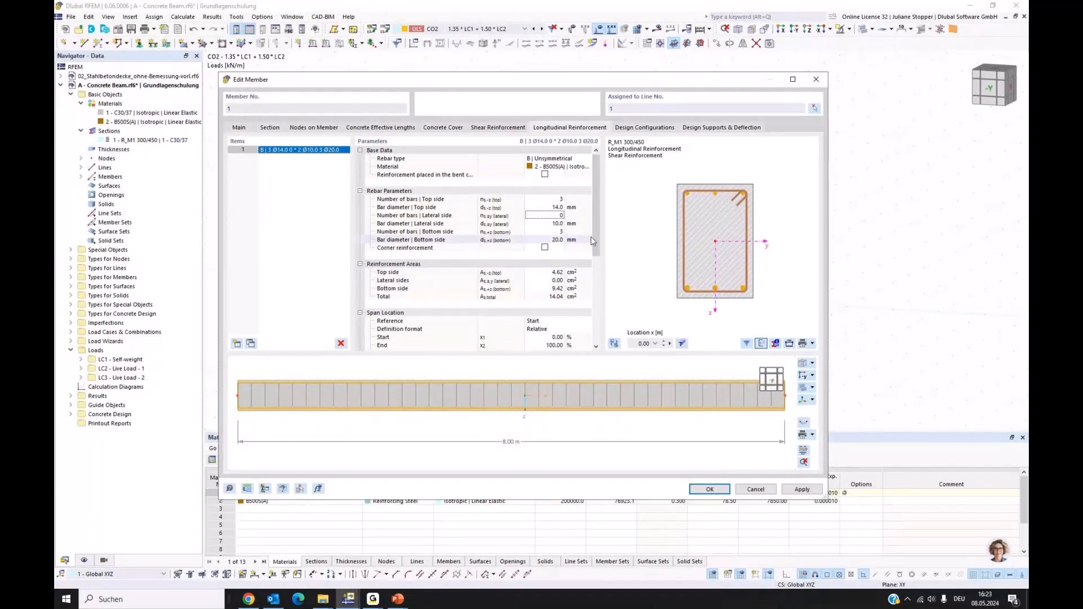
pyautogui.scroll(-4, 590, 236)
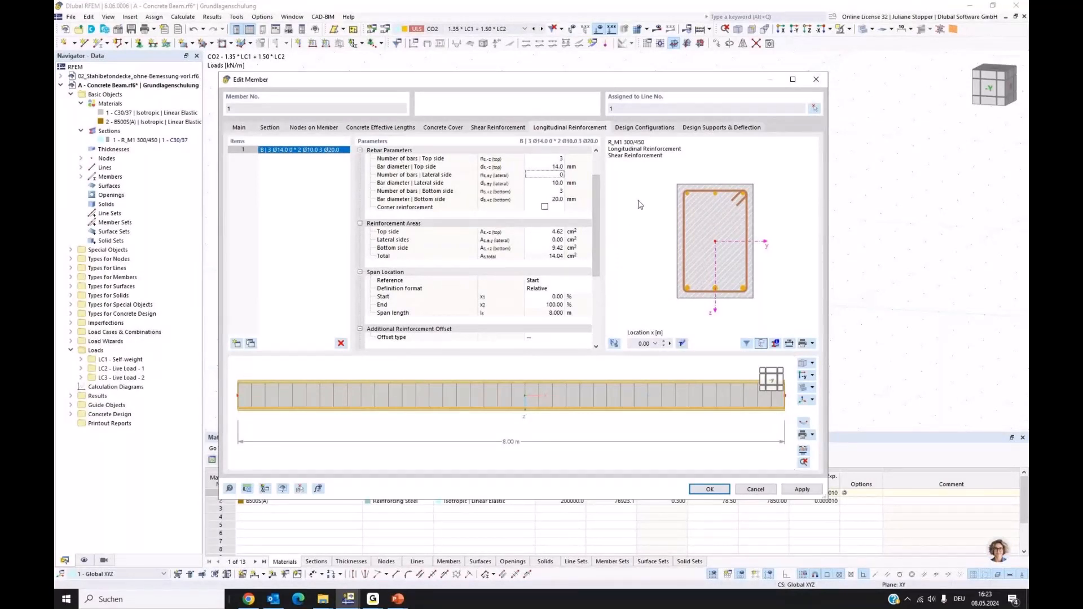
# - Deactivate the design of shear joint in the default ultimate configuration and review the default serviceability configuration
pyautogui.click(632, 129)
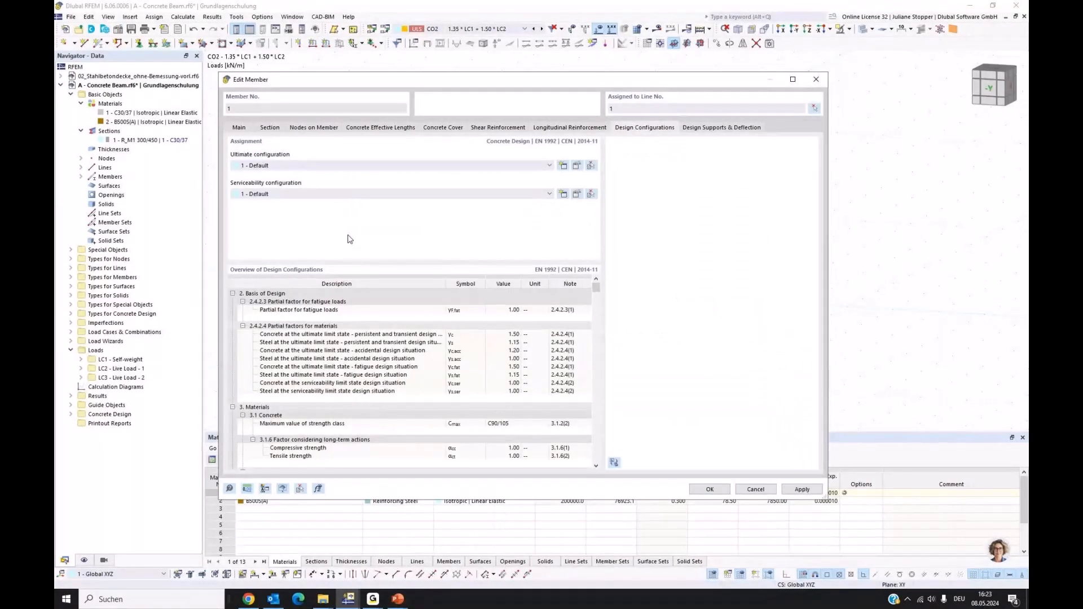
pyautogui.click(576, 167)
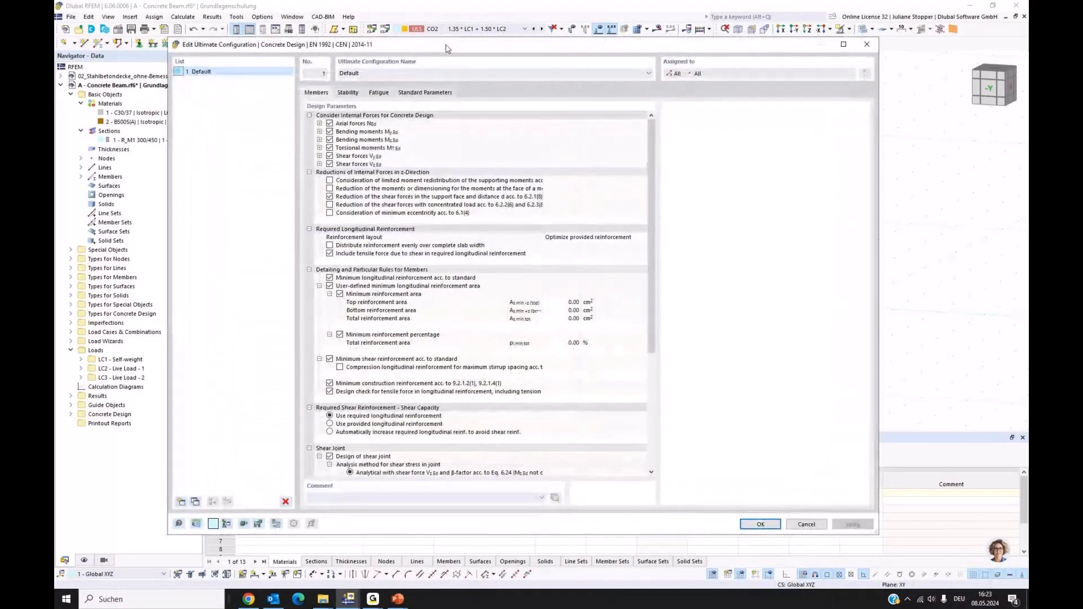
pyautogui.moveTo(446, 45); pyautogui.dragTo(447, 44)
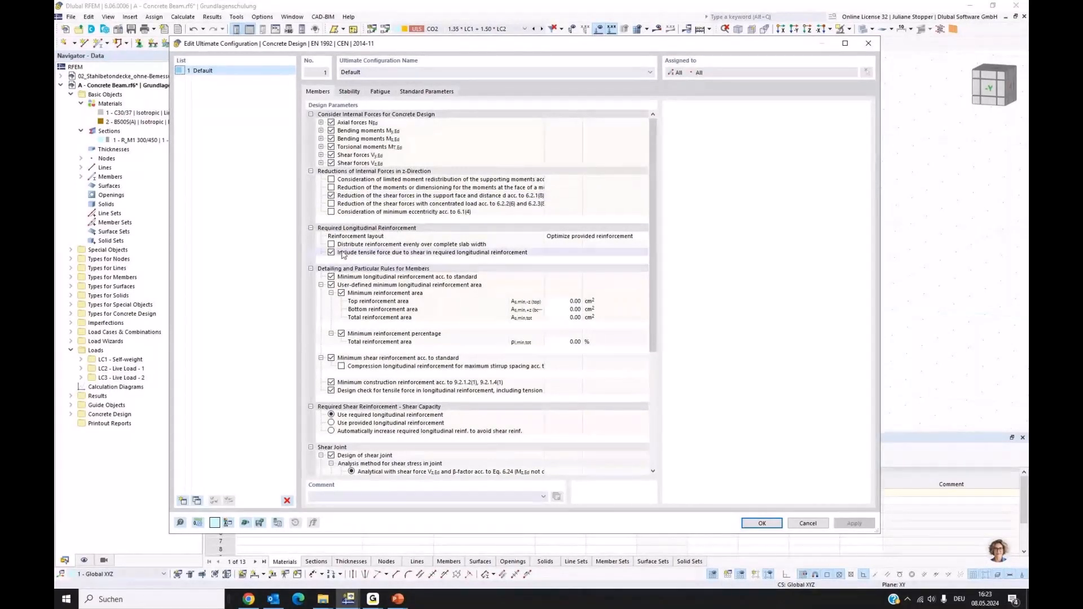
pyautogui.scroll(-1, 342, 254)
pyautogui.scroll(-1, 343, 254)
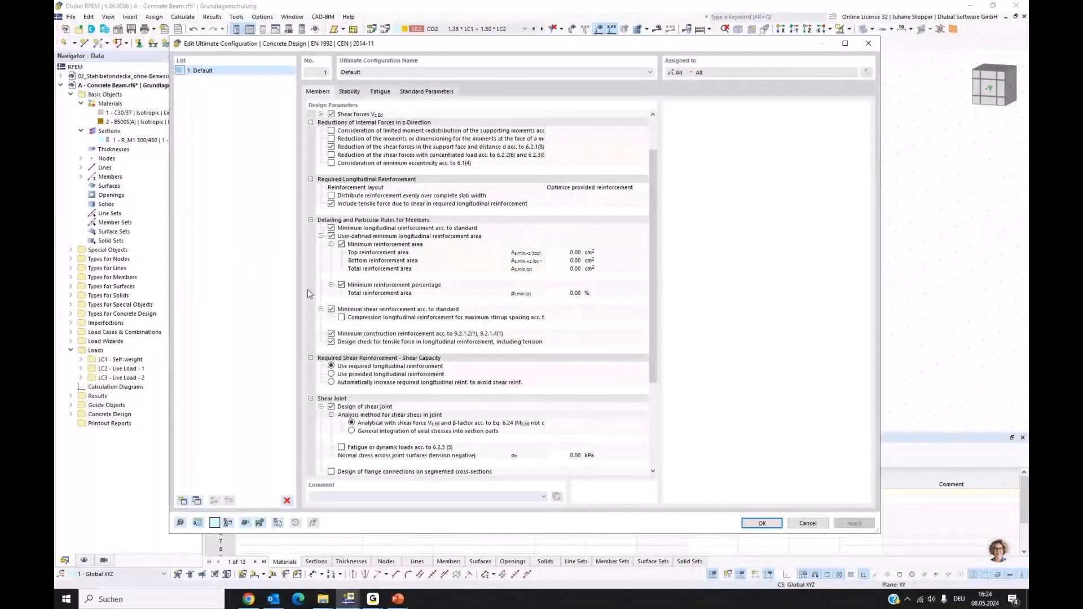
pyautogui.scroll(-1, 309, 294)
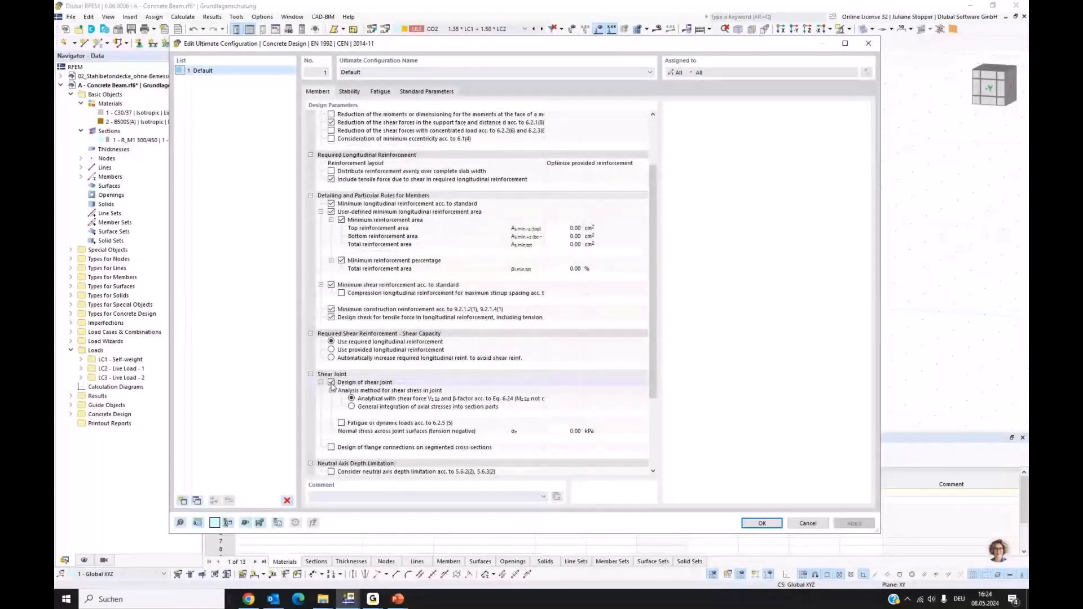
pyautogui.click(331, 382)
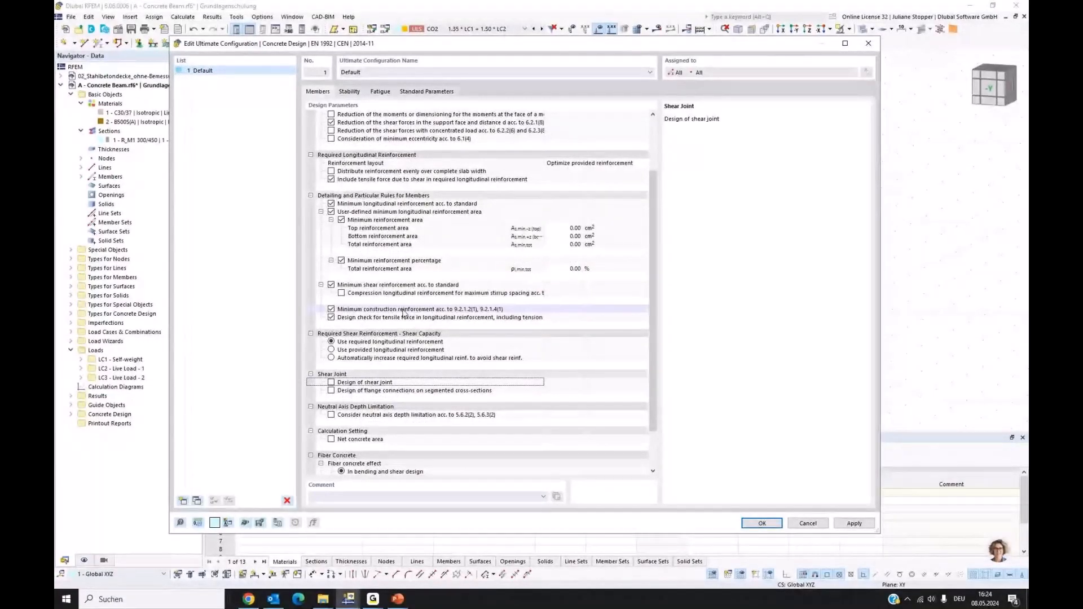
pyautogui.scroll(3, 404, 314)
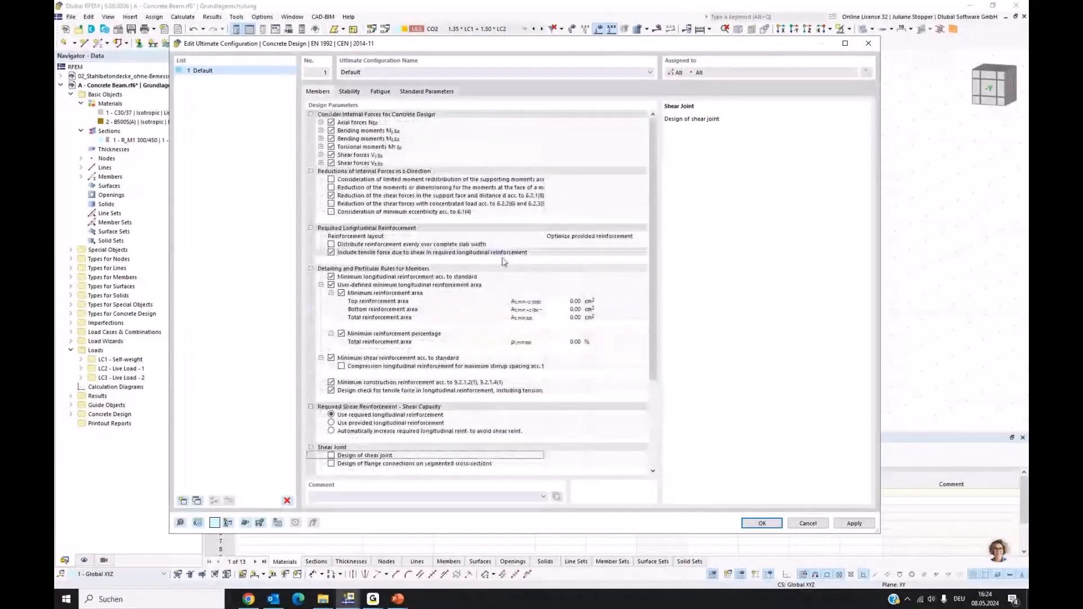
pyautogui.click(767, 530)
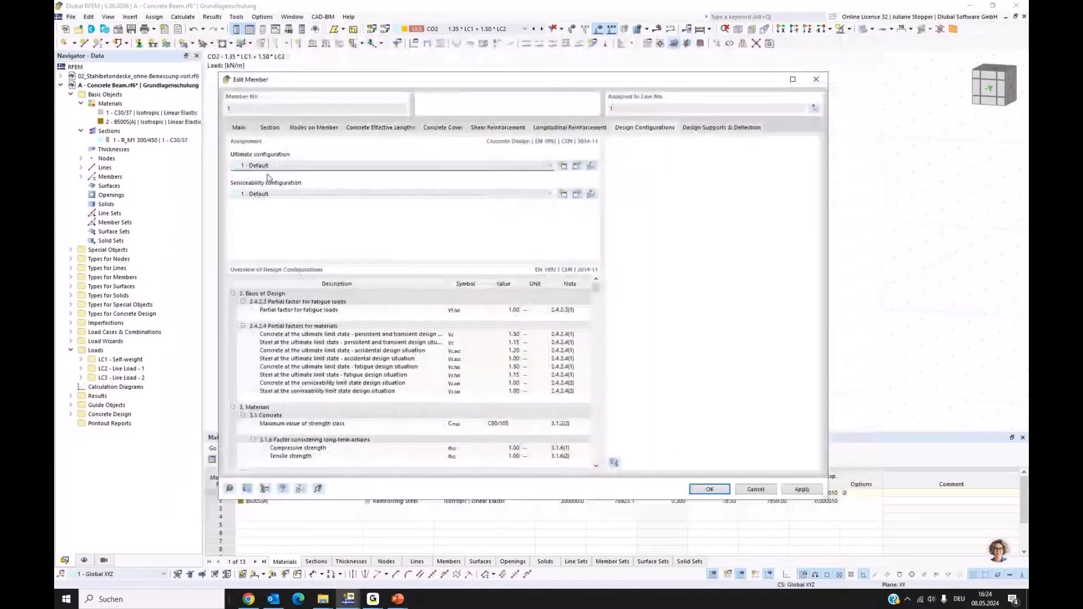
pyautogui.click(576, 195)
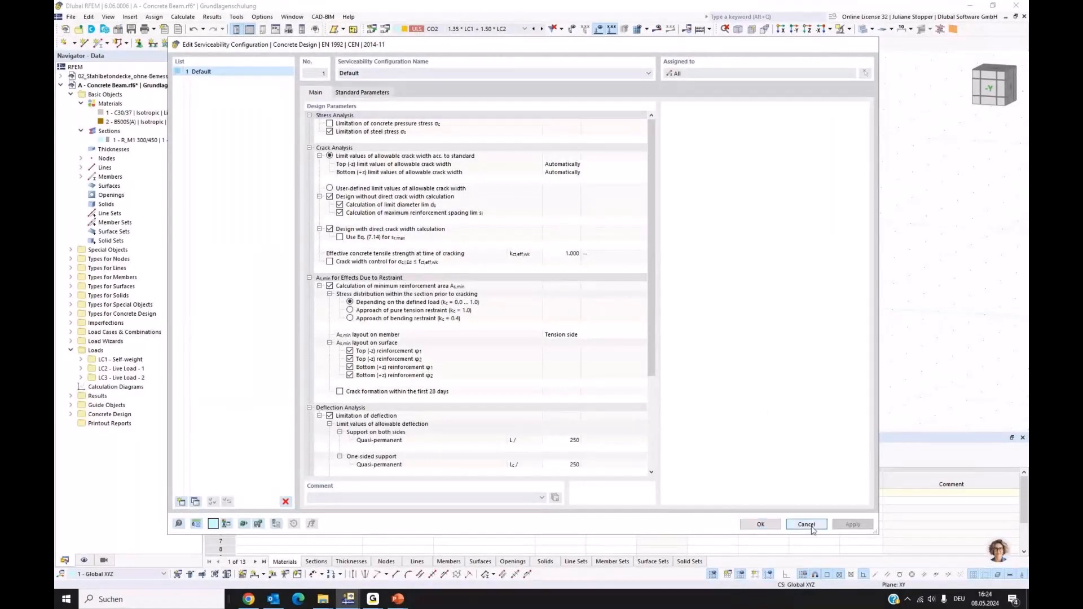
pyautogui.click(761, 524)
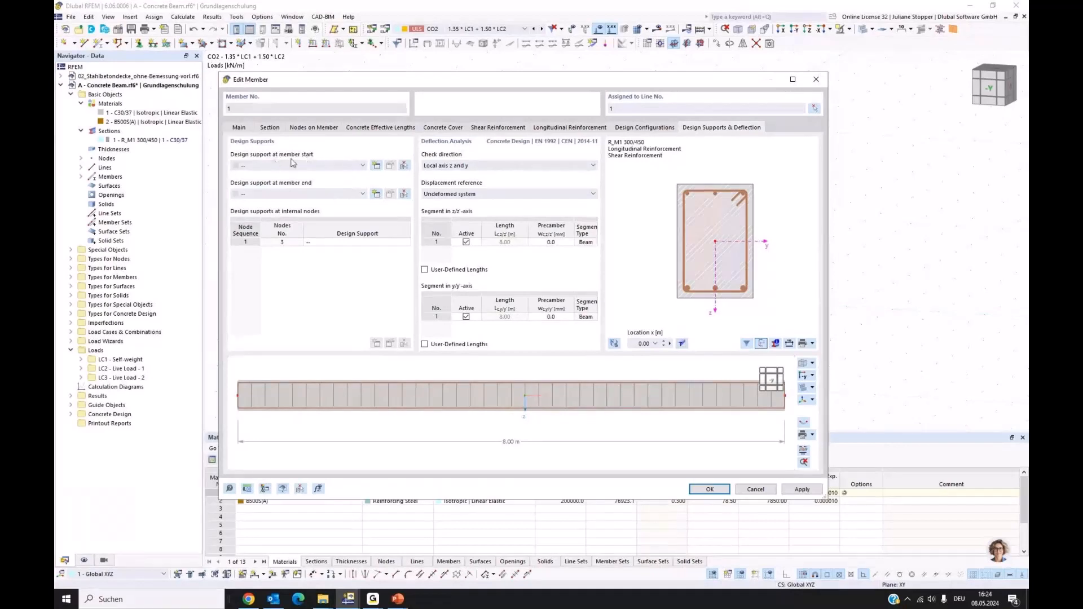
# - Create a concrete design support as a monolithic end support, without inner support and inactive for deflection design in the y/y'-axis
pyautogui.click(375, 166)
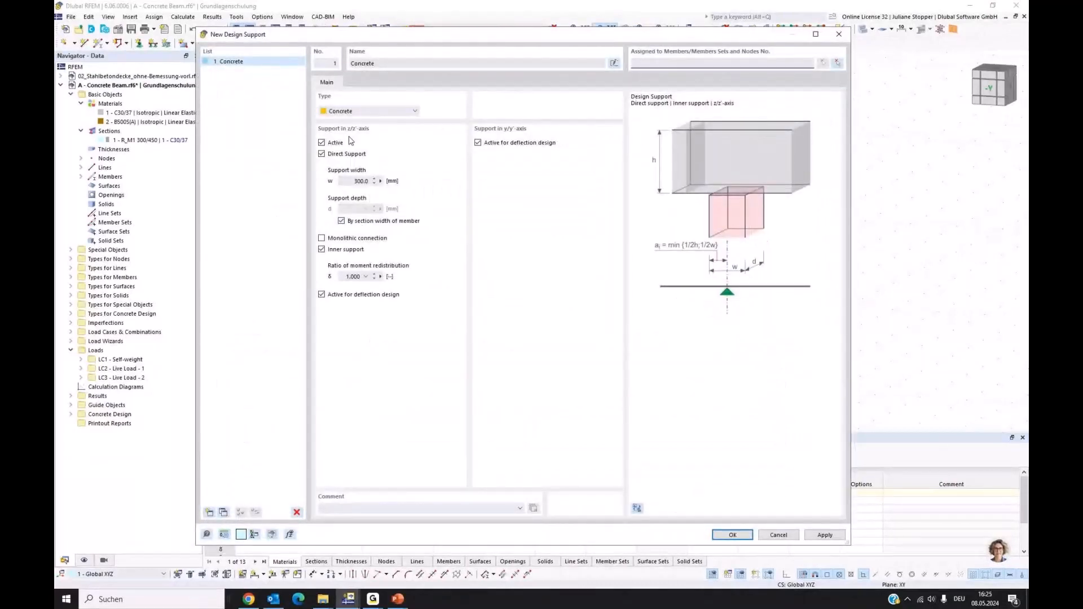
pyautogui.click(342, 250)
pyautogui.click(321, 238)
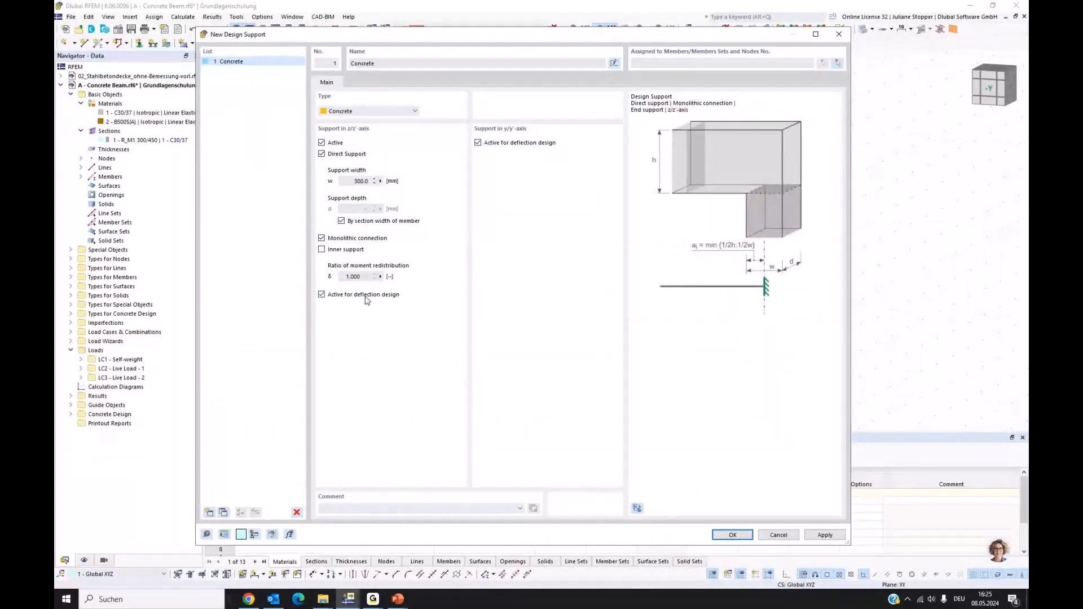
pyautogui.click(479, 143)
pyautogui.click(824, 534)
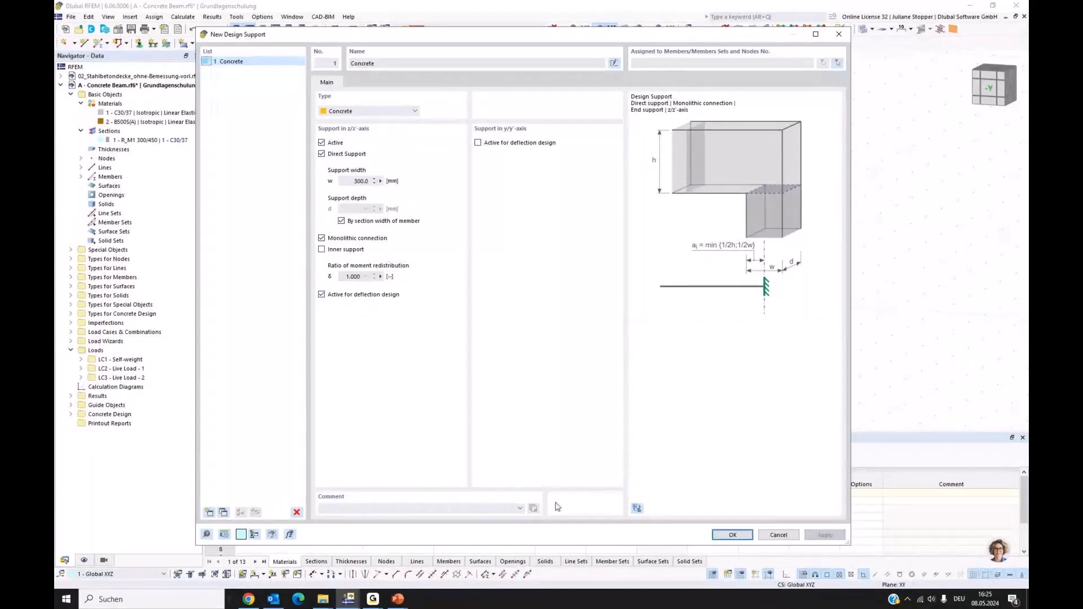
# - Copy the design support and make the copy an inner support without monolithic connection
pyautogui.click(223, 512)
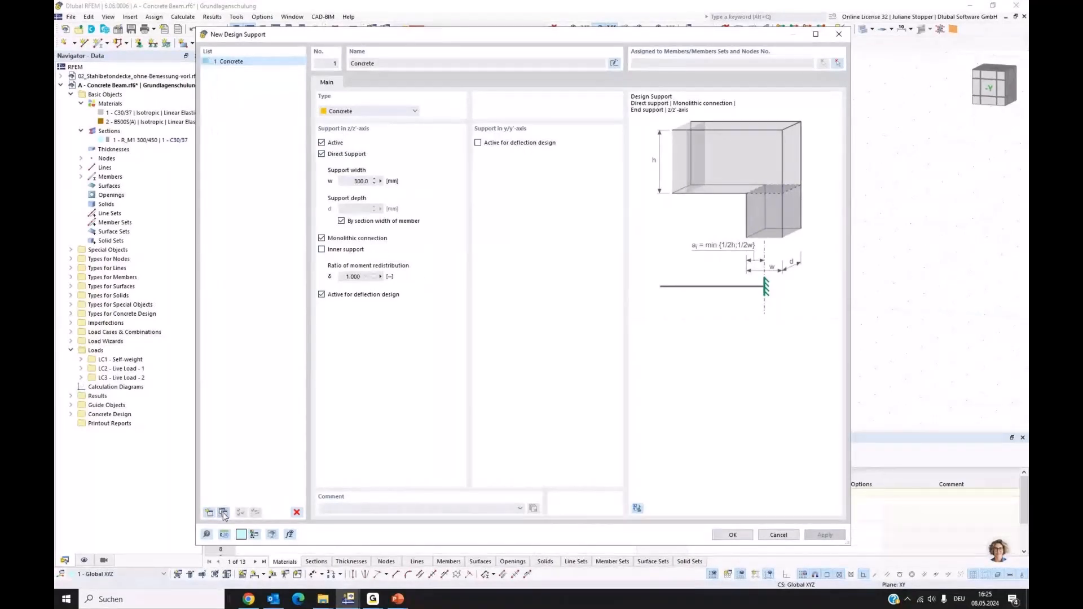
pyautogui.click(321, 249)
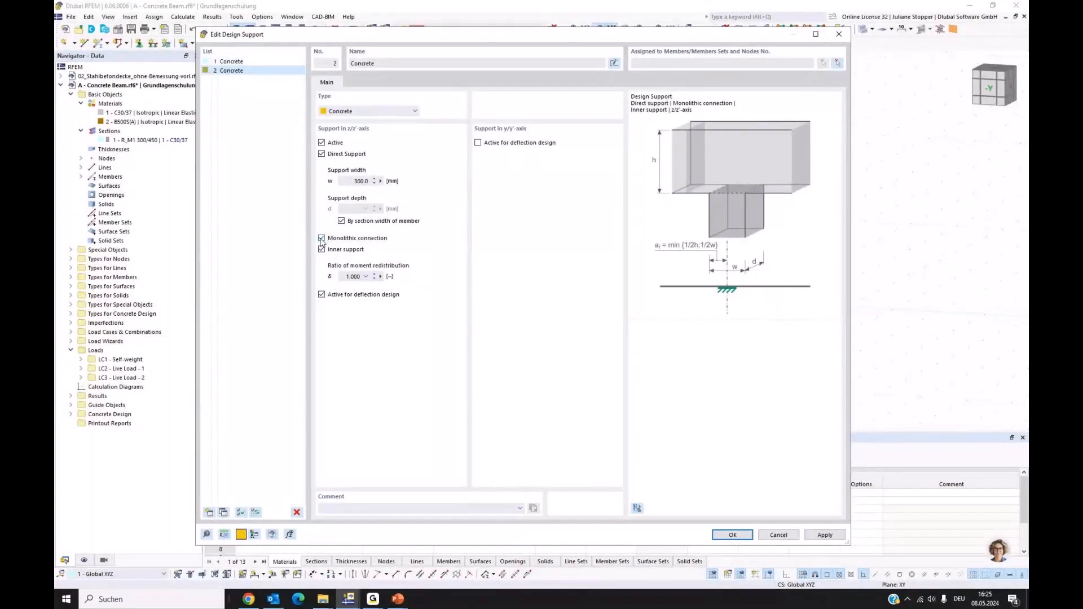
pyautogui.click(321, 238)
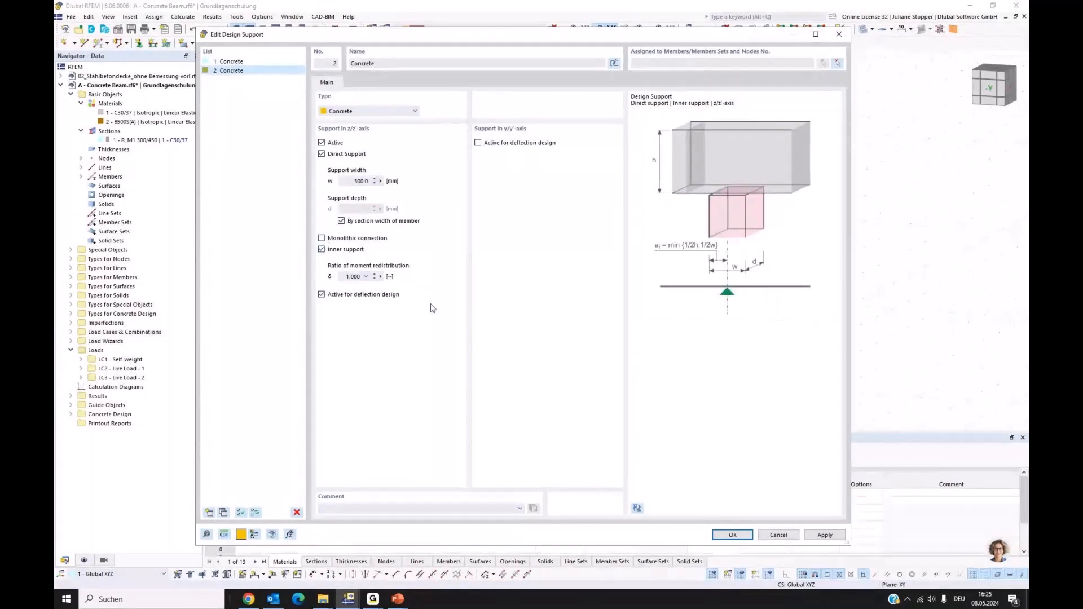
pyautogui.click(732, 534)
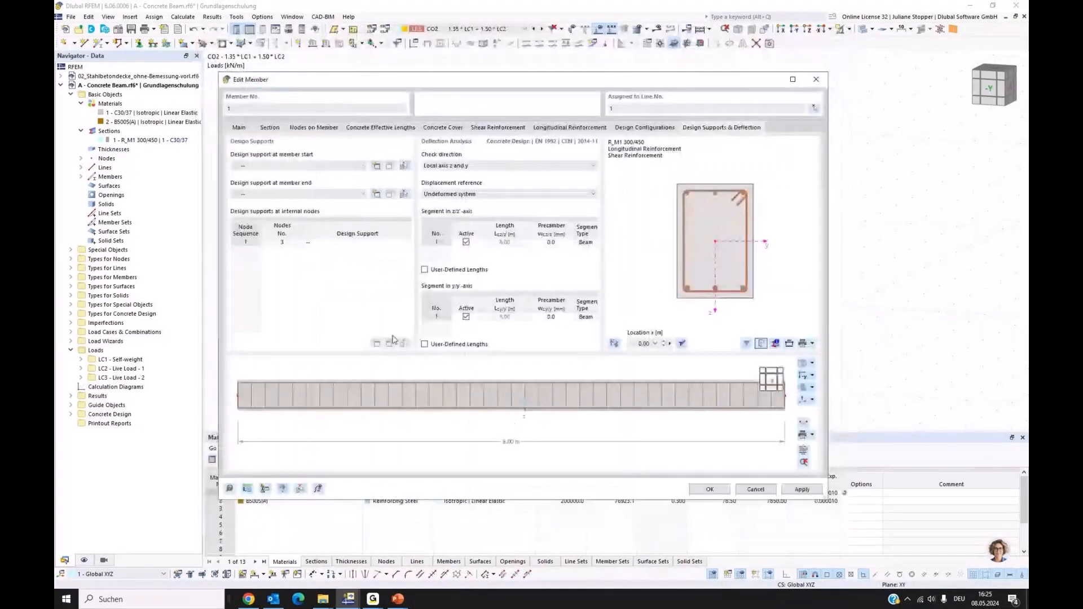
# - Assign design support 1 - Concrete to the member start and 2 - Concrete to internal node 3
pyautogui.click(299, 167)
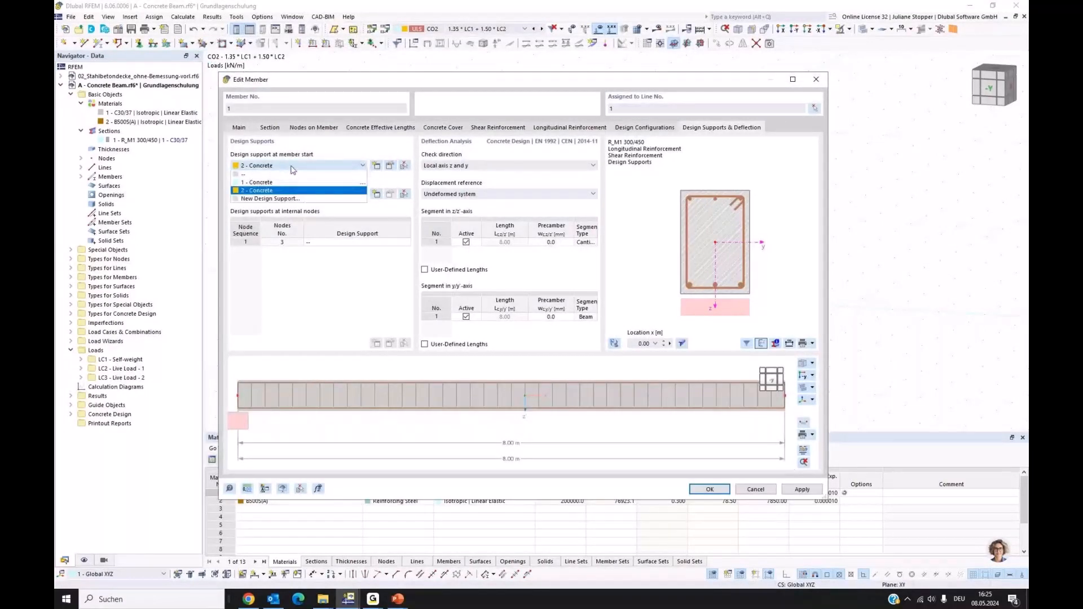
pyautogui.click(294, 168)
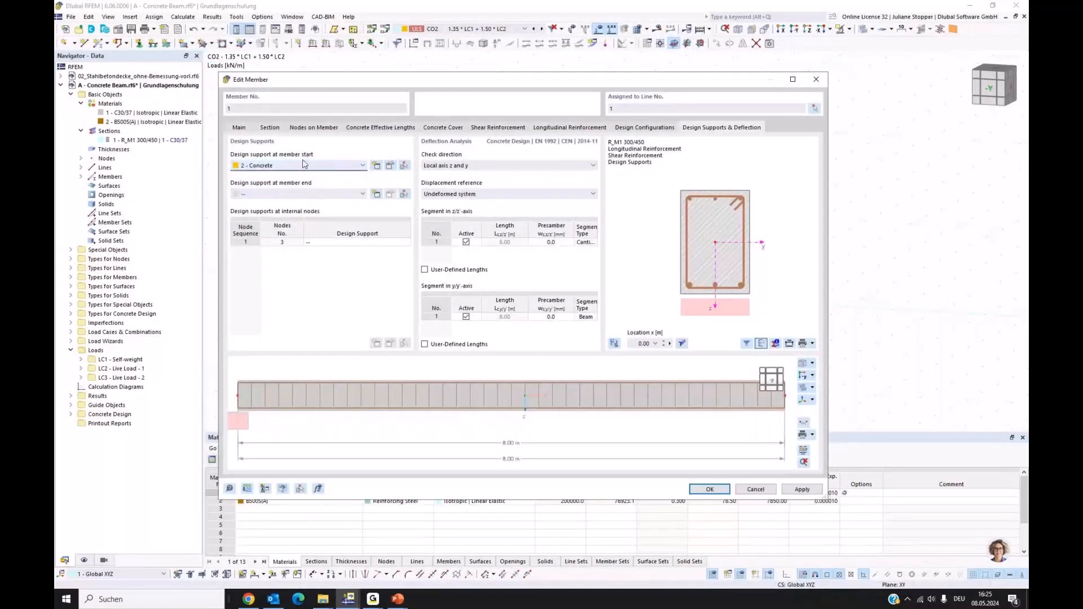
pyautogui.scroll(1, 292, 172)
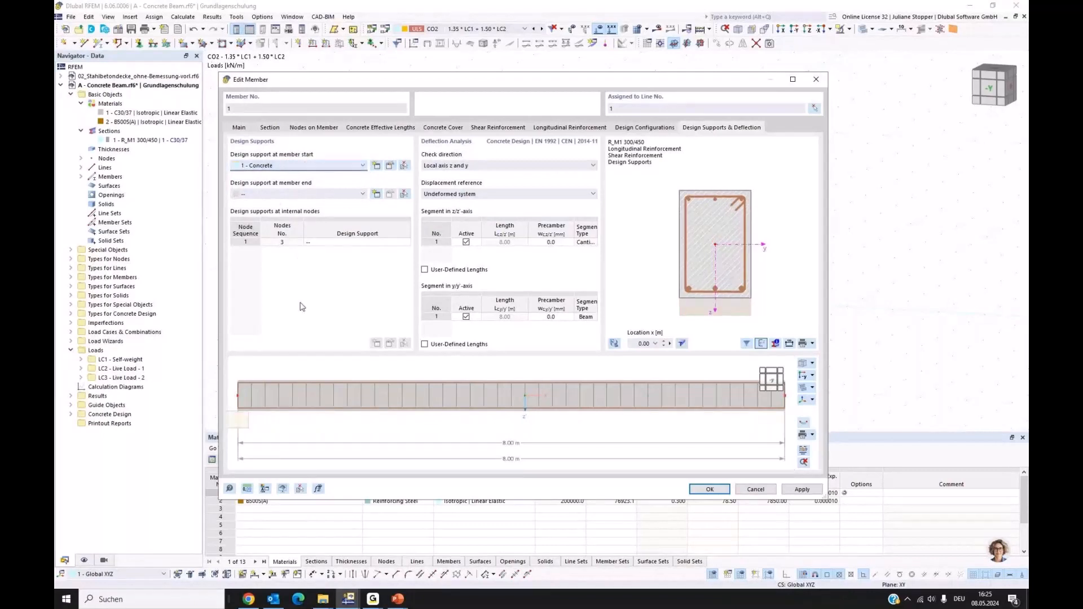
pyautogui.click(345, 242)
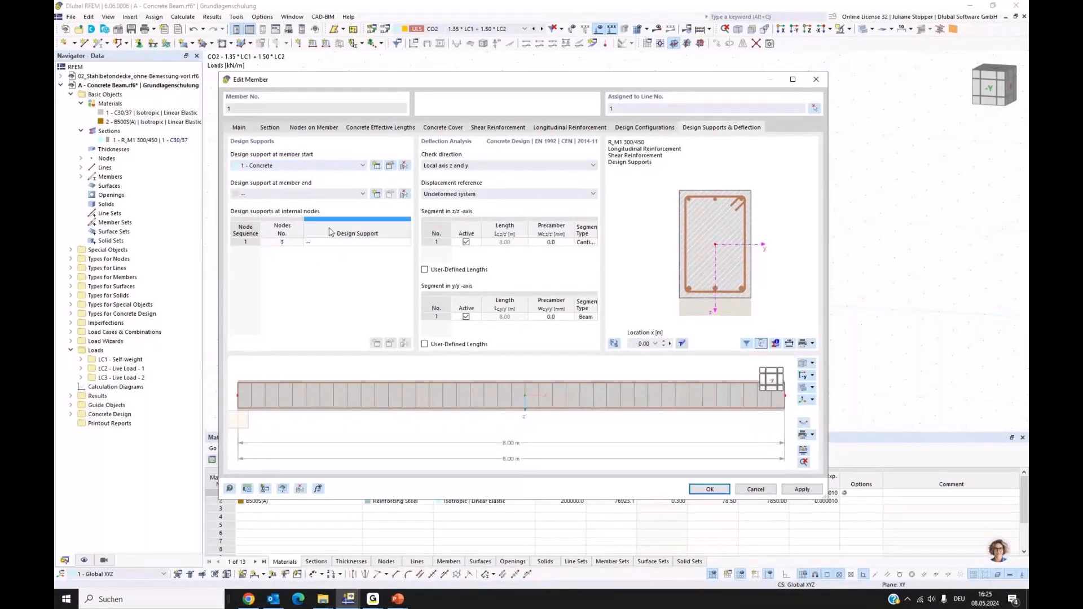
pyautogui.click(406, 242)
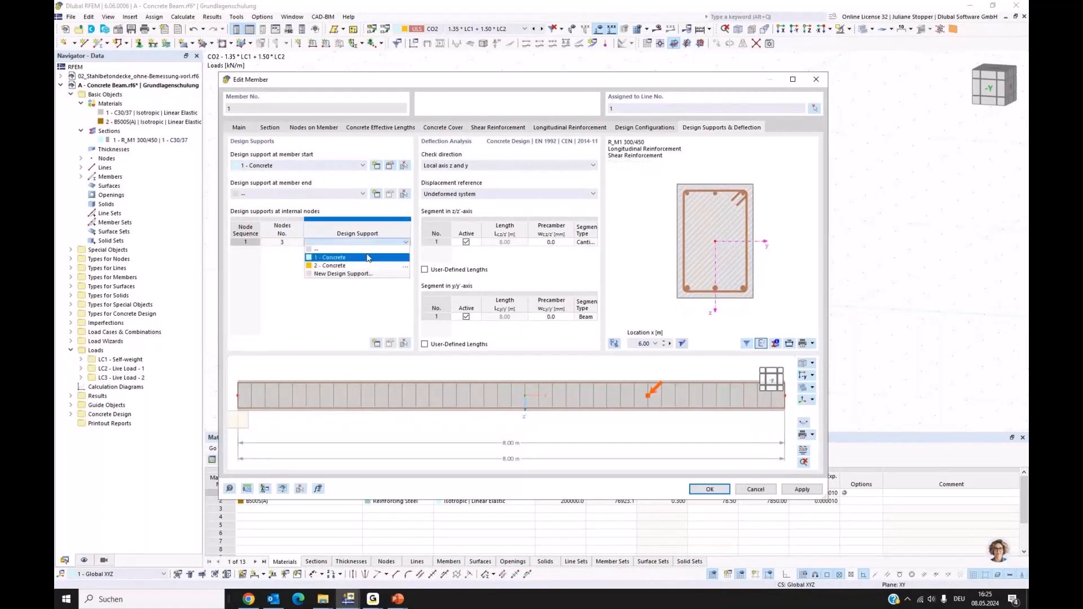
pyautogui.click(355, 266)
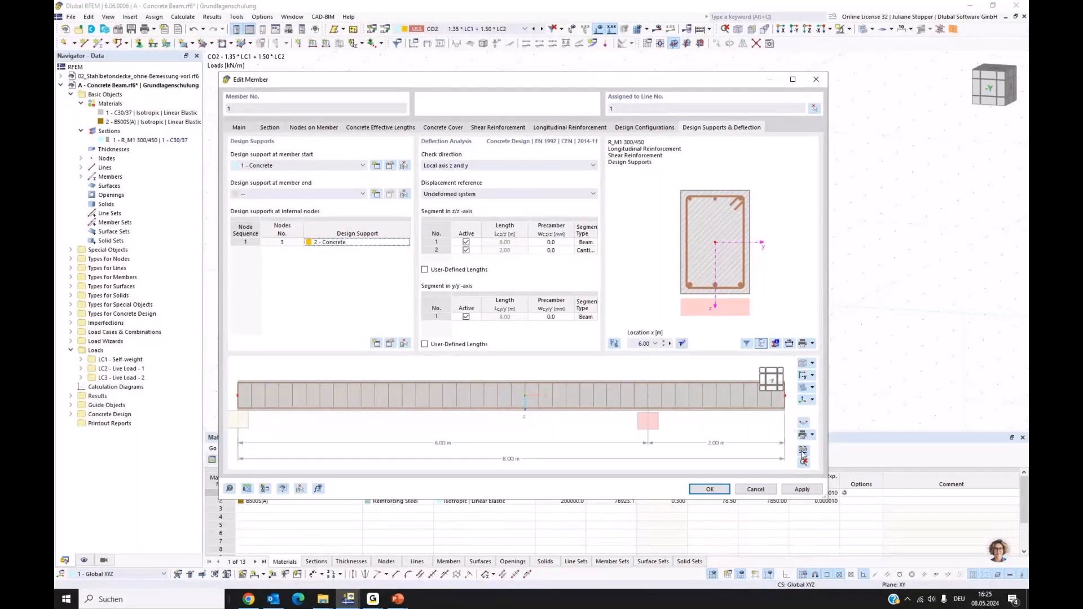
# - Review the member's longitudinal and shear reinforcement, and examine the Reinforcement Layout drawing with its graphics printing options
pyautogui.click(570, 128)
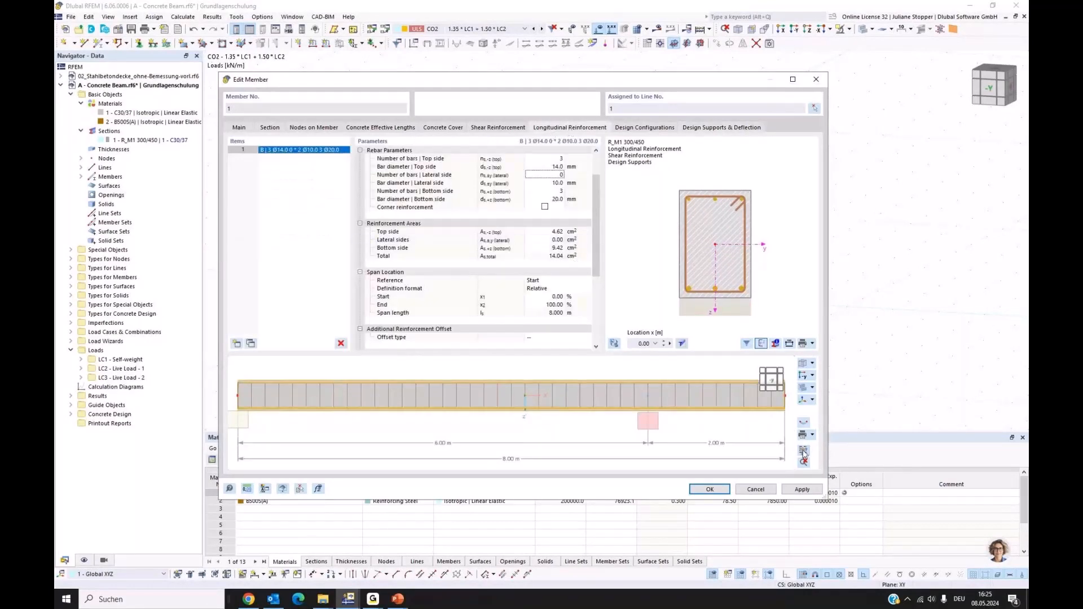
pyautogui.click(661, 128)
pyautogui.click(722, 128)
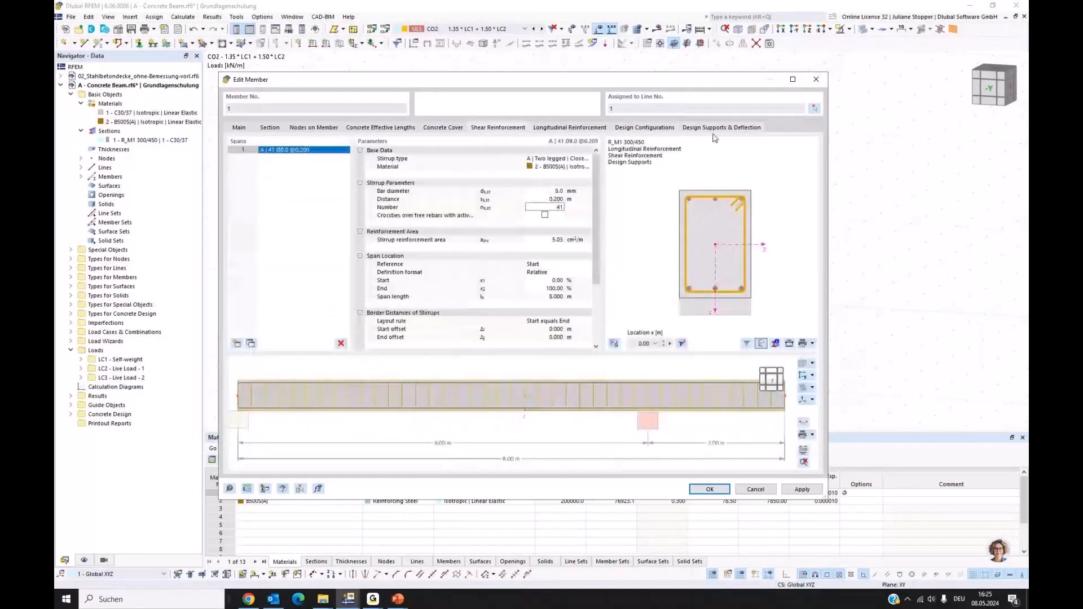
pyautogui.click(803, 461)
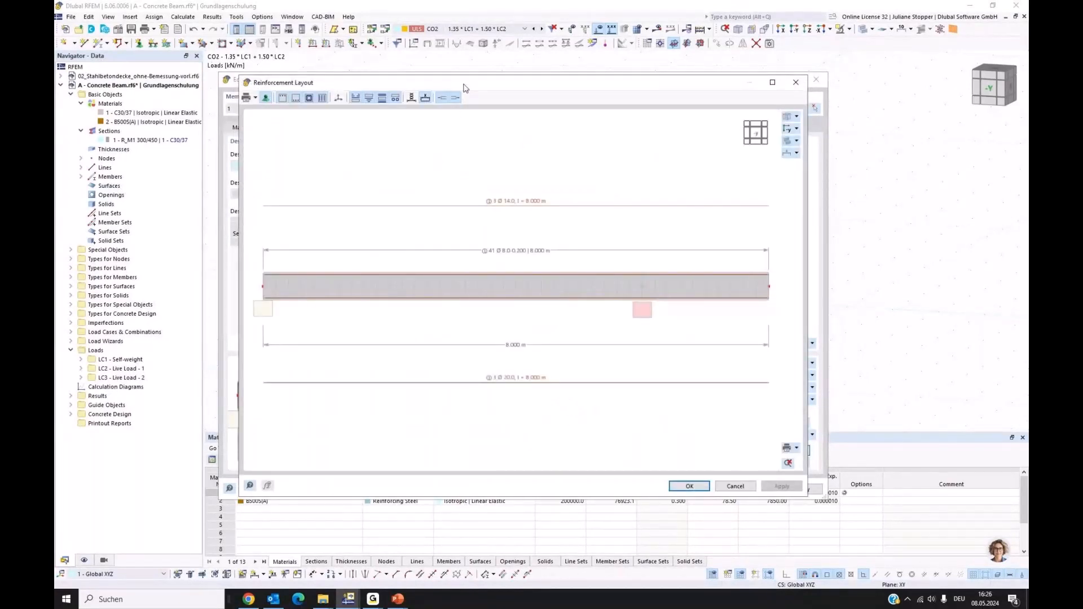
pyautogui.moveTo(463, 88); pyautogui.dragTo(479, 67)
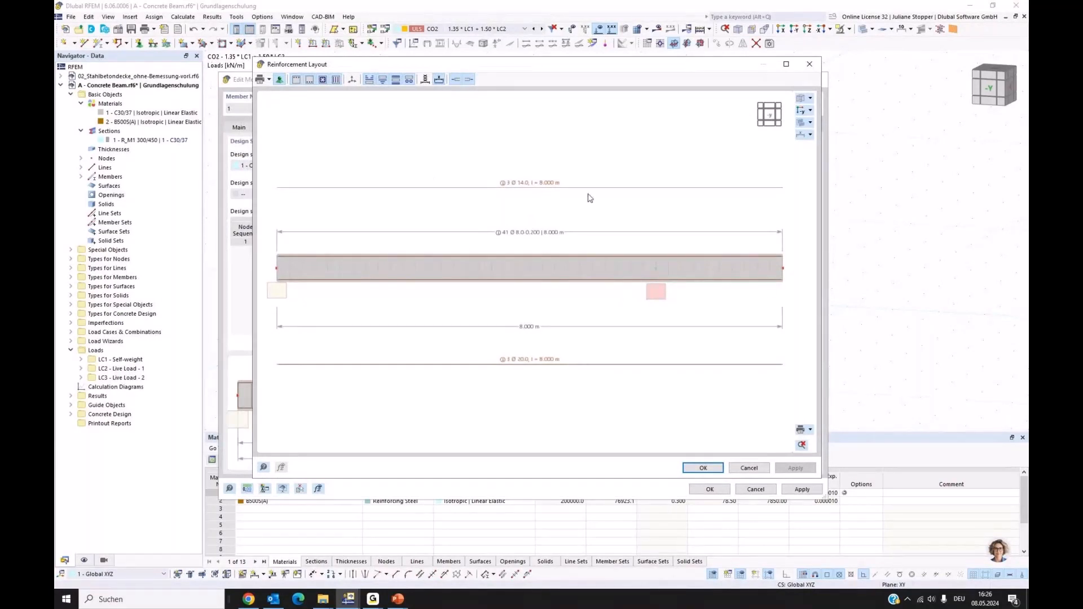
pyautogui.click(810, 430)
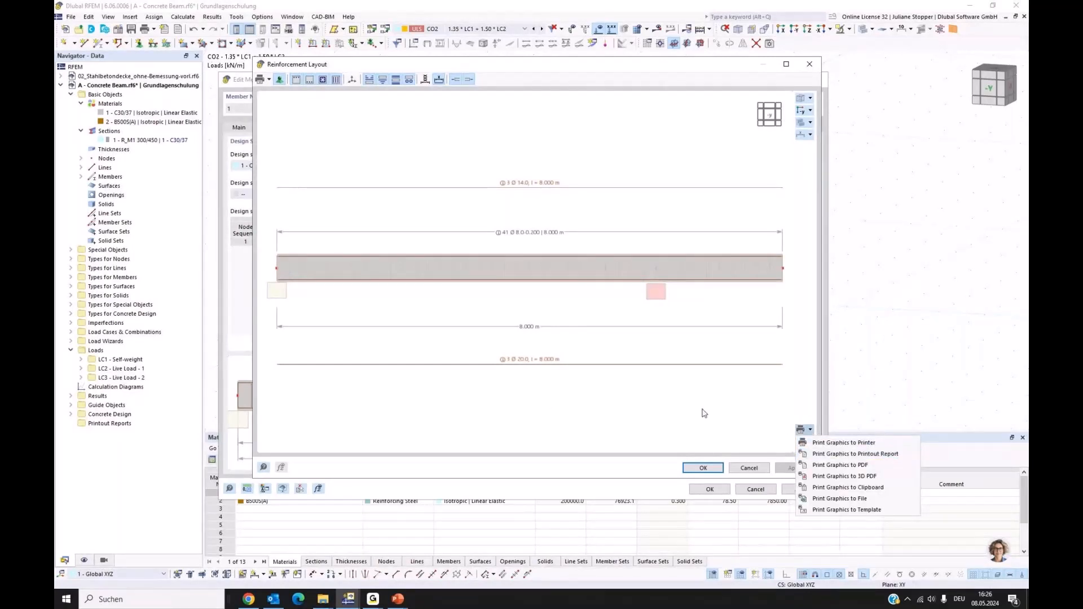
pyautogui.click(748, 468)
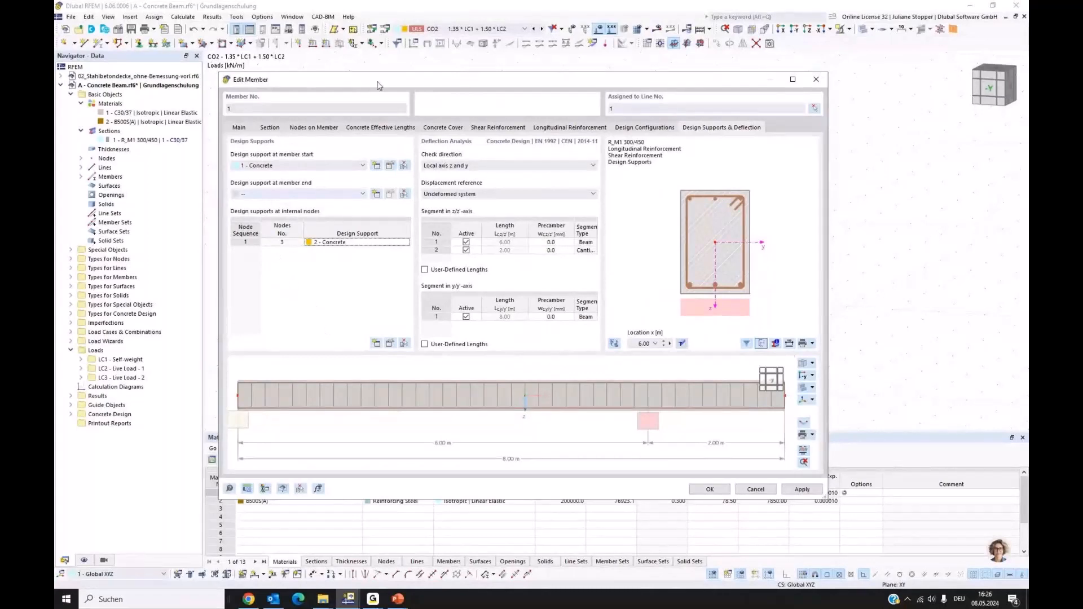
# - Open the online manual's Design Supports & Deflection page in the browser from the member dialog's help and read its introduction
pyautogui.moveTo(377, 85); pyautogui.dragTo(403, 74)
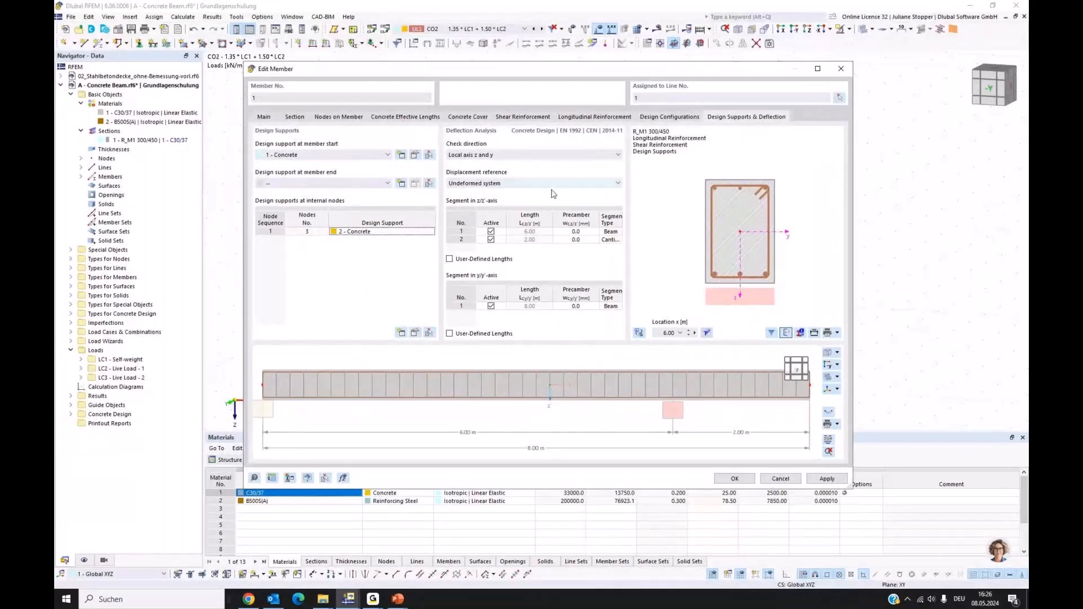
pyautogui.click(253, 480)
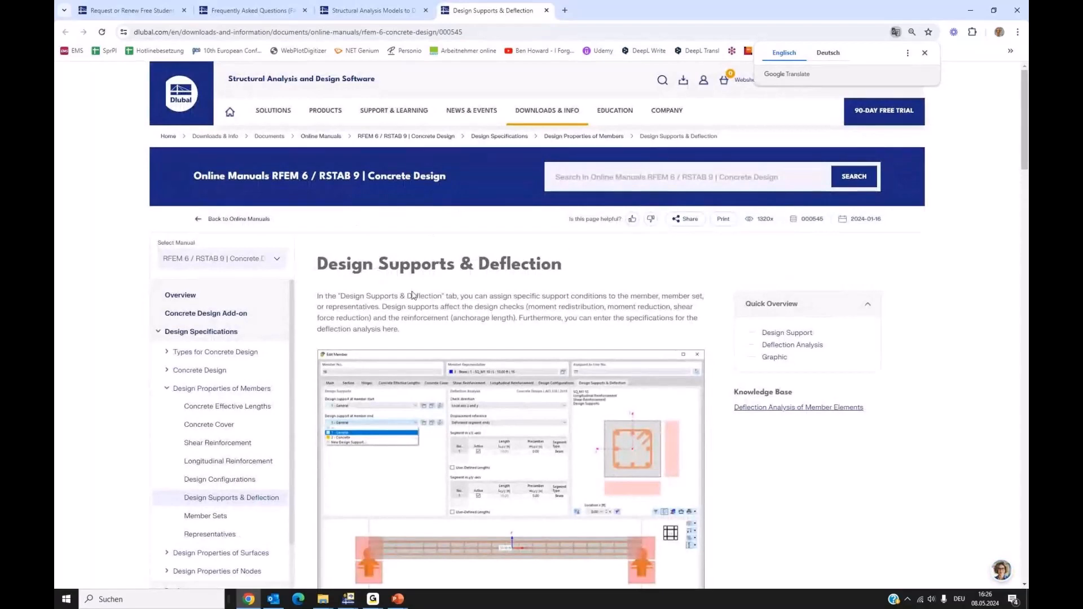
pyautogui.scroll(-1, 471, 299)
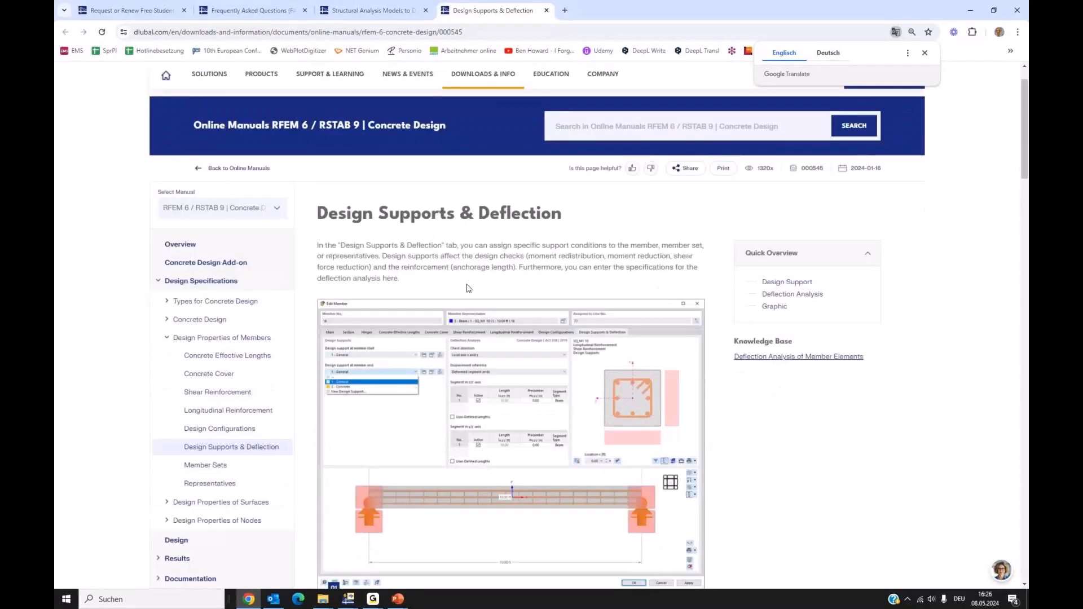
# - Read through the manual page's Design Support section and its example of creating a new design support
pyautogui.scroll(-1, 514, 210)
pyautogui.scroll(-12, 515, 211)
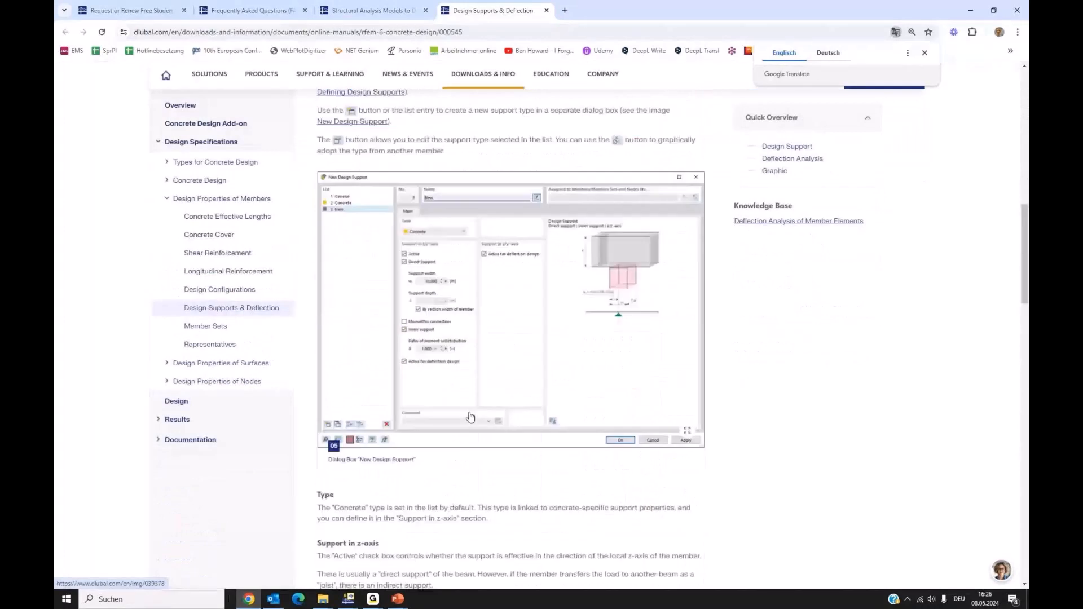
pyautogui.scroll(5, 470, 417)
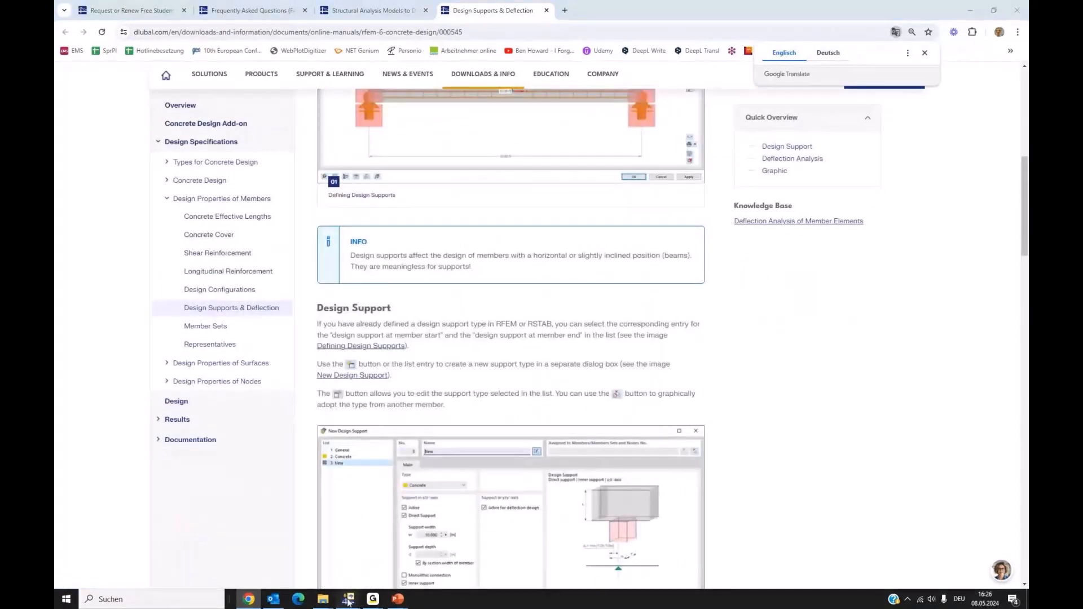
# - Switch back to RFEM and accept the member's edited design supports and reinforcement settings
pyautogui.click(349, 600)
pyautogui.click(393, 558)
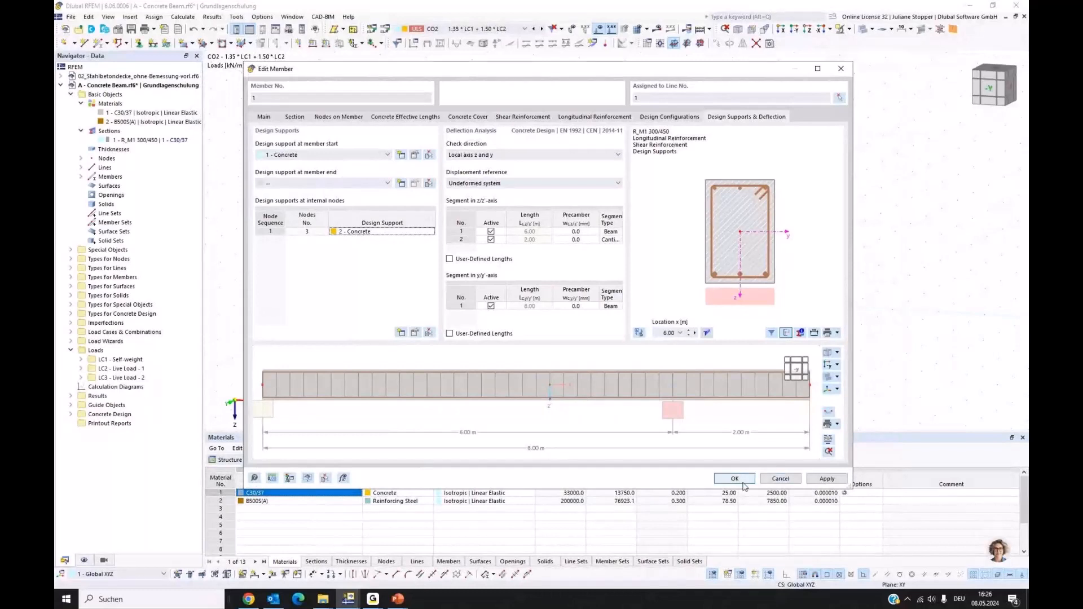
pyautogui.press('Return')
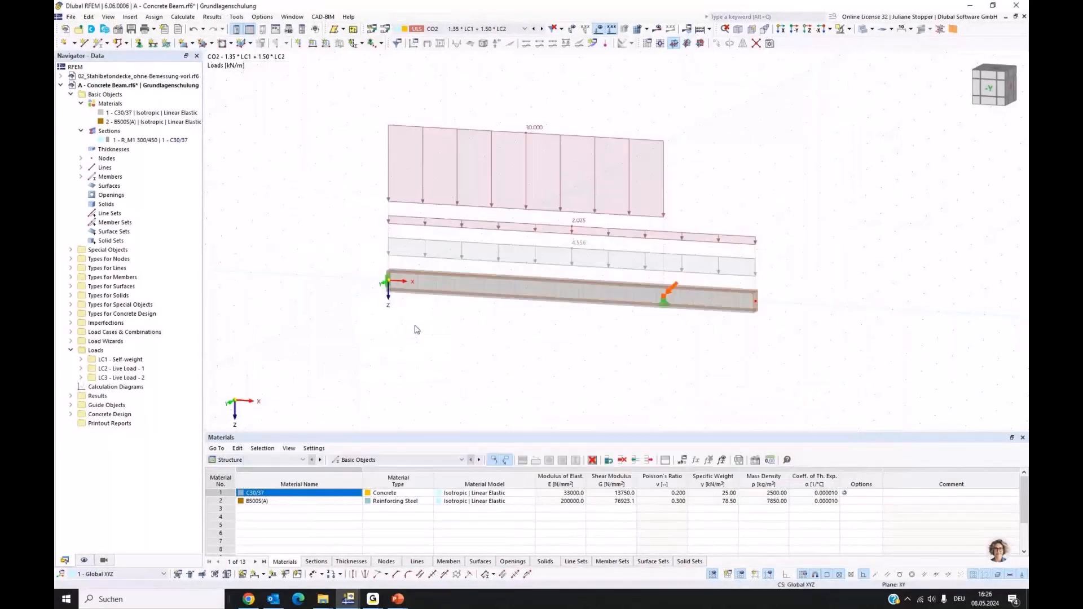
pyautogui.moveTo(556, 348); pyautogui.dragTo(548, 335, button='middle')
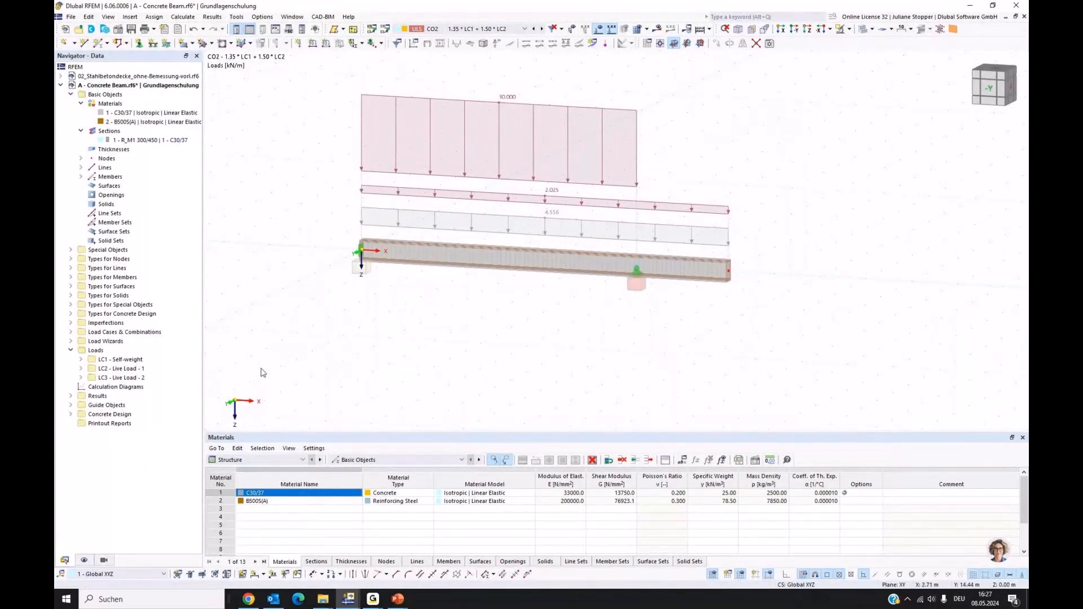
# - Review the XC1 concrete durability under Types for Concrete Design and leave it without changes
pyautogui.click(71, 94)
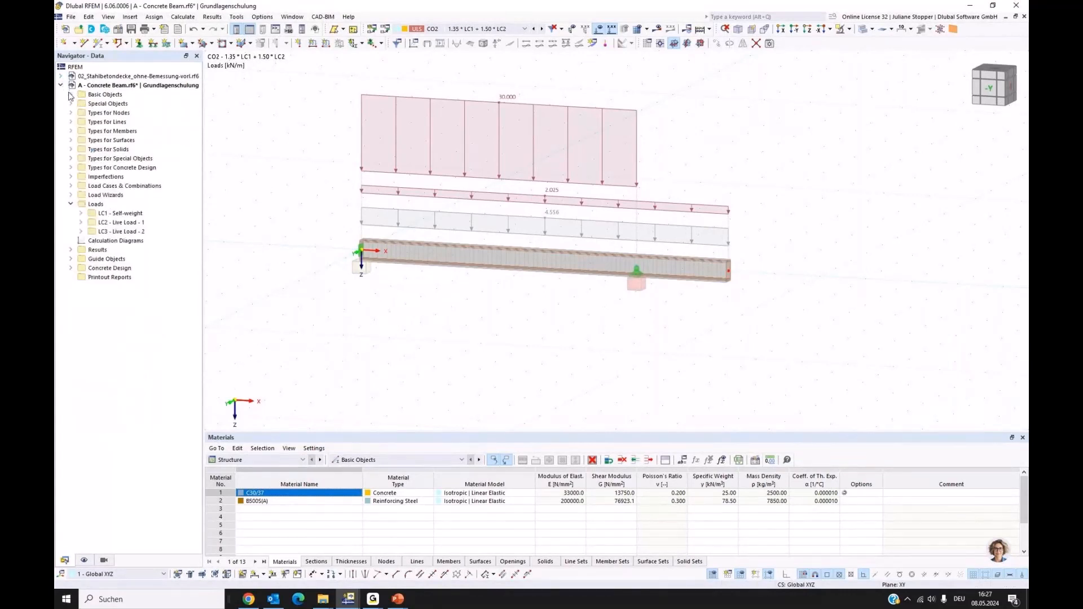
pyautogui.click(70, 204)
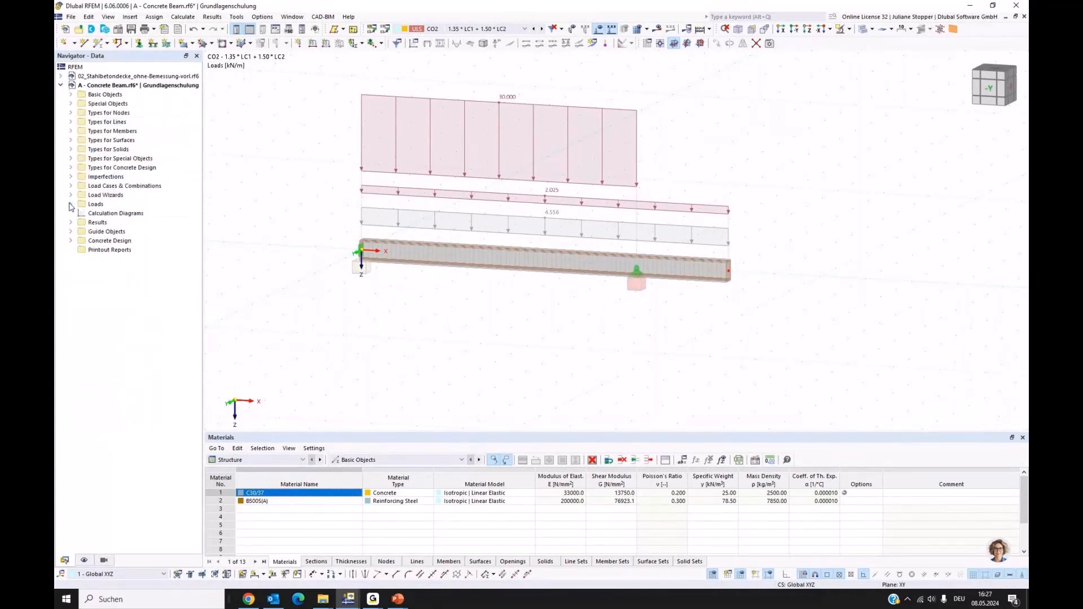
pyautogui.click(70, 168)
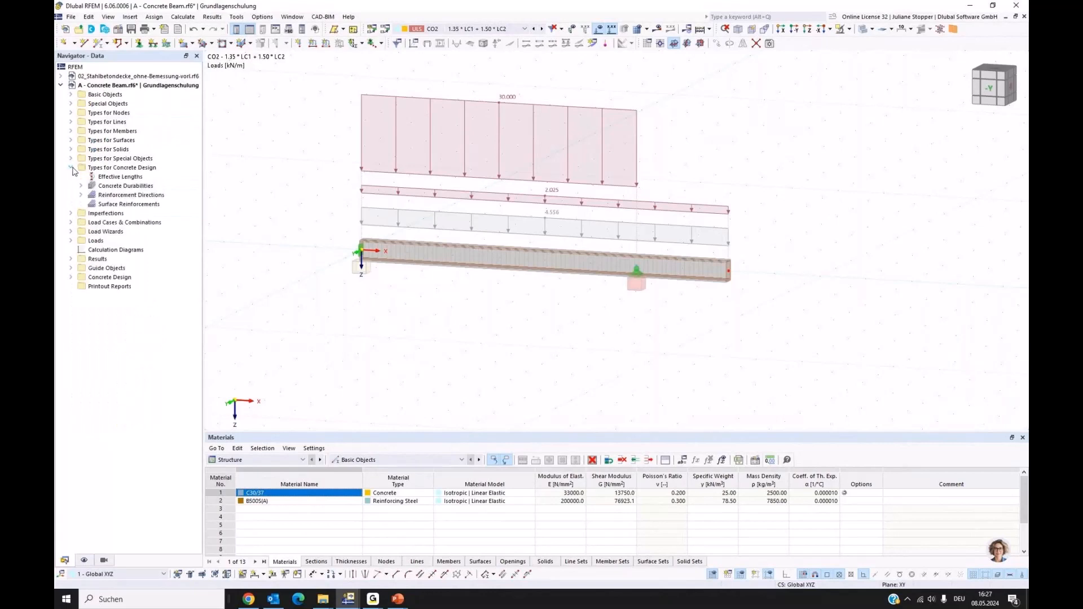
pyautogui.click(81, 185)
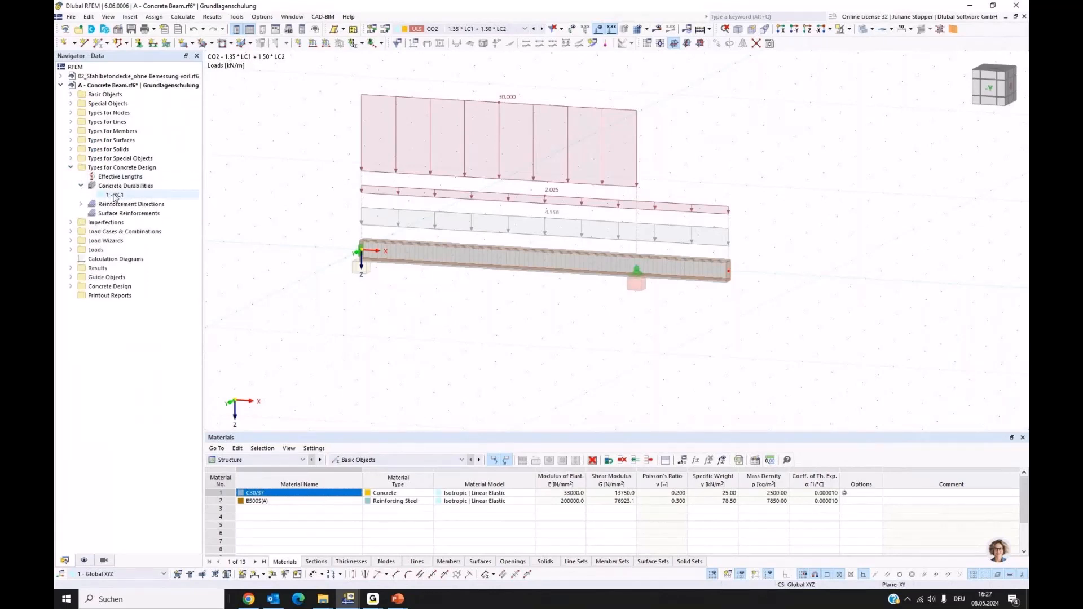
pyautogui.click(117, 196)
pyautogui.doubleClick(118, 196)
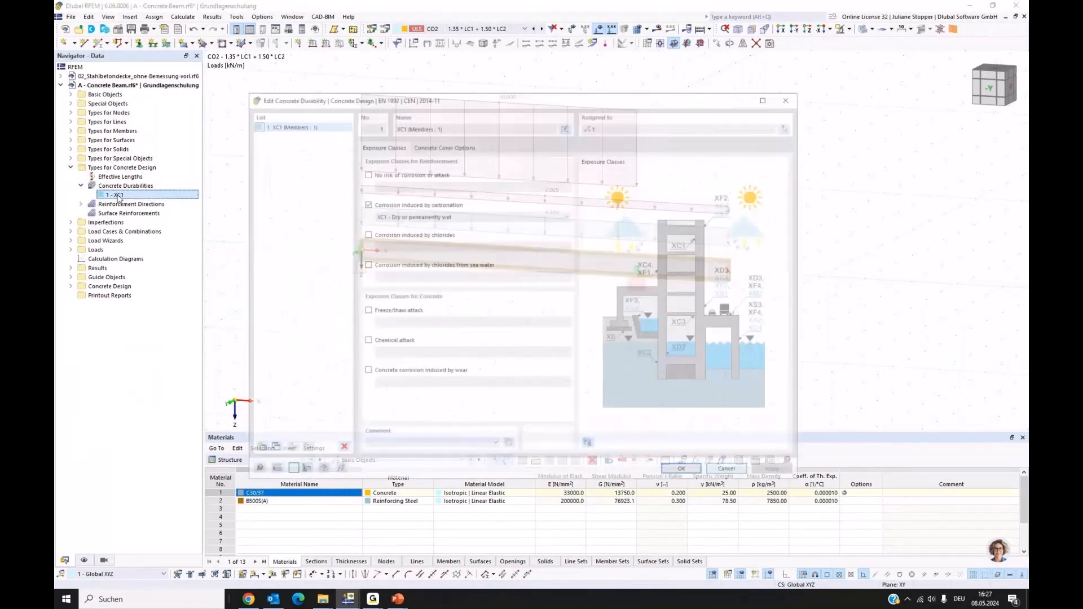
pyautogui.click(730, 472)
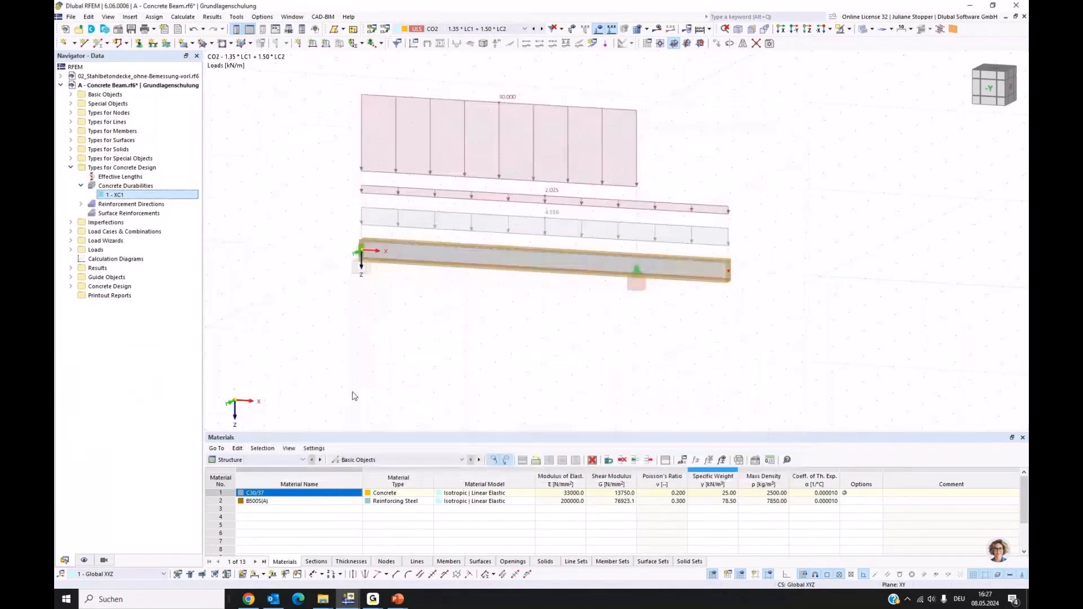
# - Expand Concrete Design in the navigator to list its ultimate and serviceability configurations
pyautogui.click(70, 286)
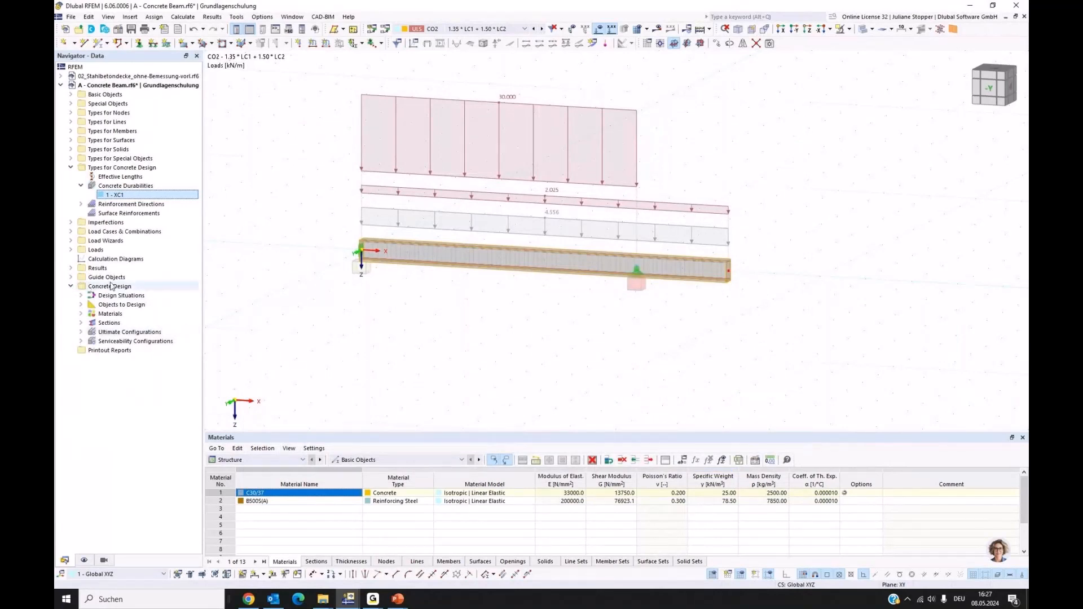
pyautogui.click(82, 332)
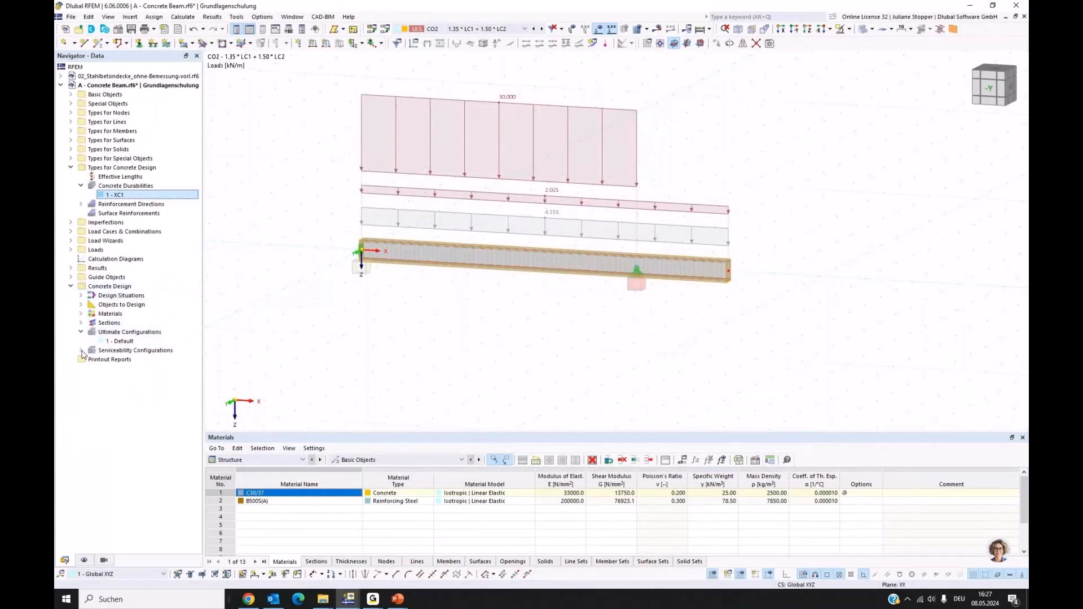
pyautogui.click(80, 350)
# - Enlarge the table area and review the Concrete Design input data for Design Situations and Objects to Design
pyautogui.moveTo(341, 430); pyautogui.dragTo(342, 364)
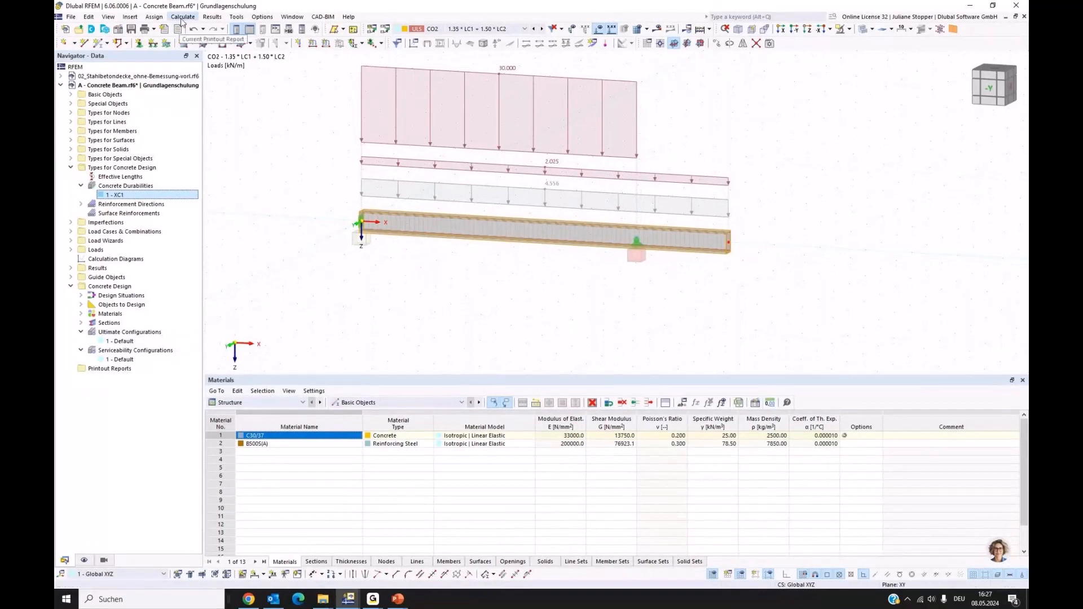
pyautogui.click(182, 17)
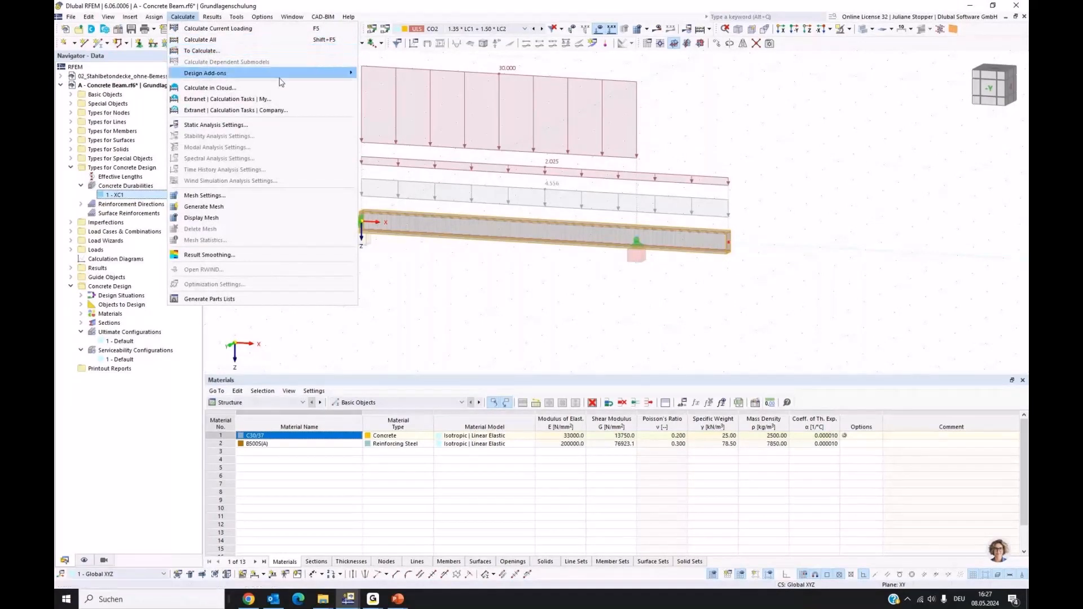
pyautogui.click(401, 254)
pyautogui.click(240, 402)
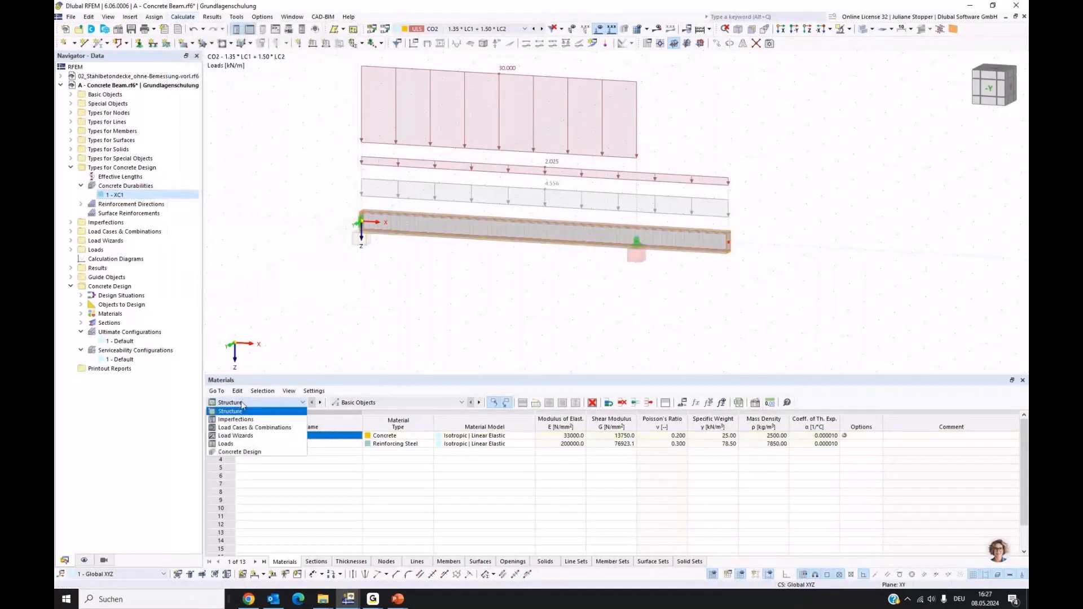
pyautogui.click(239, 452)
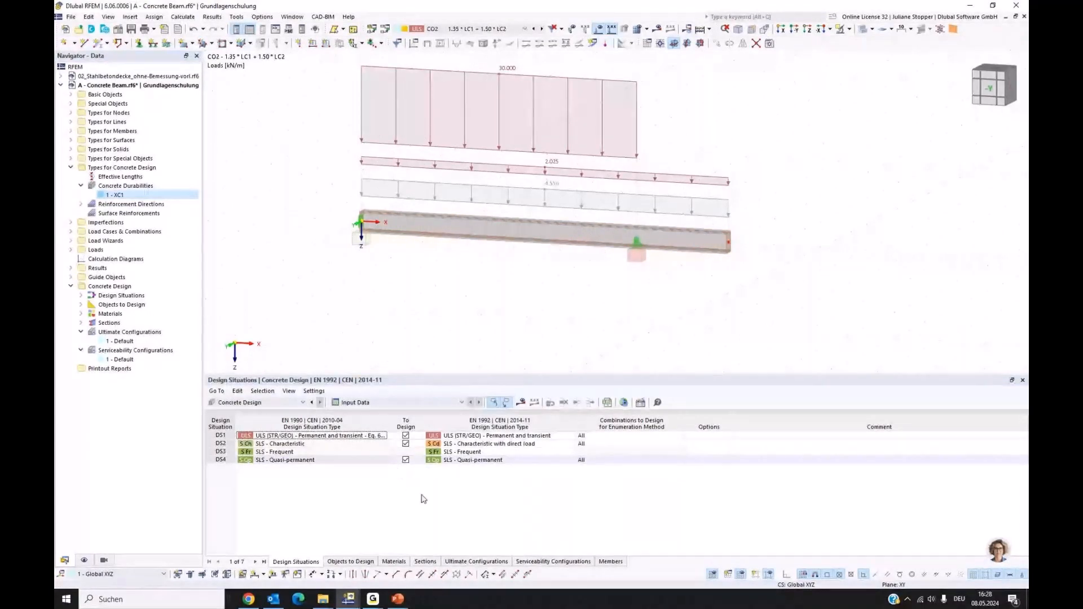
pyautogui.click(345, 562)
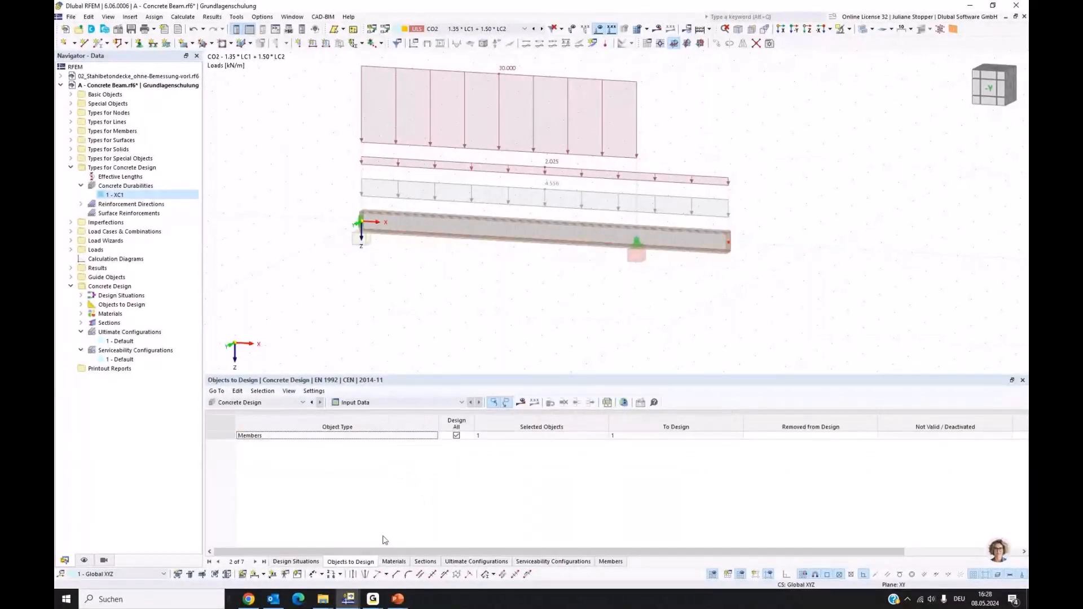
pyautogui.click(308, 562)
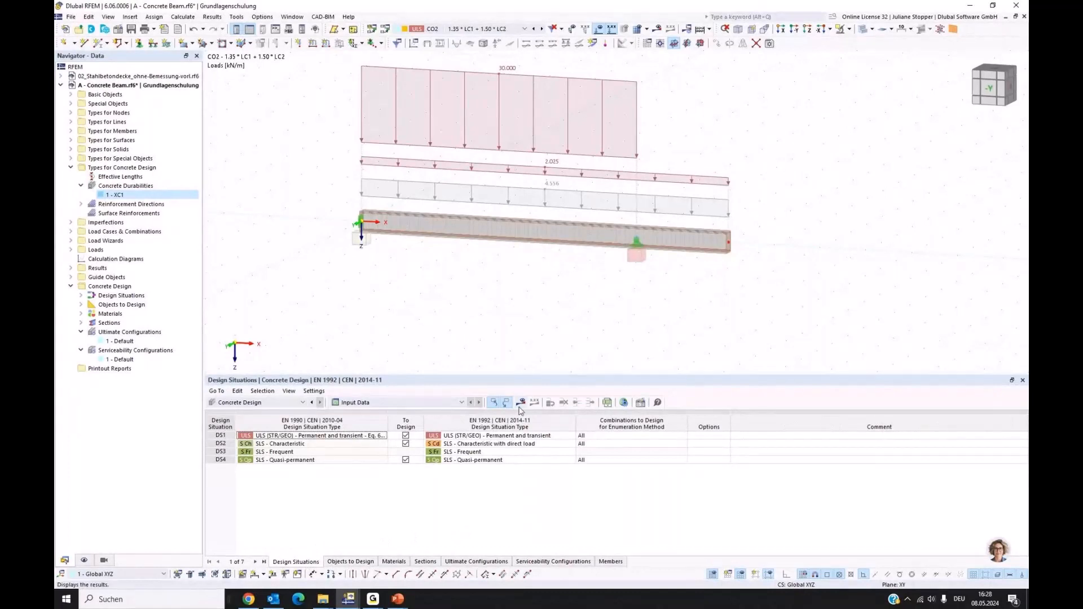
# - Calculate the concrete design for the beam and adjust the height of the results table
pyautogui.click(520, 403)
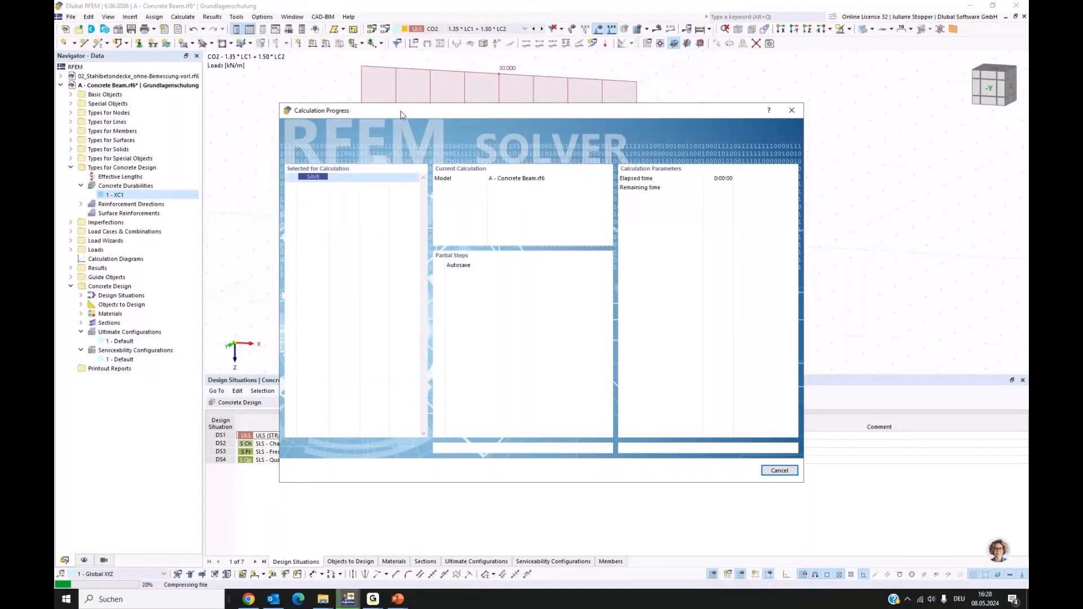
pyautogui.moveTo(448, 97); pyautogui.dragTo(571, 128)
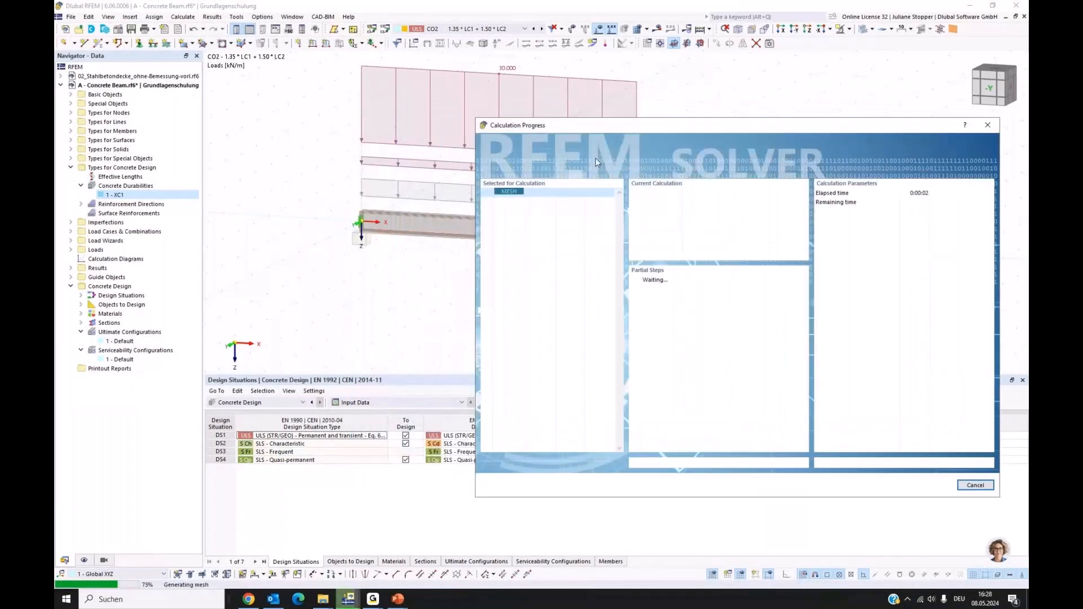
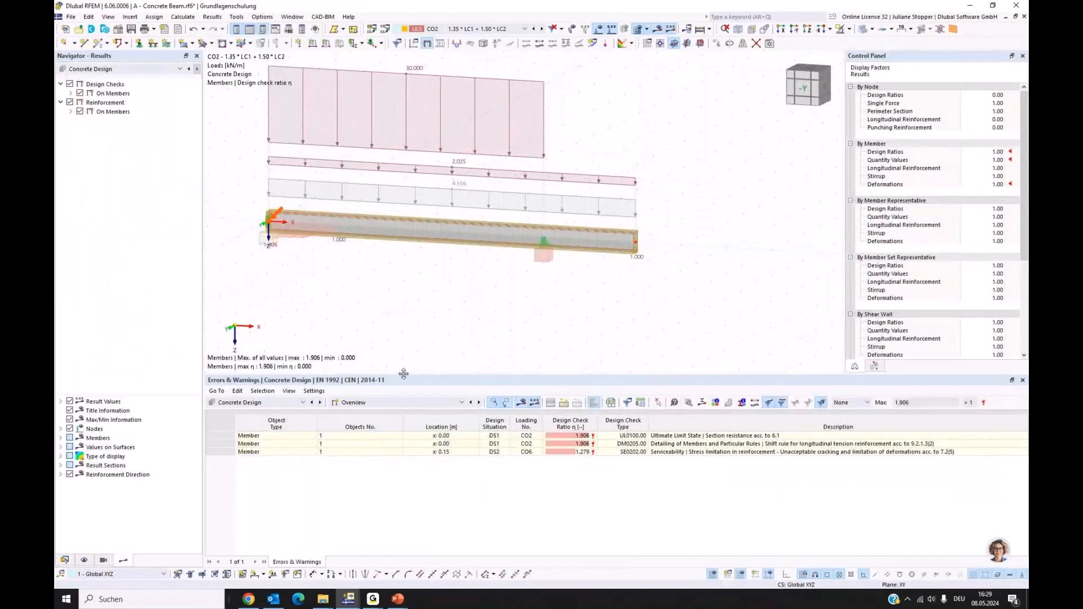
pyautogui.moveTo(403, 373); pyautogui.dragTo(403, 385)
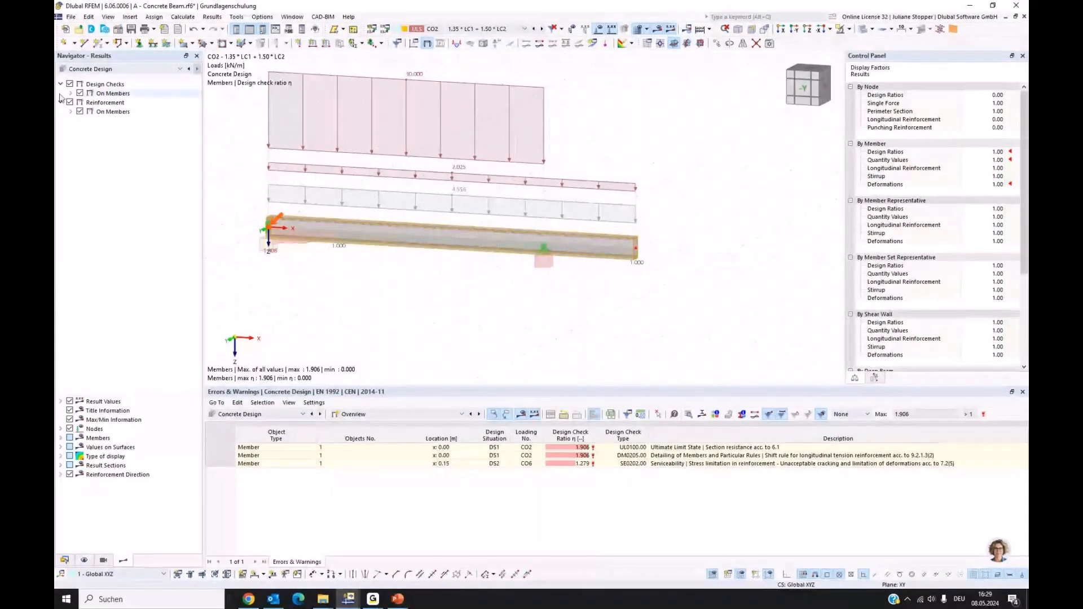
# - Examine the static analysis results for CO2, displaying the member's global deformations, axial forces N and bending moments My
pyautogui.click(174, 70)
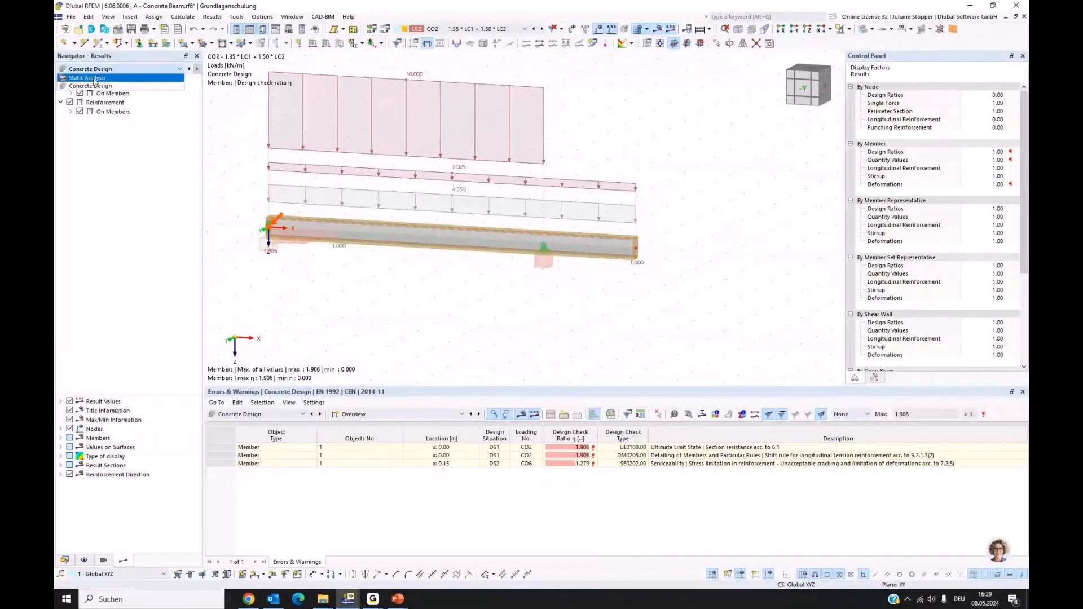
pyautogui.click(95, 79)
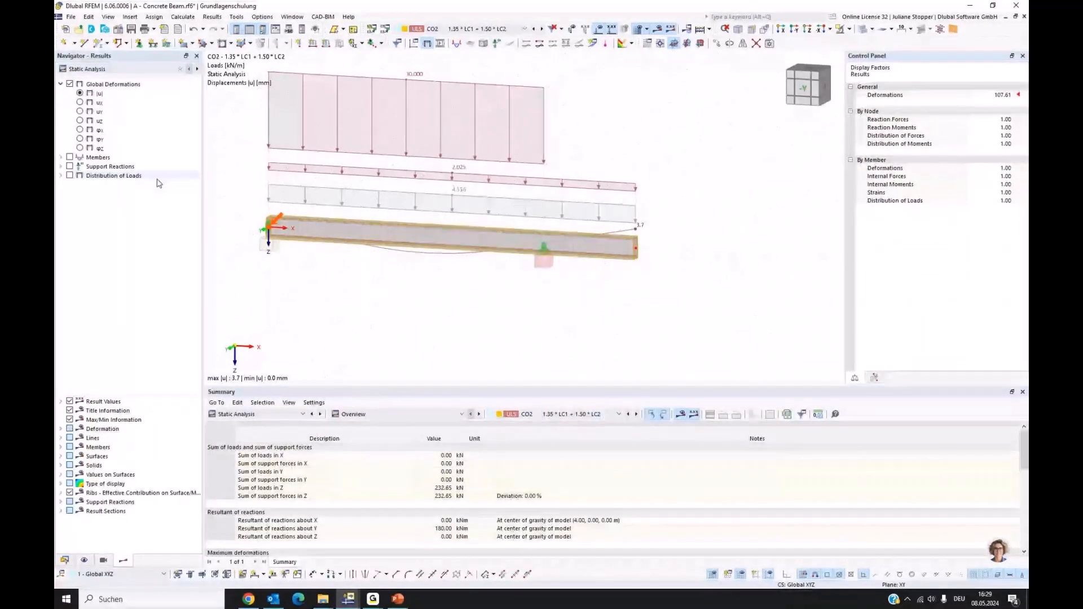
pyautogui.moveTo(241, 163); pyautogui.dragTo(299, 176, button='middle')
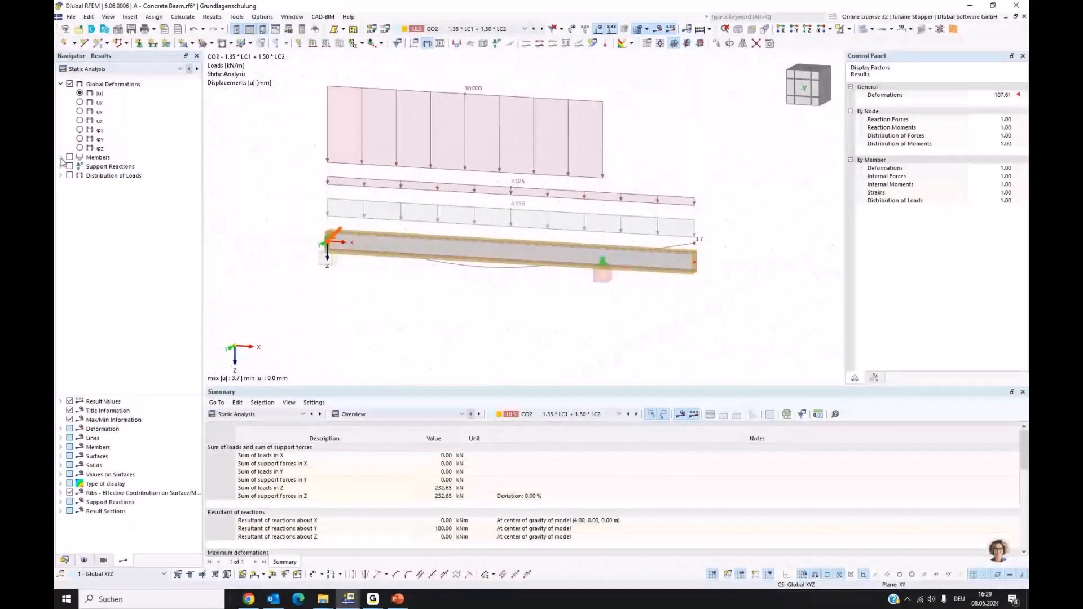
pyautogui.click(60, 158)
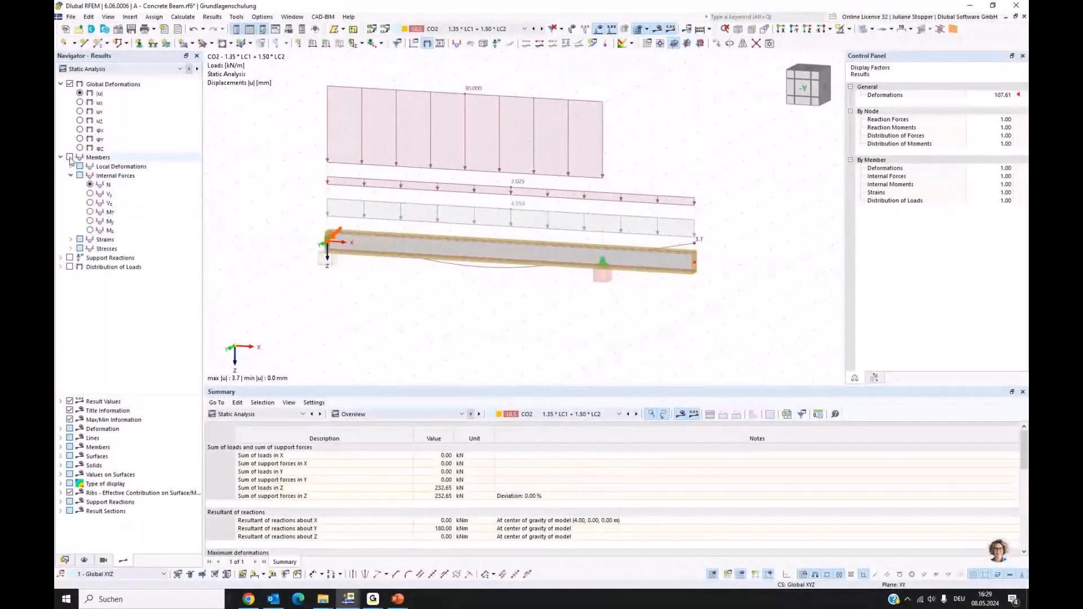
pyautogui.click(70, 158)
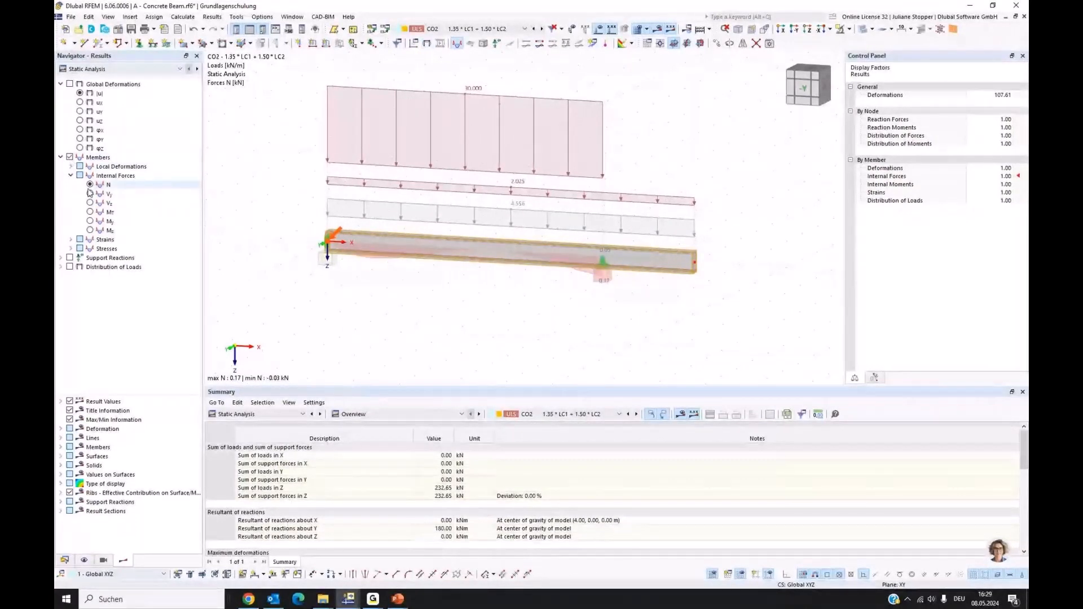
pyautogui.click(90, 221)
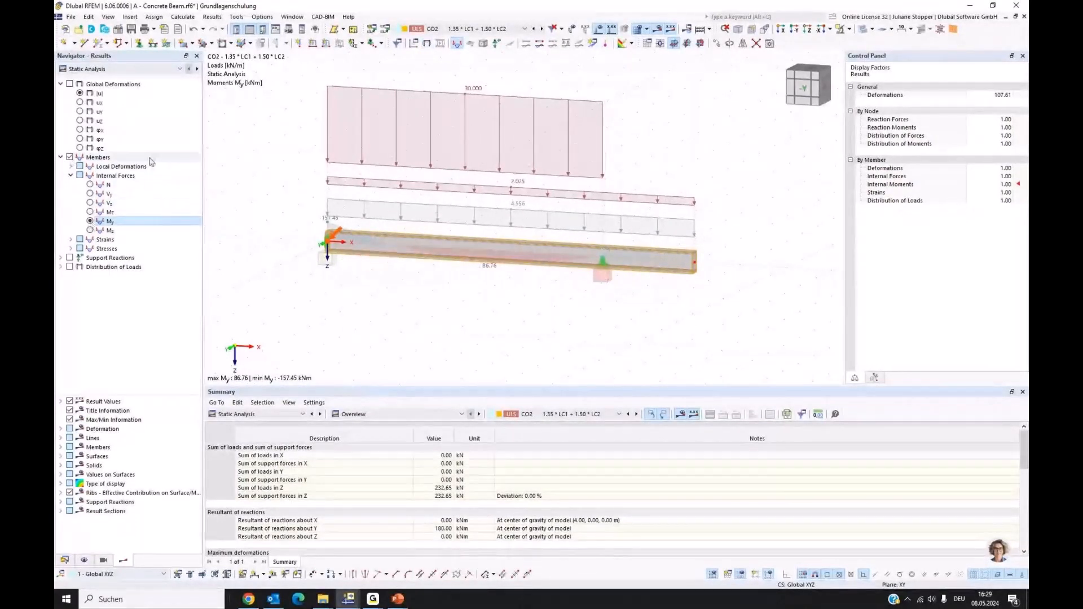
# - Return to the Concrete Design results and list Design Ratios on Members by design situation, filtered to ultimate limit state and serviceability checks
pyautogui.click(146, 69)
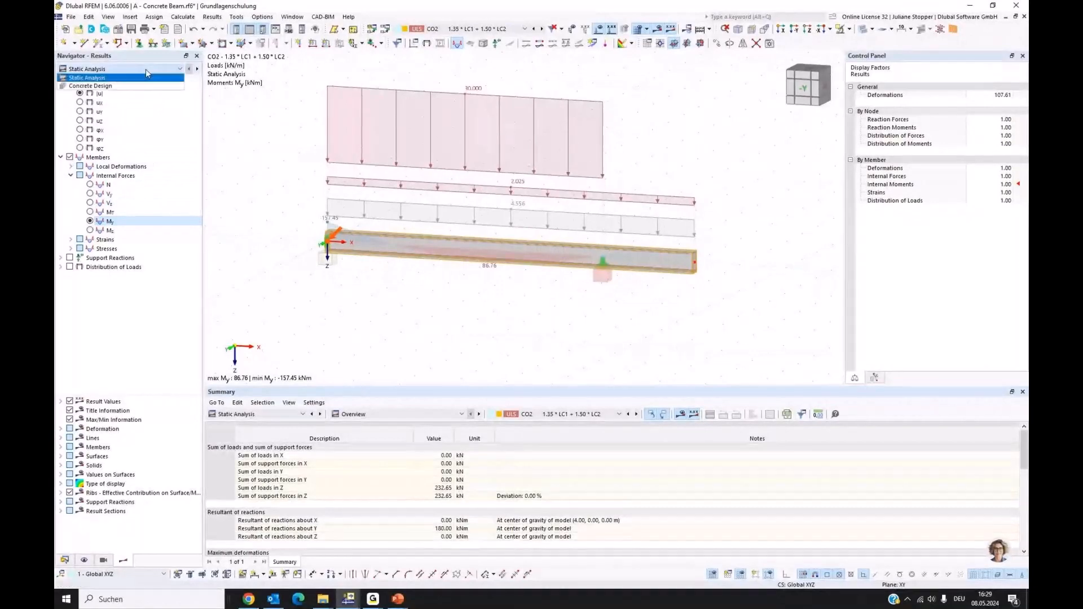
pyautogui.click(145, 69)
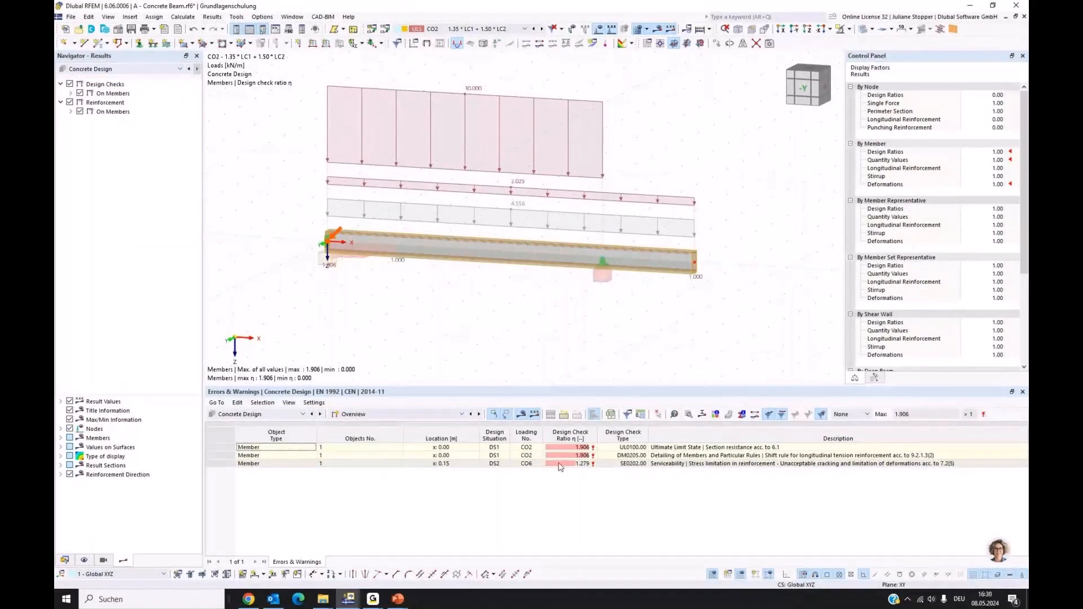
pyautogui.click(414, 416)
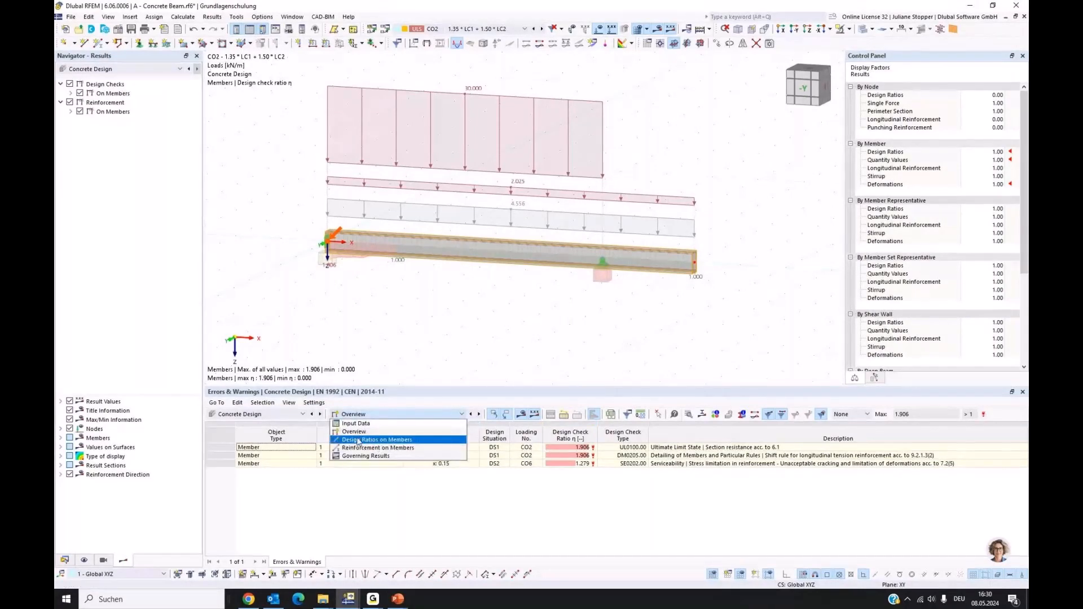
pyautogui.press('Escape')
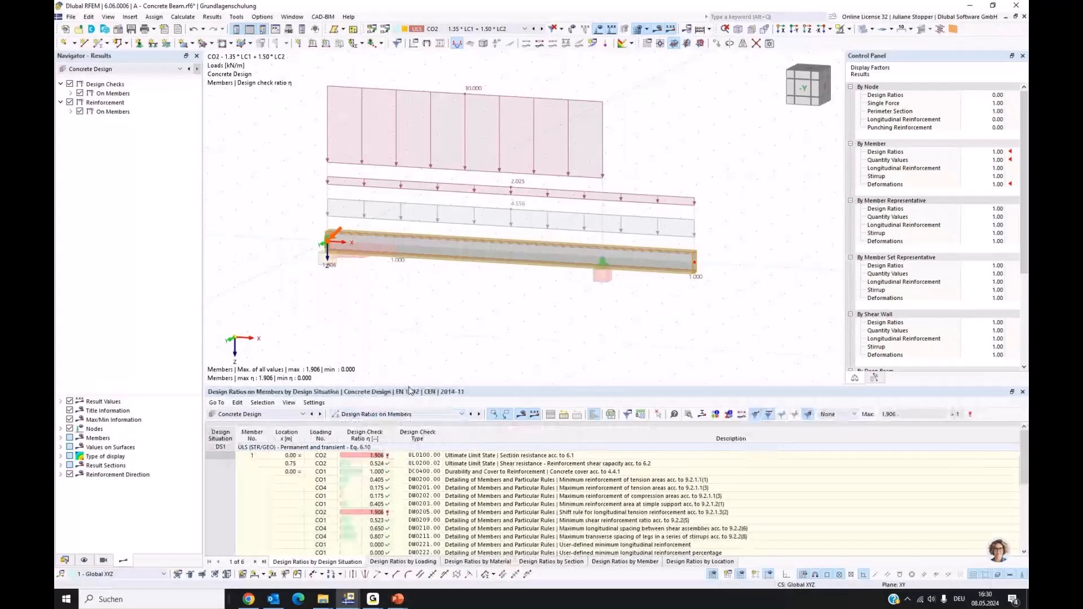
pyautogui.moveTo(410, 387); pyautogui.dragTo(404, 314)
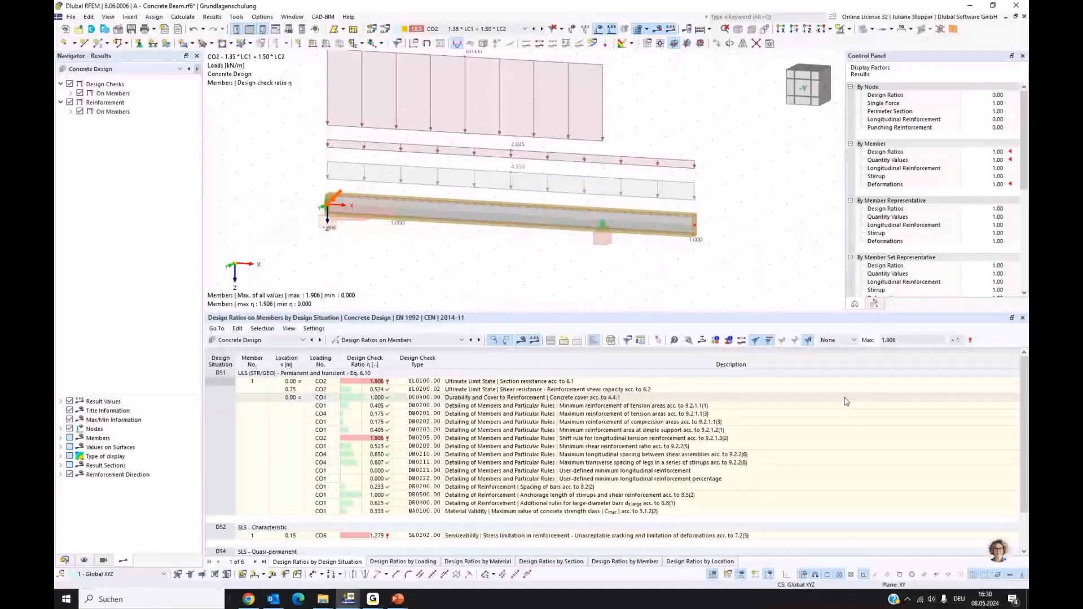
pyautogui.click(808, 340)
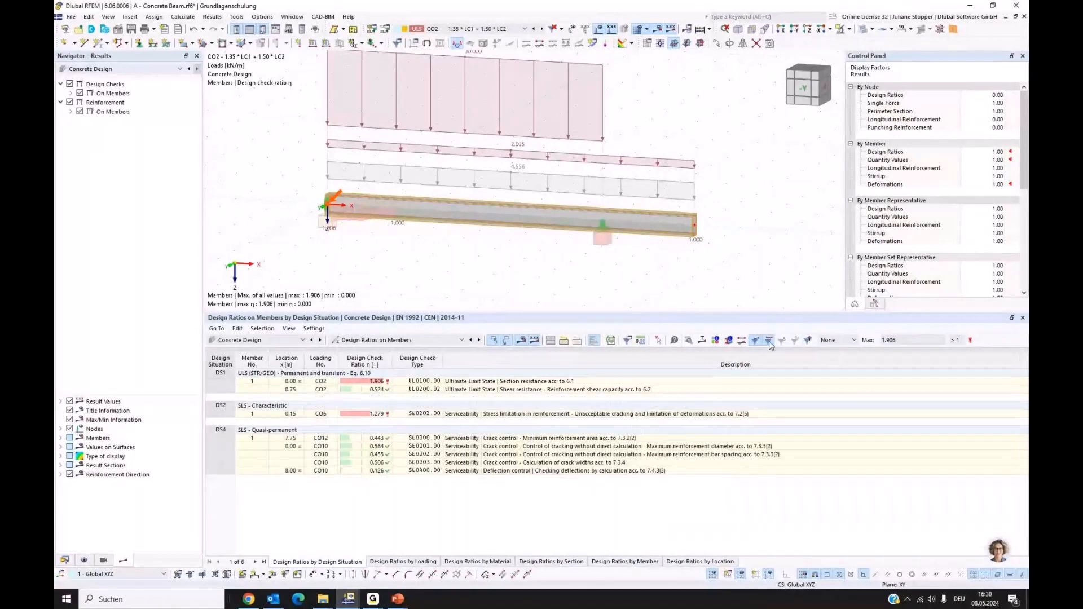
# - Hide the serviceability checks so the design ratios list only ultimate limit state checks, and reduce the results table's height
pyautogui.click(769, 342)
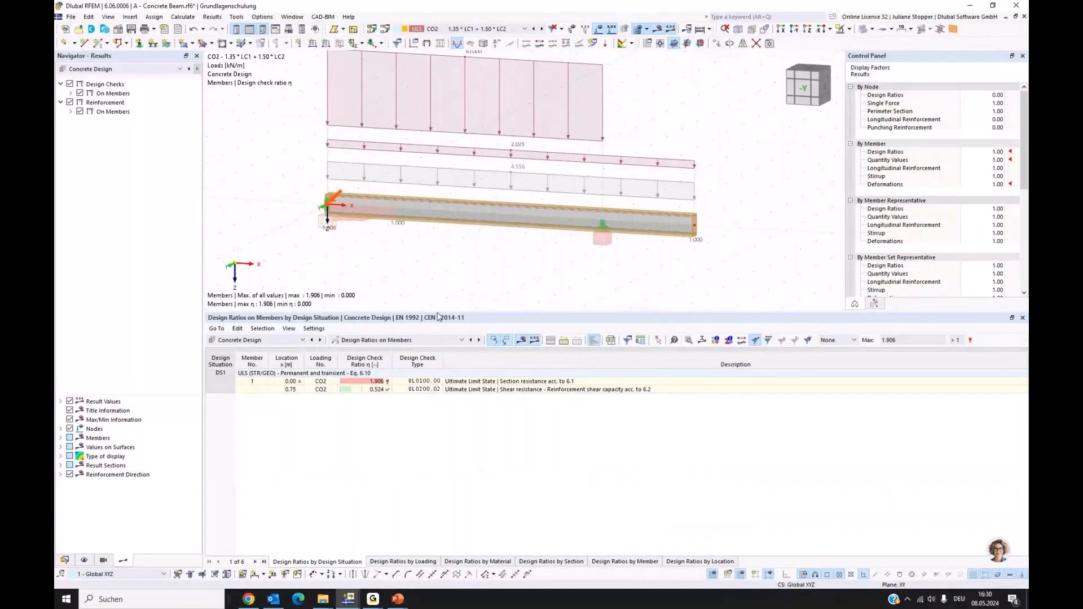
pyautogui.moveTo(435, 312); pyautogui.dragTo(437, 389)
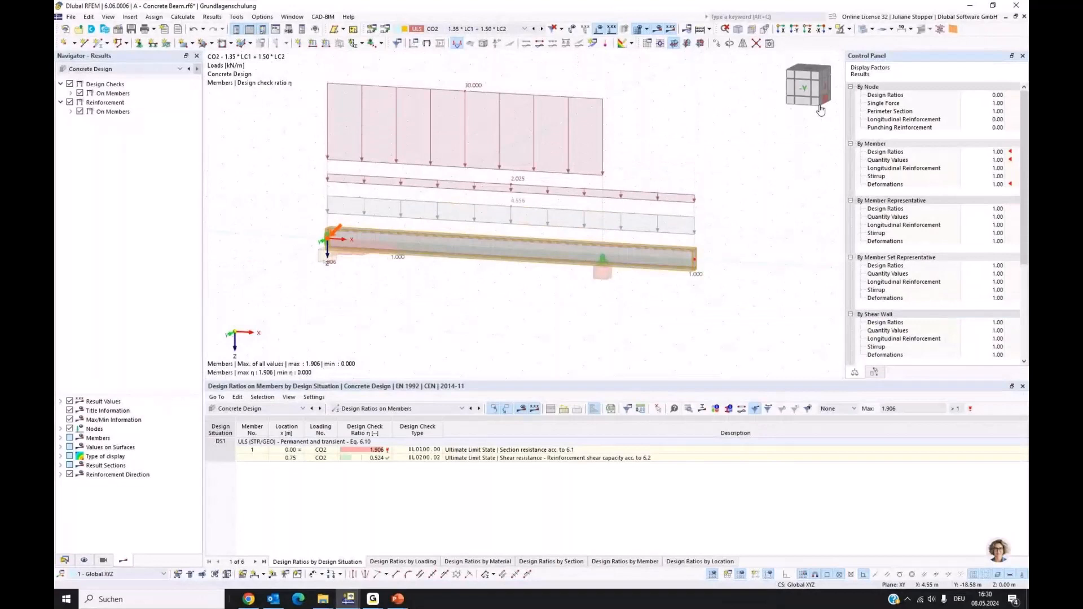
# - Show the beam as a wireframe model, hide the Types for Concrete Design display objects, and return to the results navigator
pyautogui.click(862, 30)
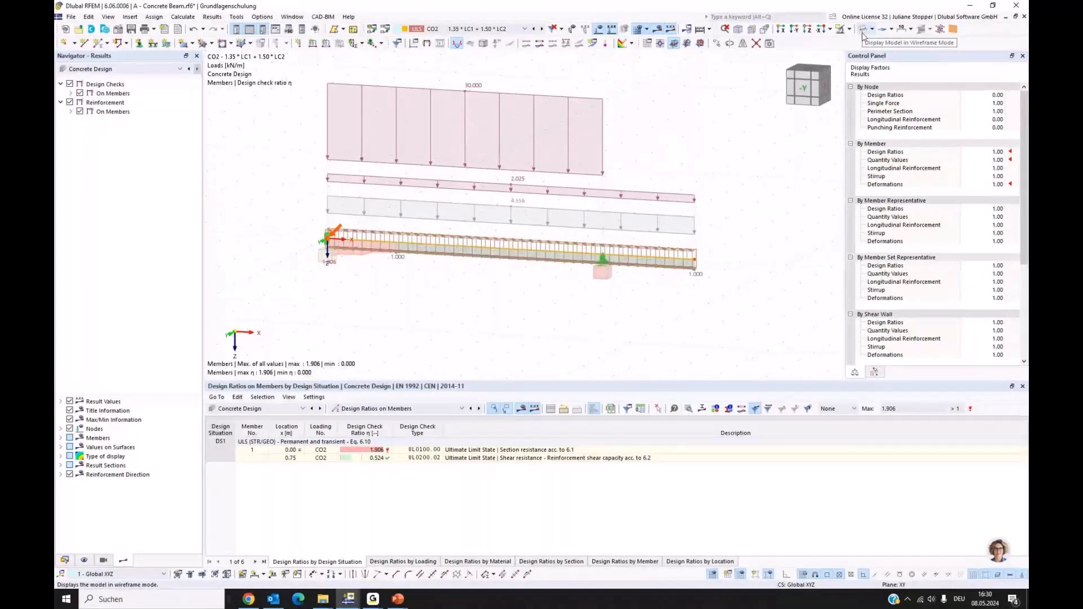
pyautogui.click(873, 31)
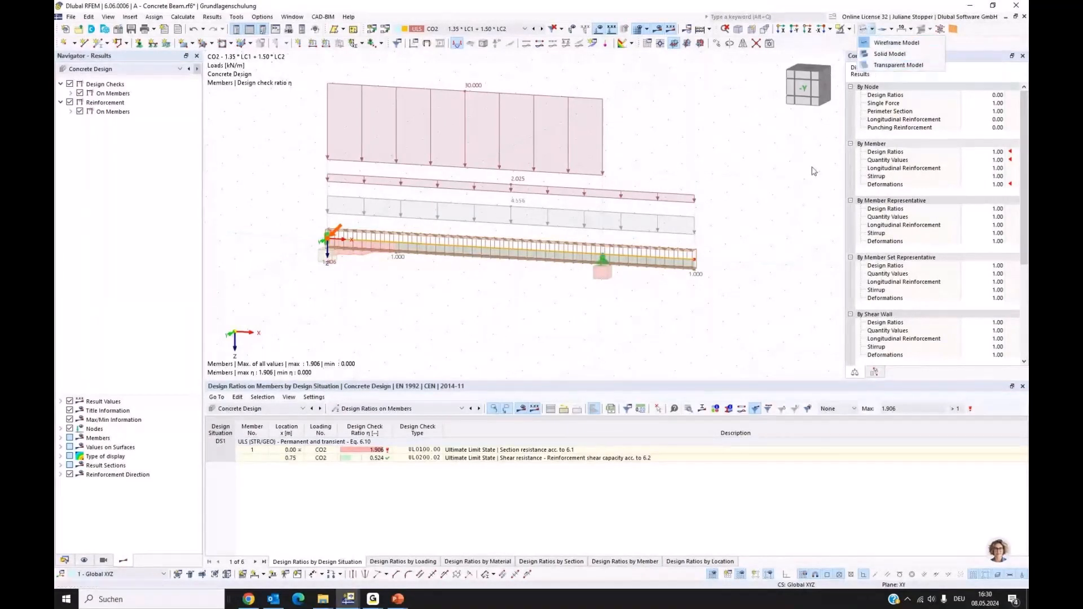
pyautogui.click(439, 309)
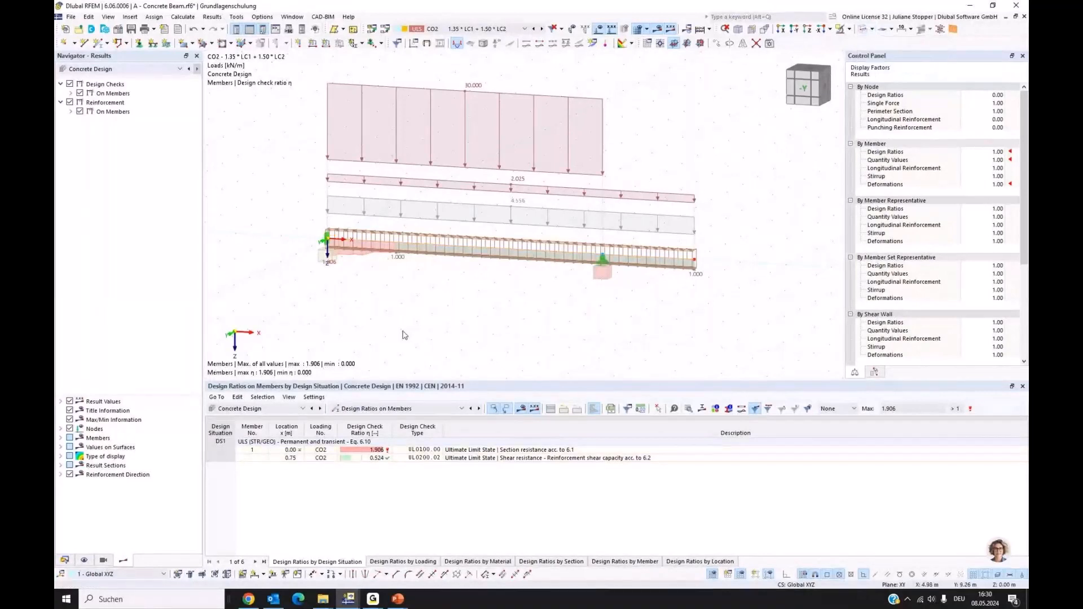
pyautogui.click(84, 561)
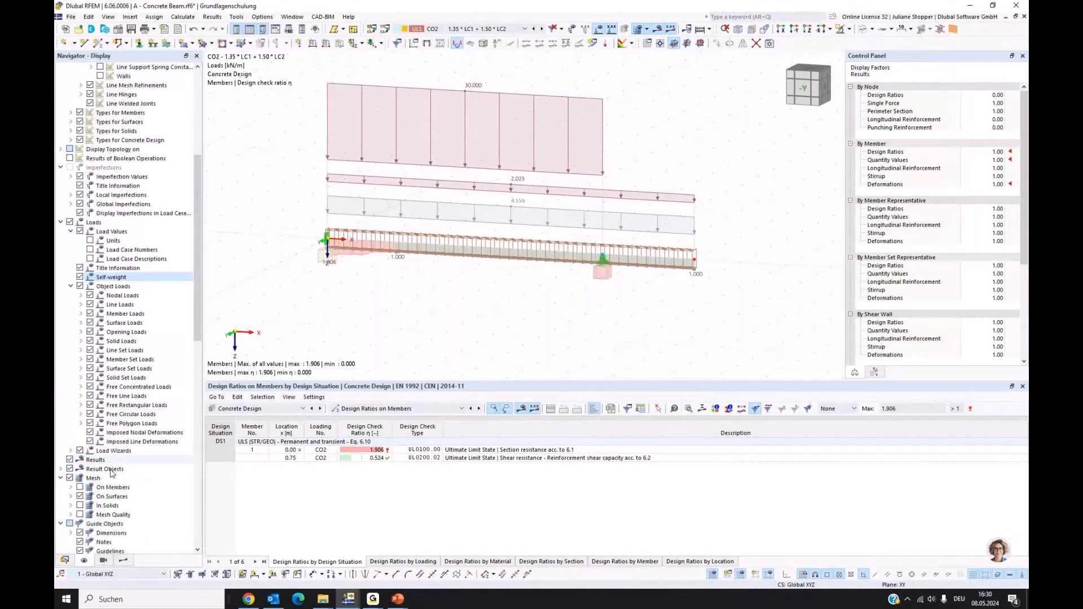
pyautogui.scroll(3, 116, 251)
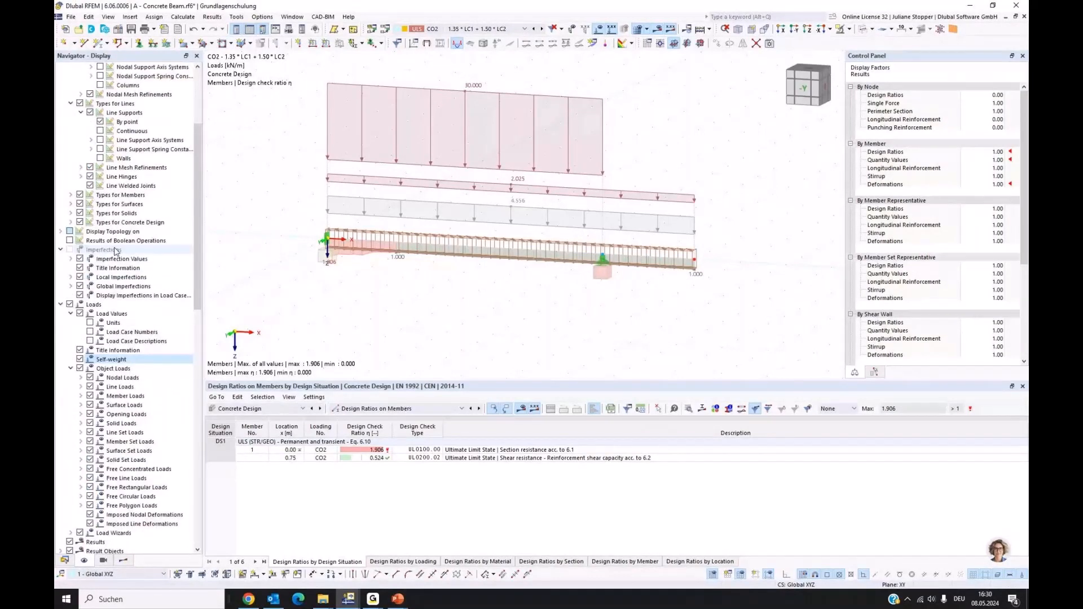
pyautogui.scroll(5, 116, 251)
pyautogui.click(79, 359)
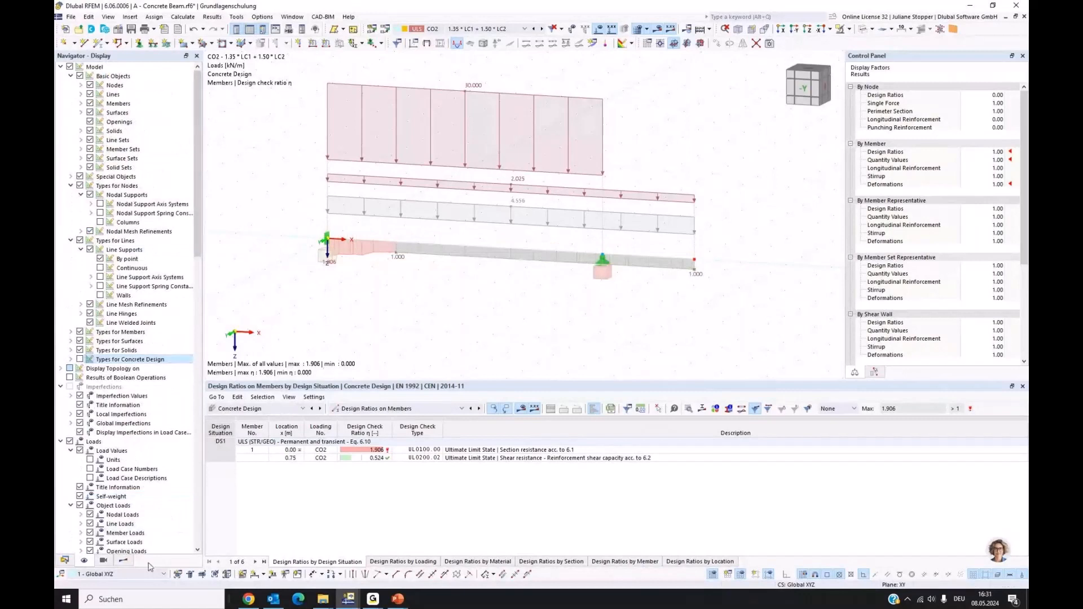
pyautogui.click(123, 560)
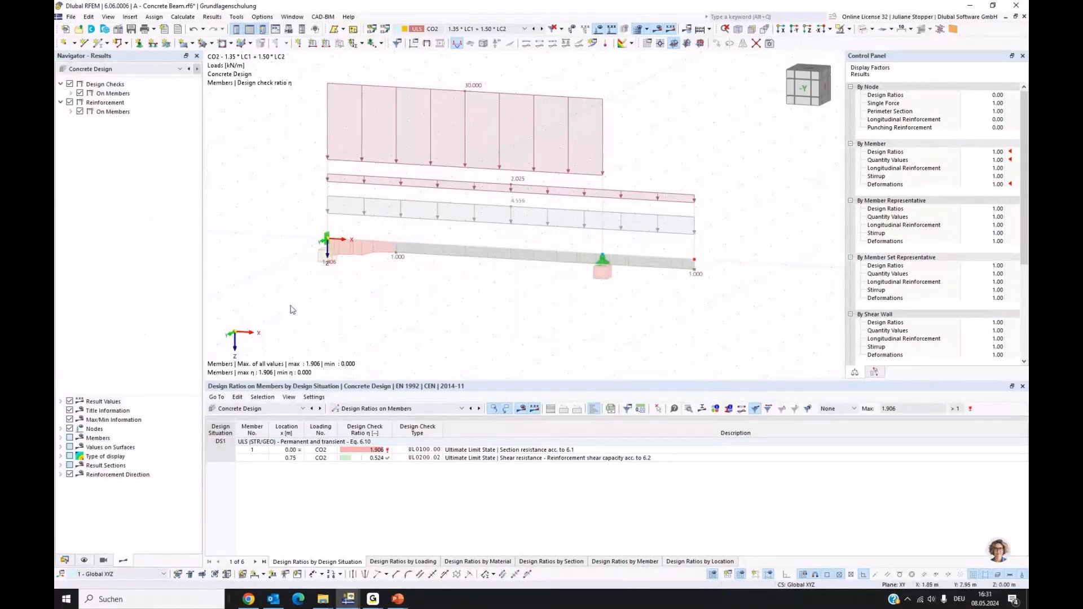
# - Turn off the Ratio Envelope on members and display only the ultimate limit state check UL0100 along the beam
pyautogui.scroll(2, 318, 282)
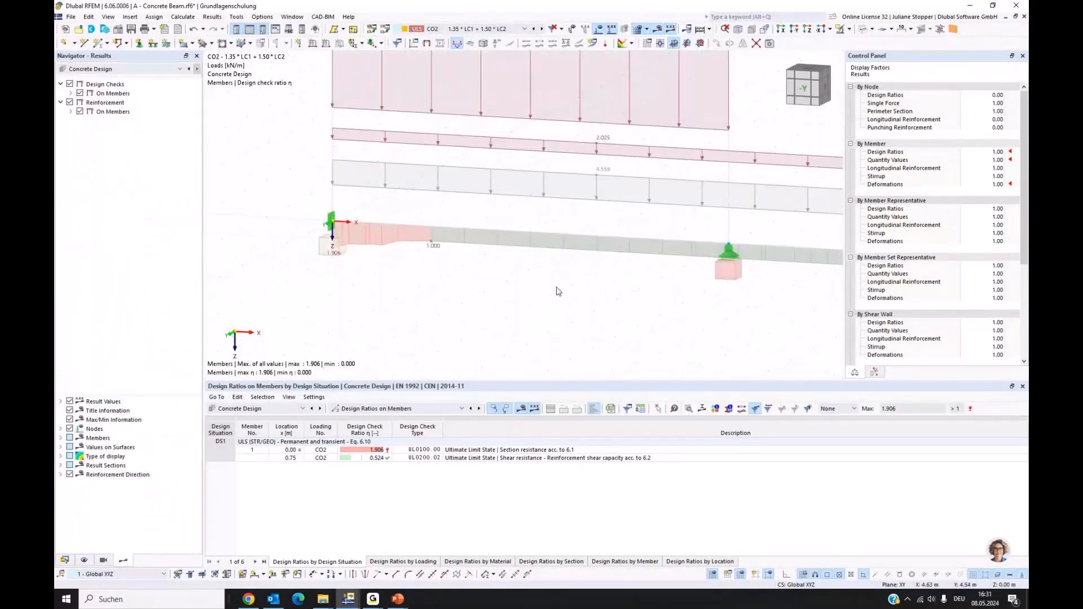
pyautogui.click(71, 94)
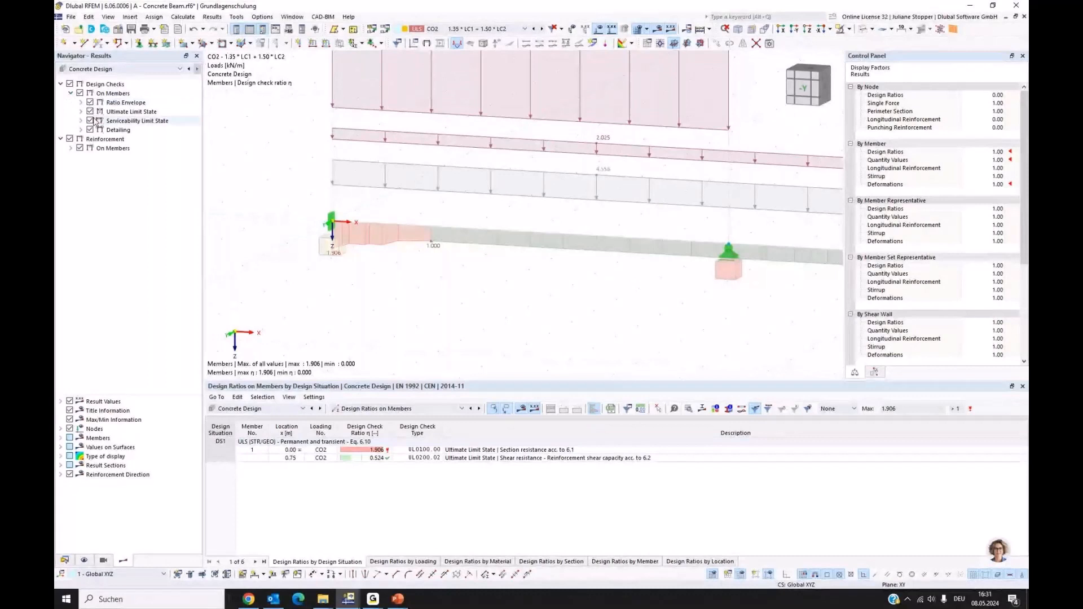
pyautogui.scroll(-1, 246, 239)
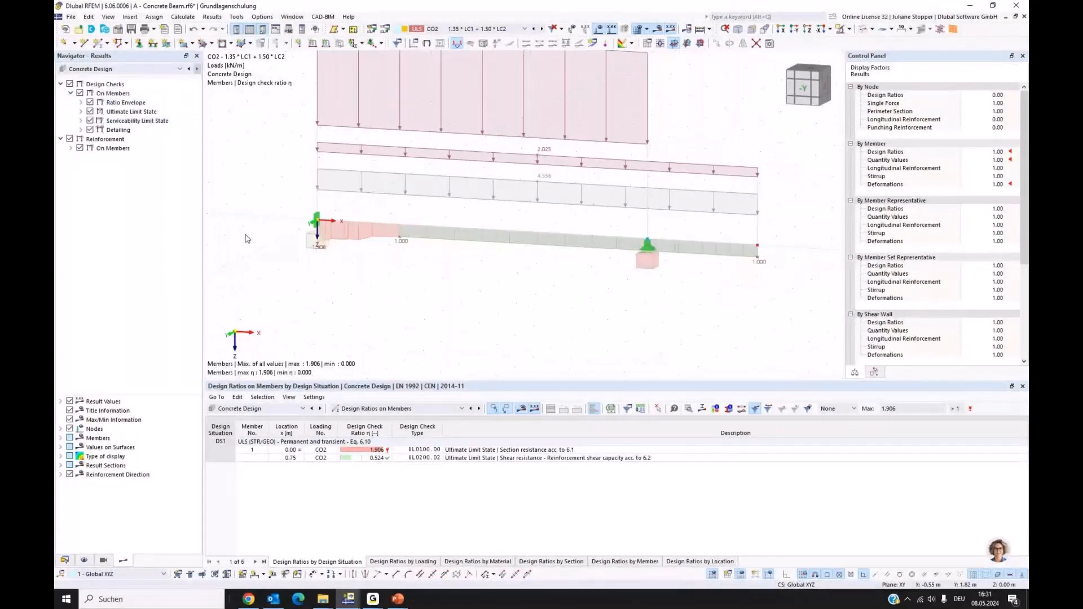
pyautogui.click(90, 102)
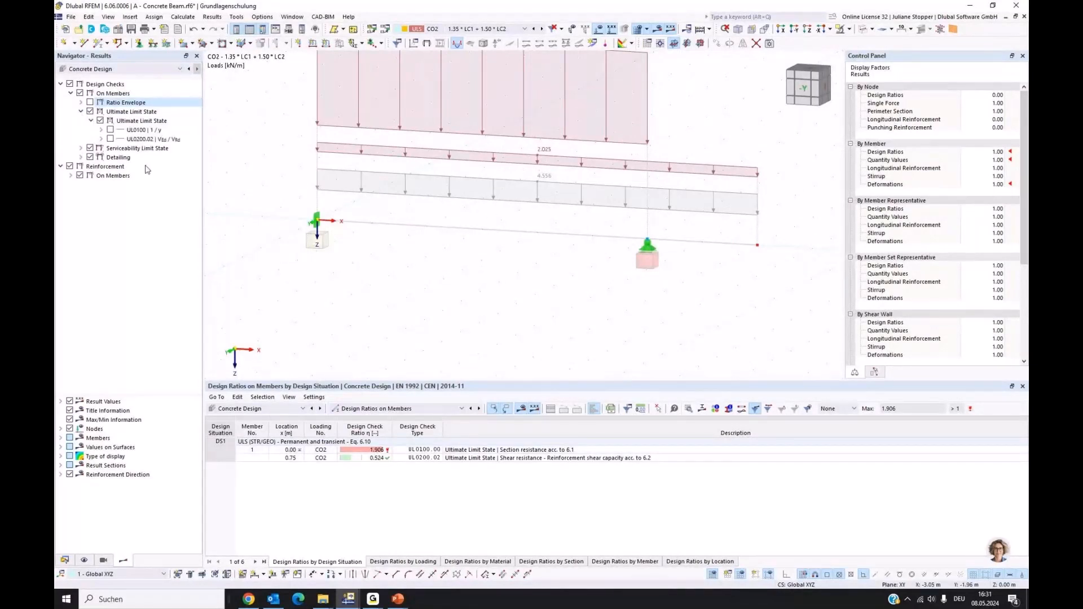
pyautogui.click(101, 130)
pyautogui.click(110, 130)
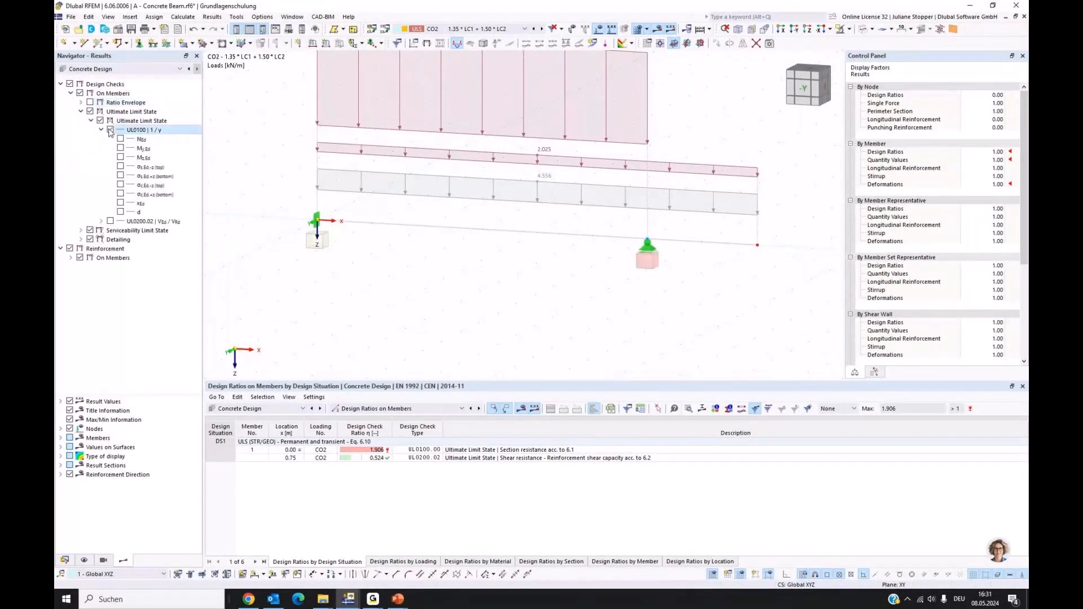
pyautogui.click(110, 130)
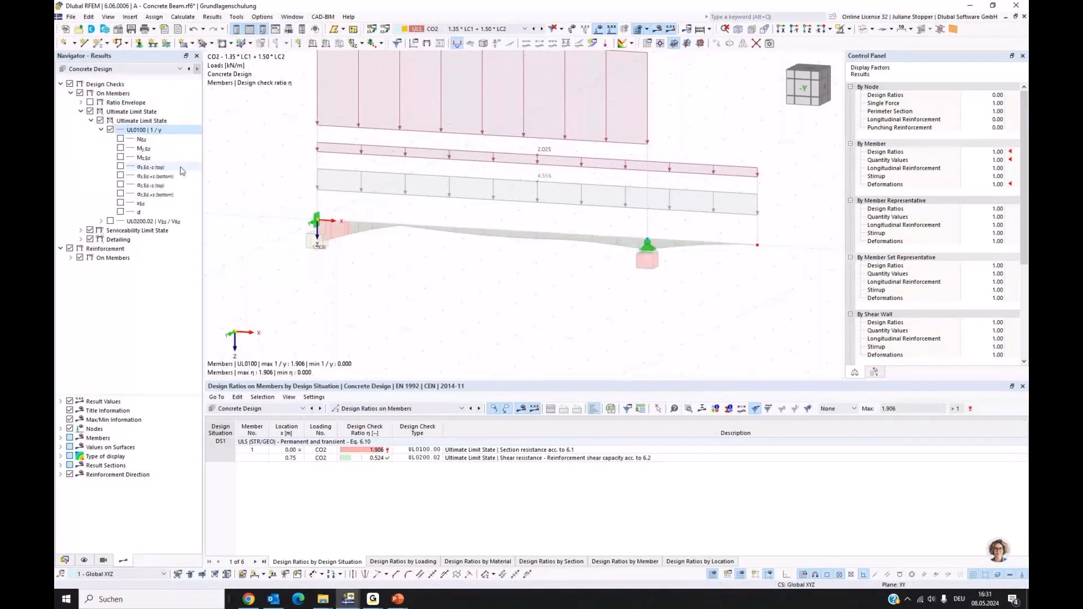
# - Examine the UL0100 design ratio diagram along the beam, comparing the fixed support, the span and the second support
pyautogui.scroll(3, 399, 224)
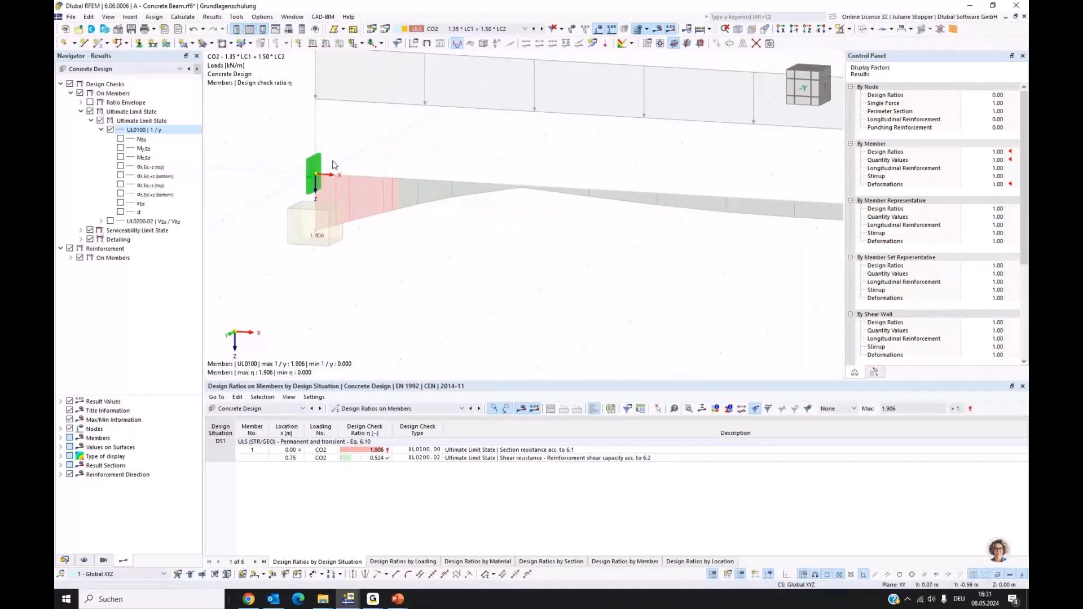
pyautogui.scroll(-1, 302, 219)
pyautogui.scroll(-2, 455, 235)
pyautogui.scroll(3, 664, 229)
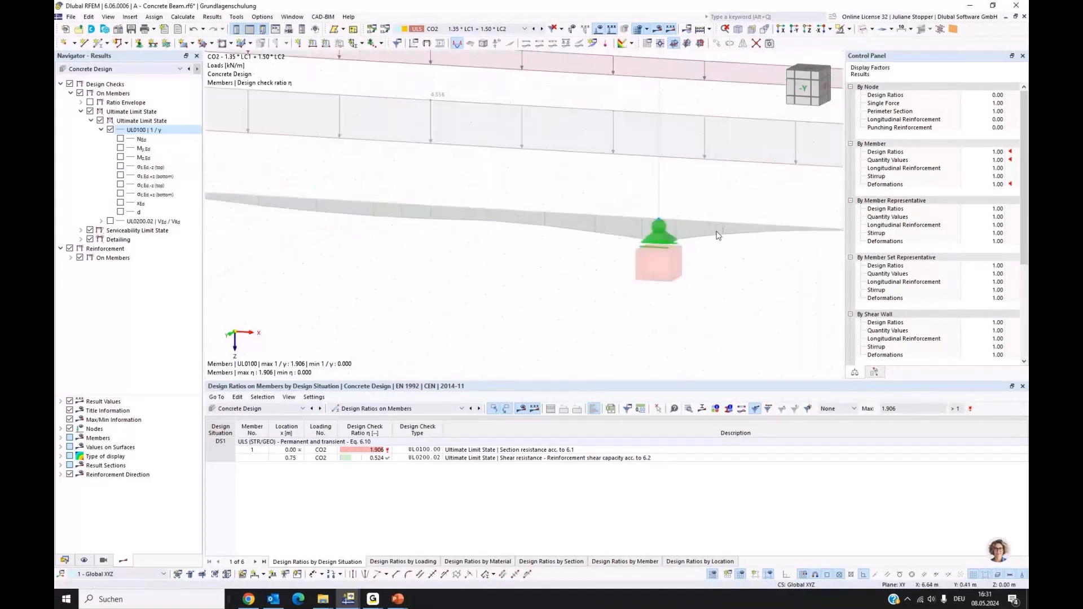
pyautogui.scroll(2, 664, 229)
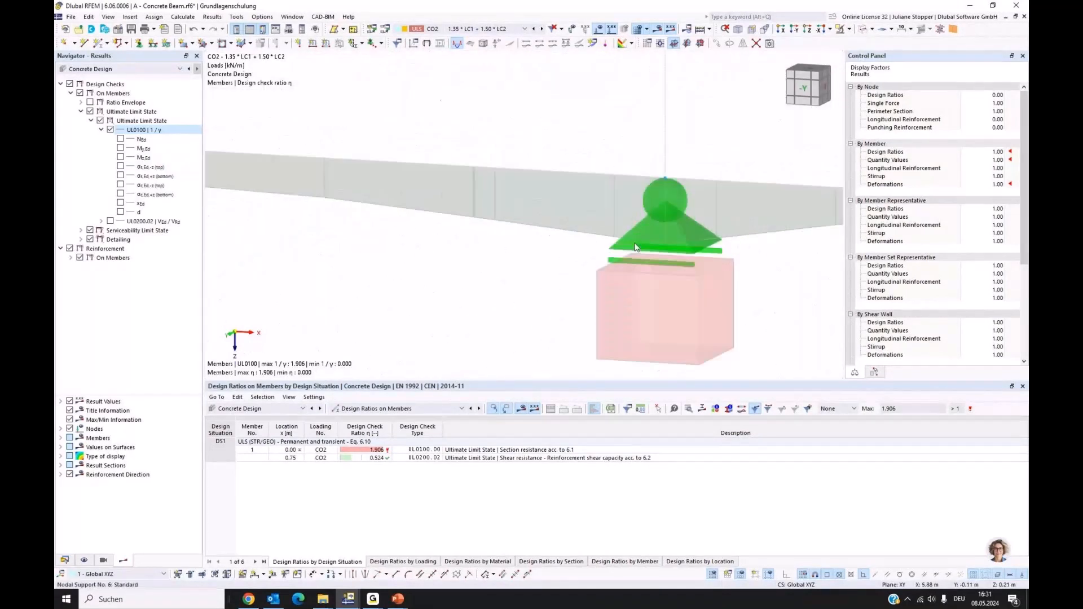
pyautogui.scroll(-3, 635, 247)
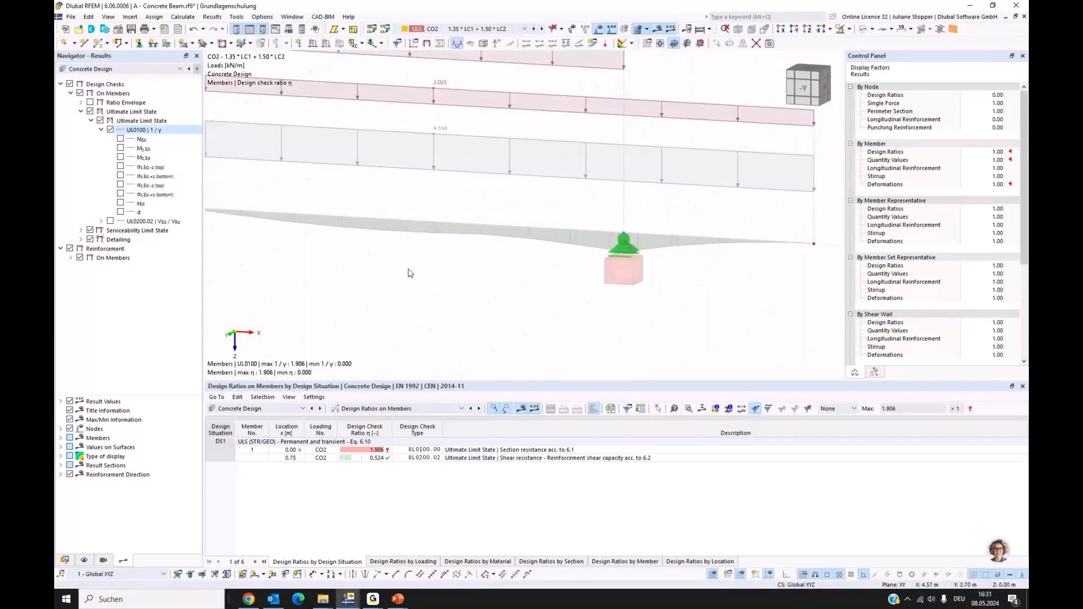
pyautogui.moveTo(338, 262); pyautogui.dragTo(455, 247, button='middle')
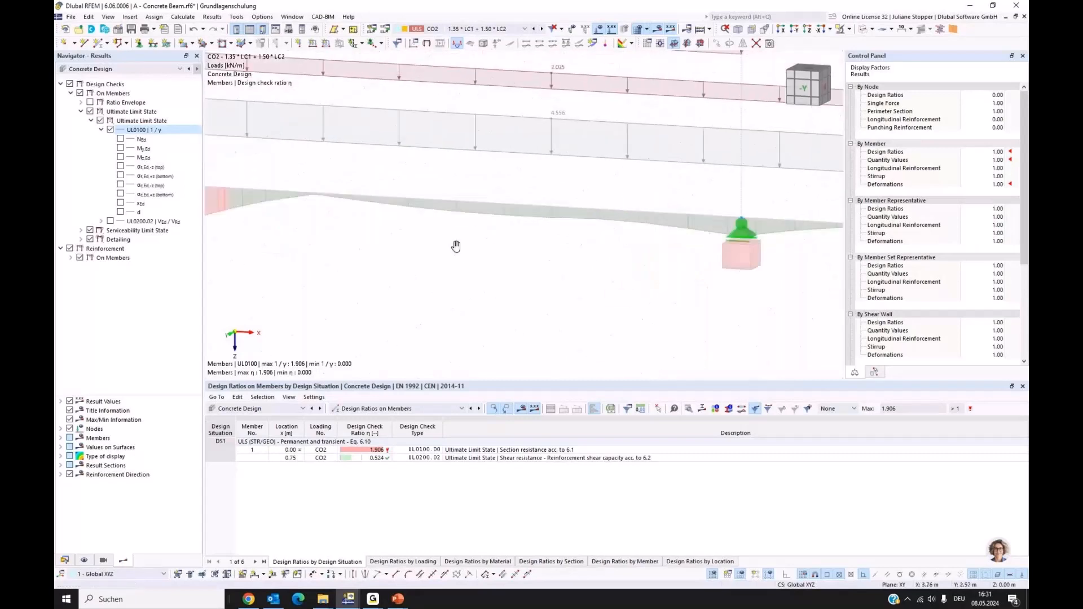
pyautogui.scroll(4, 777, 234)
pyautogui.moveTo(777, 235); pyautogui.dragTo(688, 224, button='middle')
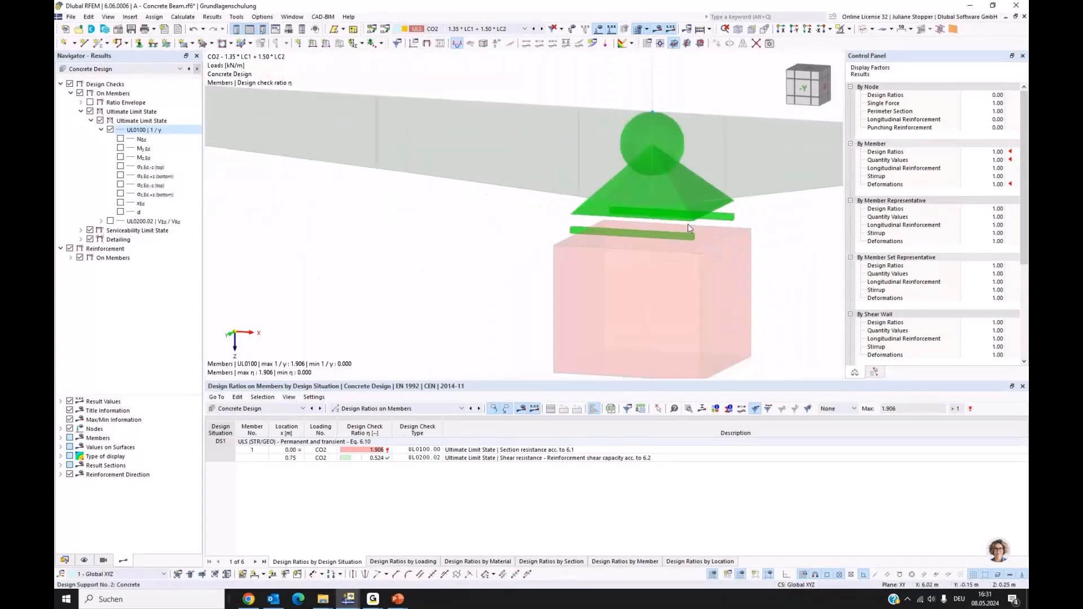
pyautogui.scroll(-5, 688, 224)
pyautogui.moveTo(370, 239); pyautogui.dragTo(752, 297, button='middle')
pyautogui.scroll(-3, 769, 299)
pyautogui.scroll(3, 402, 241)
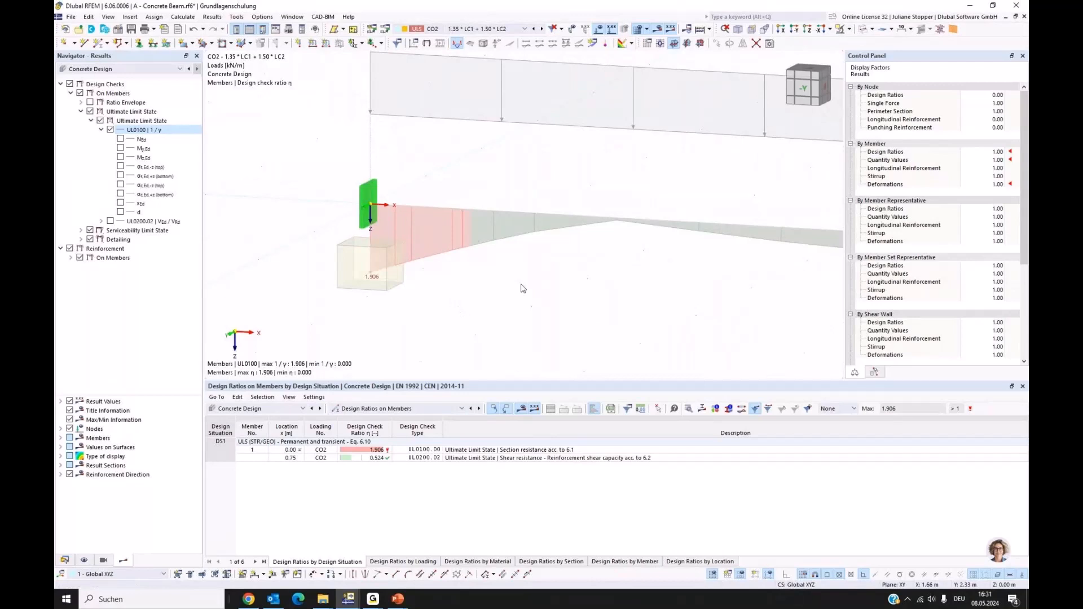
pyautogui.moveTo(534, 282); pyautogui.dragTo(463, 284, button='middle')
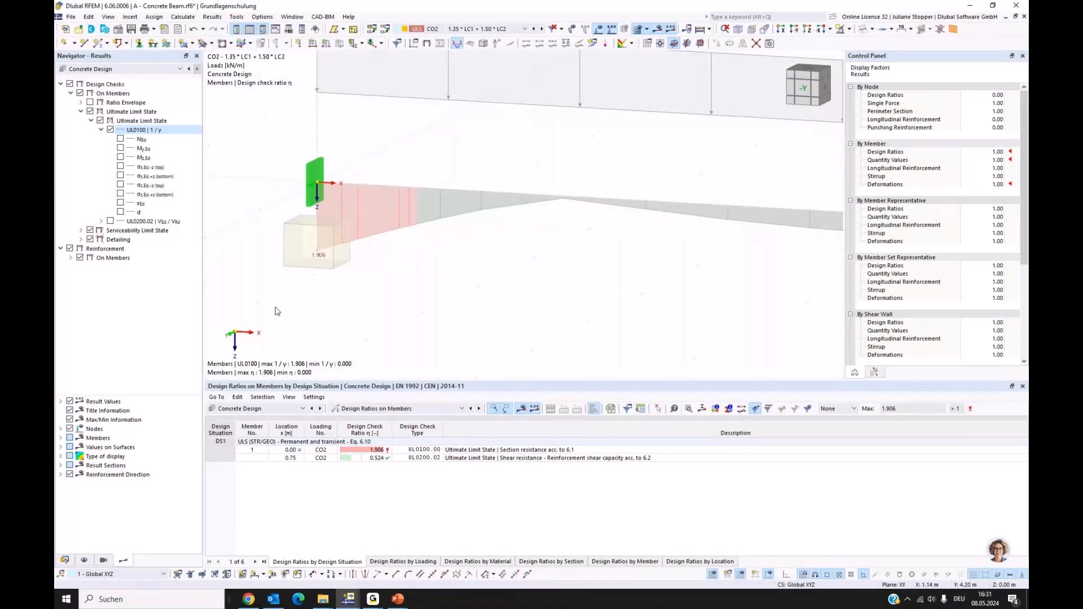
# - Hide the design checks and display the required longitudinal reinforcement As,req at the top (-z) and bottom (+z) of the beam
pyautogui.click(70, 258)
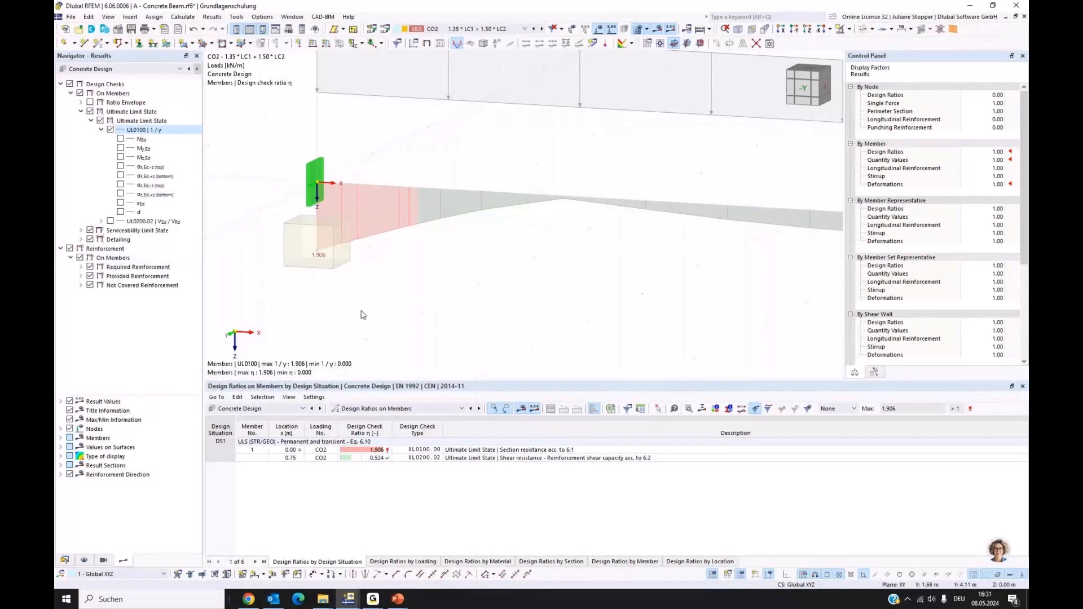
pyautogui.click(82, 267)
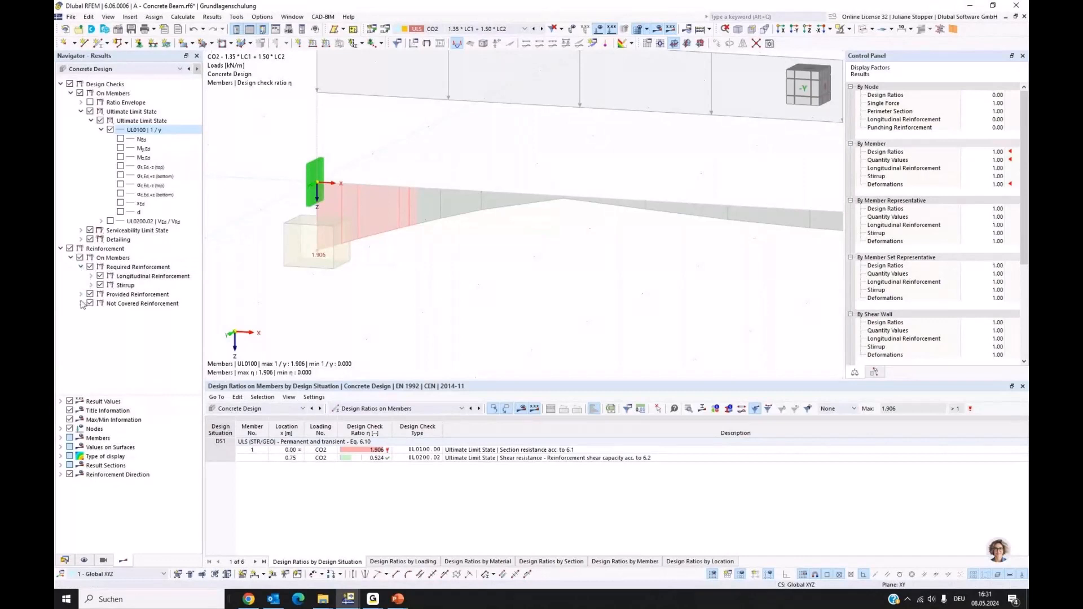
pyautogui.click(81, 294)
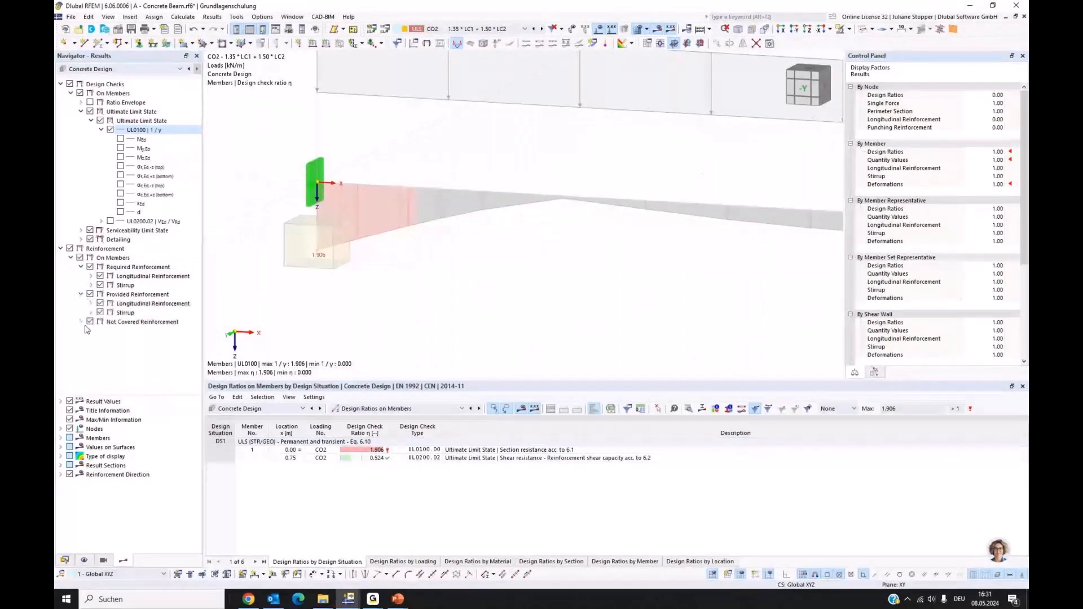
pyautogui.click(79, 93)
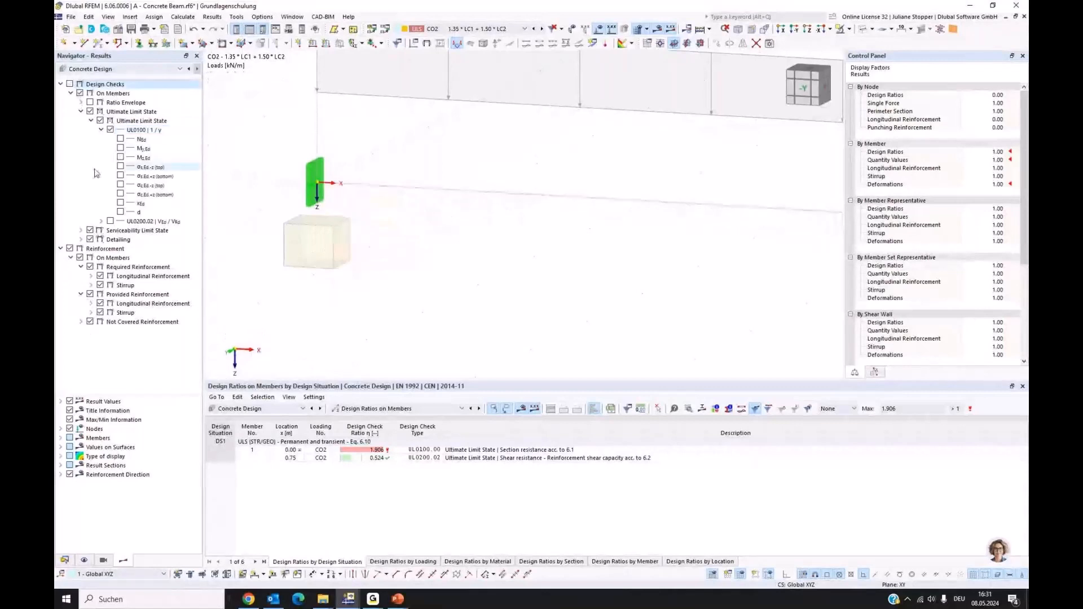
pyautogui.click(91, 275)
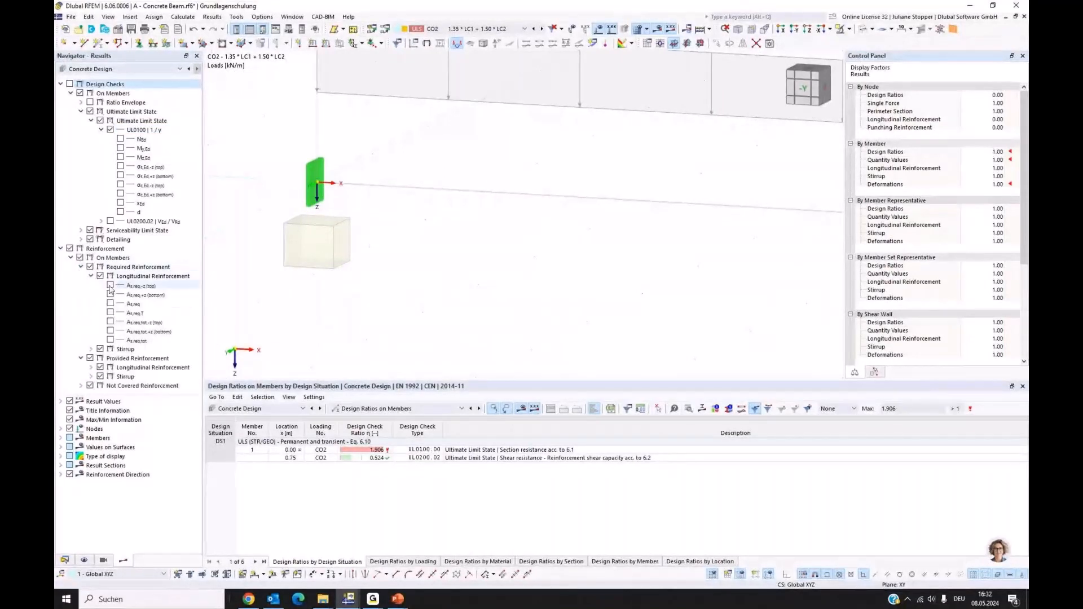
pyautogui.click(110, 287)
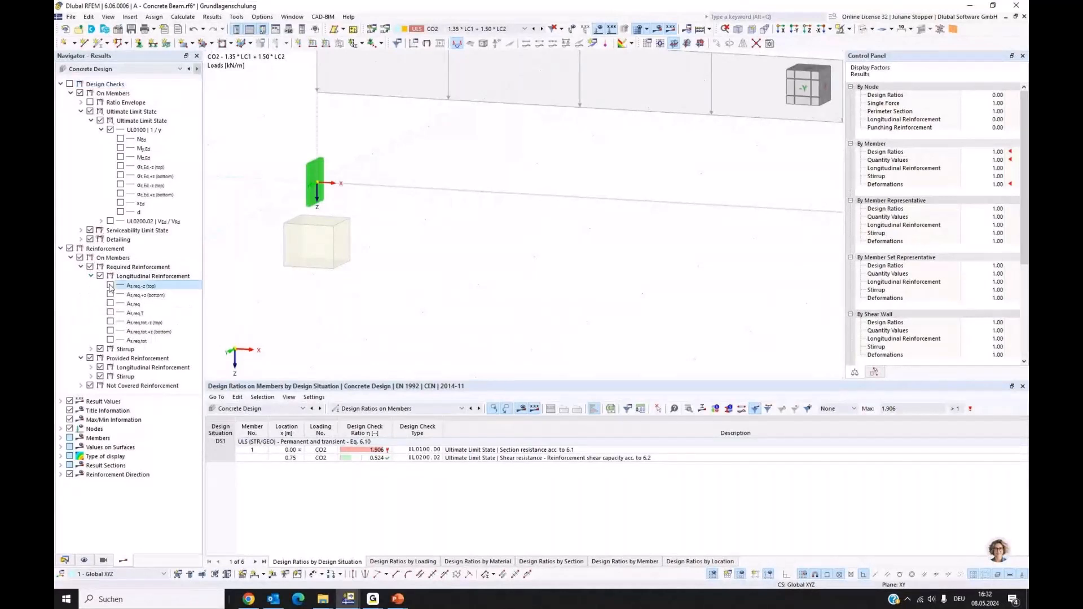
pyautogui.click(110, 286)
pyautogui.click(111, 294)
pyautogui.scroll(-3, 291, 200)
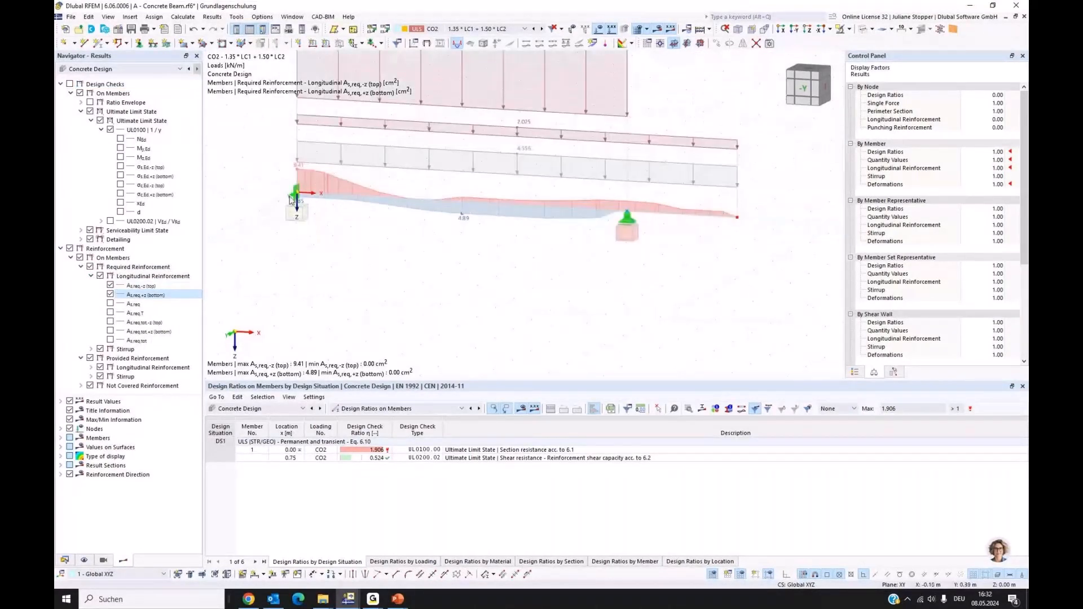
pyautogui.moveTo(443, 249); pyautogui.dragTo(433, 332, button='middle')
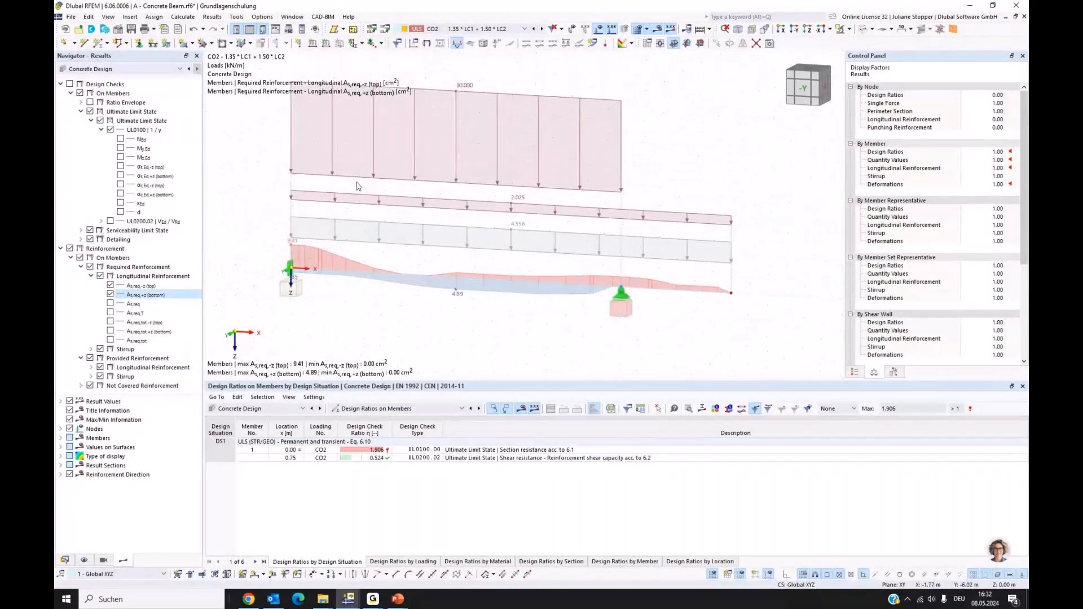
# - Hide the loads and overlay the provided longitudinal reinforcement As,prov for the top (-z) and bottom (+z) of the beam
pyautogui.click(599, 29)
pyautogui.moveTo(381, 314); pyautogui.dragTo(390, 303, button='middle')
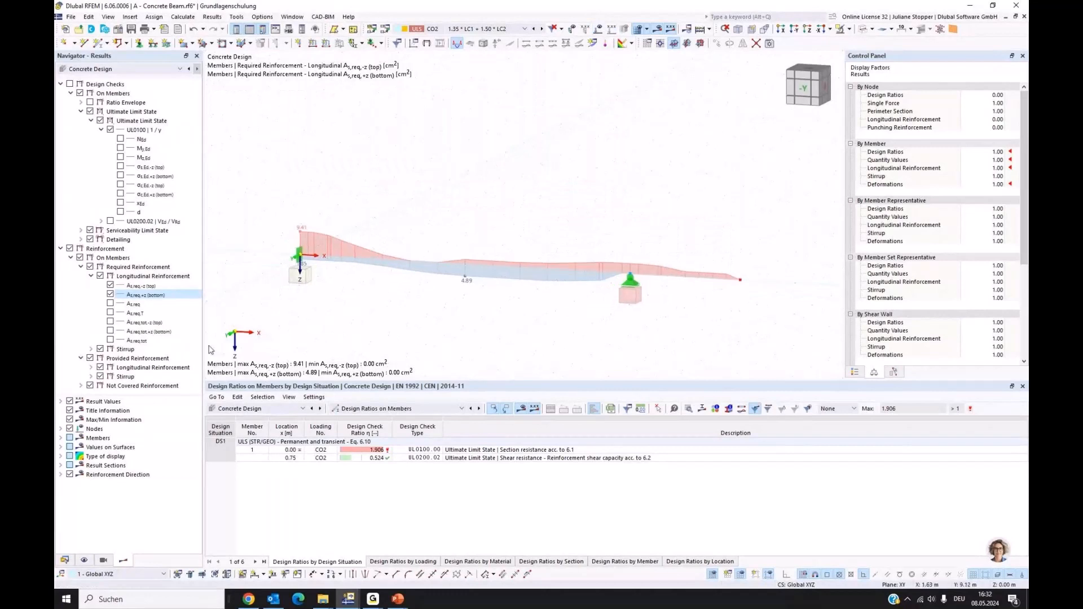
pyautogui.click(90, 367)
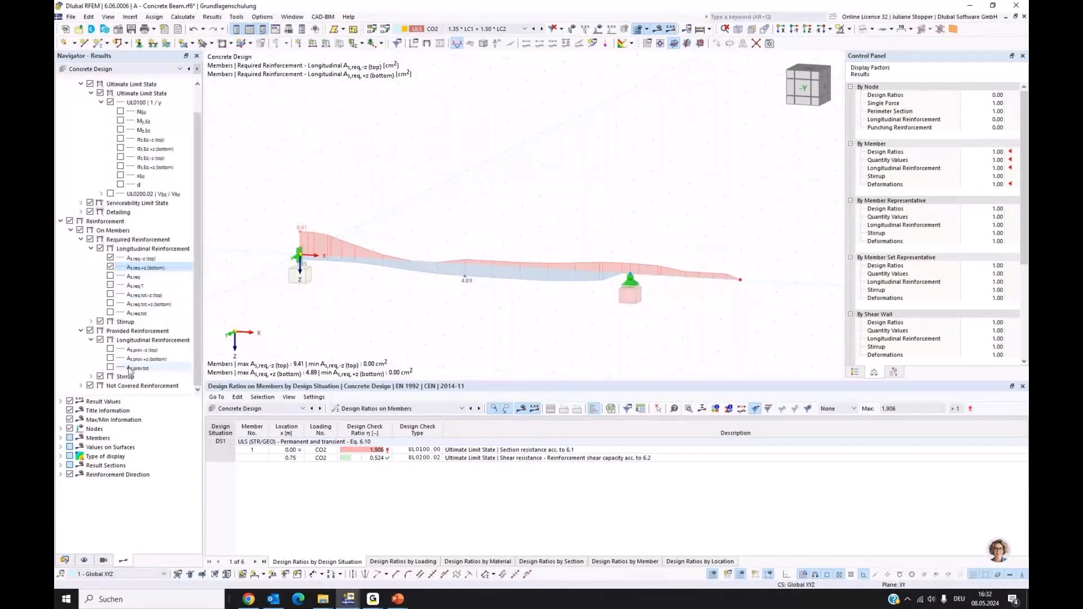
pyautogui.click(110, 349)
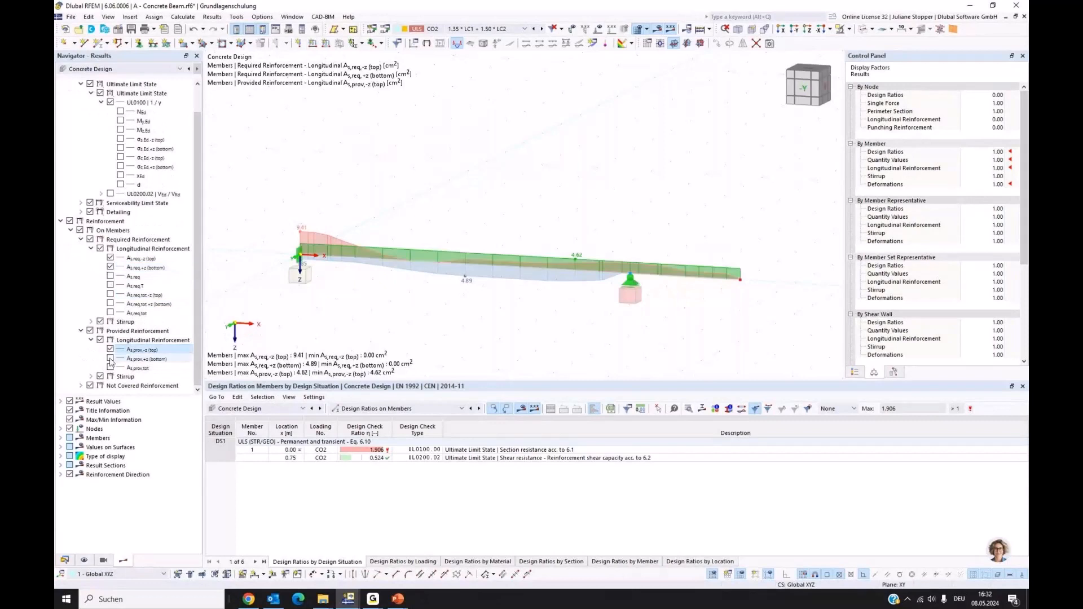
pyautogui.click(110, 358)
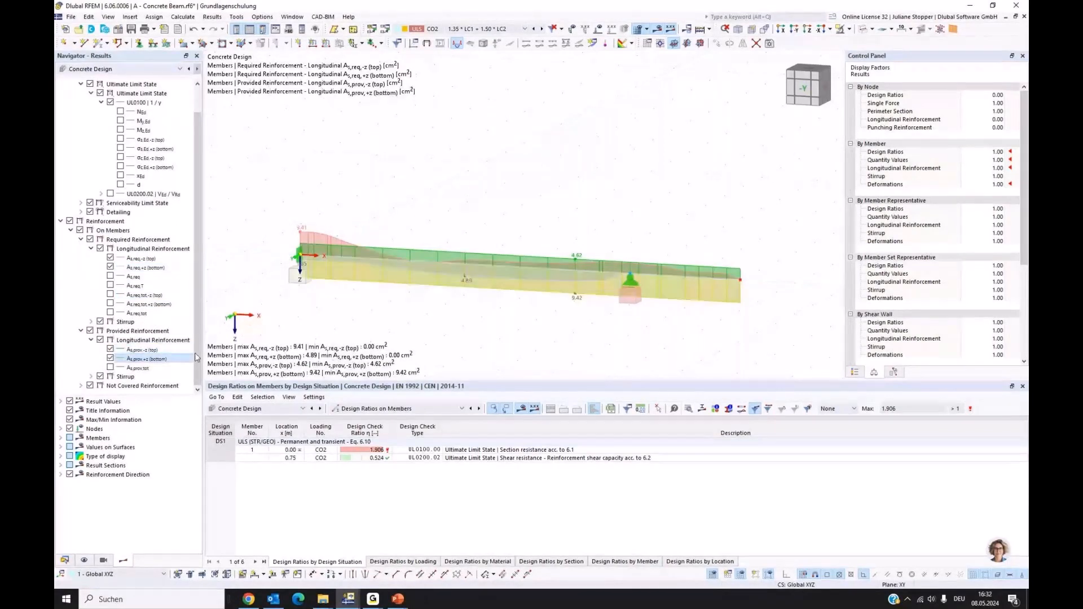
# - Hide the required and provided reinforcement diagrams on the beam
pyautogui.moveTo(307, 237); pyautogui.dragTo(332, 196, button='middle')
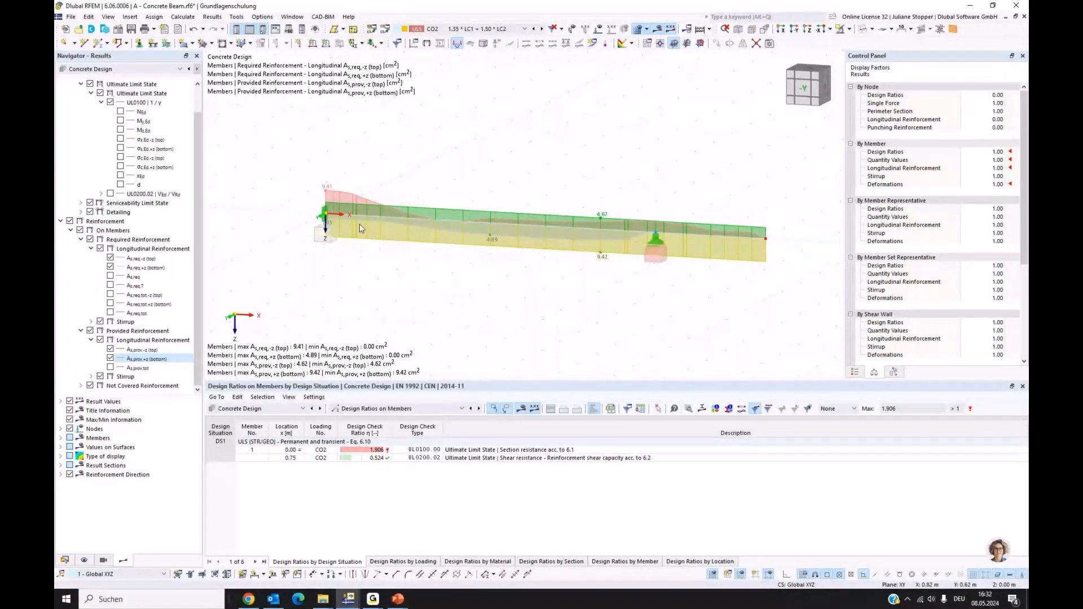
pyautogui.scroll(1, 360, 224)
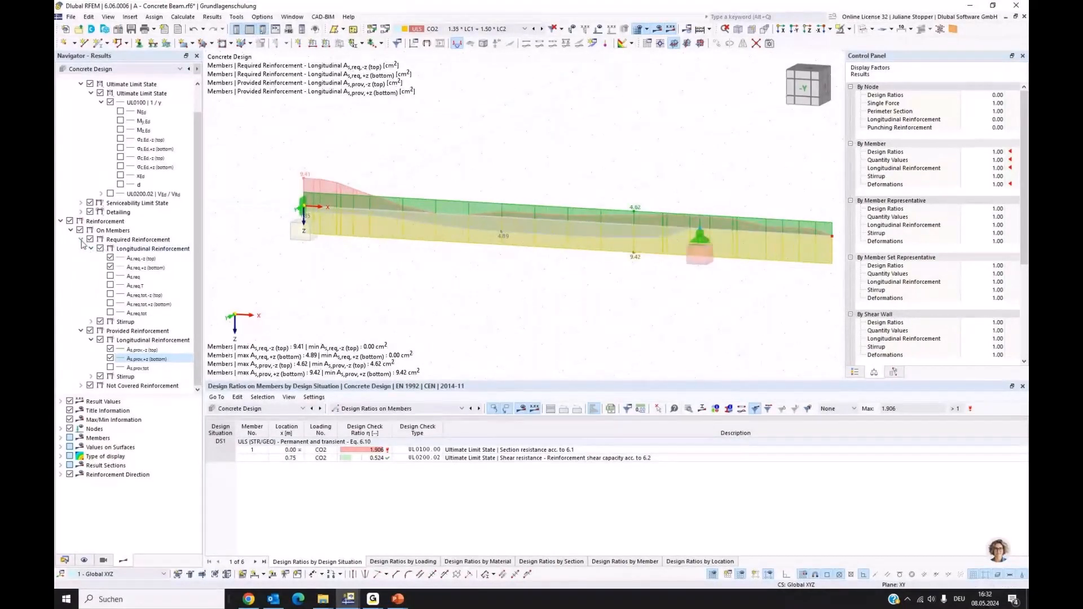
pyautogui.click(80, 239)
pyautogui.click(89, 276)
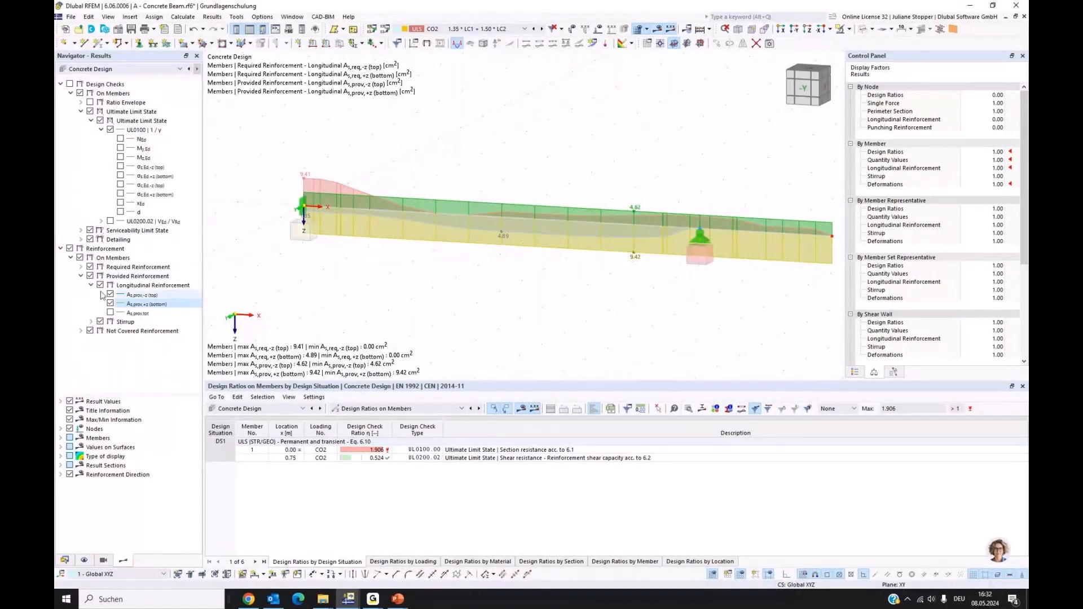
# - Display the not covered longitudinal reinforcement As,dif for the top (-z) and bottom (+z) of the beam
pyautogui.click(82, 332)
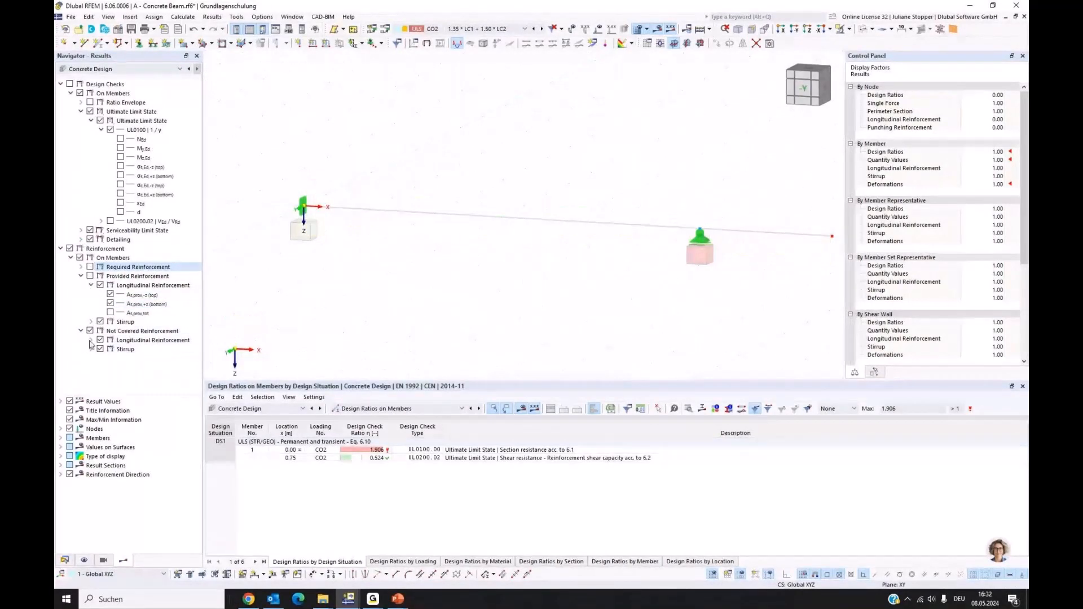
pyautogui.click(91, 341)
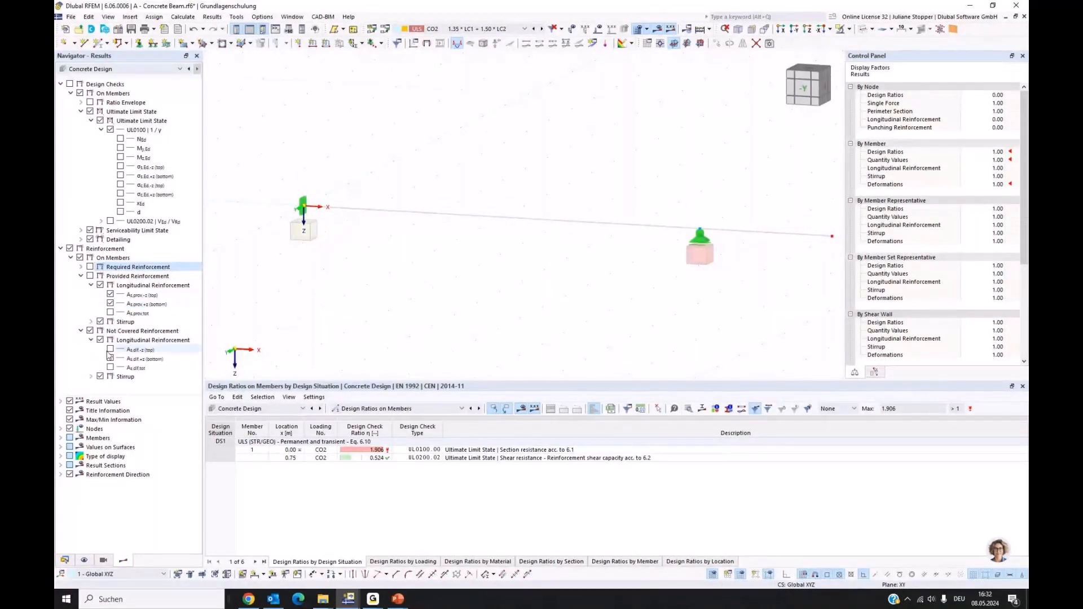
pyautogui.click(110, 349)
pyautogui.click(110, 359)
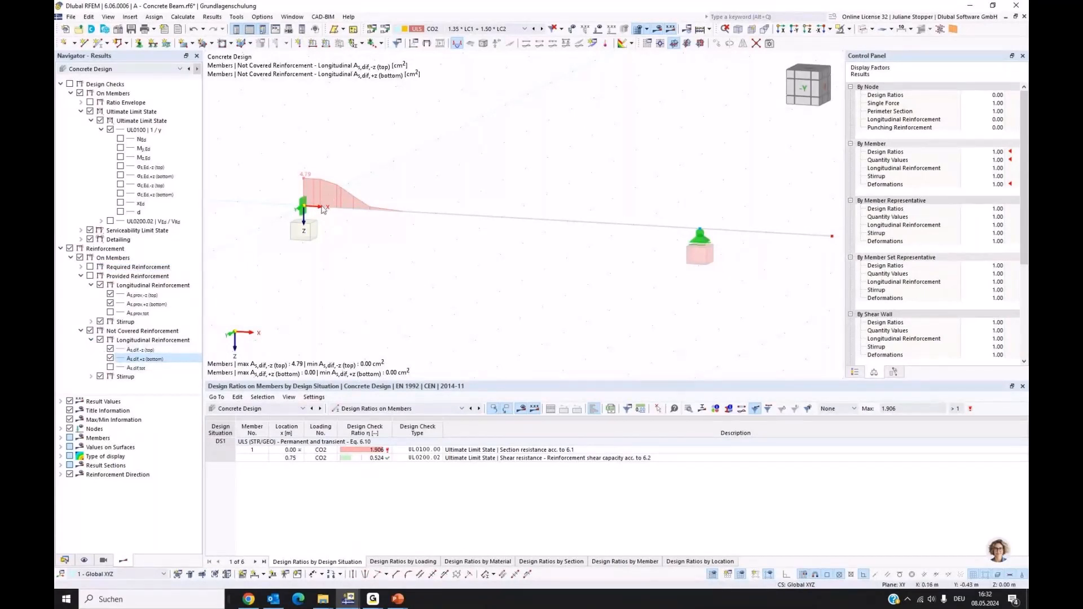
pyautogui.scroll(2, 322, 210)
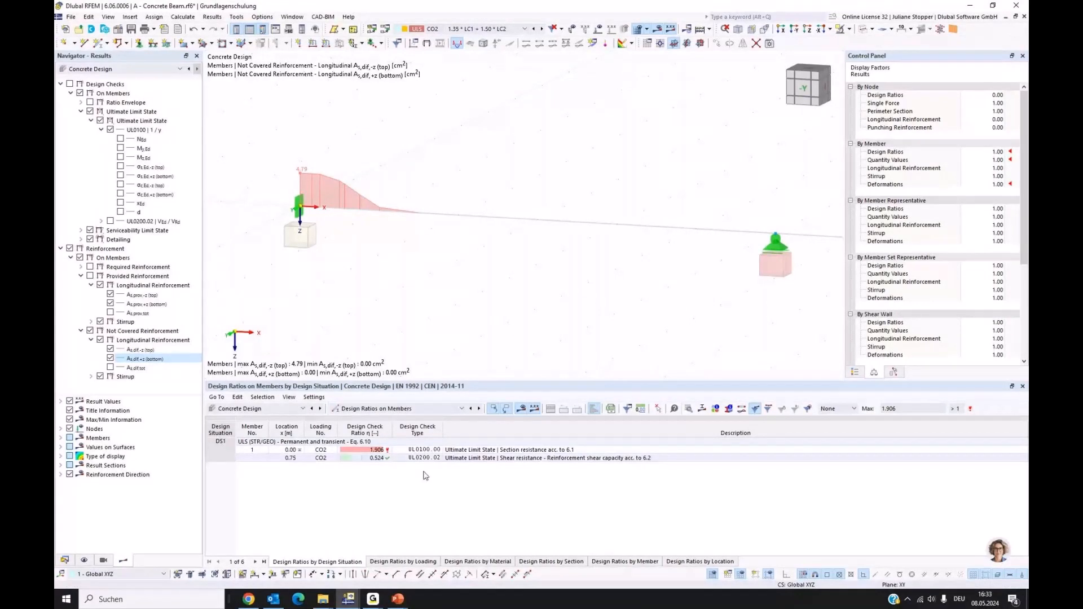
# - Examine the UL0100 design check details at x = 0.00 m and the steel and concrete stresses in the section, closing both views
pyautogui.click(418, 450)
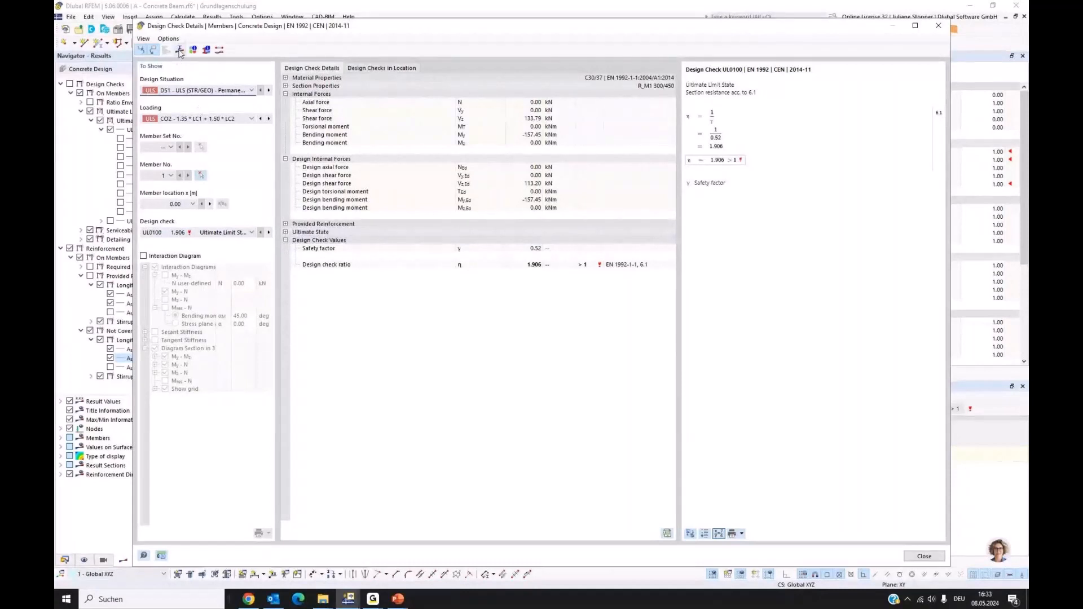
pyautogui.click(179, 50)
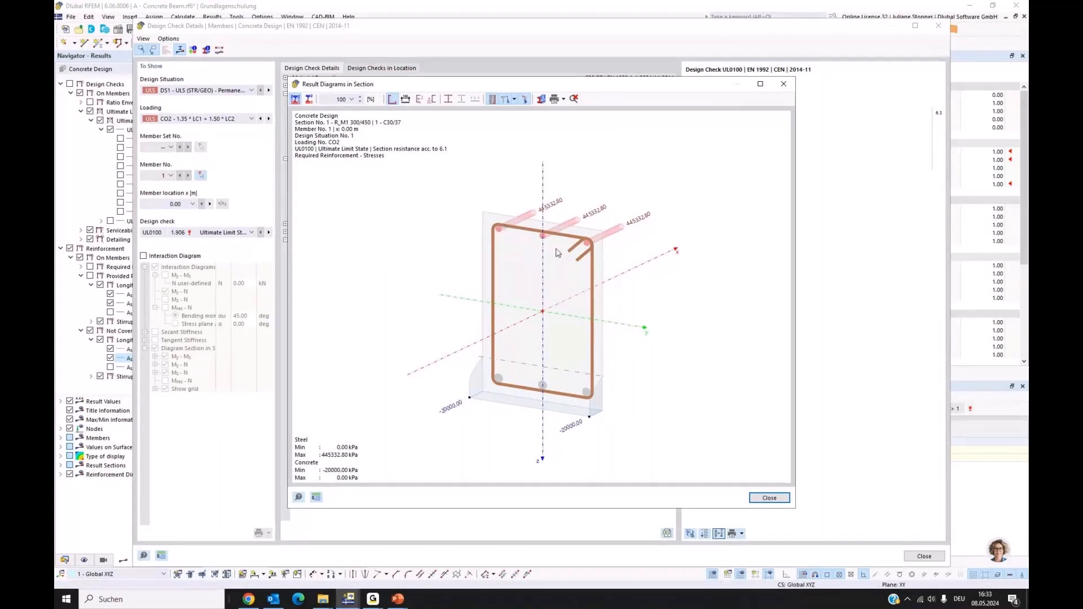
pyautogui.click(768, 498)
pyautogui.click(923, 559)
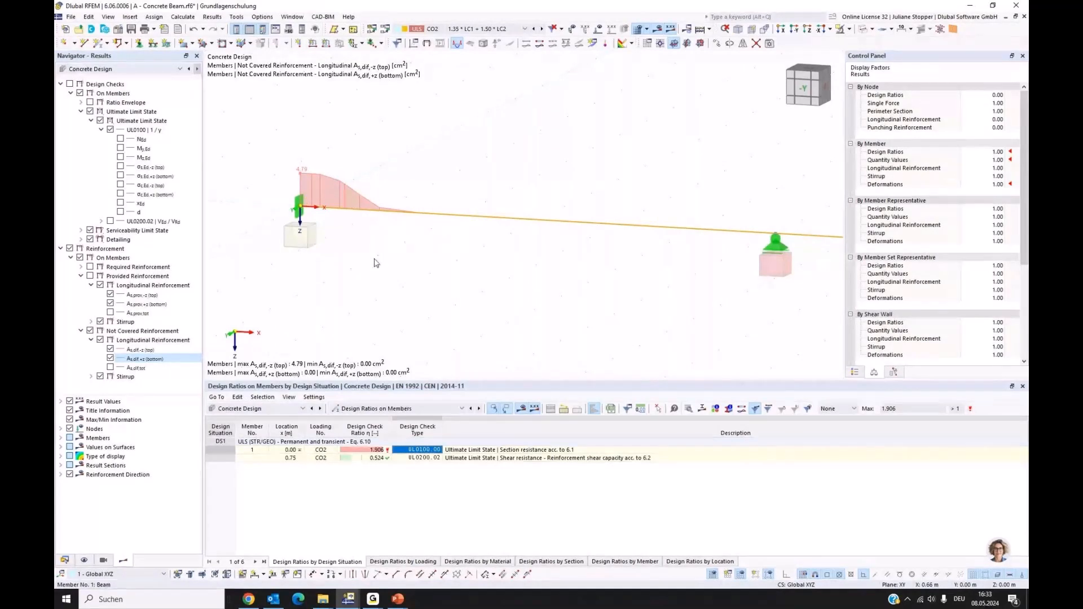
# - Open the beam member for editing and show its longitudinal reinforcement definition
pyautogui.doubleClick(345, 210)
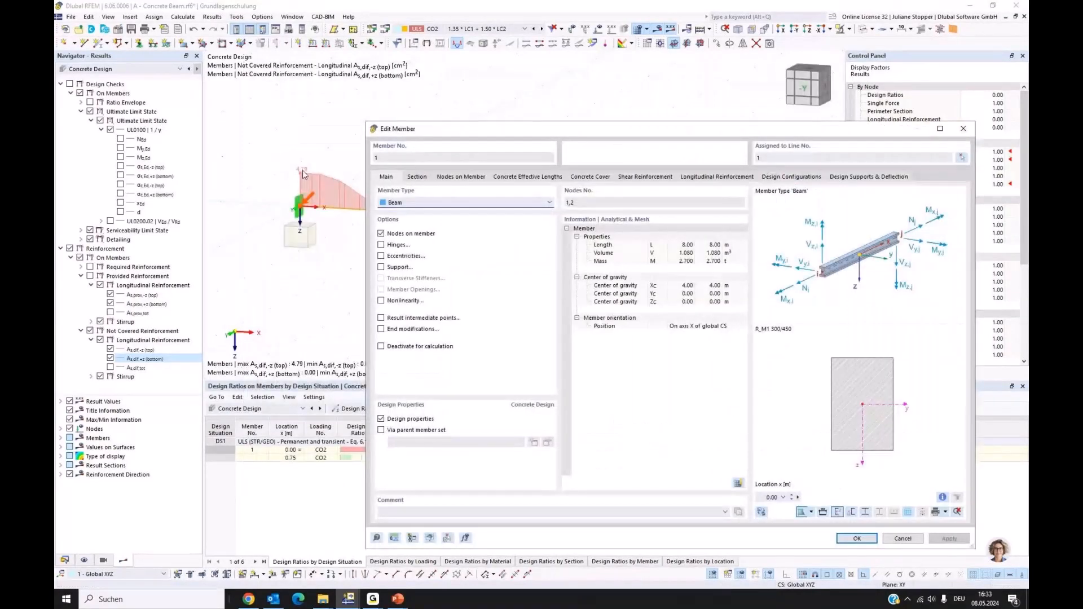
pyautogui.moveTo(445, 132); pyautogui.dragTo(445, 107)
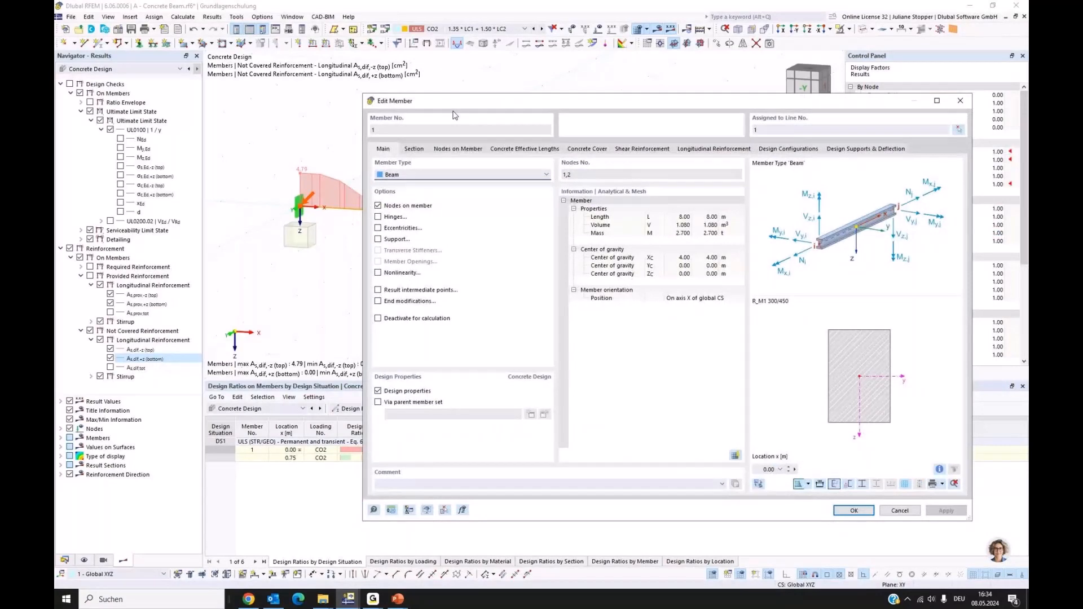
pyautogui.moveTo(715, 107); pyautogui.dragTo(749, 91)
pyautogui.click(748, 133)
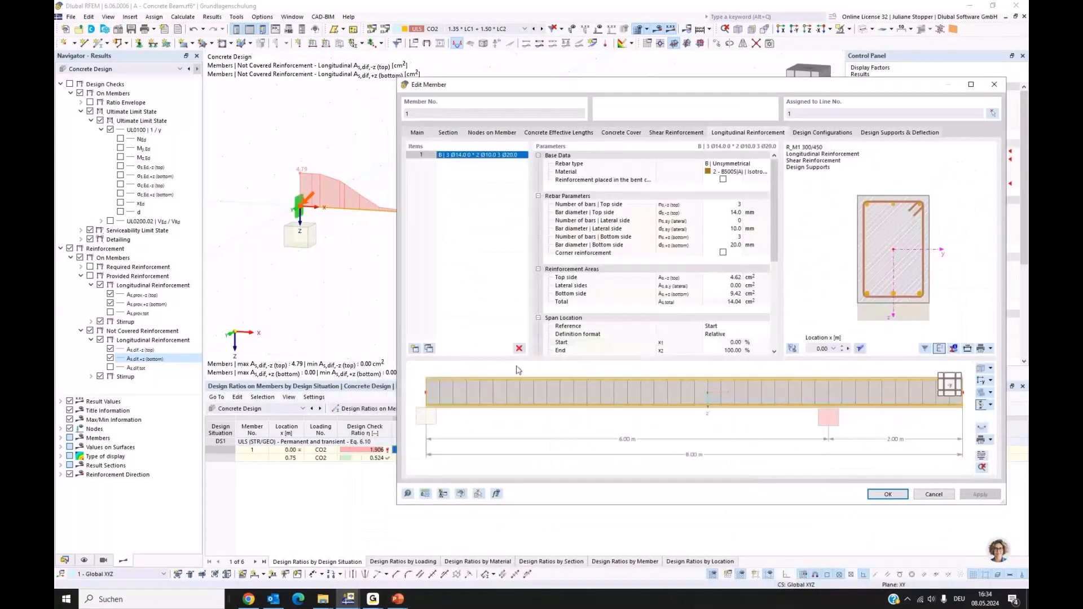
# - Add a second longitudinal reinforcement item with the Unsymmetrical rebar type and 0 bars on the bottom side
pyautogui.click(415, 348)
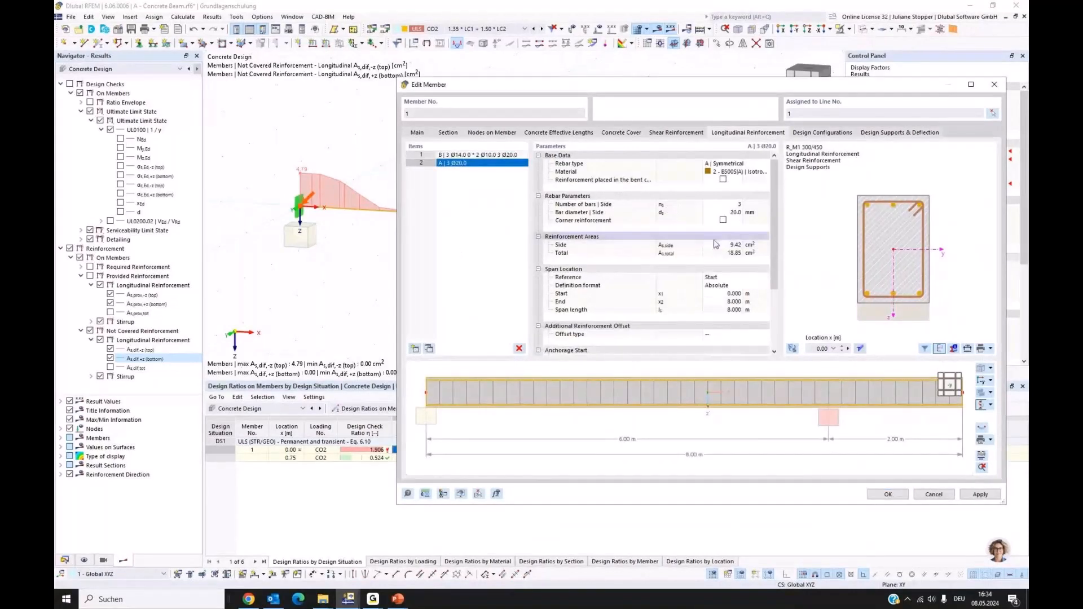
pyautogui.click(746, 164)
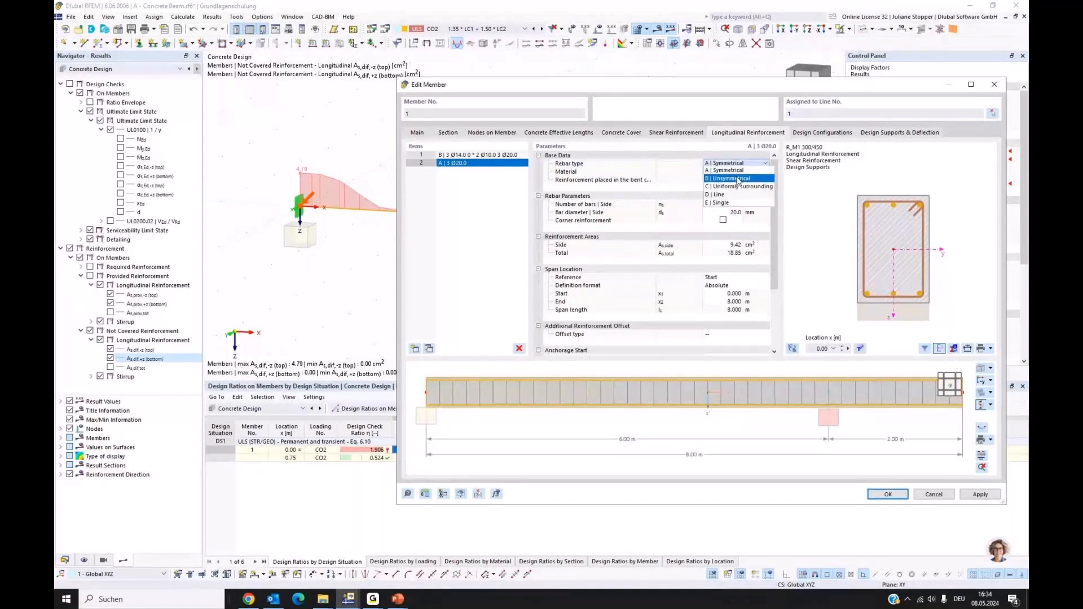
pyautogui.click(727, 179)
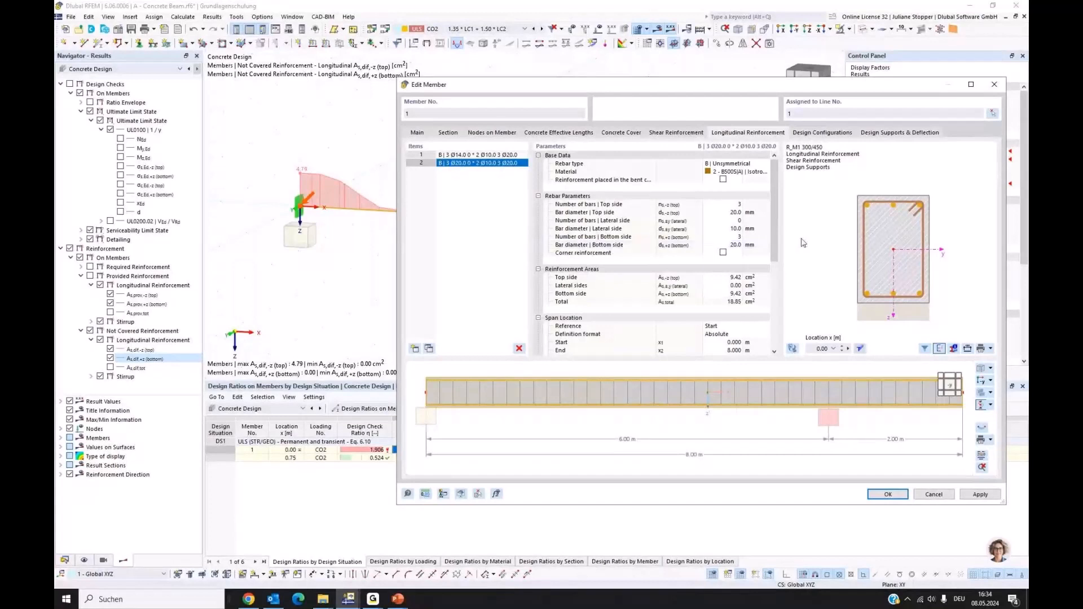
pyautogui.click(732, 238)
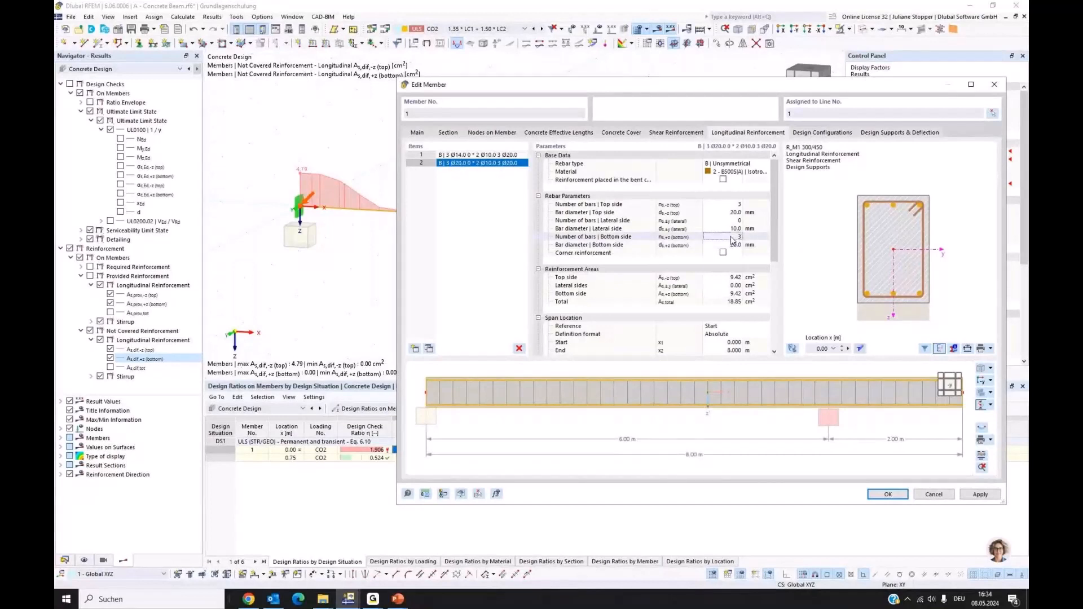
pyautogui.click(732, 238)
pyautogui.write('0')
pyautogui.press('Return')
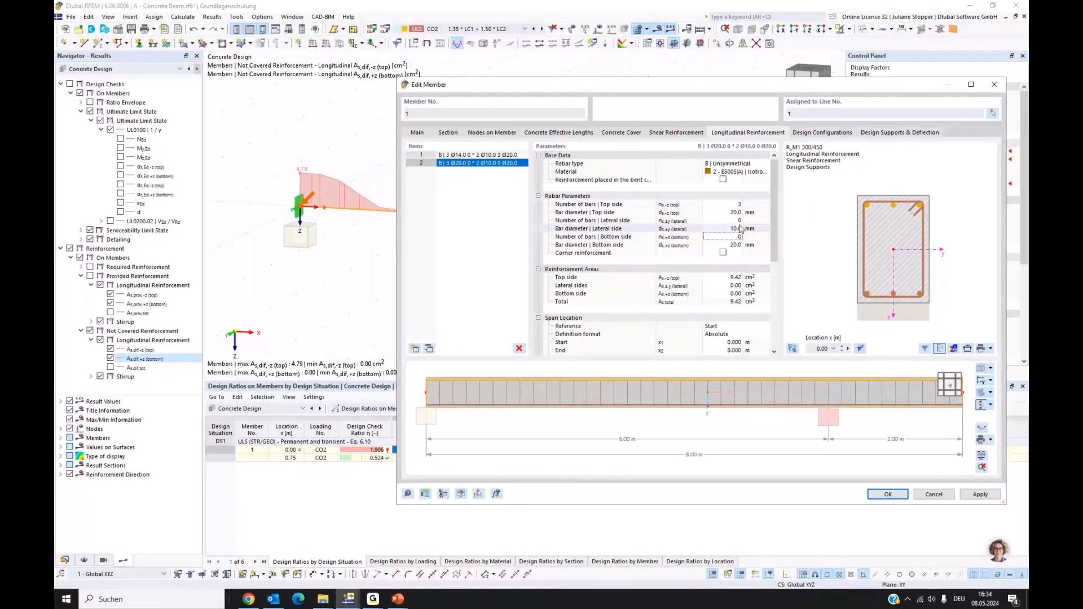
# - Set the top side bar diameter of the second longitudinal reinforcement item to 16 mm
pyautogui.click(732, 212)
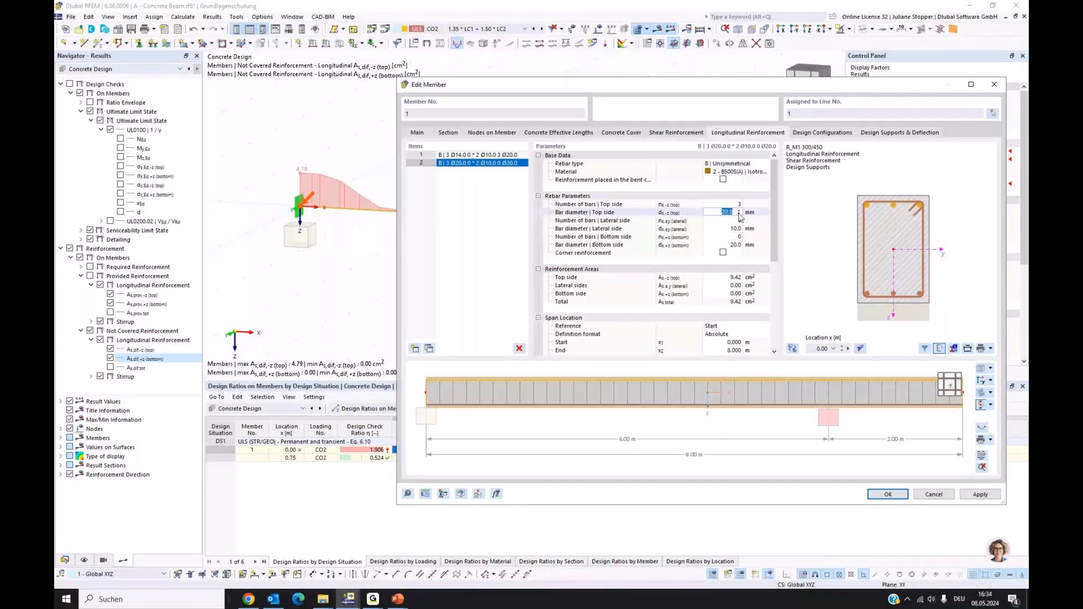
pyautogui.click(738, 214)
pyautogui.doubleClick(739, 215)
pyautogui.tripleClick(739, 214)
pyautogui.click(824, 236)
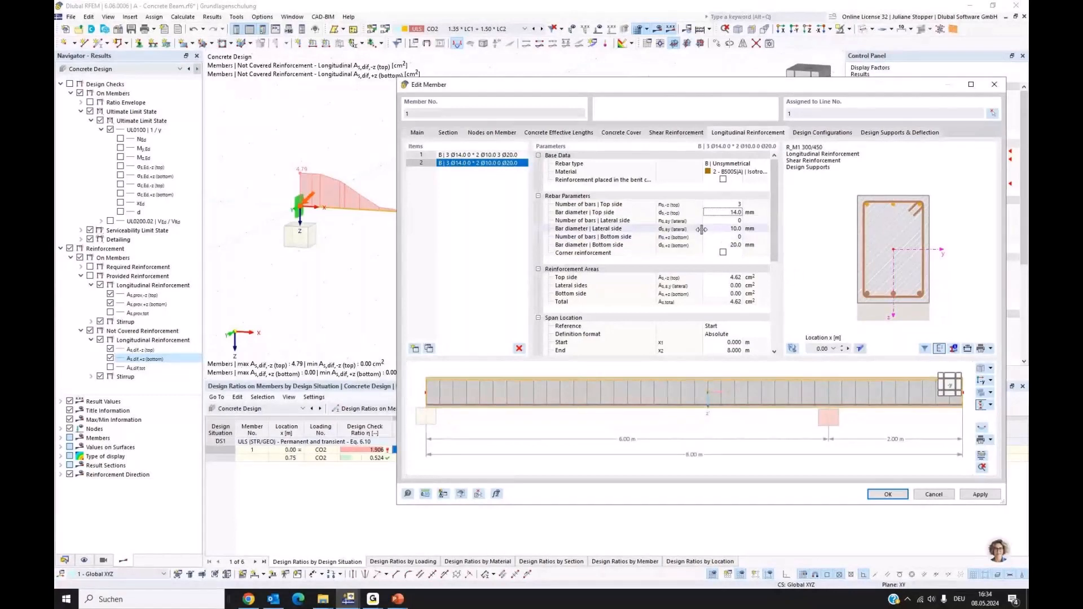
pyautogui.doubleClick(740, 213)
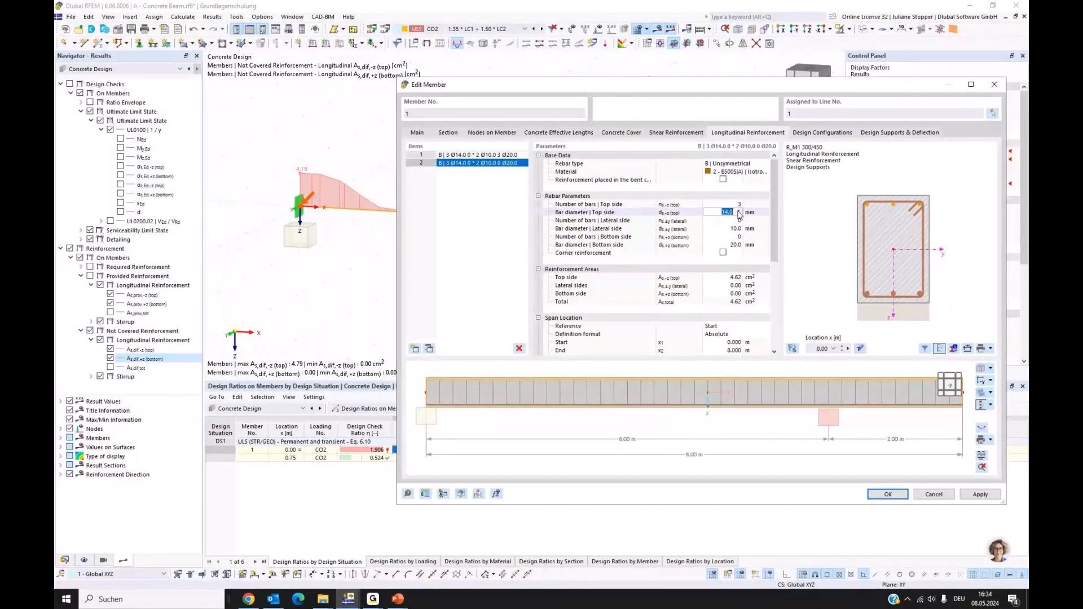
pyautogui.click(738, 211)
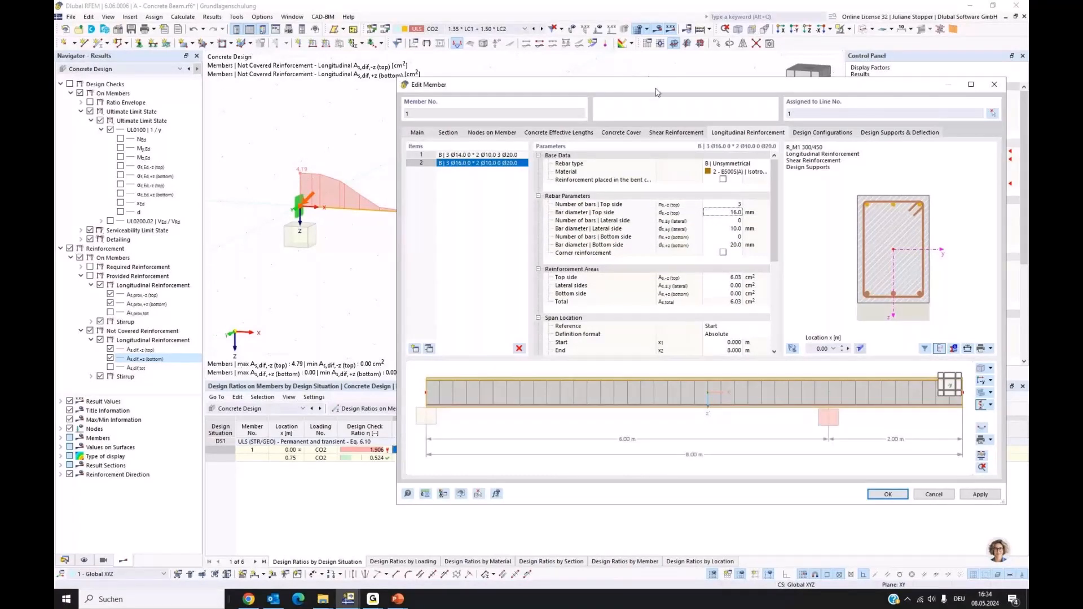
# - Set the span location end of the second reinforcement item to 2.5 m and apply the change
pyautogui.moveTo(656, 91); pyautogui.dragTo(649, 122)
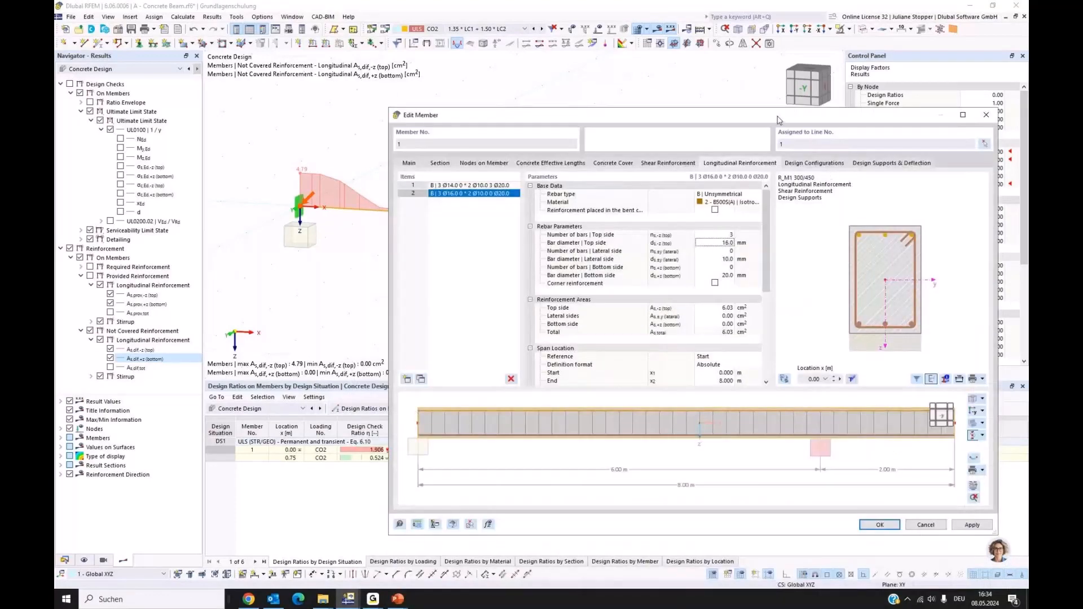
pyautogui.moveTo(777, 120); pyautogui.dragTo(777, 62)
pyautogui.moveTo(770, 177); pyautogui.dragTo(769, 226)
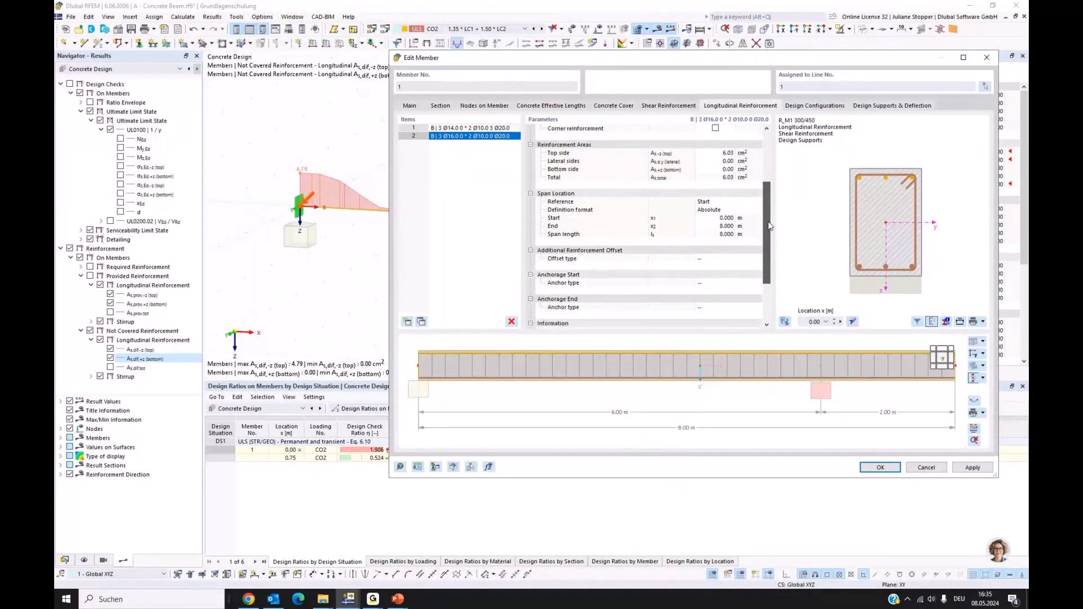
pyautogui.click(710, 220)
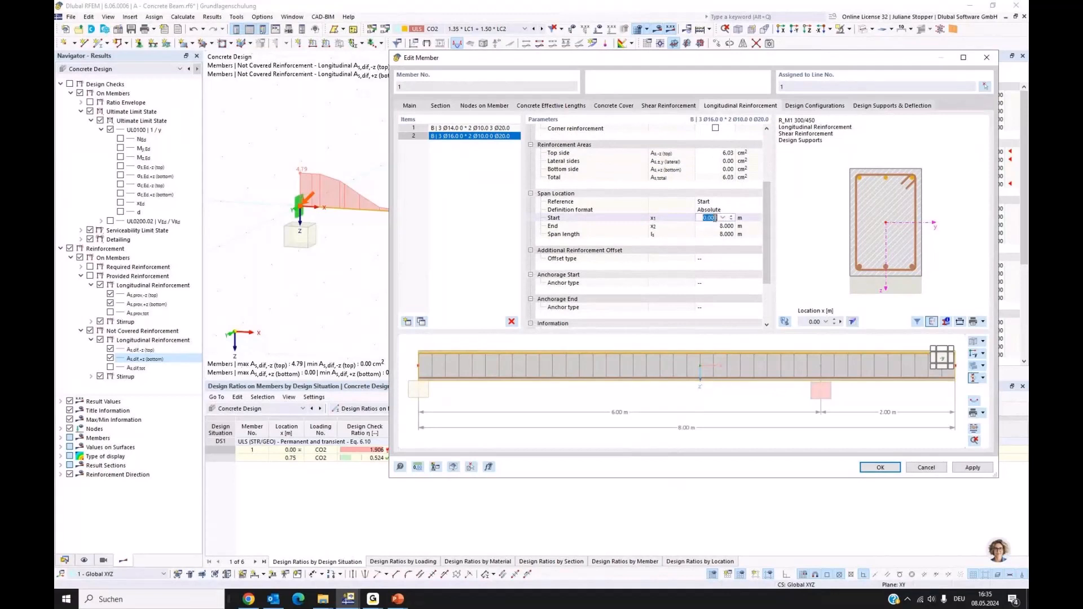
pyautogui.click(705, 225)
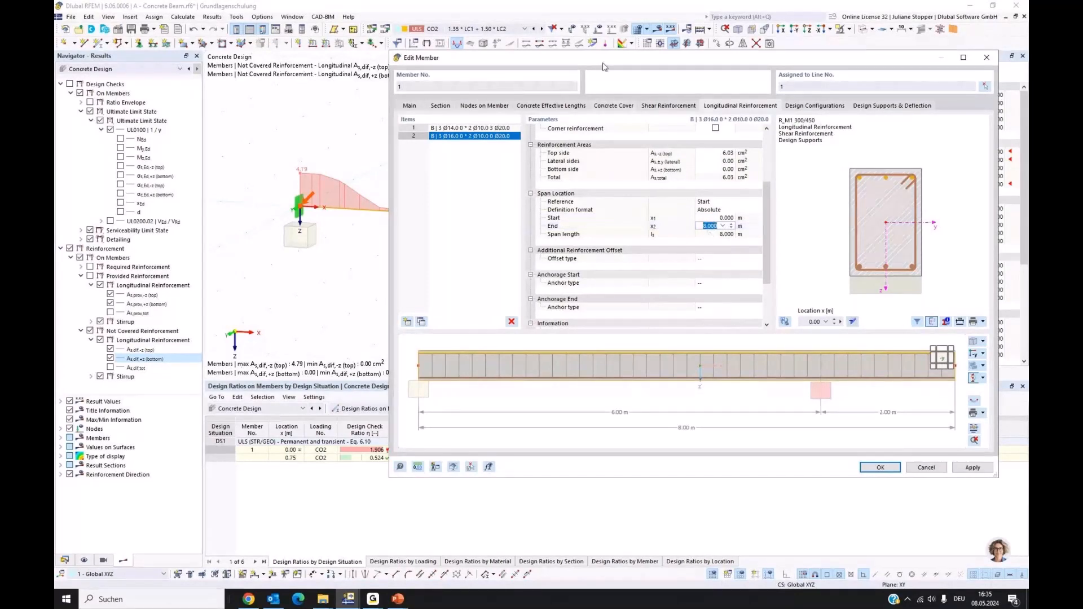
pyautogui.moveTo(606, 62); pyautogui.dragTo(495, 286)
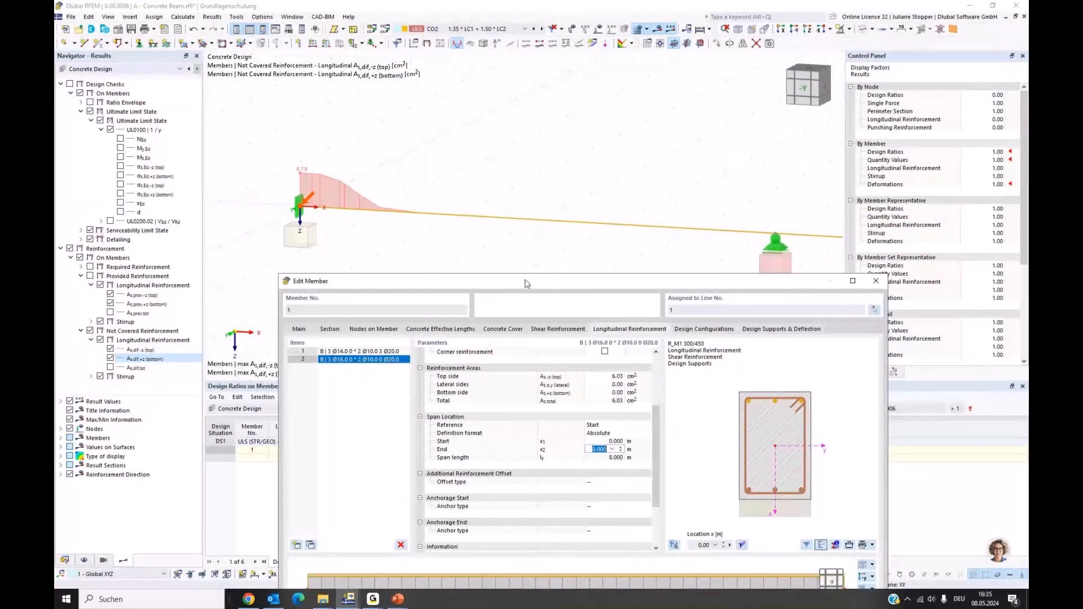
pyautogui.moveTo(526, 283); pyautogui.dragTo(541, 183)
pyautogui.write('2,5')
pyautogui.moveTo(636, 178); pyautogui.dragTo(676, 80)
pyautogui.click(918, 490)
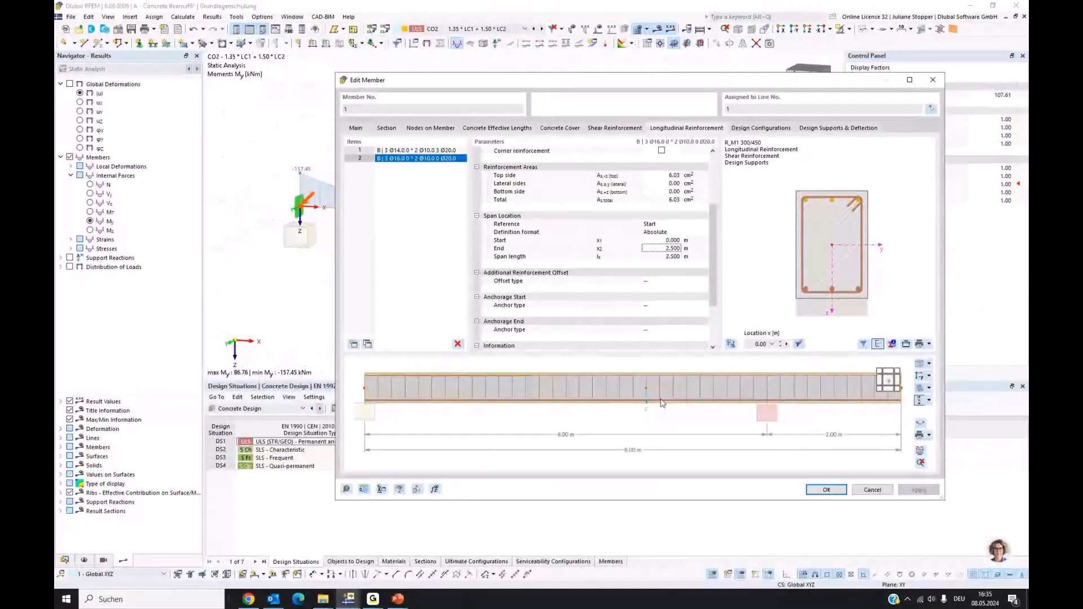
# - Give the second reinforcement item an additional offset From Stirrup with 30 mm on the top side, and apply it
pyautogui.keyDown('ctrl'); pyautogui.moveTo(665, 402); pyautogui.dragTo(647, 437, button='middle'); pyautogui.keyUp('ctrl')
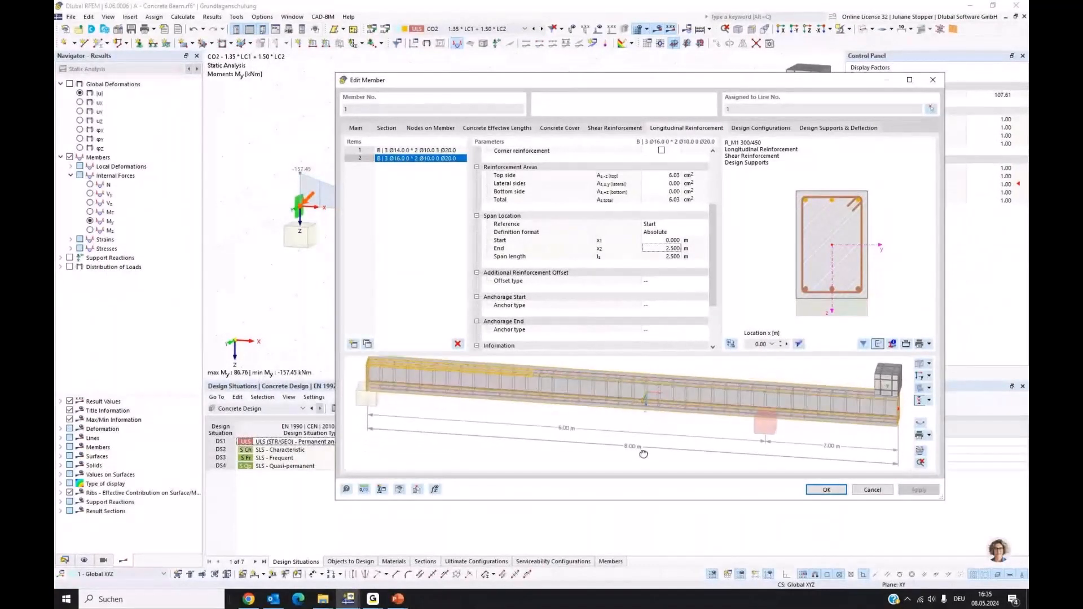
pyautogui.scroll(3, 551, 431)
pyautogui.scroll(-2, 552, 431)
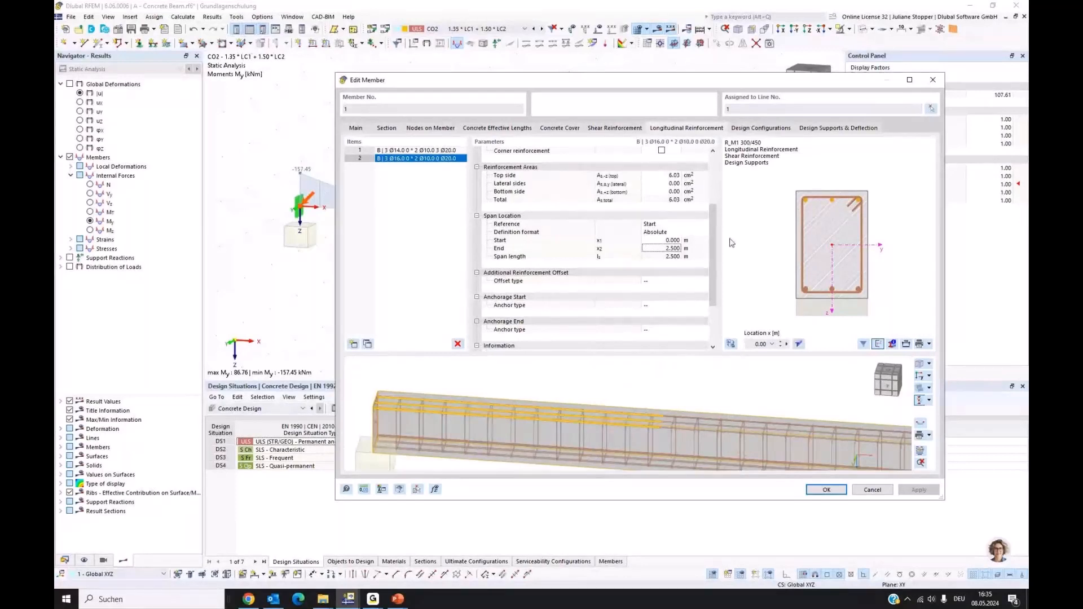
pyautogui.click(650, 282)
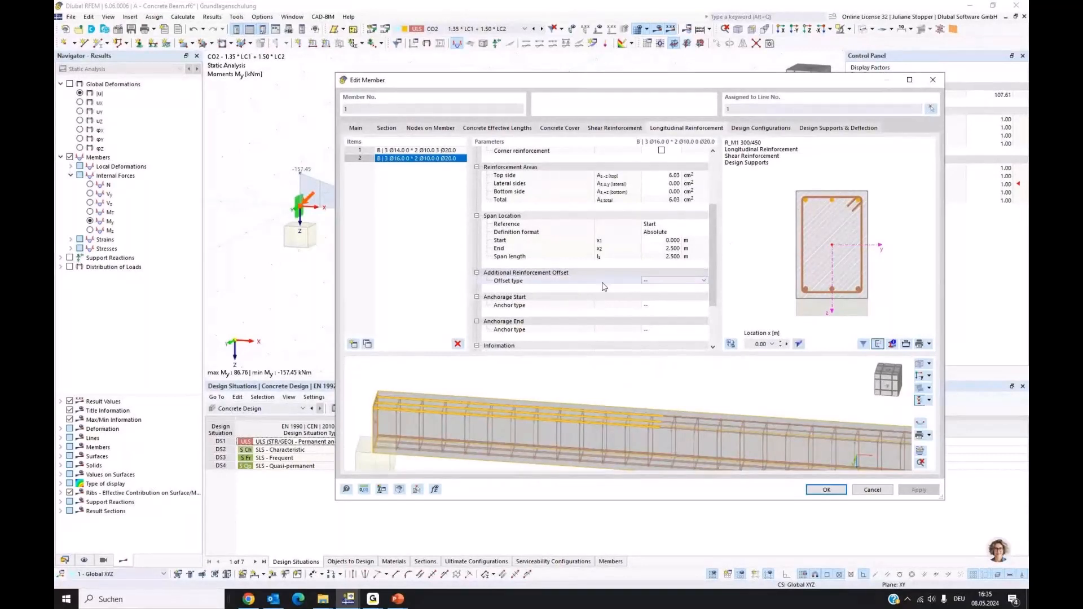
pyautogui.click(704, 281)
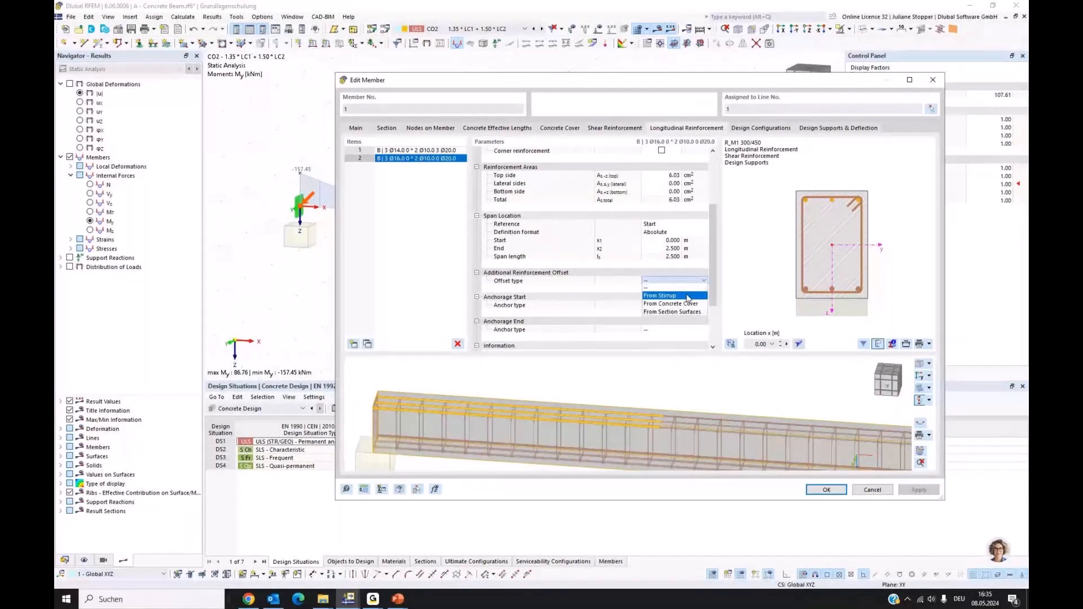
pyautogui.click(688, 296)
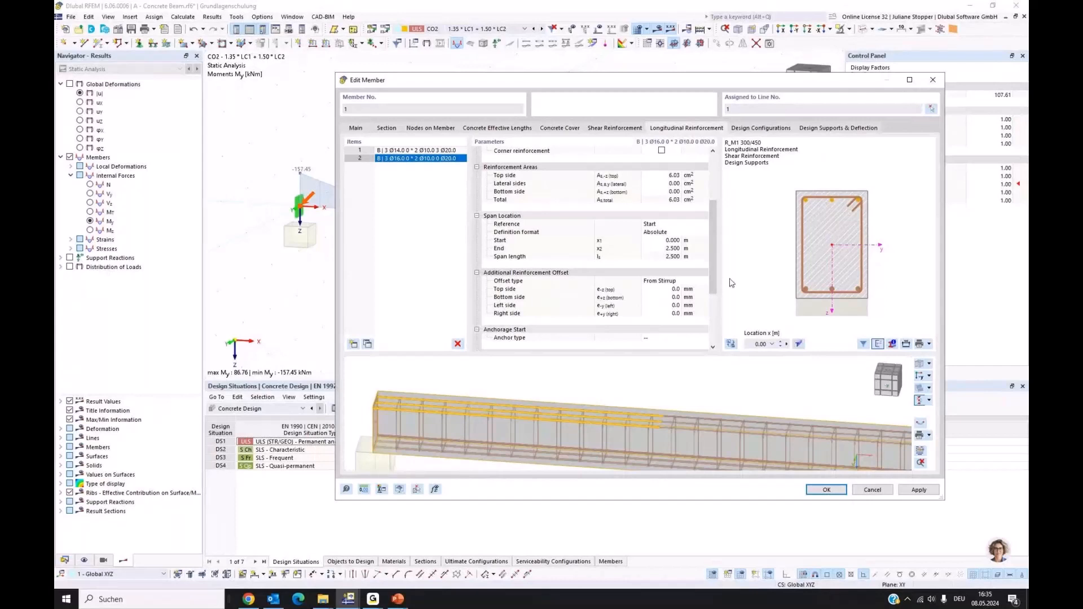
pyautogui.click(674, 289)
pyautogui.click(677, 291)
pyautogui.click(678, 289)
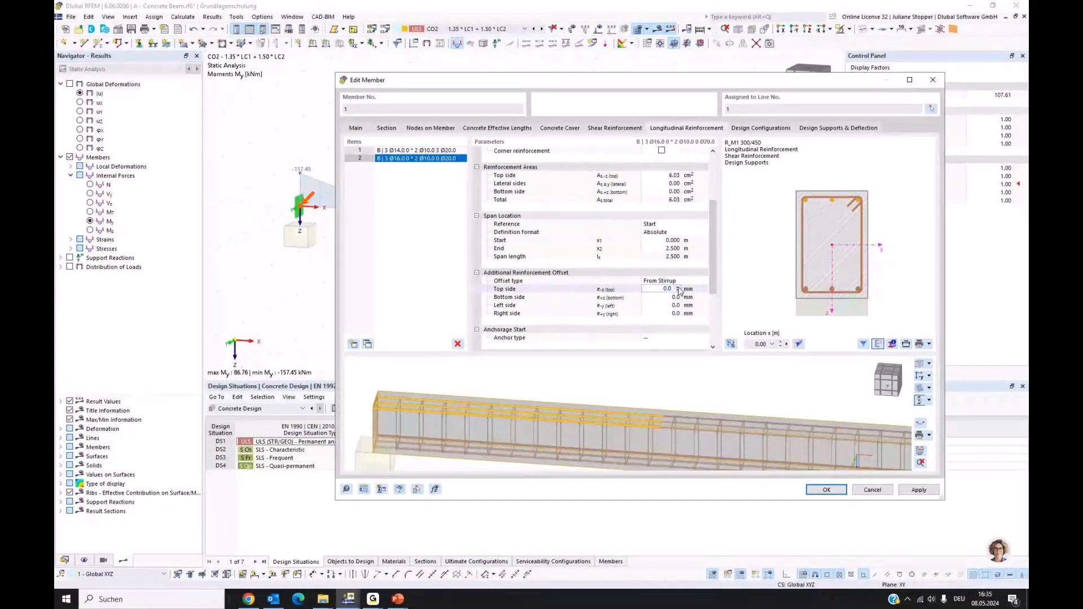
pyautogui.click(678, 289)
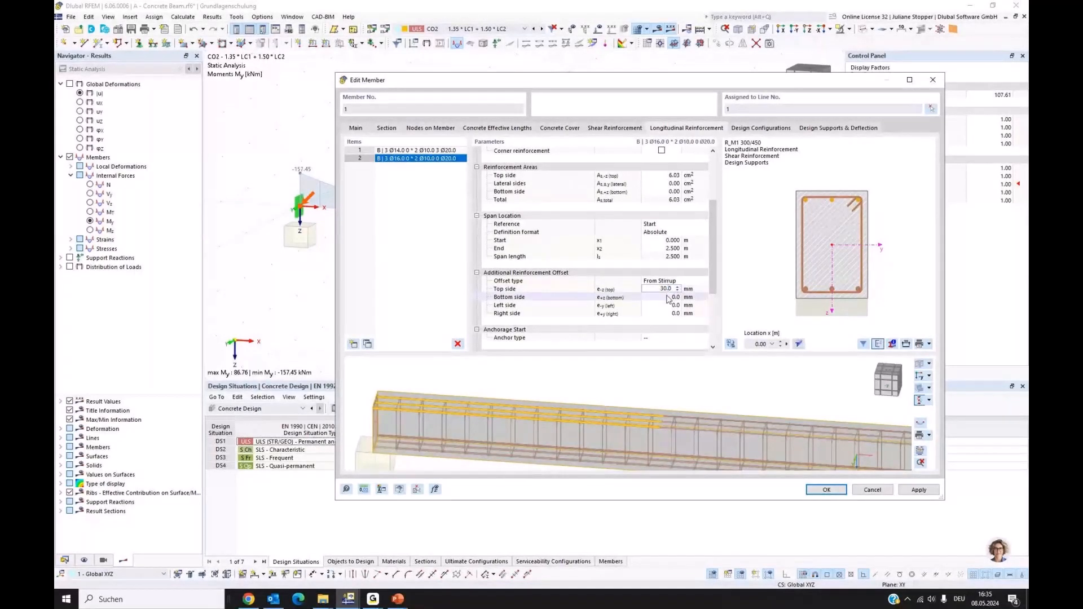
pyautogui.press('Tab')
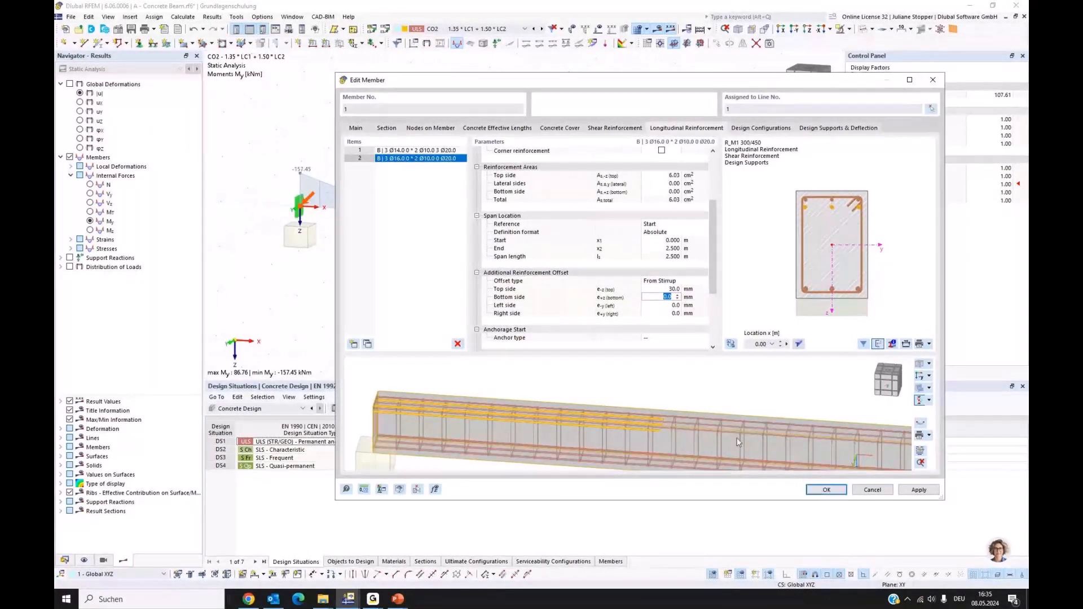
pyautogui.scroll(-3, 708, 402)
pyautogui.scroll(-2, 708, 401)
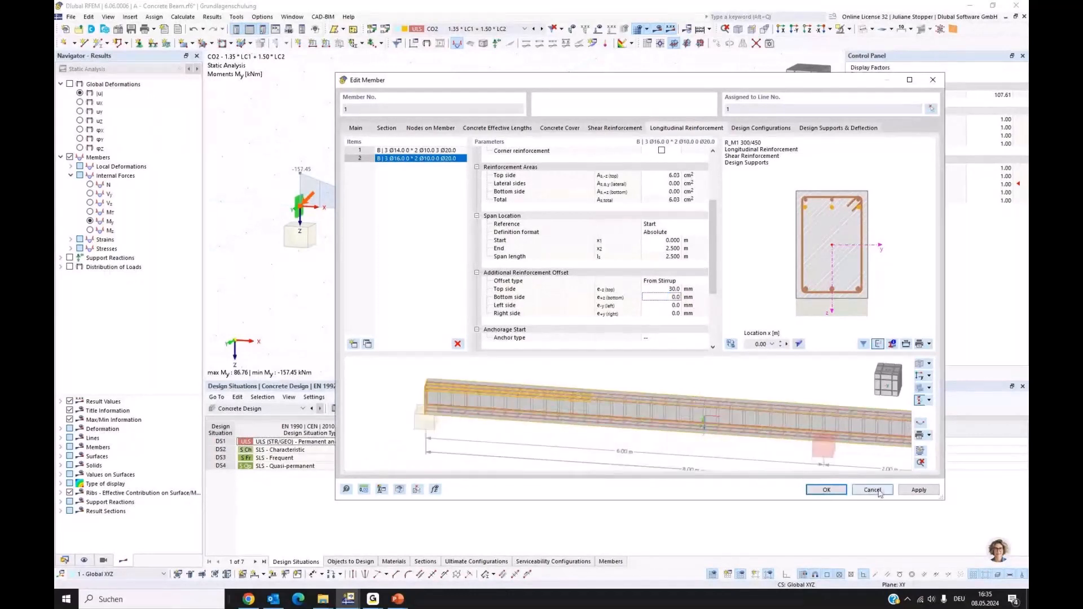
pyautogui.click(919, 490)
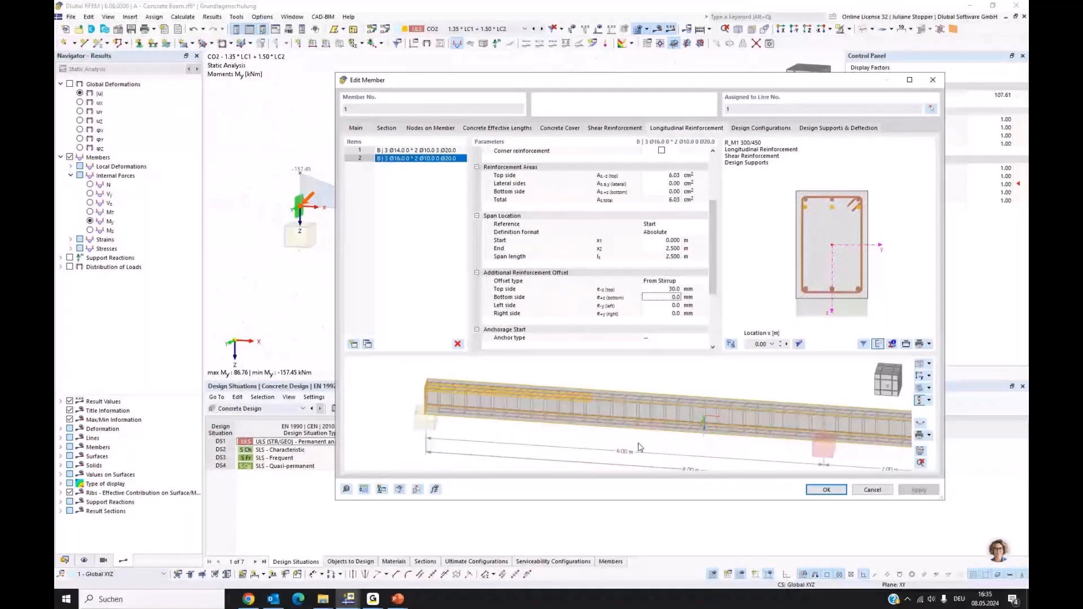
# - Add three more stirrup spans to the member's shear reinforcement
pyautogui.click(612, 129)
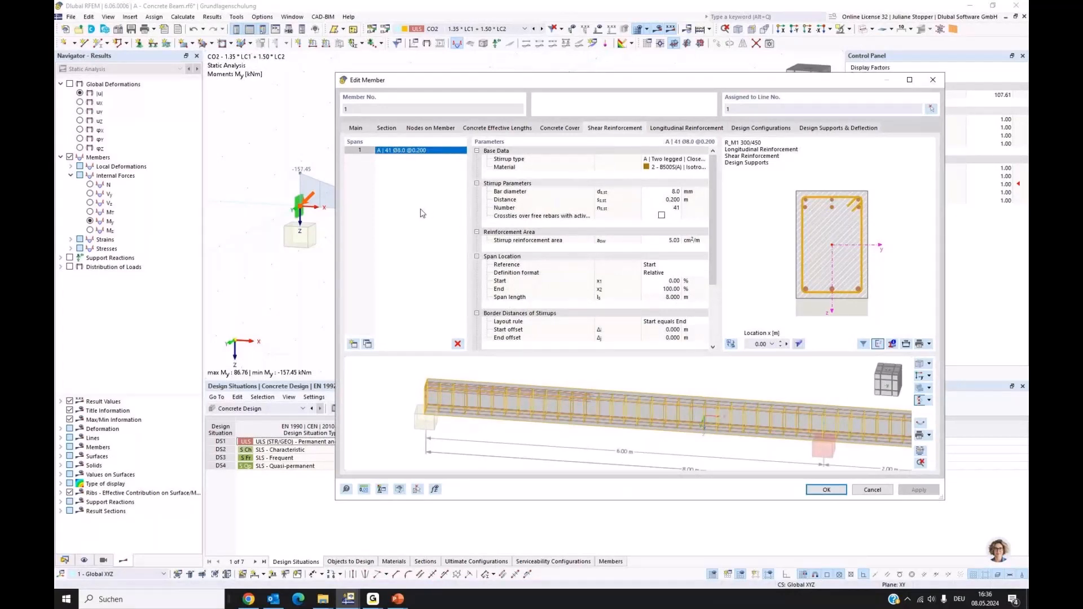
pyautogui.click(353, 345)
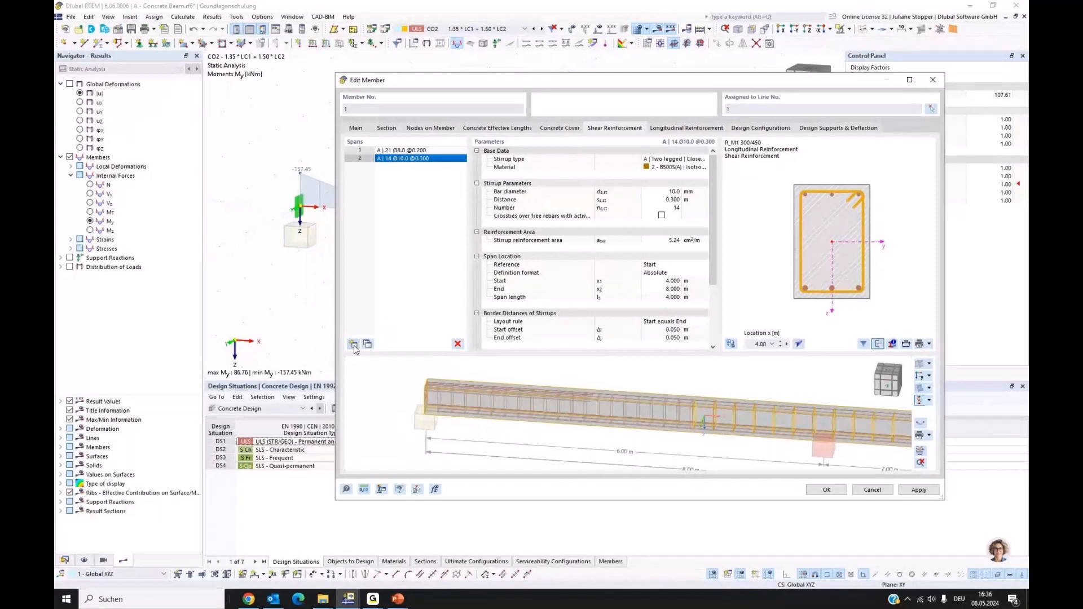
pyautogui.click(353, 344)
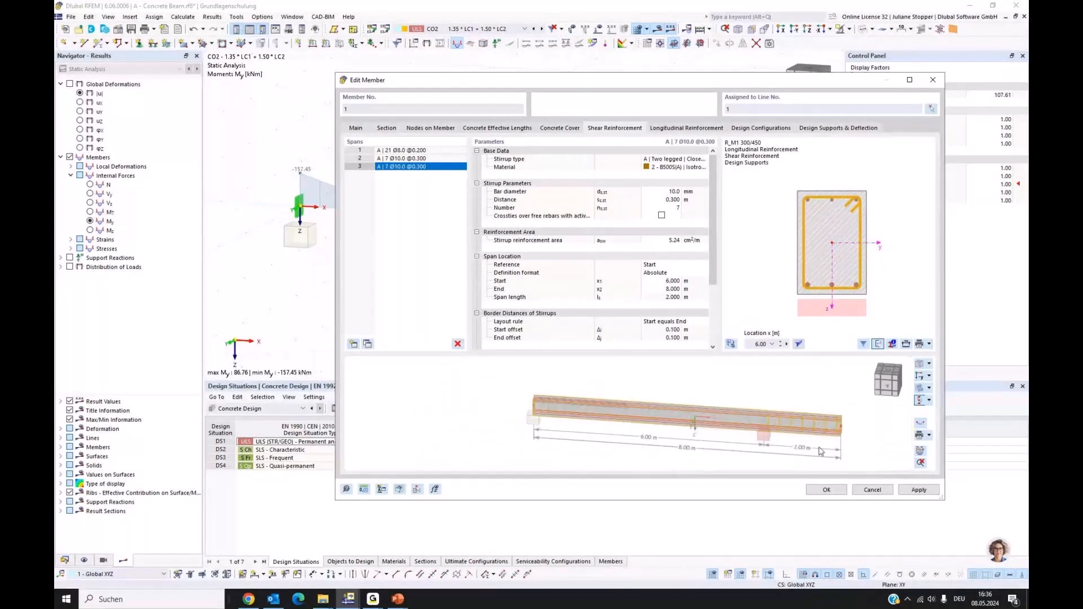
pyautogui.moveTo(820, 451); pyautogui.dragTo(780, 449, button='middle')
pyautogui.scroll(2, 571, 420)
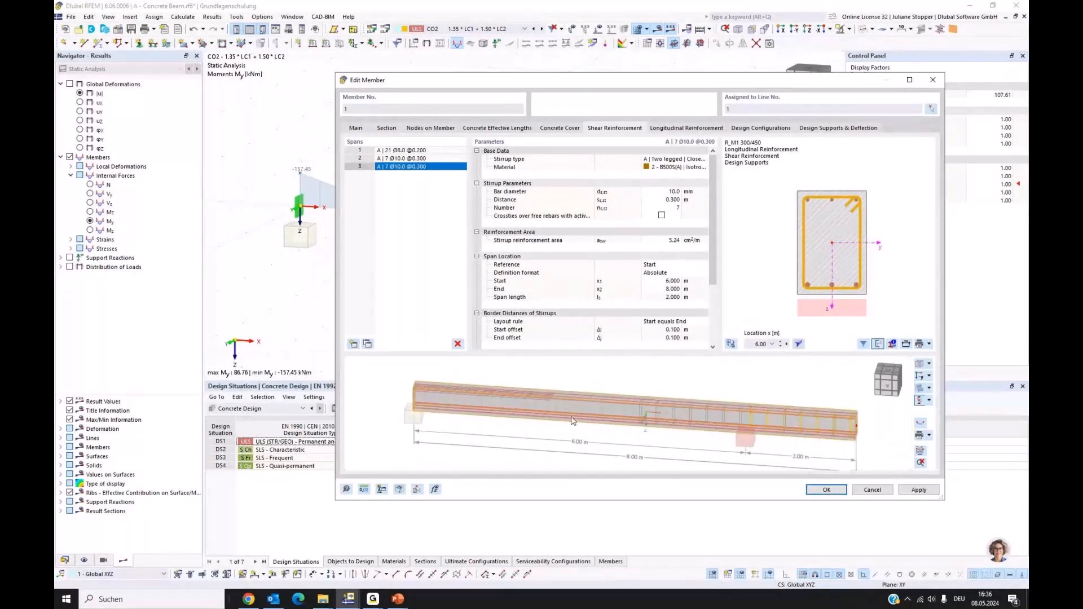
pyautogui.click(367, 344)
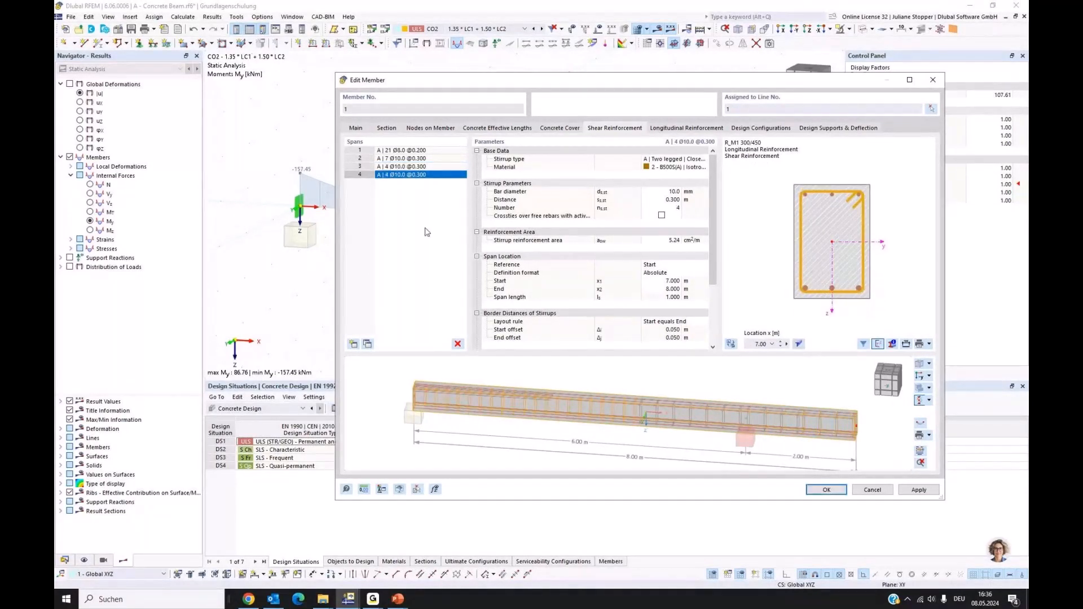
# - Change the span location definition format of the first stirrup span to Absolute
pyautogui.click(403, 150)
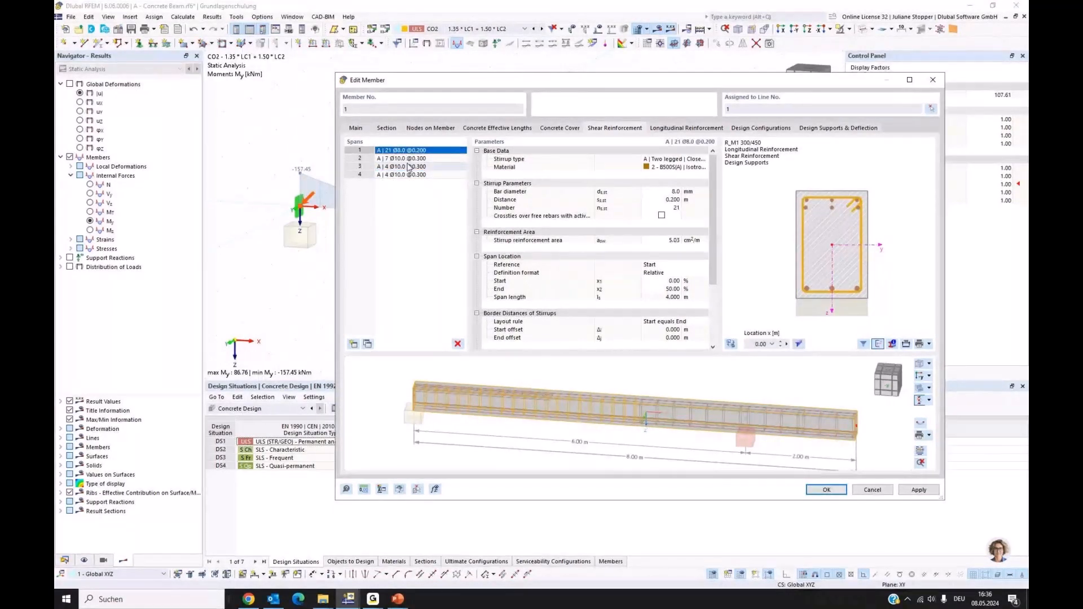
pyautogui.scroll(2, 587, 430)
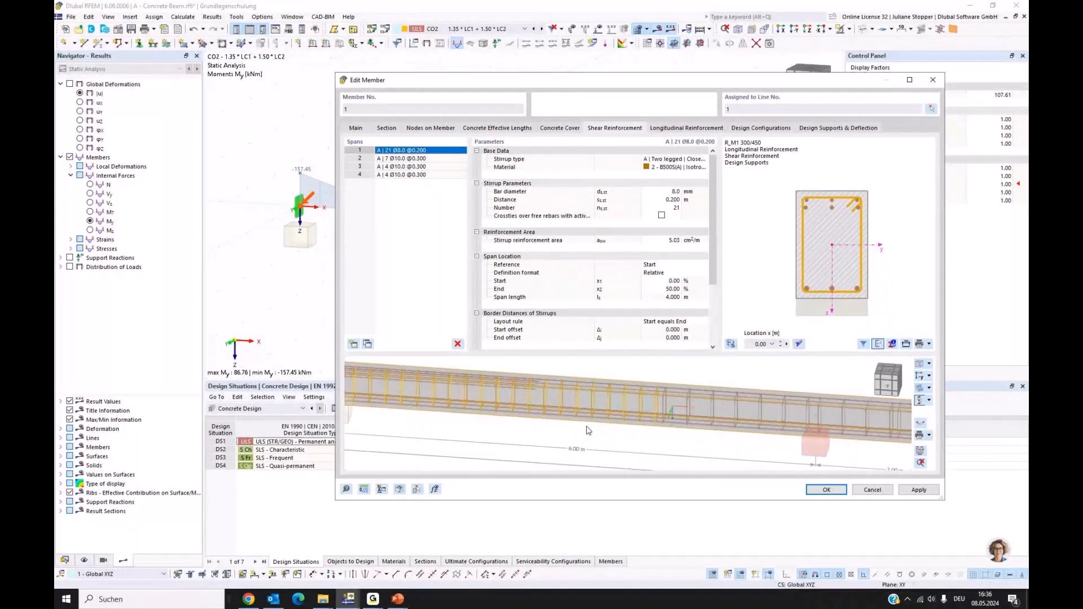
pyautogui.scroll(-3, 586, 430)
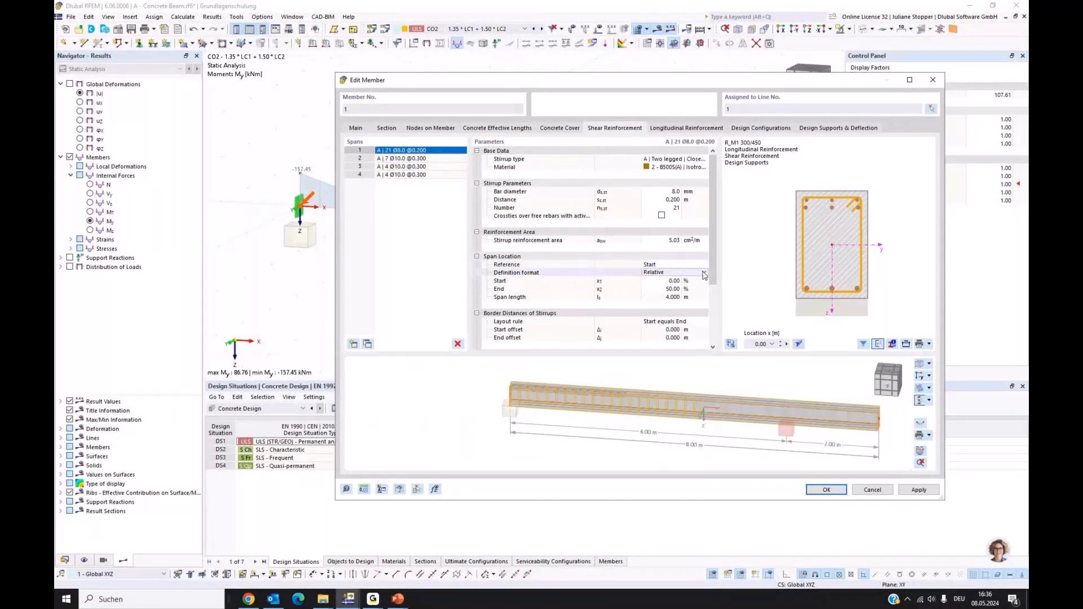
pyautogui.click(704, 273)
pyautogui.click(686, 279)
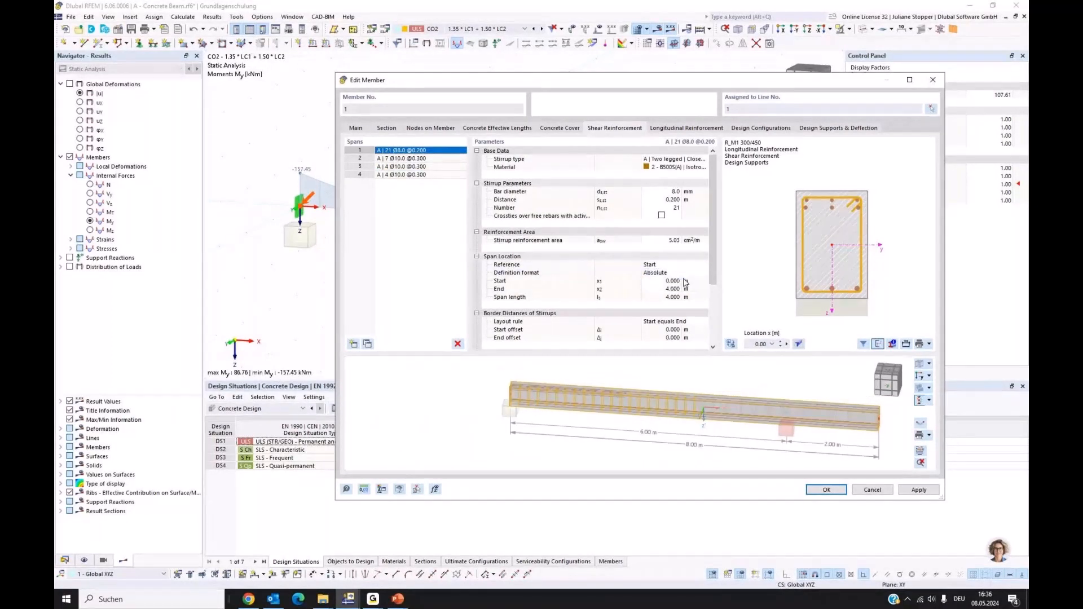
pyautogui.scroll(-1, 714, 278)
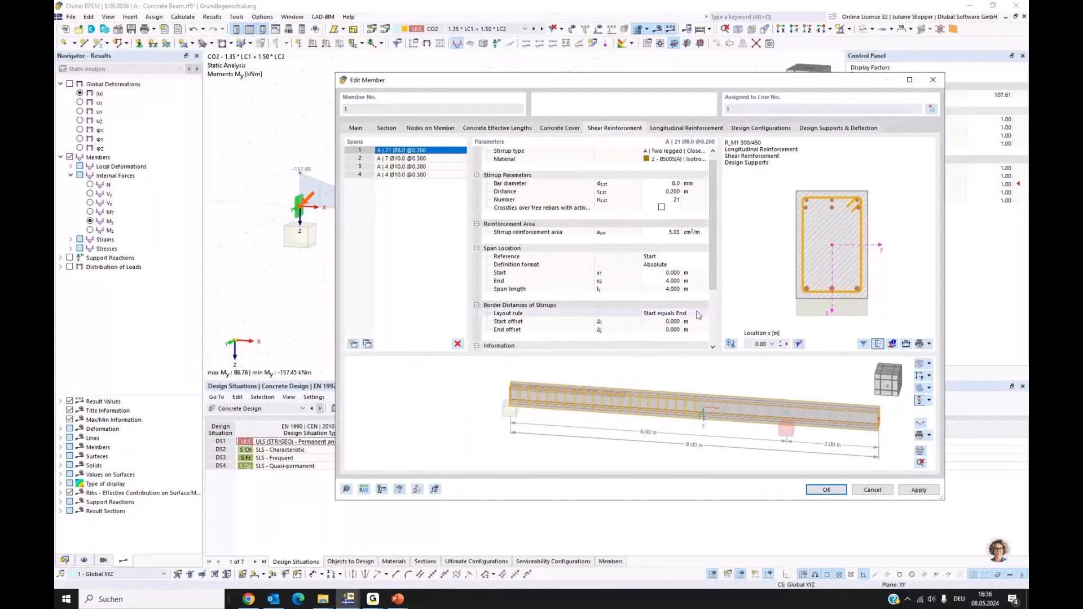
# - Set the span location end of the first stirrup span to 2 m
pyautogui.click(660, 280)
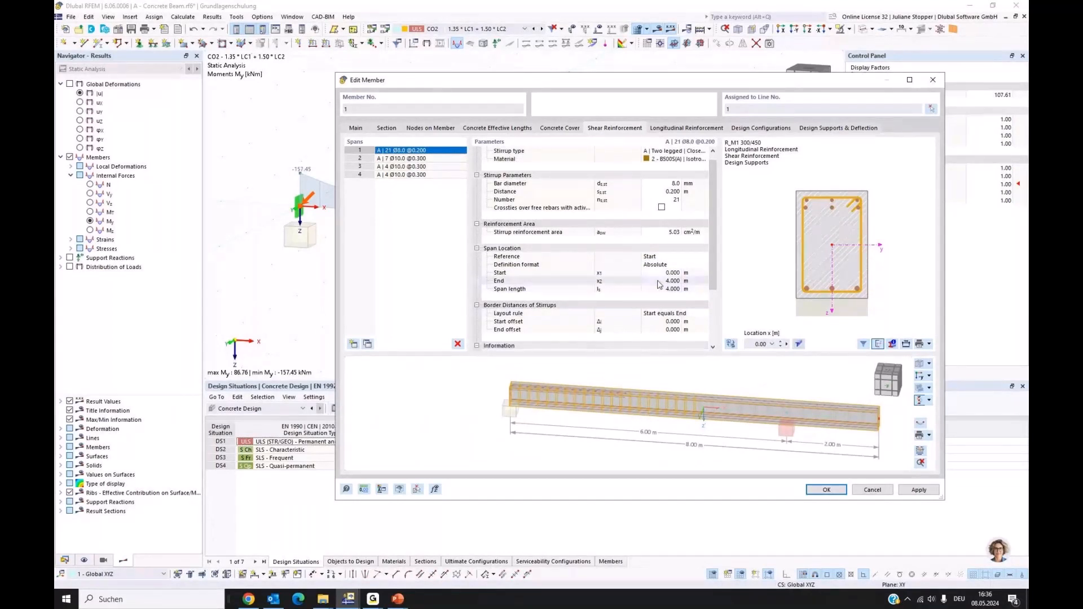
pyautogui.write('2')
pyautogui.press('Return')
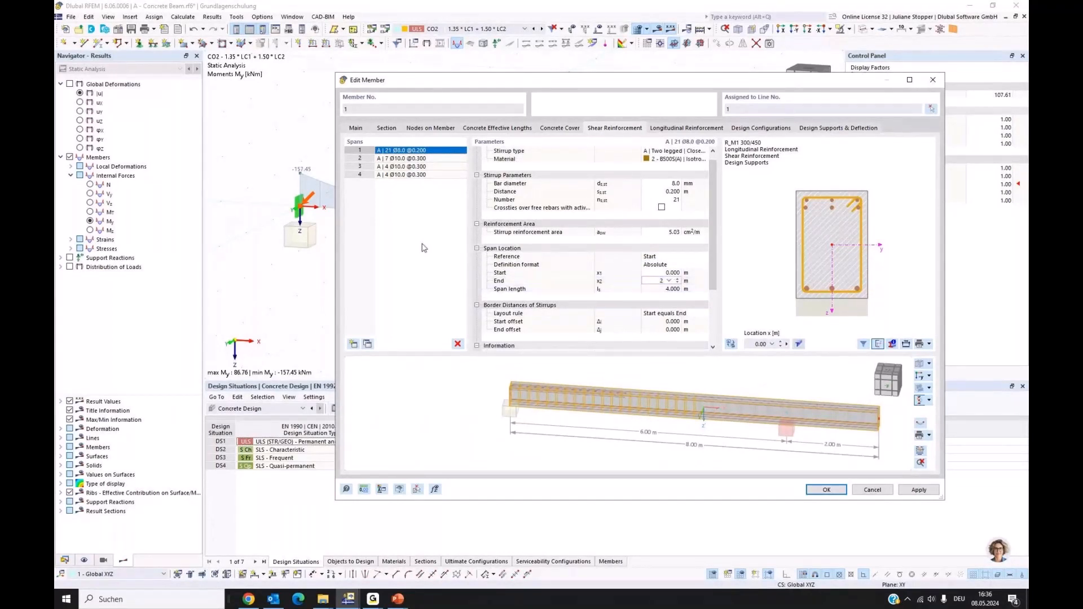
# - Set the span location end of the second stirrup span to 5 m and check the third and fourth spans' locations
pyautogui.click(416, 161)
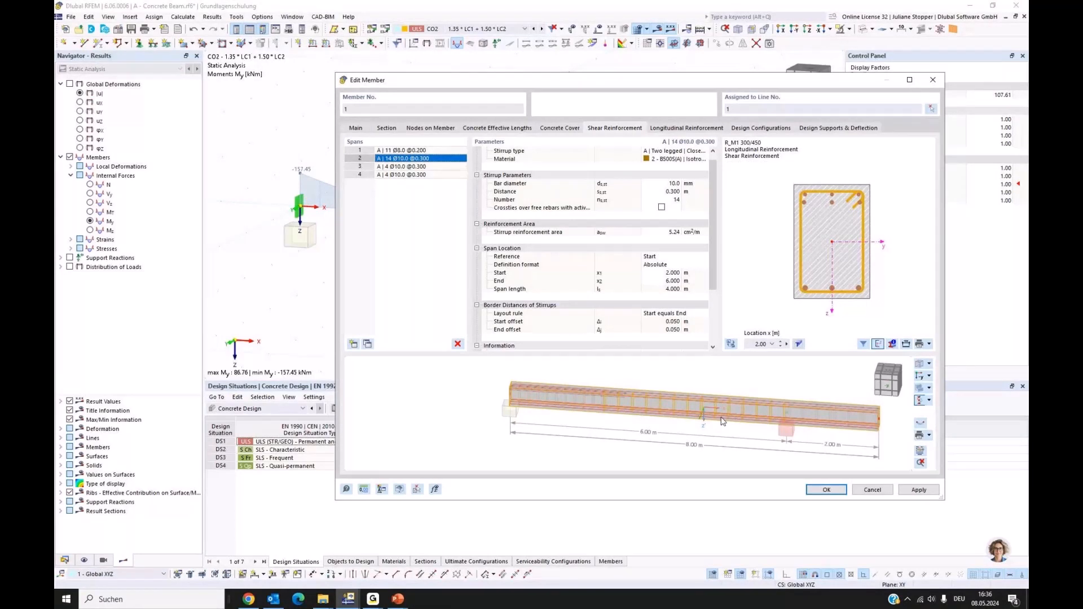
pyautogui.moveTo(722, 421)
pyautogui.click(663, 280)
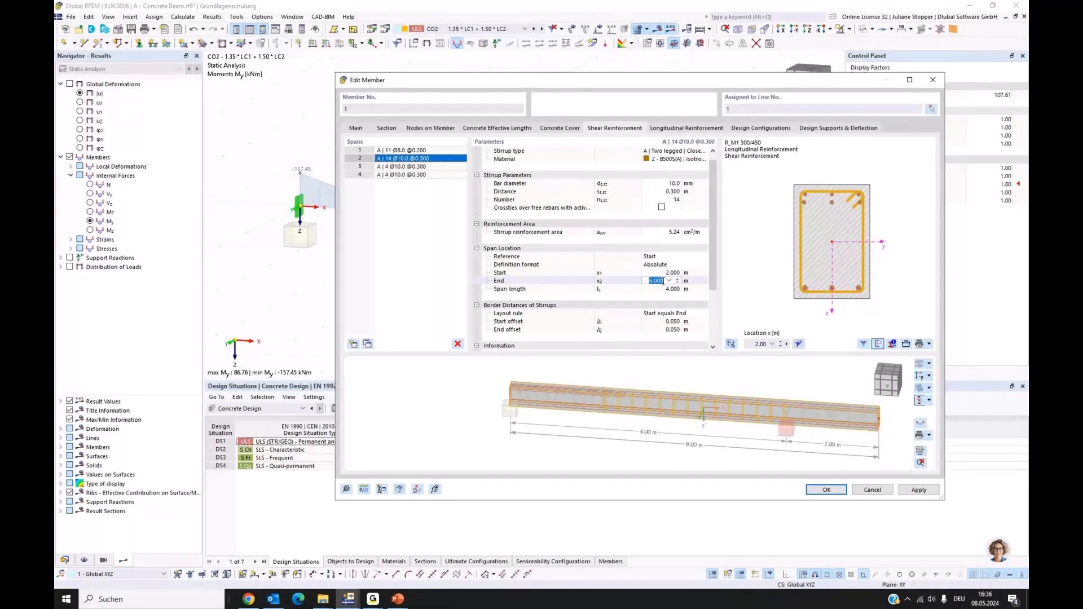
pyautogui.write('5')
pyautogui.press('Return')
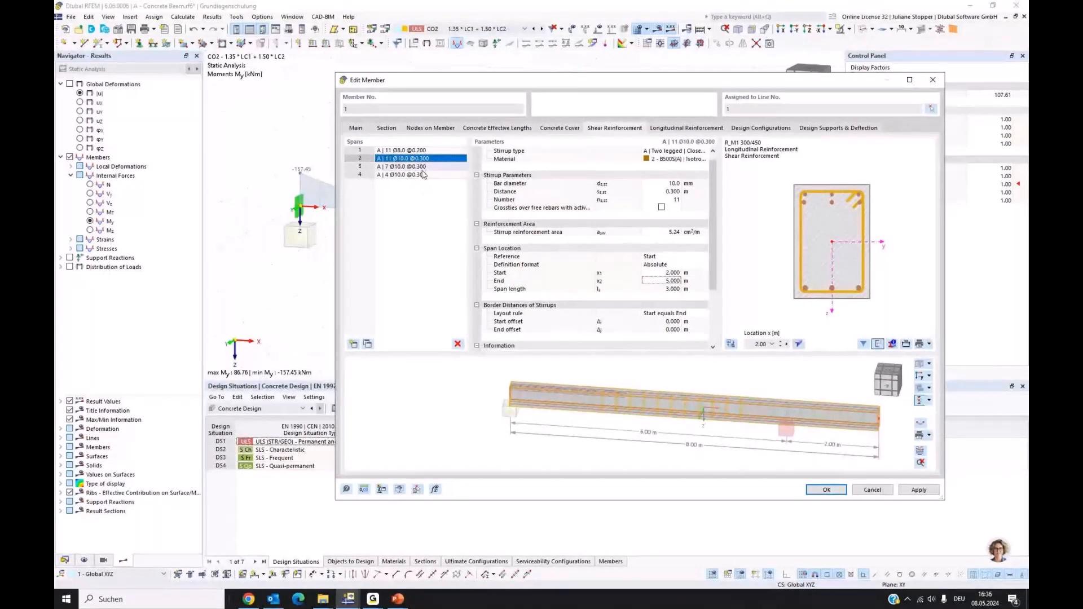
pyautogui.click(402, 167)
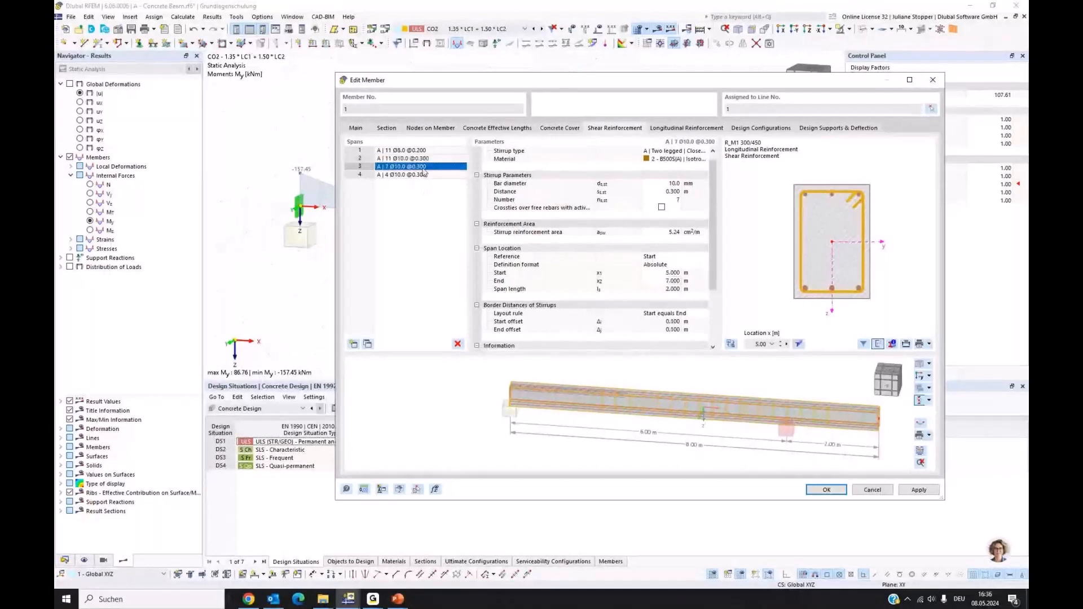
pyautogui.click(663, 280)
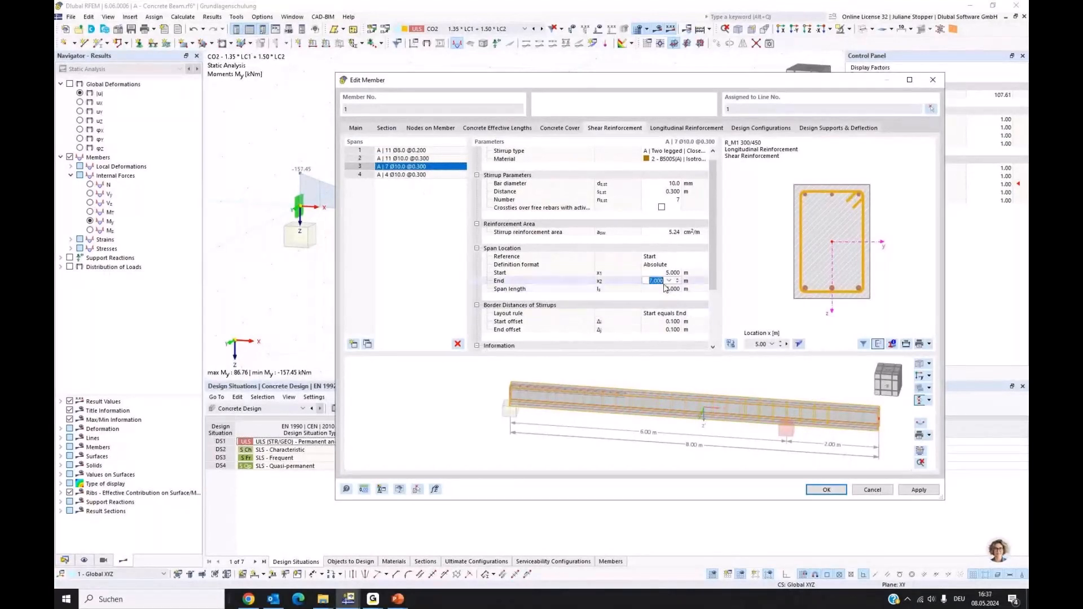
pyautogui.click(434, 176)
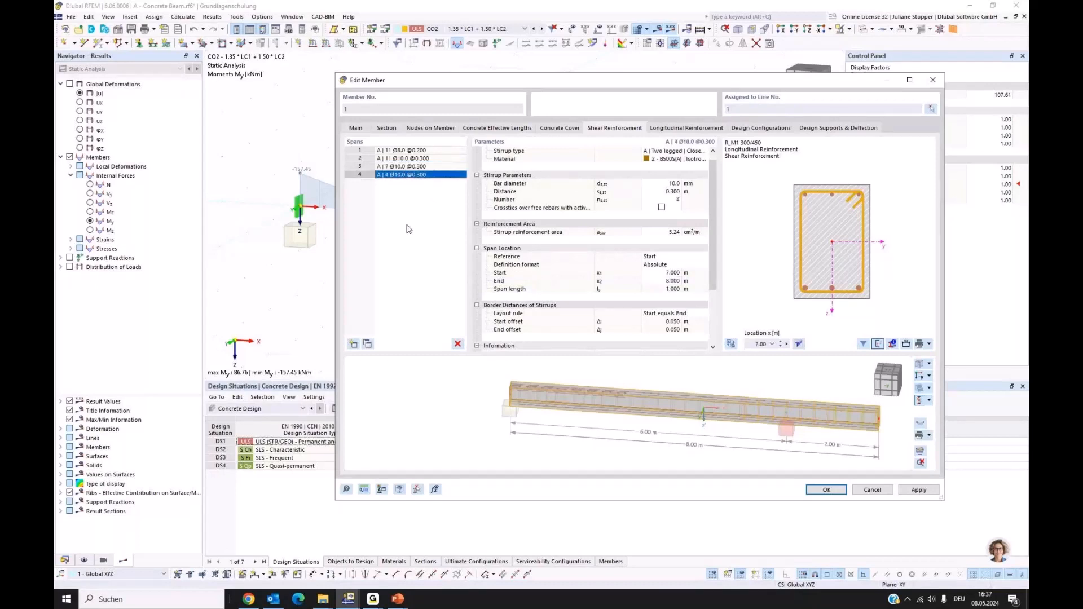
# - Reduce the stirrup distance in the first span to 0.150 m
pyautogui.click(427, 150)
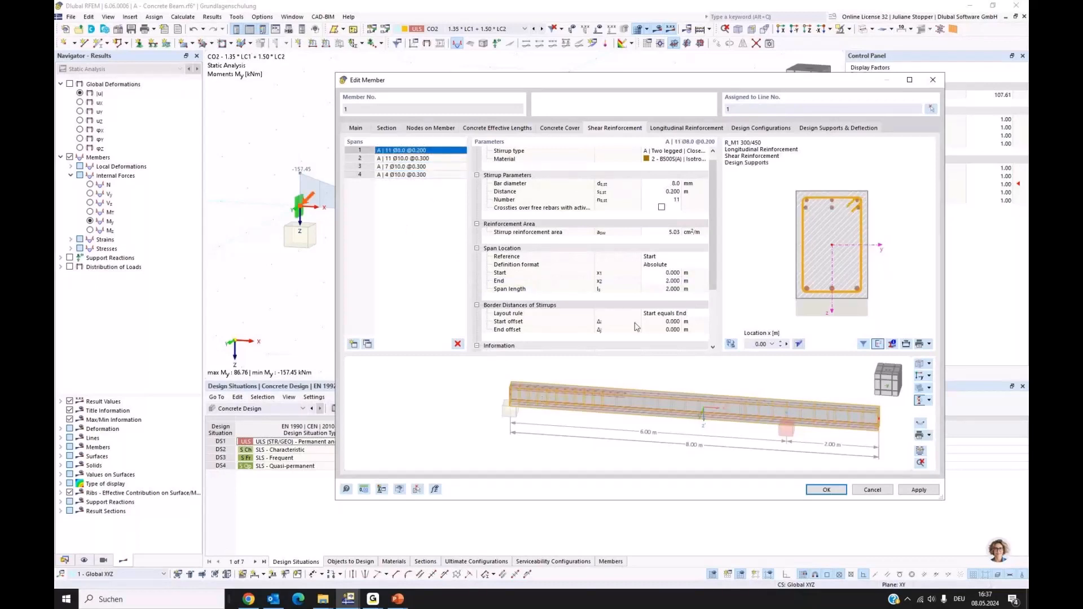
pyautogui.click(668, 192)
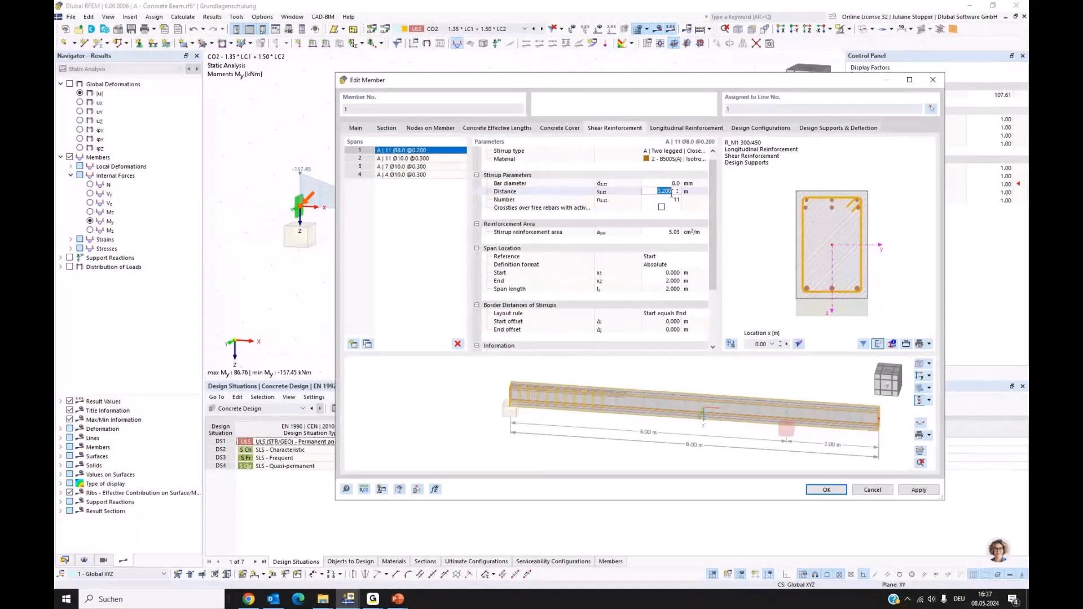
pyautogui.click(678, 193)
pyautogui.click(677, 192)
pyautogui.click(677, 193)
# - Reduce the stirrup distance in the second span to 0.200 m
pyautogui.click(428, 160)
pyautogui.click(671, 191)
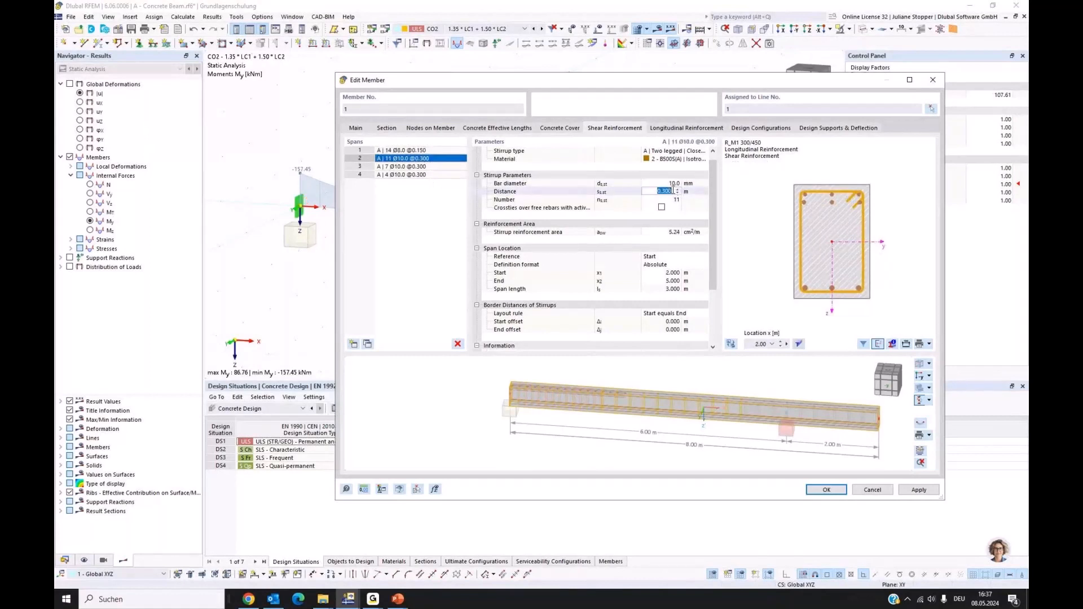
pyautogui.click(677, 194)
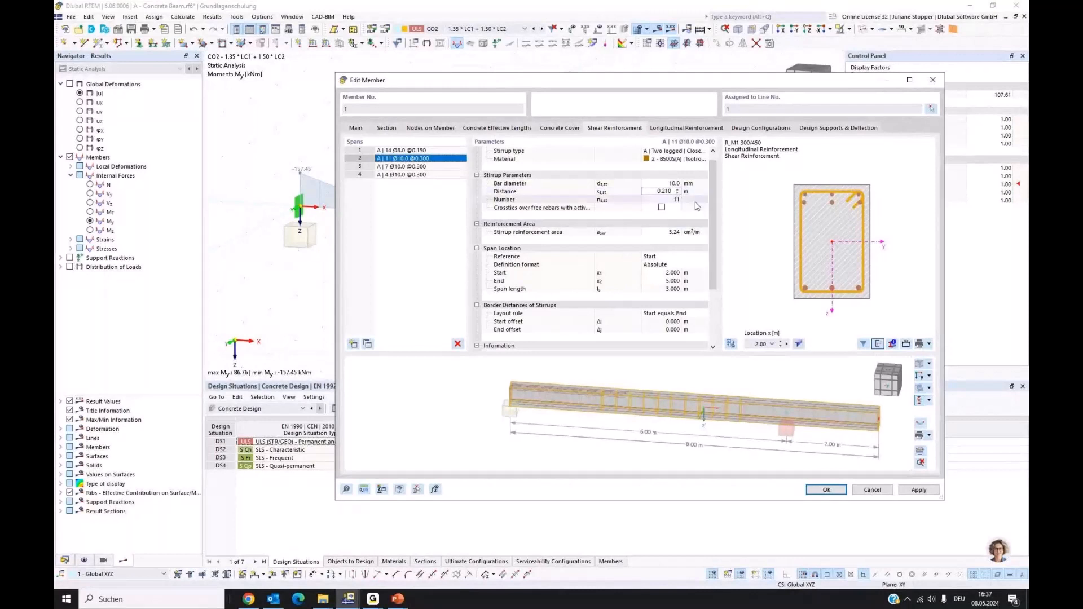
pyautogui.click(678, 194)
pyautogui.click(677, 194)
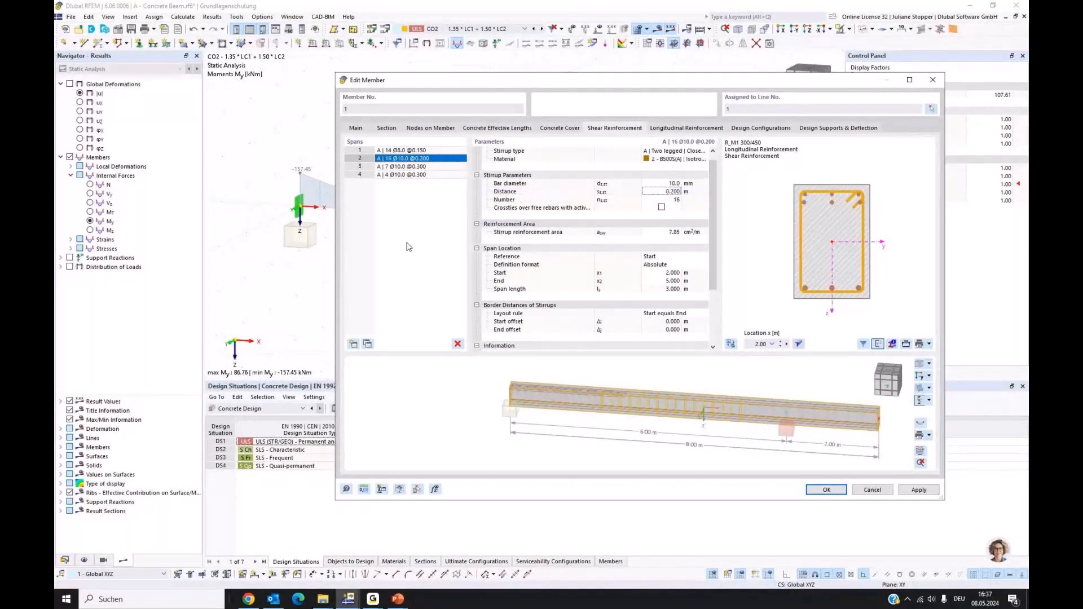
# - Reduce the stirrup distance in the third span to 0.150 m and accept the member's changes
pyautogui.click(420, 166)
pyautogui.click(671, 192)
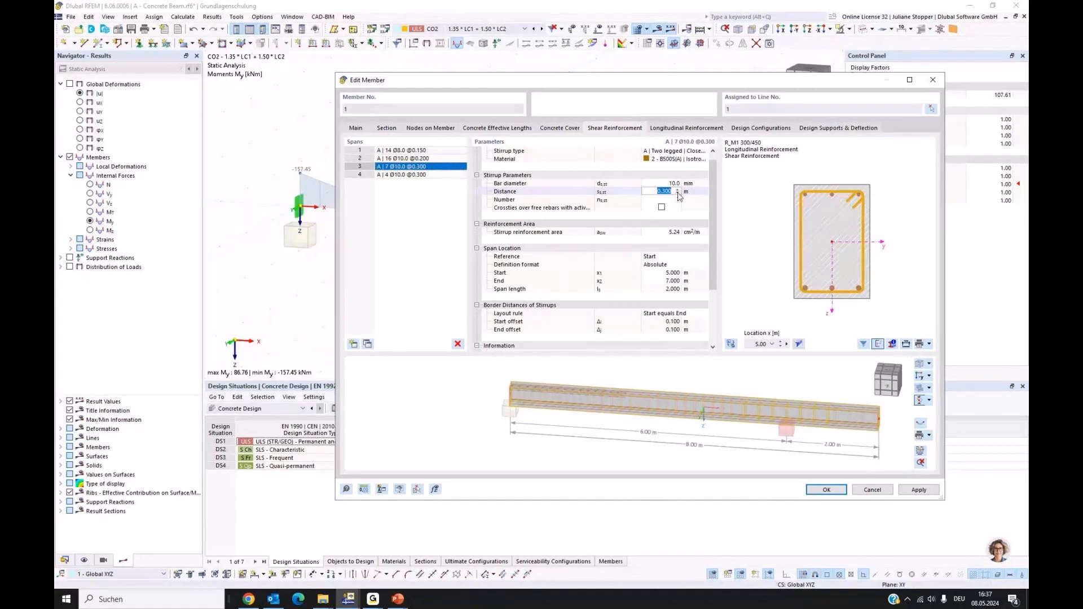
pyautogui.click(678, 194)
pyautogui.click(677, 193)
pyautogui.click(416, 227)
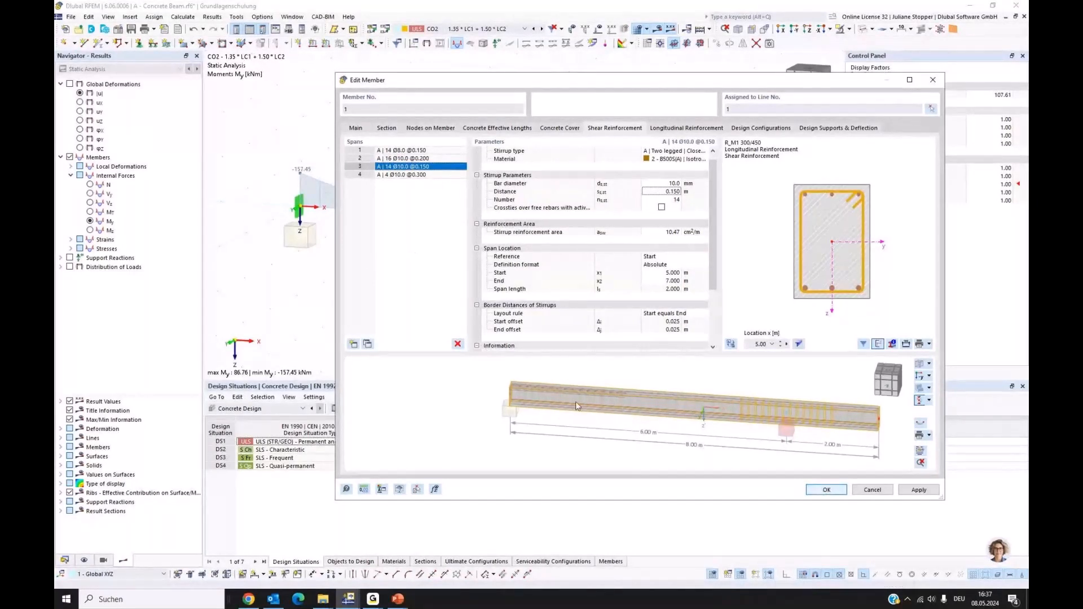
pyautogui.press('Return')
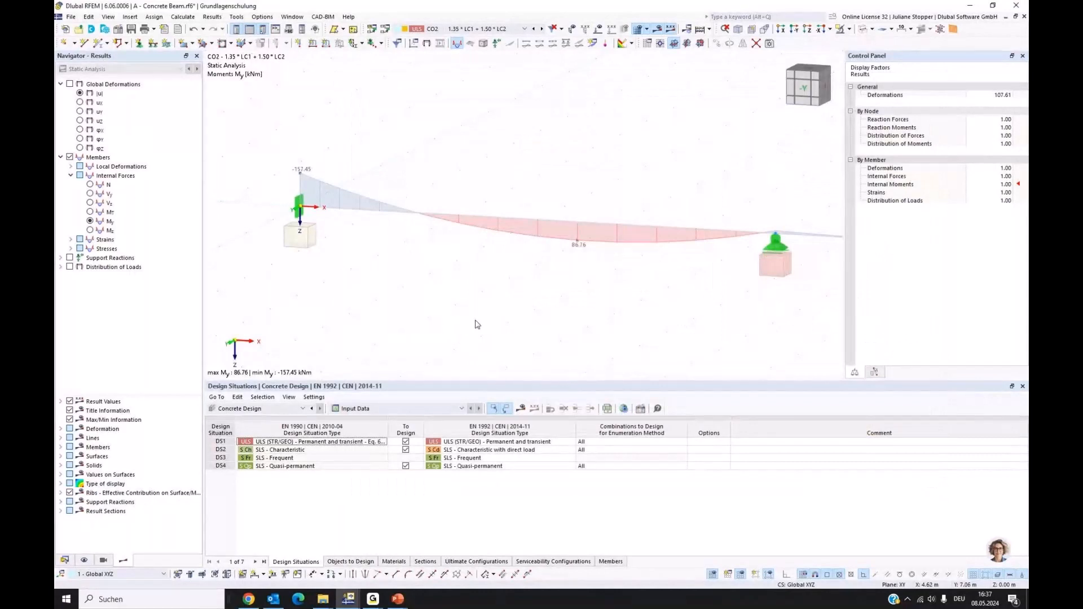
# - Run the concrete design calculation and list the design ratios on members in the results table
pyautogui.click(519, 406)
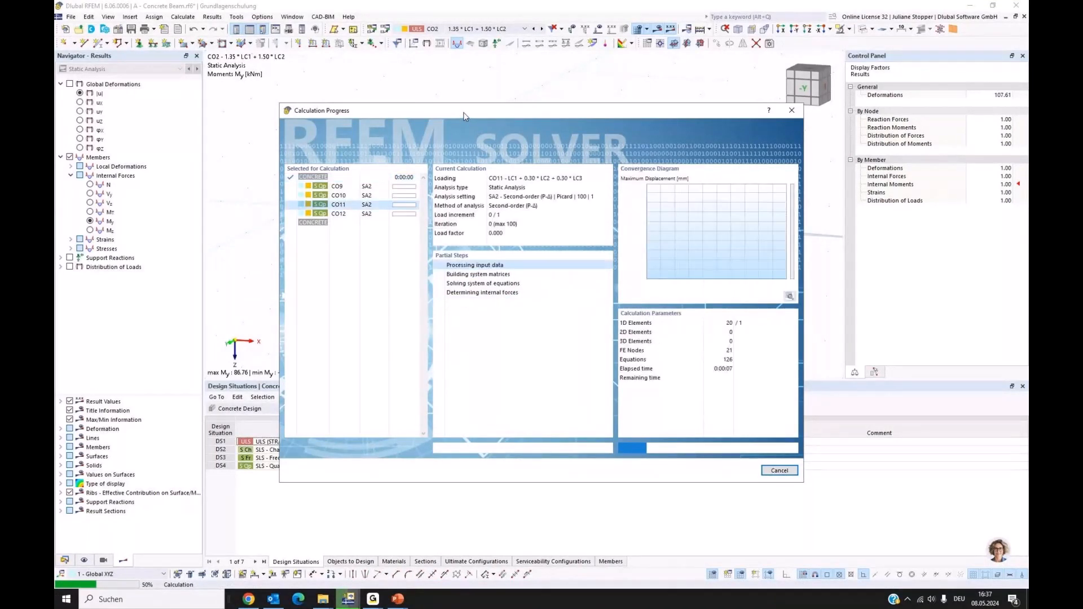
pyautogui.moveTo(464, 116); pyautogui.dragTo(649, 144)
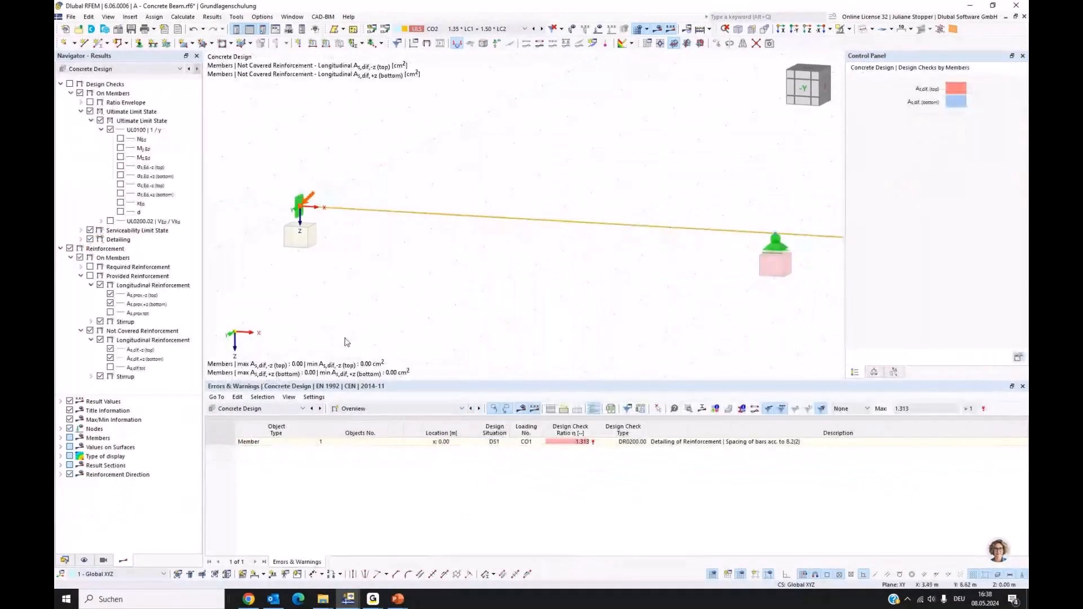
pyautogui.click(61, 85)
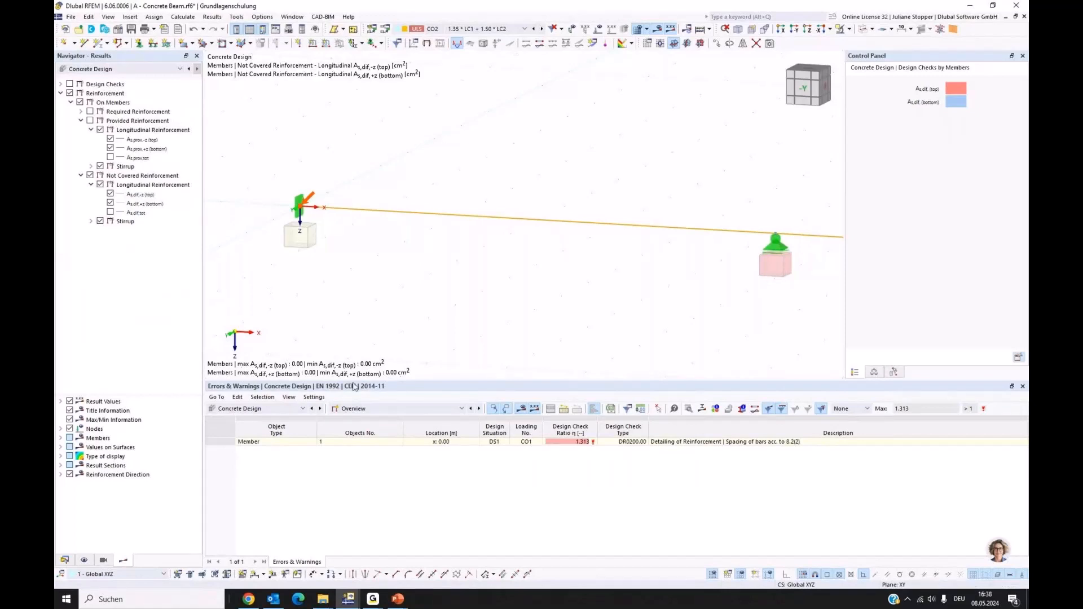
pyautogui.click(358, 409)
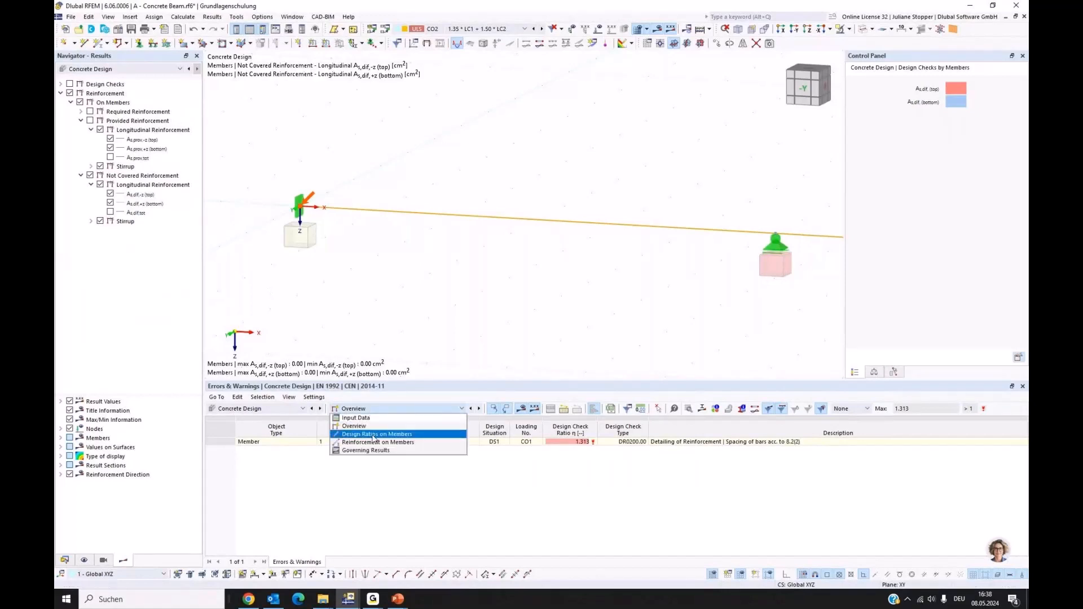
pyautogui.click(373, 435)
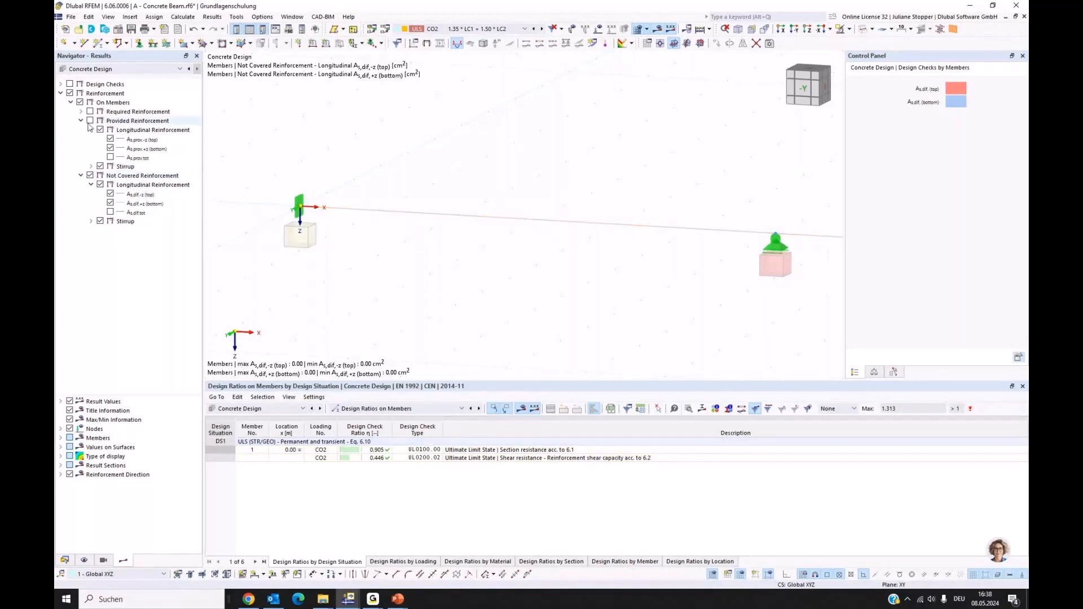
# - Hide the reinforcement results and display the design checks diagram on the beam
pyautogui.click(69, 93)
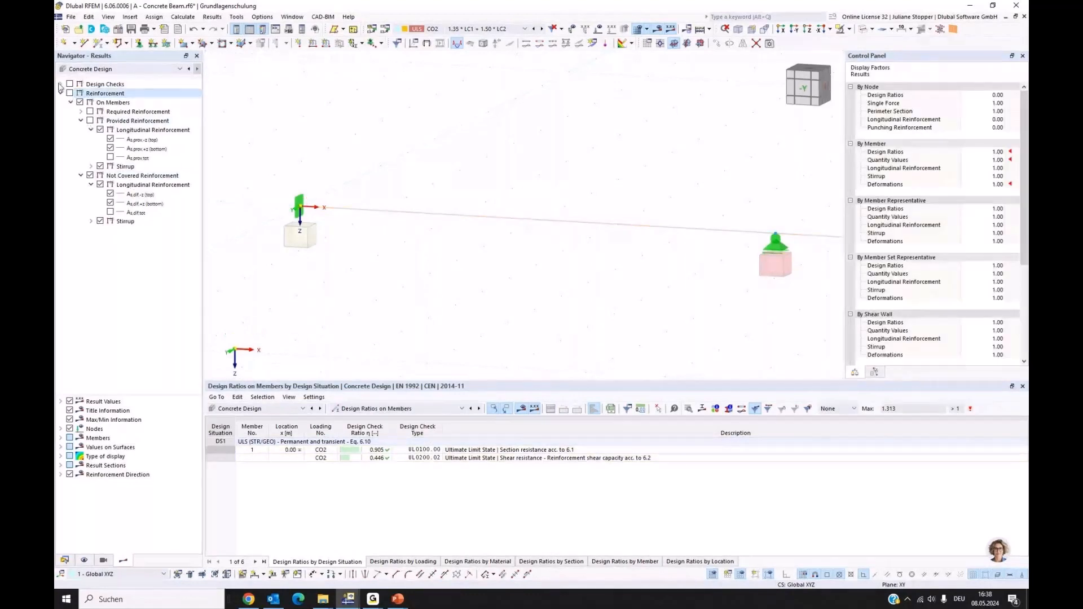
pyautogui.click(61, 83)
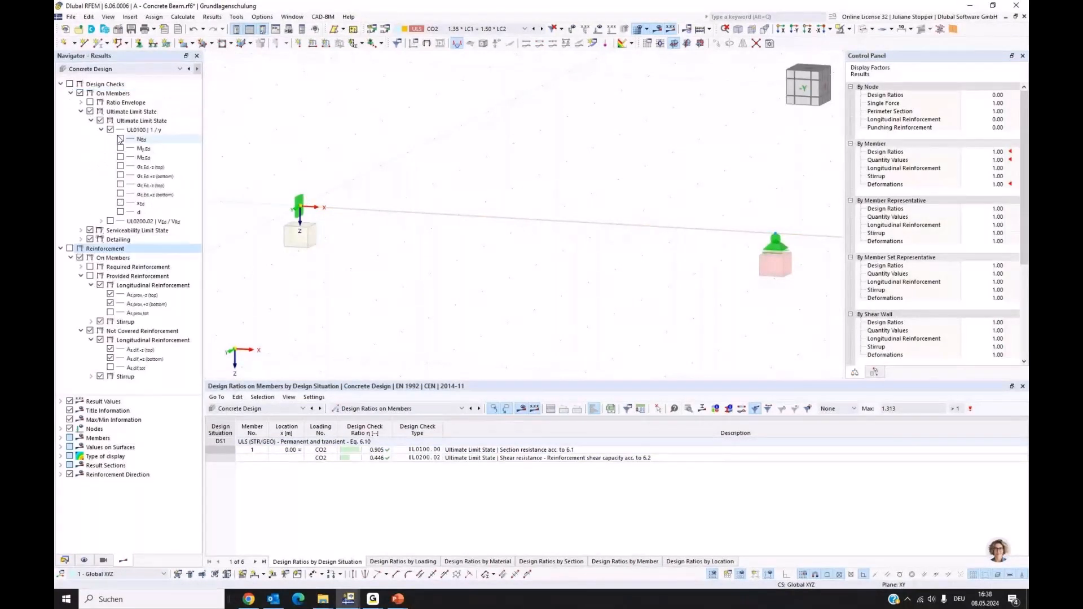
pyautogui.click(69, 84)
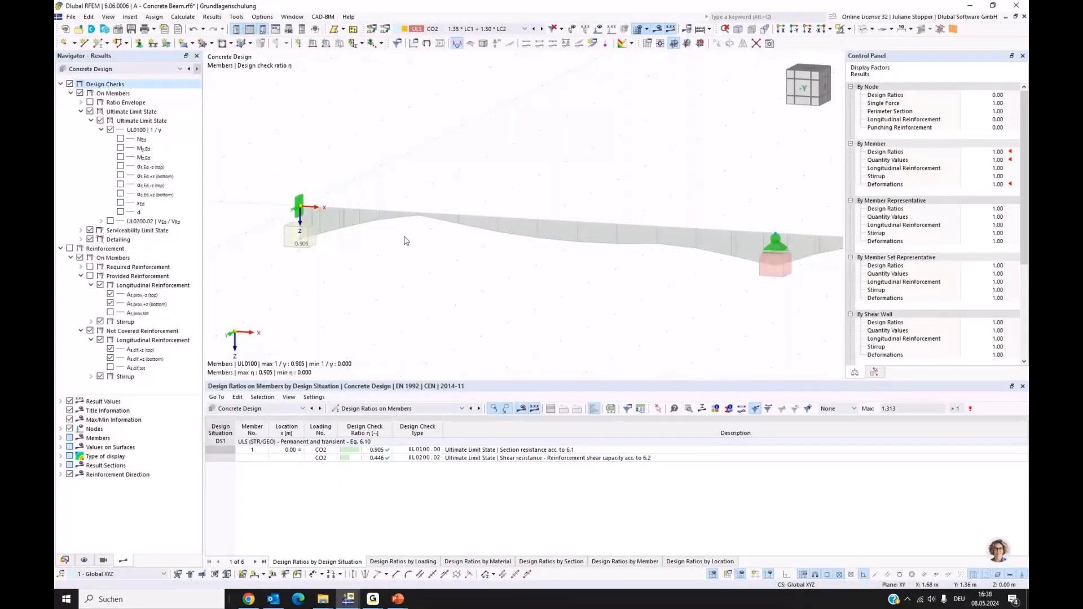
# - Show all values along the member's design ratio diagram and enlarge the model view above the results table
pyautogui.scroll(-2, 404, 241)
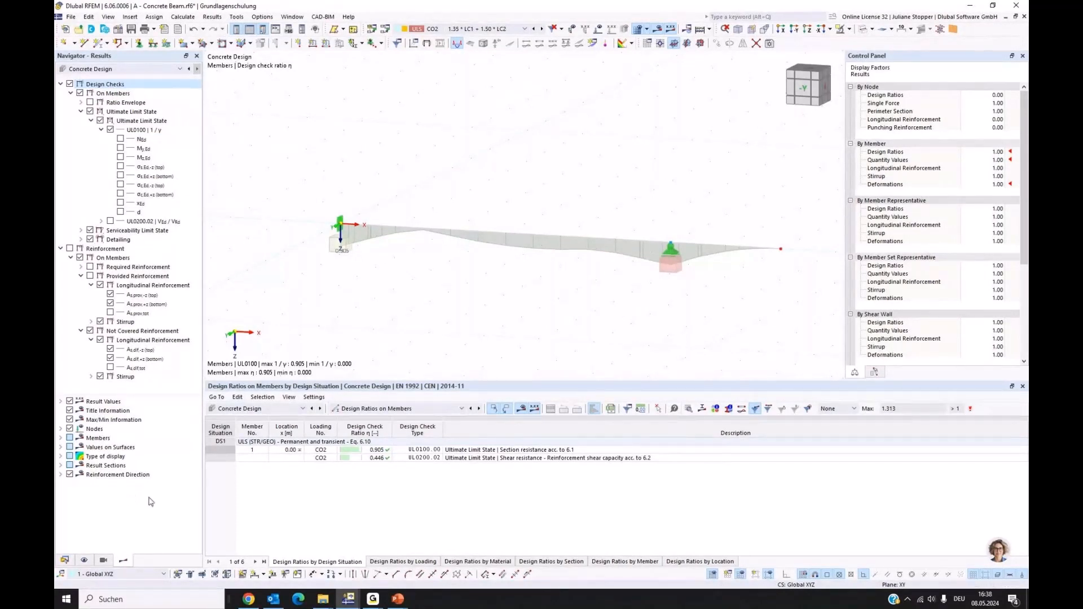
pyautogui.click(60, 437)
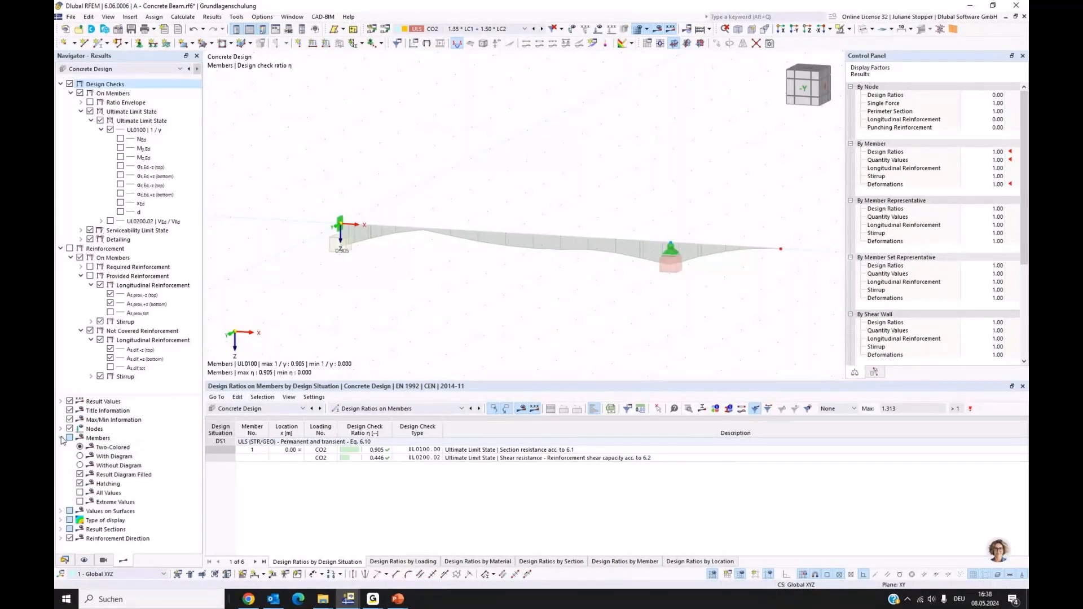
pyautogui.click(80, 493)
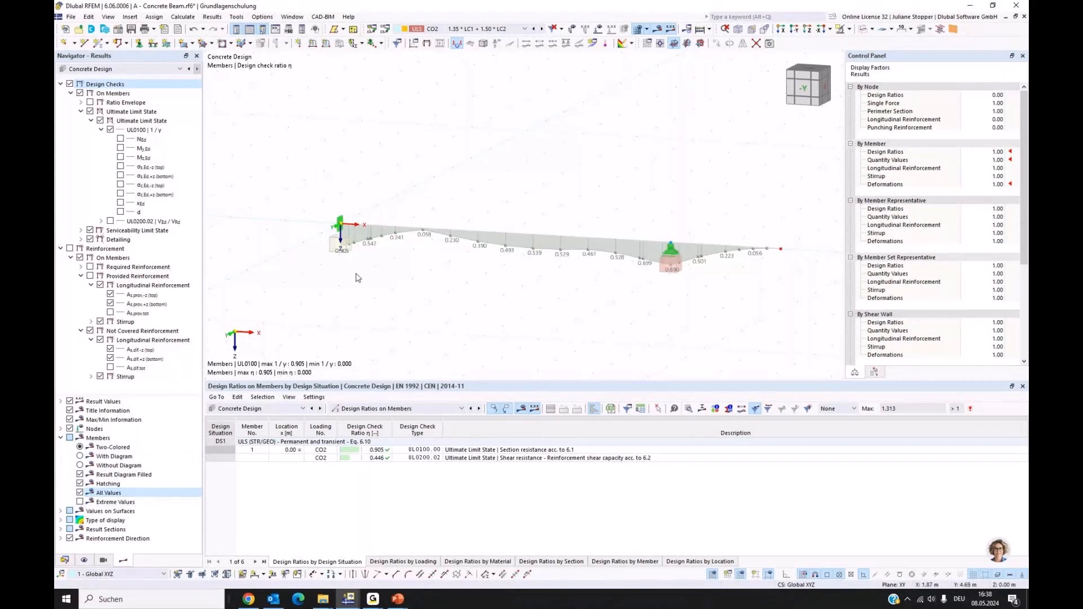
pyautogui.scroll(2, 363, 253)
pyautogui.scroll(-3, 363, 253)
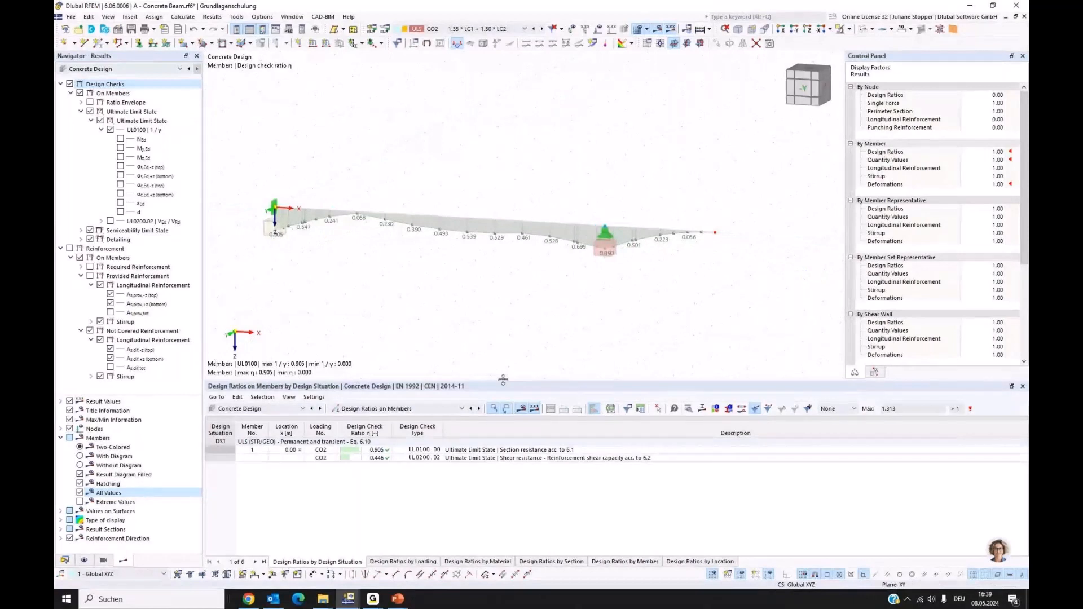
pyautogui.moveTo(503, 379); pyautogui.dragTo(503, 409)
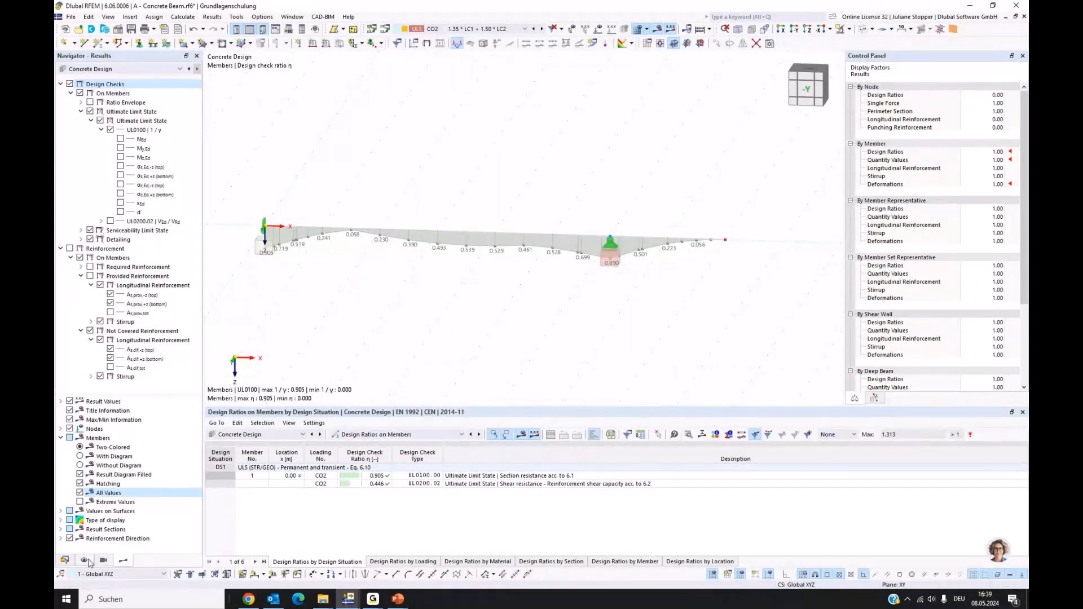
# - Save the concrete beam model and switch to the open model 02_Stahlbetondecke_ohne-Bemessung-vorl.rf6
pyautogui.click(63, 562)
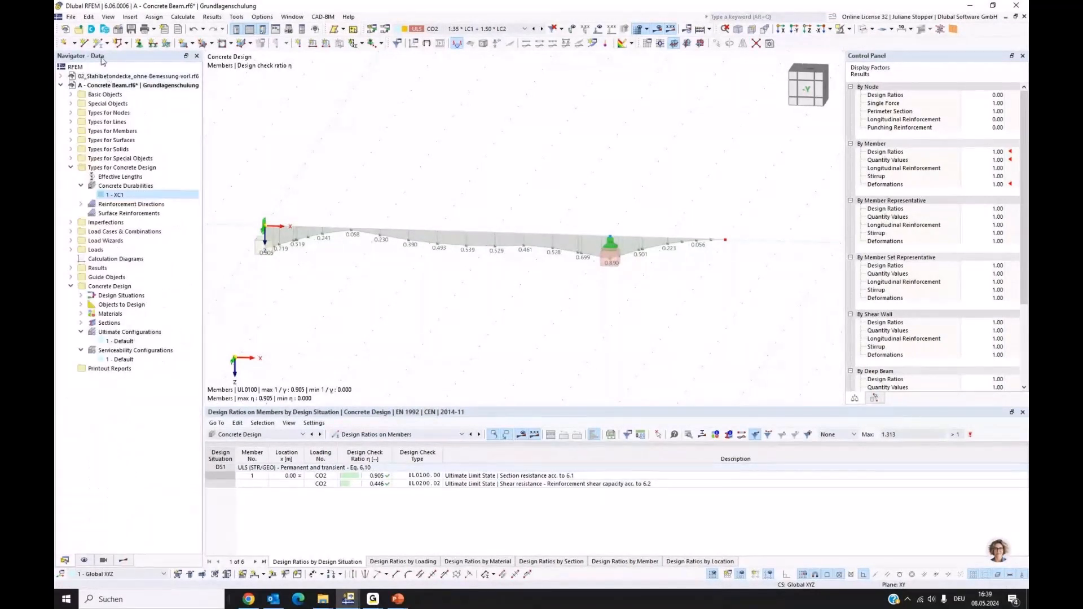
pyautogui.click(132, 31)
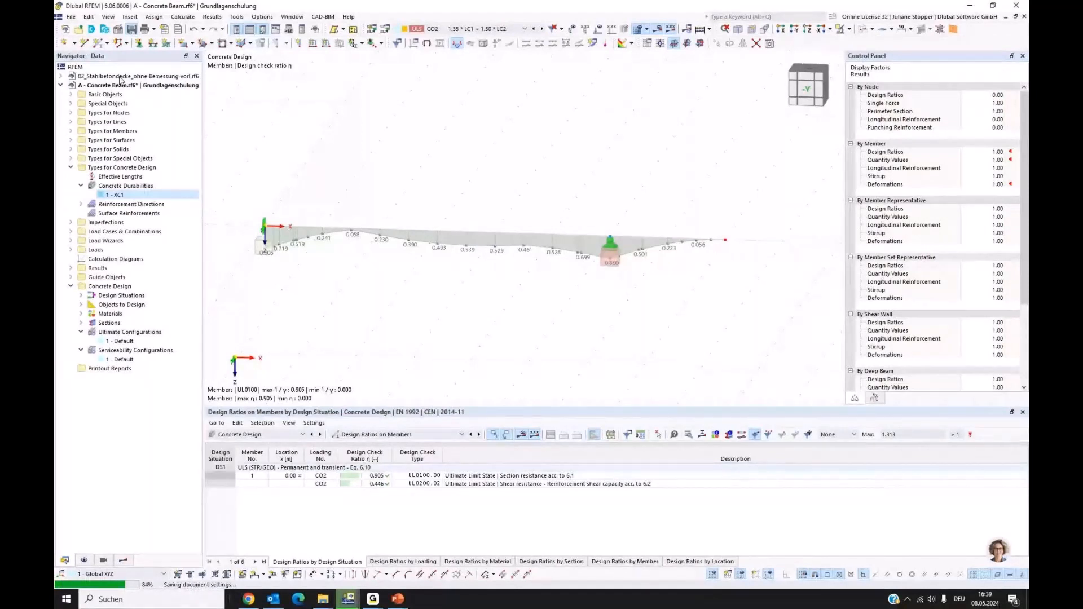
pyautogui.click(101, 77)
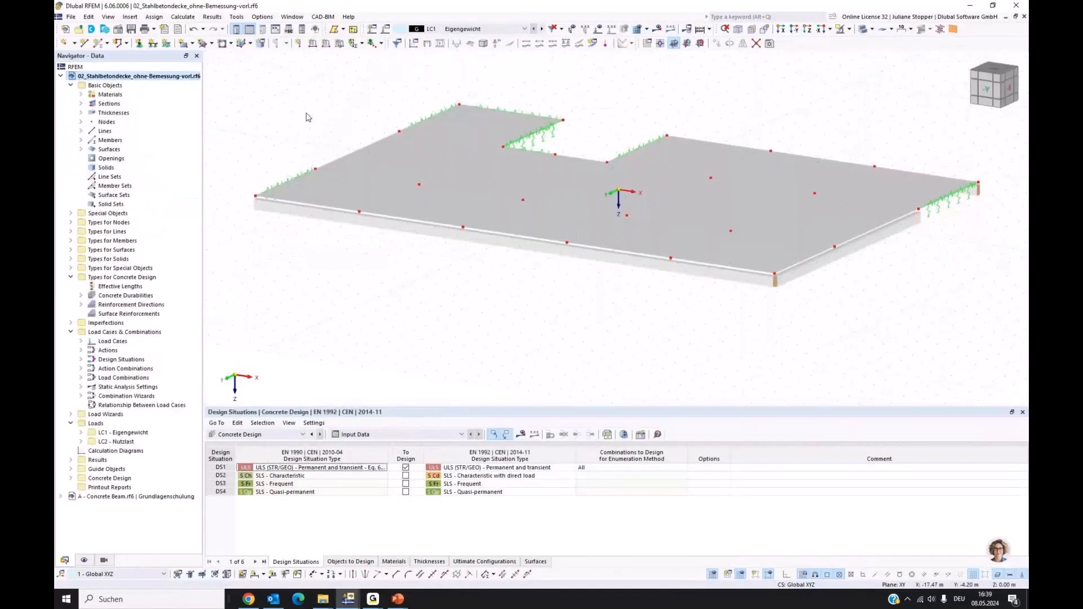
# - Switch to the PowerPoint slide show, view the presentation and return to RFEM
pyautogui.moveTo(397, 599)
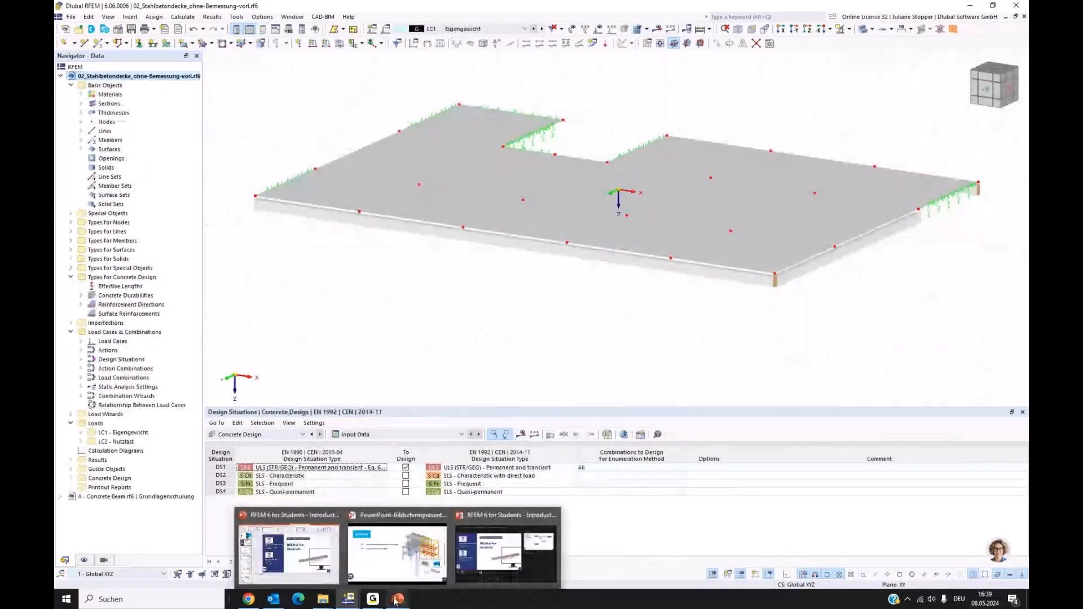
pyautogui.click(397, 553)
pyautogui.click(83, 569)
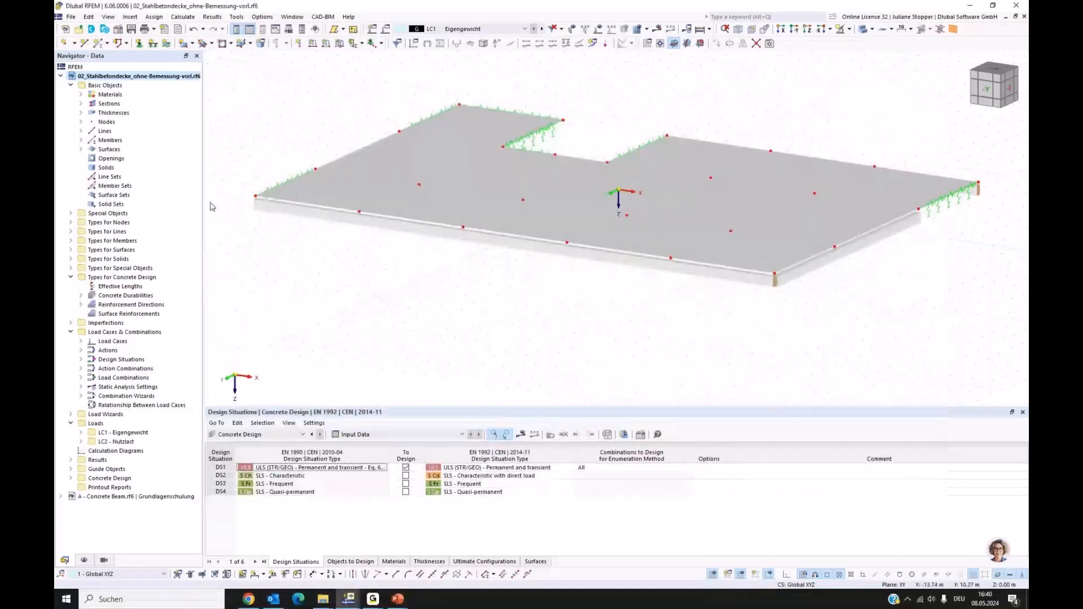
# - List the slab model's defined materials and sections to examine them
pyautogui.click(81, 94)
pyautogui.click(81, 131)
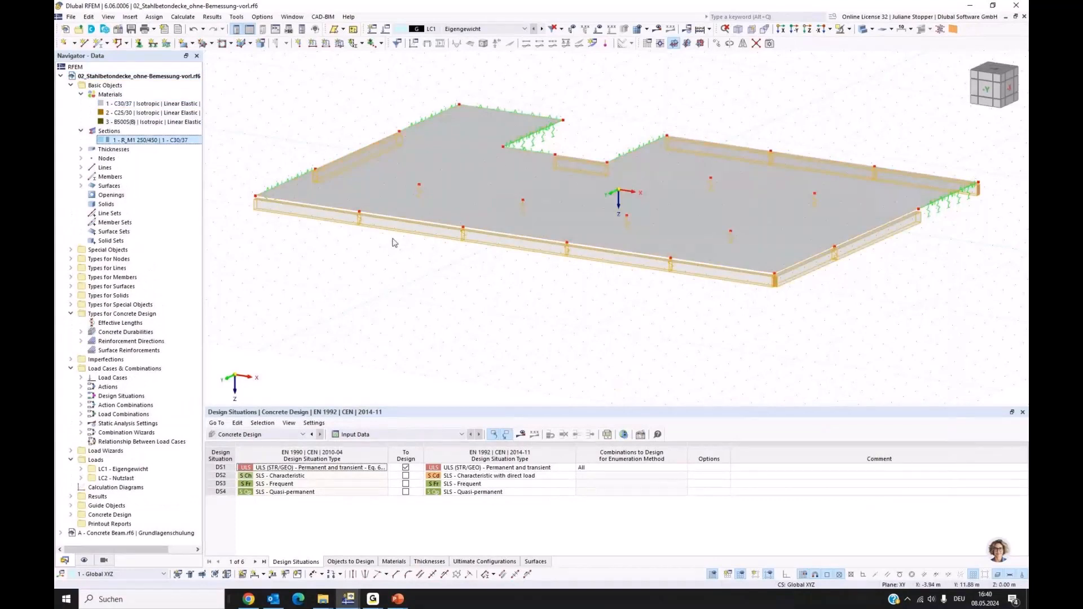
# - Open edge rib member 2 for editing, keep its type as Rib and enable result intermediate points
pyautogui.click(307, 214)
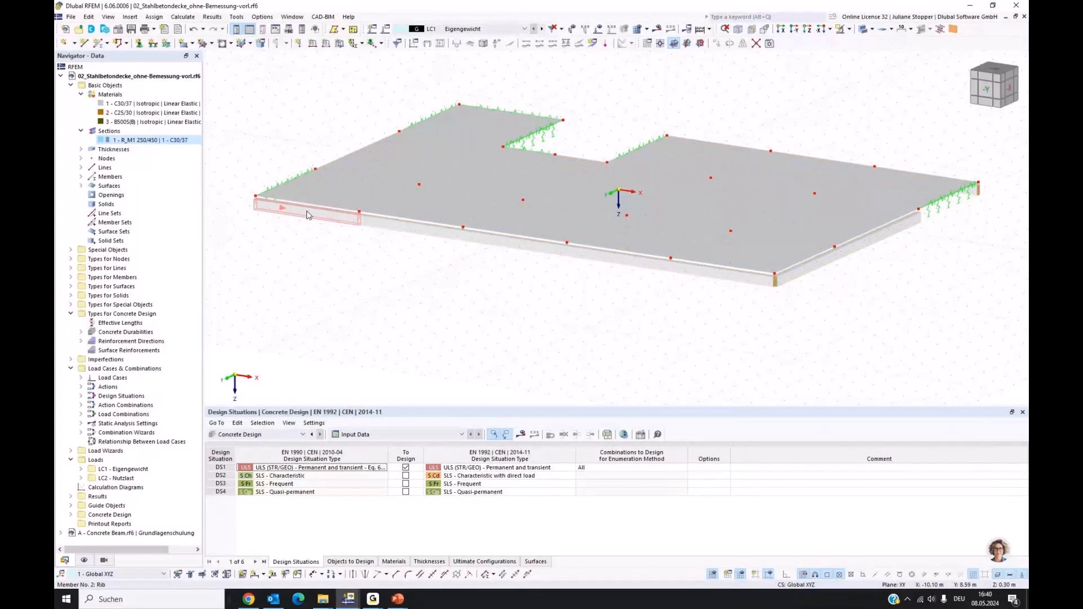
pyautogui.doubleClick(307, 214)
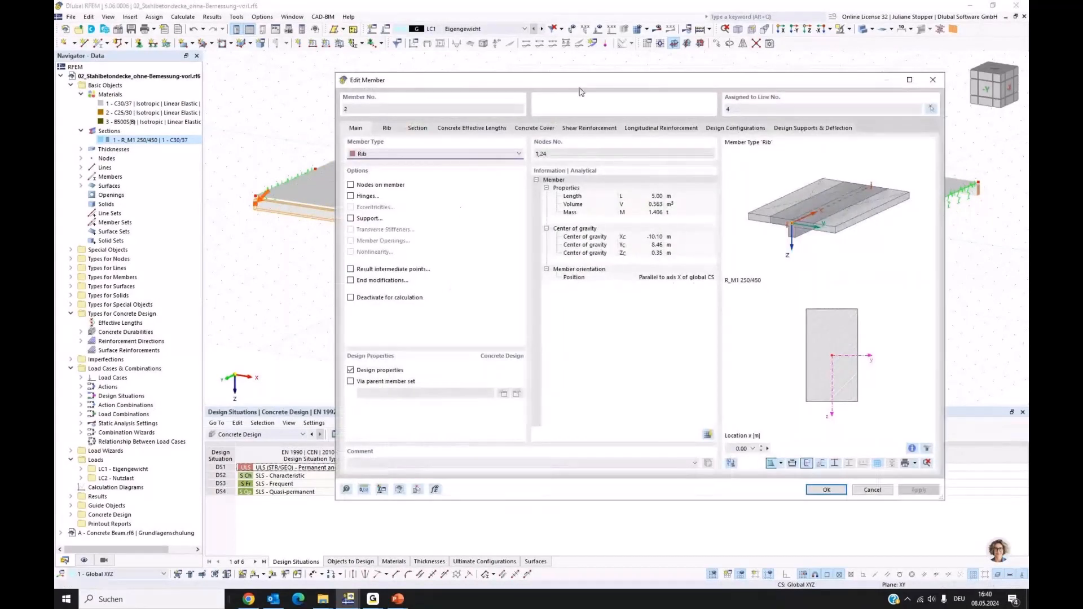
pyautogui.moveTo(582, 91); pyautogui.dragTo(531, 267)
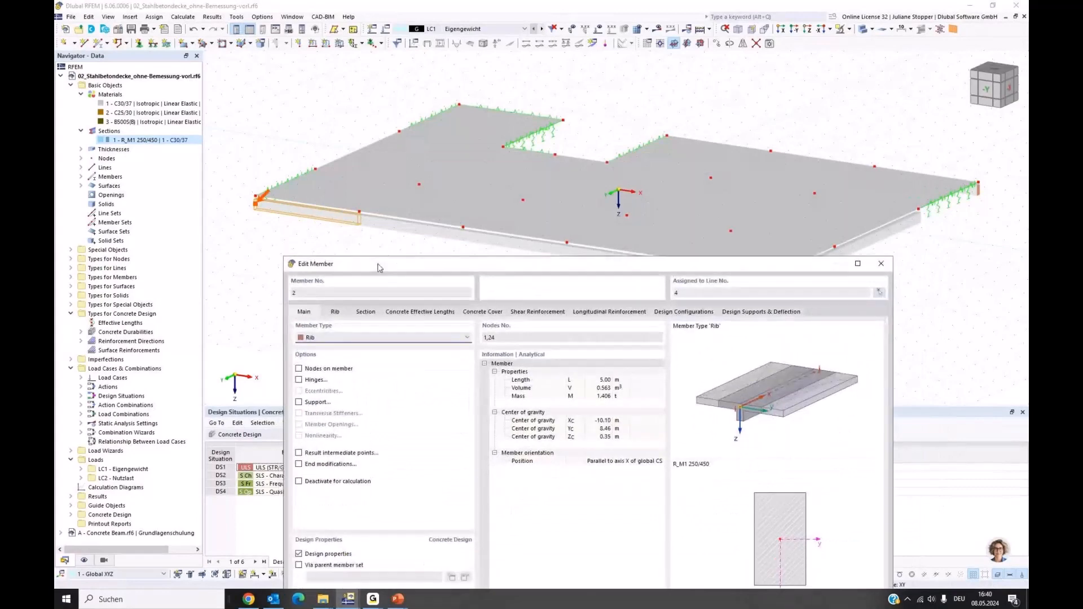
pyautogui.moveTo(376, 265); pyautogui.dragTo(407, 188)
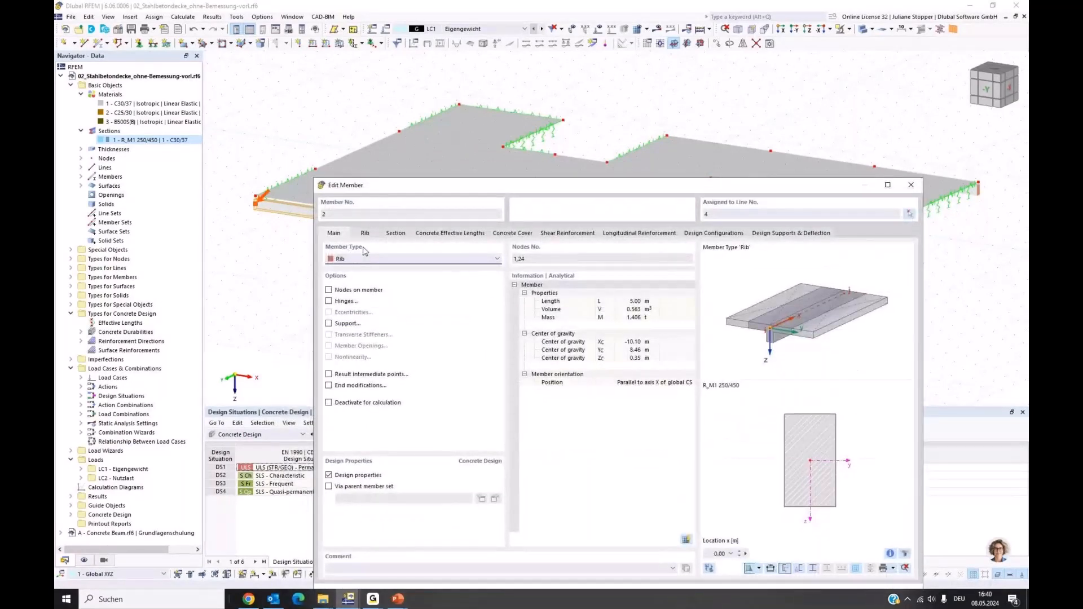
pyautogui.click(374, 260)
pyautogui.click(339, 282)
pyautogui.click(454, 372)
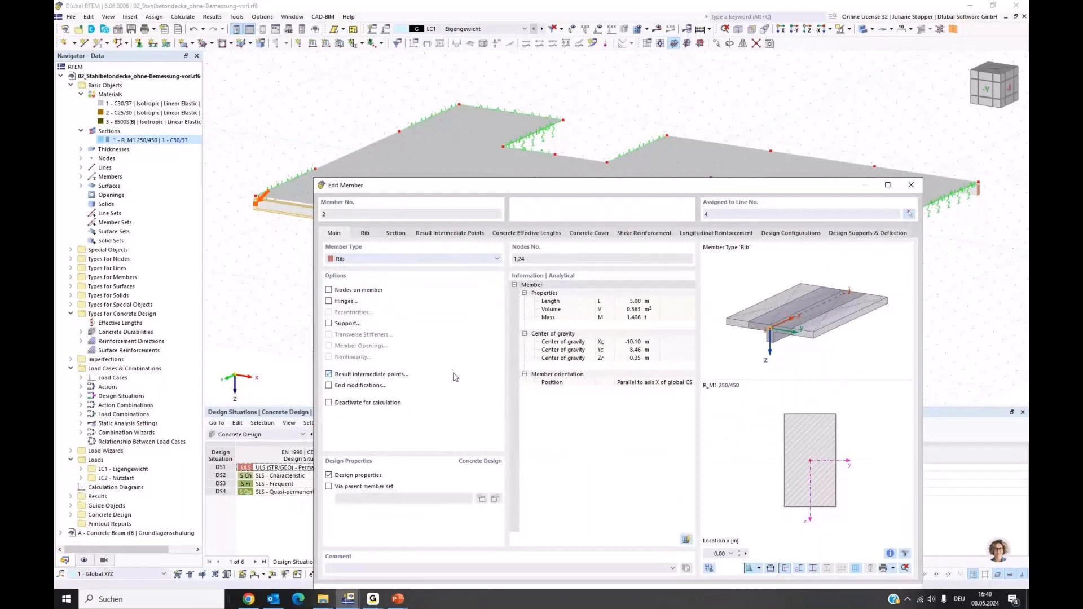
# - Review member 2's rib alignment, shear joint options and flange dimensions, and accept the member settings
pyautogui.click(365, 232)
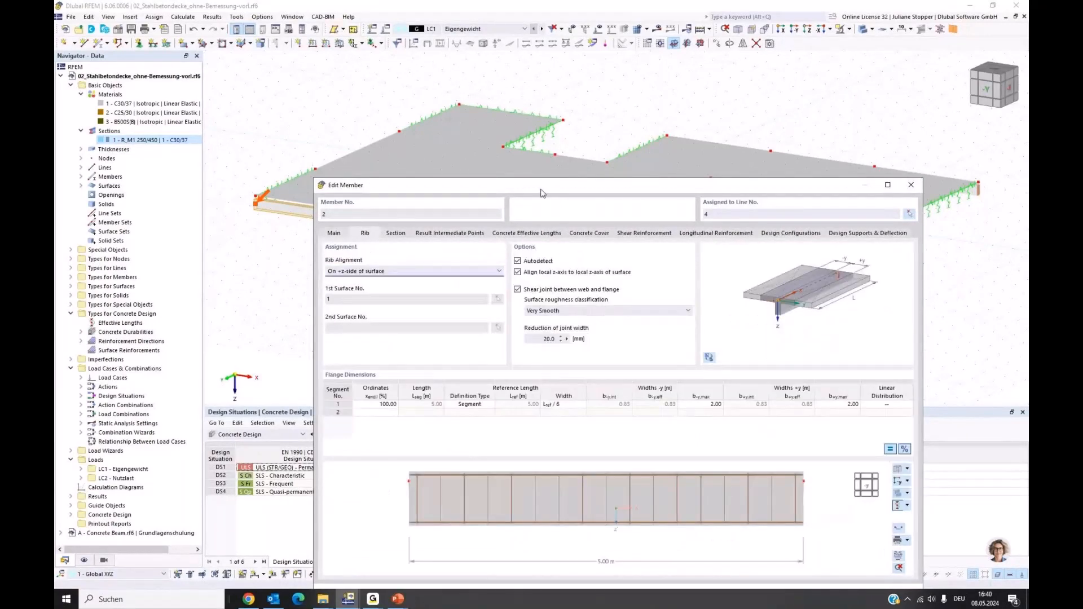
pyautogui.moveTo(541, 192); pyautogui.dragTo(544, 102)
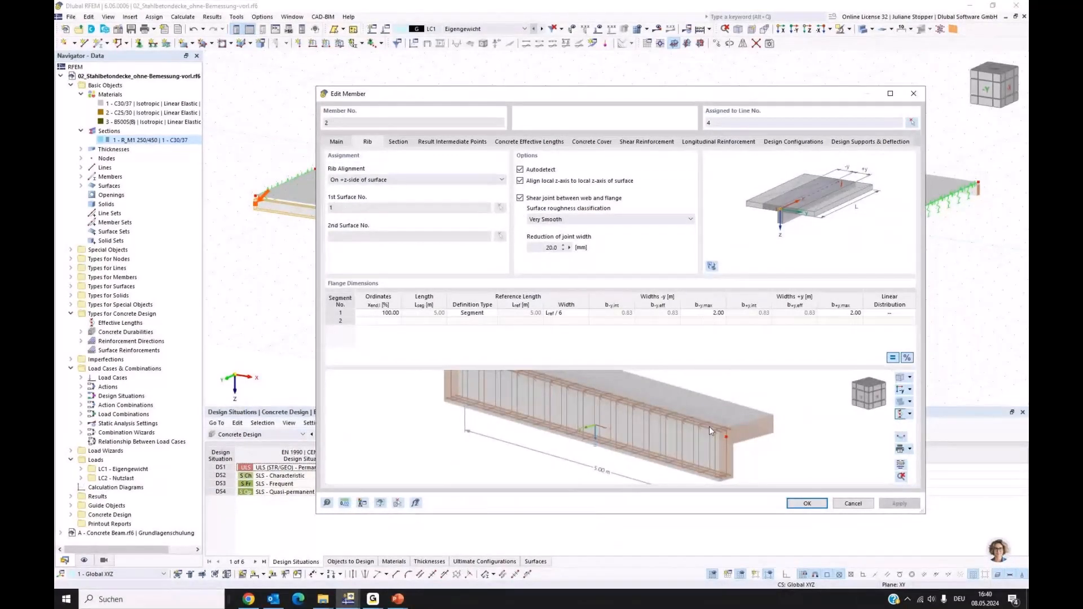
pyautogui.press('Return')
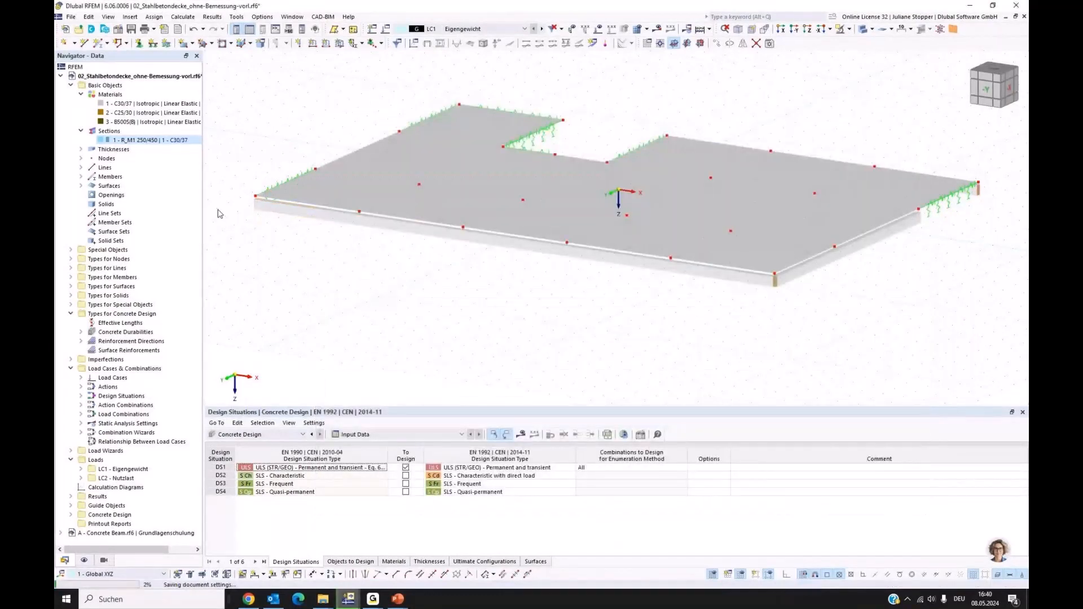
# - List the slab model's thicknesses, members and surfaces to examine them, and select surface 1
pyautogui.doubleClick(103, 149)
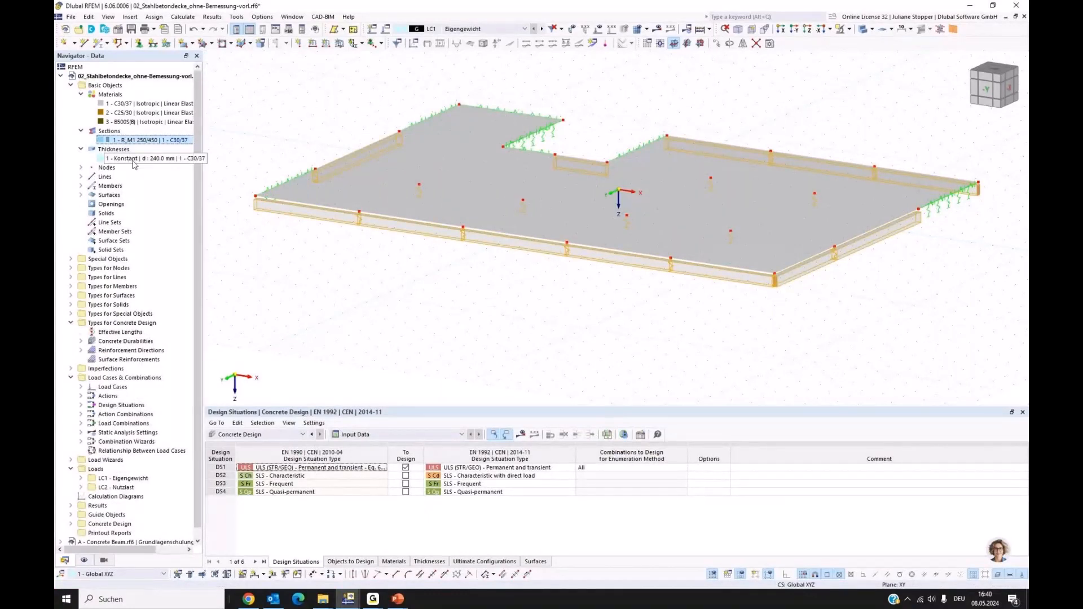
pyautogui.click(355, 196)
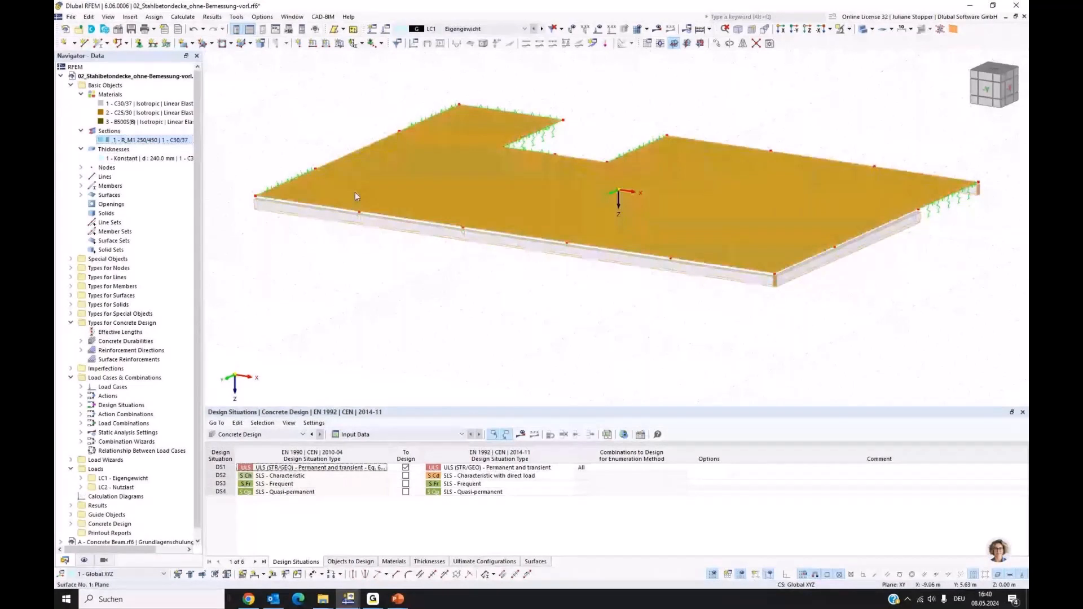
pyautogui.click(158, 159)
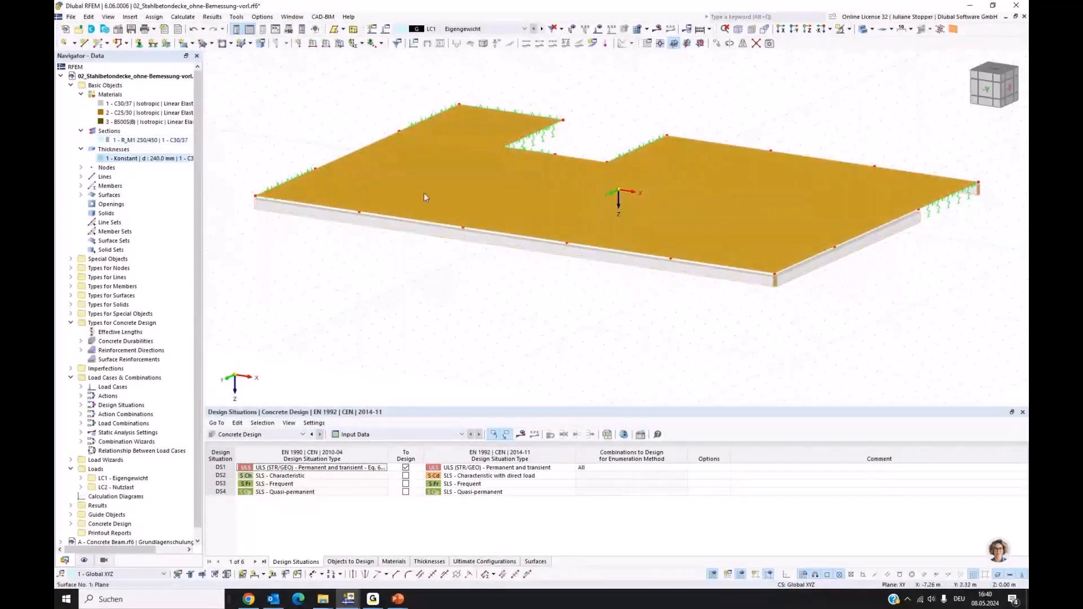
pyautogui.click(81, 186)
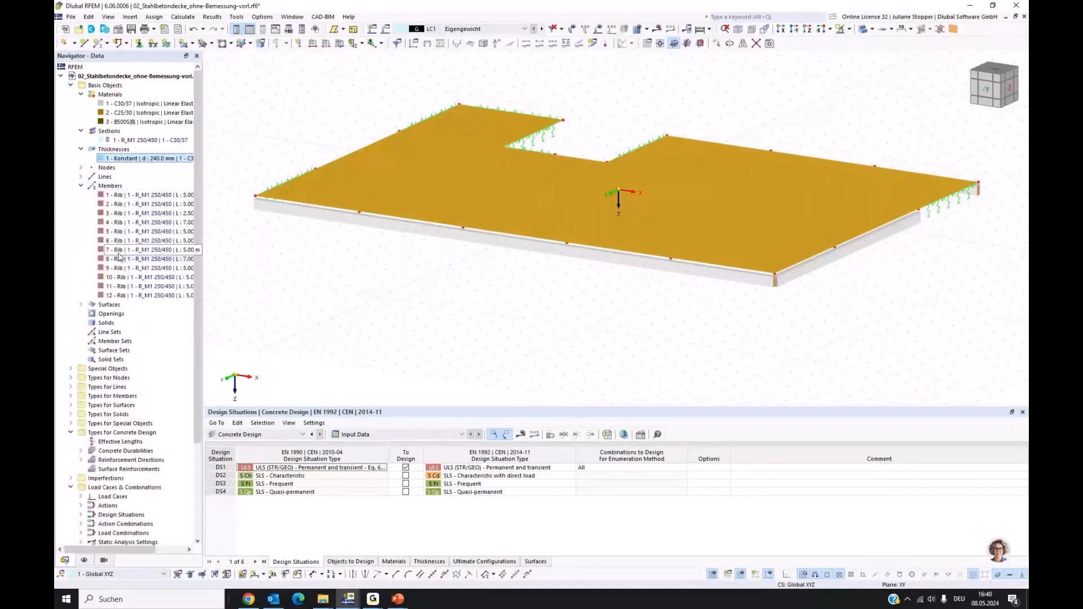
pyautogui.click(80, 305)
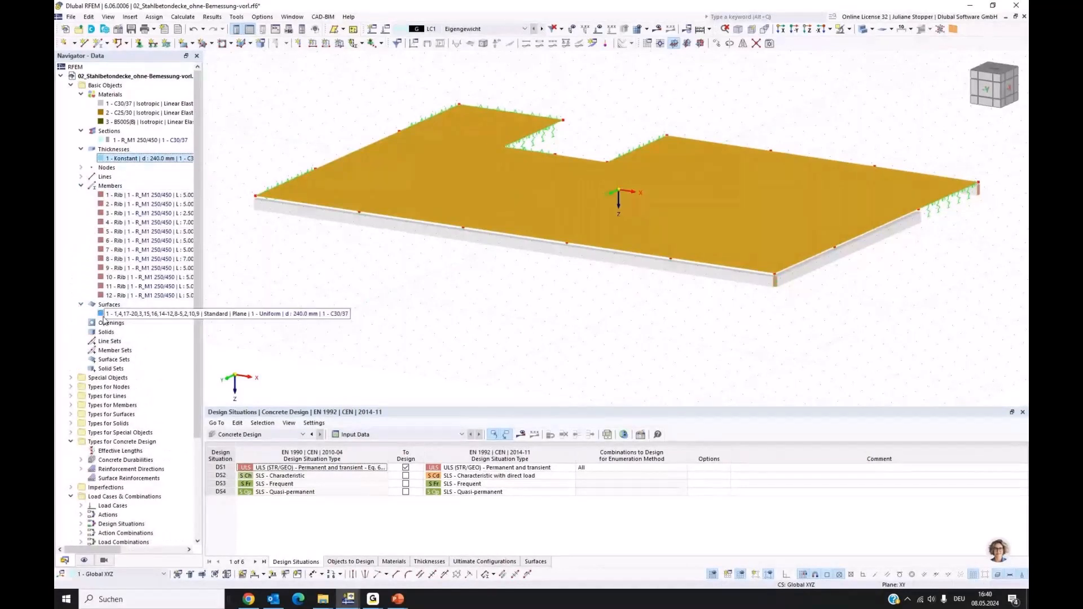
pyautogui.click(104, 315)
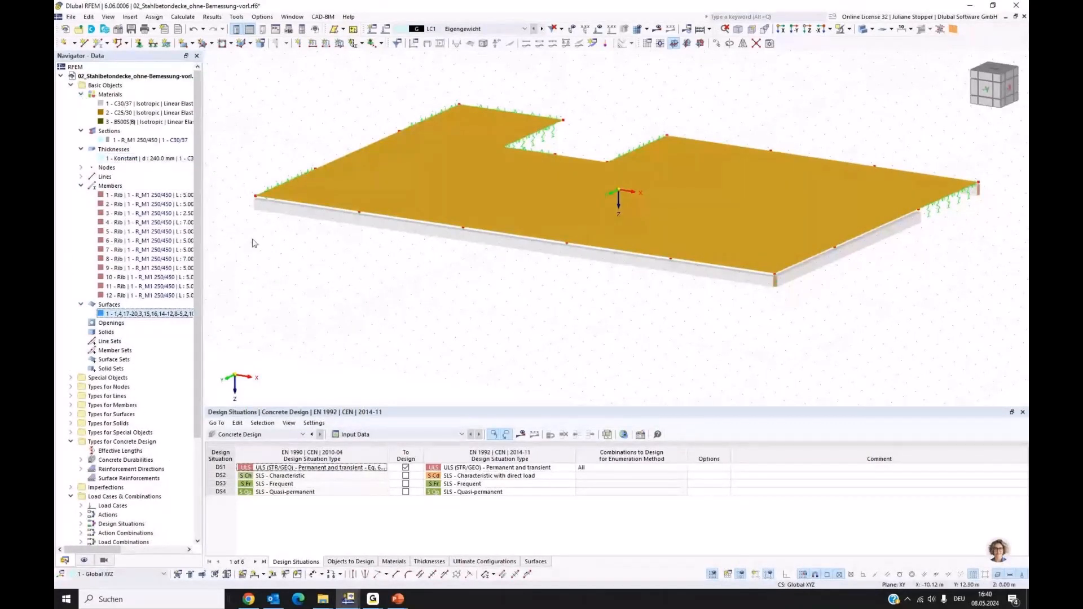
# - Set the solid model rendering of surfaces to filled including thickness
pyautogui.click(85, 560)
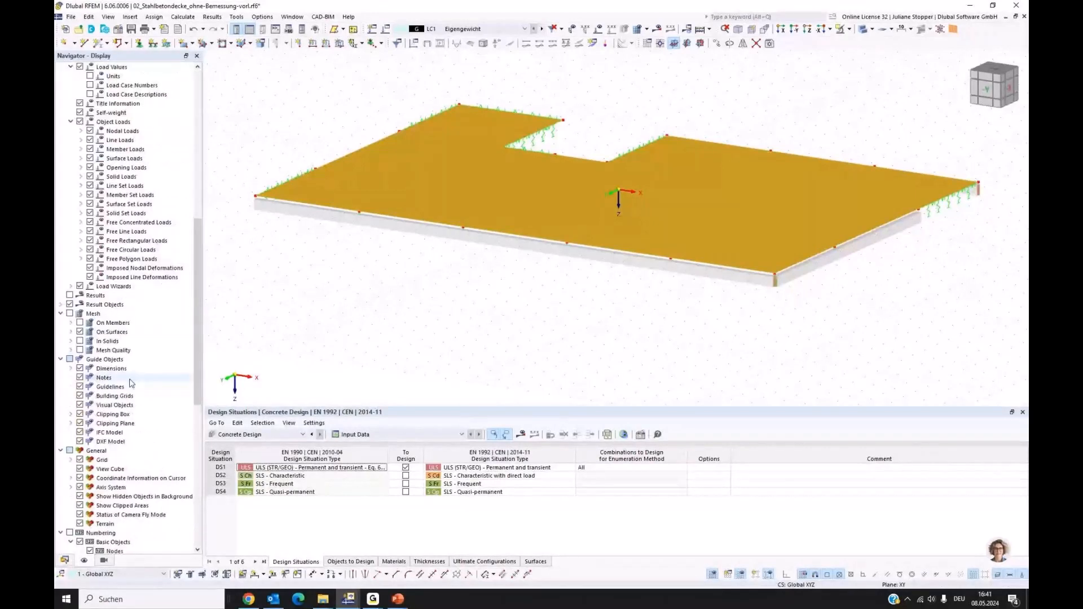
pyautogui.scroll(-13, 131, 383)
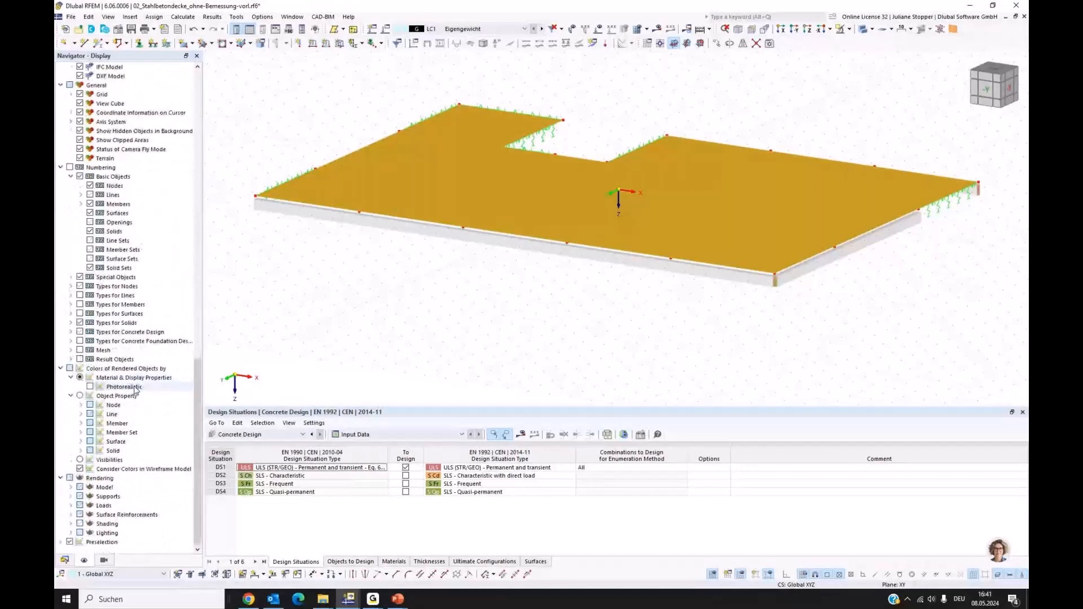
pyautogui.click(71, 487)
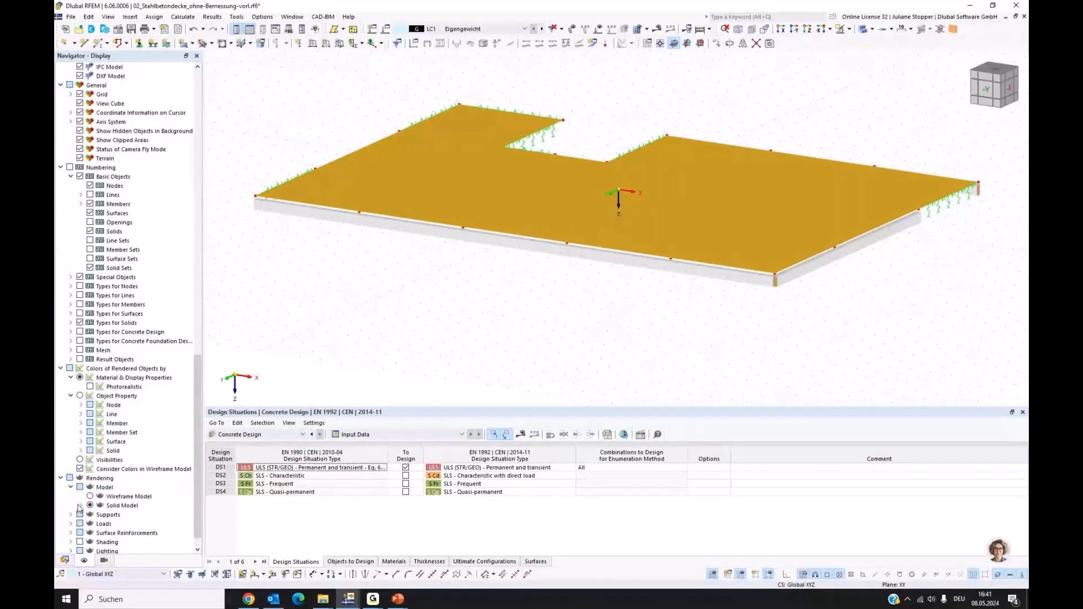
pyautogui.click(81, 505)
pyautogui.scroll(-2, 85, 496)
pyautogui.click(91, 478)
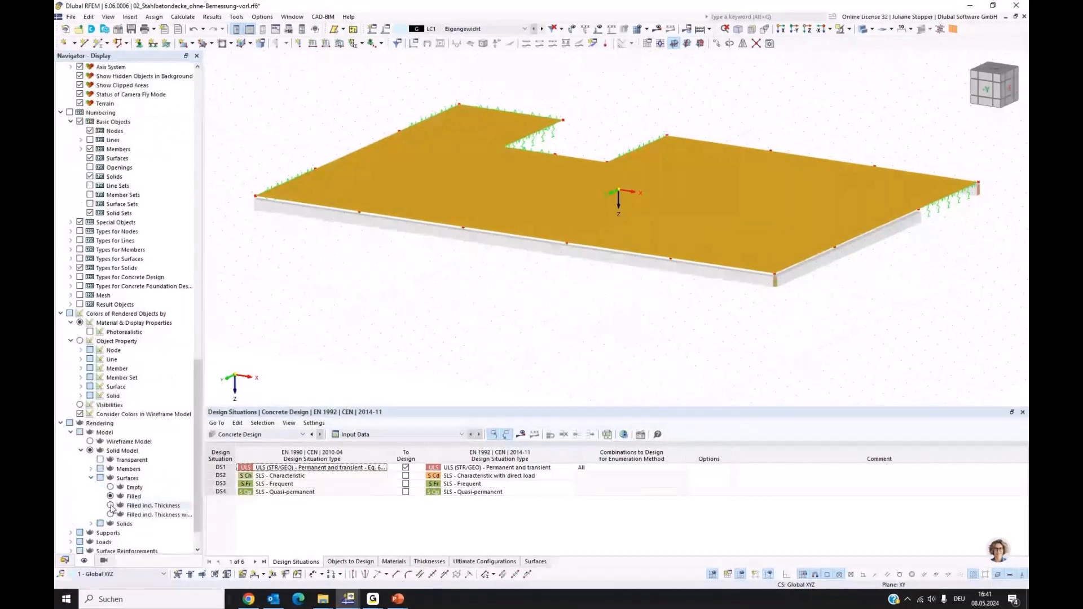
pyautogui.click(150, 506)
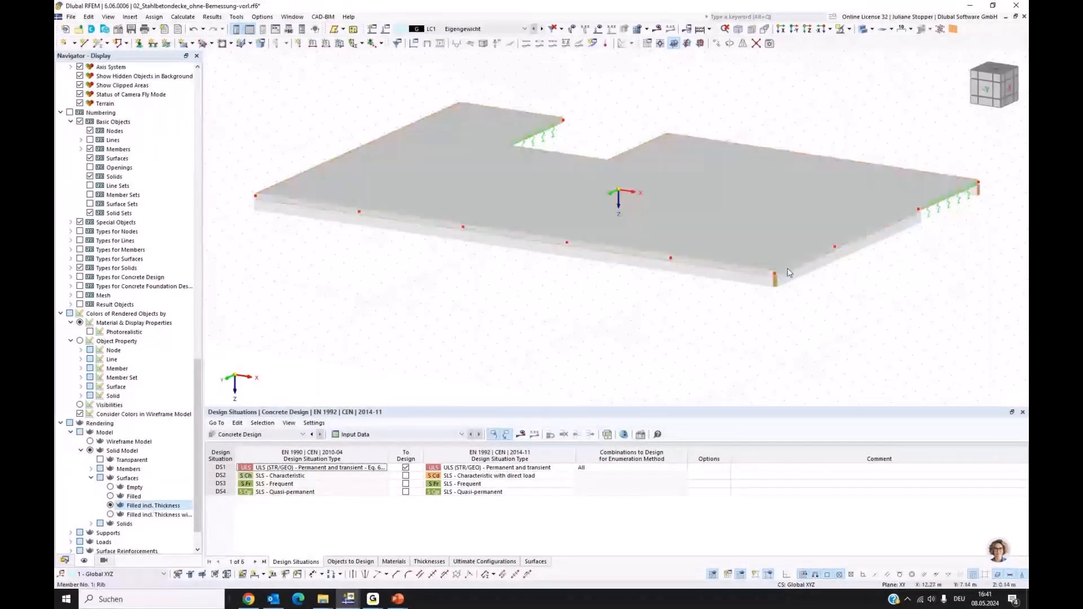
# - Examine how the edge rib sits beneath the slab at the corner beside the line support
pyautogui.keyDown('ctrl'); pyautogui.moveTo(870, 326); pyautogui.dragTo(815, 322, button='middle'); pyautogui.keyUp('ctrl')
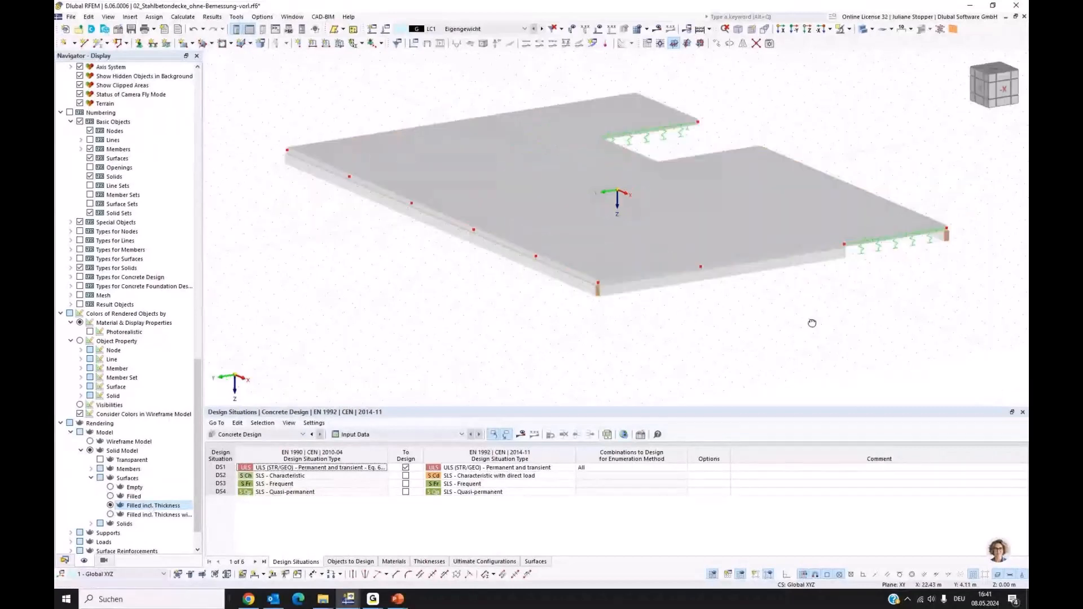
pyautogui.scroll(2, 903, 253)
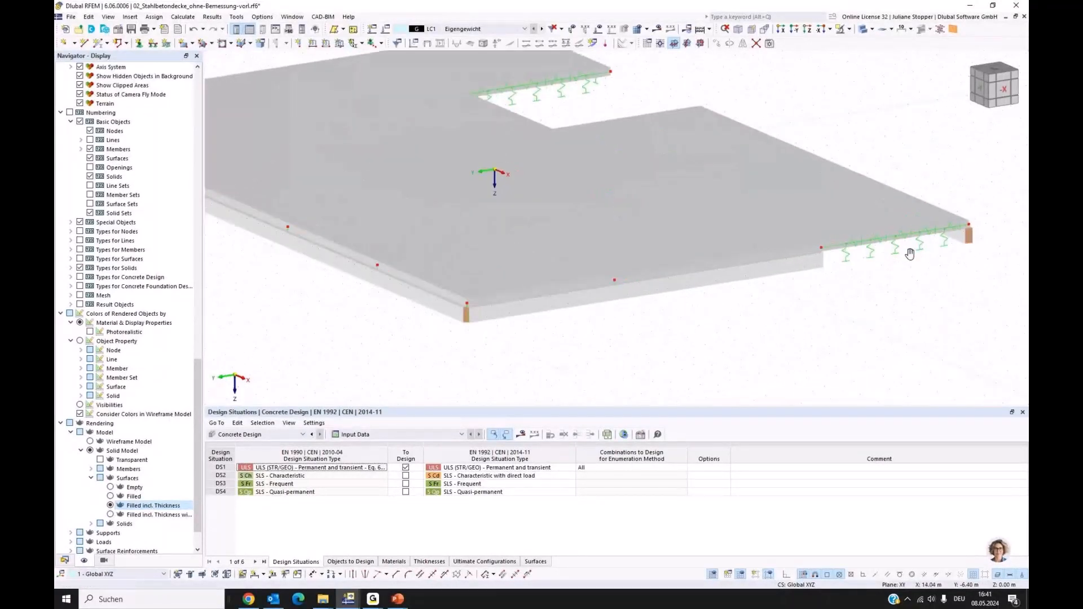
pyautogui.scroll(5, 910, 253)
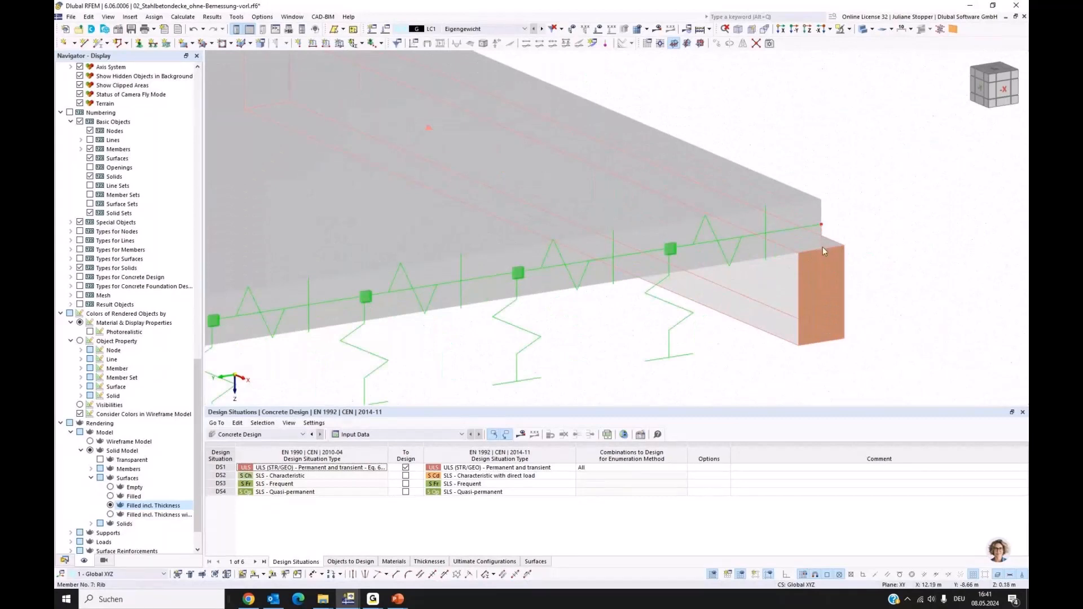
pyautogui.scroll(-4, 824, 251)
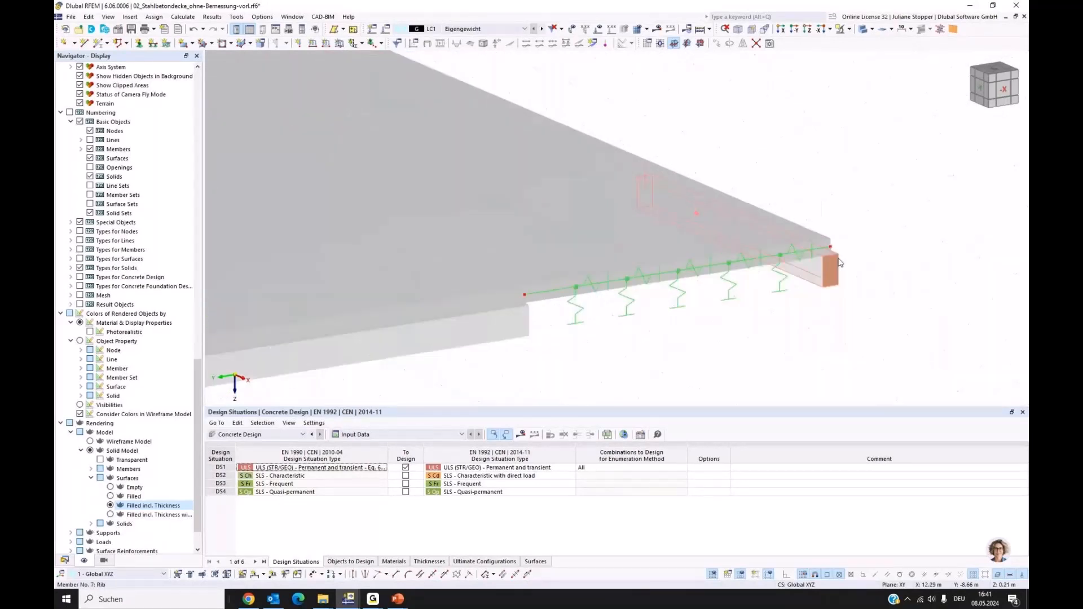
pyautogui.scroll(-5, 839, 261)
pyautogui.keyDown('ctrl'); pyautogui.moveTo(254, 172); pyautogui.dragTo(269, 199, button='middle'); pyautogui.keyUp('ctrl')
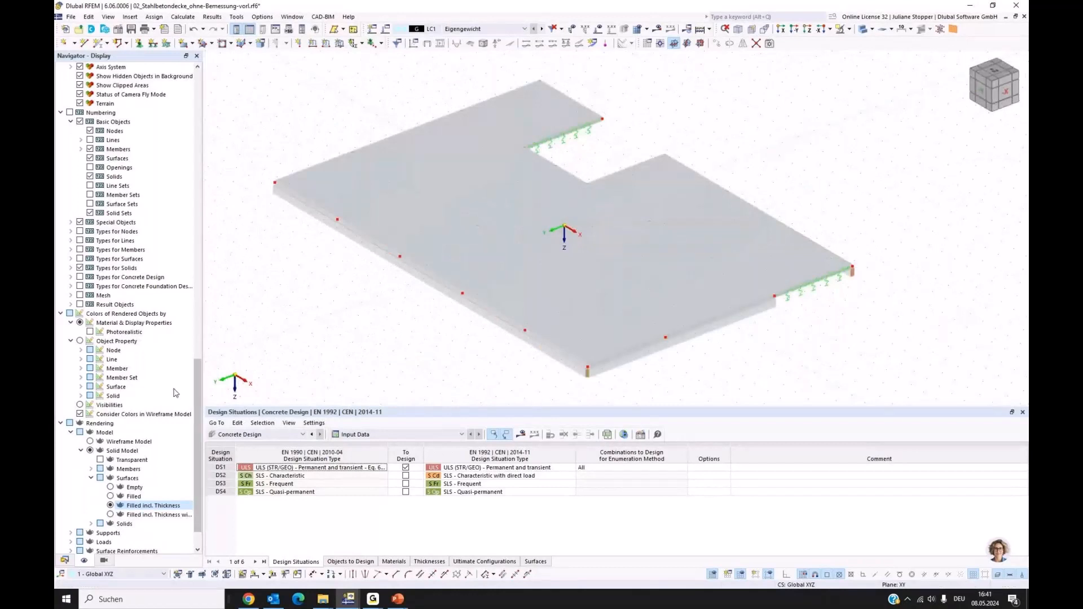
# - Turn on the rib section display for members and inspect the flanges along the slab edges
pyautogui.scroll(10, 176, 393)
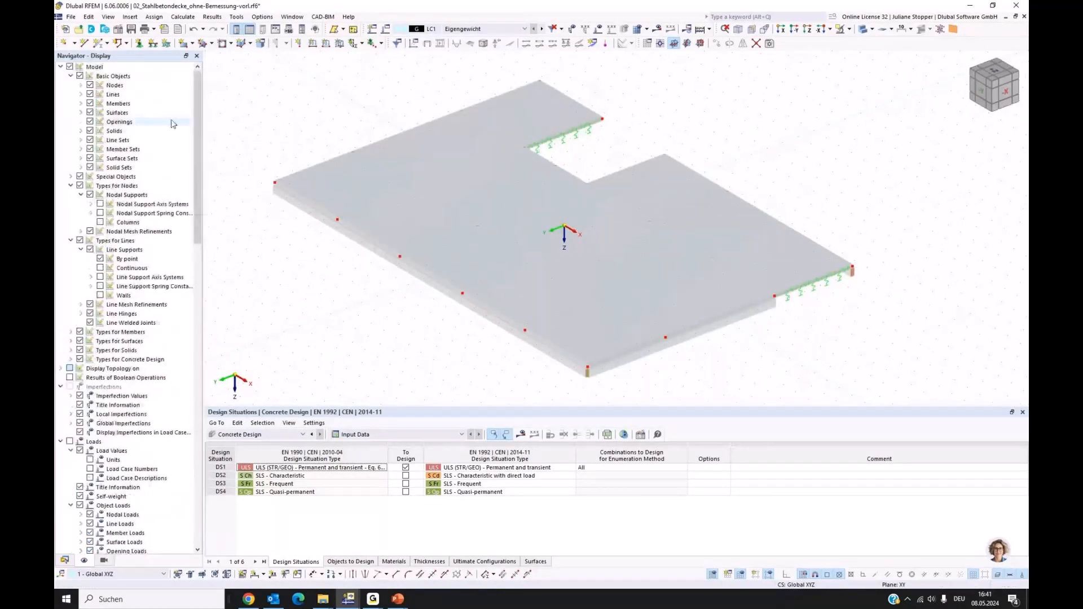
pyautogui.click(80, 104)
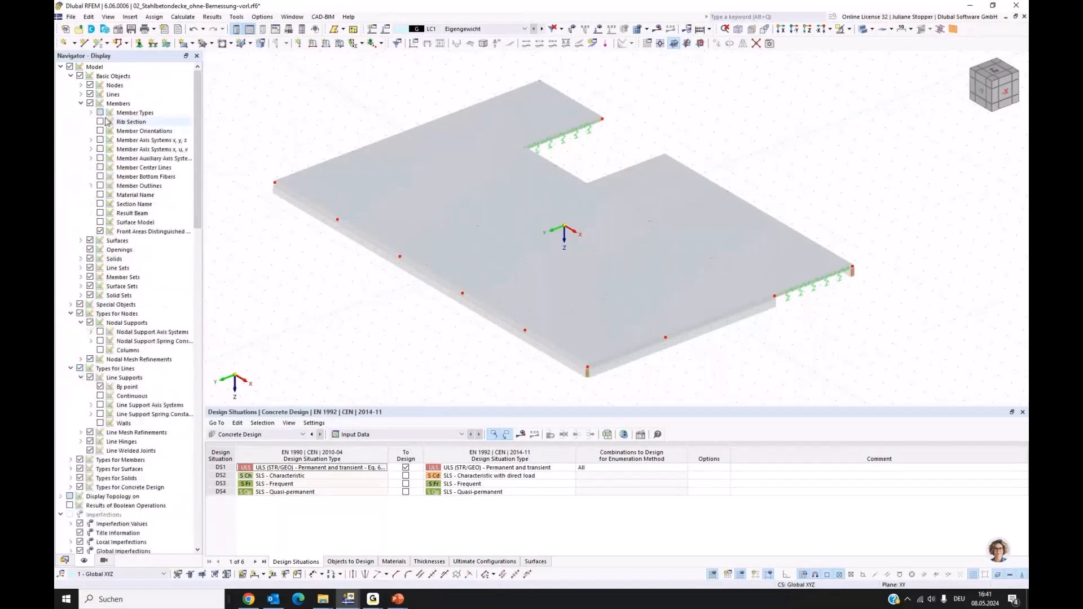
pyautogui.click(100, 123)
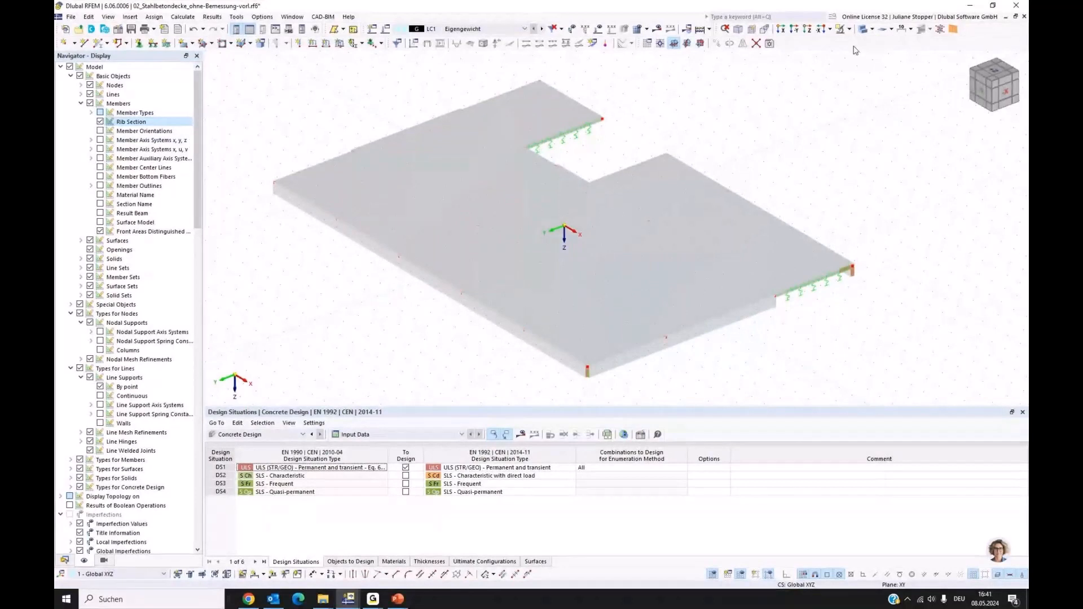
pyautogui.scroll(5, 303, 188)
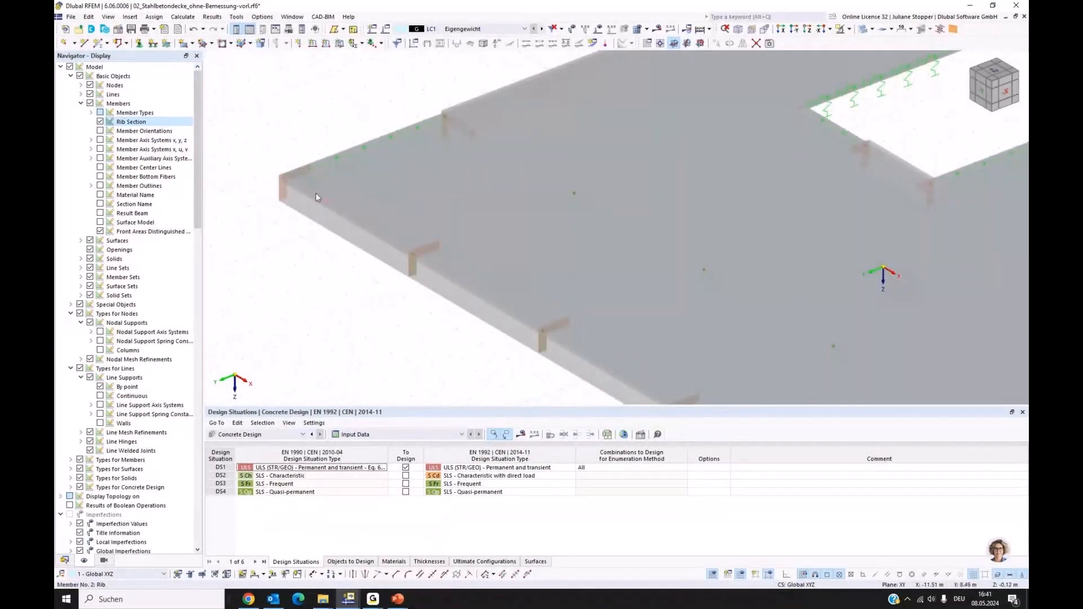
pyautogui.scroll(-1, 316, 197)
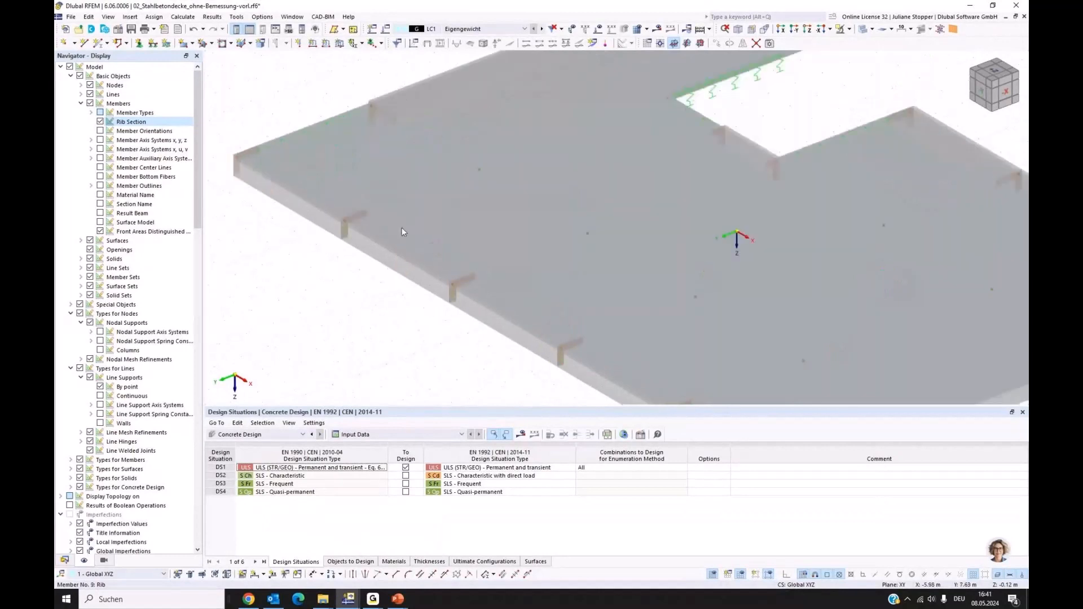
pyautogui.moveTo(401, 97); pyautogui.dragTo(186, 516, button='middle')
pyautogui.scroll(-3, 466, 266)
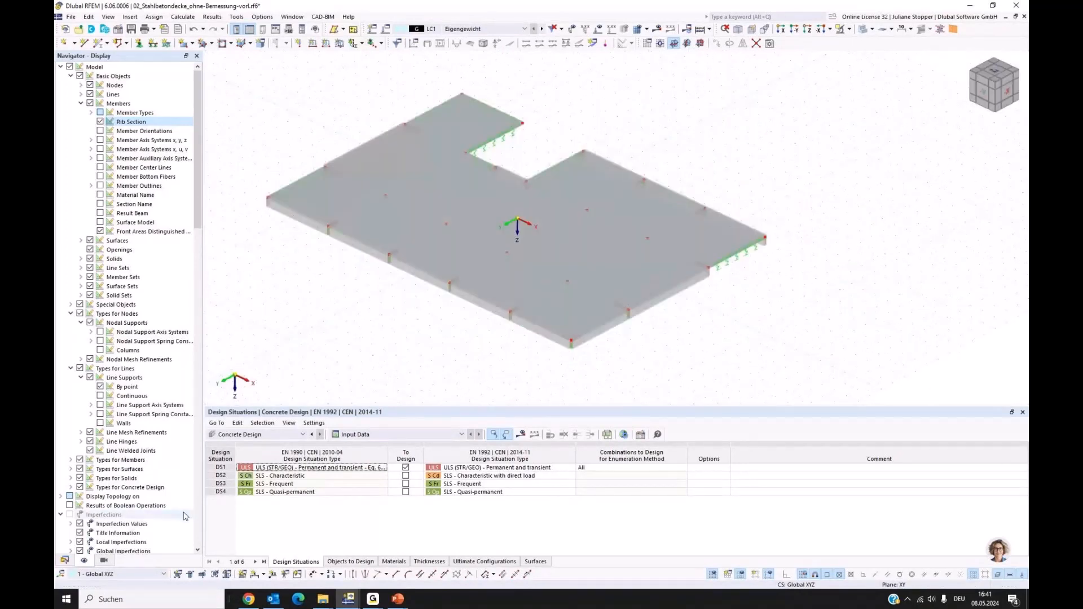
# - Open slab surface 1 for editing and examine its main properties and concrete cover settings
pyautogui.click(65, 560)
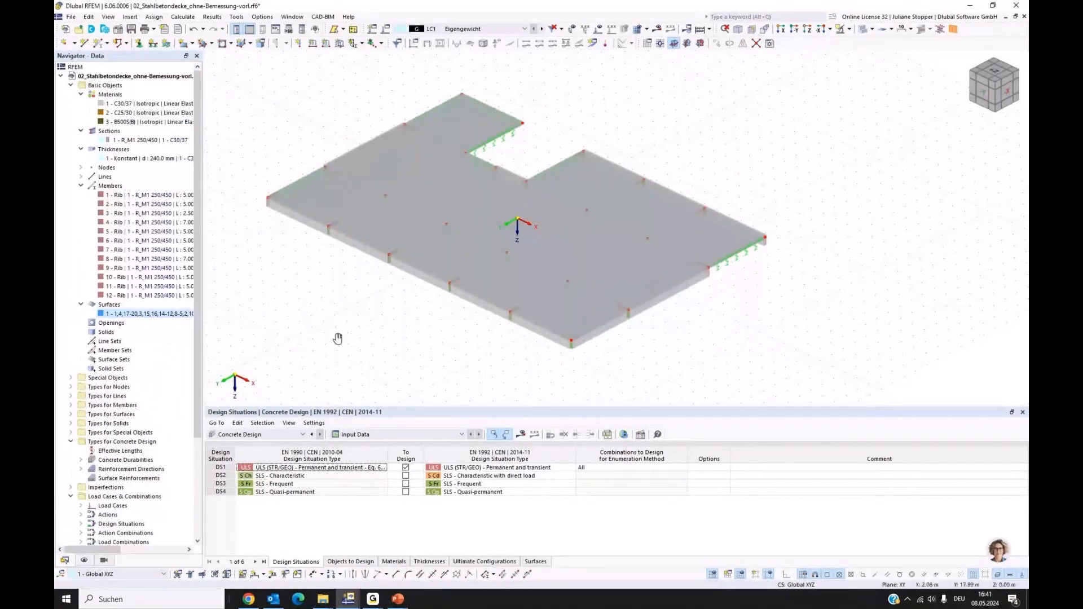
pyautogui.keyDown('ctrl'); pyautogui.moveTo(337, 338); pyautogui.dragTo(407, 319, button='middle'); pyautogui.keyUp('ctrl')
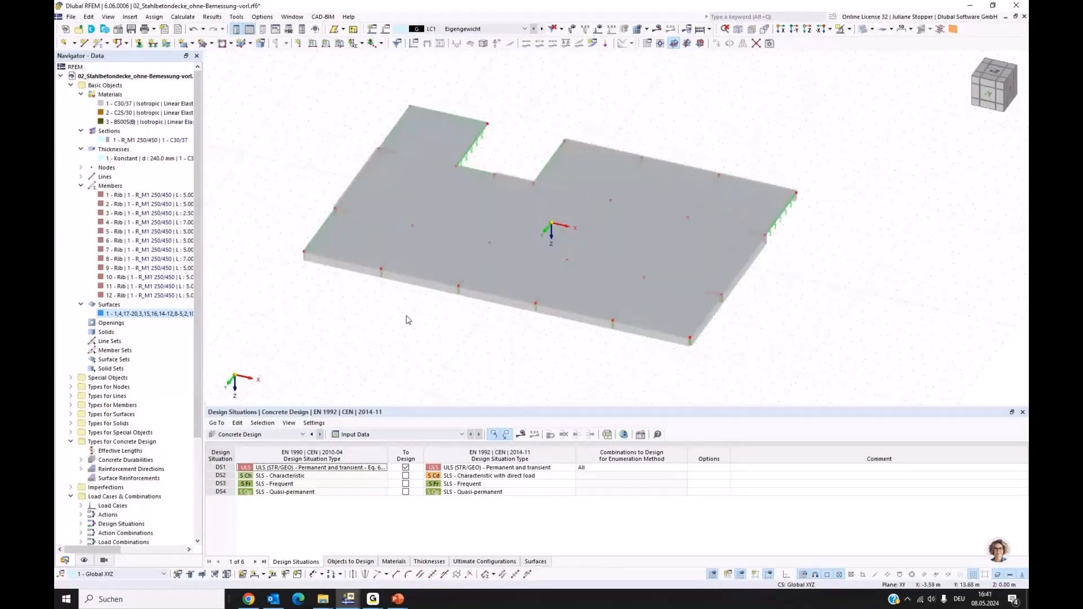
pyautogui.doubleClick(353, 238)
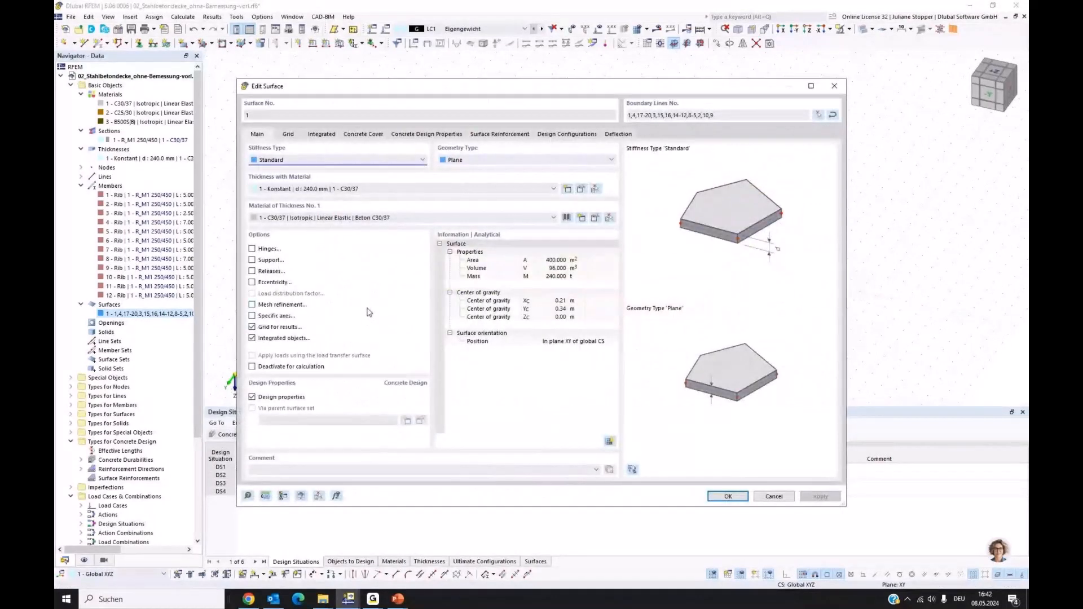
pyautogui.moveTo(344, 95); pyautogui.dragTo(496, 129)
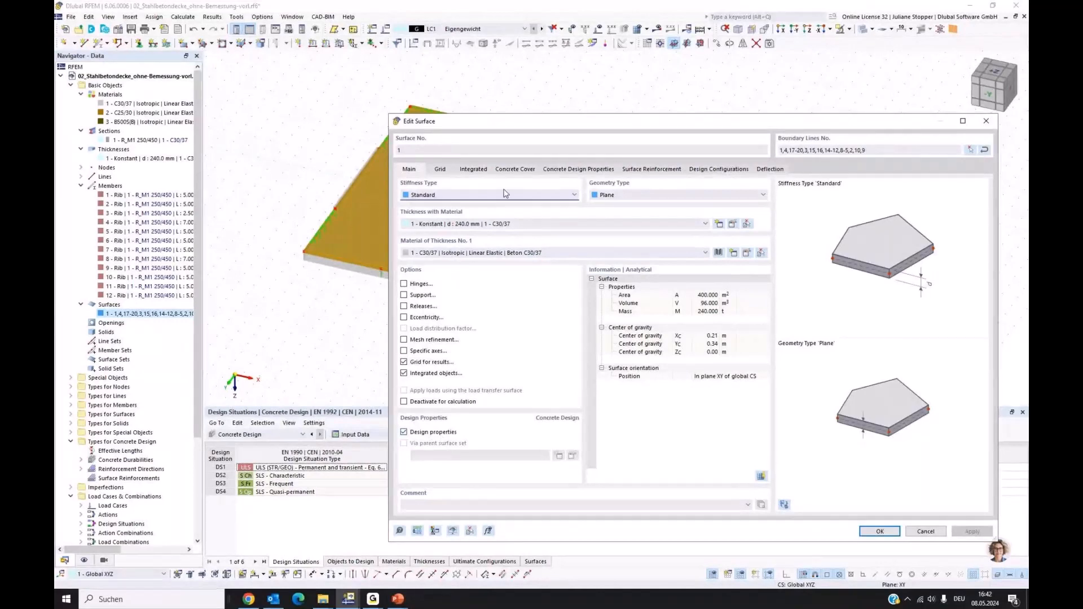
pyautogui.click(511, 170)
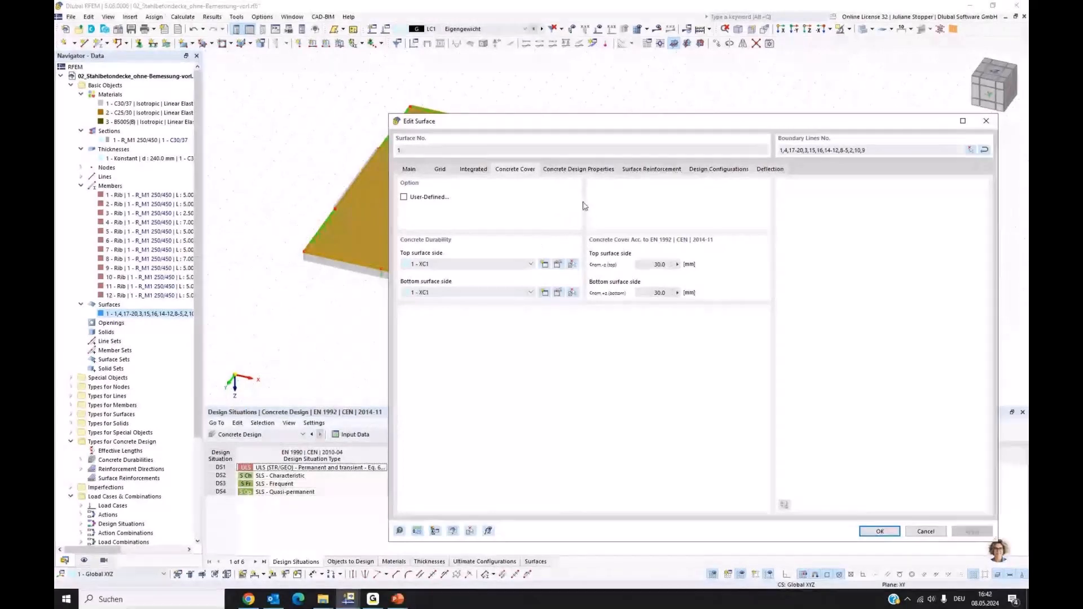
# - Examine the reinforcement directions assigned to the top and bottom sides of surface 1, comparing them with the slab model
pyautogui.click(569, 173)
pyautogui.moveTo(629, 130); pyautogui.dragTo(578, 116)
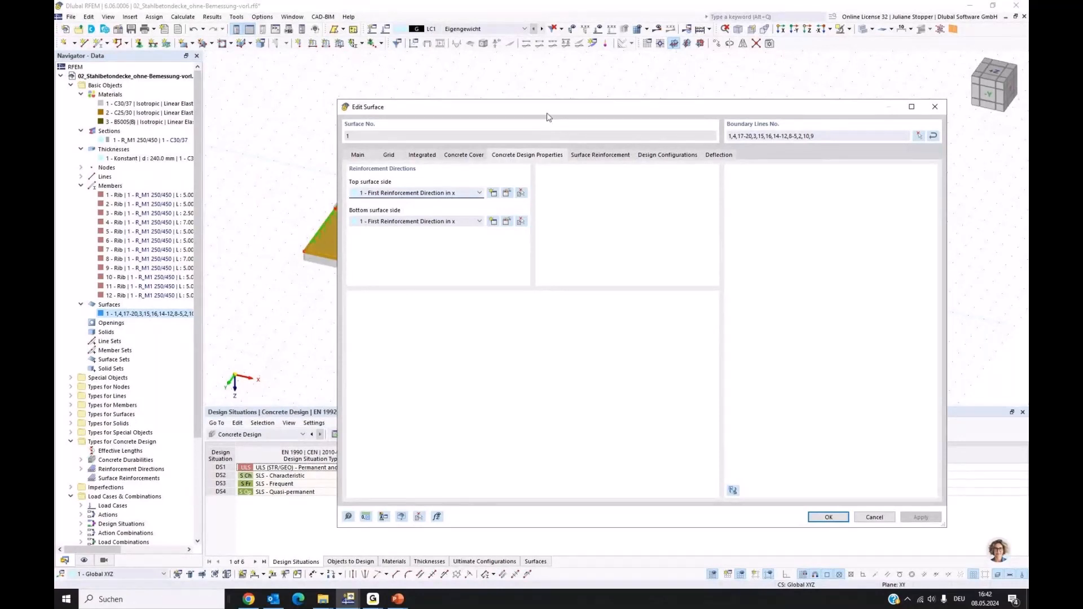
pyautogui.moveTo(552, 106); pyautogui.dragTo(531, 287)
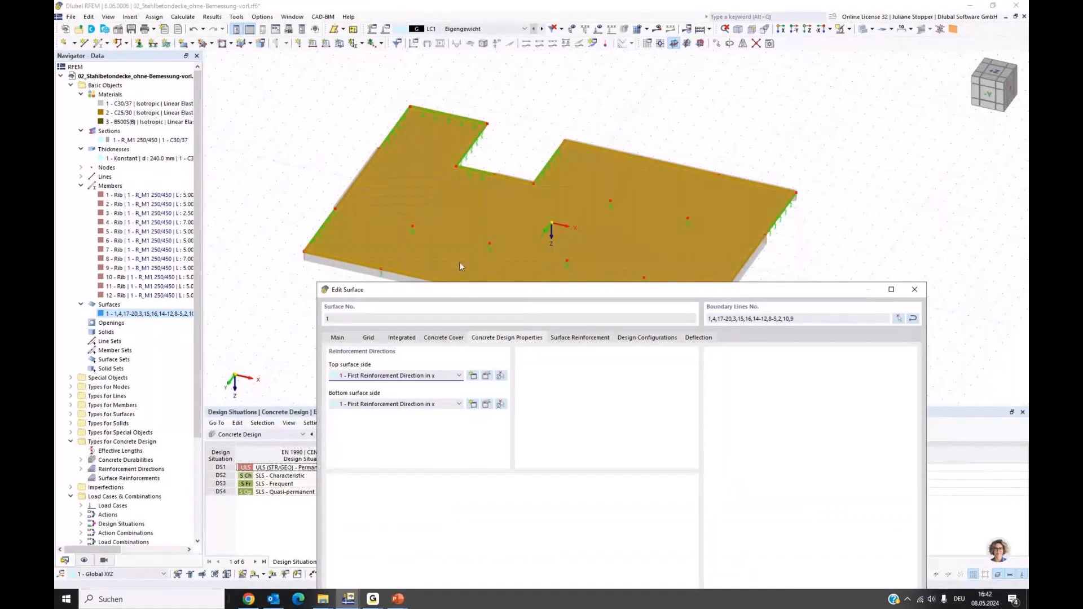
pyautogui.moveTo(525, 291); pyautogui.dragTo(537, 193)
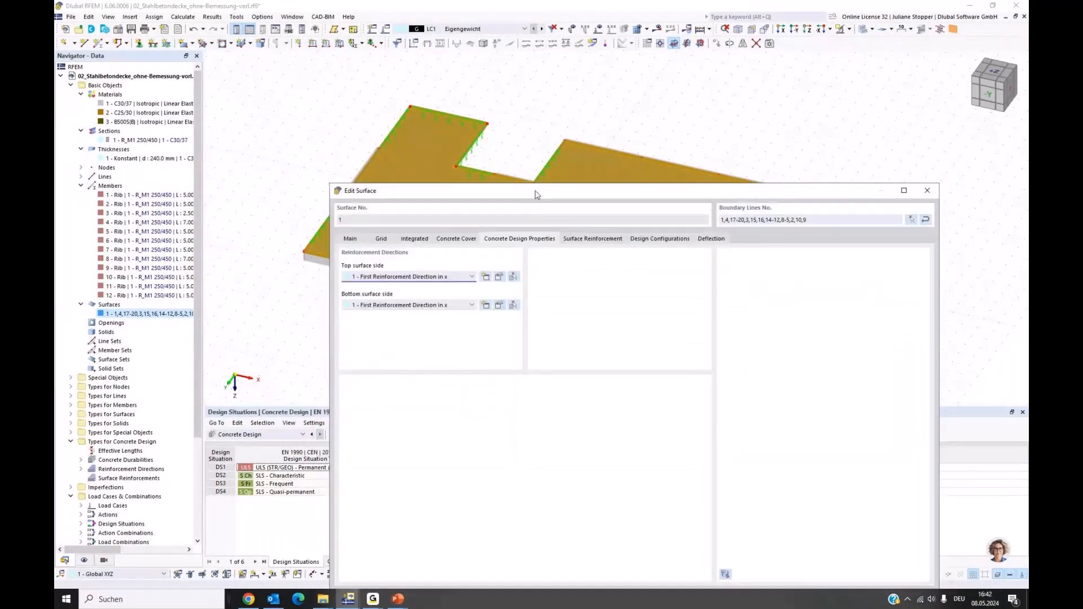
# - Start a new surface reinforcement for surface 1, keeping On Surface as its location type
pyautogui.click(596, 239)
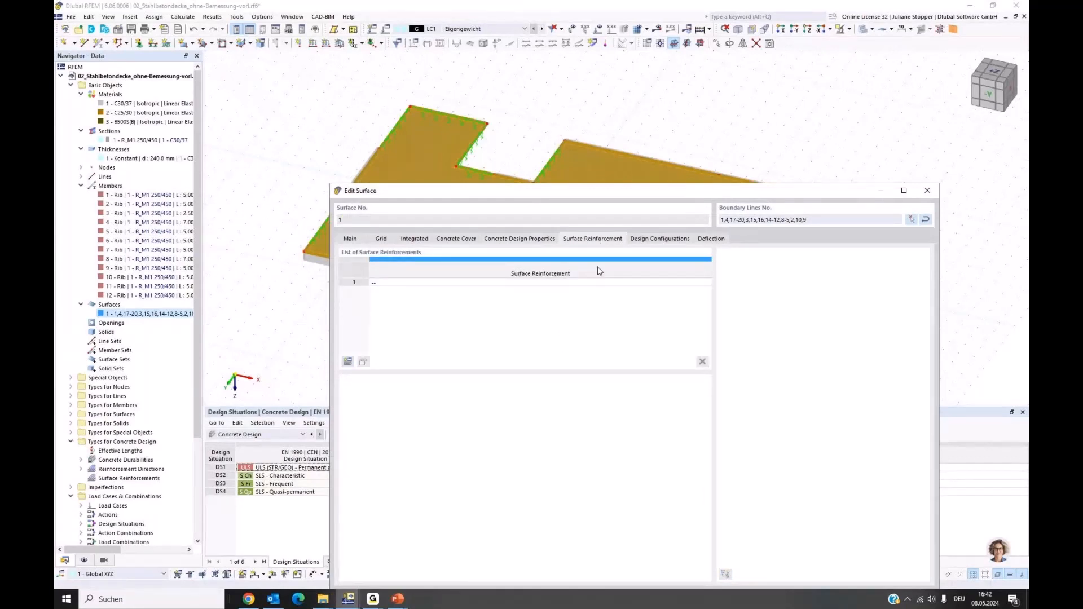
pyautogui.moveTo(610, 199); pyautogui.dragTo(606, 95)
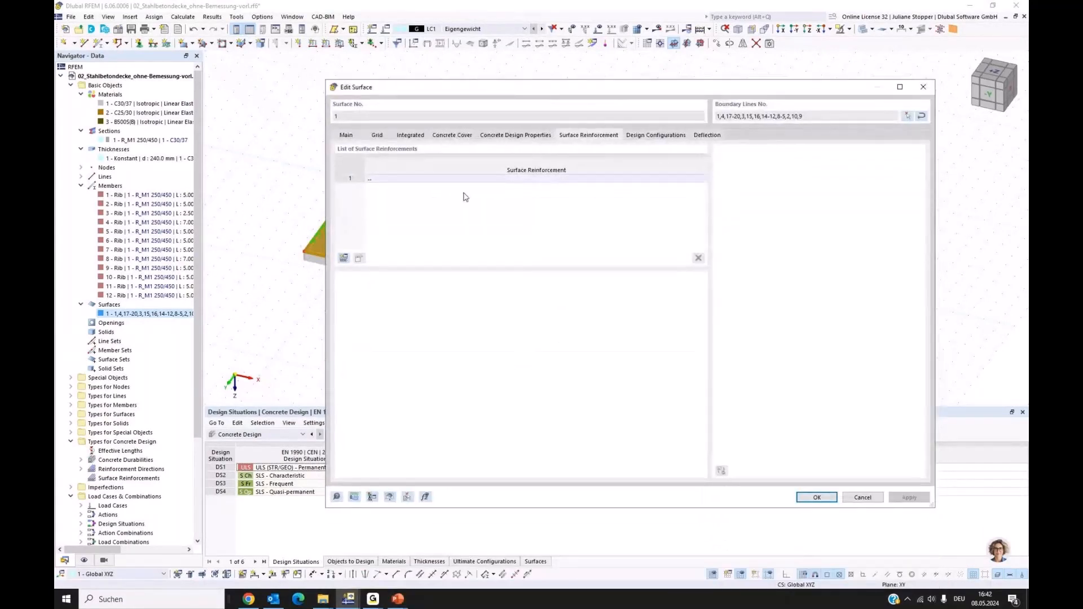
pyautogui.rightClick(380, 180)
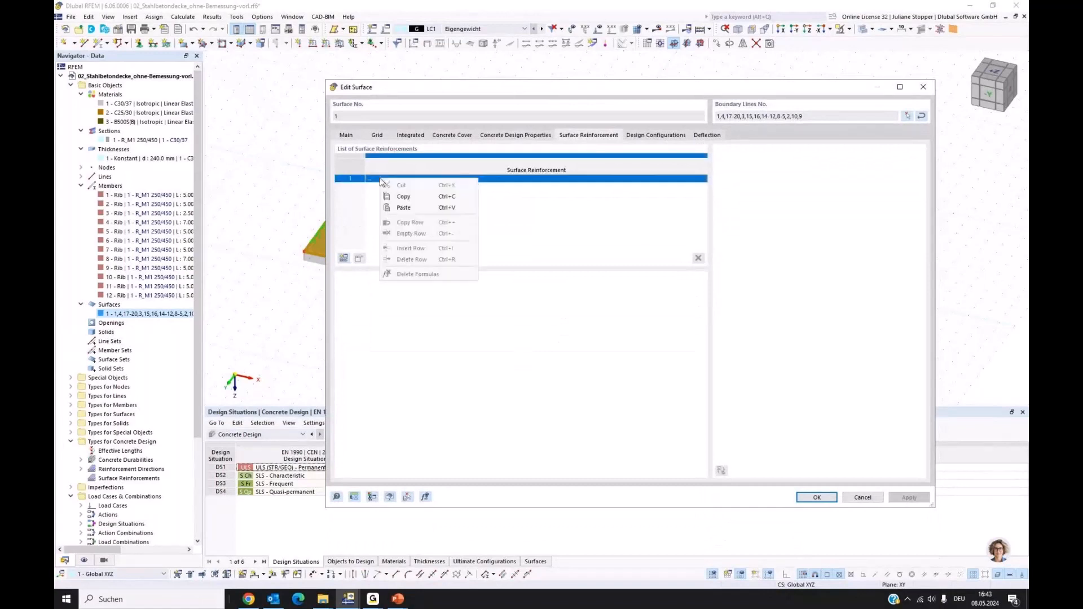
pyautogui.click(372, 181)
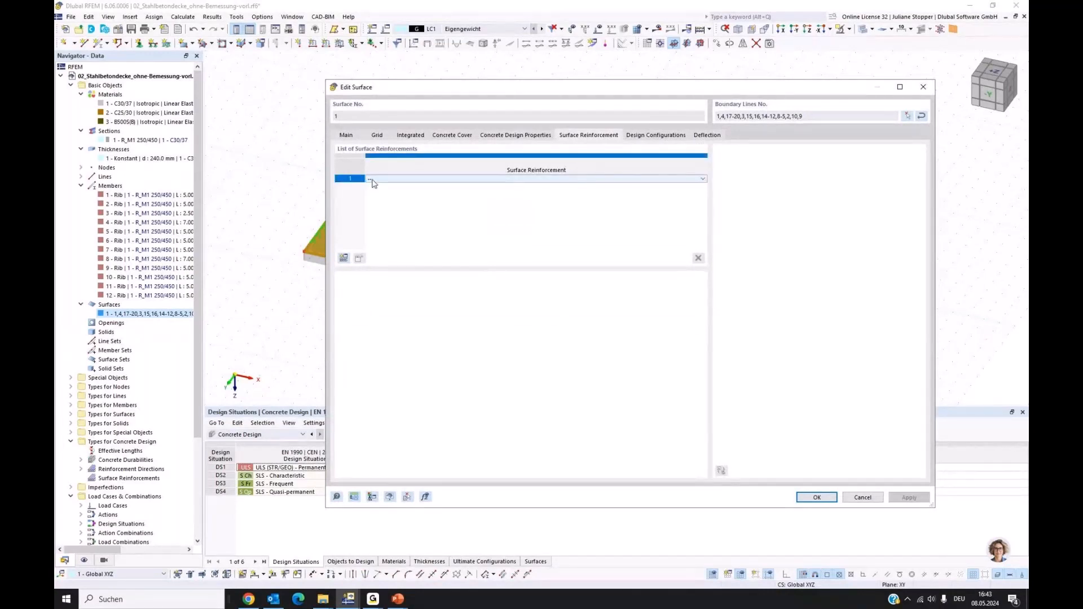
pyautogui.click(372, 181)
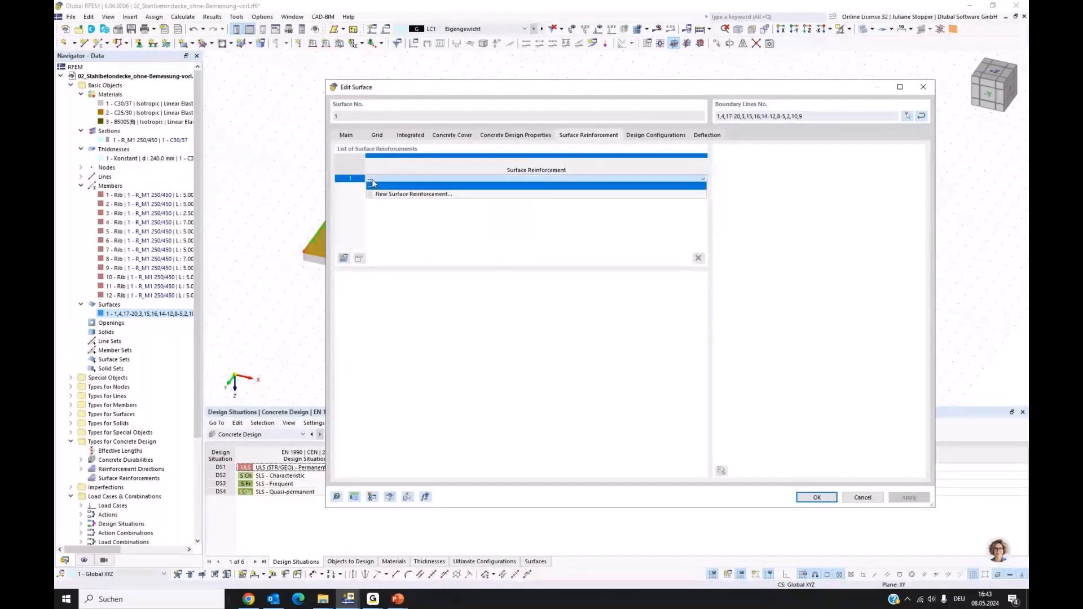
pyautogui.click(472, 252)
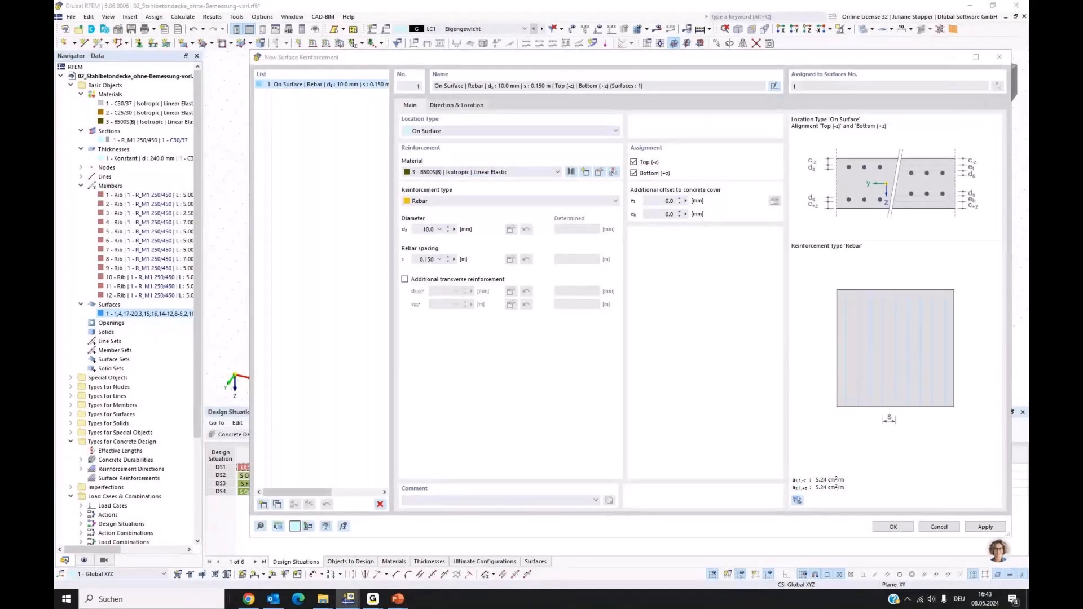
pyautogui.click(454, 133)
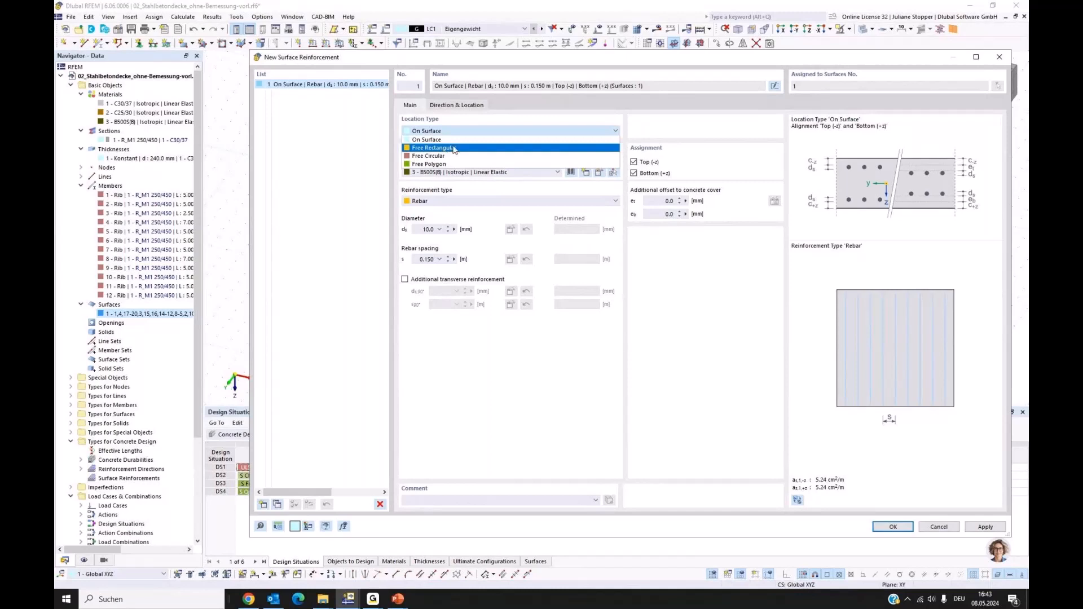
pyautogui.click(437, 139)
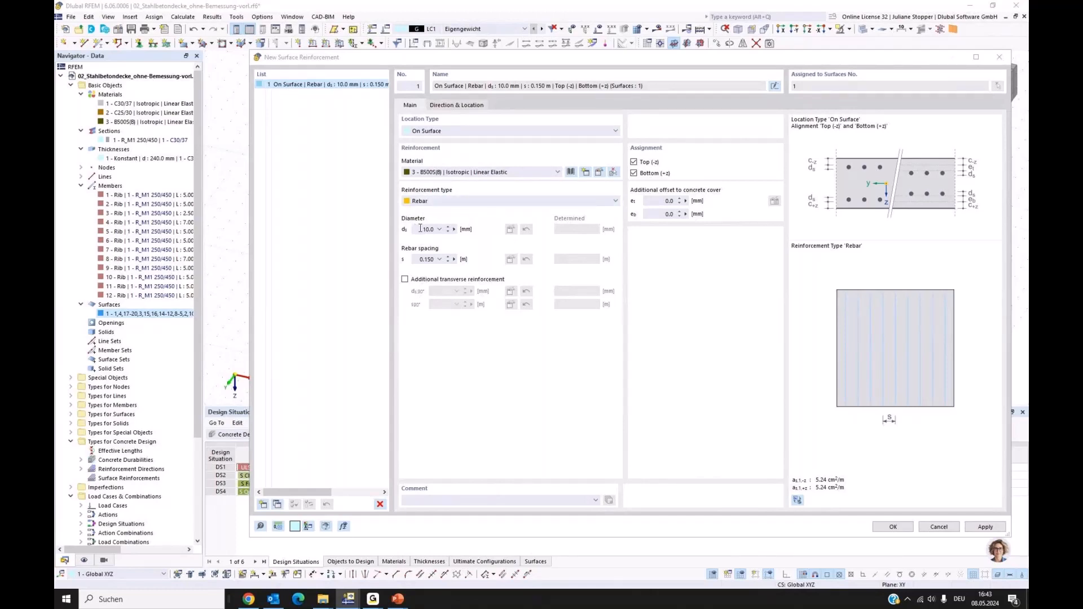
# - Set the rebar diameter to 8 mm and add transverse reinforcement with a diameter of 8 mm
pyautogui.moveTo(420, 229); pyautogui.dragTo(430, 229)
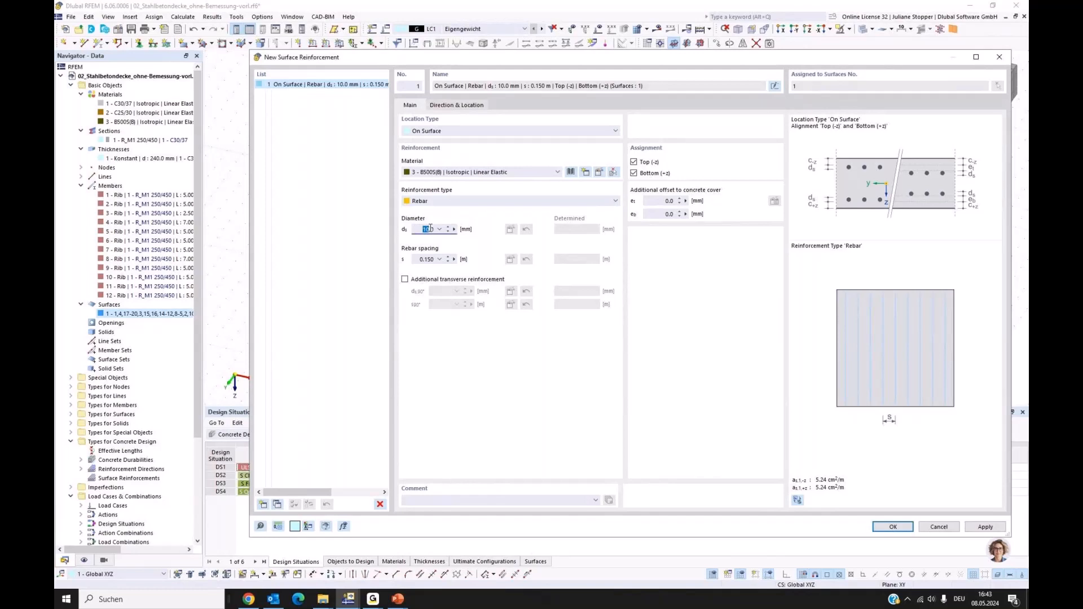
pyautogui.write('8')
pyautogui.click(431, 259)
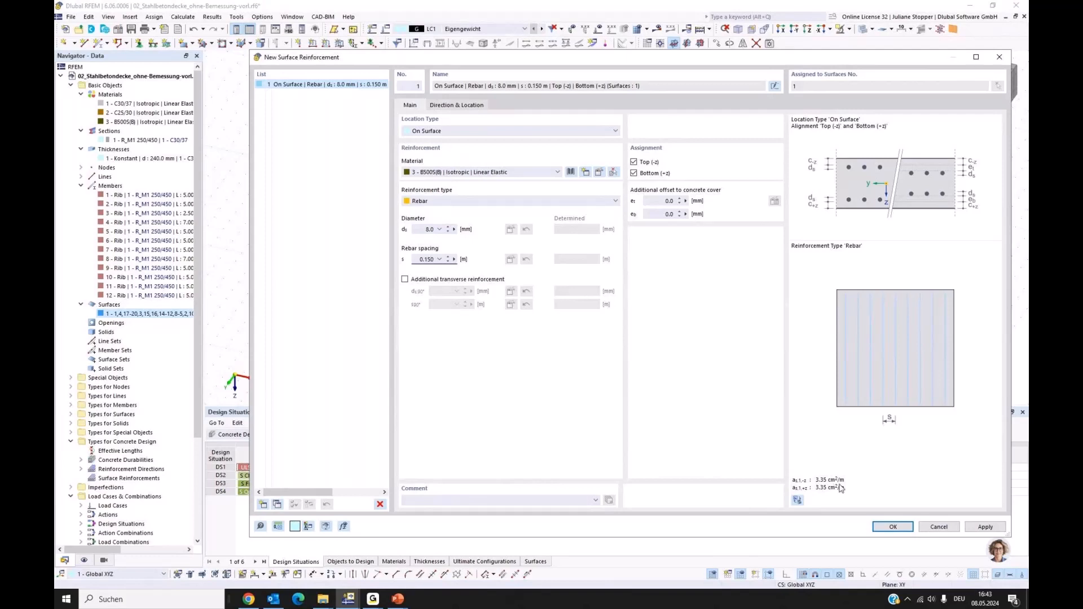
pyautogui.click(404, 279)
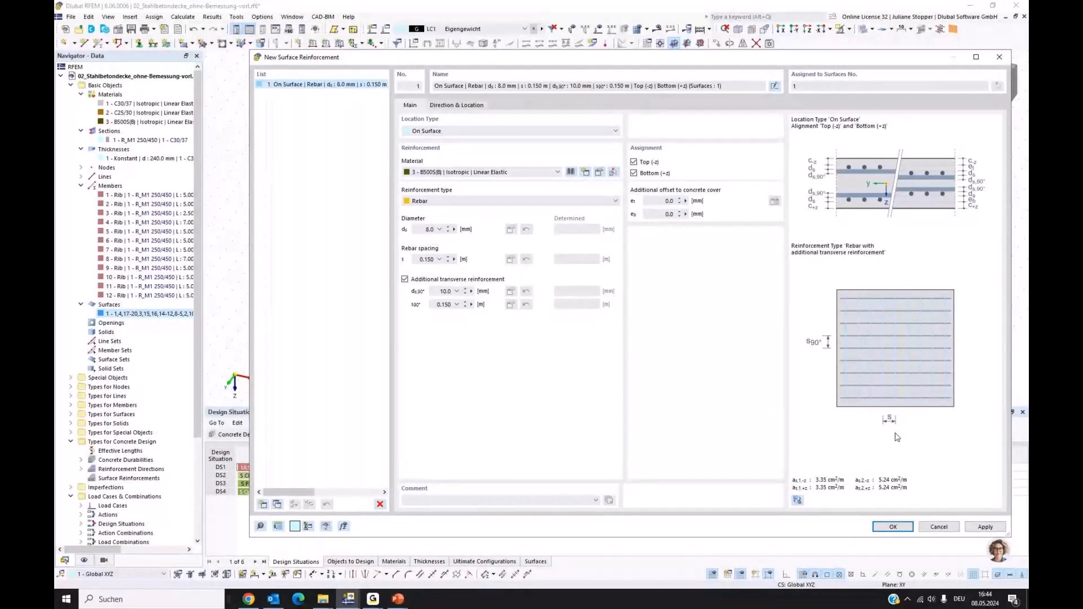
pyautogui.click(443, 291)
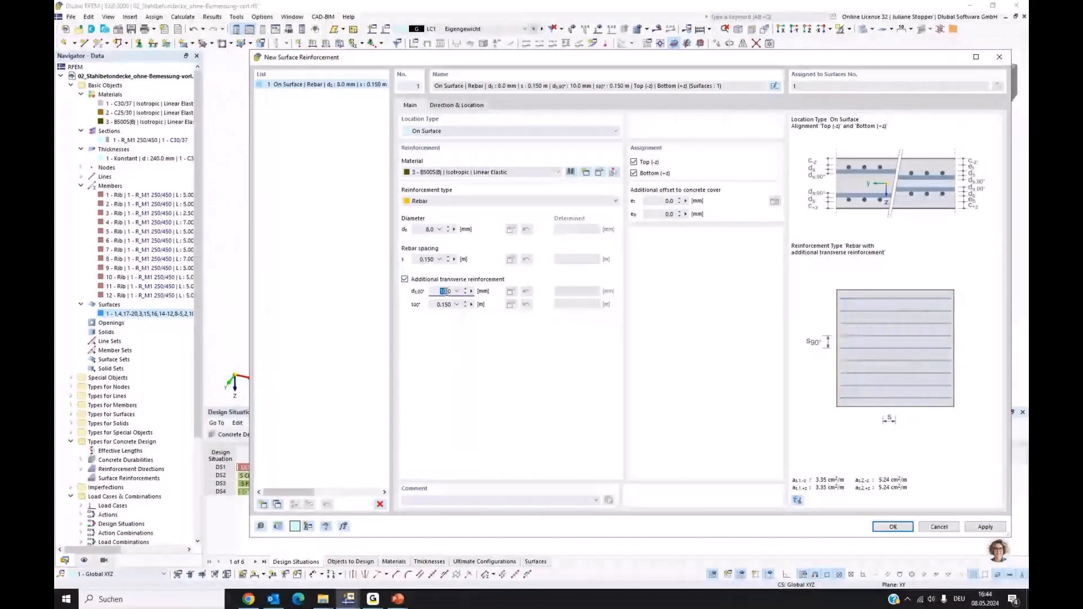
pyautogui.write('8')
pyautogui.press('Tab')
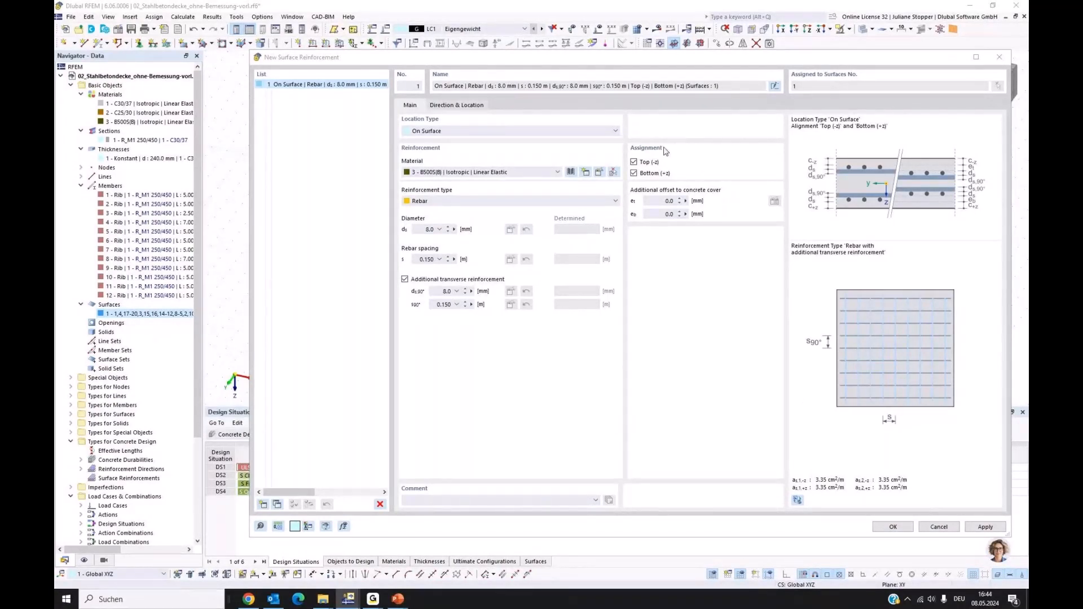
# - Limit the first surface reinforcement to the top (-z) side of the slab and apply it
pyautogui.click(634, 162)
pyautogui.click(634, 163)
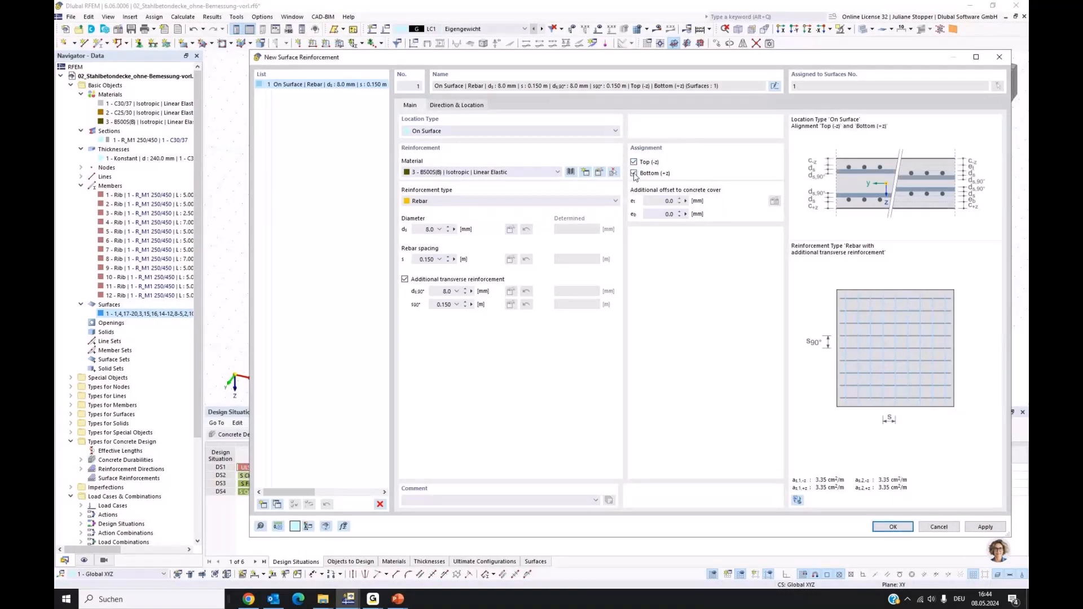
pyautogui.click(634, 174)
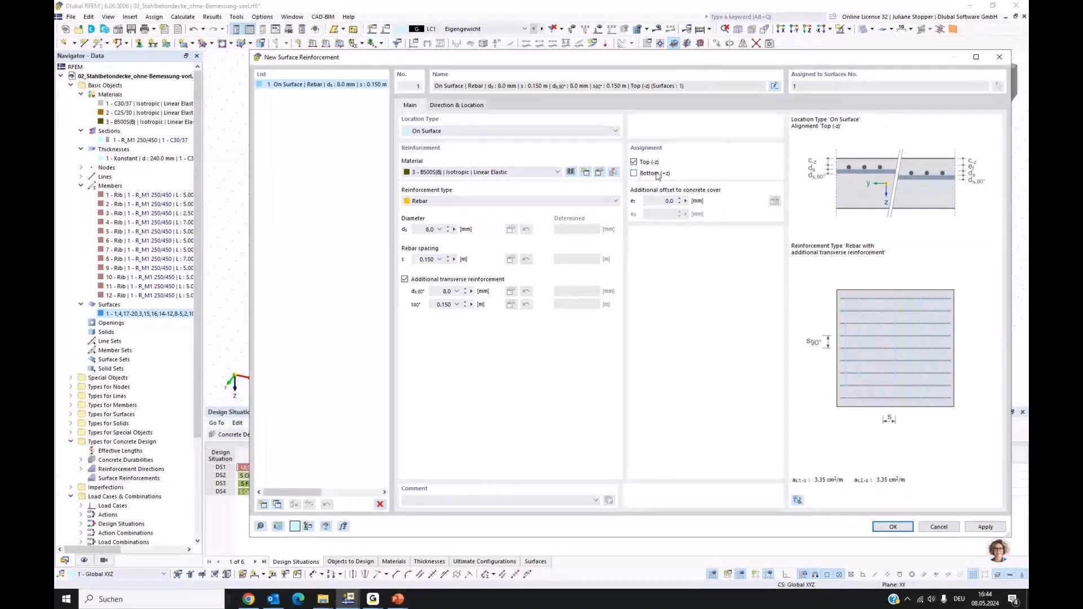
pyautogui.click(967, 527)
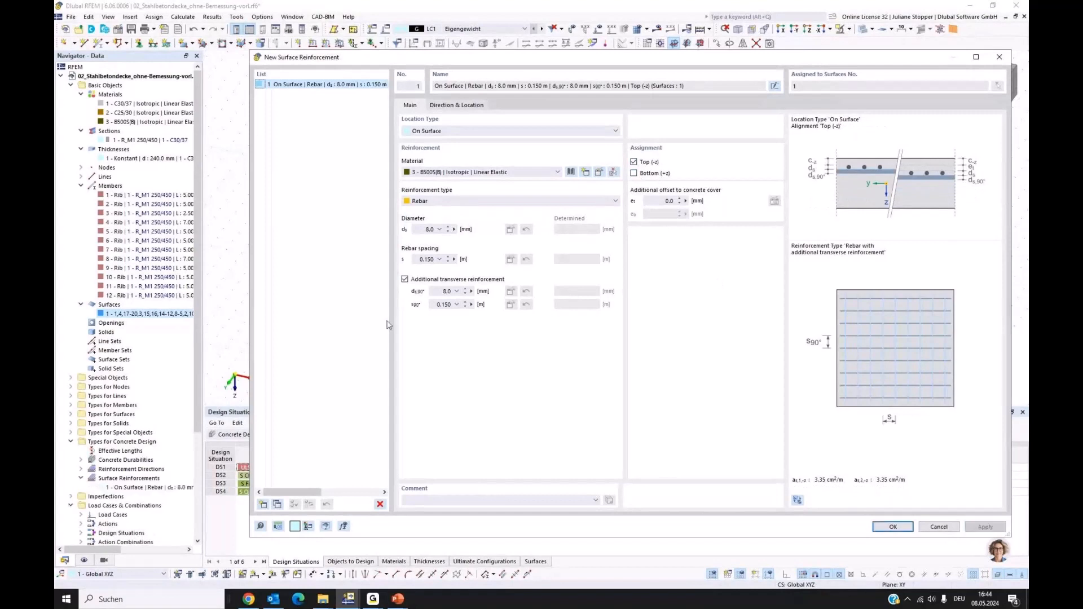
# - Copy the top surface reinforcement and assign the copy to the bottom (+z) side only
pyautogui.click(277, 505)
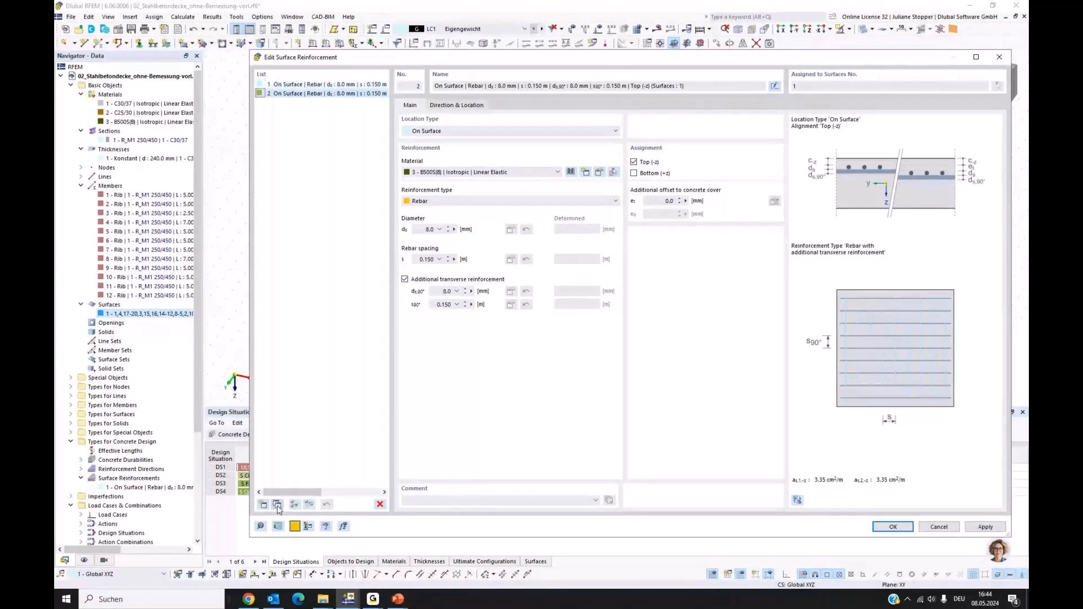
pyautogui.click(634, 163)
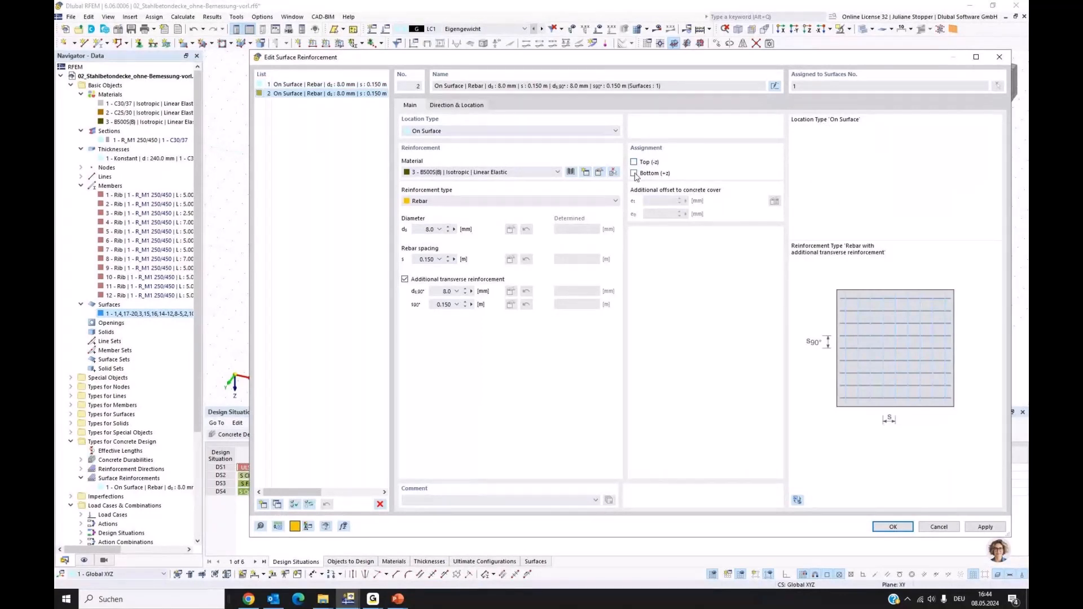
pyautogui.click(633, 174)
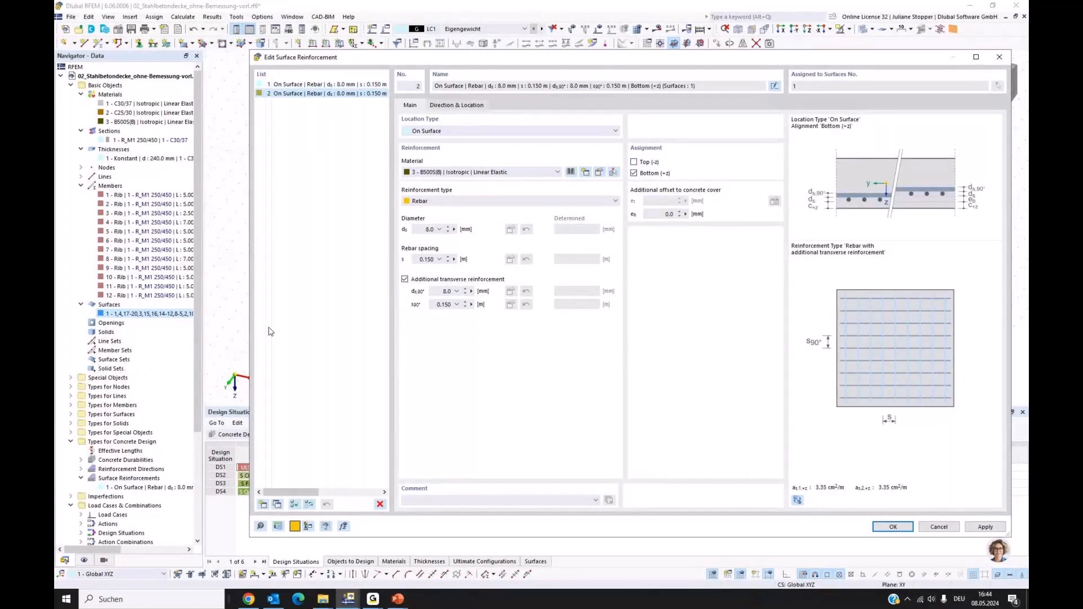
# - Set both the main and the transverse rebar diameter of the bottom reinforcement to 10 mm and accept it
pyautogui.click(430, 230)
pyautogui.click(443, 291)
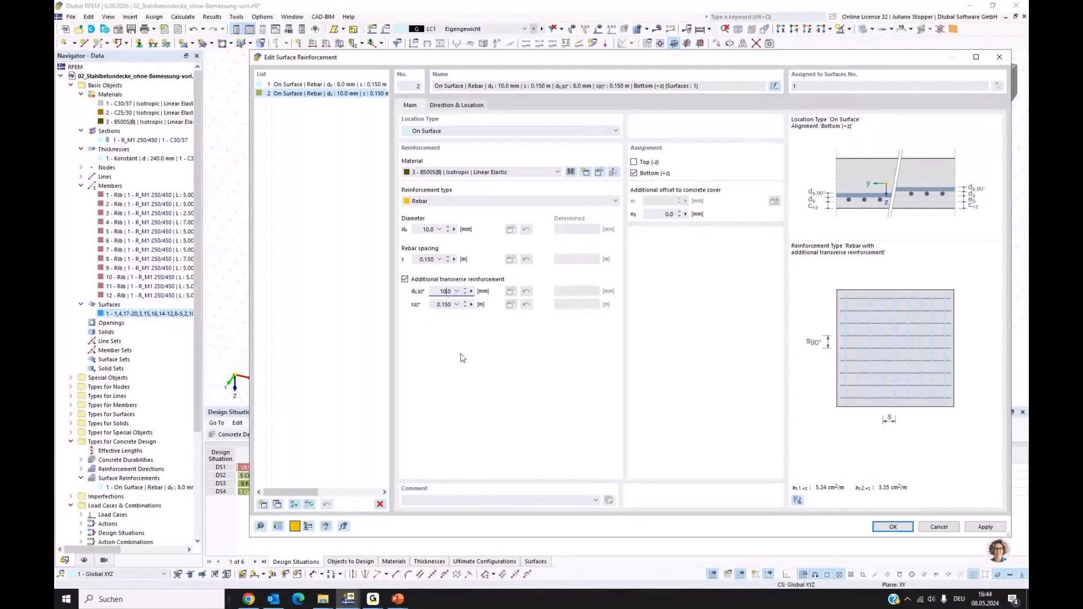
pyautogui.click(443, 301)
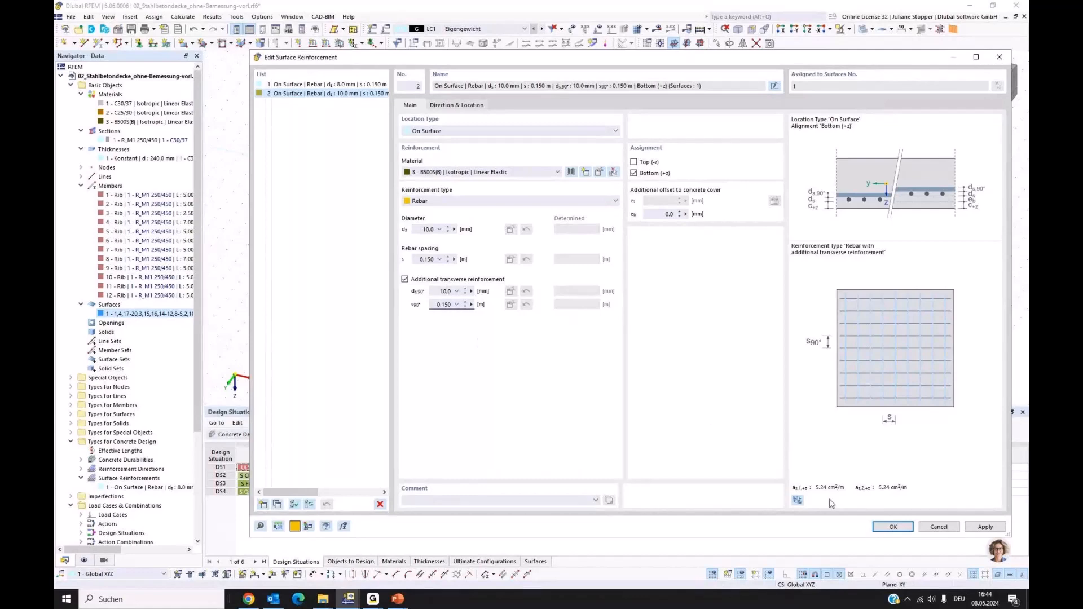
pyautogui.click(890, 530)
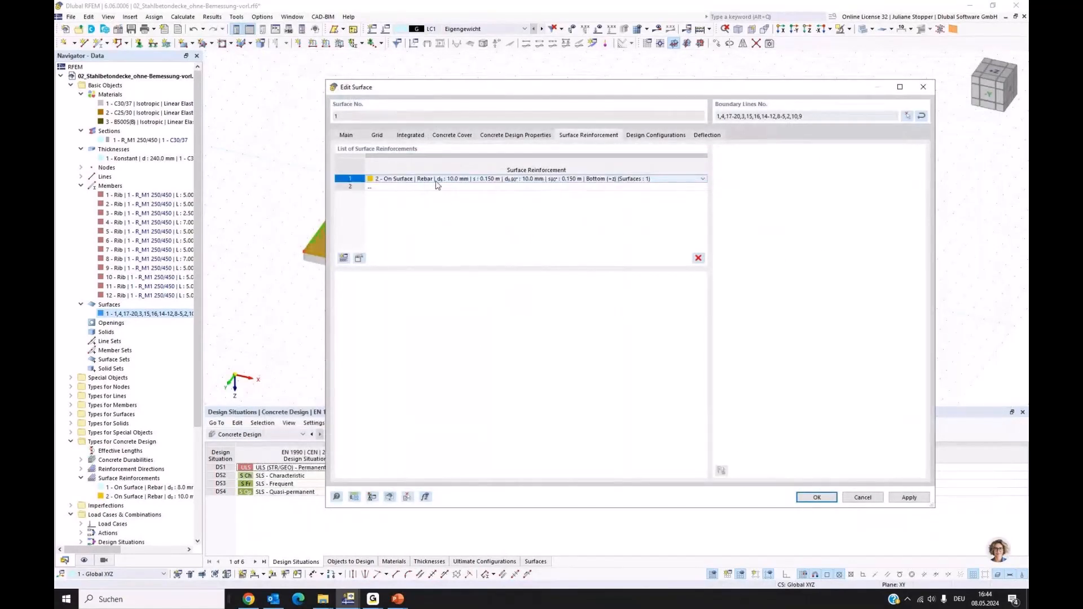
# - Assign the 8 mm top reinforcement to row 1 and the 10 mm bottom reinforcement to row 2 of the surface's reinforcement list
pyautogui.click(646, 180)
pyautogui.click(621, 186)
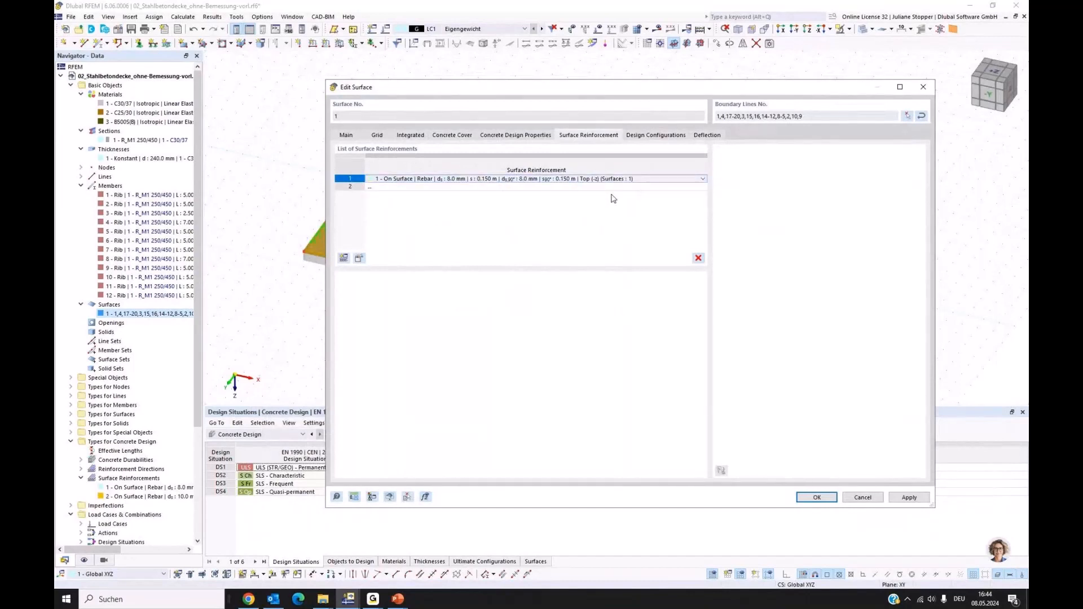
pyautogui.click(621, 187)
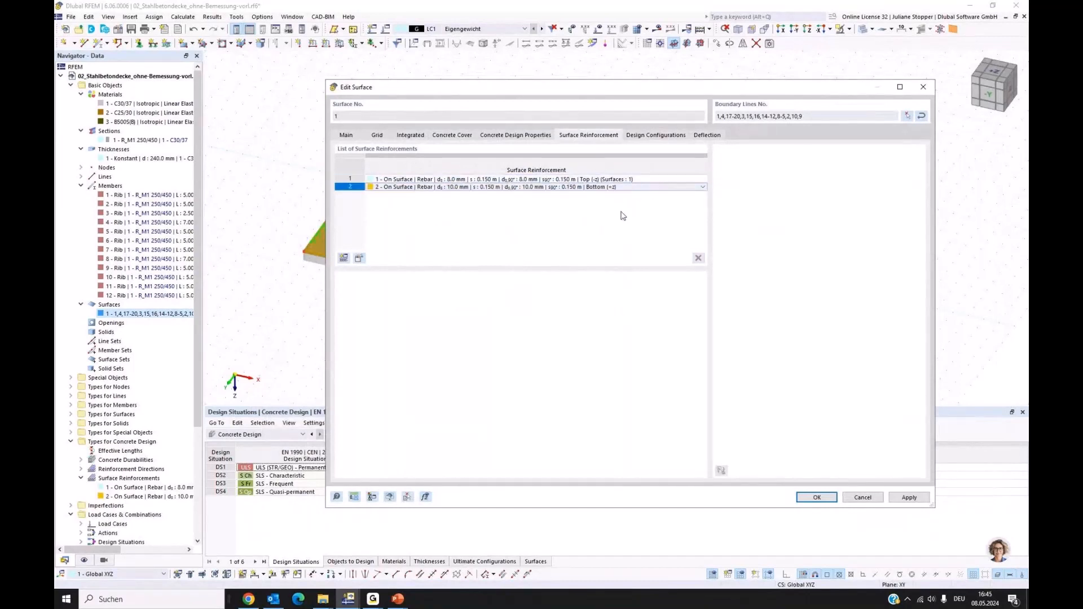
pyautogui.click(650, 189)
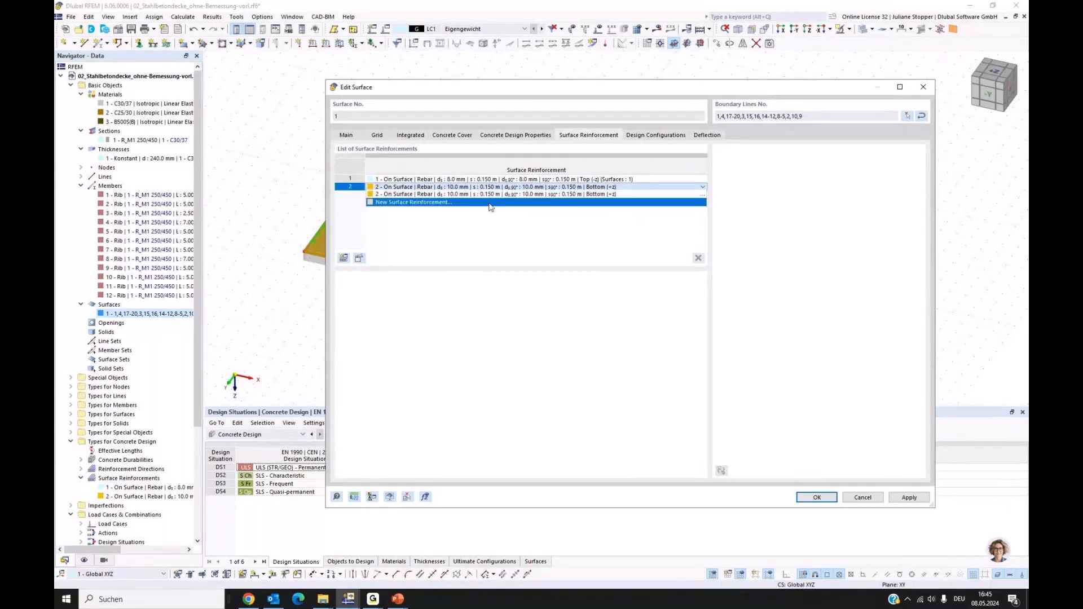
pyautogui.click(484, 194)
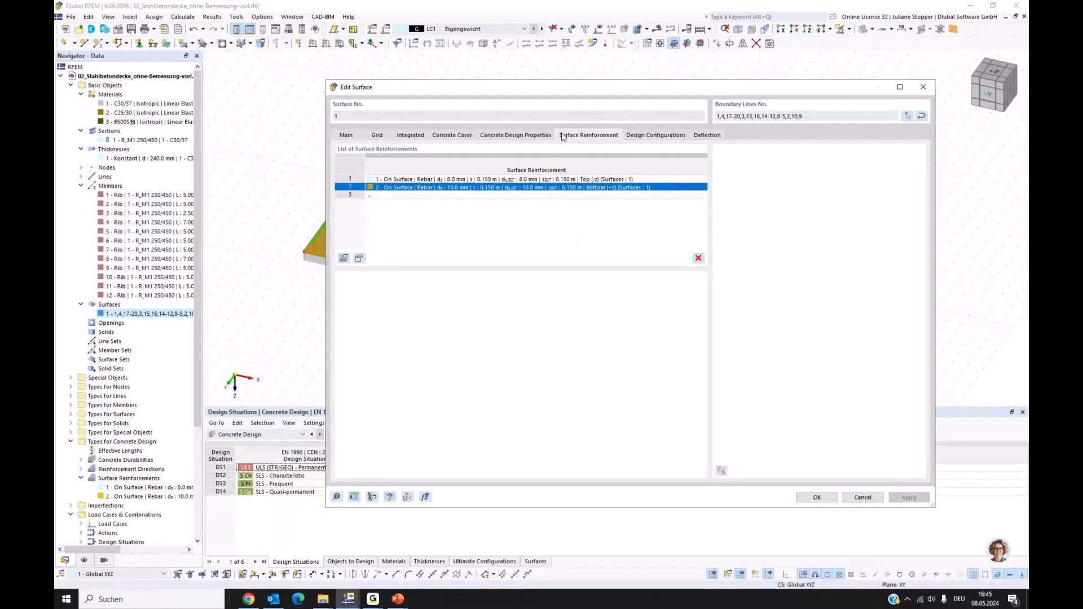
# - Review the Default ultimate configuration's design parameters for surfaces, leave it without saving, and accept the edits to surface 1
pyautogui.click(656, 134)
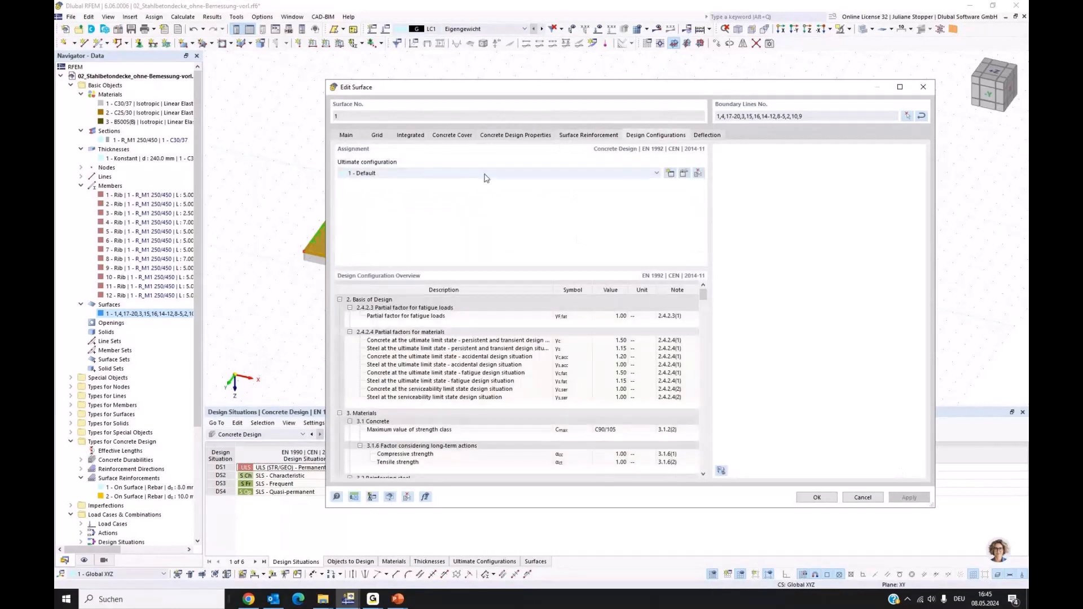
pyautogui.click(684, 174)
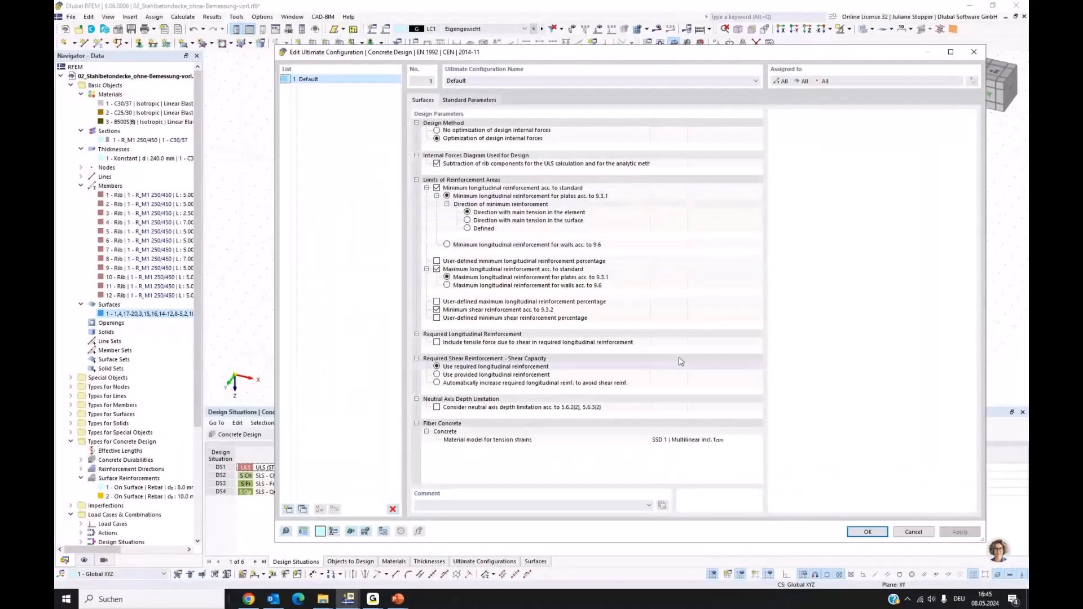
pyautogui.click(913, 531)
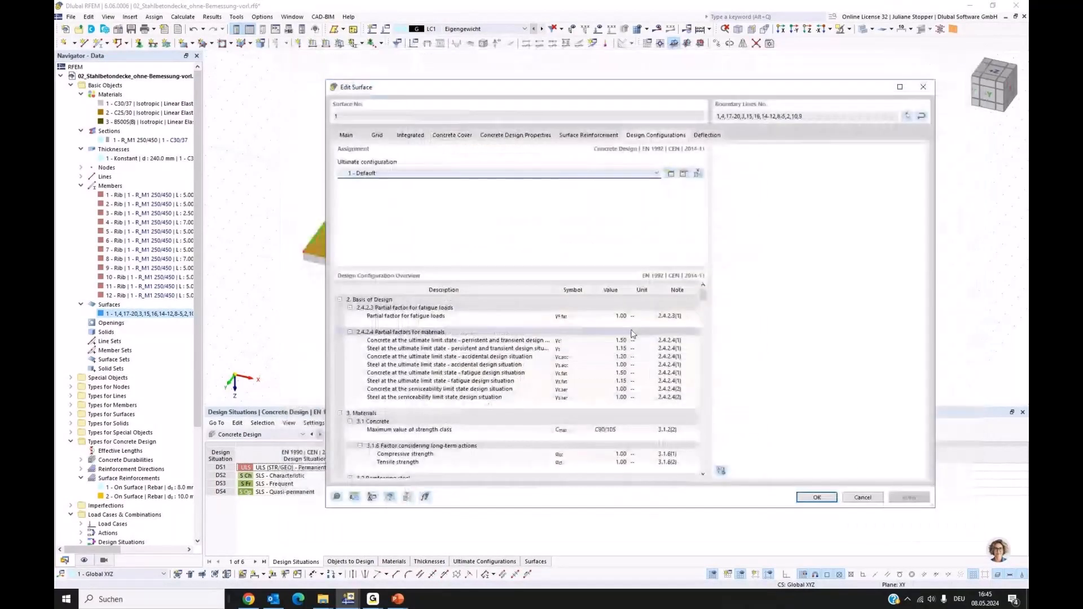
pyautogui.click(817, 497)
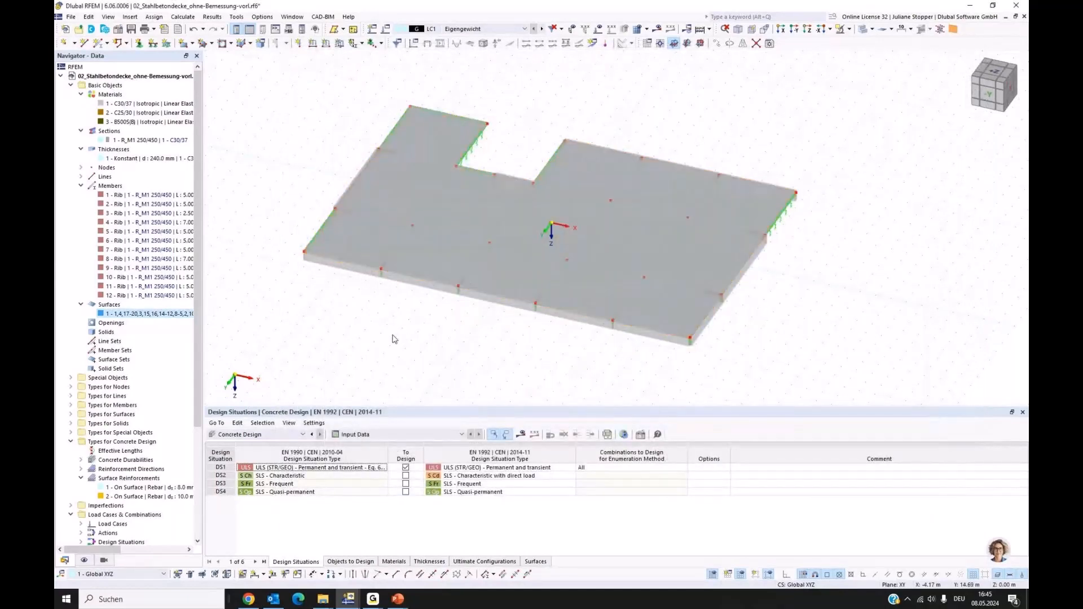
# - Display the on-surface longitudinal surface reinforcement in the model and show the slab in transparent mode
pyautogui.click(84, 560)
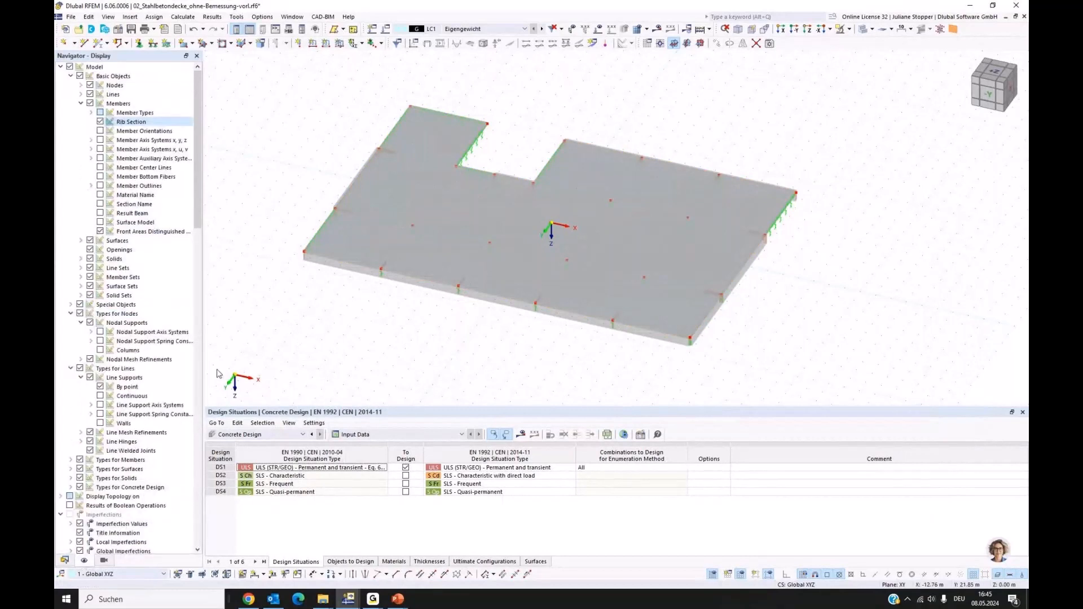
pyautogui.scroll(-2, 104, 408)
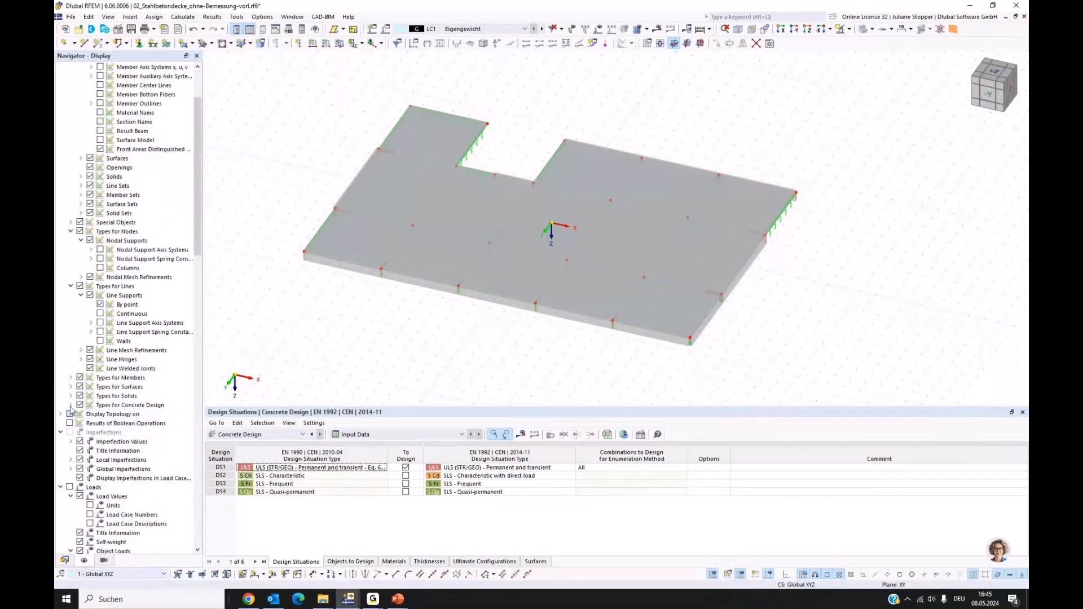
pyautogui.click(70, 406)
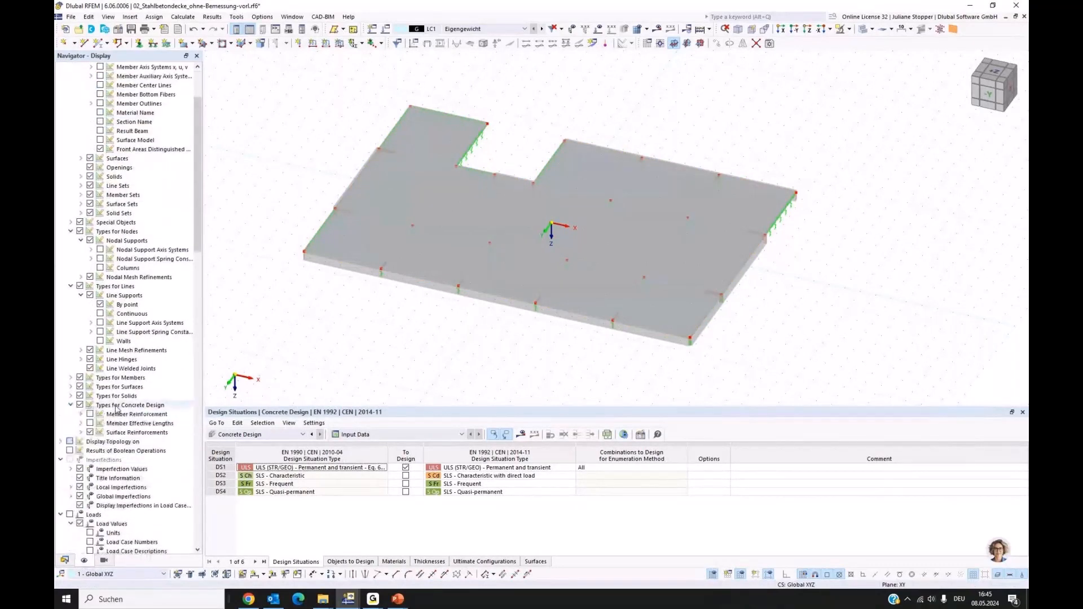
pyautogui.click(81, 432)
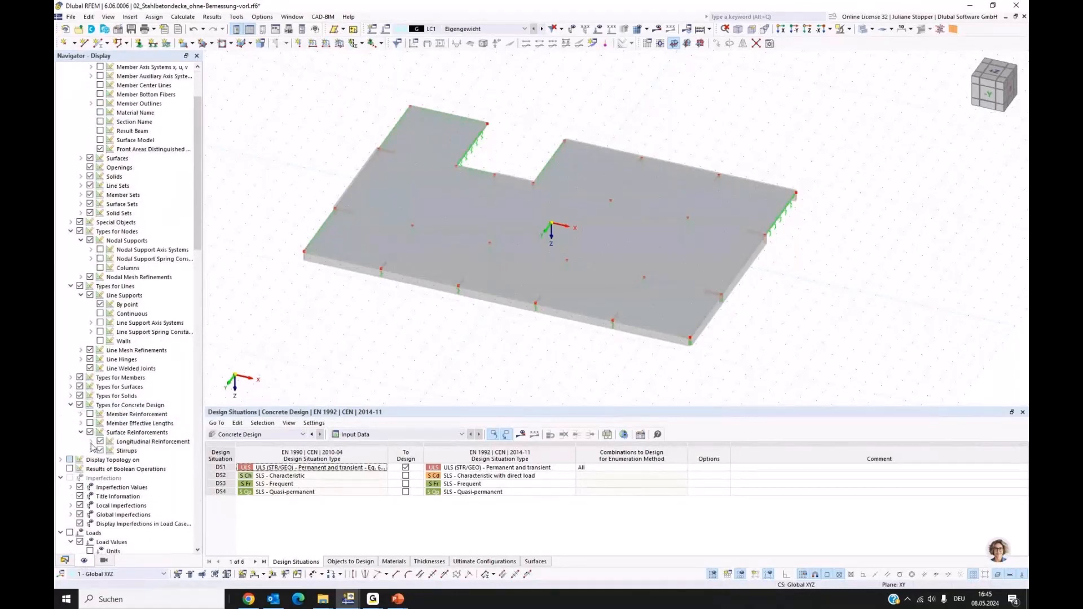
pyautogui.click(91, 441)
pyautogui.click(110, 497)
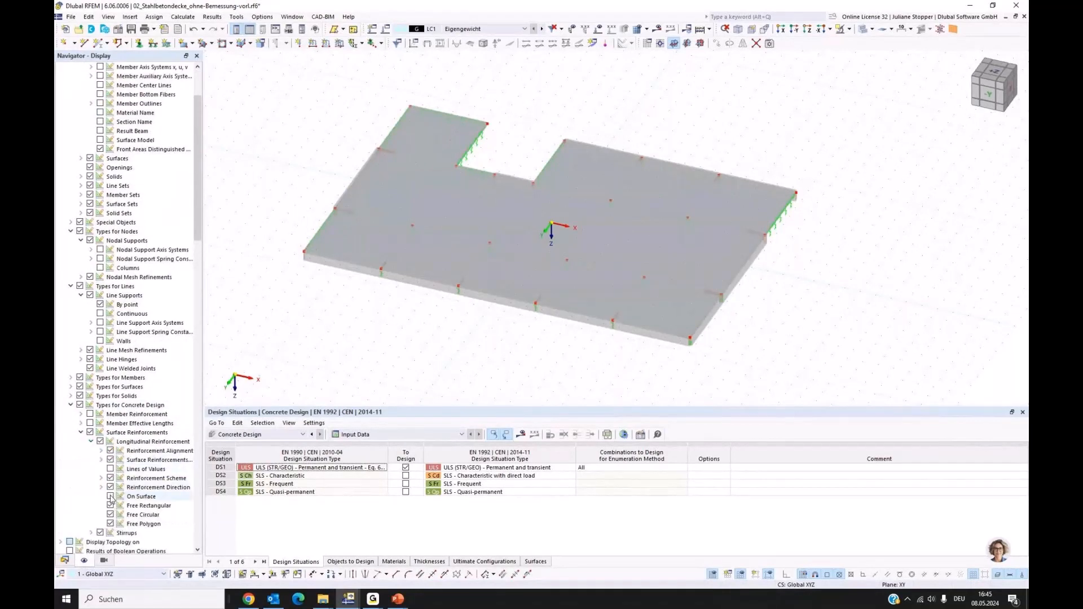
pyautogui.click(865, 31)
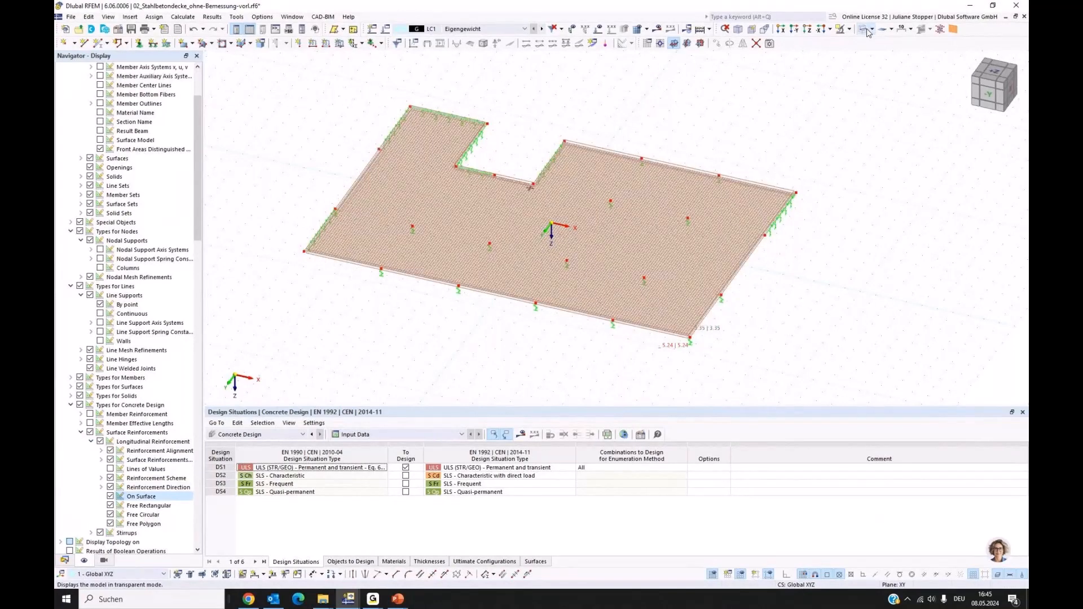
pyautogui.scroll(1, 468, 242)
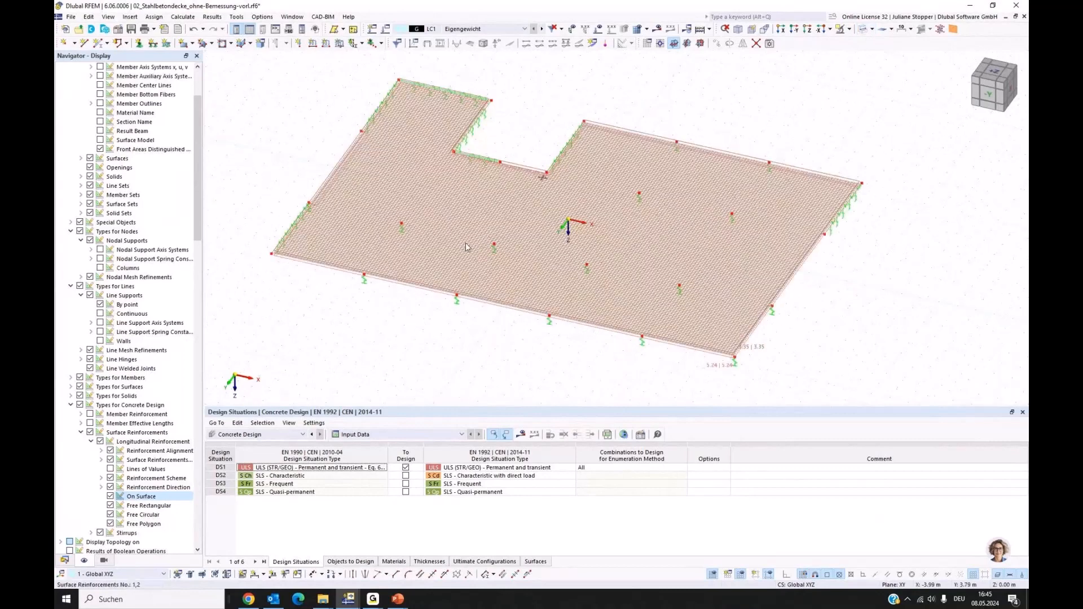
# - Display the loads of load case LC2 - Nutzlast on the slab
pyautogui.click(65, 561)
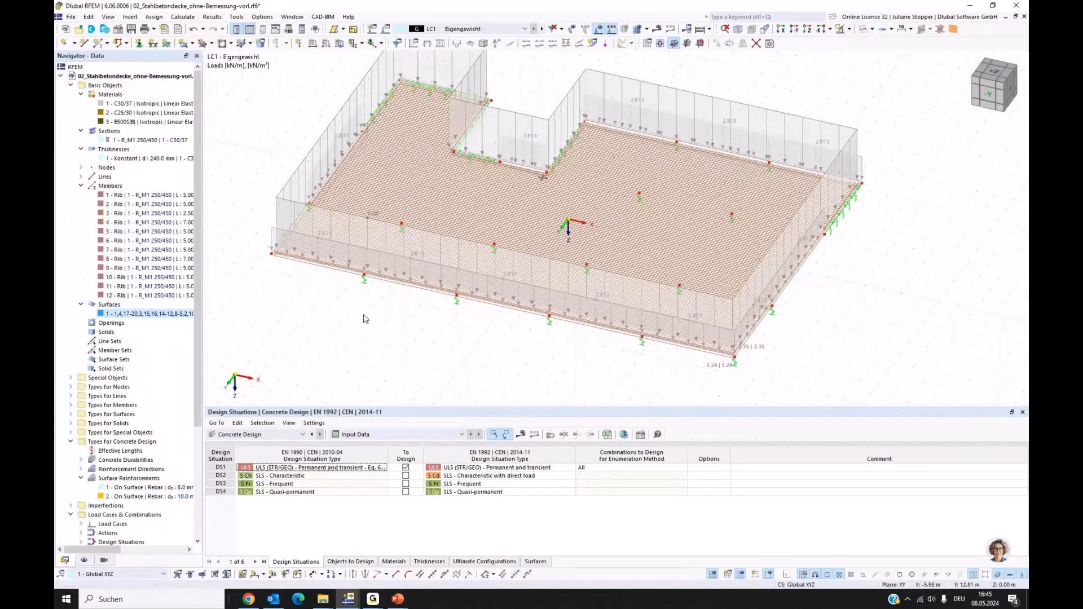
pyautogui.click(542, 29)
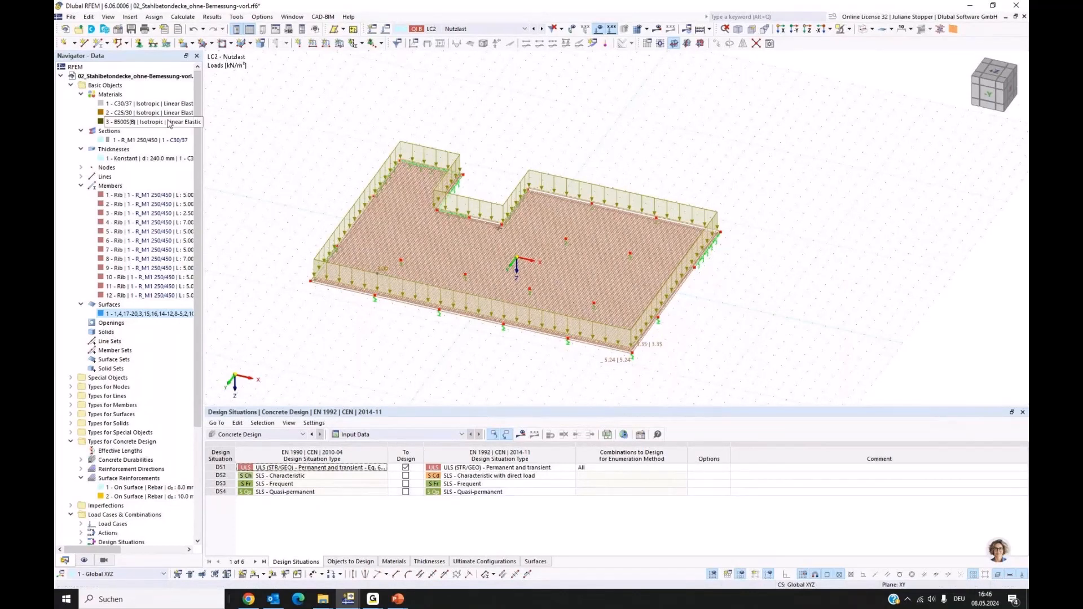
# - Check the configurations to calculate in the Concrete Design global settings, accept them, and open the list of objects to design
pyautogui.click(71, 85)
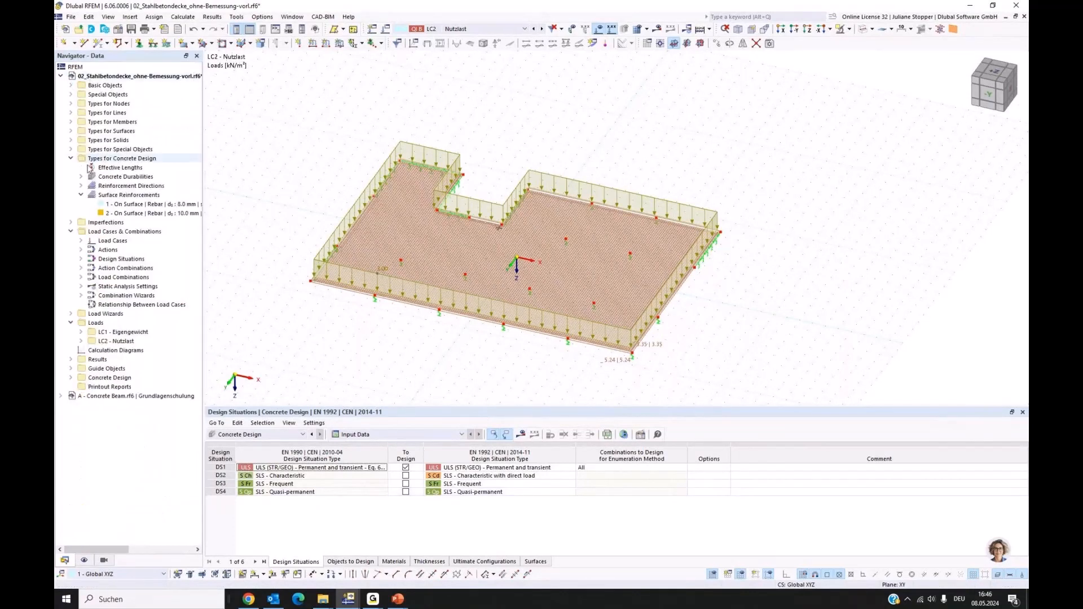
pyautogui.rightClick(92, 380)
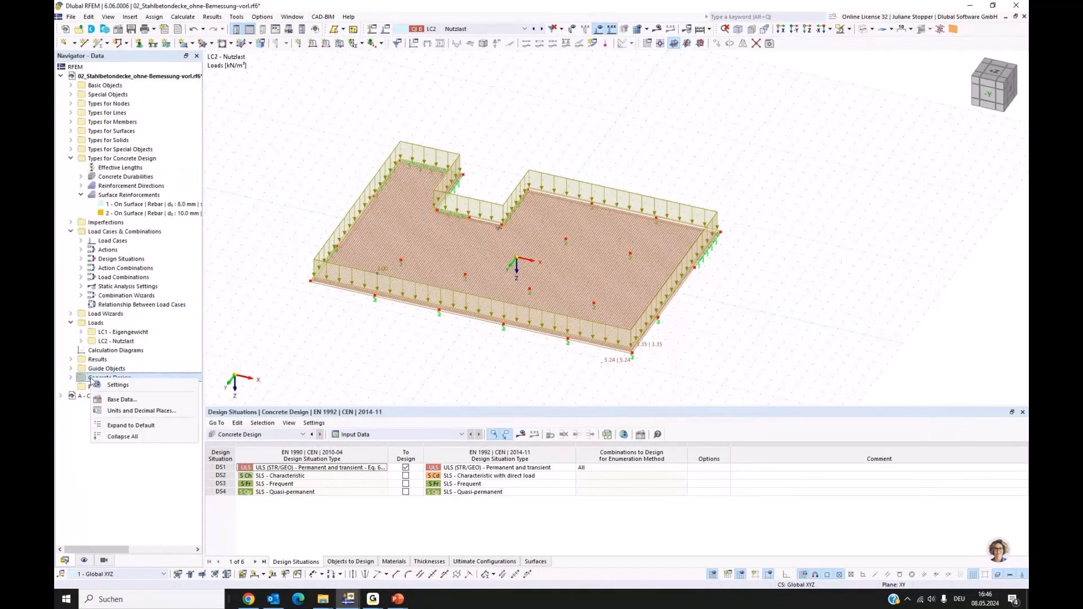
pyautogui.click(129, 387)
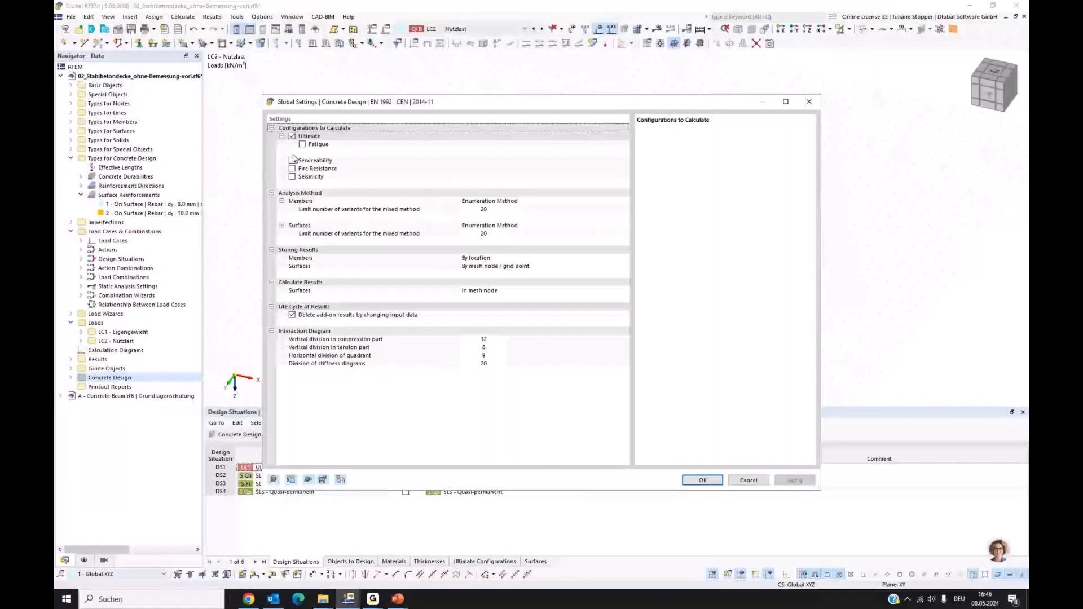
pyautogui.click(702, 480)
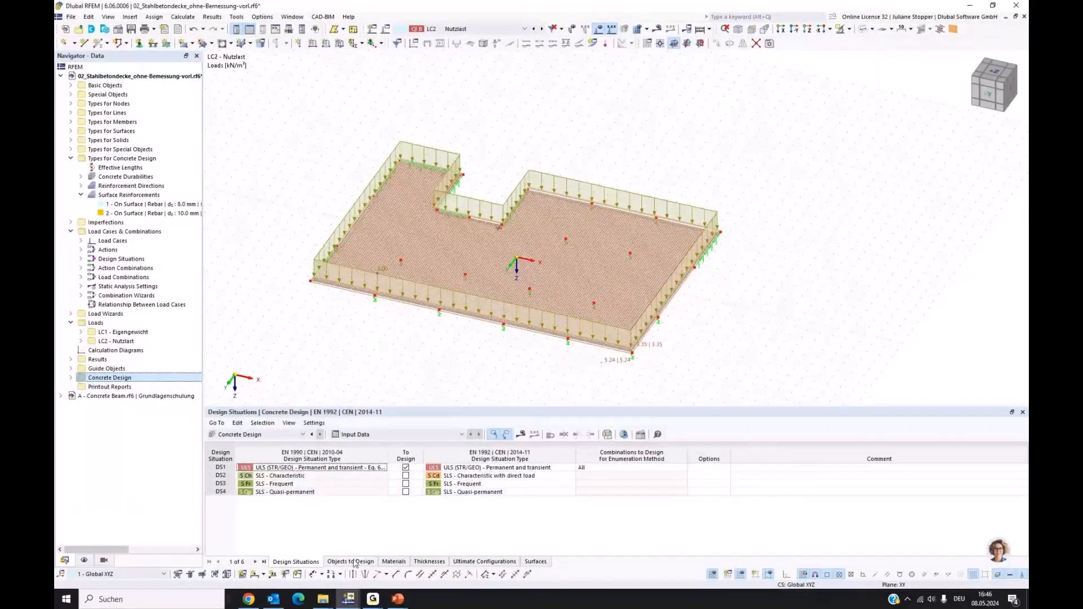
pyautogui.click(354, 561)
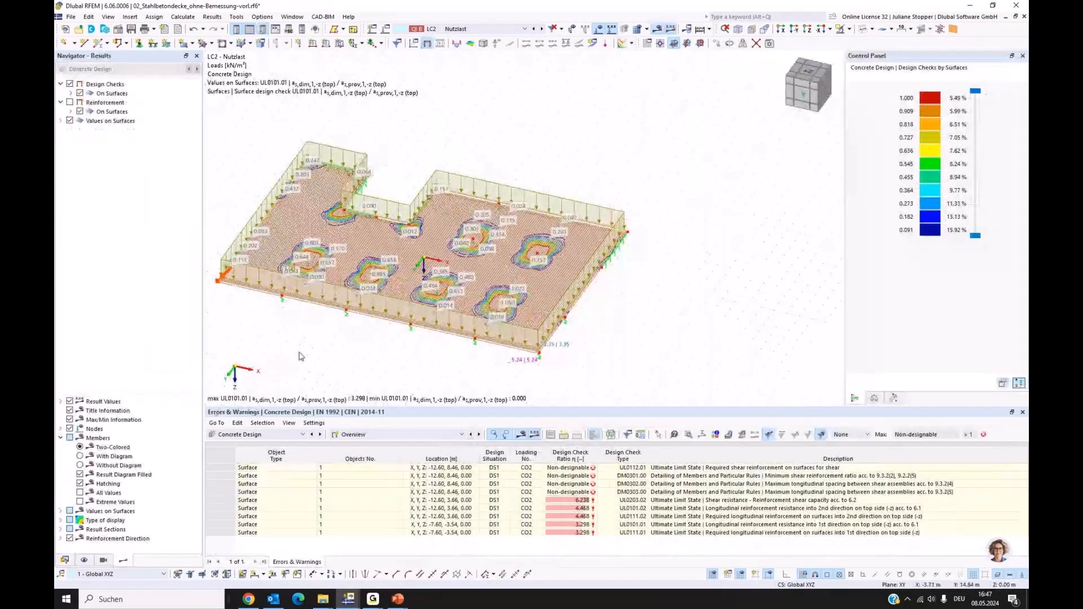
# - List the design ratios on surfaces by design situation and enlarge the results table
pyautogui.click(495, 468)
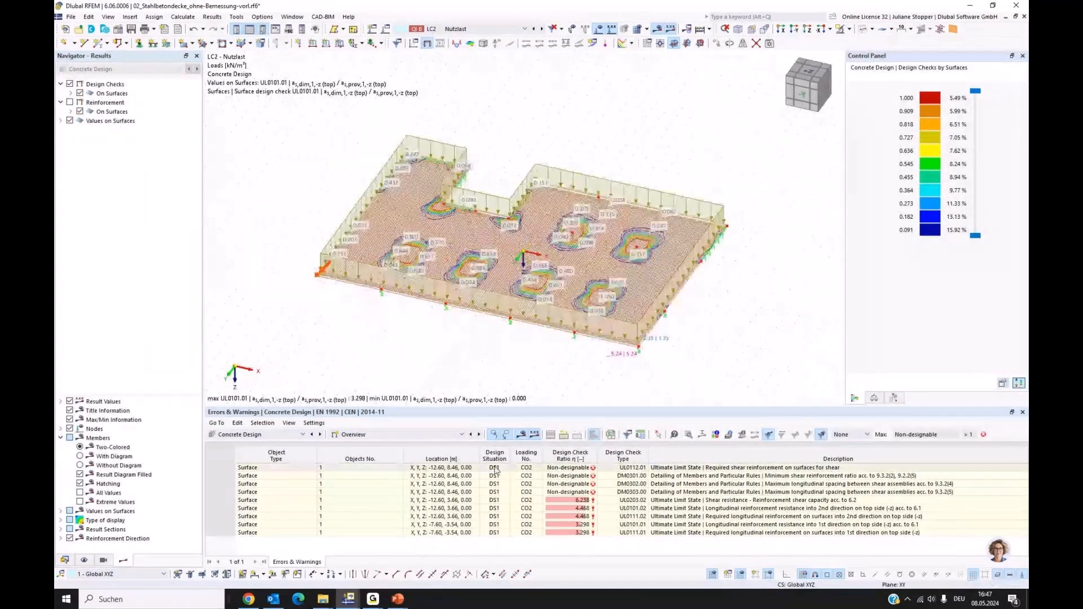
pyautogui.click(429, 434)
pyautogui.click(384, 463)
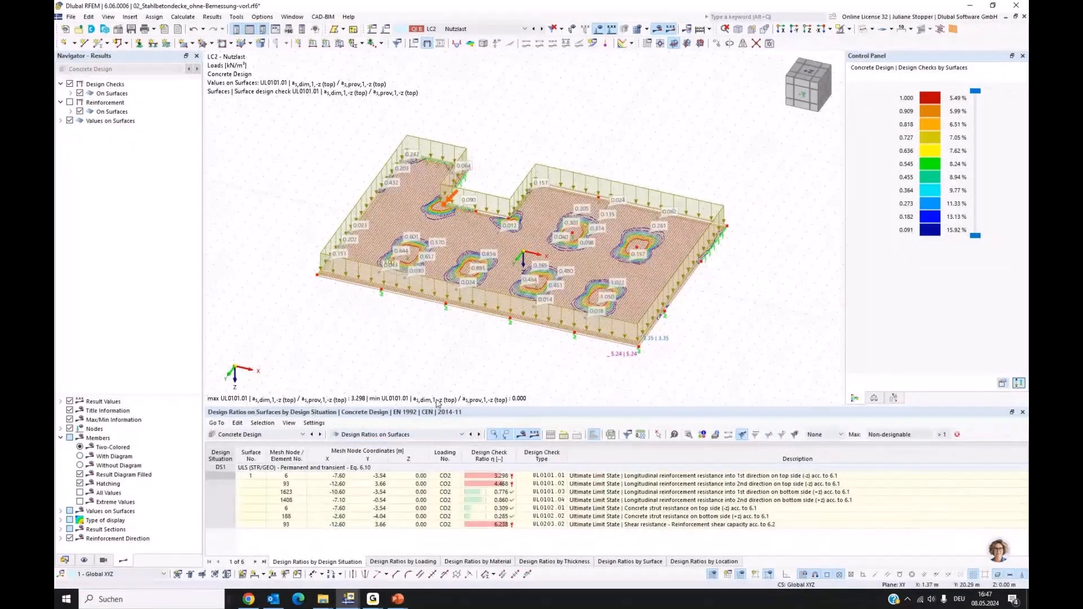
pyautogui.moveTo(437, 404); pyautogui.dragTo(434, 376)
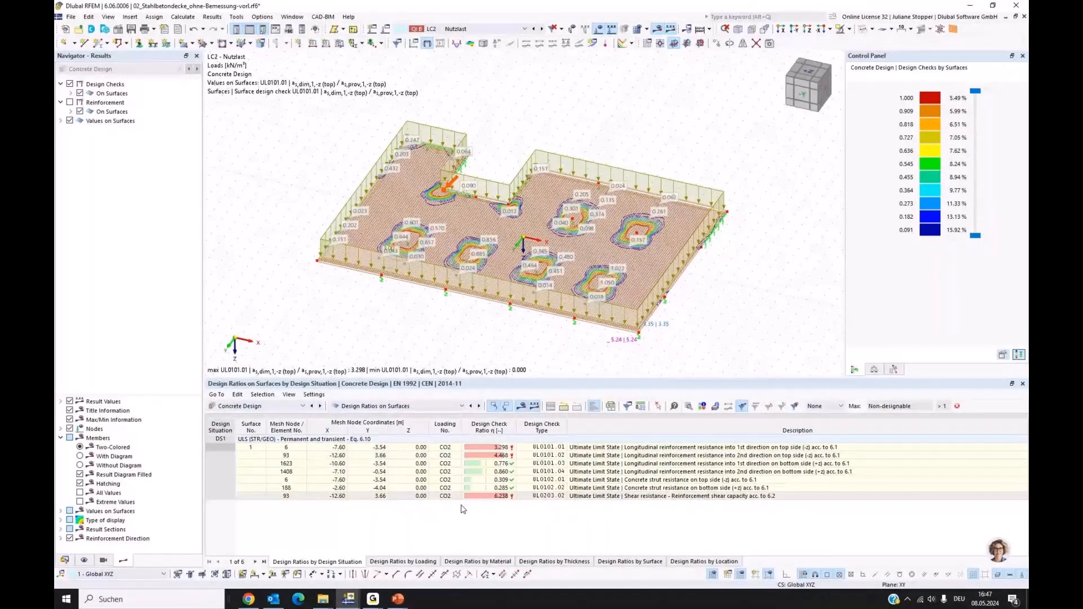
# - Hide the concrete design types and the loads in the model, and view the slab in plan along the Z-axis
pyautogui.click(84, 560)
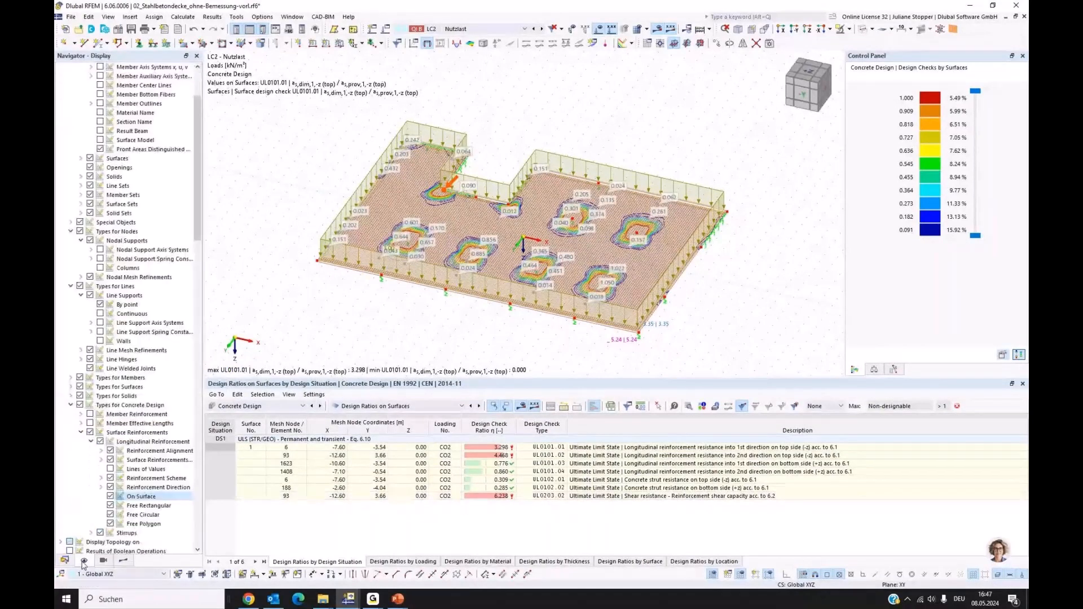
pyautogui.click(78, 406)
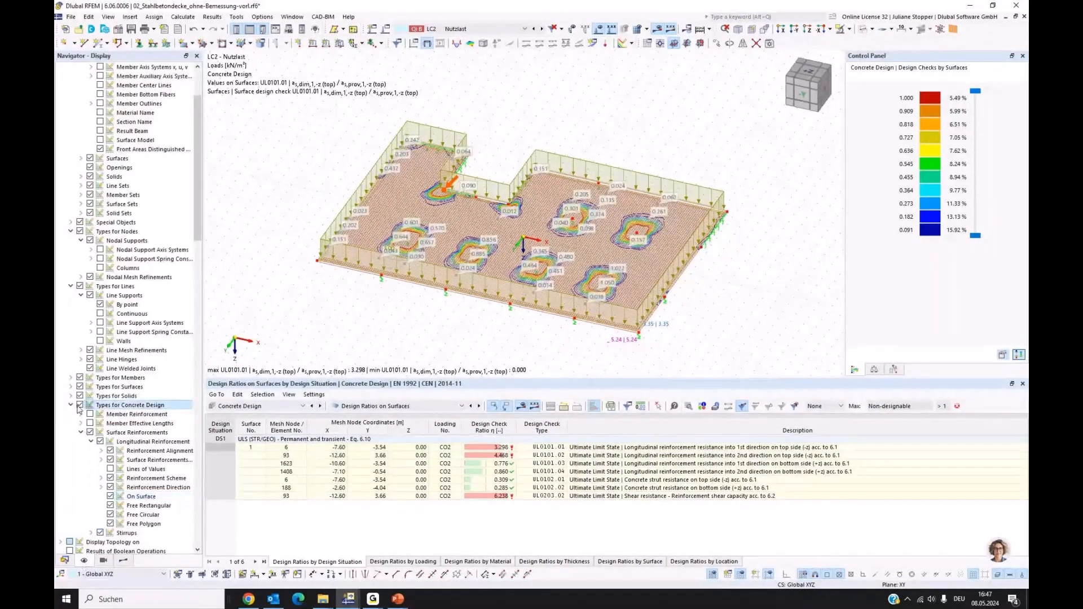
pyautogui.click(79, 405)
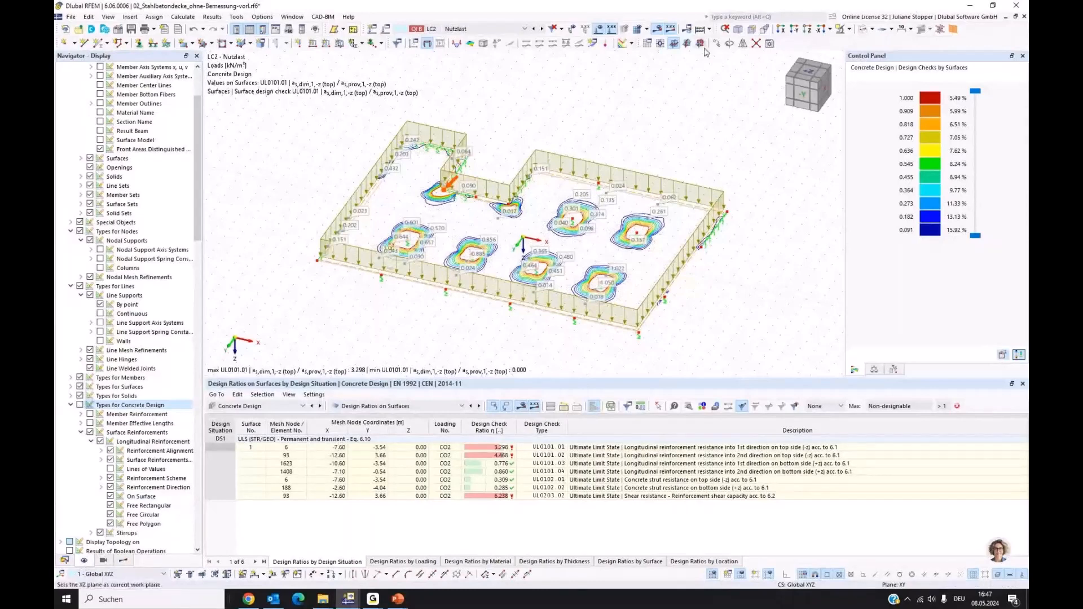
pyautogui.click(599, 30)
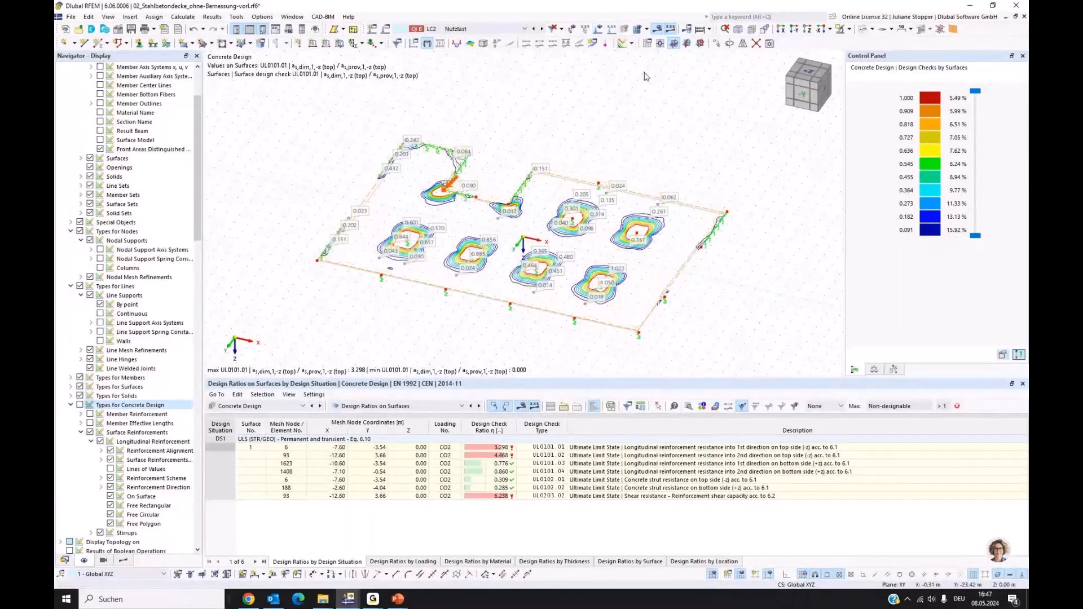
pyautogui.click(807, 30)
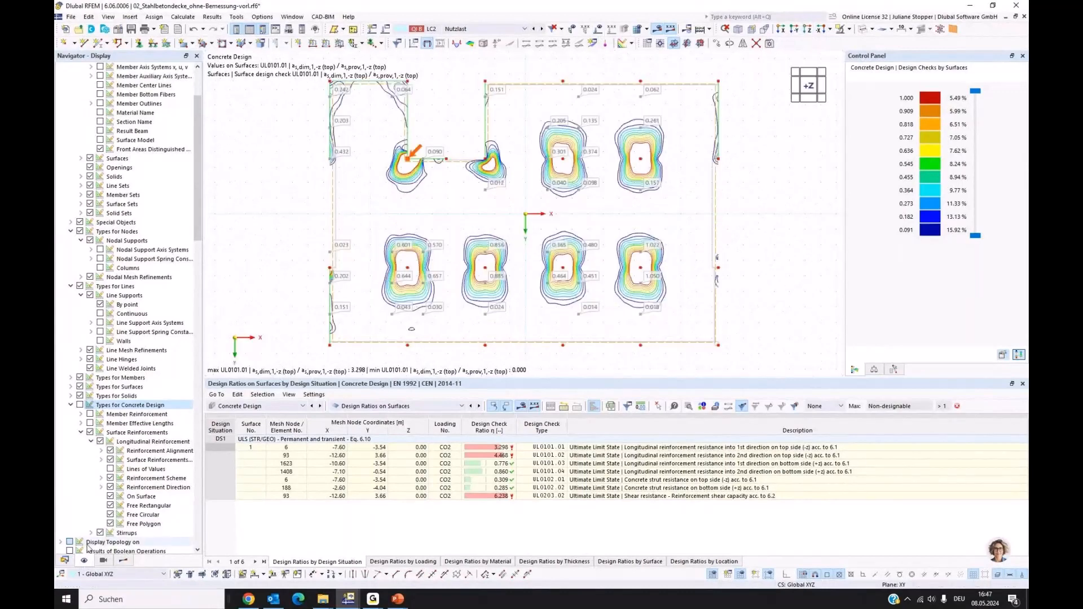
# - Display the surface results as isobands and hide the values on surfaces
pyautogui.click(123, 561)
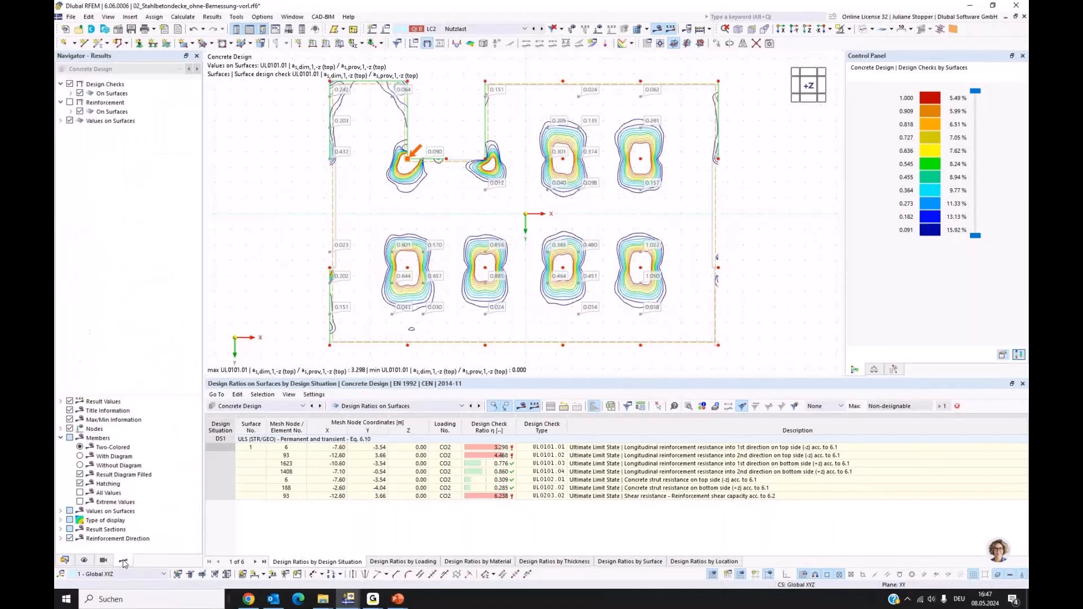
pyautogui.click(60, 520)
pyautogui.click(80, 529)
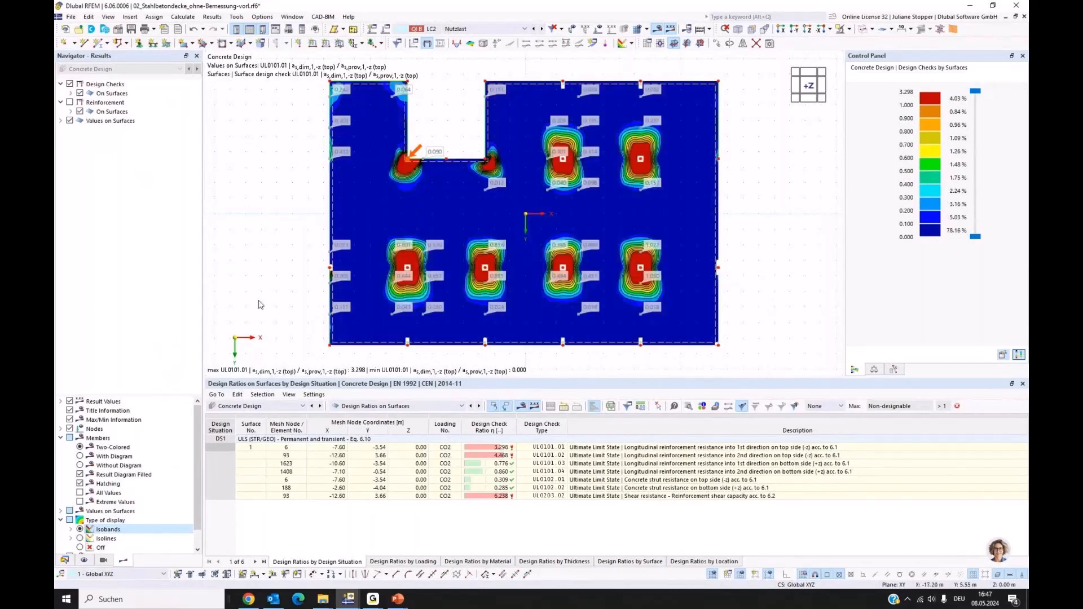
pyautogui.click(70, 121)
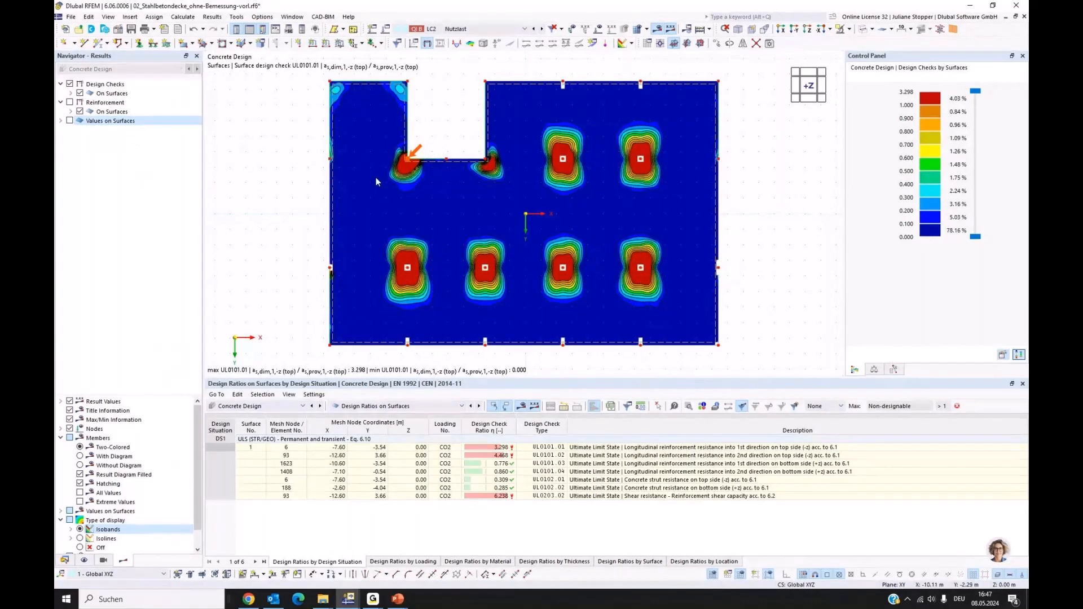
# - Examine the ultimate limit state longitudinal reinforcement checks UL0101.02, UL0101.03 and UL0101.04 on the slab one after another
pyautogui.click(70, 93)
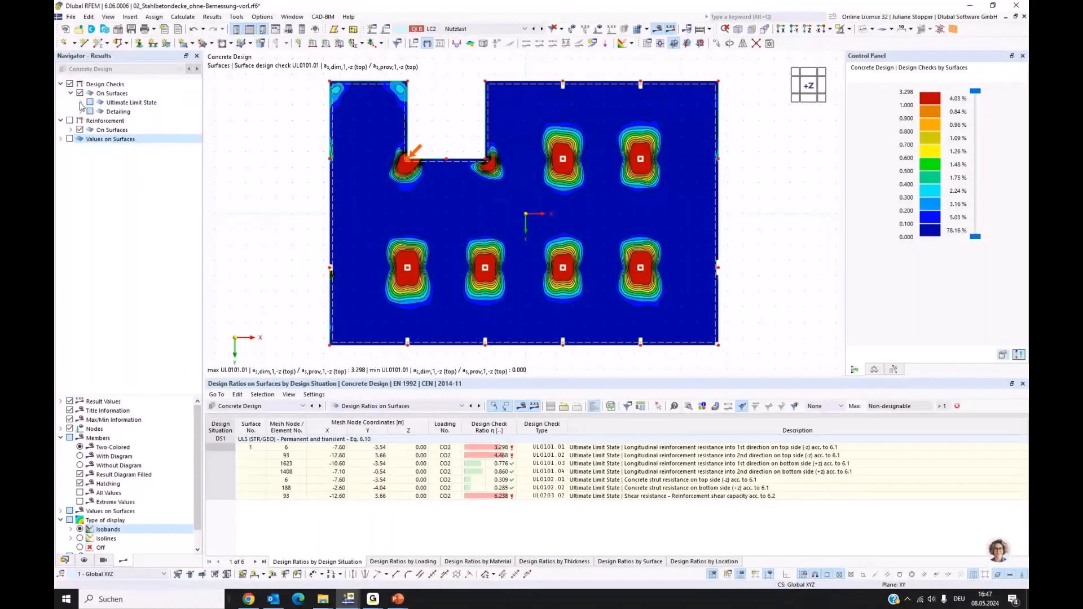
pyautogui.click(81, 102)
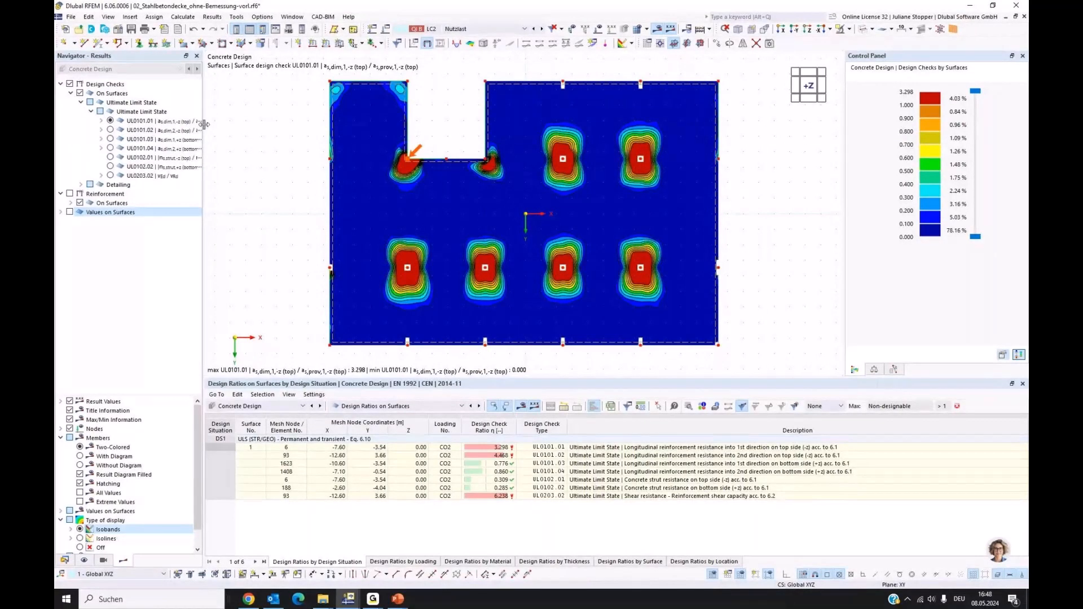
pyautogui.moveTo(204, 124); pyautogui.dragTo(309, 127)
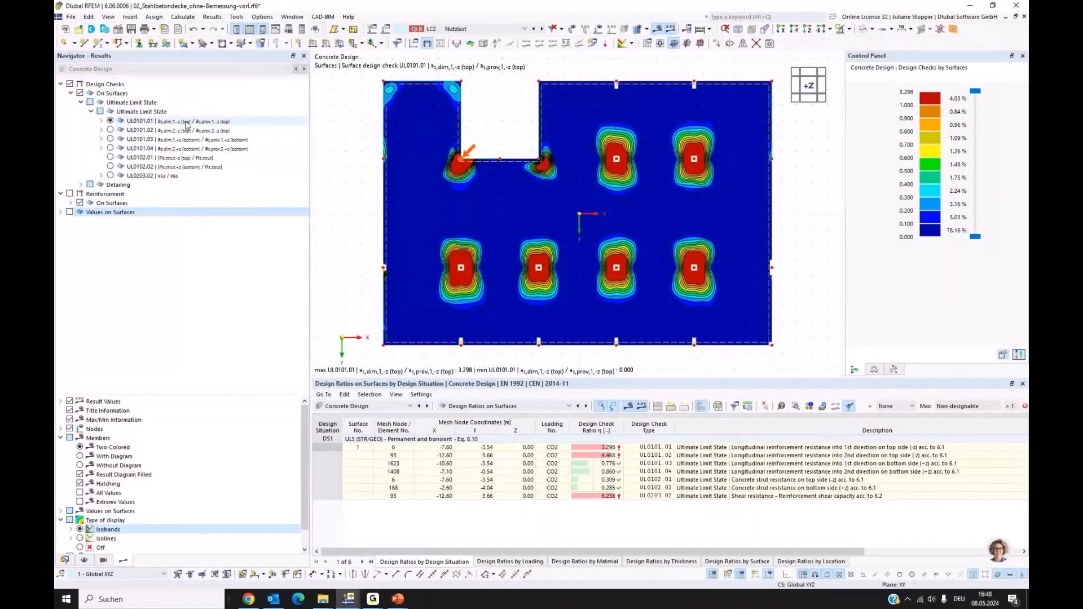
pyautogui.click(110, 134)
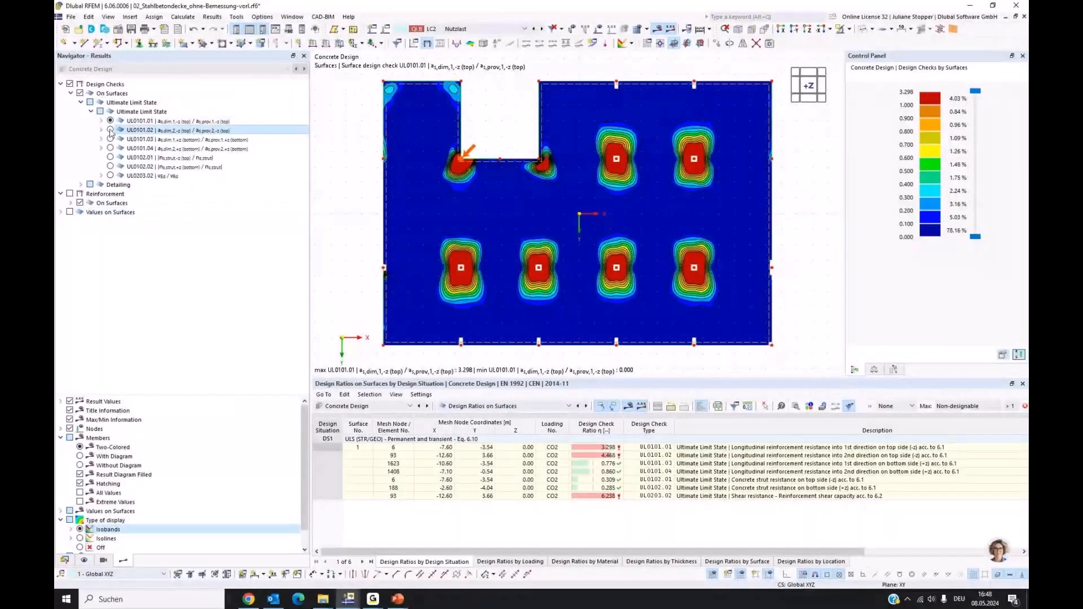
pyautogui.click(111, 130)
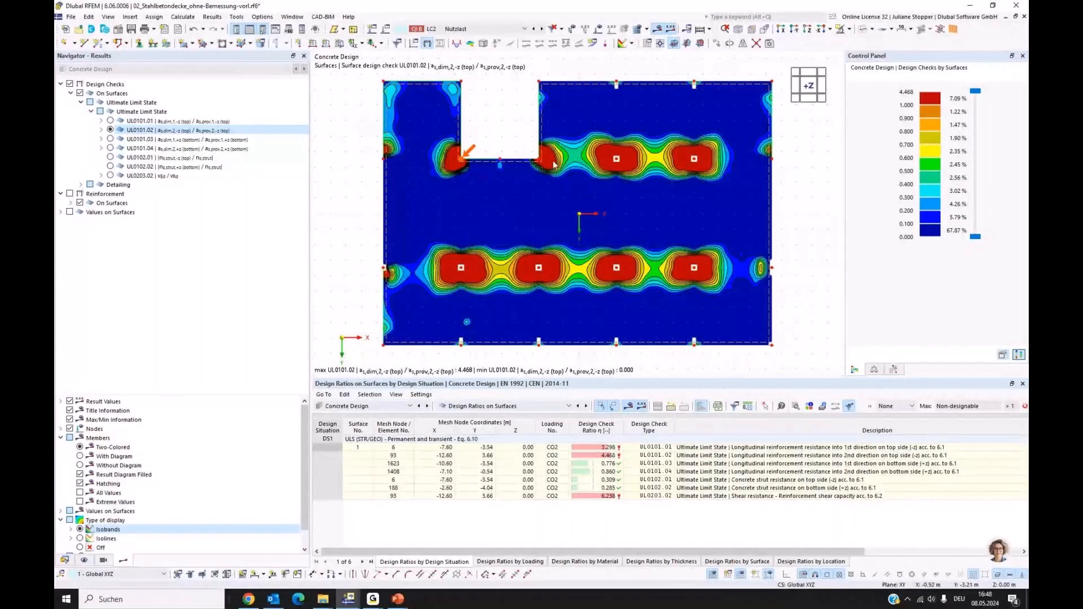
pyautogui.click(110, 140)
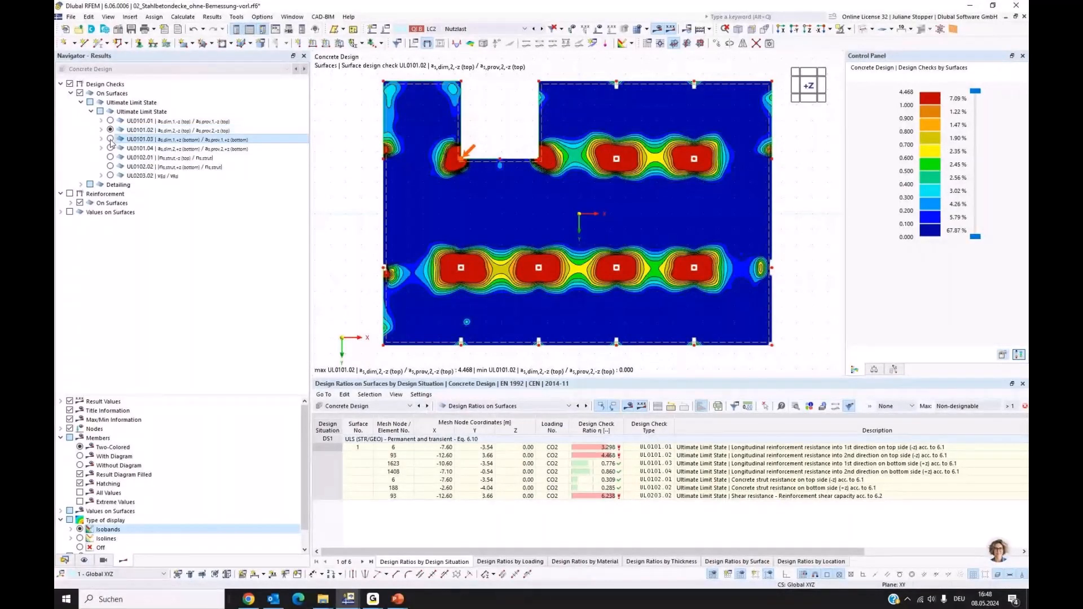
pyautogui.click(110, 140)
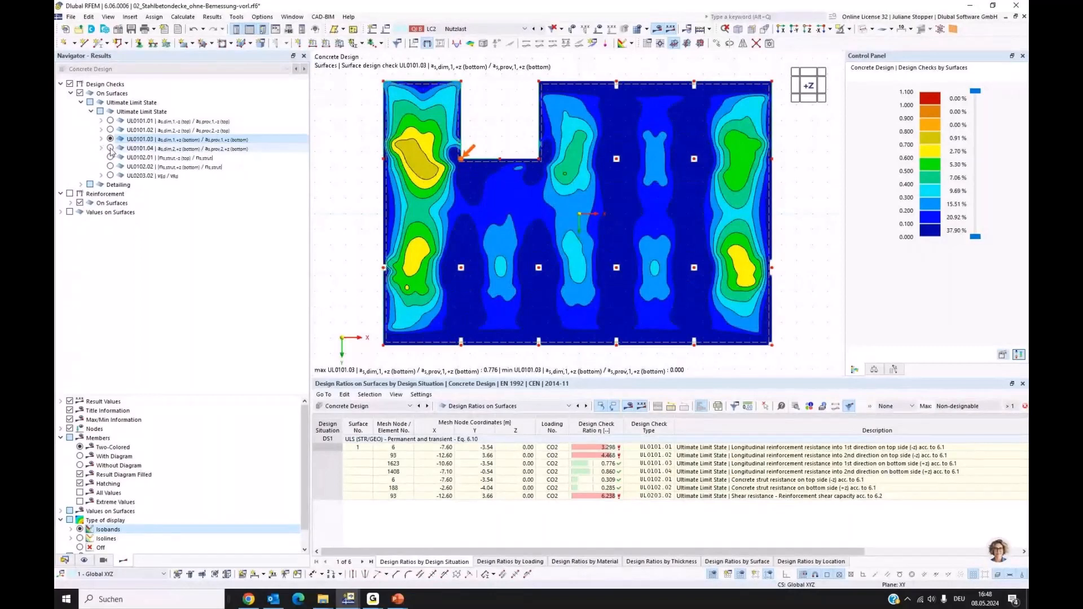
pyautogui.click(110, 149)
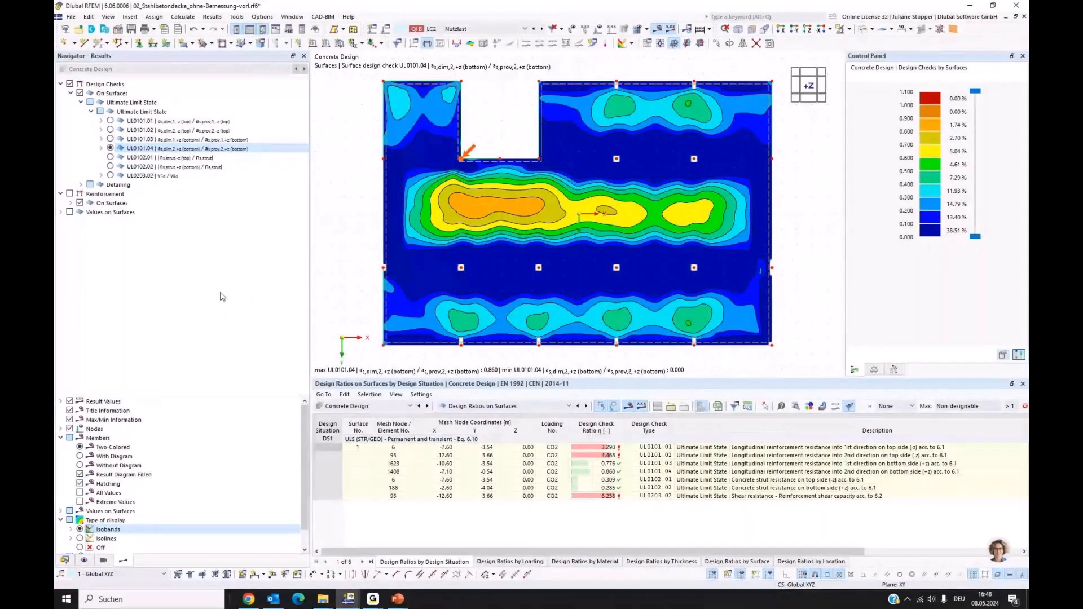
# - Replace the design checks display with the not covered longitudinal reinforcement in direction 1 at the top of the slab
pyautogui.click(70, 84)
pyautogui.click(70, 194)
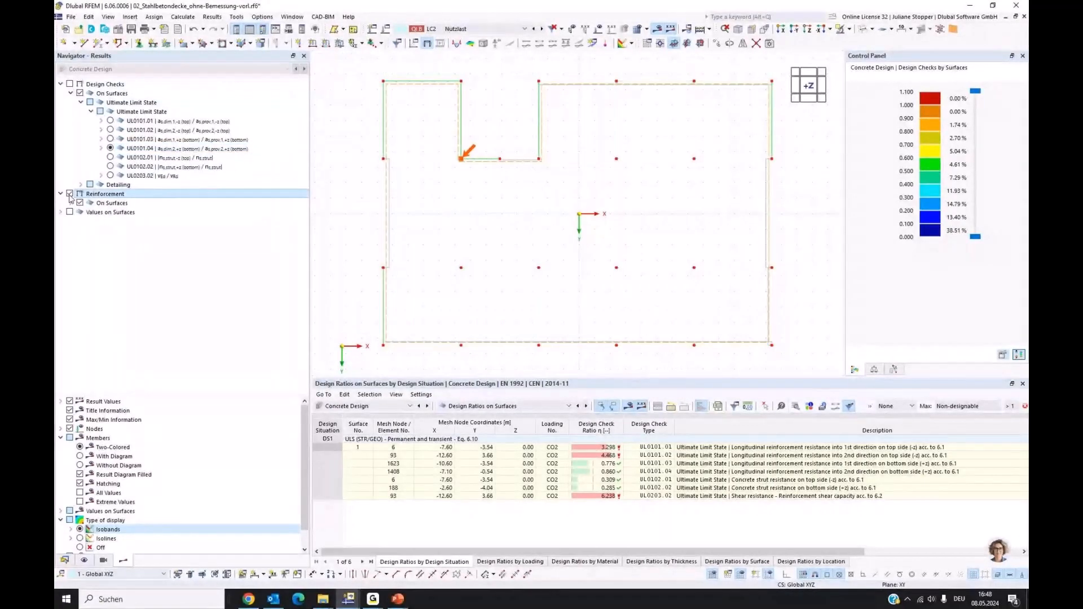
pyautogui.click(71, 203)
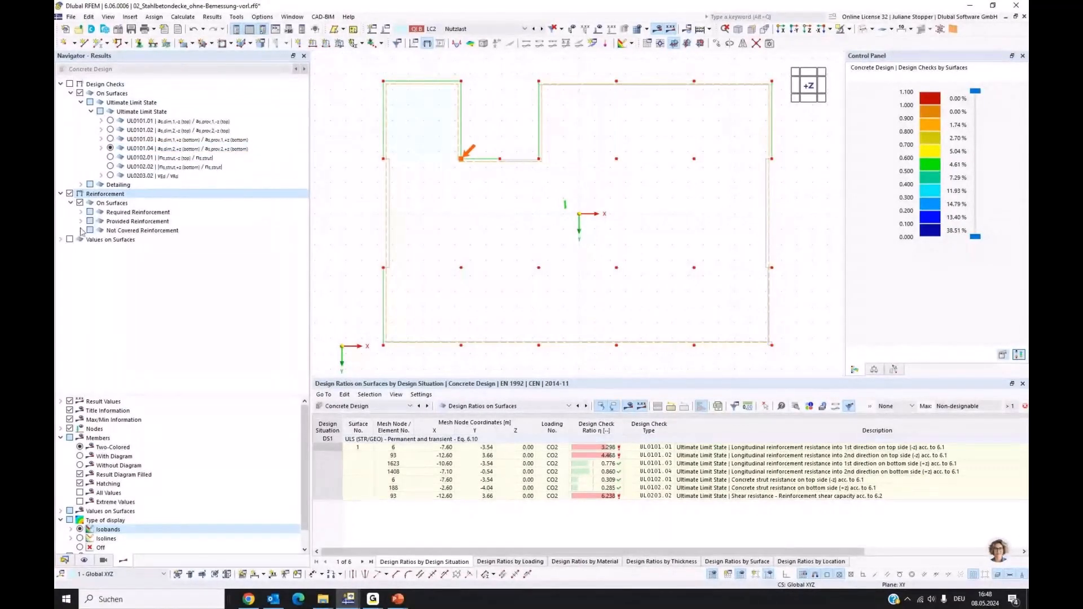
pyautogui.click(81, 231)
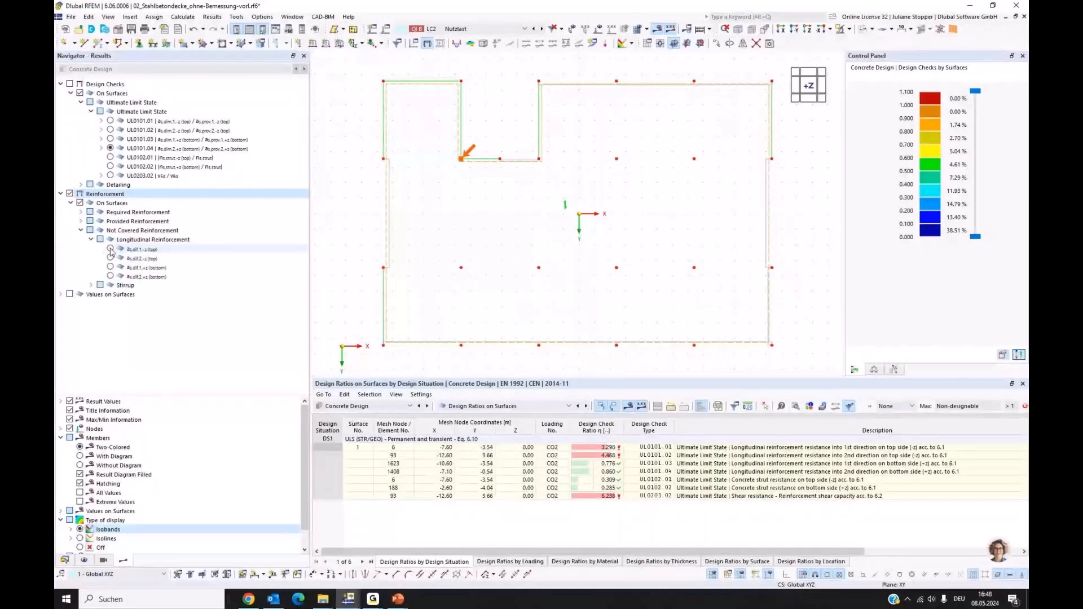
pyautogui.click(110, 249)
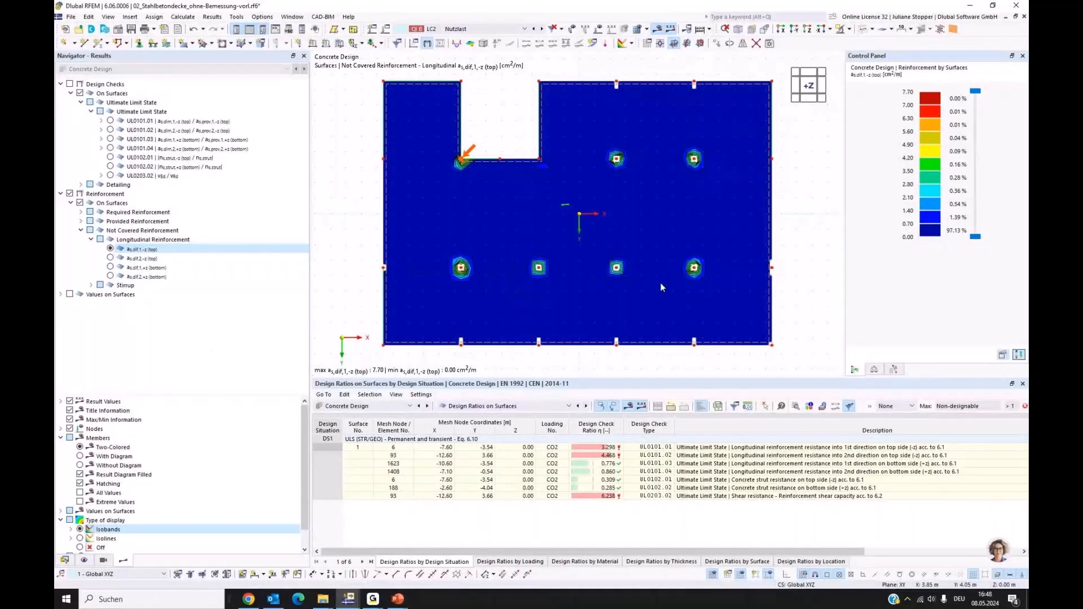
# - Compare the not covered longitudinal reinforcement for top direction 2 and both bottom directions, then return to top direction 1
pyautogui.click(110, 258)
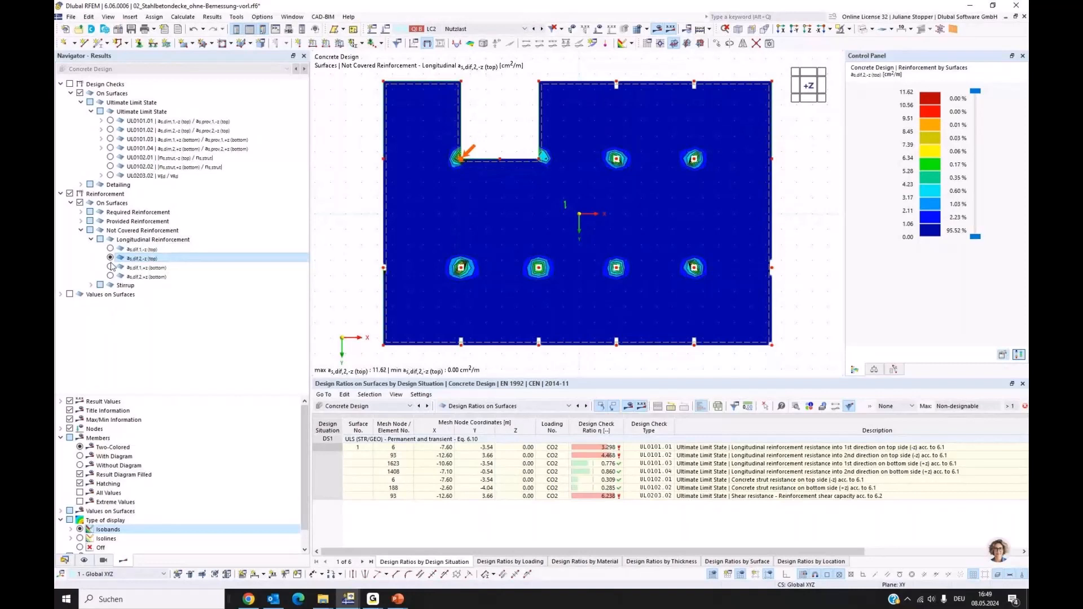
pyautogui.click(111, 268)
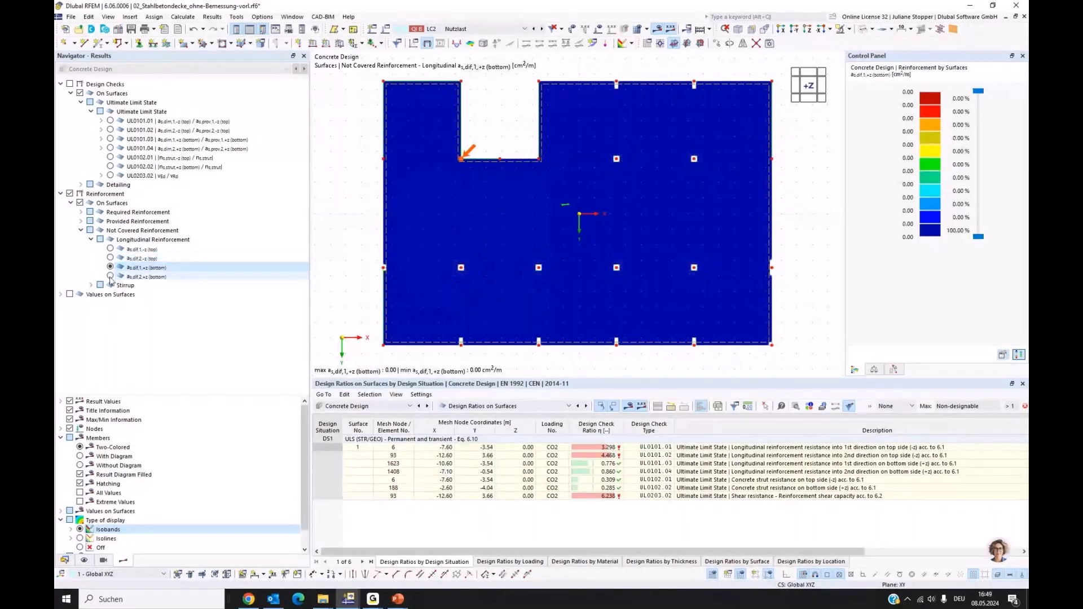
pyautogui.click(110, 277)
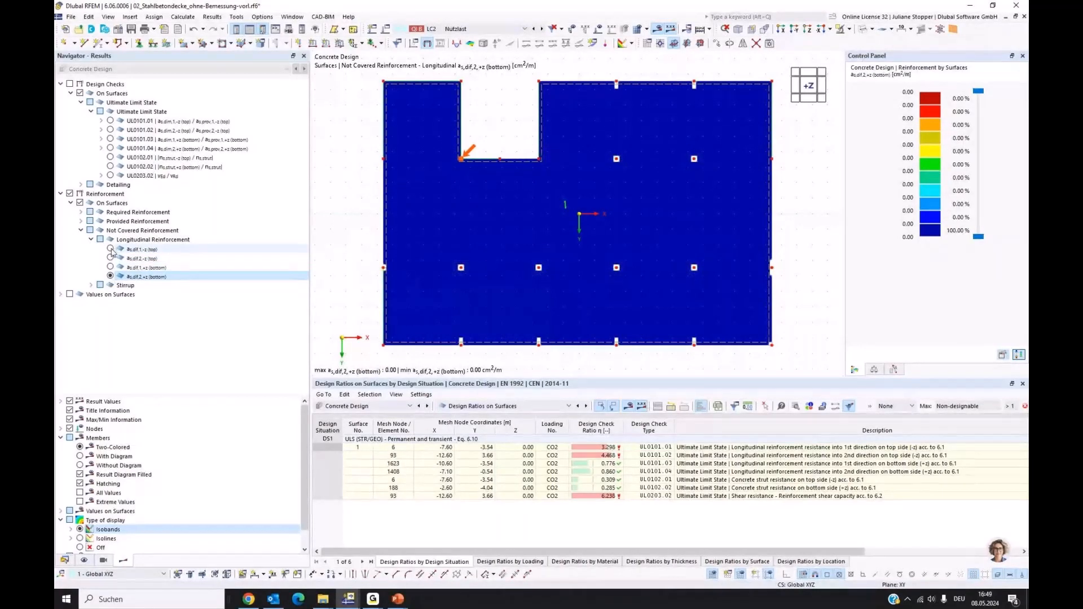
pyautogui.click(110, 249)
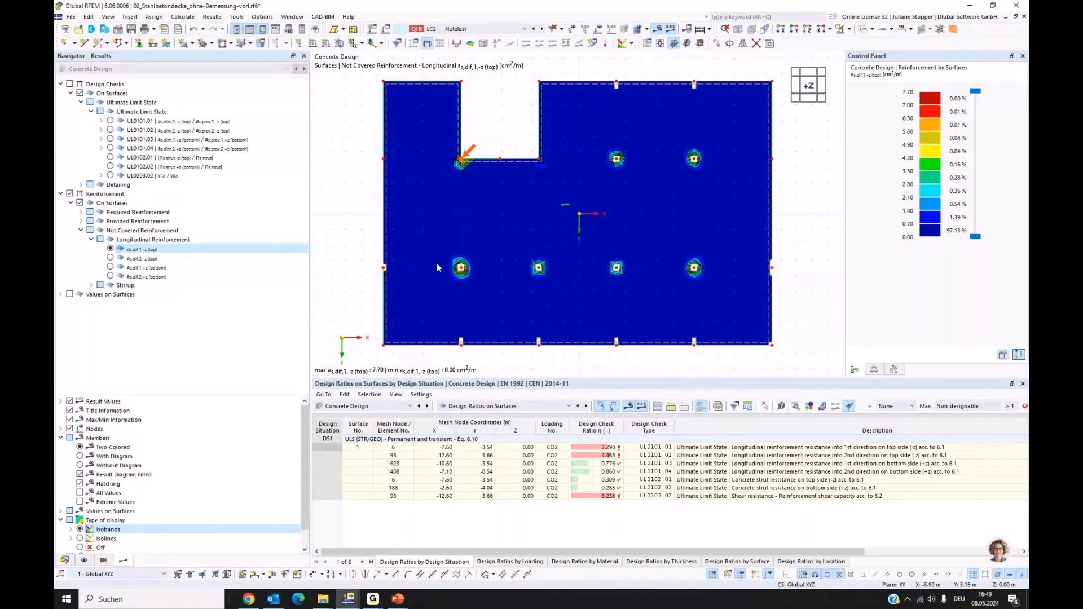
# - Create a new surface reinforcement with the location type Free Rectangular
pyautogui.click(65, 560)
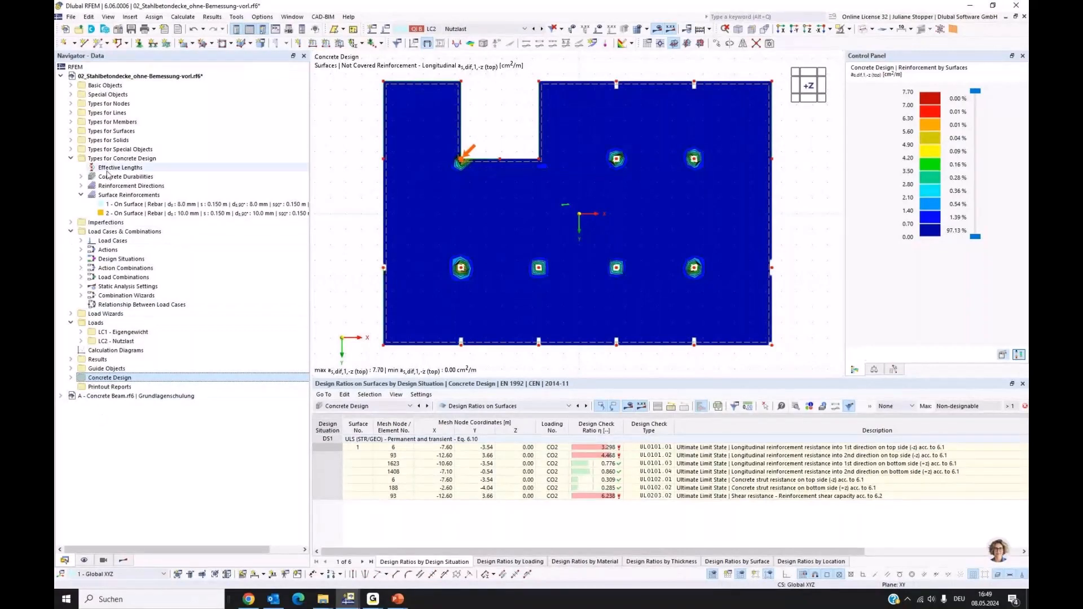
pyautogui.rightClick(106, 195)
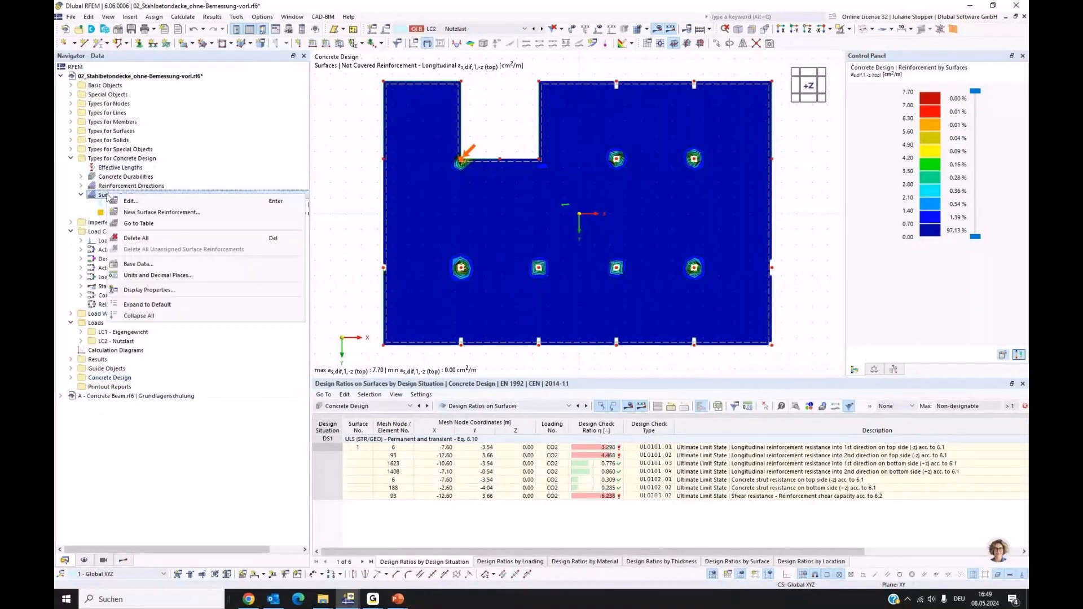
pyautogui.click(146, 213)
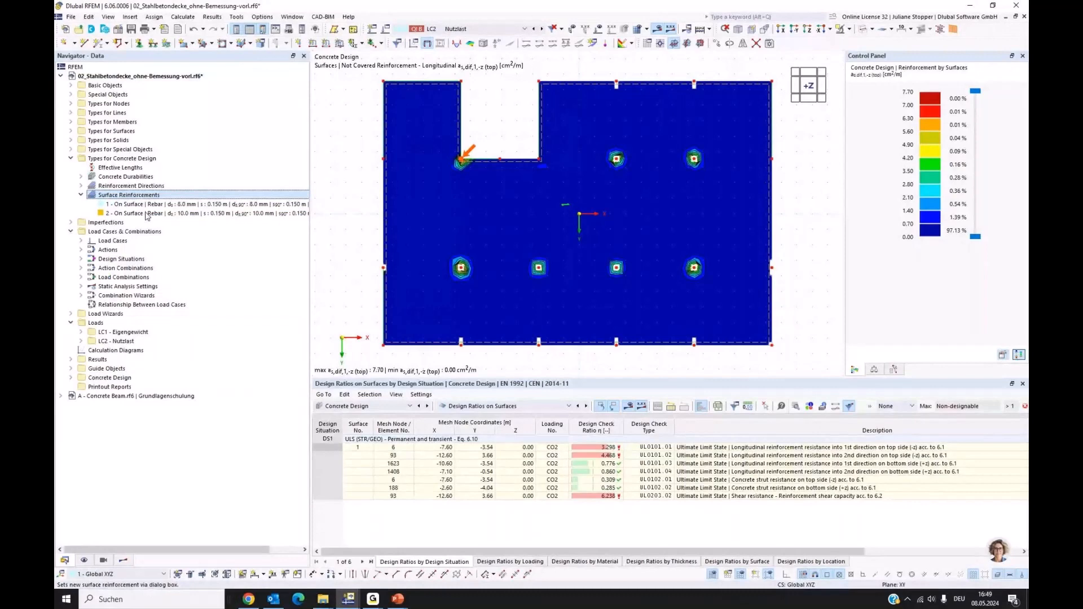
pyautogui.click(439, 130)
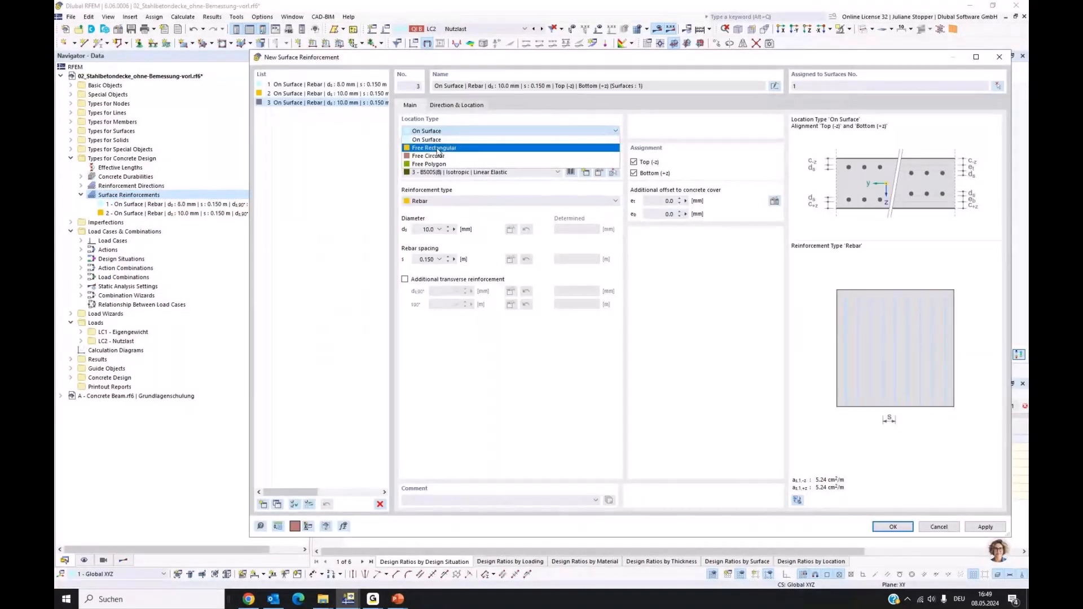
pyautogui.click(437, 148)
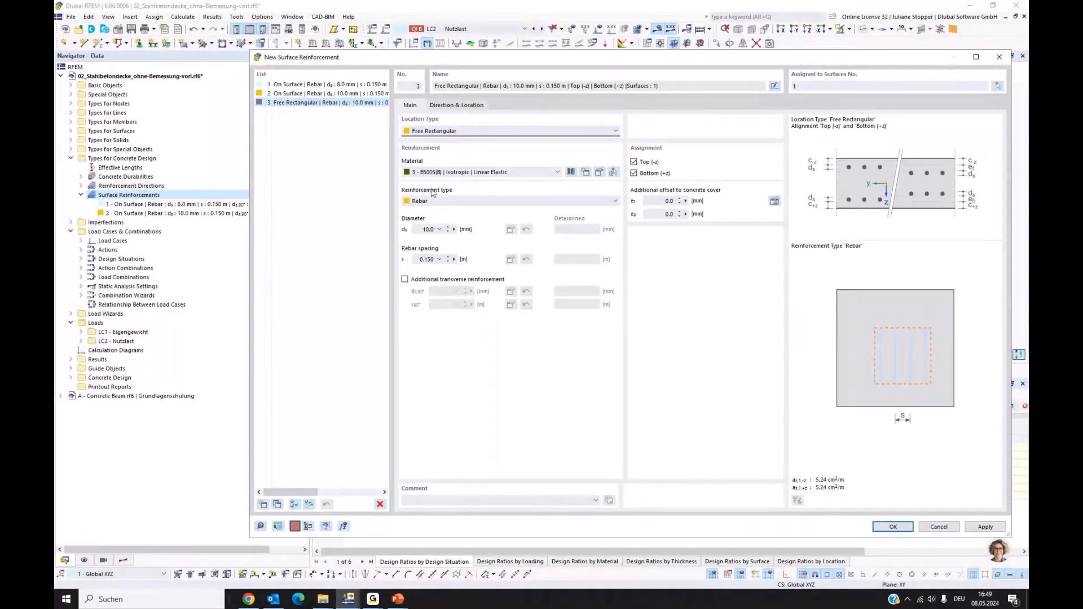
# - Set the rebar diameter to 16 mm, add transverse reinforcement and assign the reinforcement to the top side only
pyautogui.click(427, 229)
pyautogui.write('6')
pyautogui.click(403, 280)
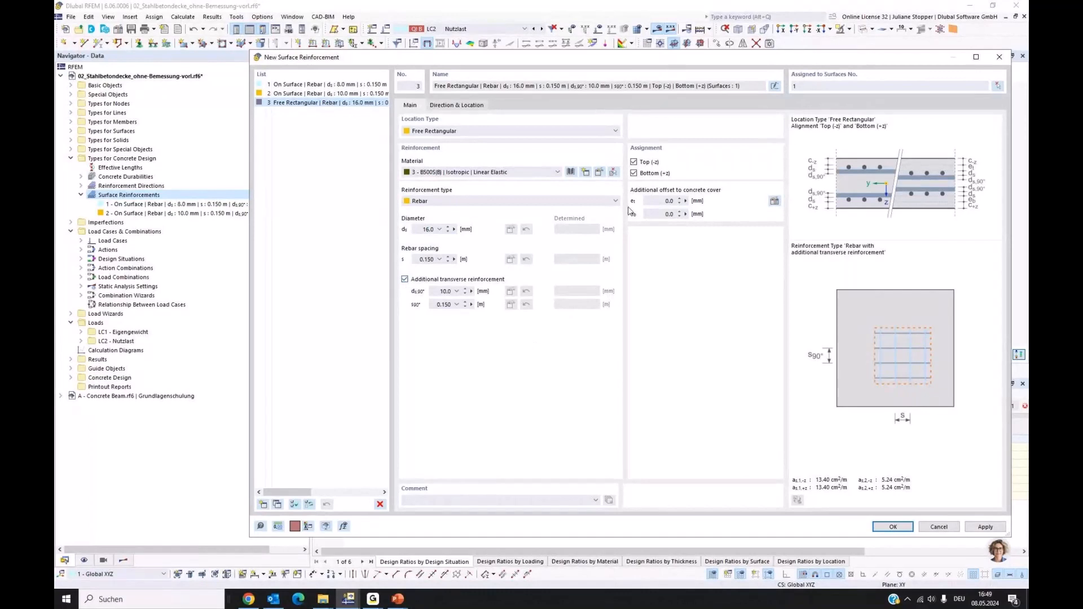
pyautogui.click(633, 174)
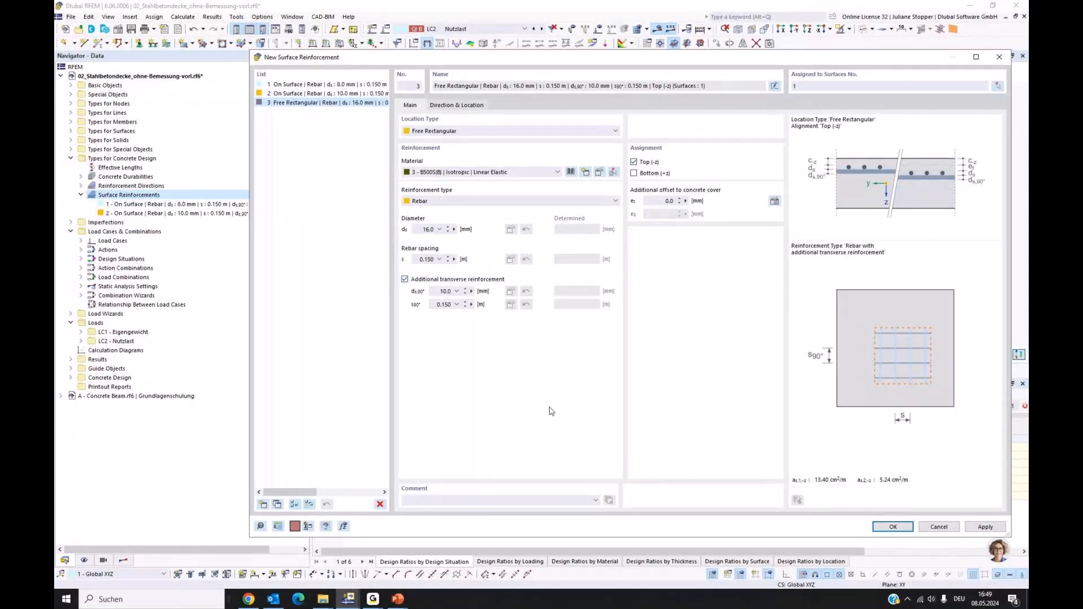
# - Define the rectangle by center and sides, centered on the leftmost interior column of the lower row, with 2 m sides, and accept the reinforcement
pyautogui.click(461, 106)
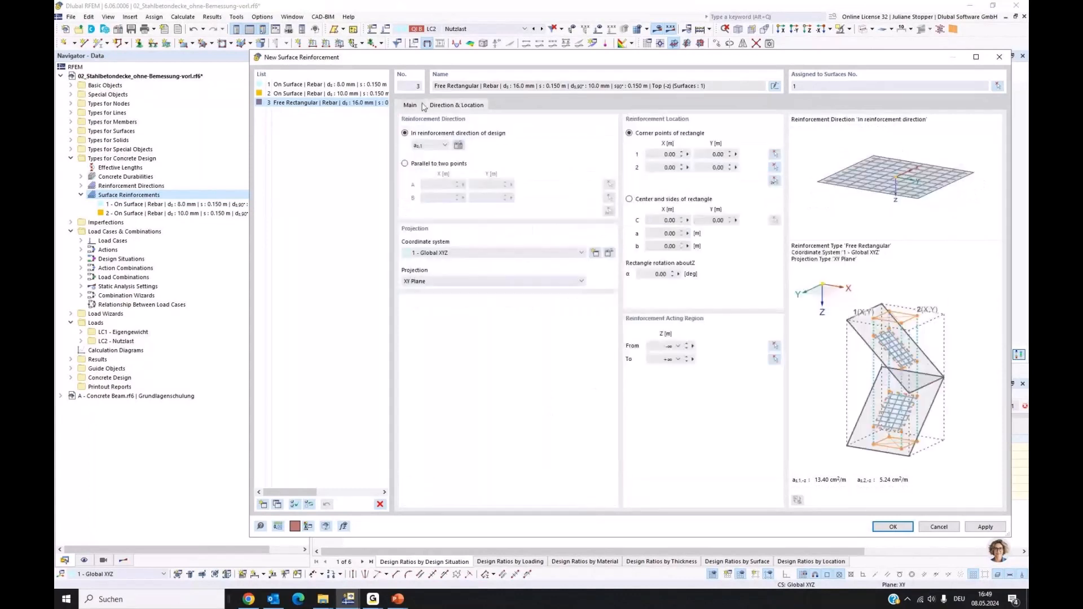
pyautogui.click(630, 199)
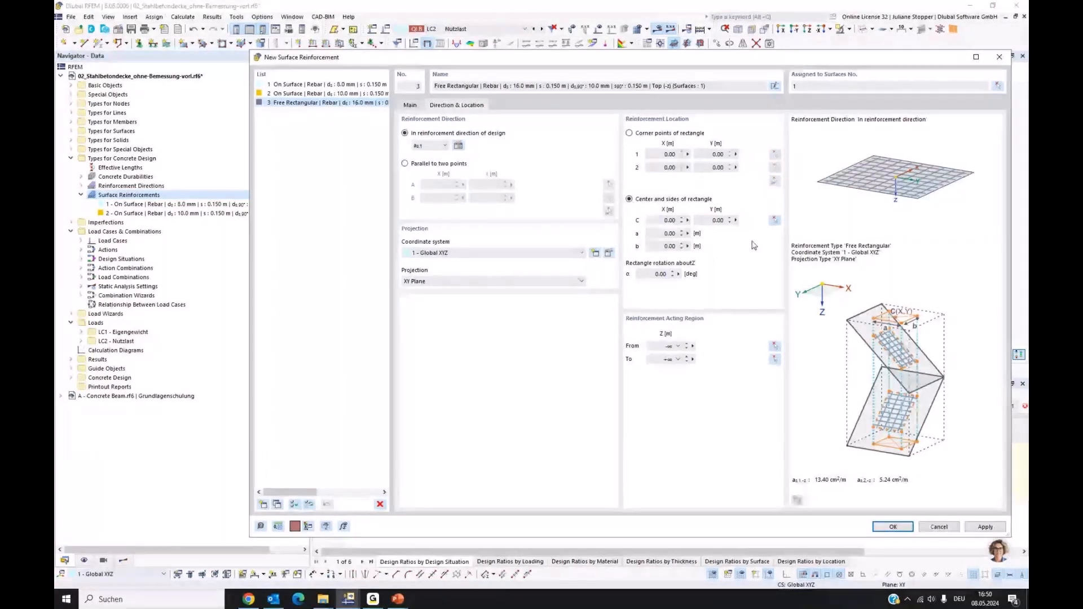
pyautogui.click(774, 220)
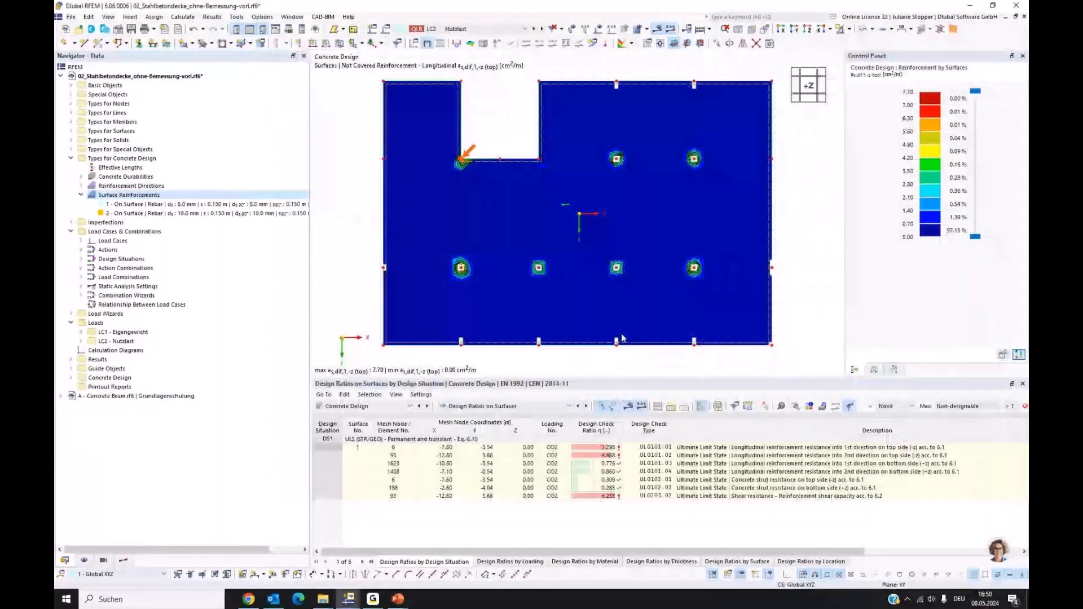
pyautogui.click(461, 266)
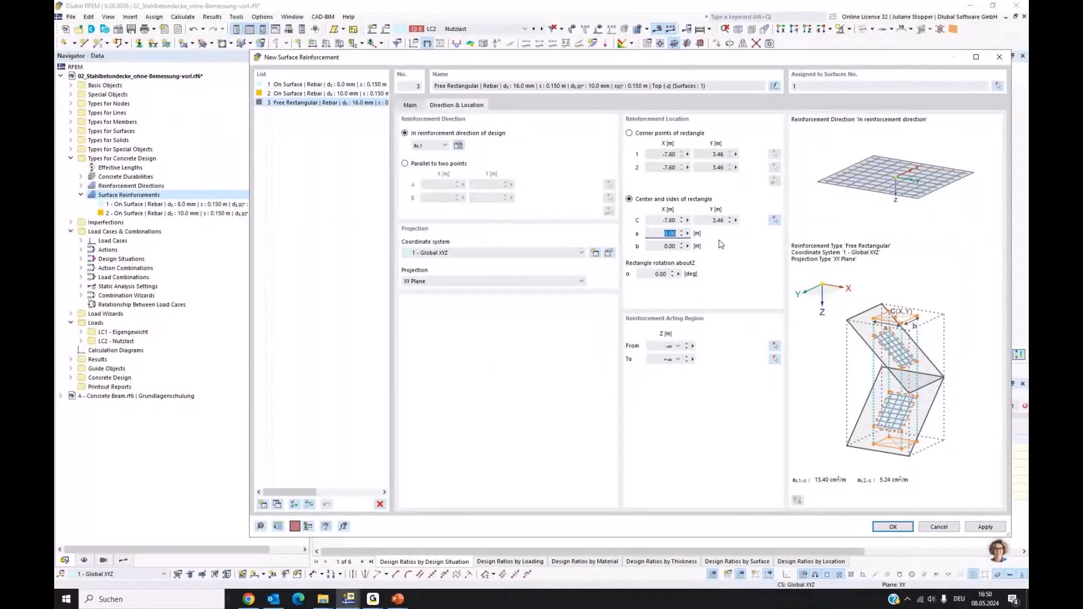
pyautogui.write('2')
pyautogui.press('Tab')
pyautogui.write('2')
pyautogui.press('Tab')
pyautogui.click(892, 527)
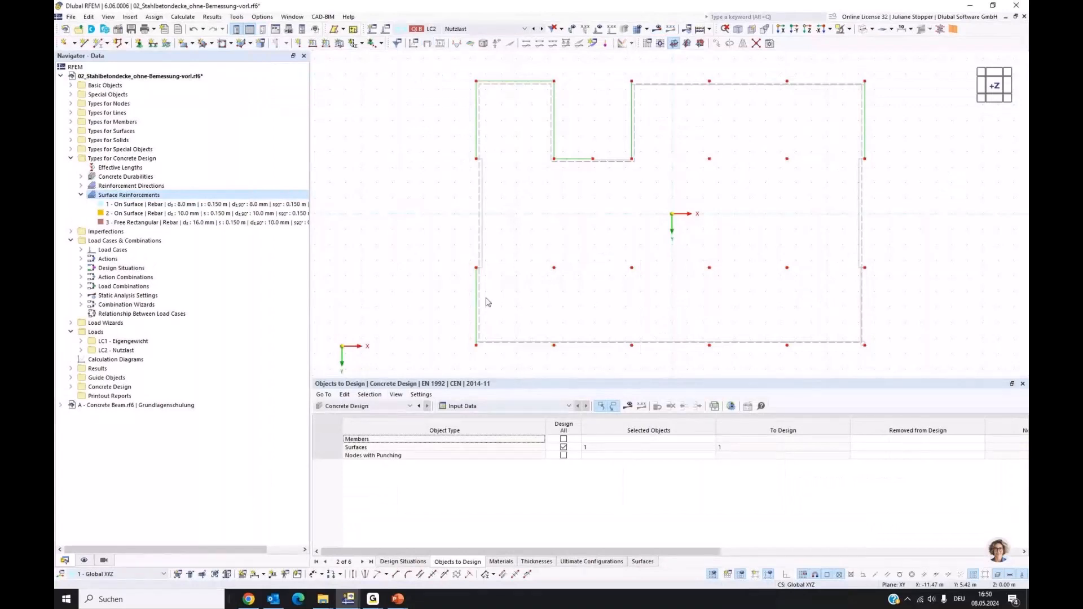
# - Show the concrete design types in the model and enlarge the free rectangular reinforcement to 3 m by 3 m
pyautogui.click(84, 560)
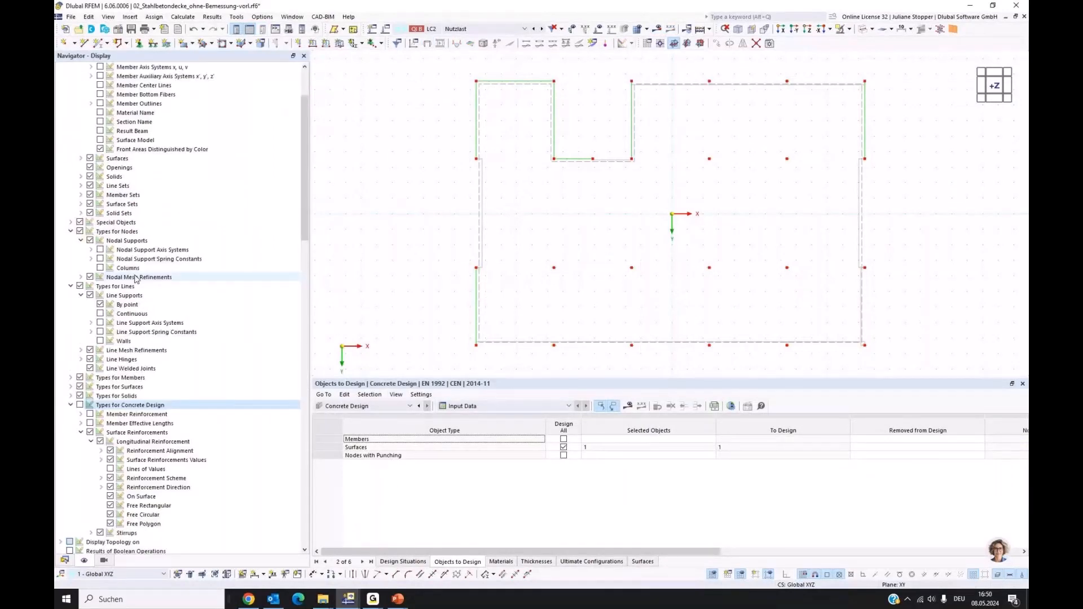
pyautogui.click(79, 405)
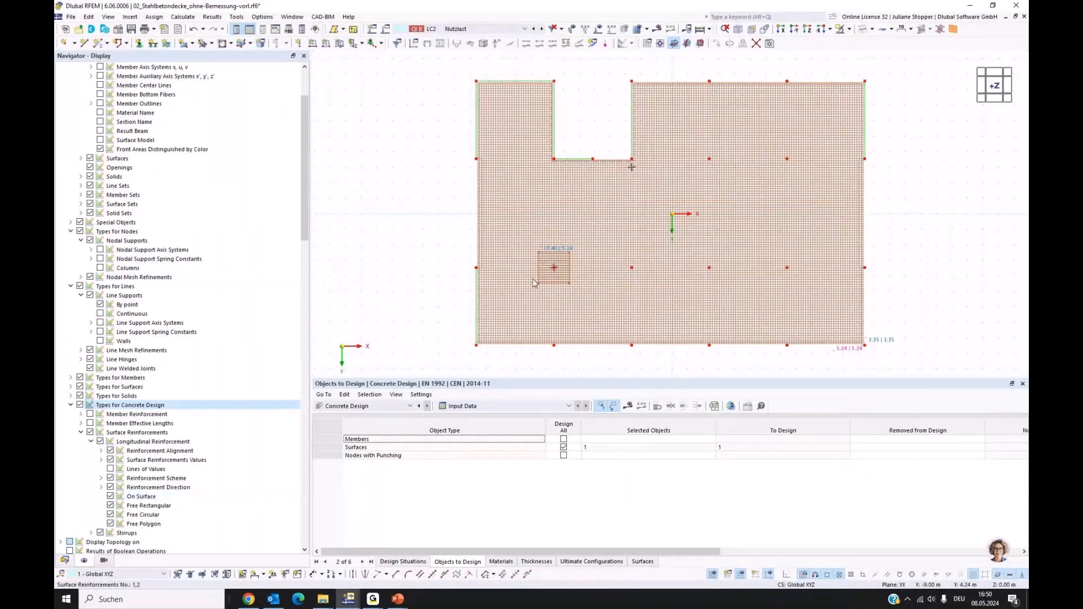
pyautogui.click(64, 560)
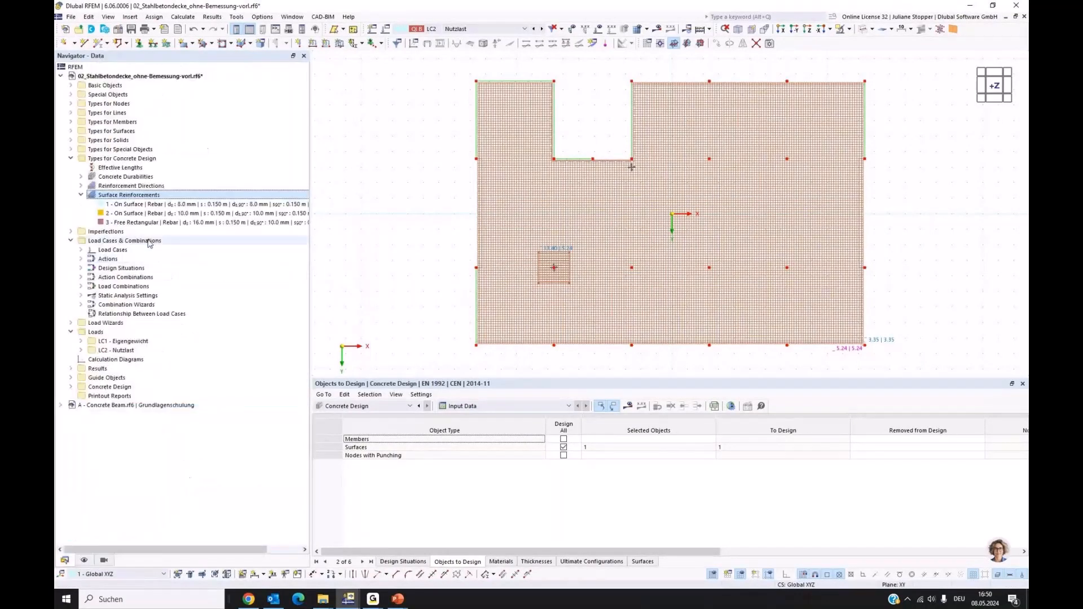
pyautogui.doubleClick(137, 223)
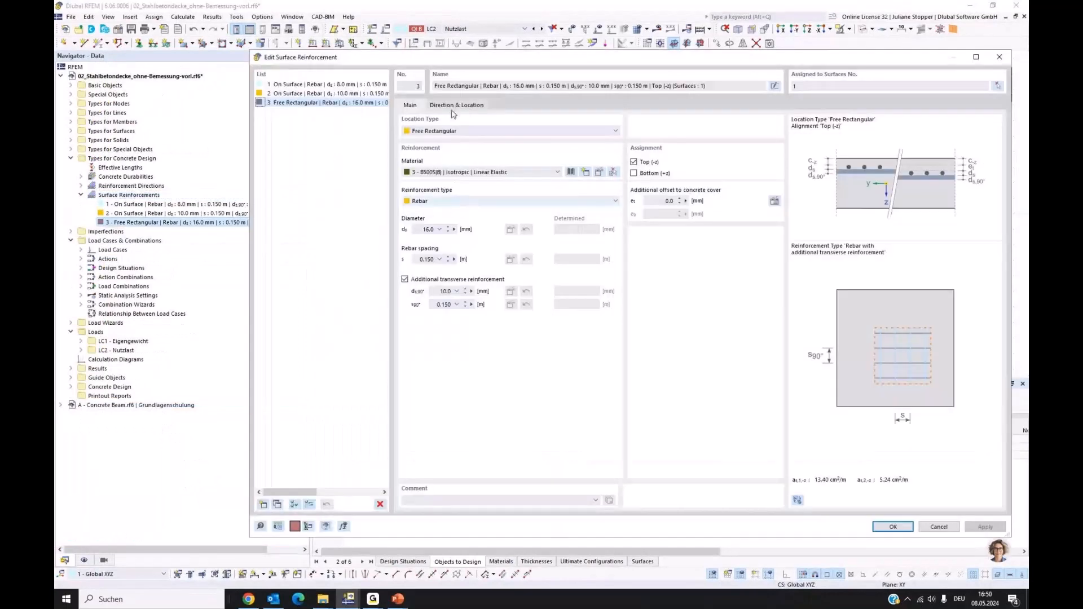
pyautogui.click(453, 106)
pyautogui.doubleClick(669, 234)
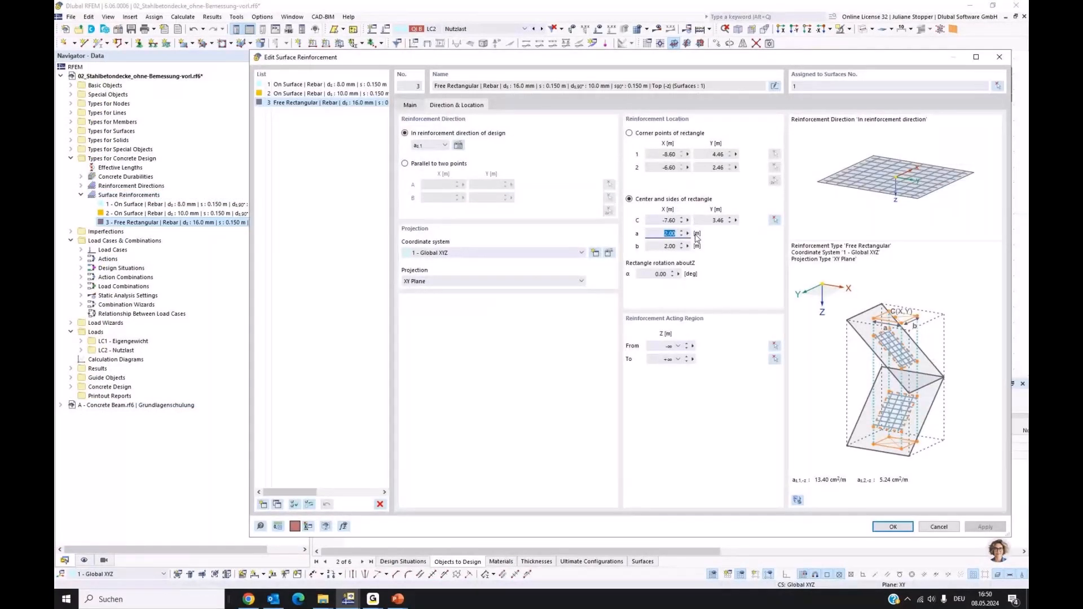
pyautogui.write('3')
pyautogui.press('Tab')
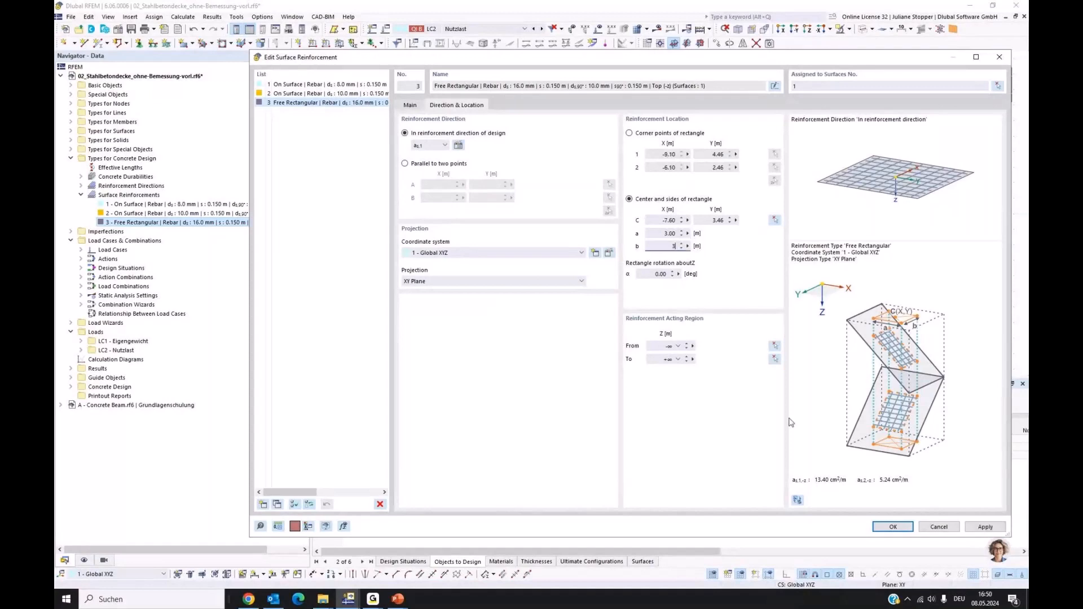
pyautogui.write('3')
pyautogui.press('Tab')
pyautogui.press('Return')
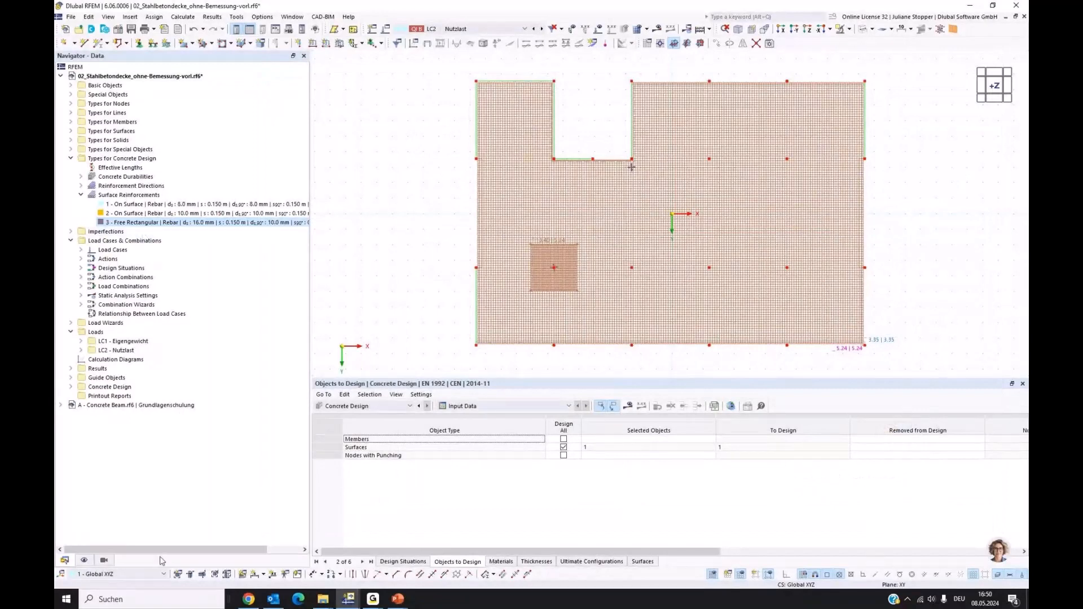
# - Hide the on-surface reinforcement in the model and copy the rectangular reinforcement to the other three interior columns in the lower row
pyautogui.click(84, 560)
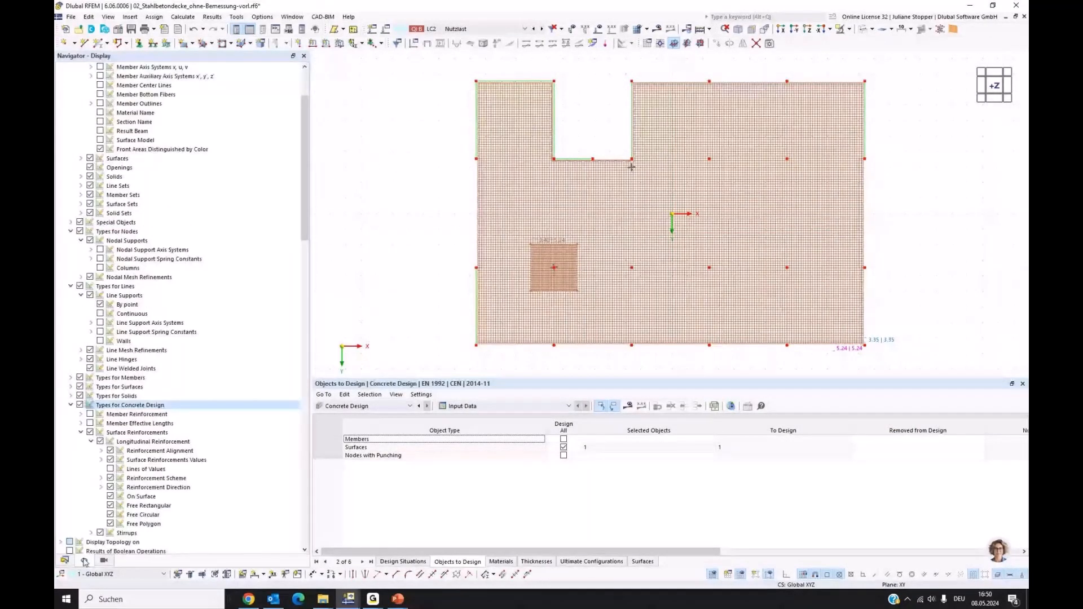
pyautogui.click(111, 496)
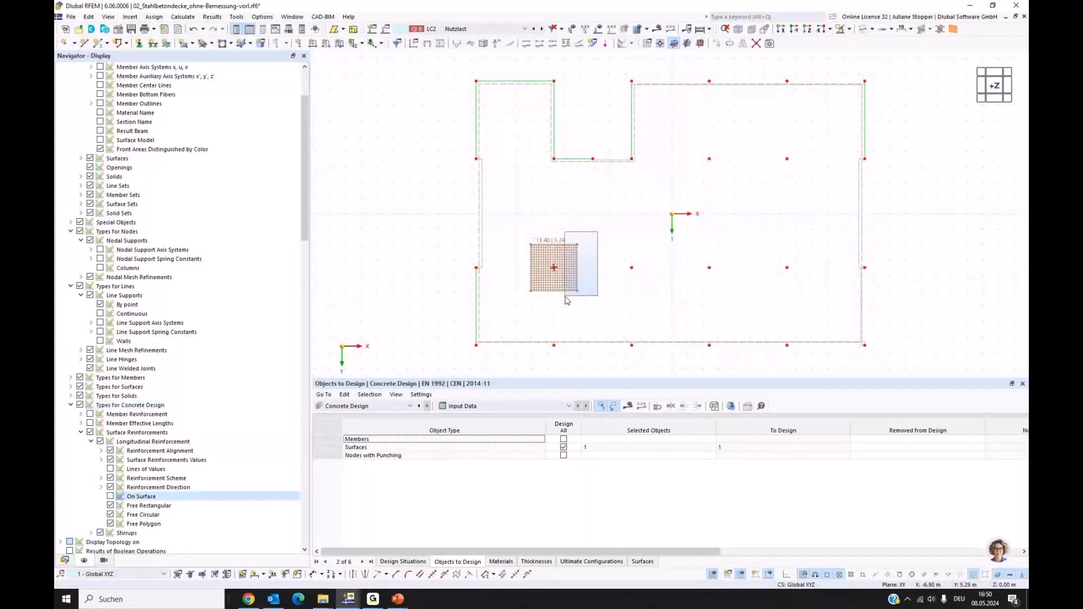
pyautogui.click(561, 283)
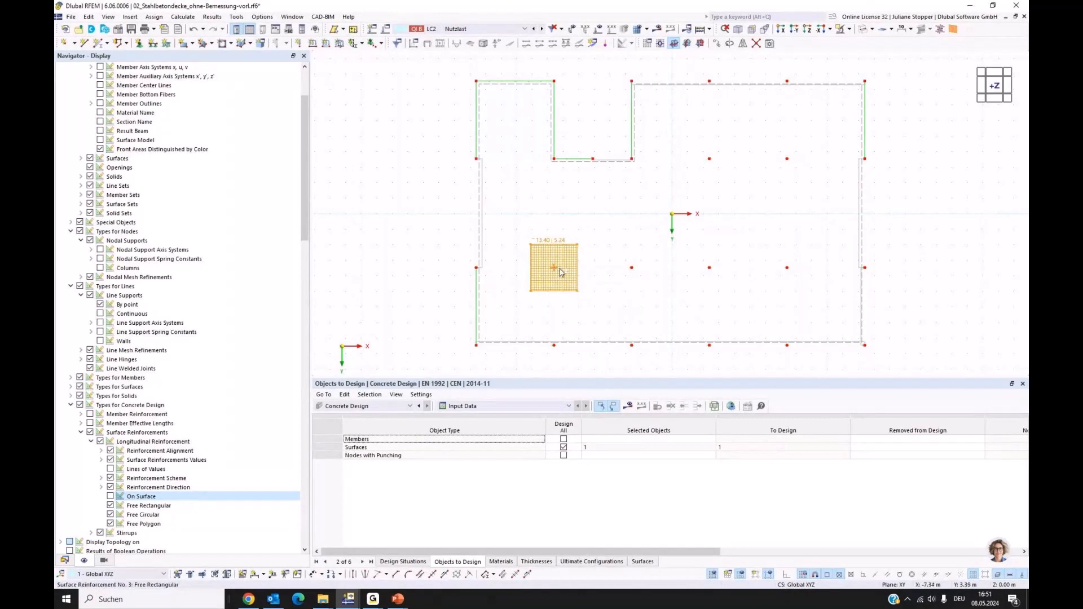
pyautogui.moveTo(560, 273); pyautogui.dragTo(679, 297)
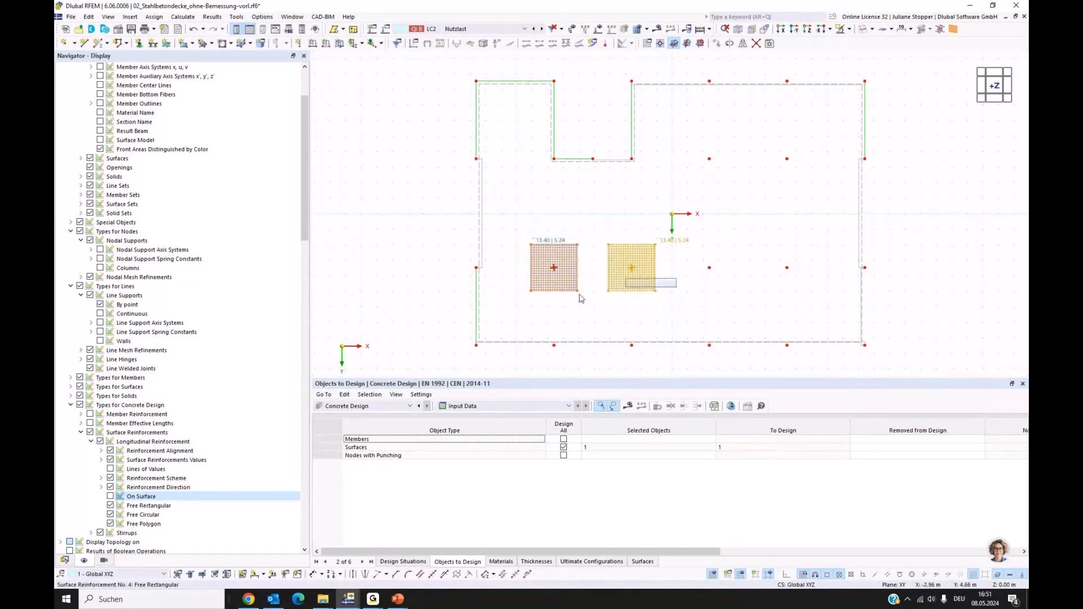
pyautogui.moveTo(579, 294); pyautogui.dragTo(523, 310)
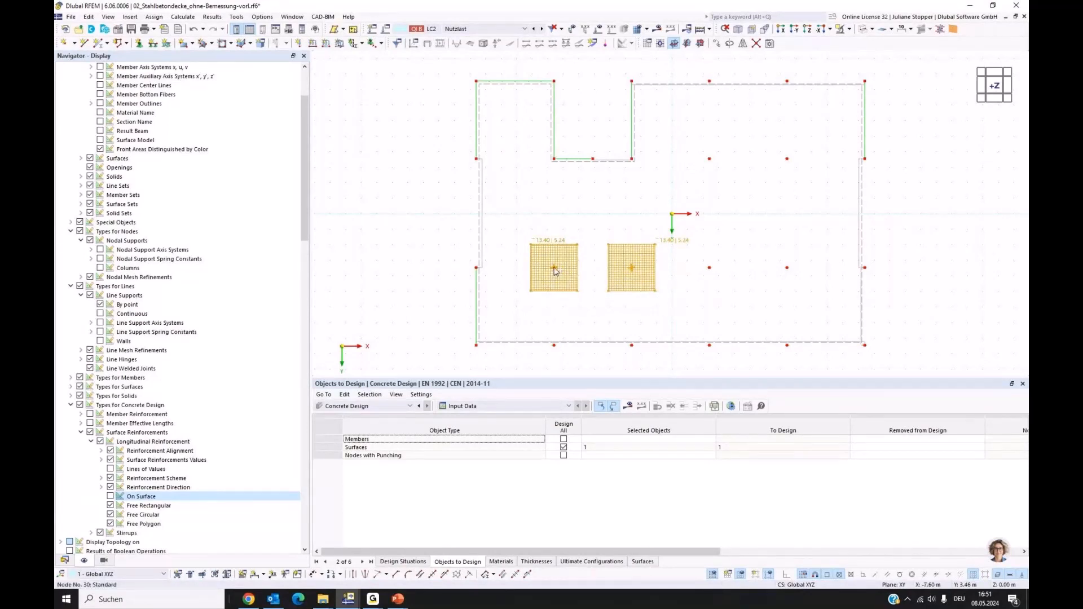
pyautogui.keyDown('ctrl'); pyautogui.moveTo(555, 271); pyautogui.dragTo(709, 276); pyautogui.keyUp('ctrl')
# - Copy all four rectangular reinforcements of the lower column row to the upper row, accepting deletion of the results
pyautogui.moveTo(831, 280); pyautogui.dragTo(536, 314)
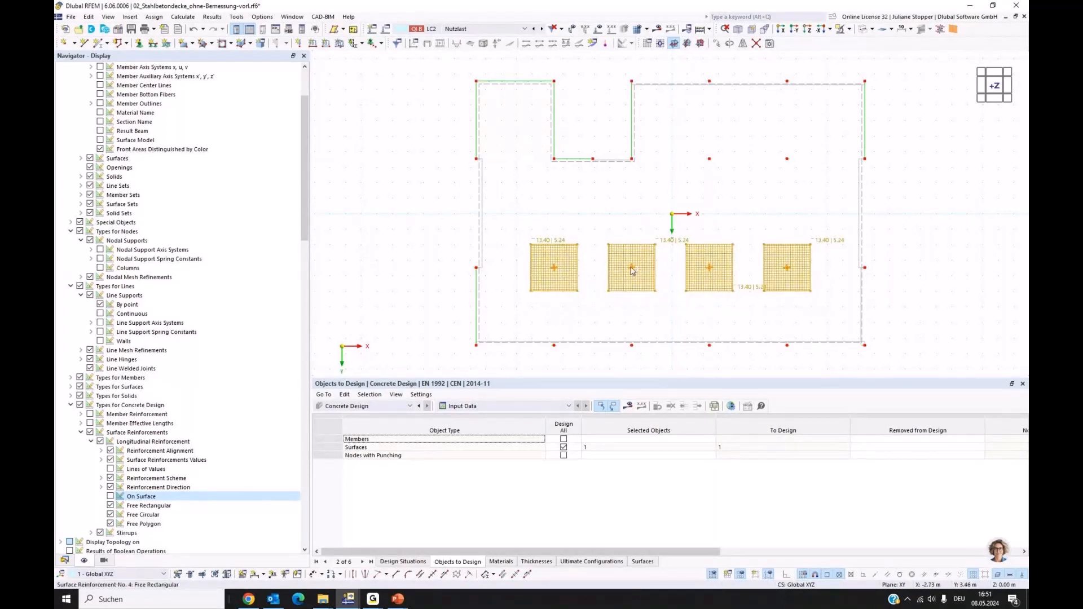
pyautogui.hotkey('ctrl', 'v')
pyautogui.click(631, 169)
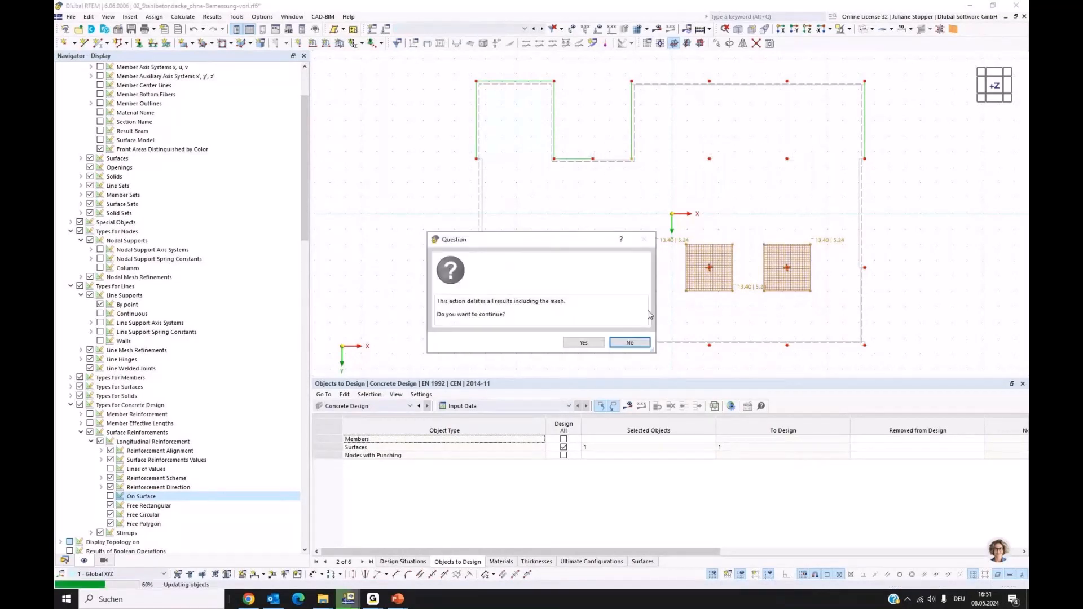
pyautogui.click(583, 343)
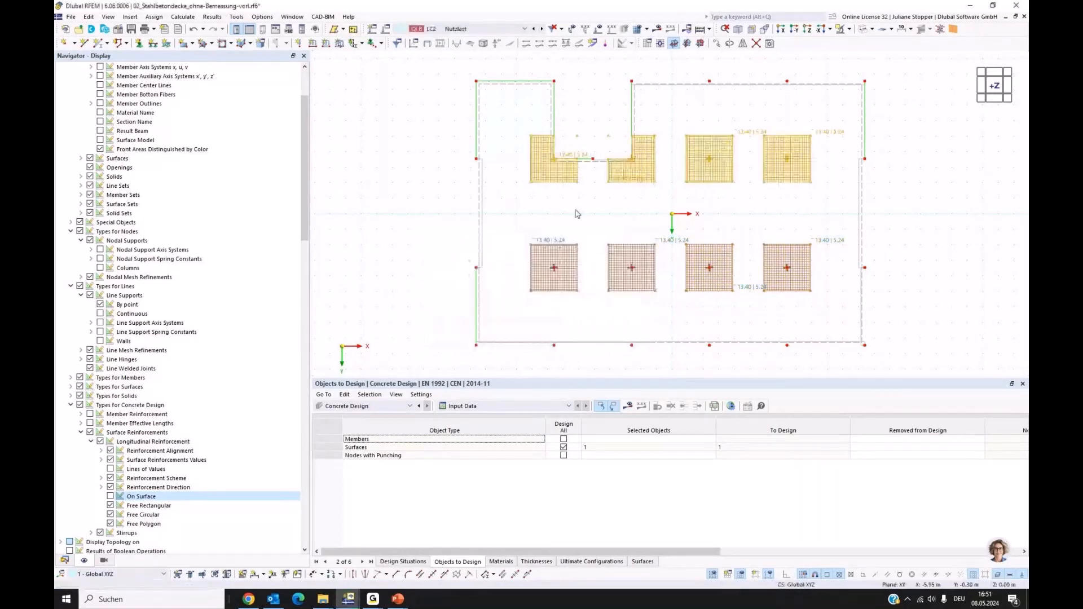
# - Copy the rectangular reinforcements to the edge columns at both short slab edges in the upper and lower rows
pyautogui.click(575, 210)
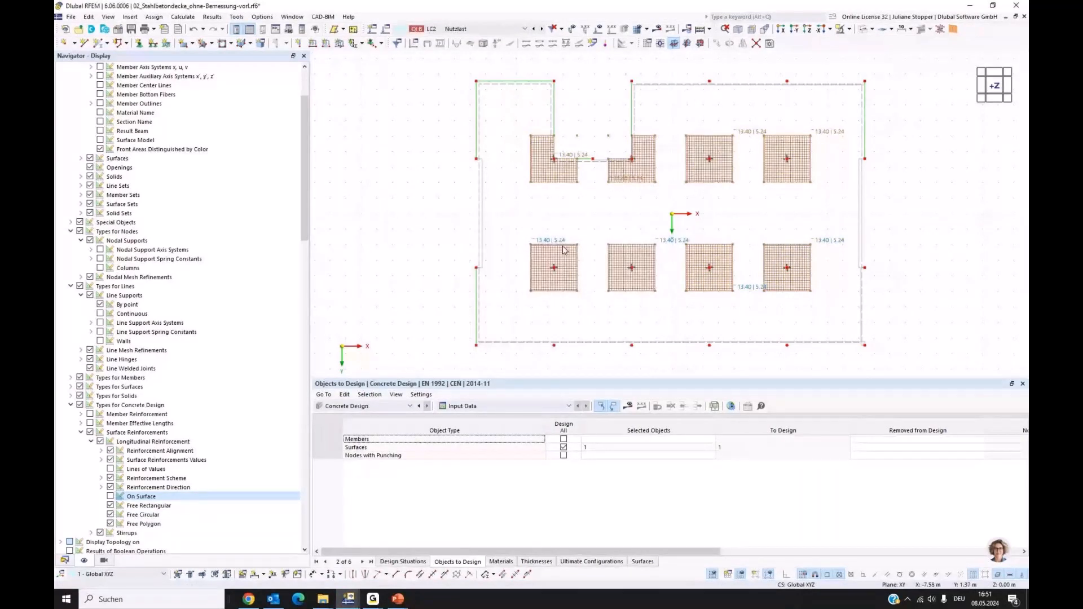
pyautogui.moveTo(590, 174); pyautogui.dragTo(833, 260)
pyautogui.moveTo(833, 168); pyautogui.dragTo(866, 272)
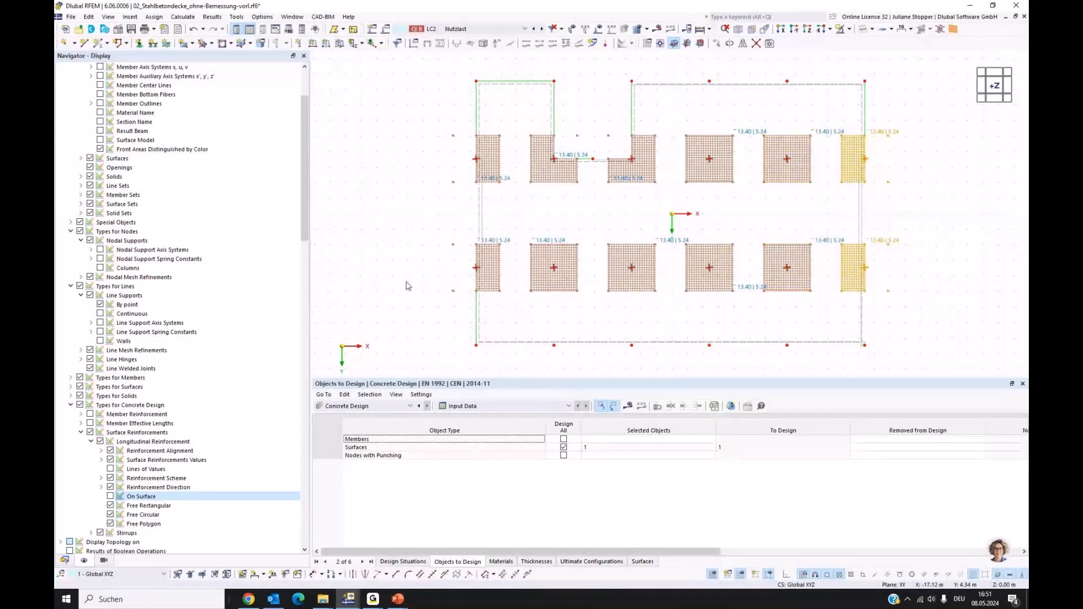
pyautogui.press('Escape')
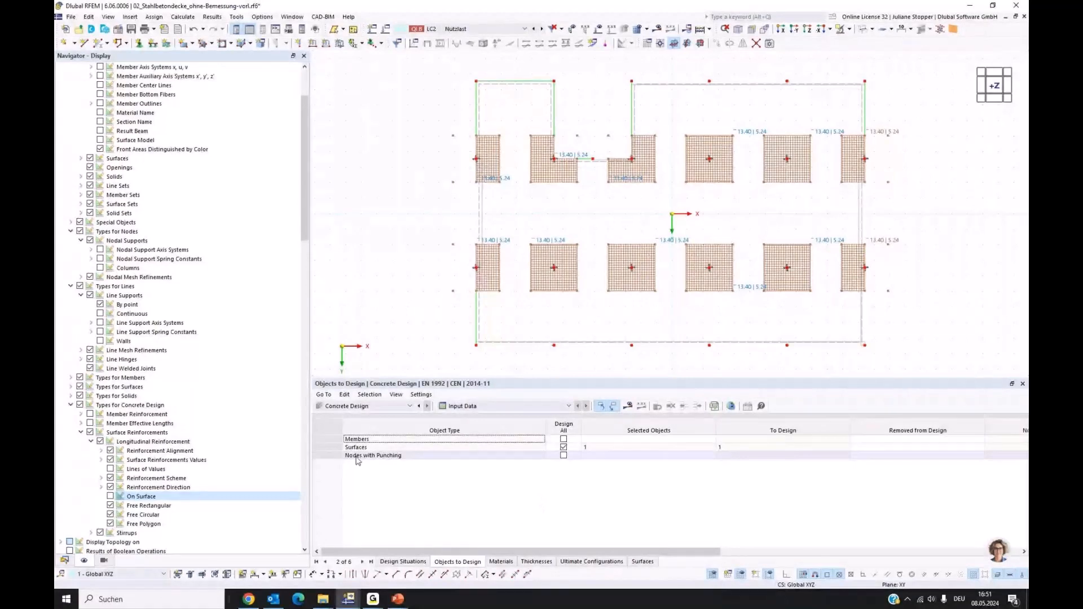
# - Assign node 22, the third interior column of the lower row, to the nodes with punching and check its design status
pyautogui.click(590, 456)
pyautogui.click(702, 456)
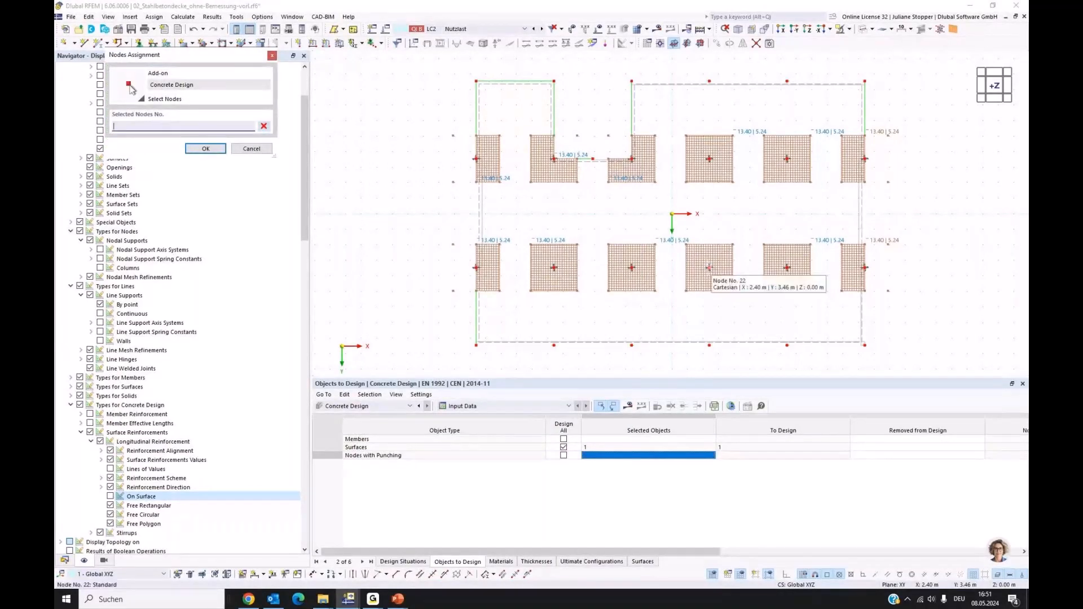
pyautogui.click(709, 268)
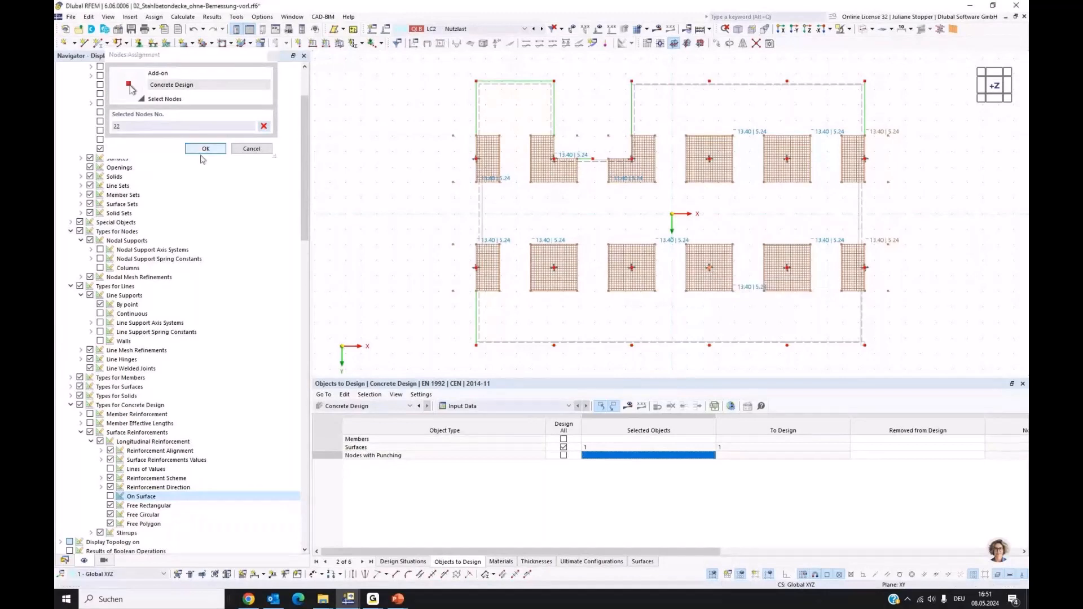
pyautogui.click(204, 150)
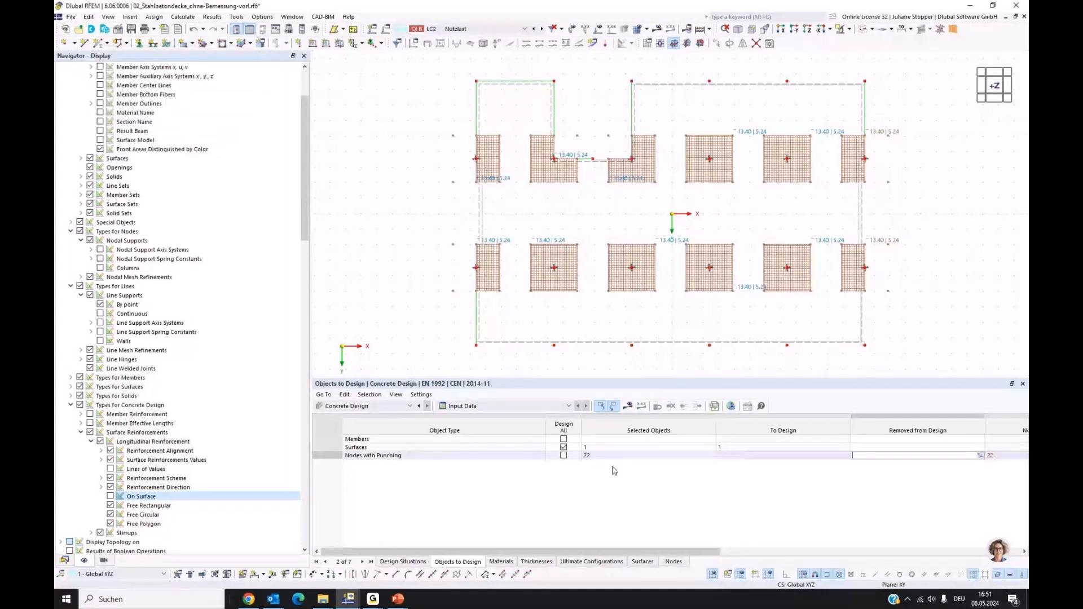
pyautogui.moveTo(703, 552); pyautogui.dragTo(761, 554)
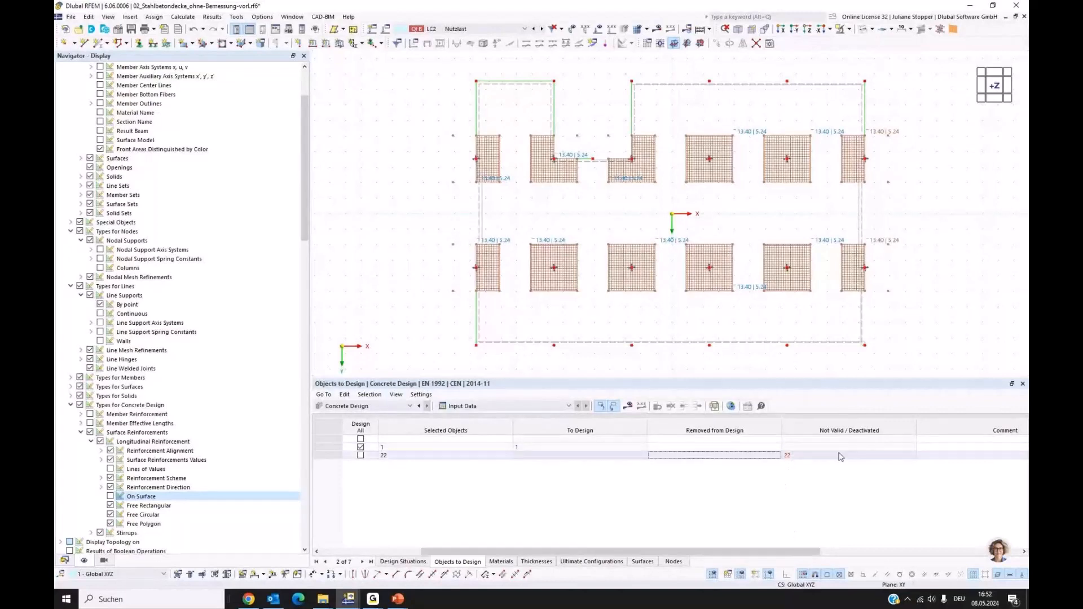
# - Activate punching design for node 22 with the default ultimate configuration
pyautogui.rightClick(708, 267)
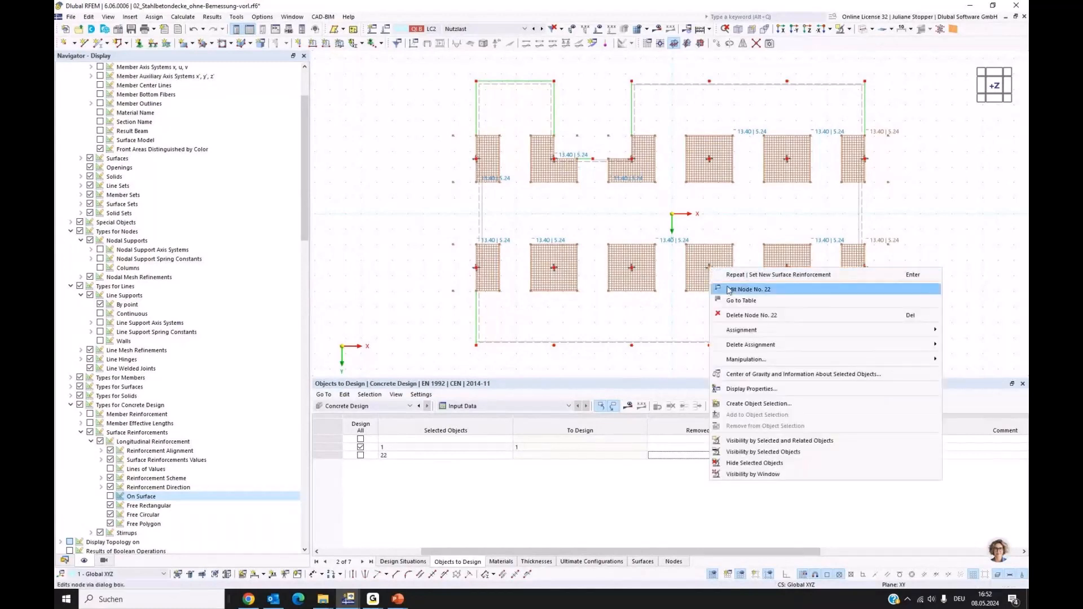
pyautogui.click(740, 290)
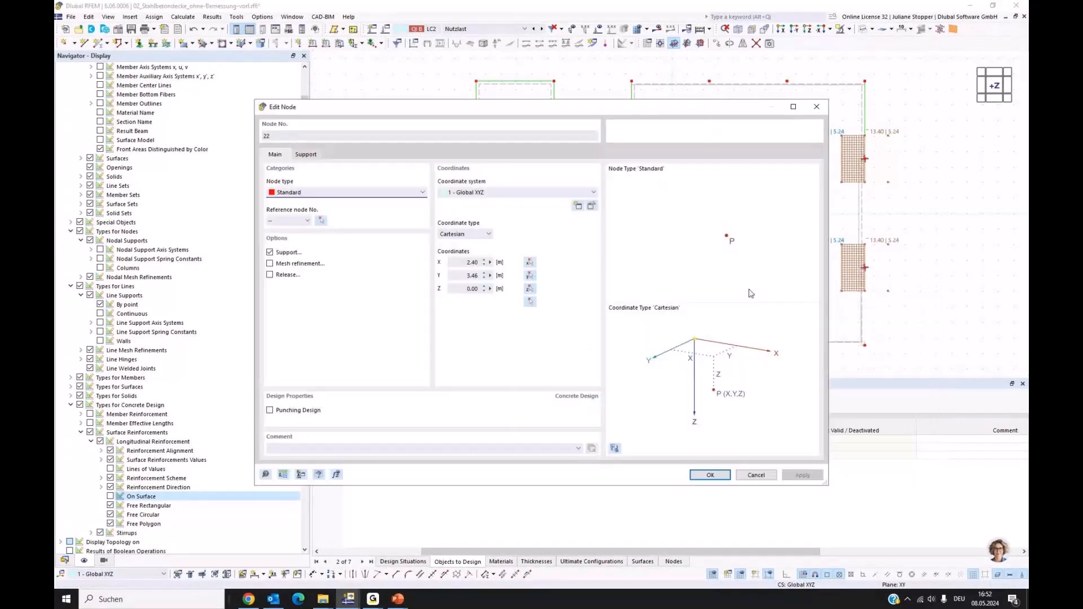
pyautogui.click(269, 411)
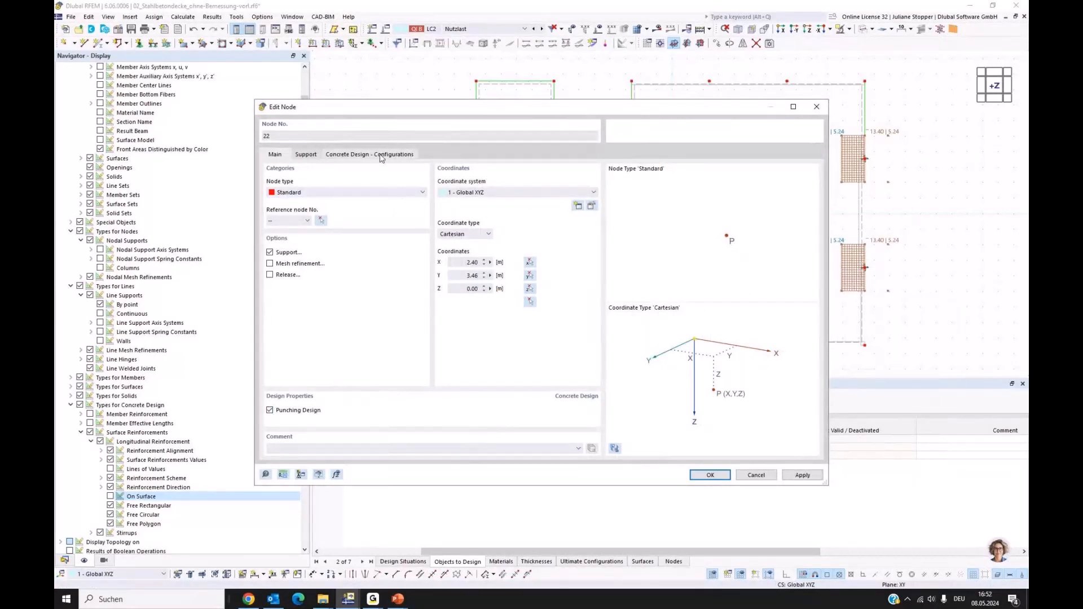
pyautogui.click(381, 155)
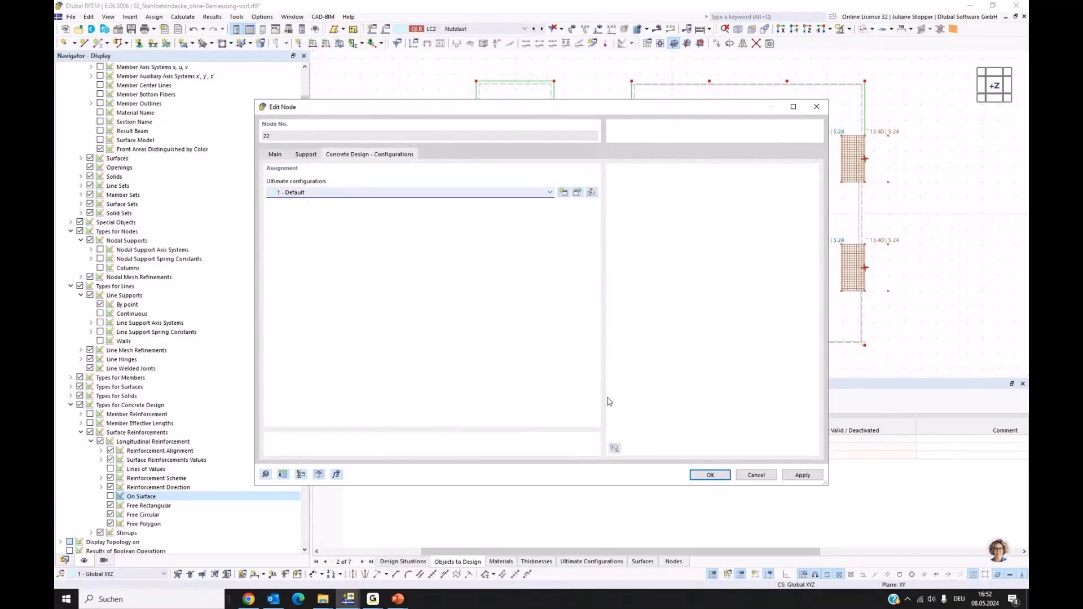
pyautogui.click(712, 476)
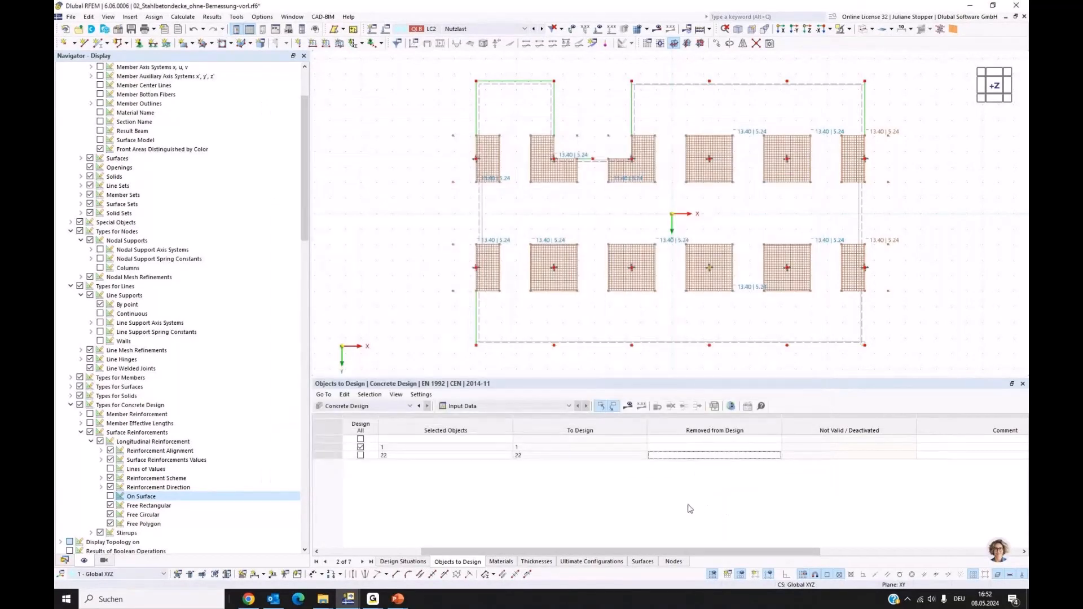
pyautogui.click(523, 455)
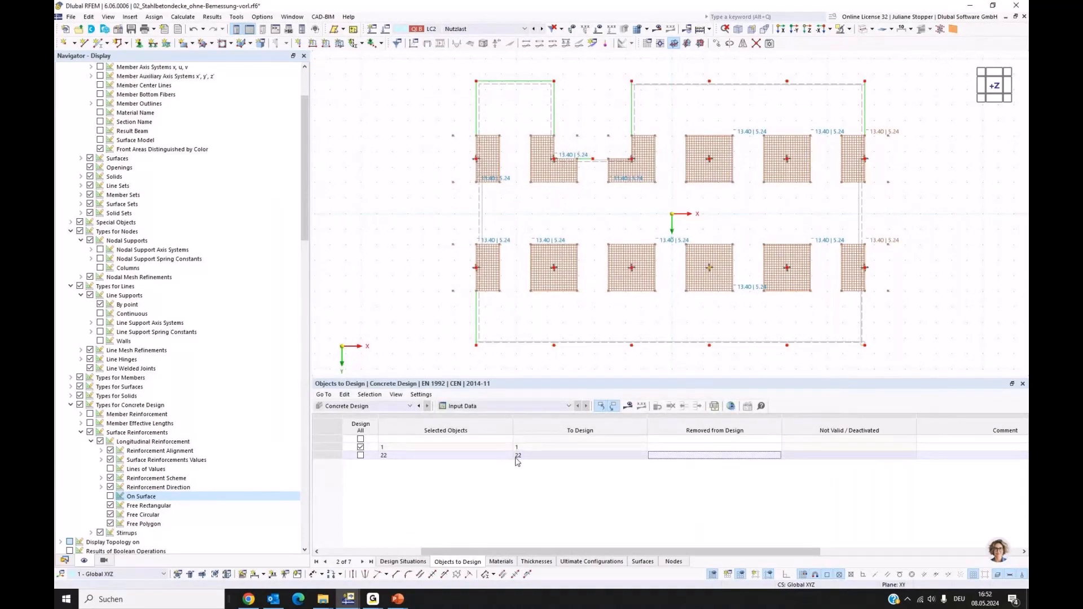
# - Review the punching parameters in the Default ultimate configuration of the concrete design and accept them
pyautogui.click(64, 561)
pyautogui.click(71, 487)
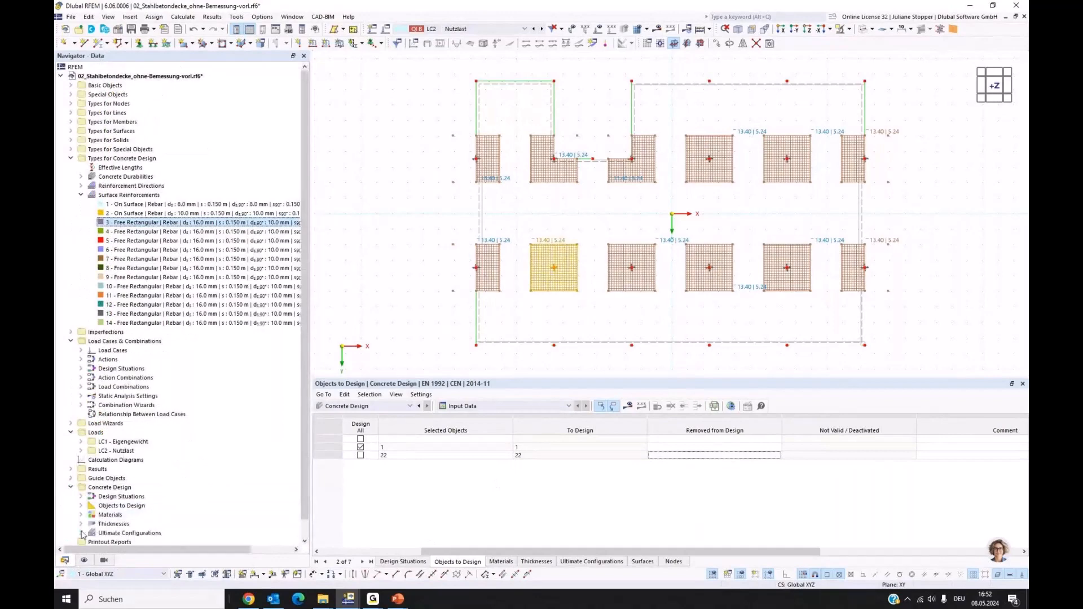
pyautogui.doubleClick(105, 515)
pyautogui.doubleClick(105, 516)
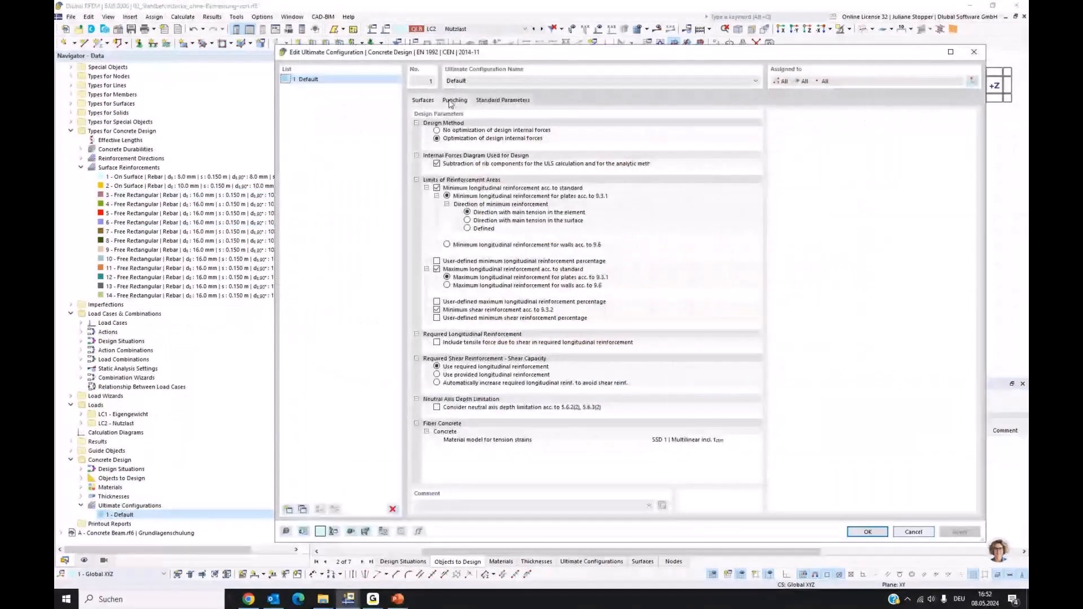
pyautogui.click(454, 100)
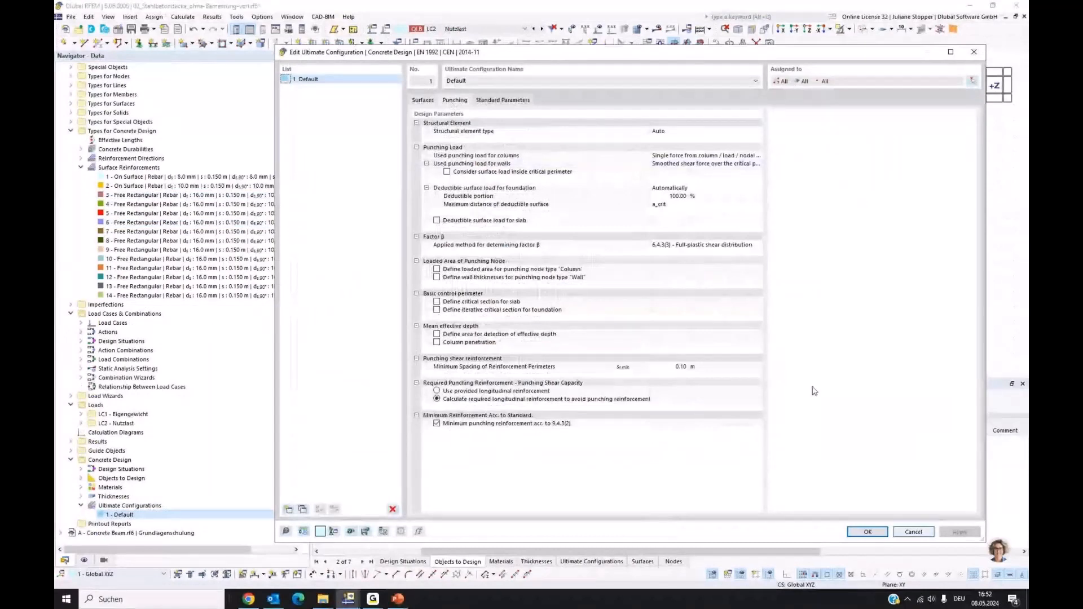
pyautogui.click(867, 533)
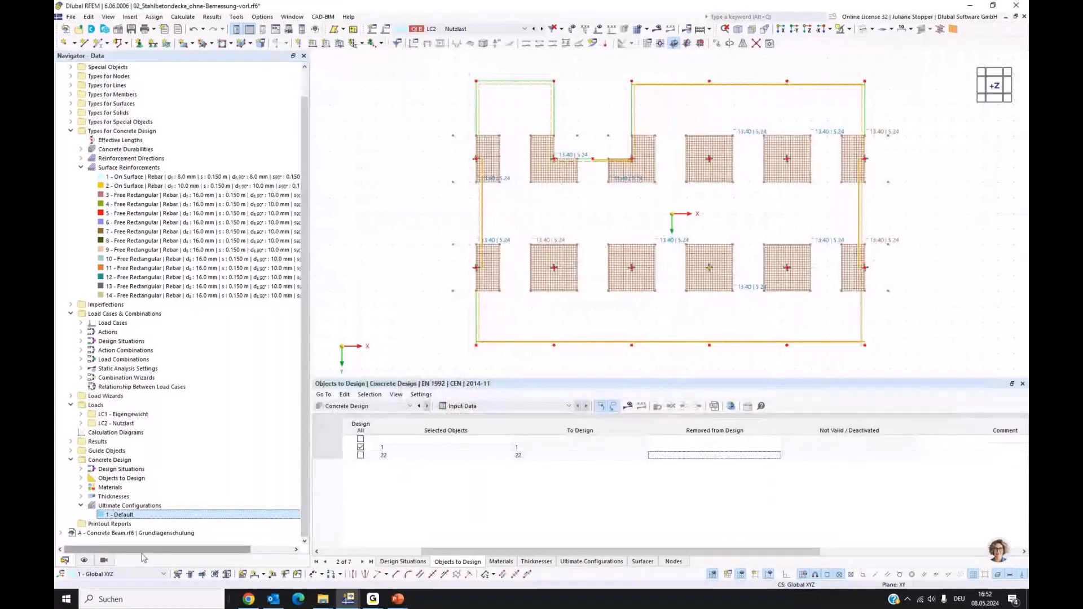
# - Calculate the concrete design and list the design ratios on surfaces in the results table
pyautogui.click(395, 317)
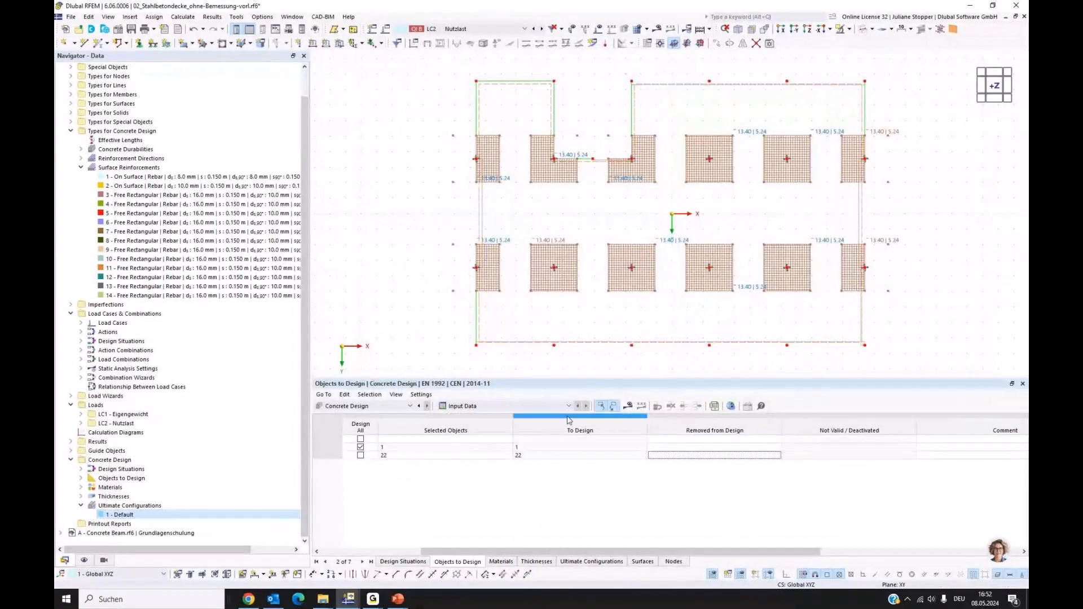
pyautogui.click(629, 407)
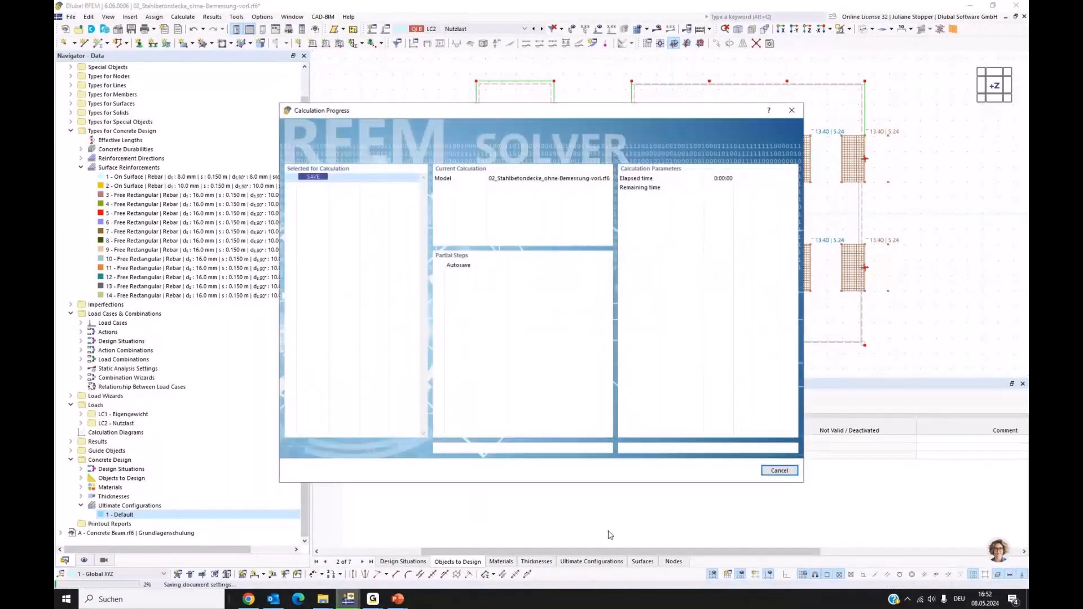
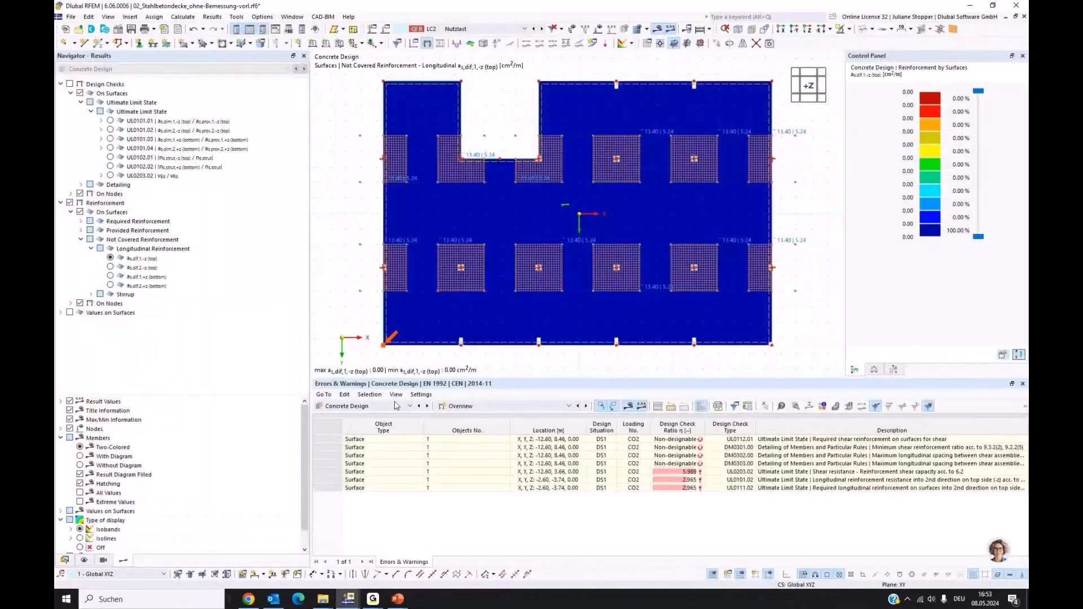
pyautogui.click(511, 406)
pyautogui.click(523, 431)
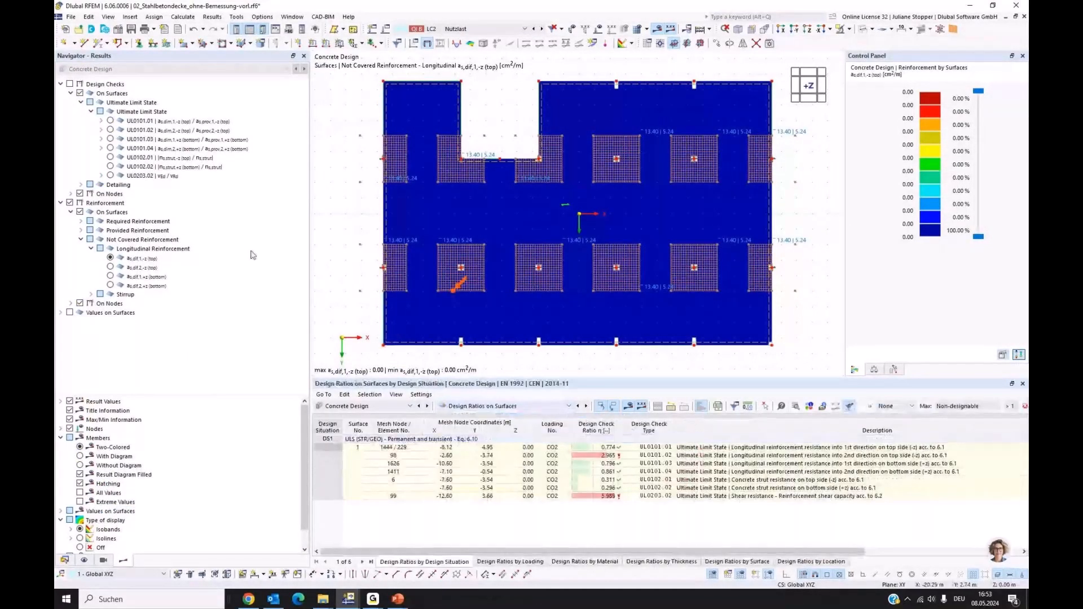
# - Compare the UL0101.01 check on the slab with the not covered top reinforcement in directions 1 and 2, inspecting the opening corners
pyautogui.click(110, 121)
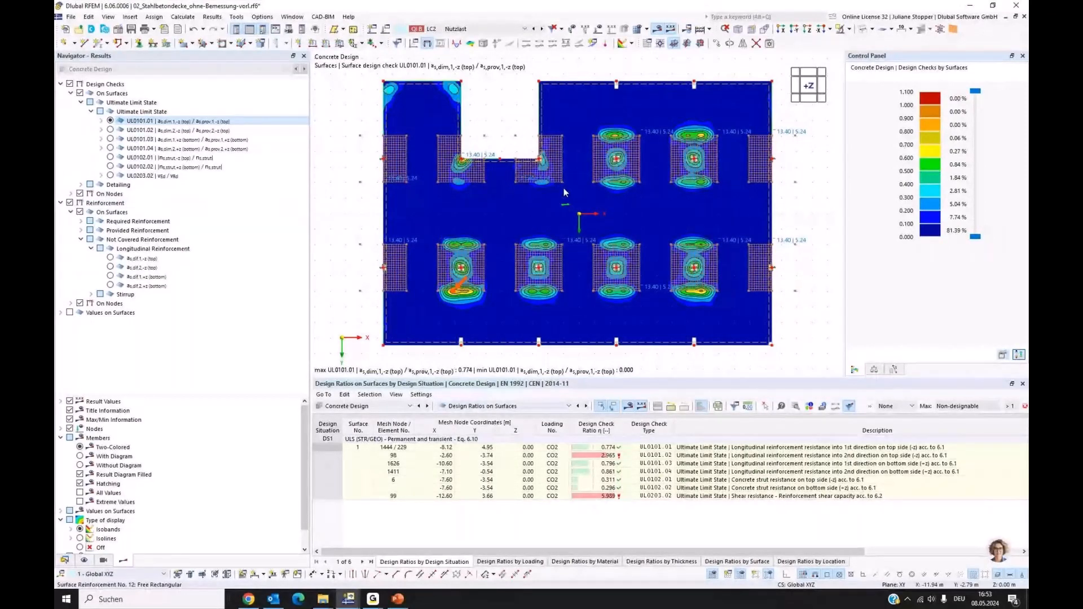
pyautogui.click(70, 83)
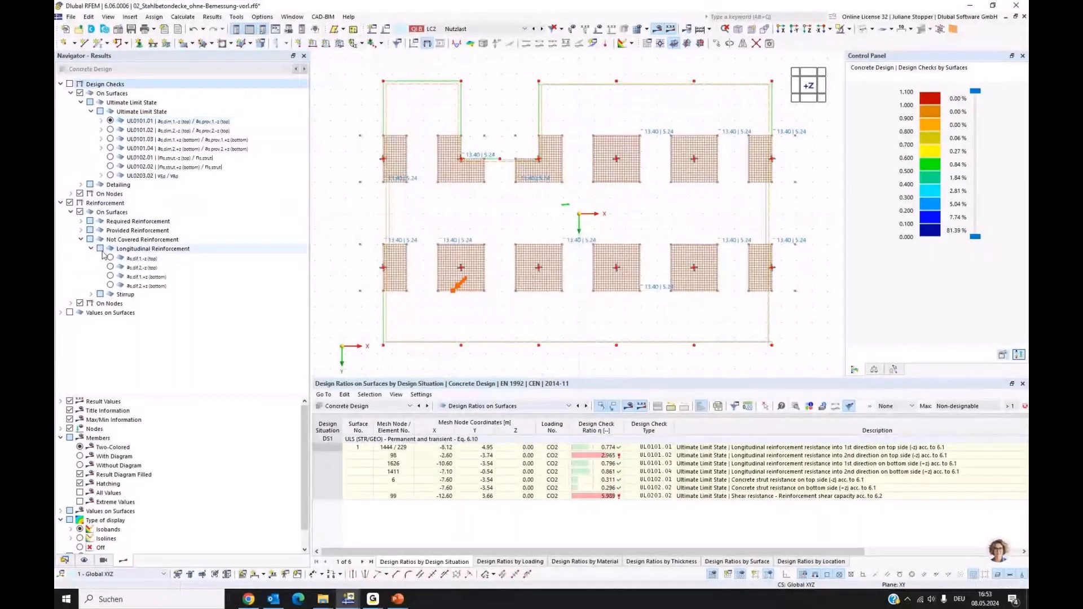
pyautogui.click(110, 258)
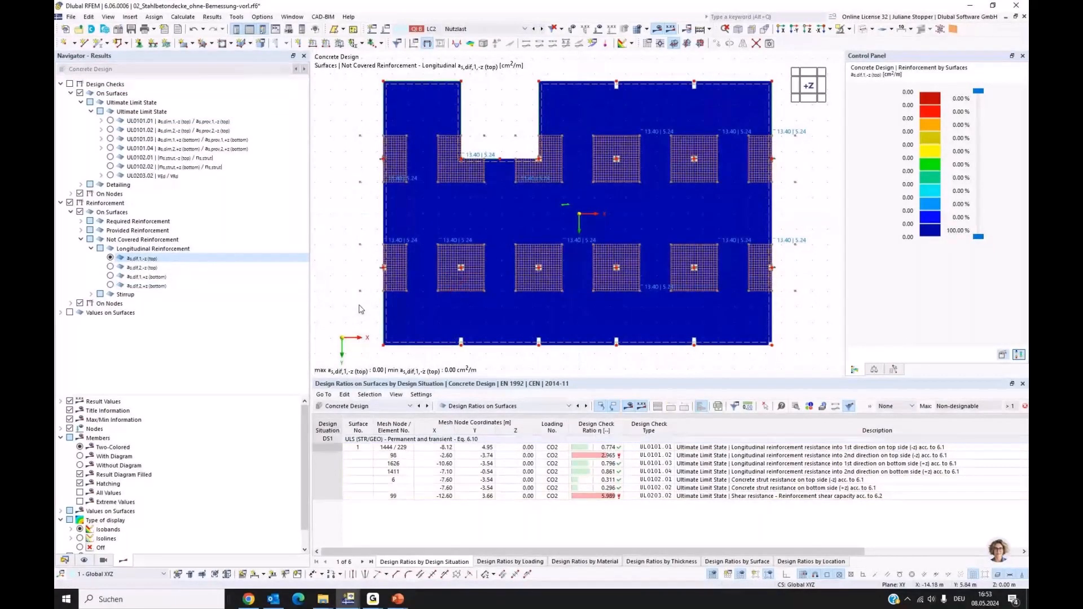
pyautogui.click(110, 267)
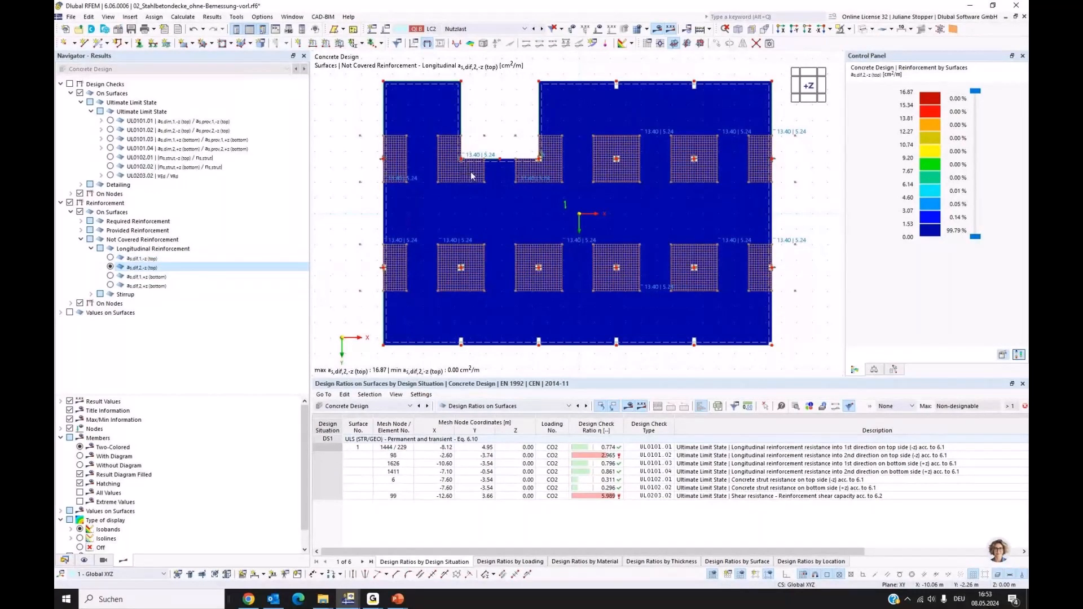
pyautogui.scroll(2, 526, 165)
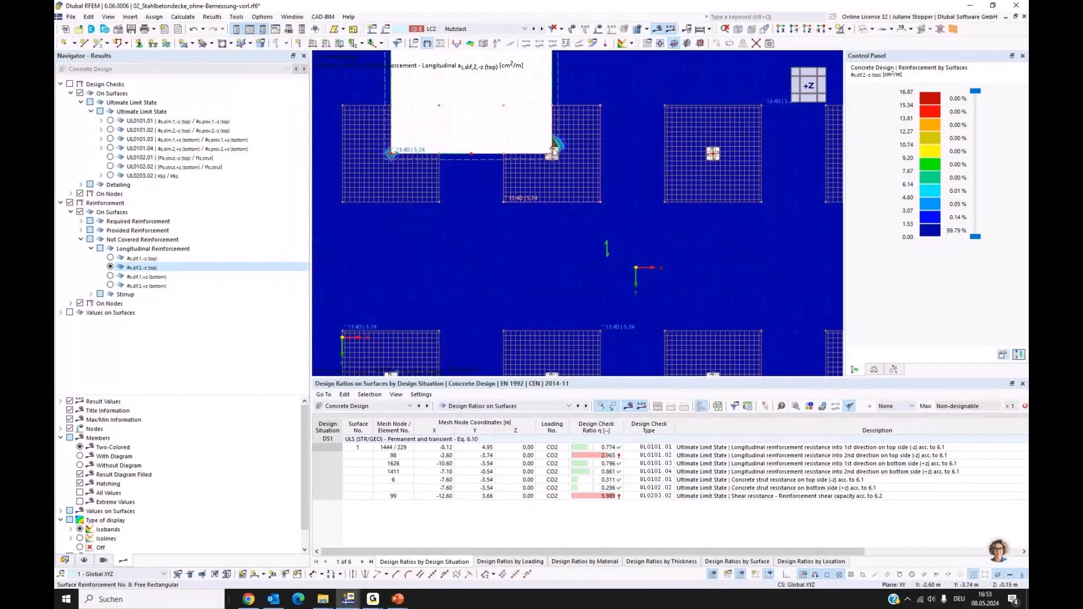
pyautogui.scroll(-3, 562, 266)
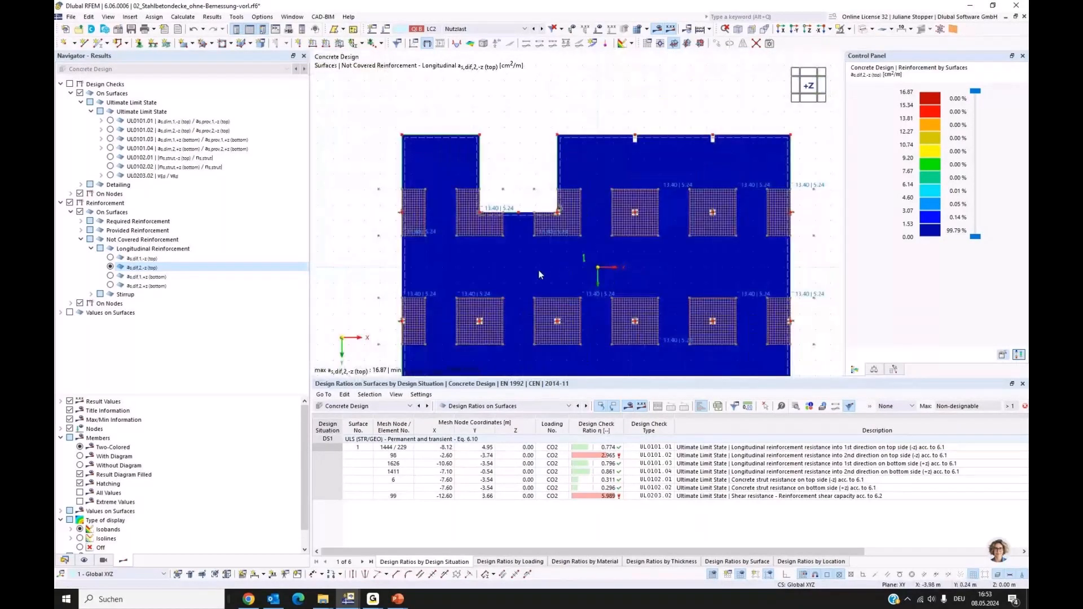
pyautogui.moveTo(538, 274); pyautogui.dragTo(507, 243, button='middle')
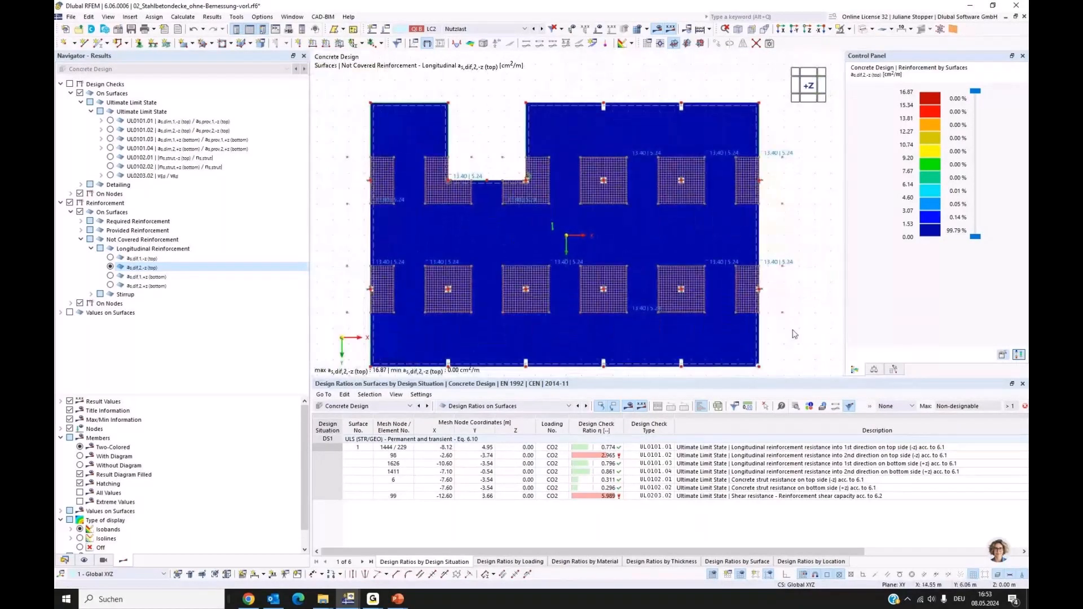
# - Open the design check details for UL0101.02 and examine the design check values and the formulas behind the ratio
pyautogui.click(655, 455)
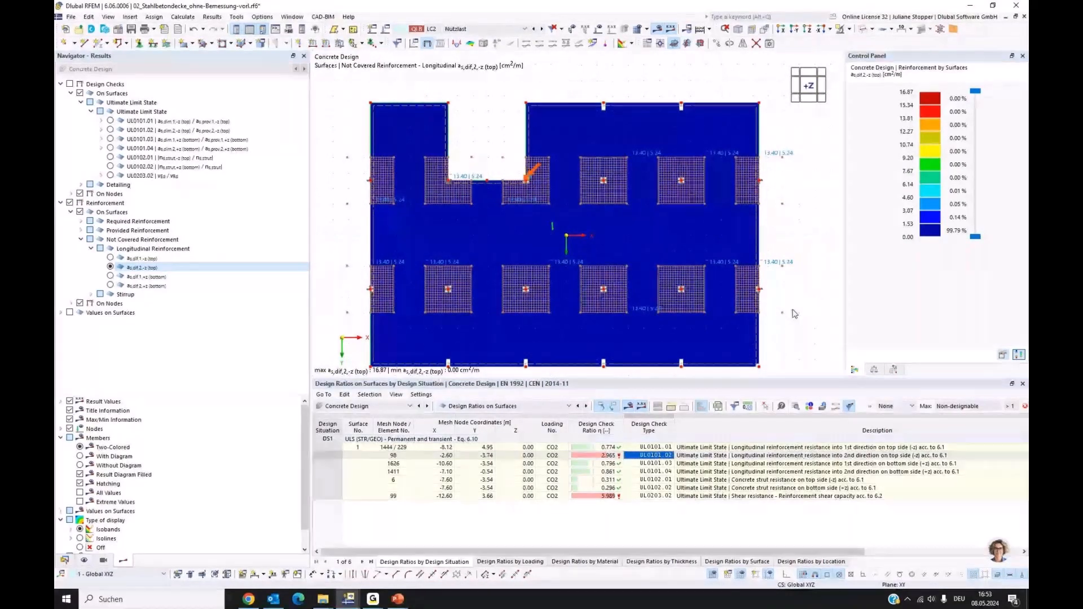
pyautogui.doubleClick(654, 456)
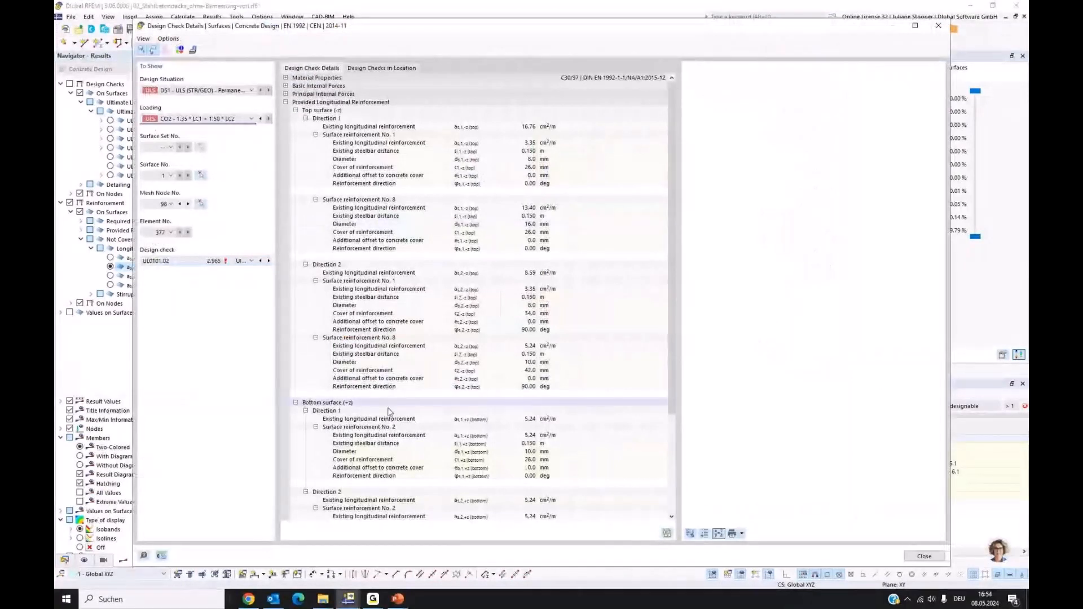
pyautogui.click(285, 102)
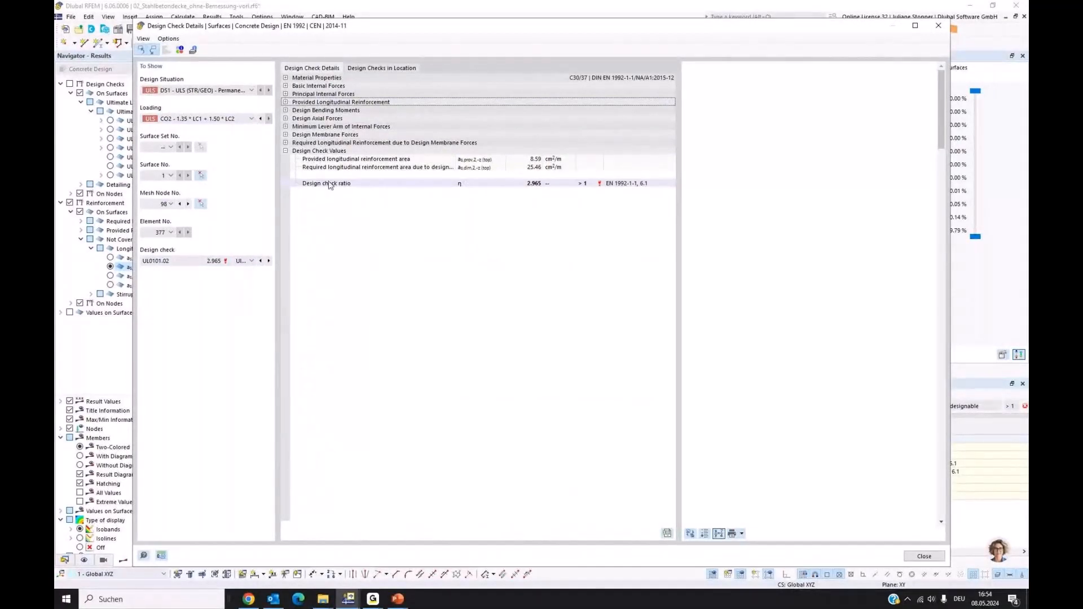
pyautogui.click(527, 168)
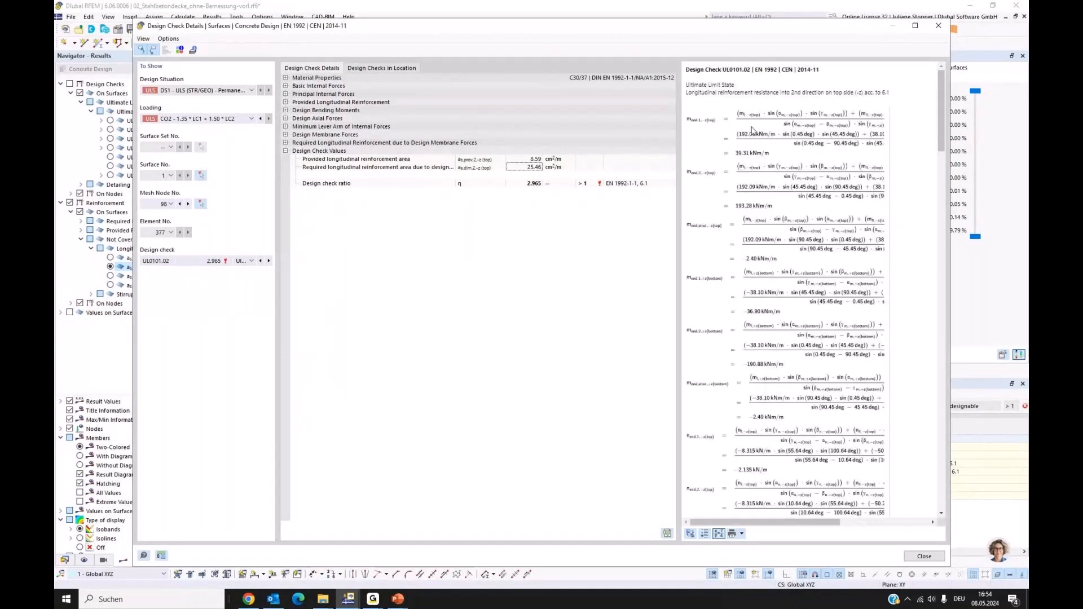
pyautogui.click(535, 186)
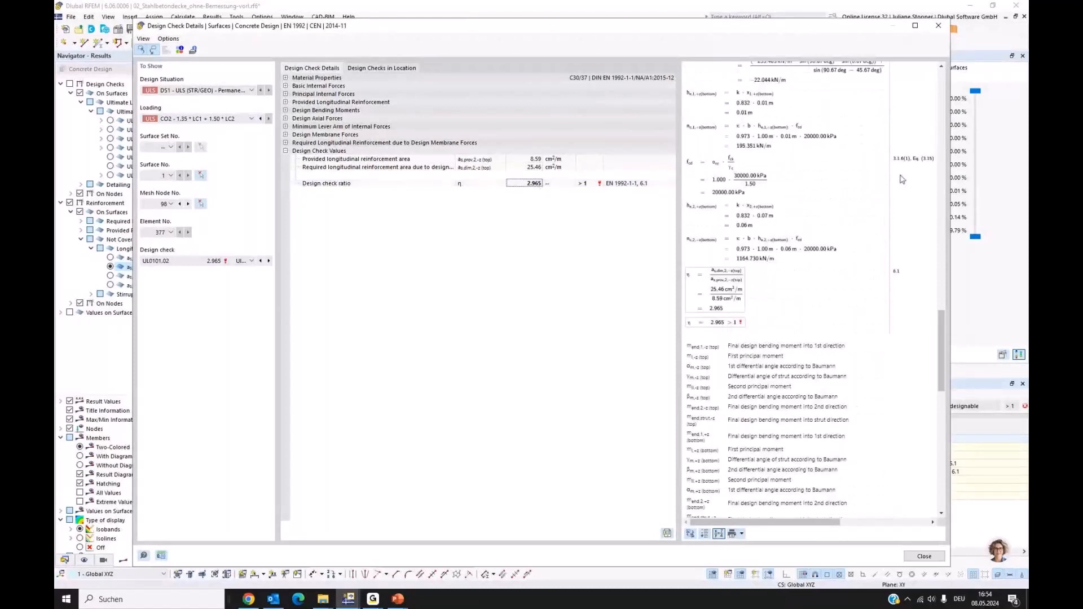
pyautogui.scroll(1, 901, 179)
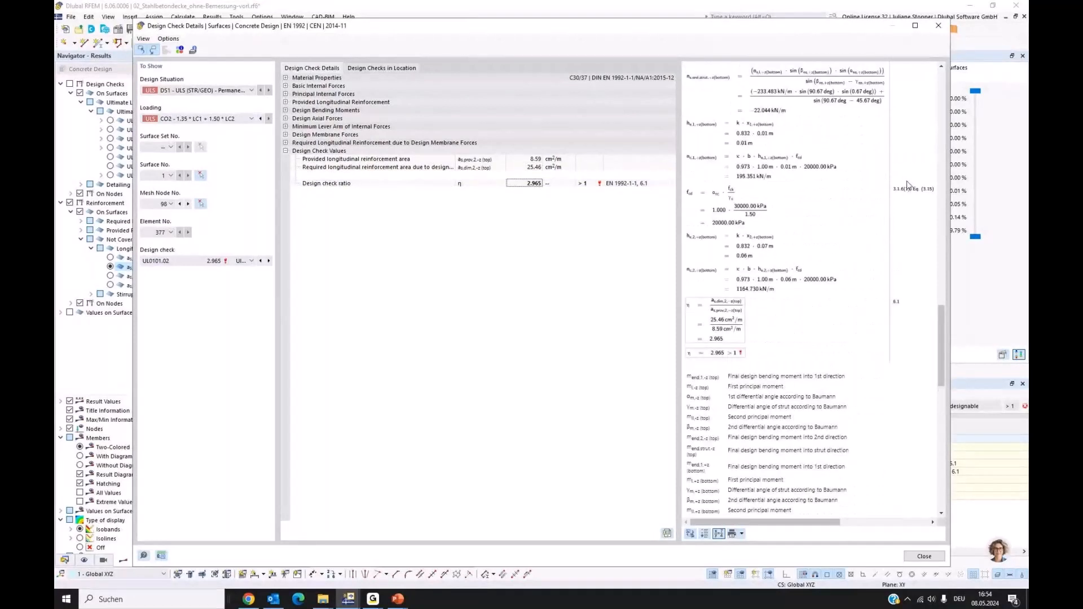
pyautogui.scroll(6, 907, 186)
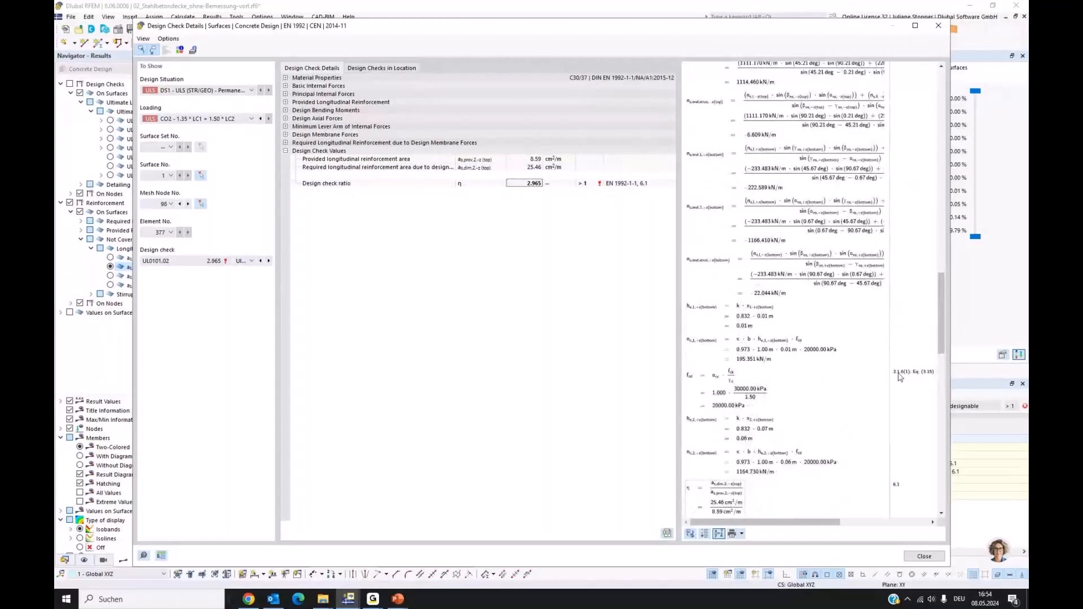
# - Finish reviewing the UL0101.02 check details, close them and hide the types for concrete design in the model display
pyautogui.scroll(12, 900, 377)
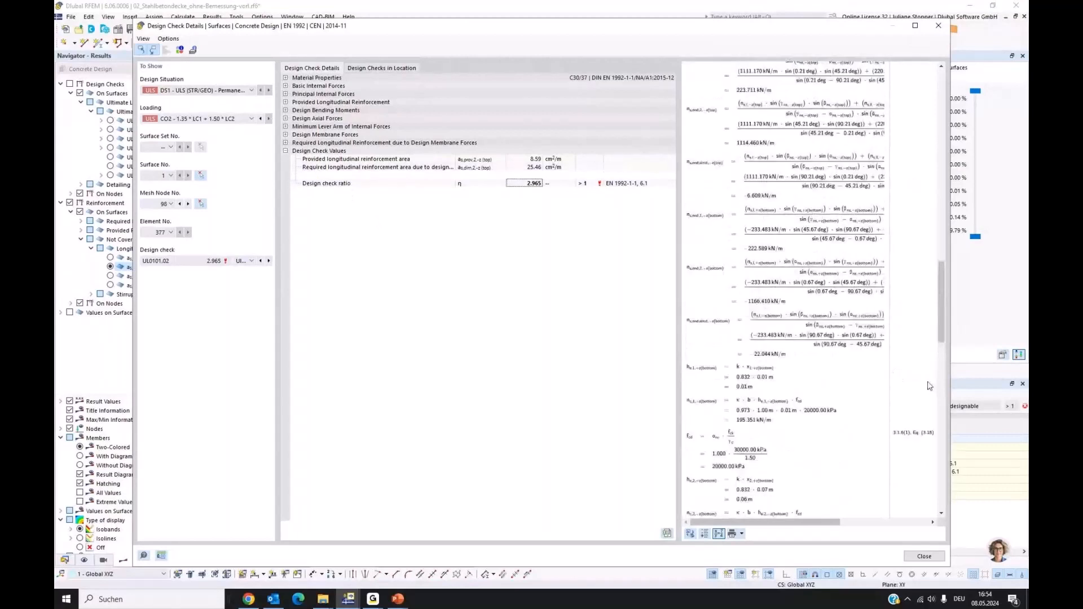
pyautogui.click(939, 27)
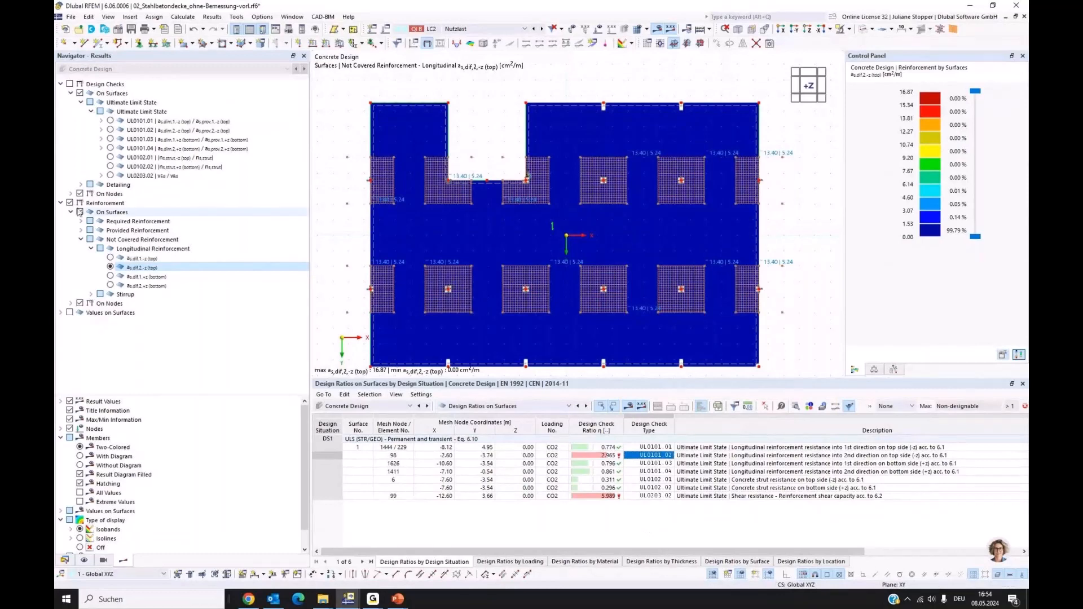
pyautogui.click(61, 202)
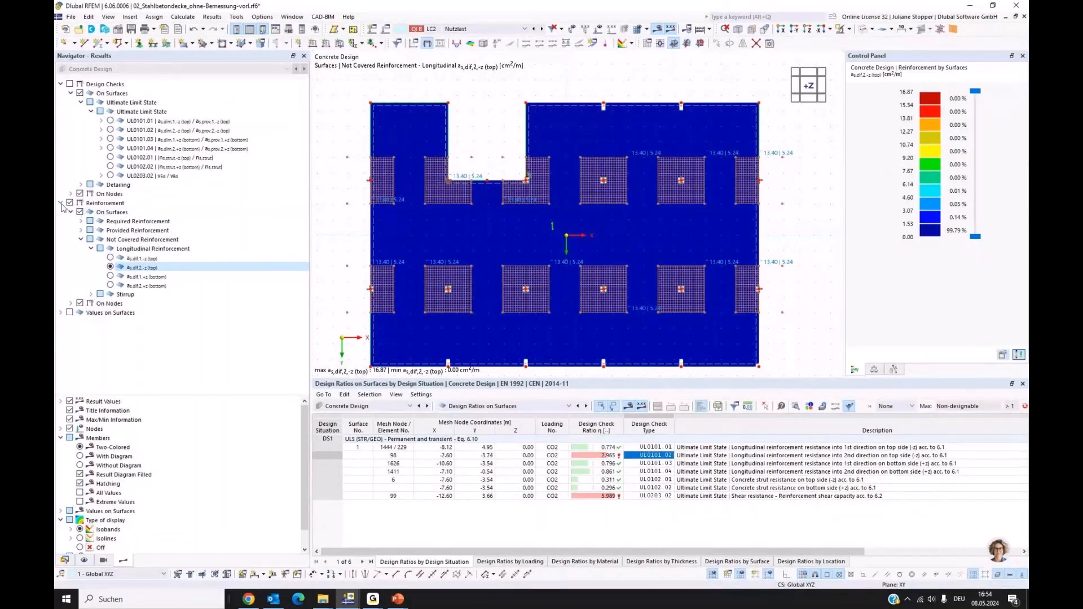
pyautogui.click(84, 560)
pyautogui.click(79, 404)
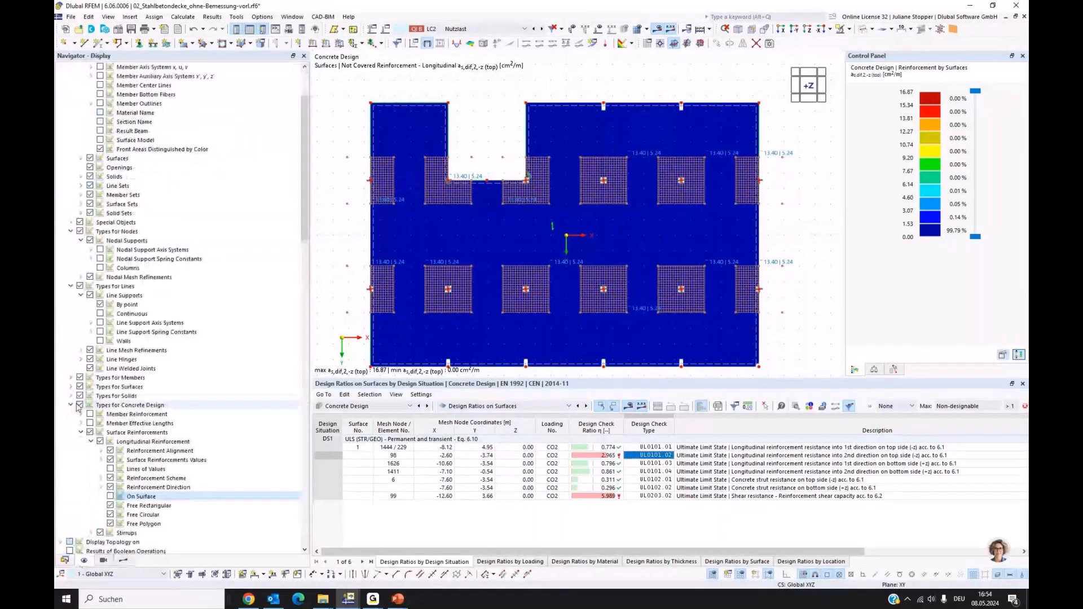
pyautogui.click(123, 560)
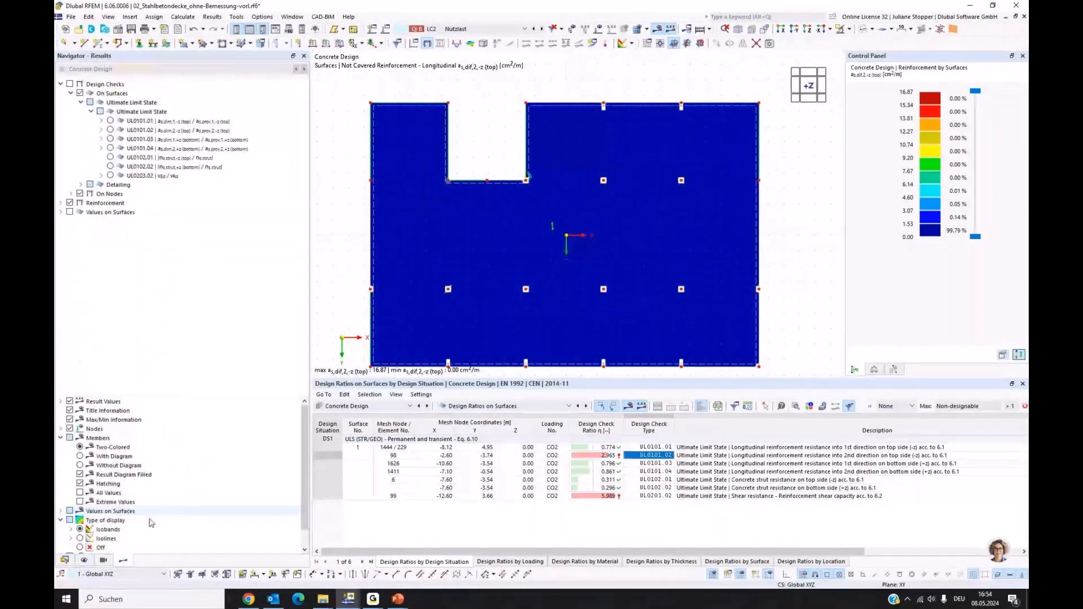
# - View the shear check UL0203.02 on the slab surface, and display only the punching check UL0400 on nodes
pyautogui.click(126, 176)
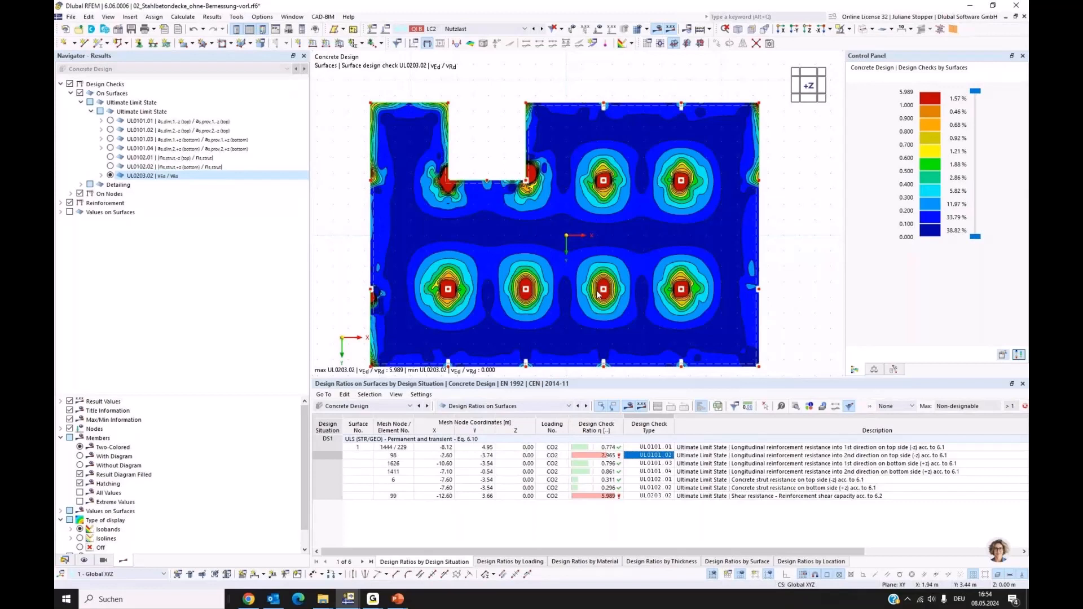
pyautogui.click(71, 194)
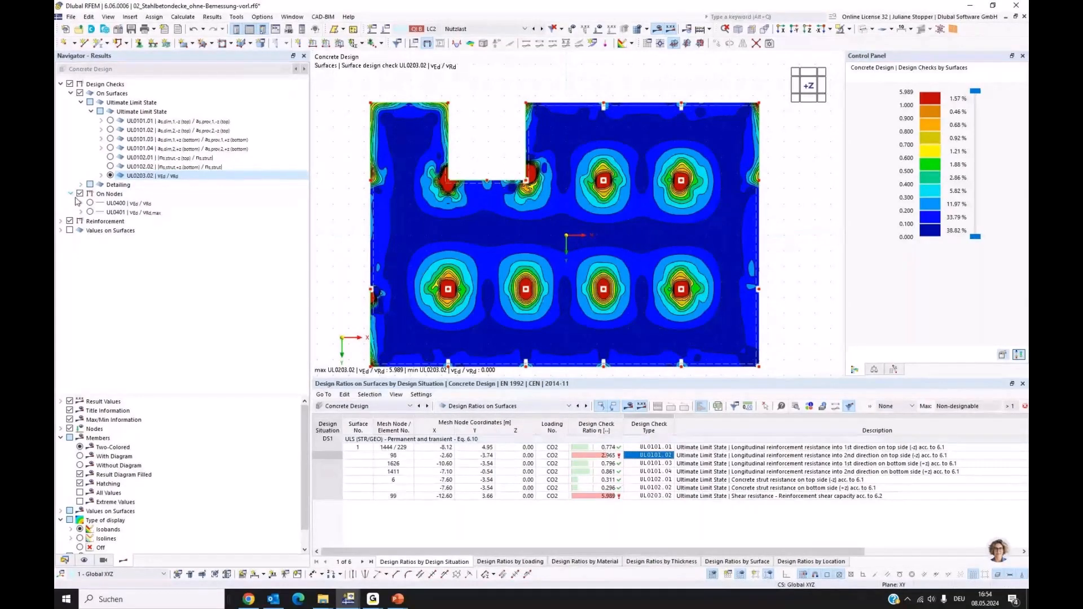
pyautogui.click(90, 203)
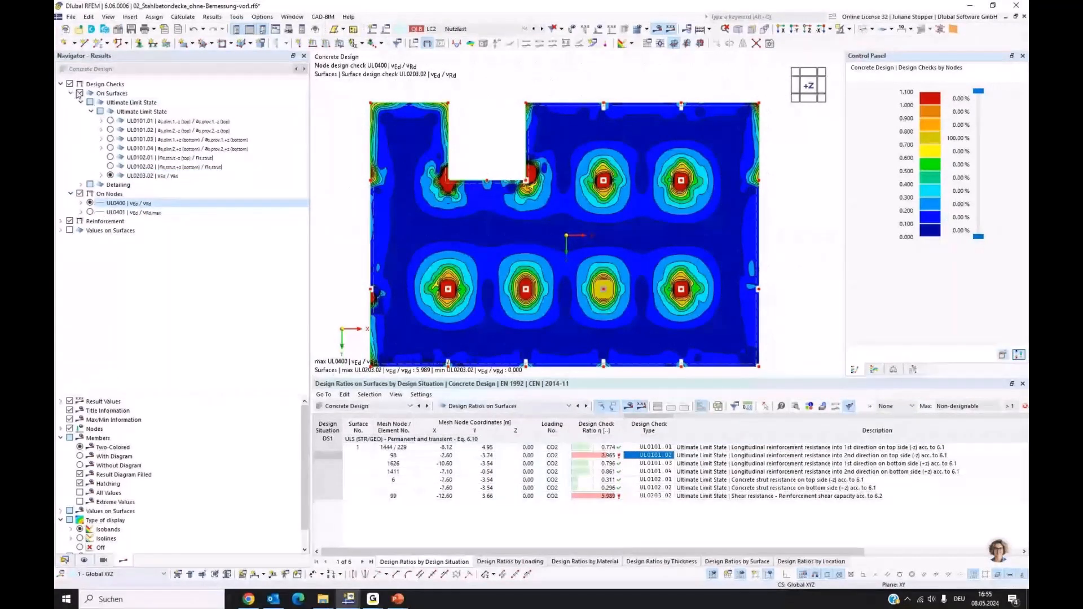
pyautogui.click(79, 93)
pyautogui.click(102, 176)
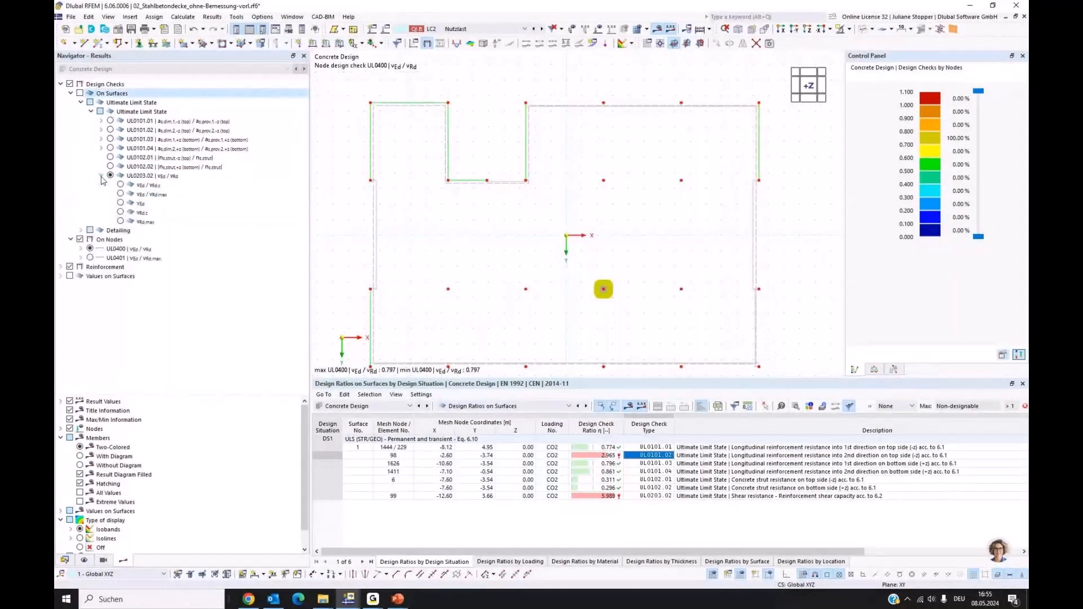
pyautogui.click(90, 249)
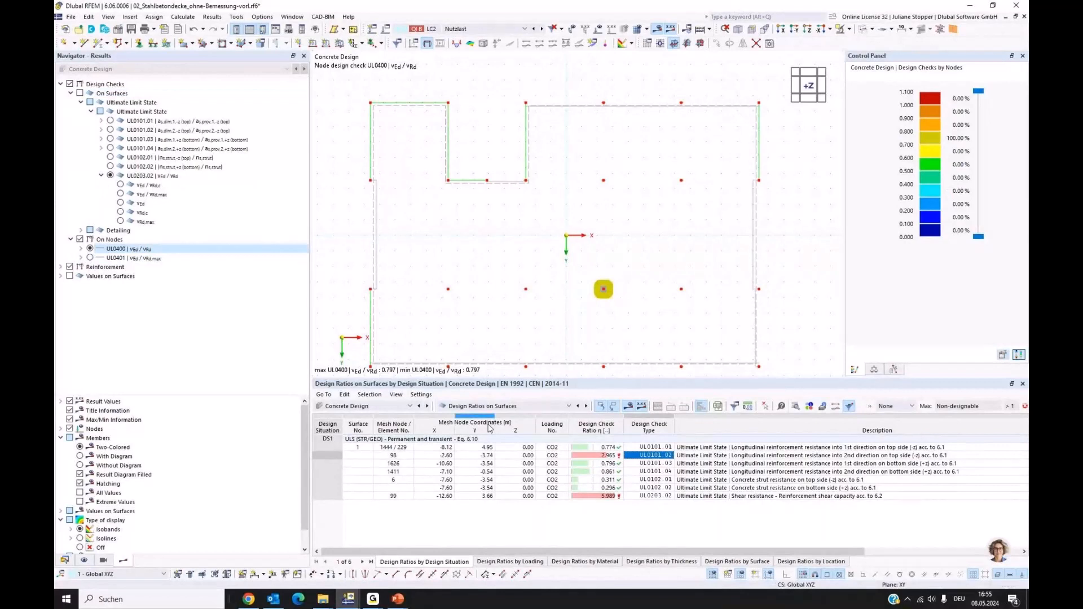
# - List the concrete design ratios on nodes in the results table and look over the UL0400 and UL0401 punching checks
pyautogui.click(490, 406)
pyautogui.click(496, 451)
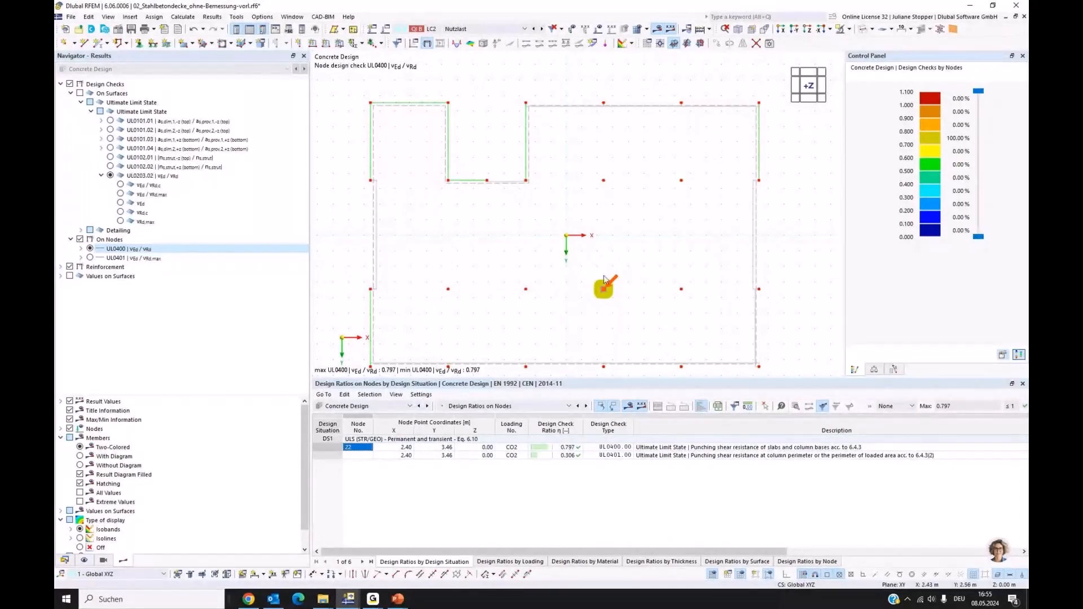
pyautogui.click(609, 456)
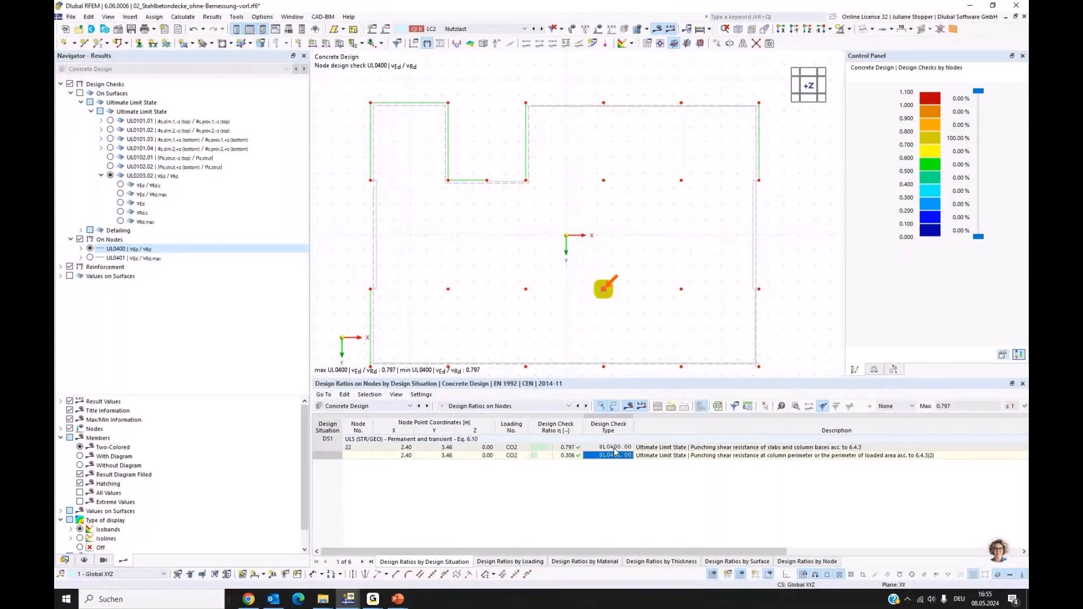
# - Examine the UL0400 check details, comparing the formulas with and without inserted values, view the print options and close the details
pyautogui.doubleClick(614, 451)
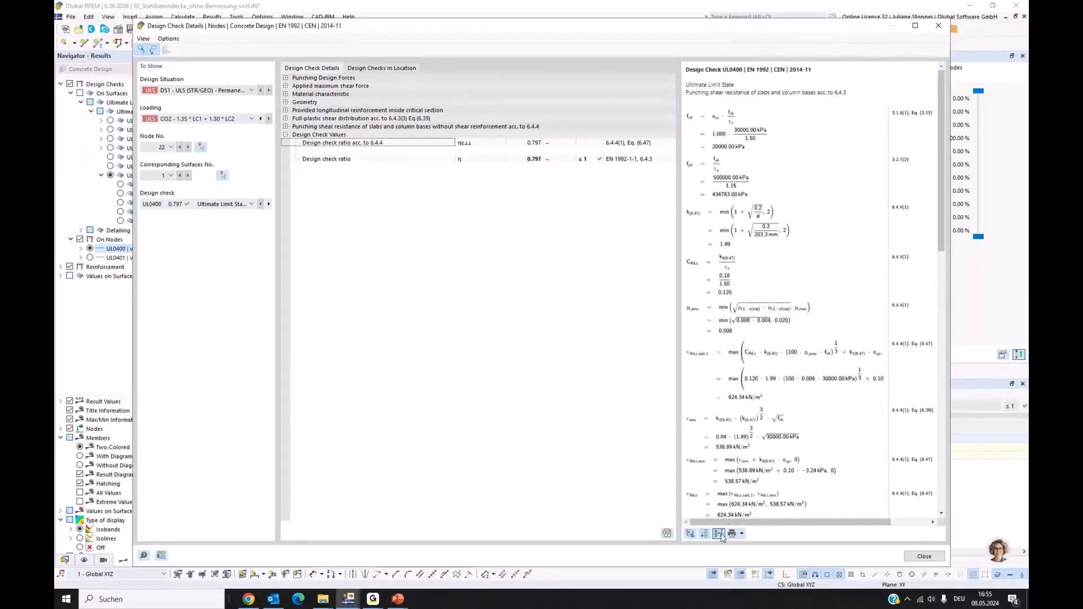
pyautogui.click(718, 534)
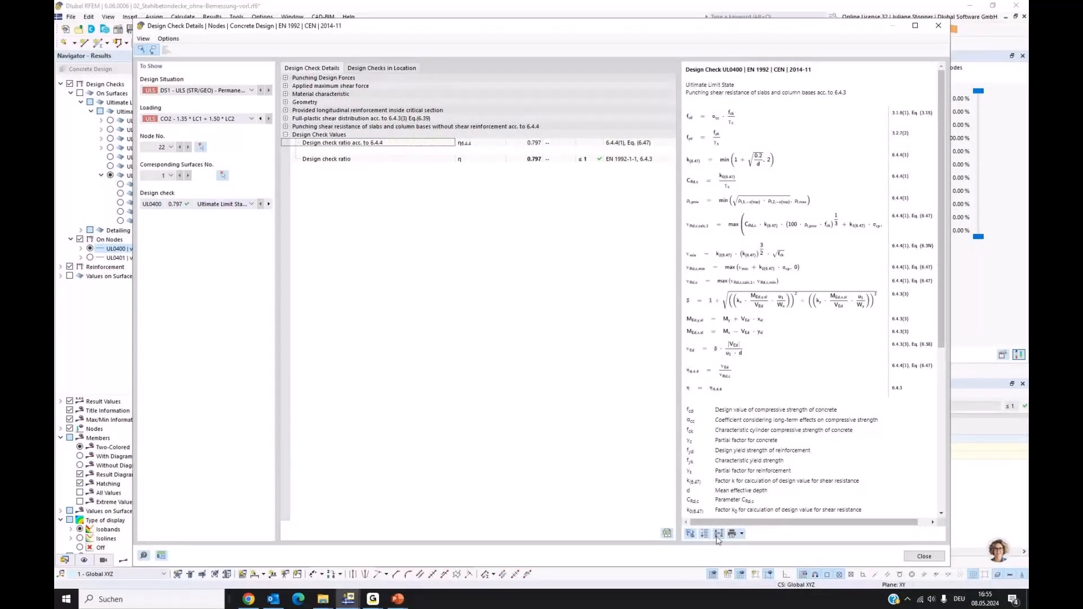
pyautogui.click(717, 533)
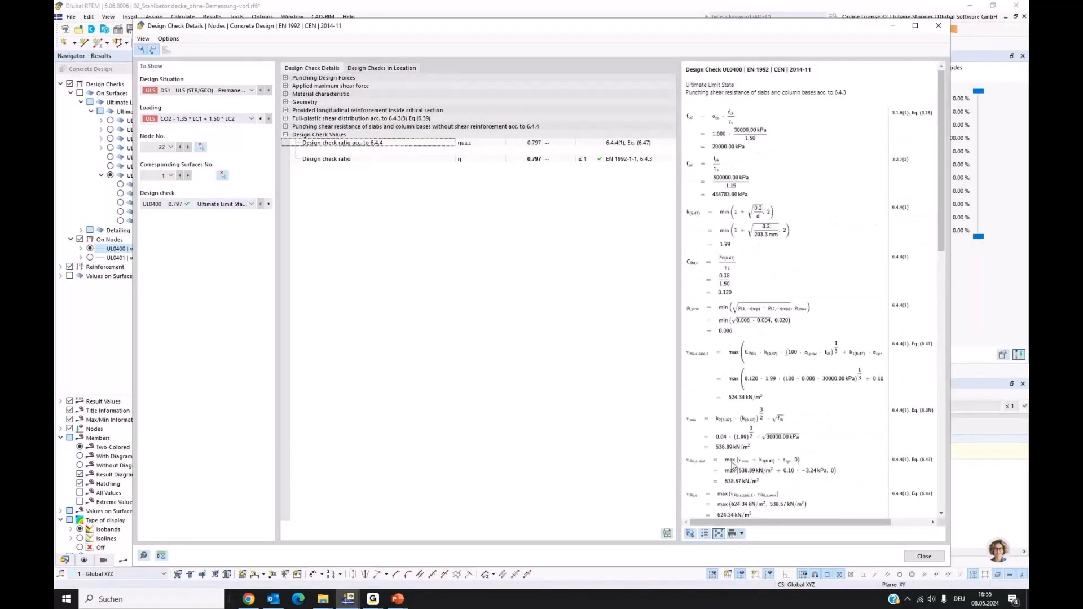
pyautogui.click(742, 535)
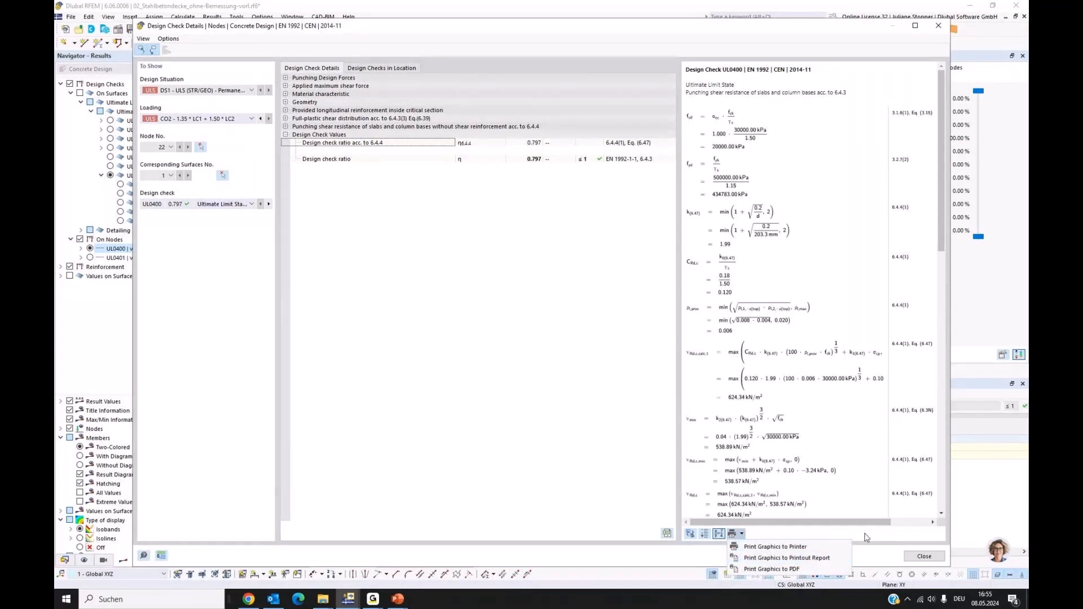
pyautogui.click(925, 557)
pyautogui.click(925, 557)
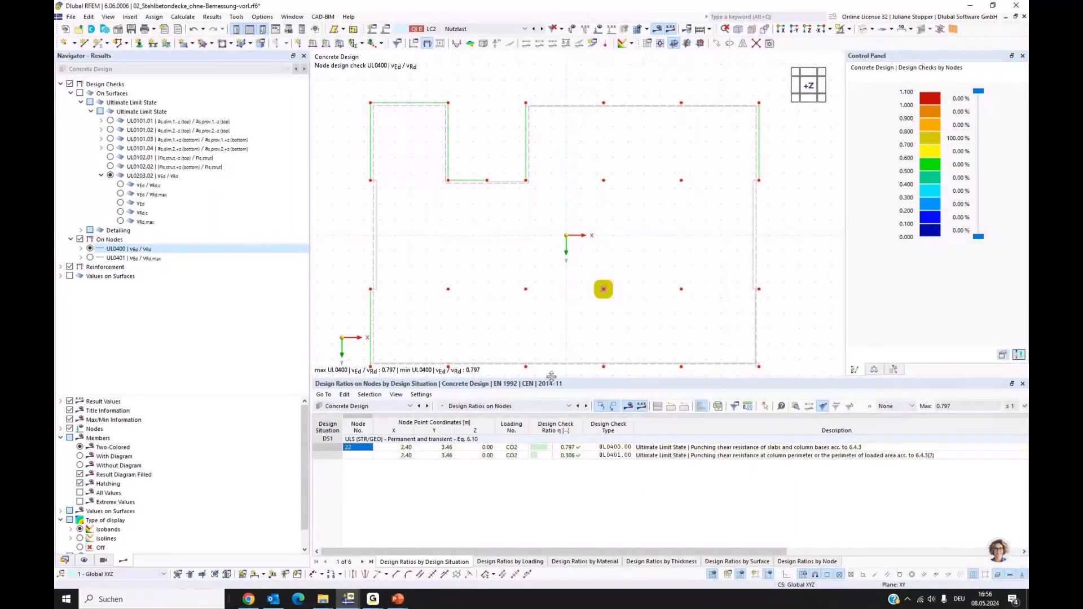
# - Enlarge the model view and display the top reinforcement check UL0101.01 on surfaces
pyautogui.moveTo(551, 377); pyautogui.dragTo(533, 410)
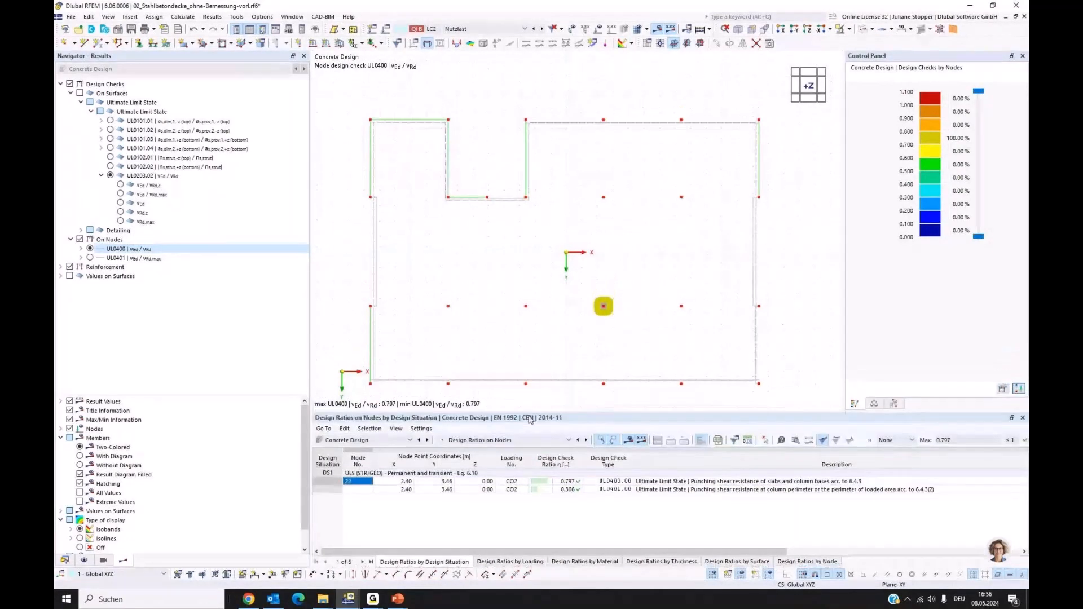
pyautogui.click(111, 124)
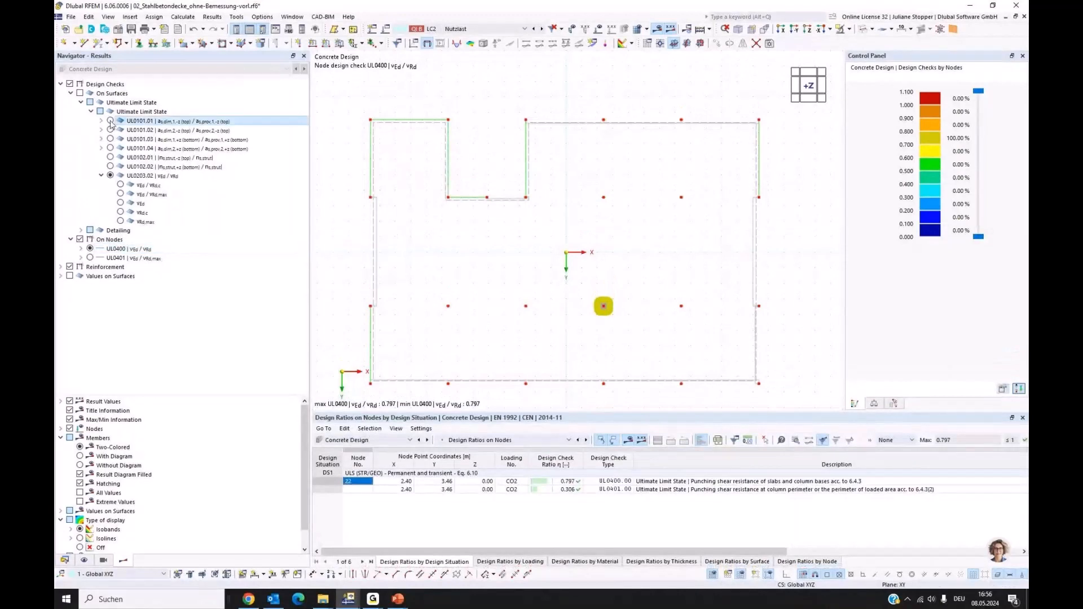
pyautogui.click(111, 122)
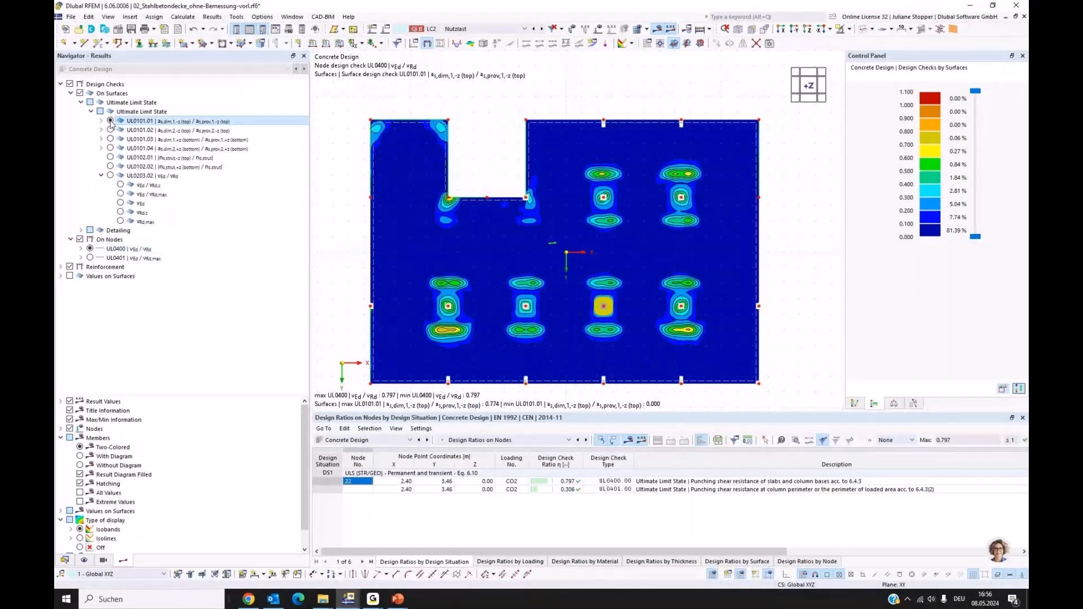
# - Set the surface result display to isolines and turn on the values on surfaces
pyautogui.moveTo(198, 393); pyautogui.dragTo(199, 335)
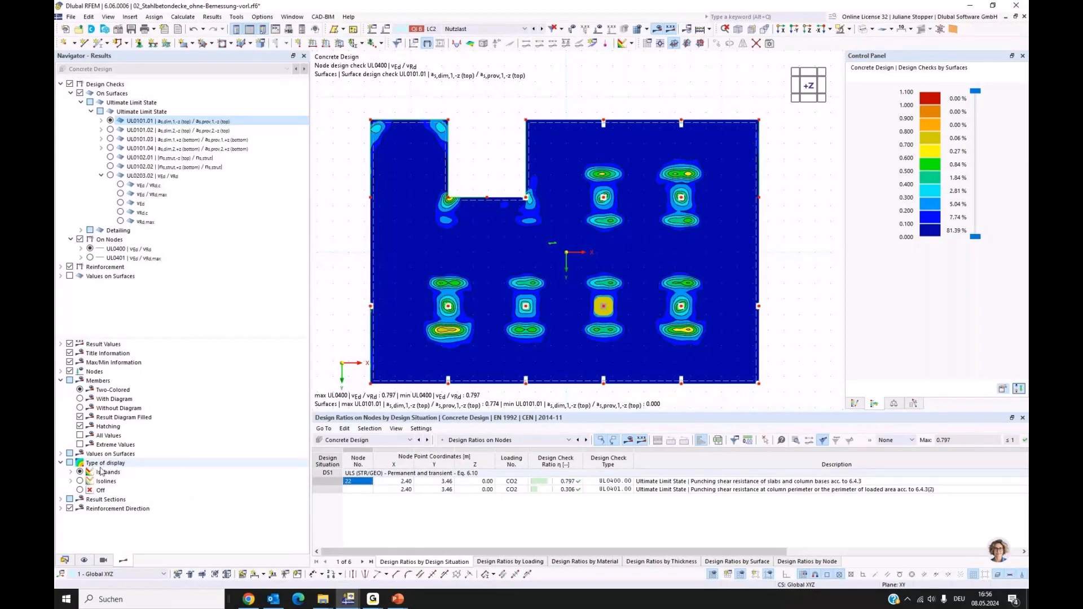
pyautogui.click(80, 480)
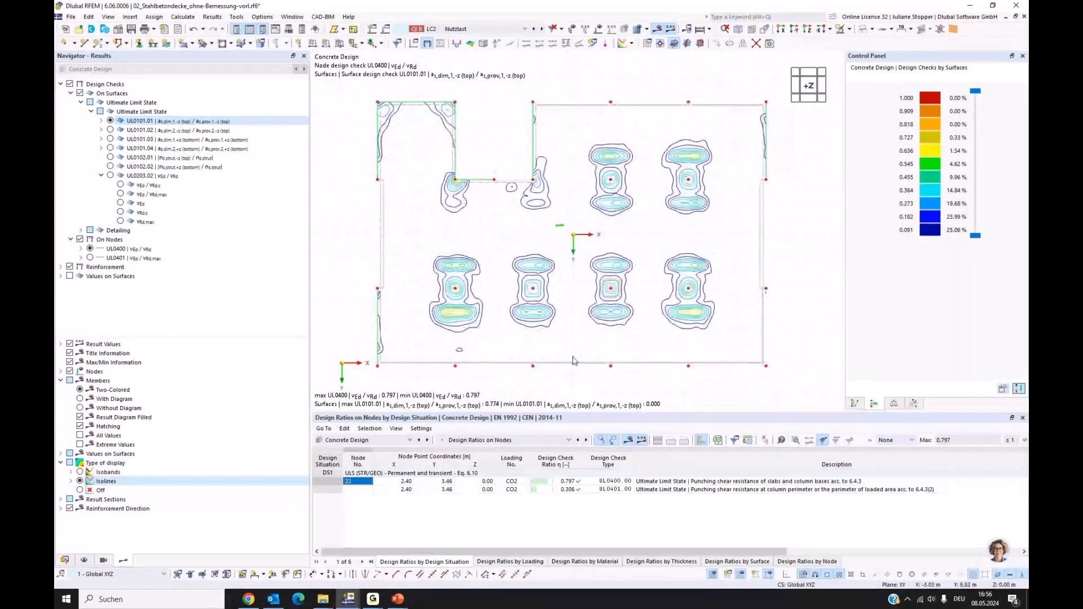
pyautogui.click(80, 481)
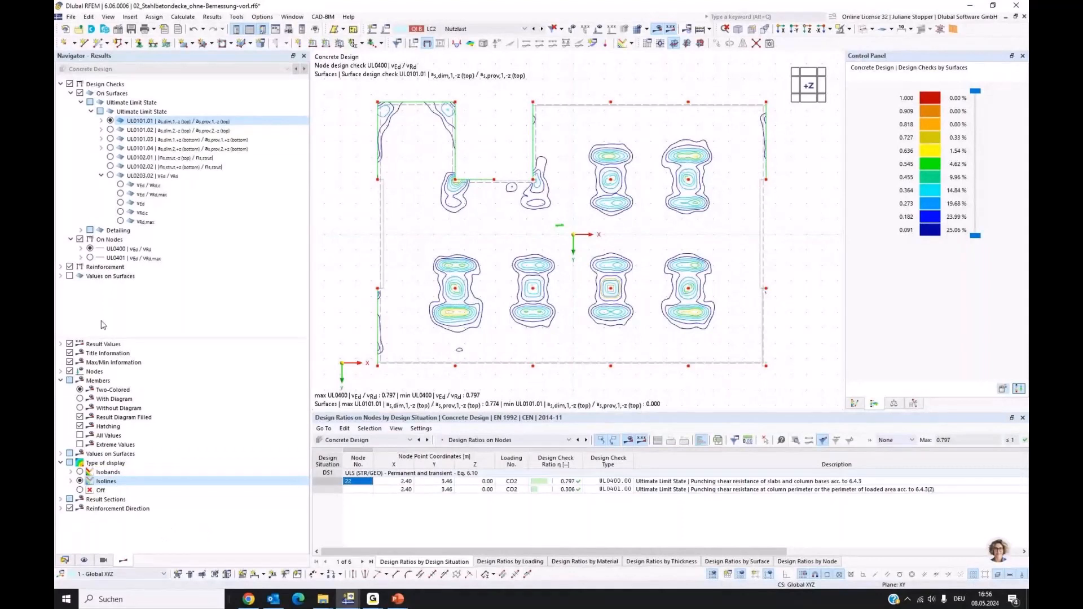
pyautogui.click(69, 275)
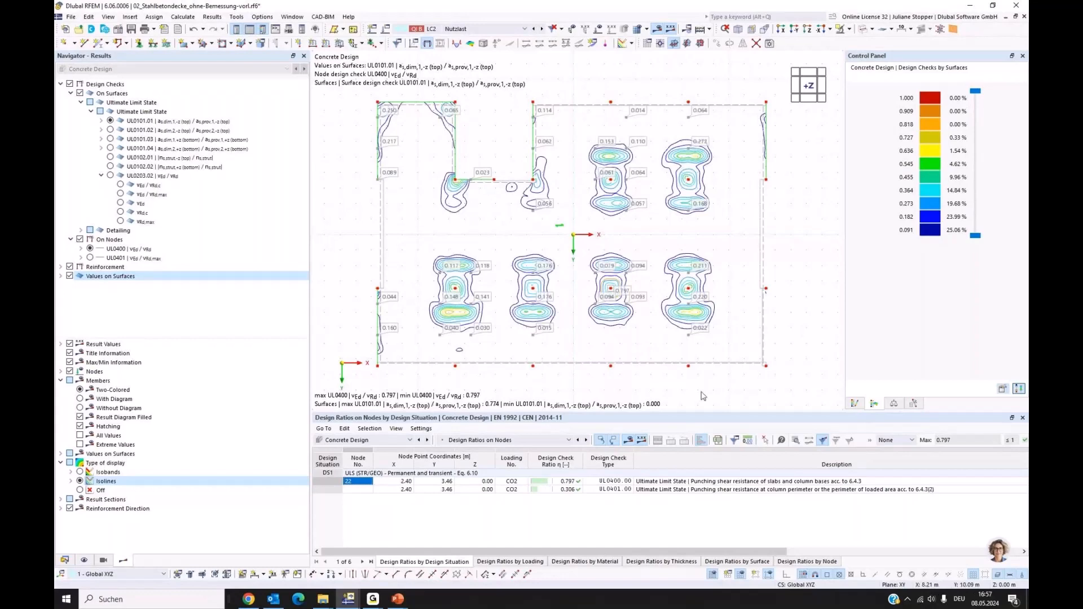
# - Switch to Chrome, view the free student license request page and browse the structural analysis models to download
pyautogui.click(248, 598)
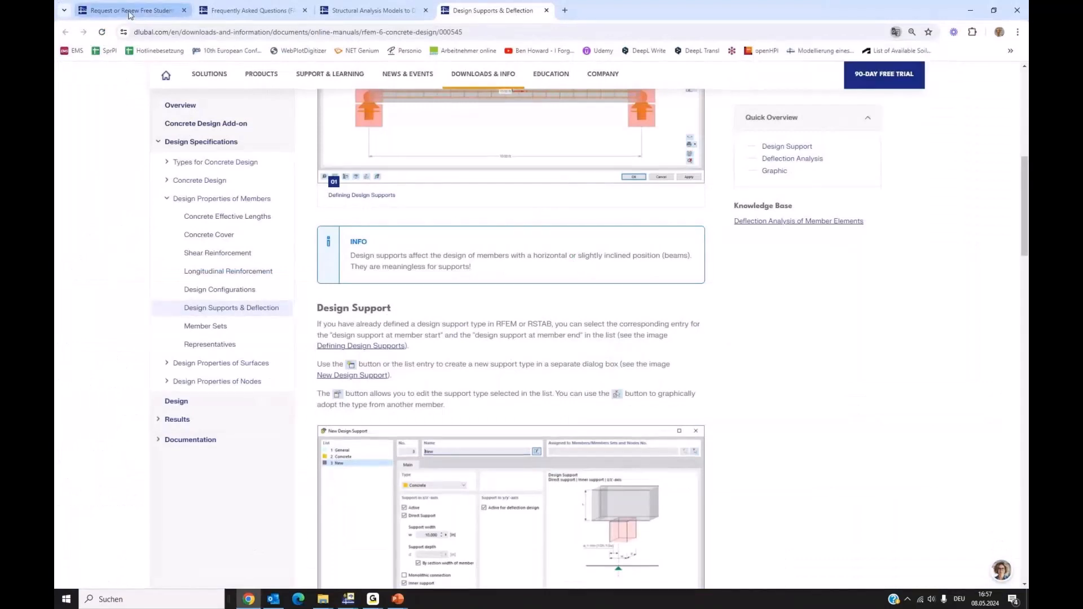
pyautogui.click(130, 12)
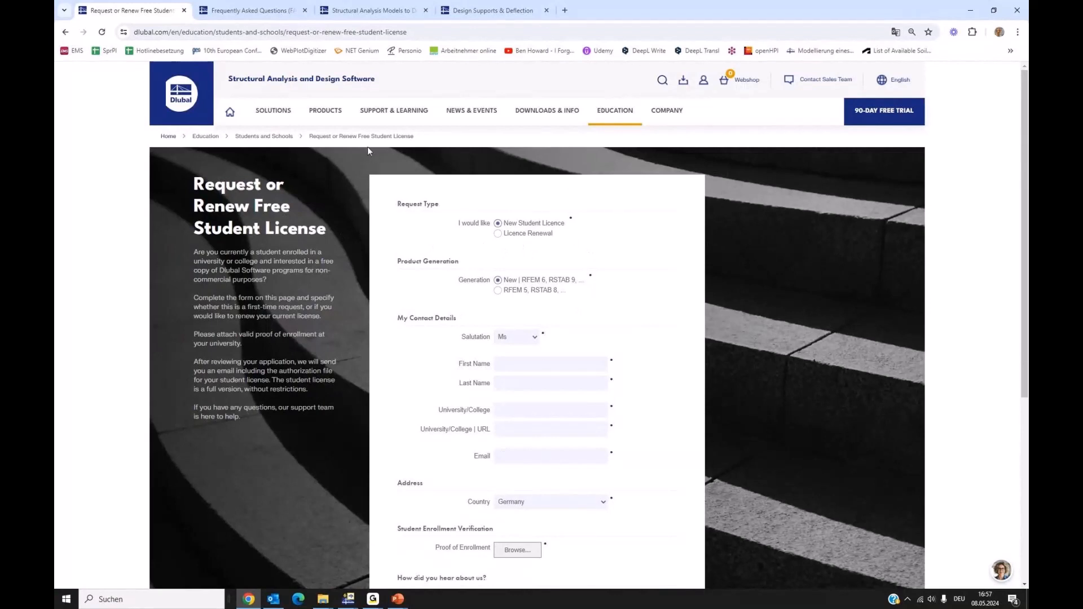
pyautogui.click(380, 13)
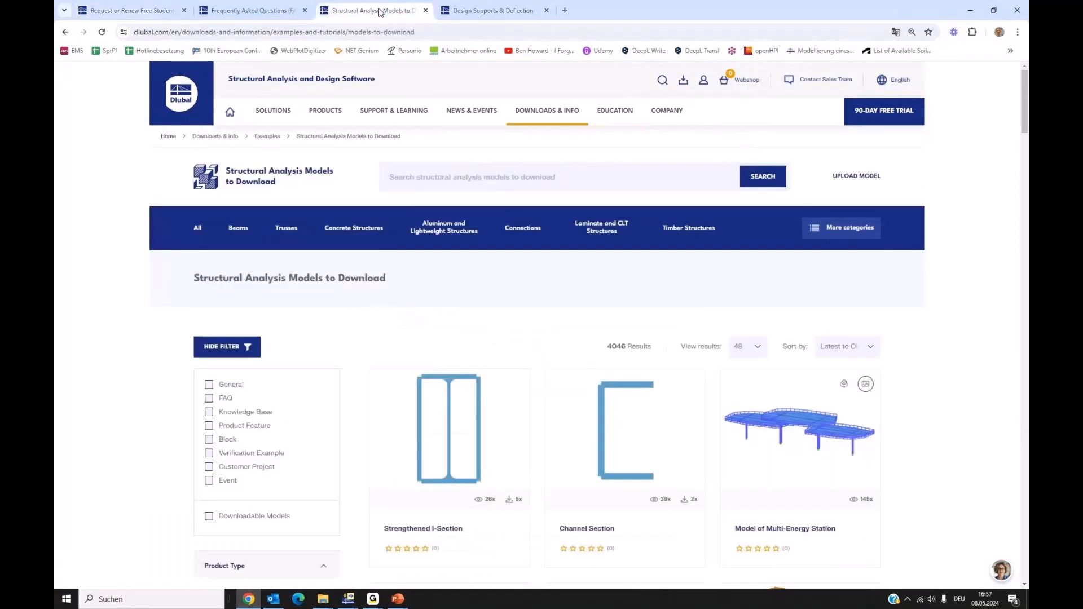
pyautogui.scroll(-3, 629, 305)
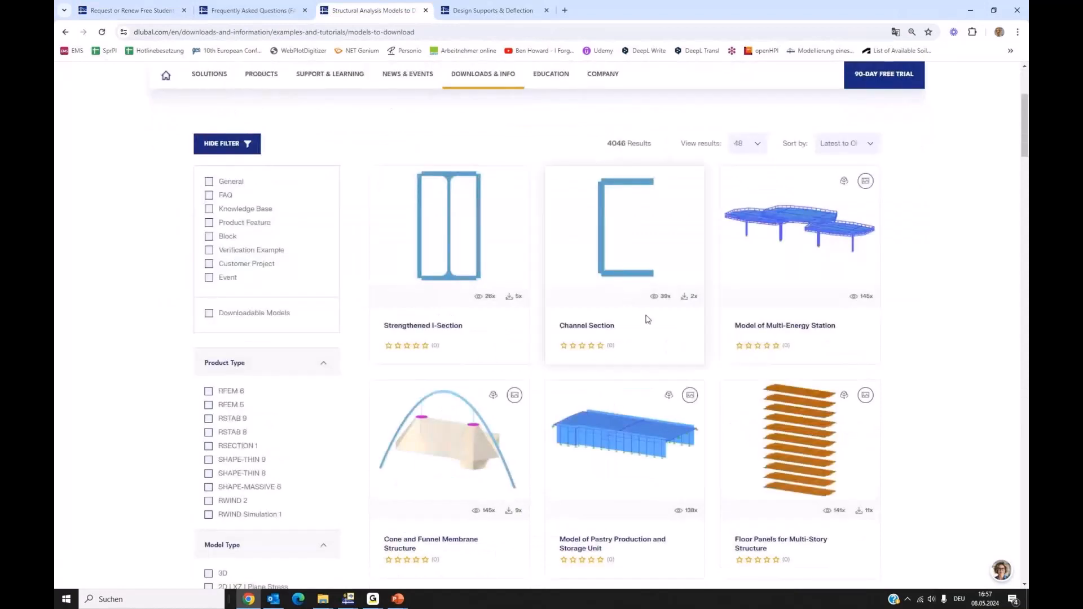
pyautogui.scroll(-9, 628, 305)
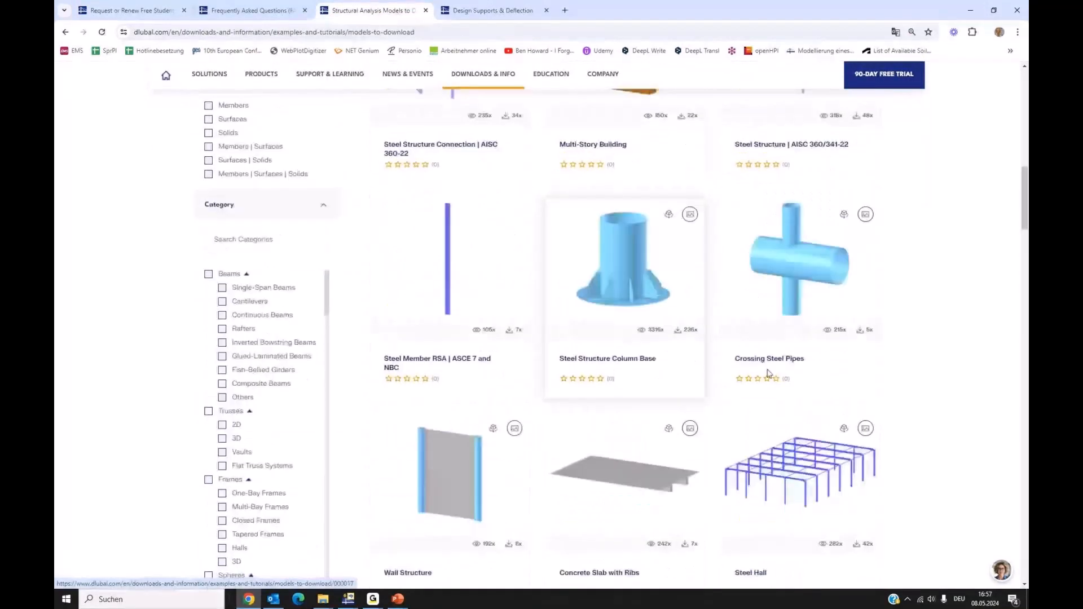
pyautogui.scroll(-3, 840, 410)
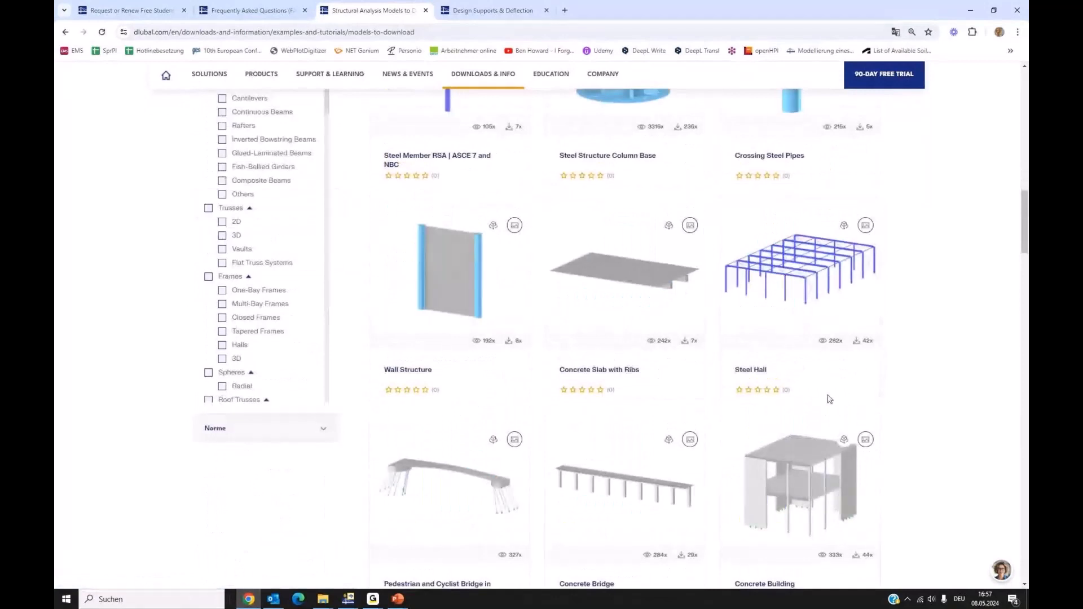
pyautogui.scroll(5, 812, 404)
pyautogui.scroll(10, 803, 407)
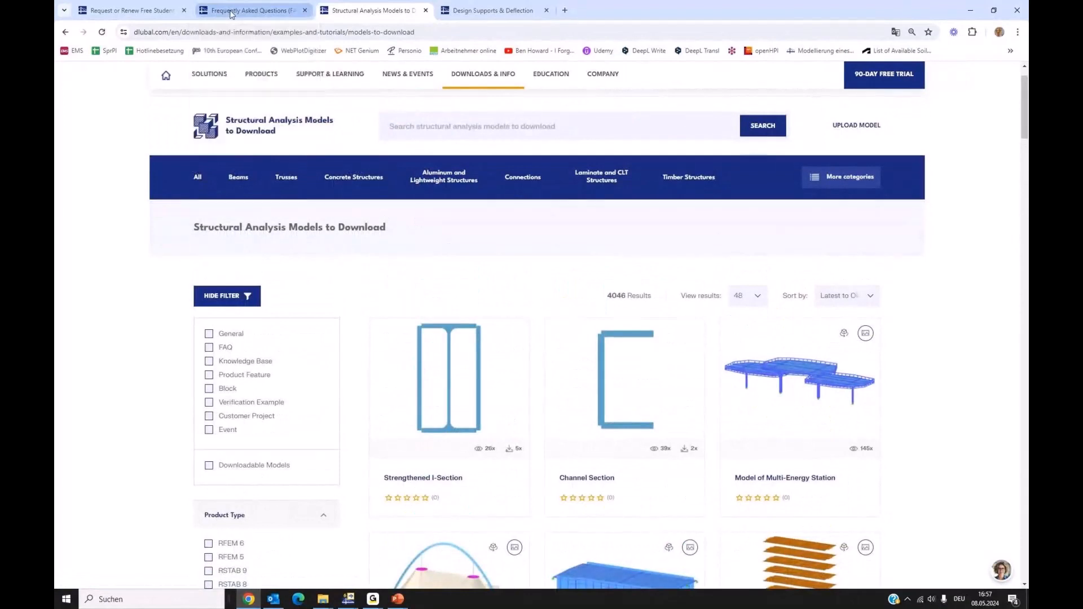
# - Browse the Frequently Asked Questions page and expand the RFEM 6 entries in its product filter
pyautogui.click(231, 11)
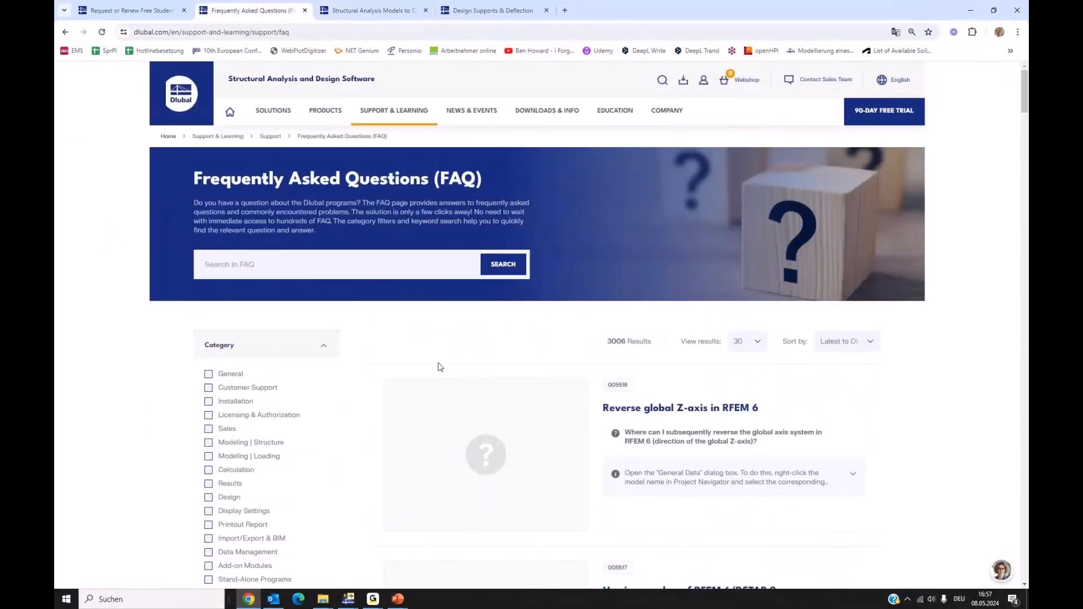
pyautogui.scroll(-3, 687, 423)
pyautogui.scroll(-12, 687, 423)
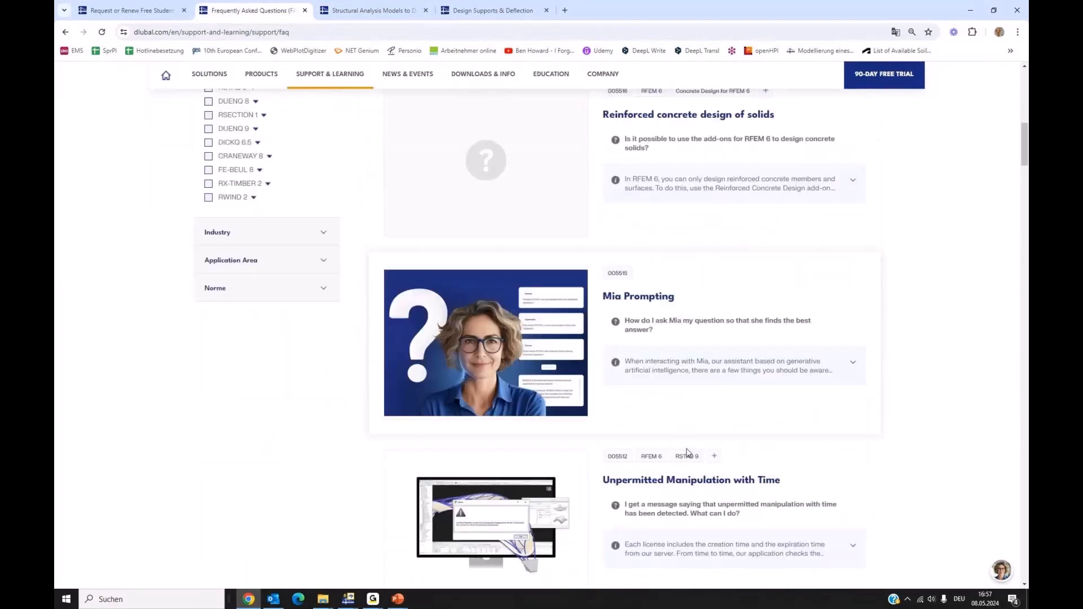
pyautogui.scroll(7, 688, 451)
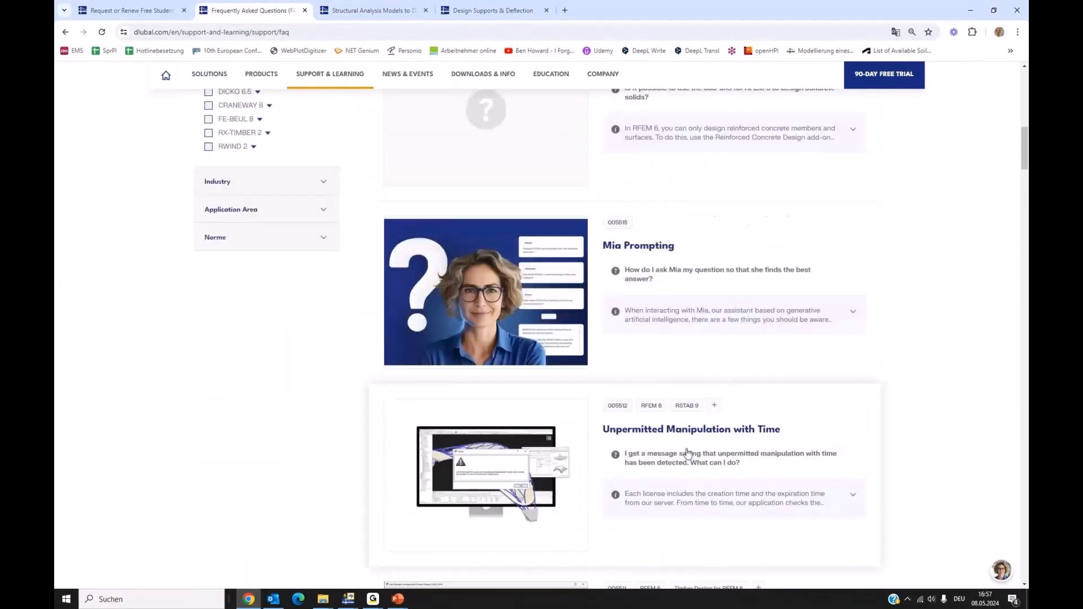
pyautogui.click(250, 316)
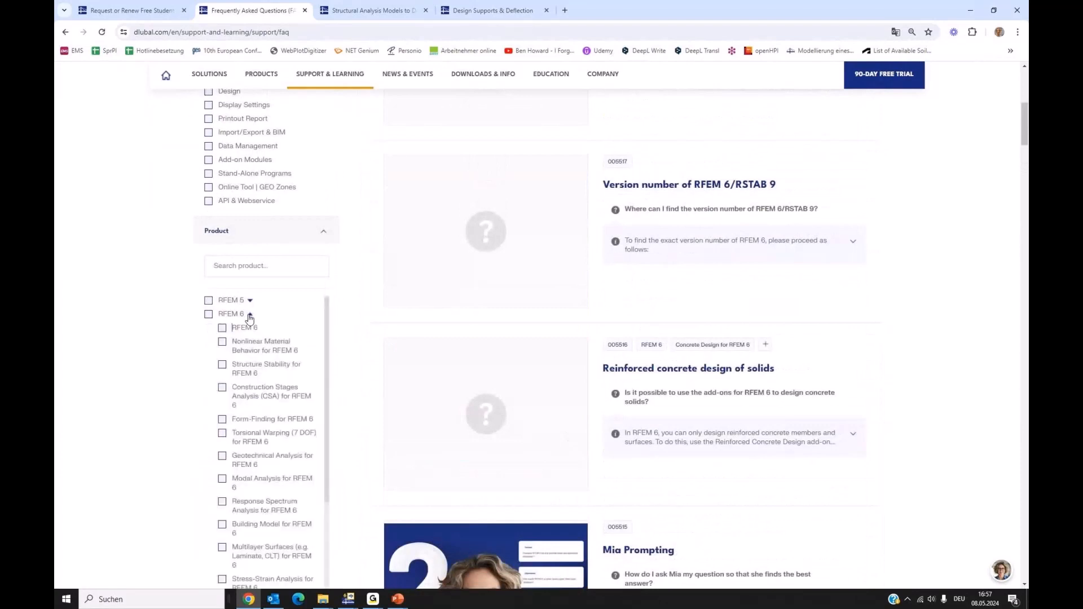
# - Filter the Frequently Asked Questions by the product Concrete Design for RFEM 6 and browse the listed entries
pyautogui.scroll(-3, 285, 389)
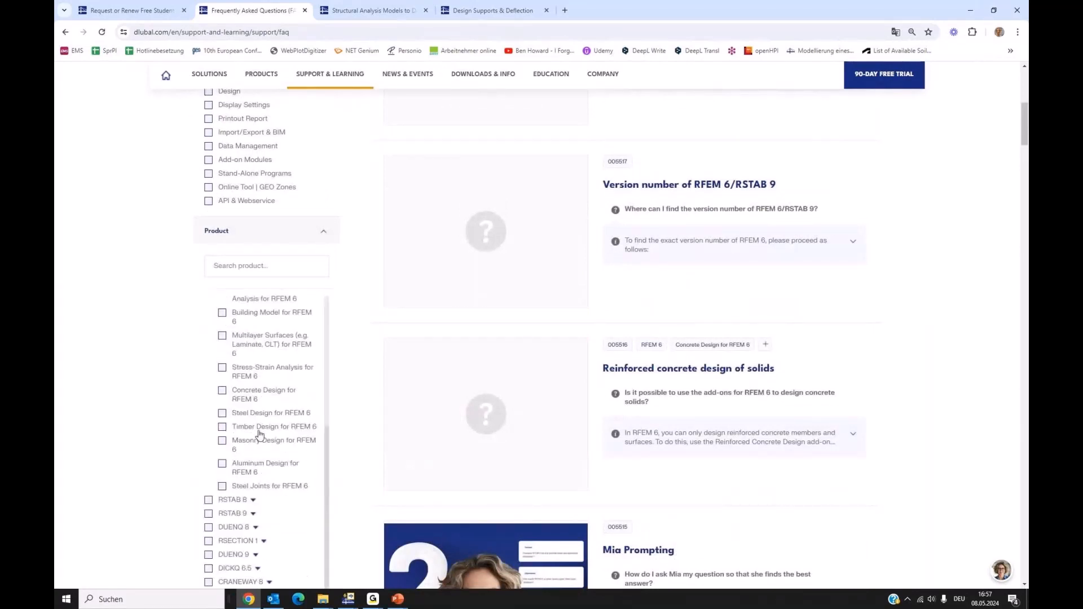
pyautogui.click(258, 393)
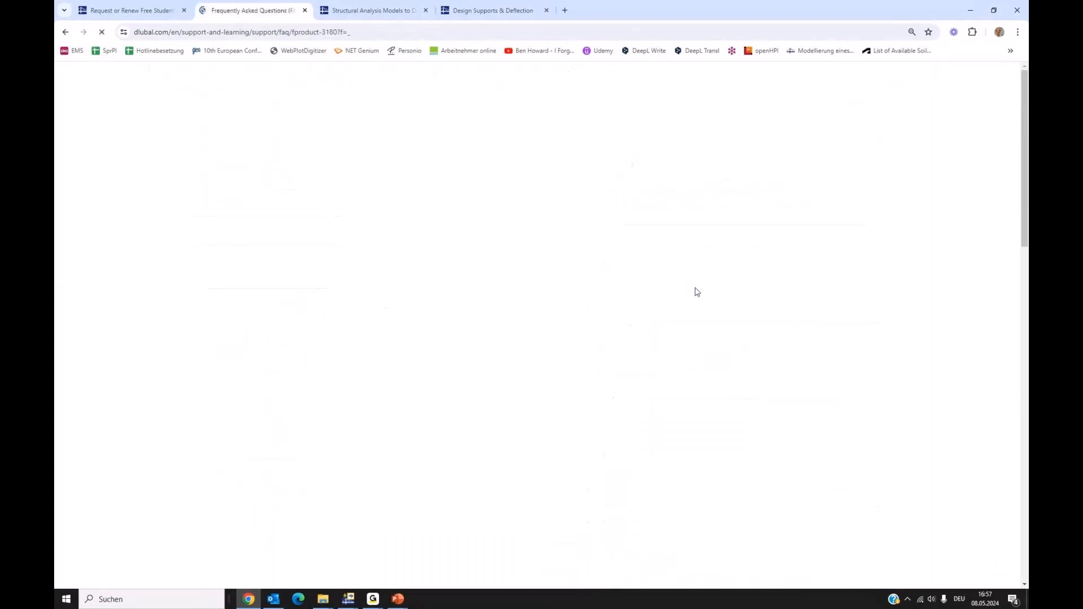
pyautogui.scroll(-1, 669, 319)
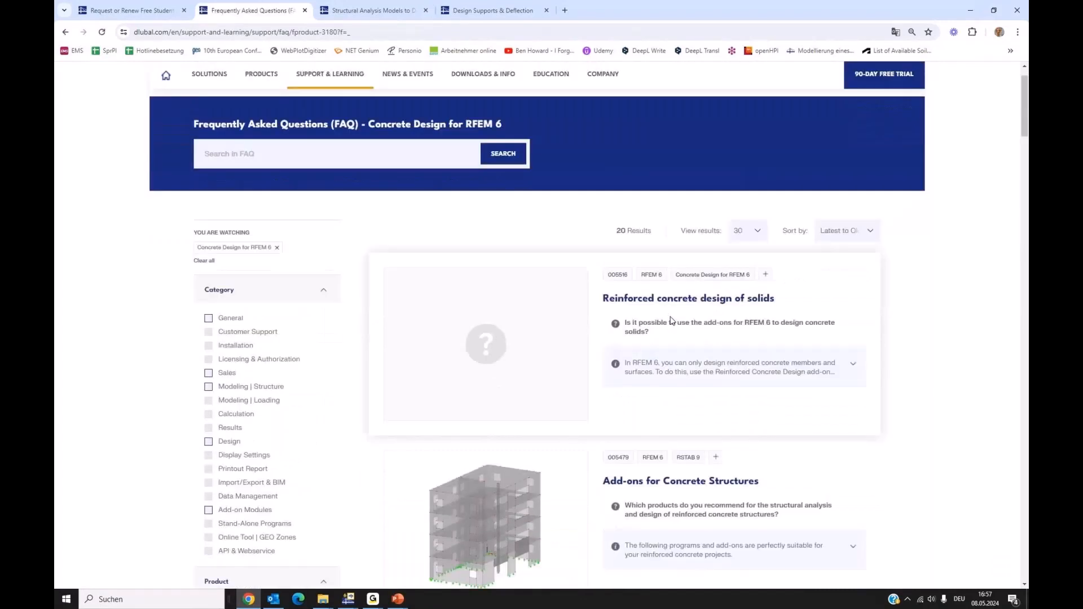
pyautogui.scroll(-2, 688, 305)
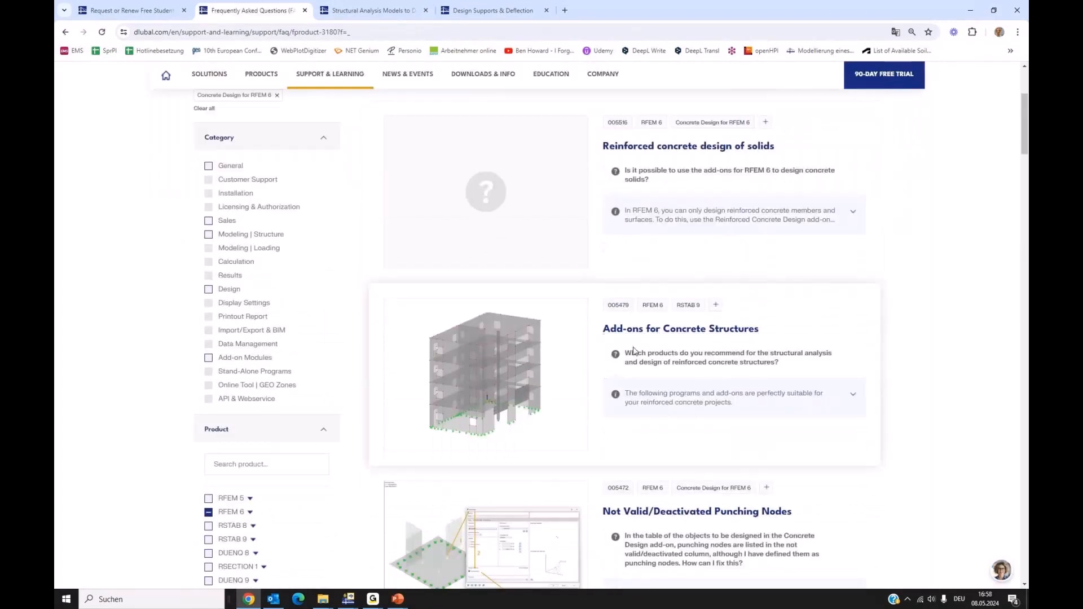
pyautogui.scroll(-2, 654, 351)
pyautogui.scroll(-1, 660, 367)
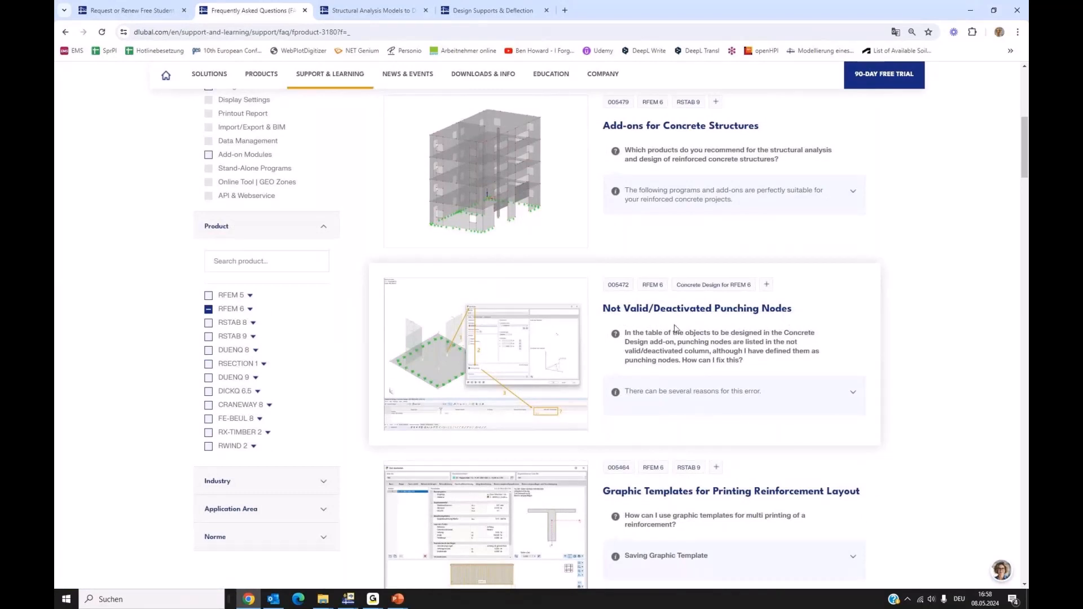
pyautogui.scroll(8, 423, 309)
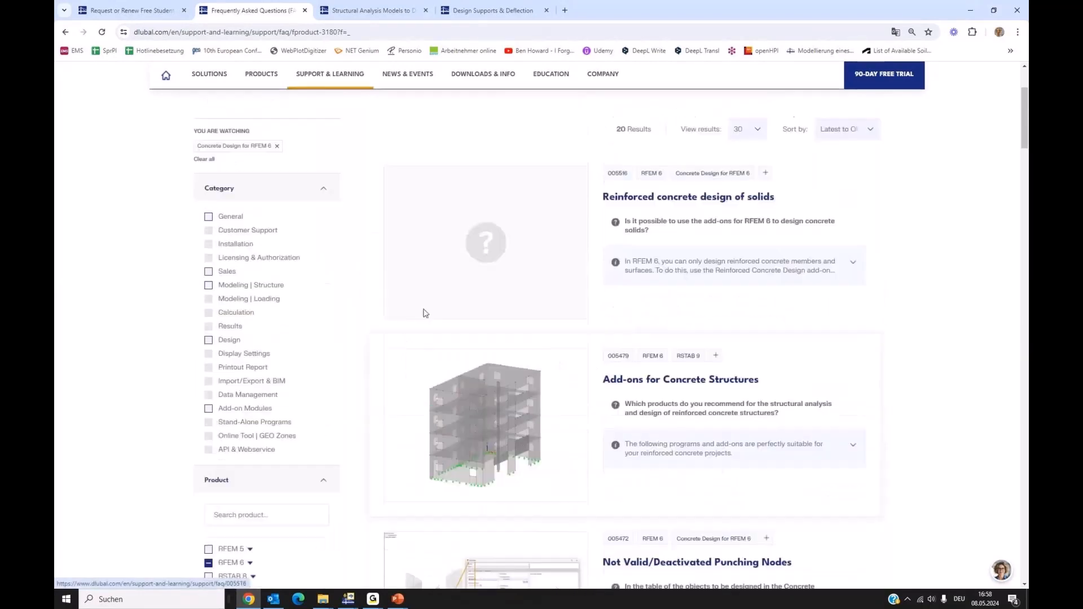
# - Open the Knowledge Base from the support section, browse its articles and filter them by the product RFEM 6
pyautogui.moveTo(394, 115)
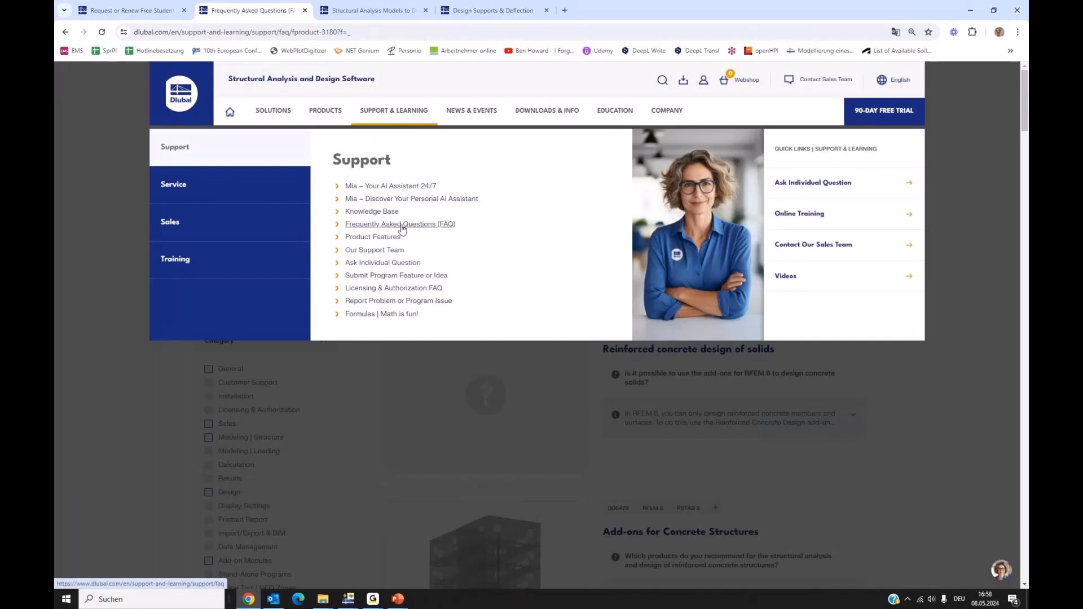
pyautogui.click(370, 212)
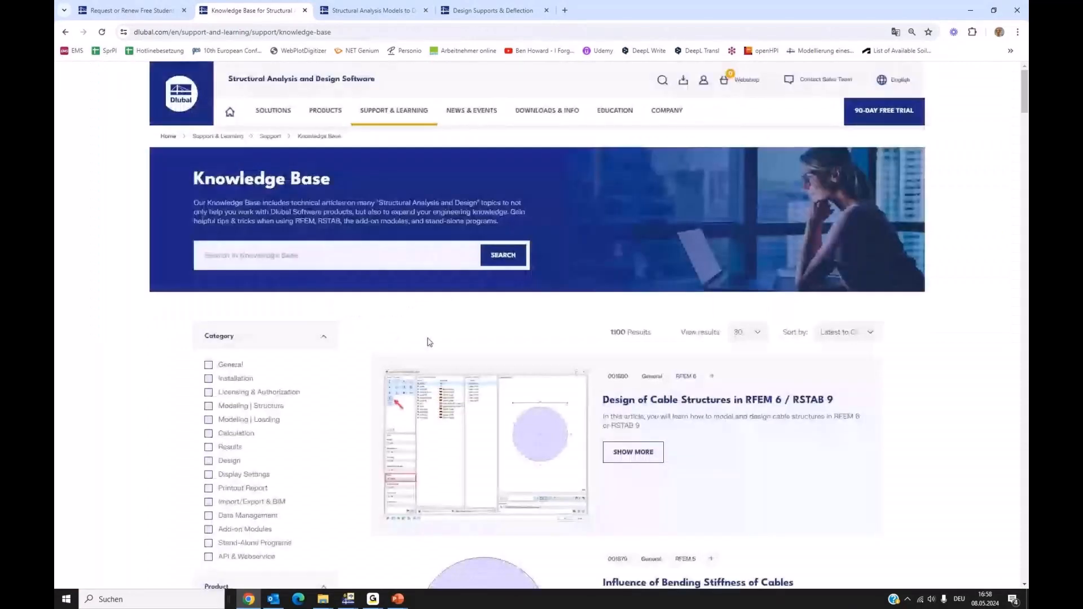
pyautogui.scroll(-1, 429, 341)
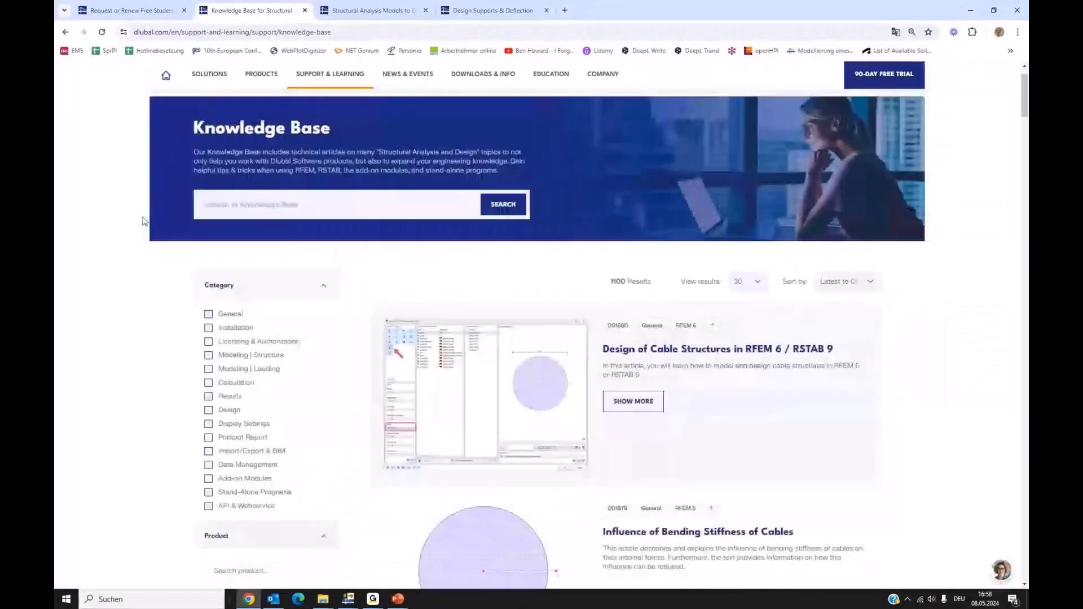
pyautogui.scroll(-3, 124, 216)
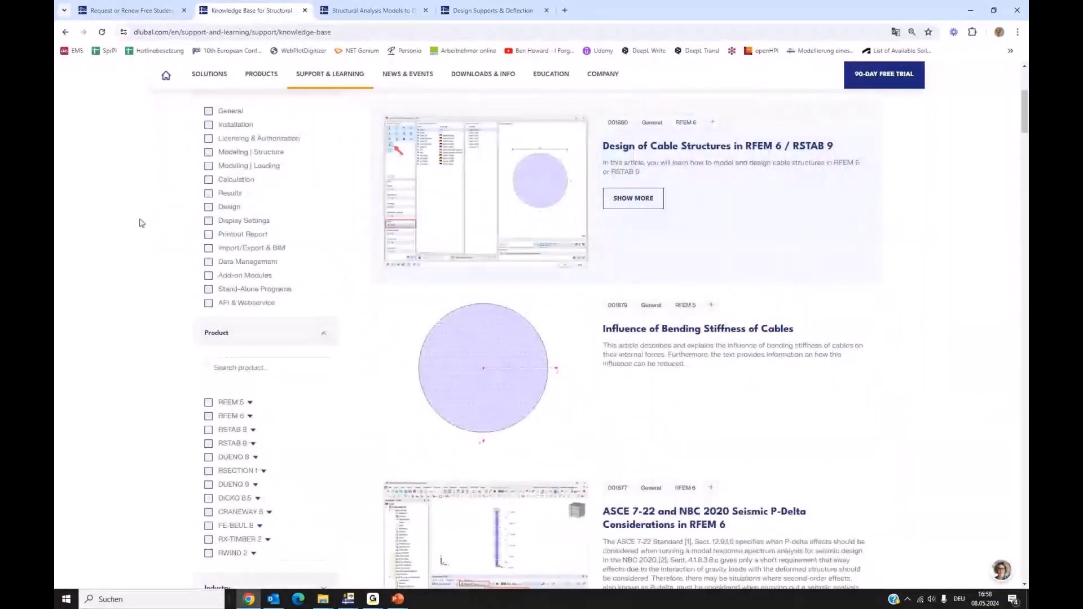
pyautogui.scroll(-2, 141, 223)
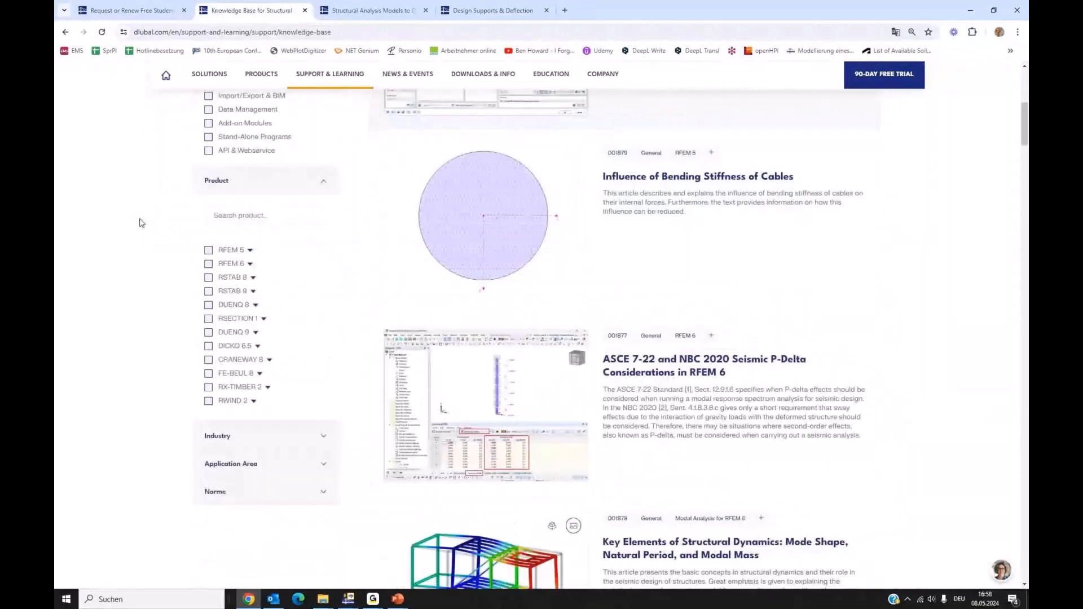
pyautogui.click(251, 265)
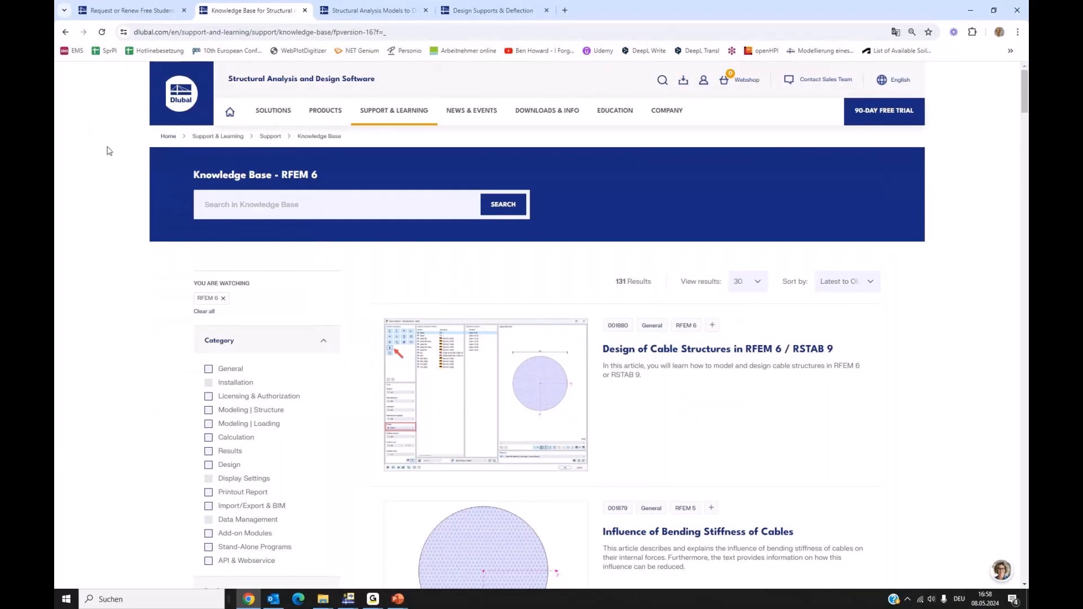
pyautogui.moveTo(129, 12)
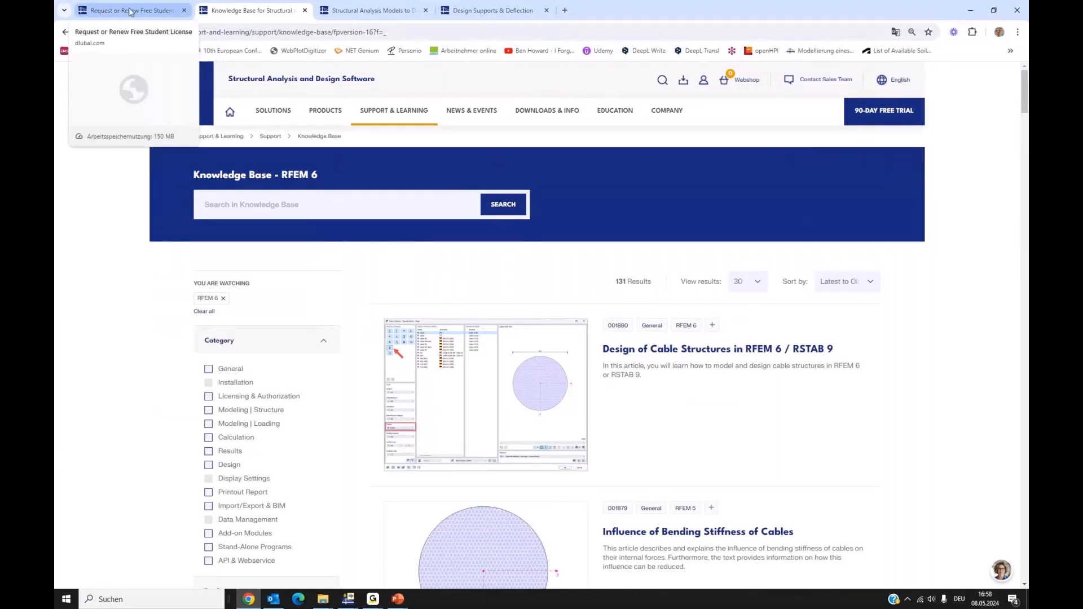